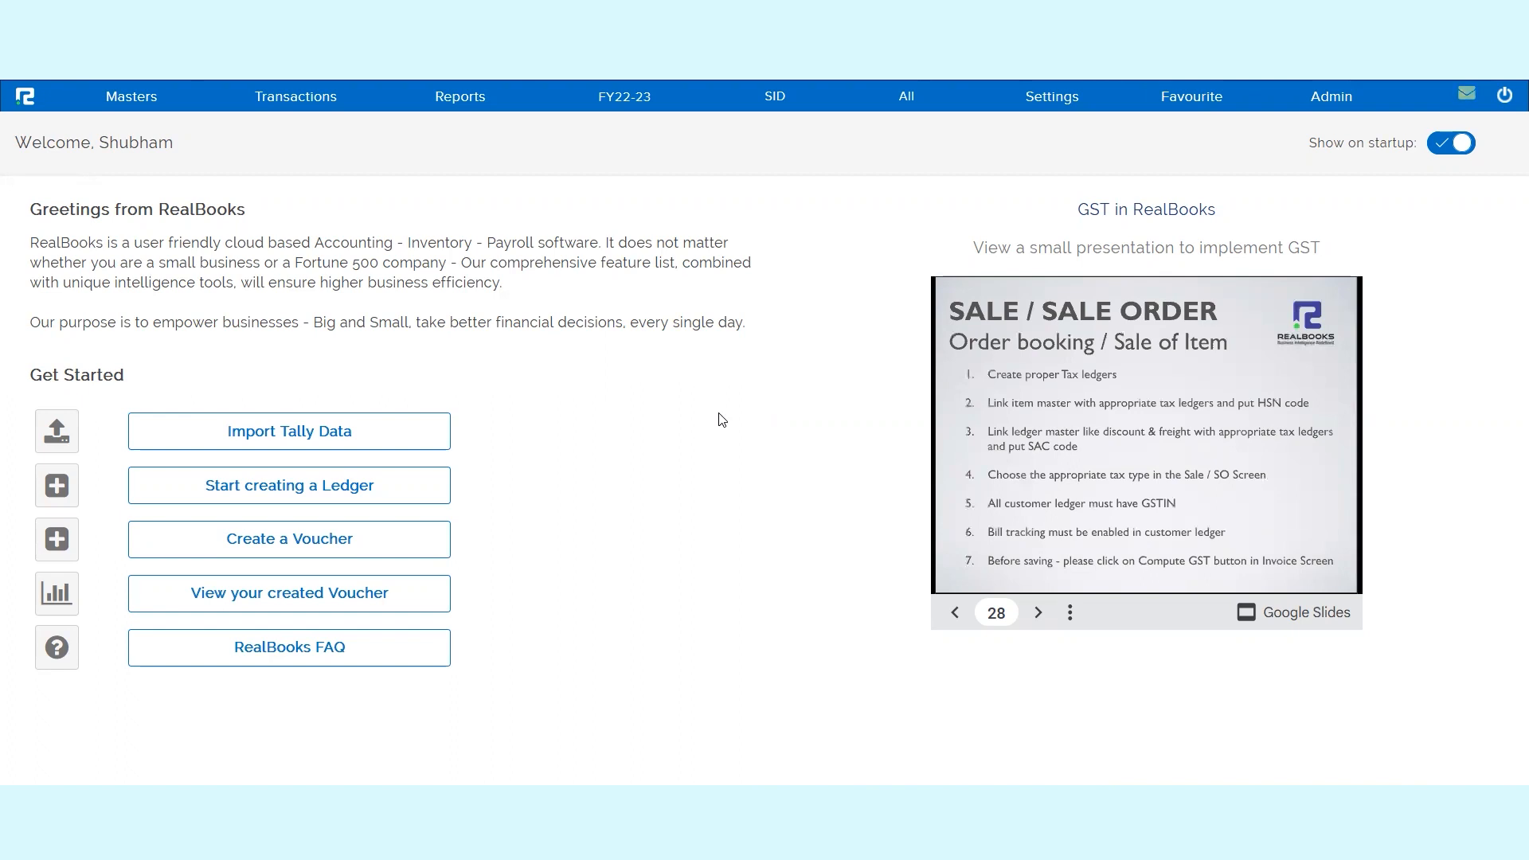
Open the Day Book report from the accounts daily reports and search for the vouchers dated 27-01-2023.
left_click(456, 117)
left_click(461, 129)
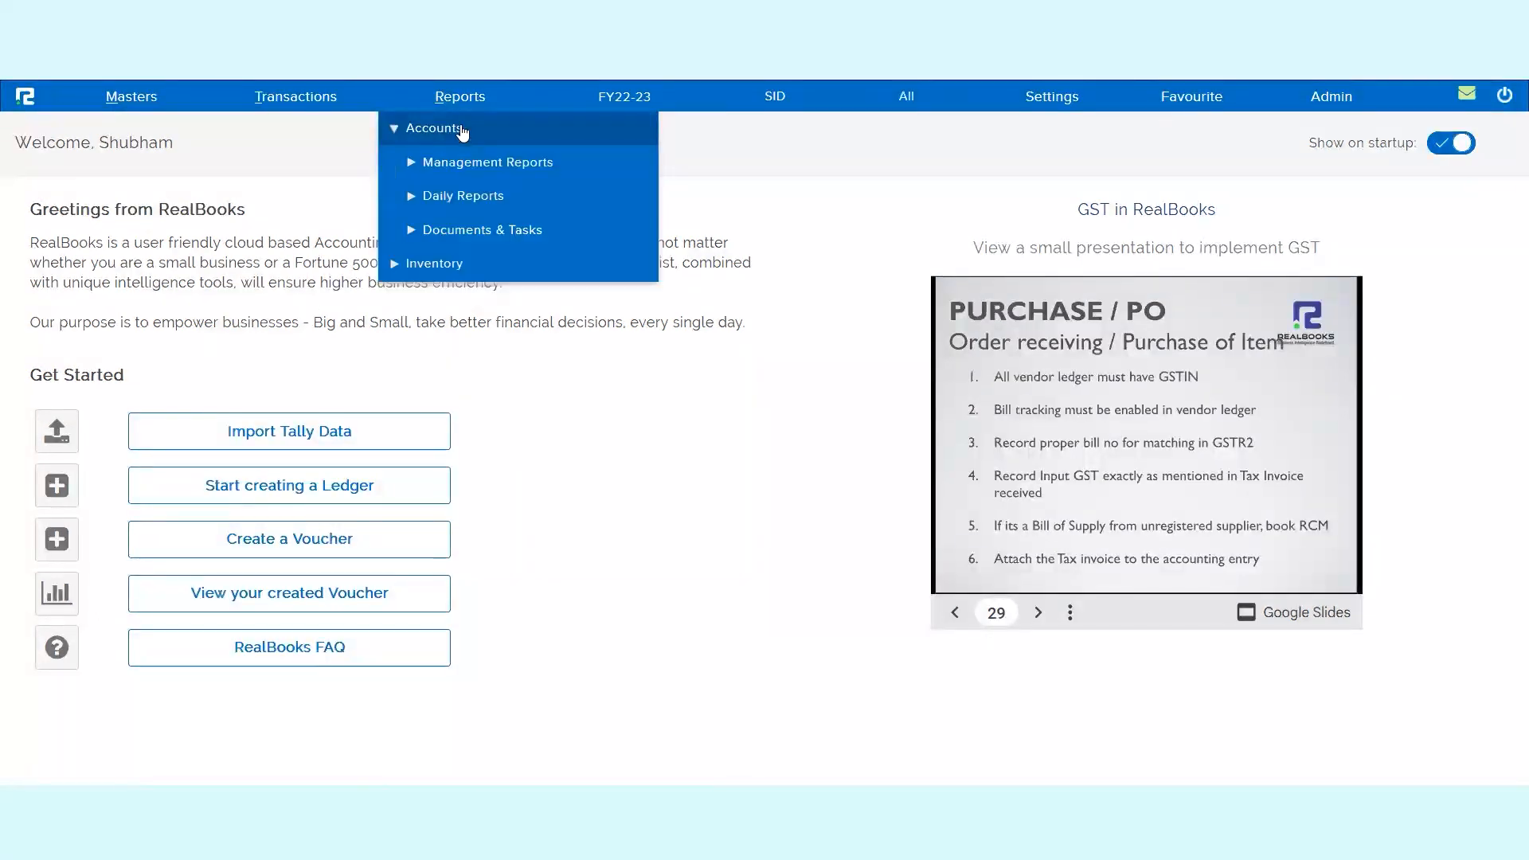
left_click(465, 208)
left_click(457, 223)
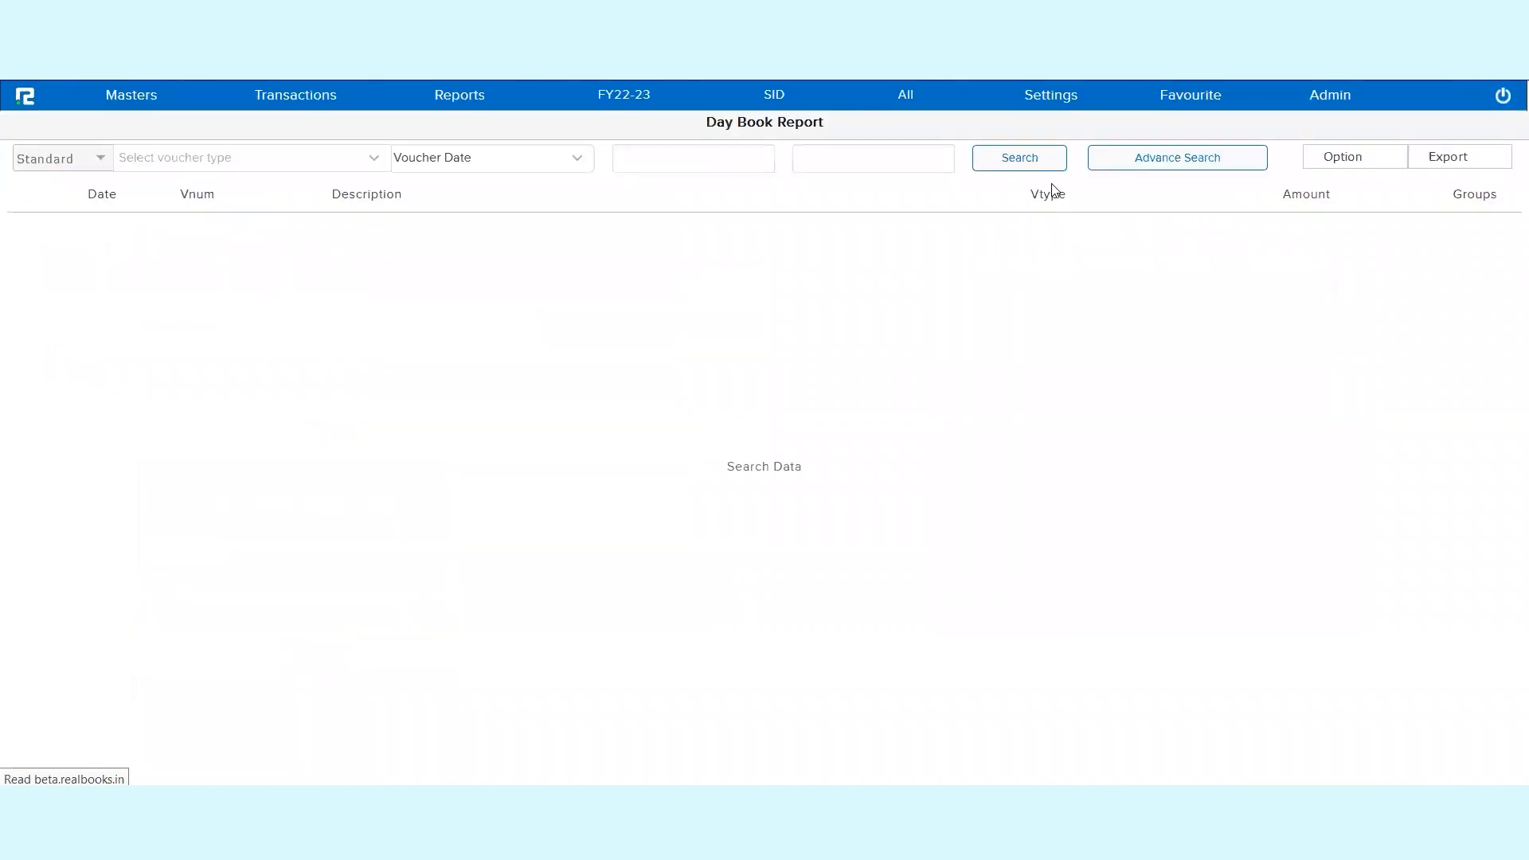
left_click(1022, 158)
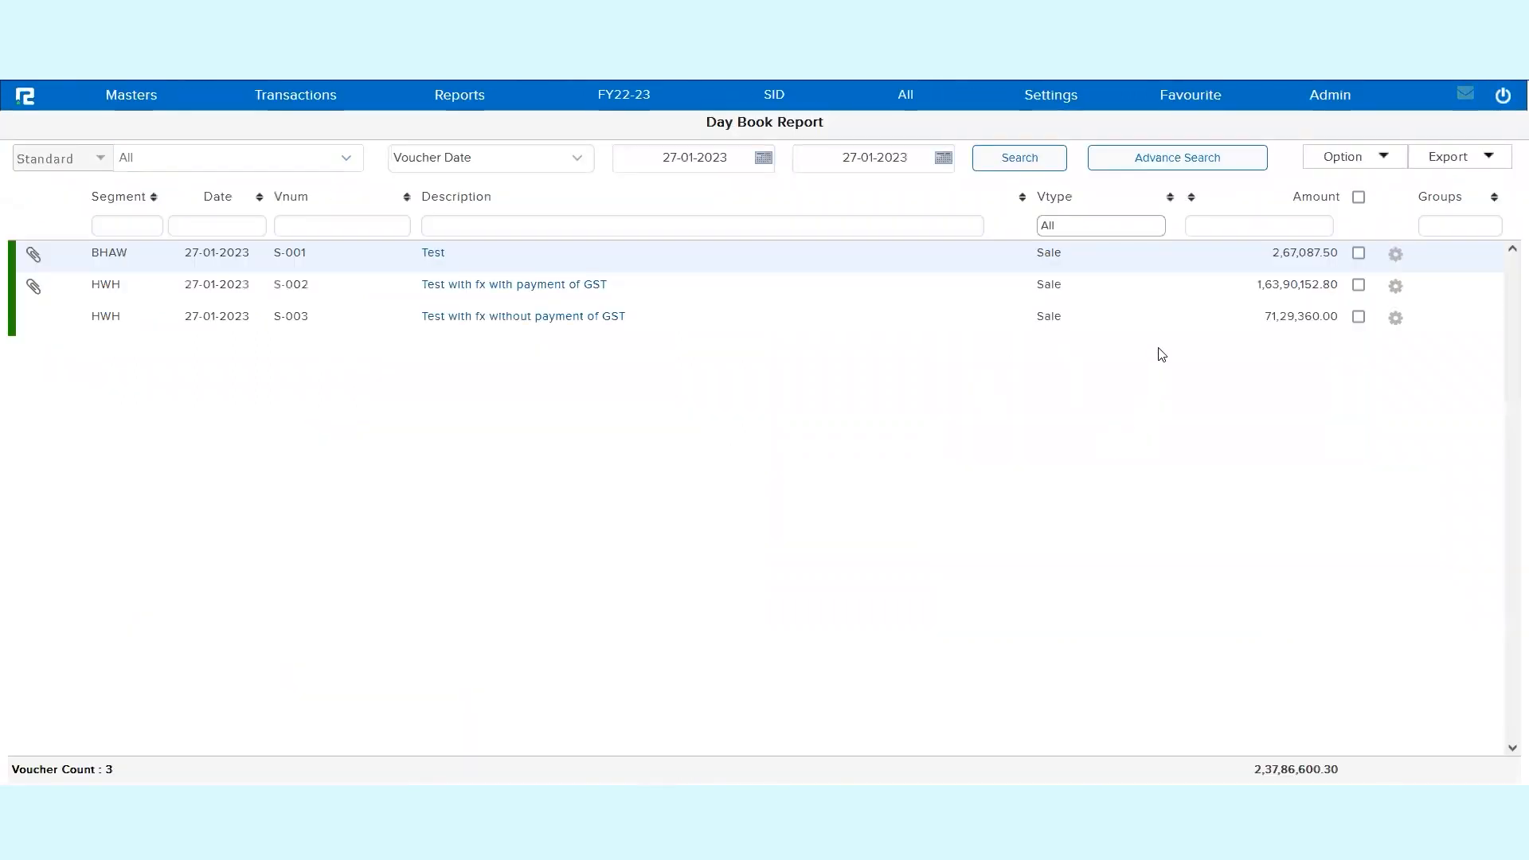
Open the custom invoice form for the sale voucher described as Test and choose the GST Tax Invoice [ General ] template.
left_click(1163, 253)
double_click(1169, 270)
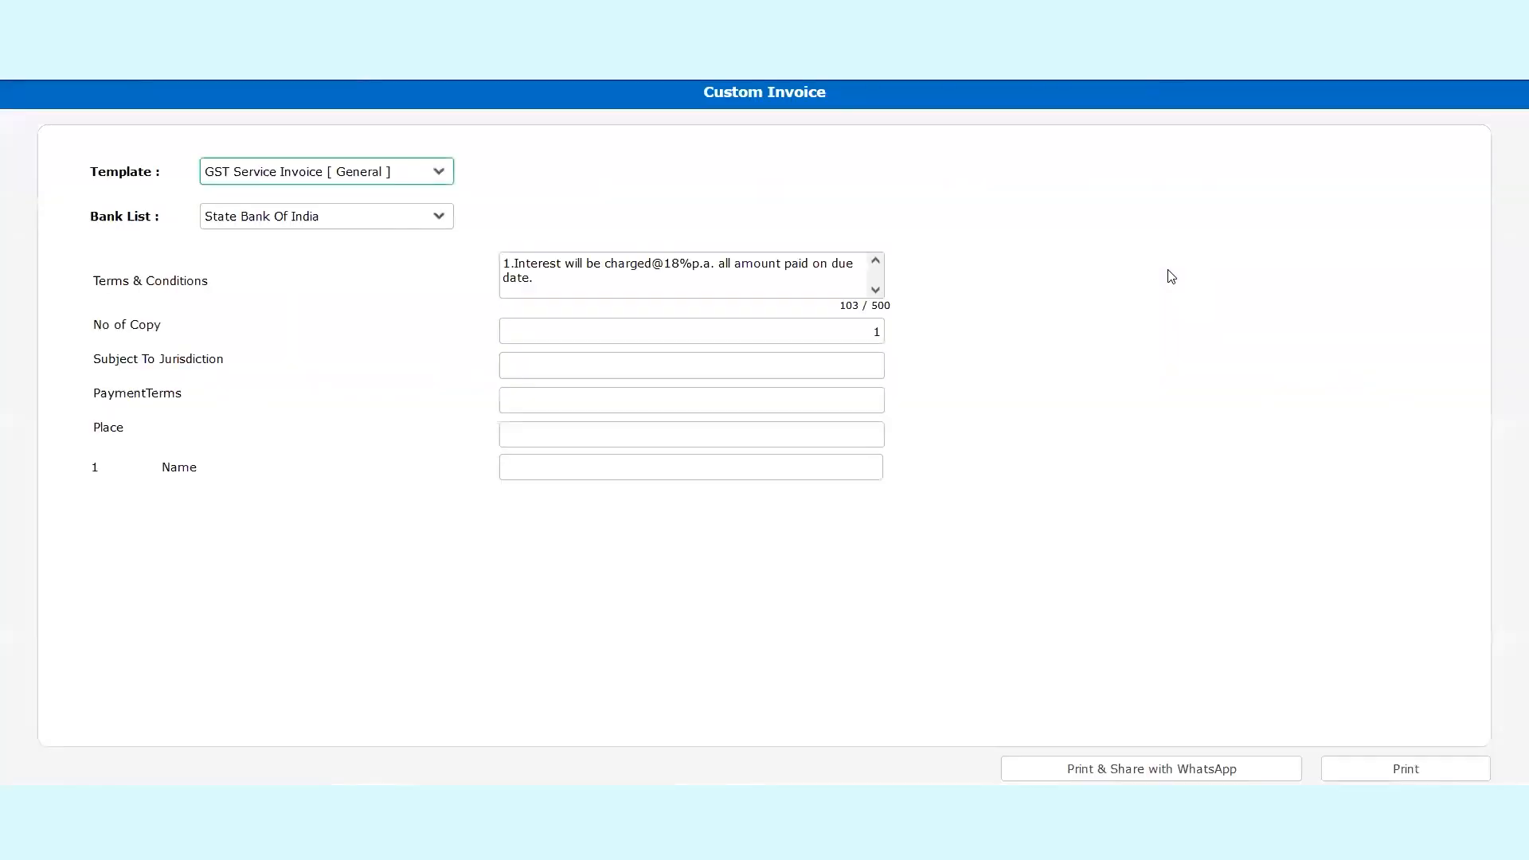
left_click(405, 182)
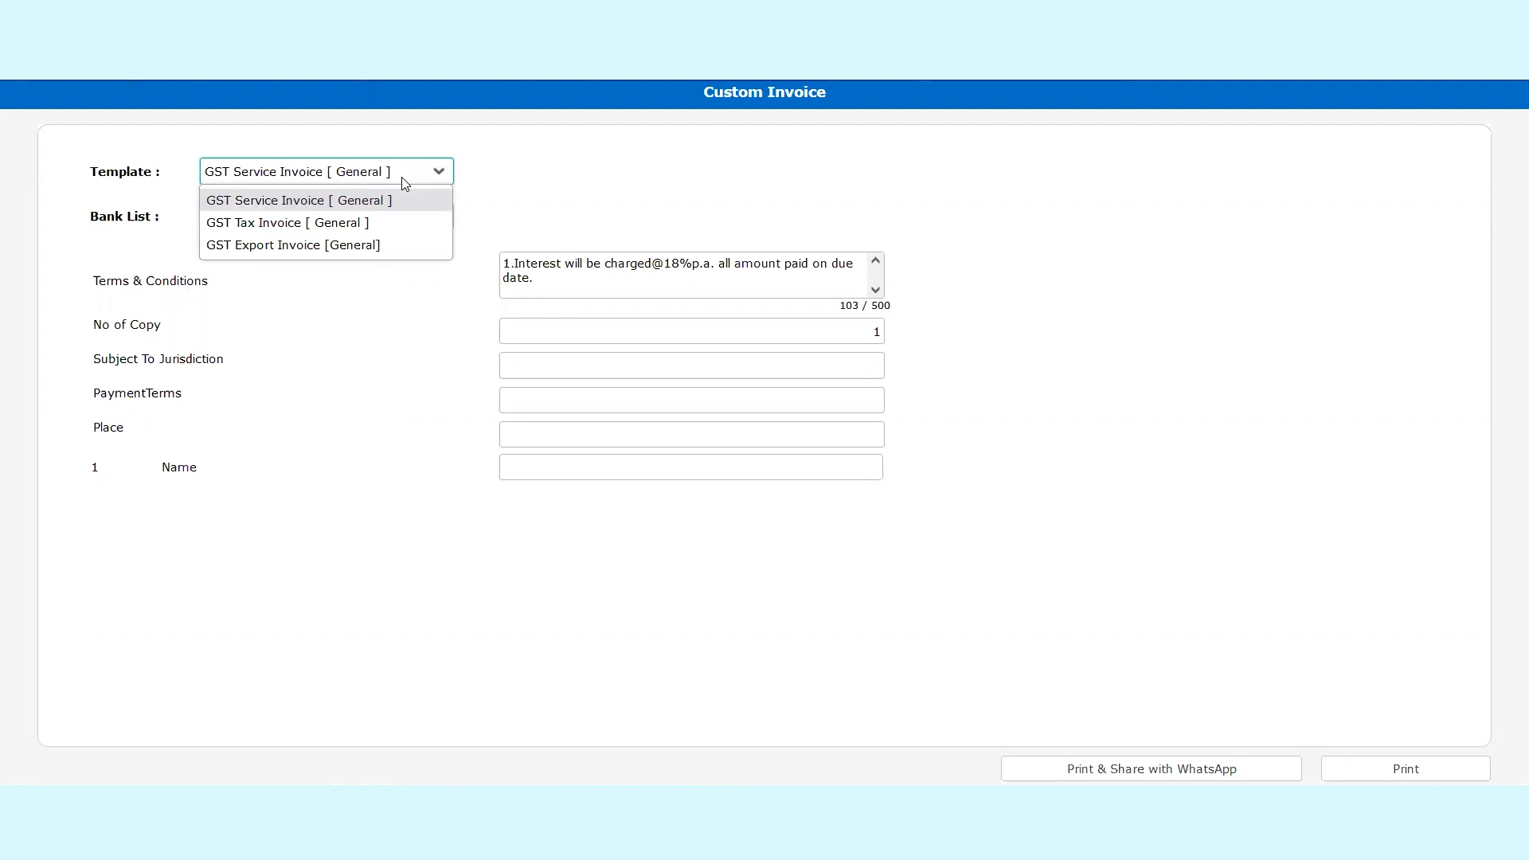
left_click(379, 222)
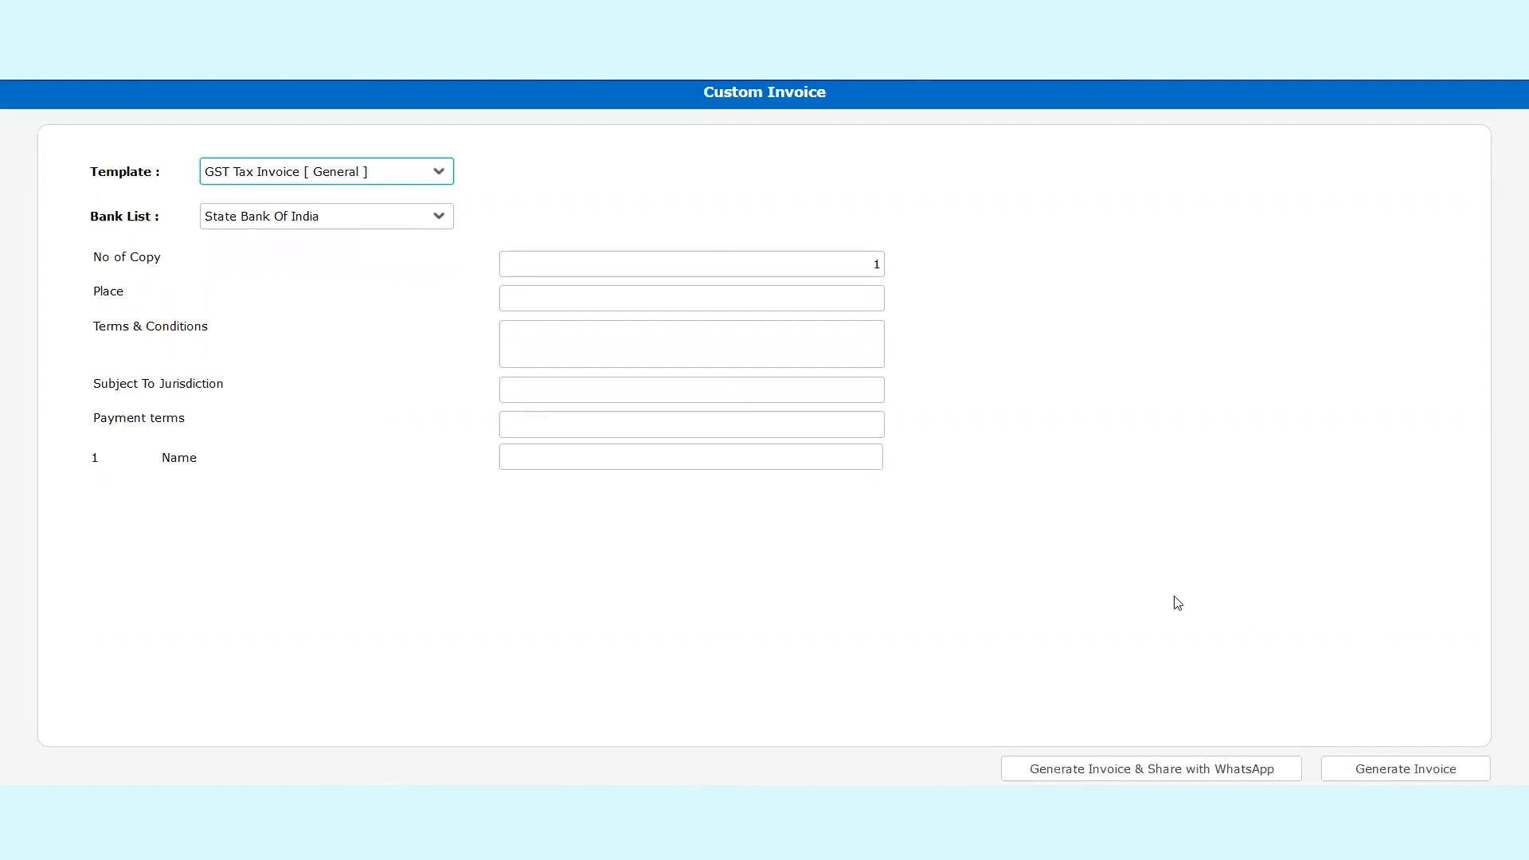
Enter Kolkata as the invoice's place and "T & C applied" as its terms and conditions.
left_click(649, 301)
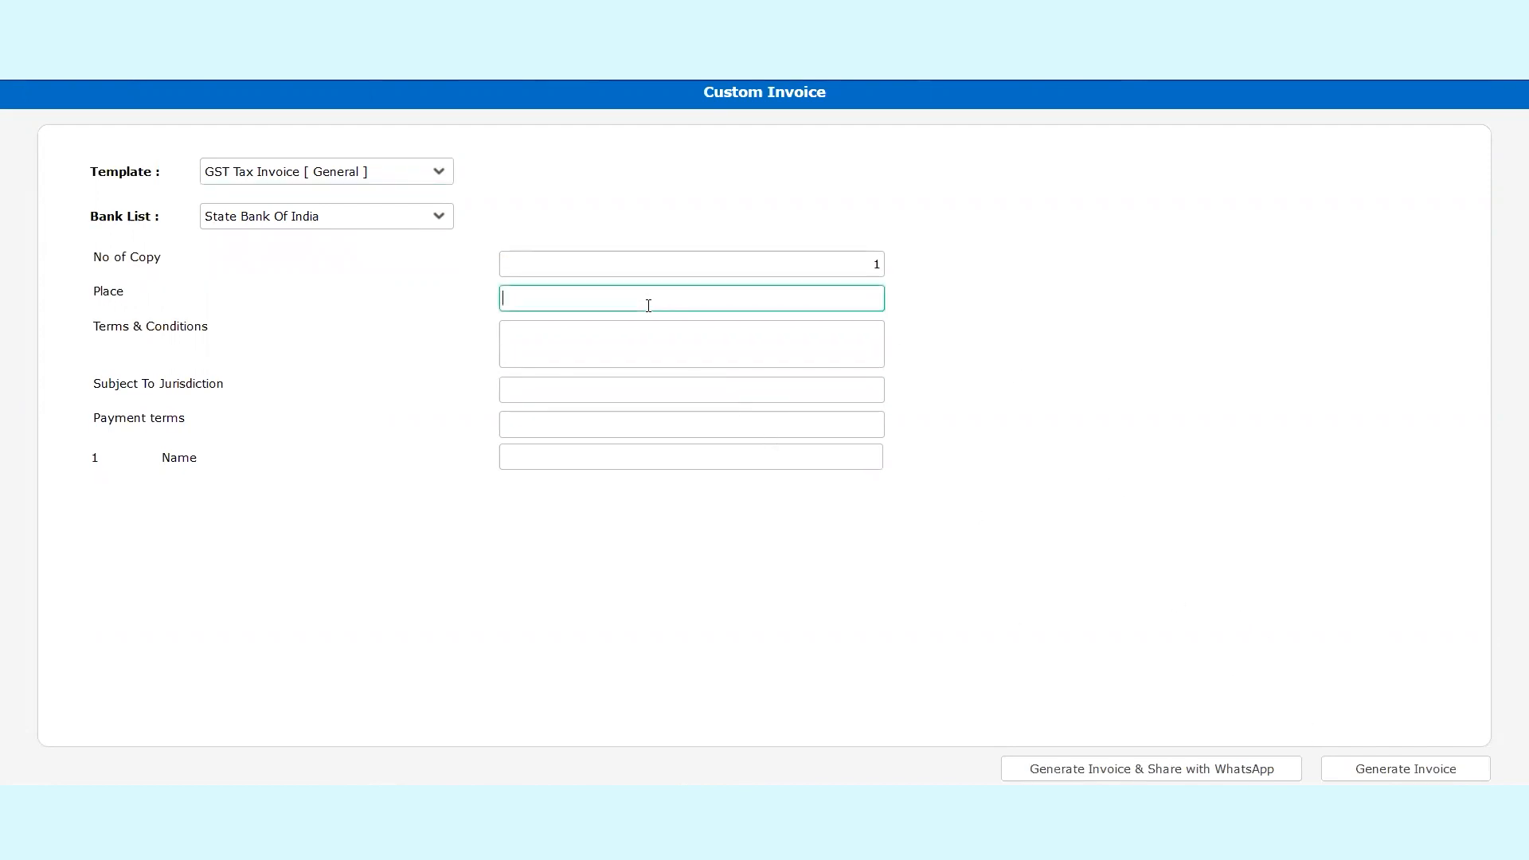
type("Kolkata")
key("Tab")
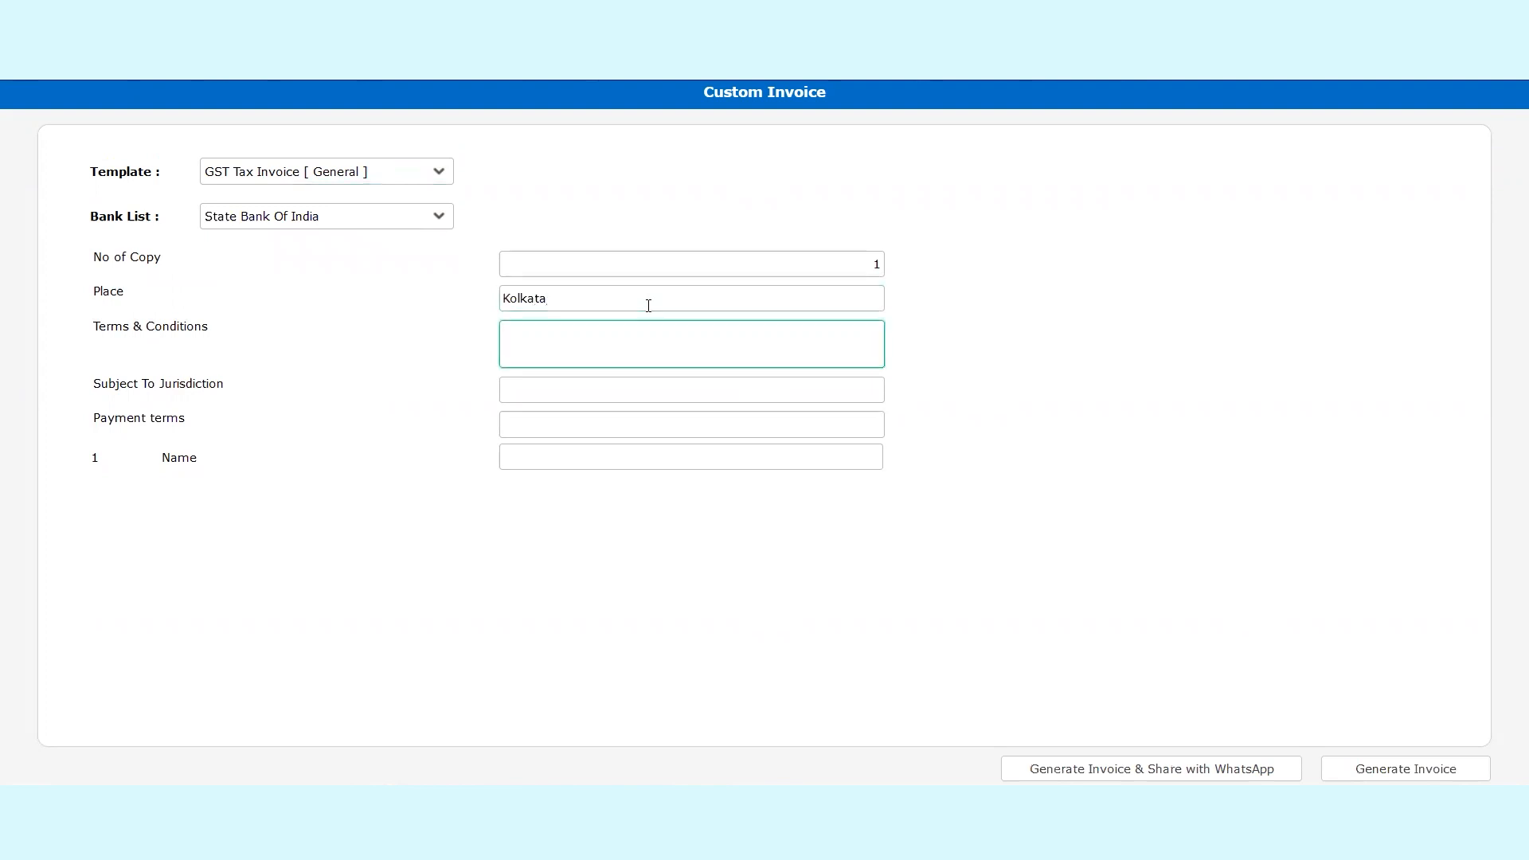
type("T & C applied")
key("Tab")
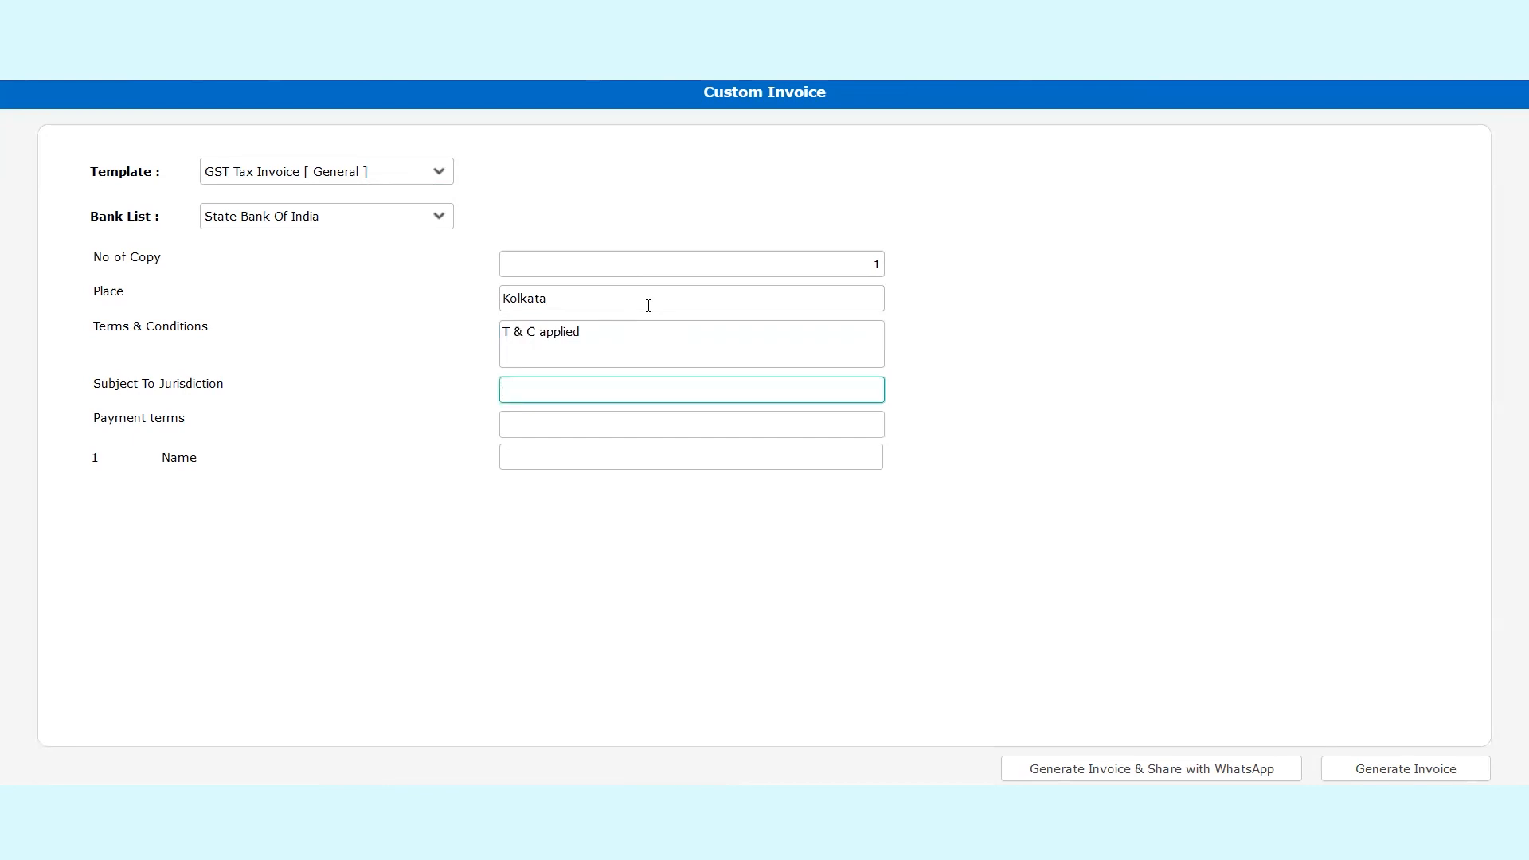
Set the invoice's jurisdiction to West Bengal and its payment terms to 10 Days.
type("West Bengal")
key("Tab")
type("Imm")
key("BackSpace")
key("BackSpace")
key("BackSpace")
type("10 Days")
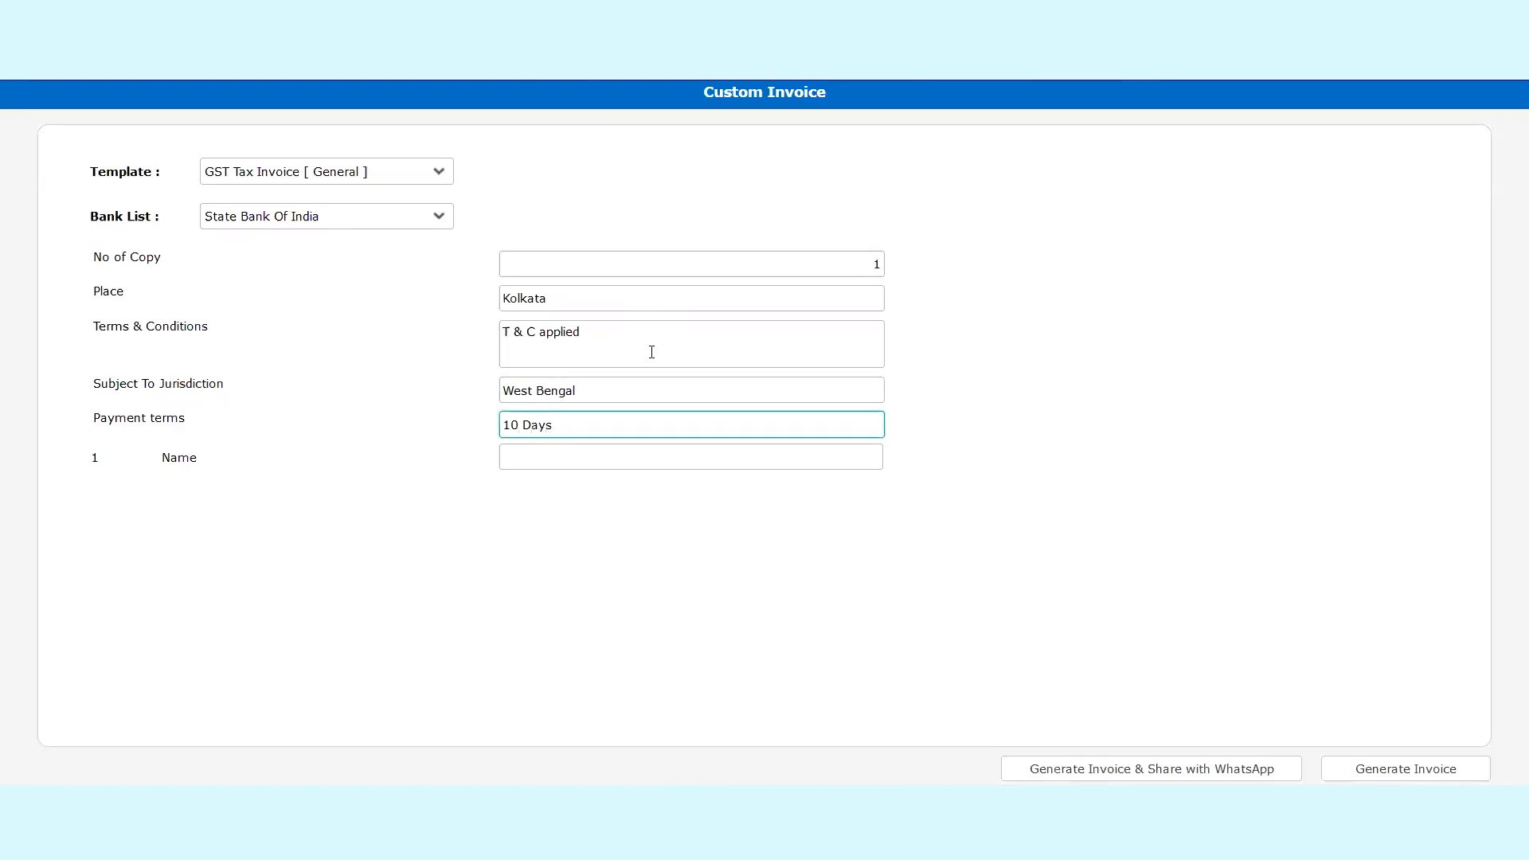
Name the single invoice copy Original and generate the invoice.
left_click(680, 460)
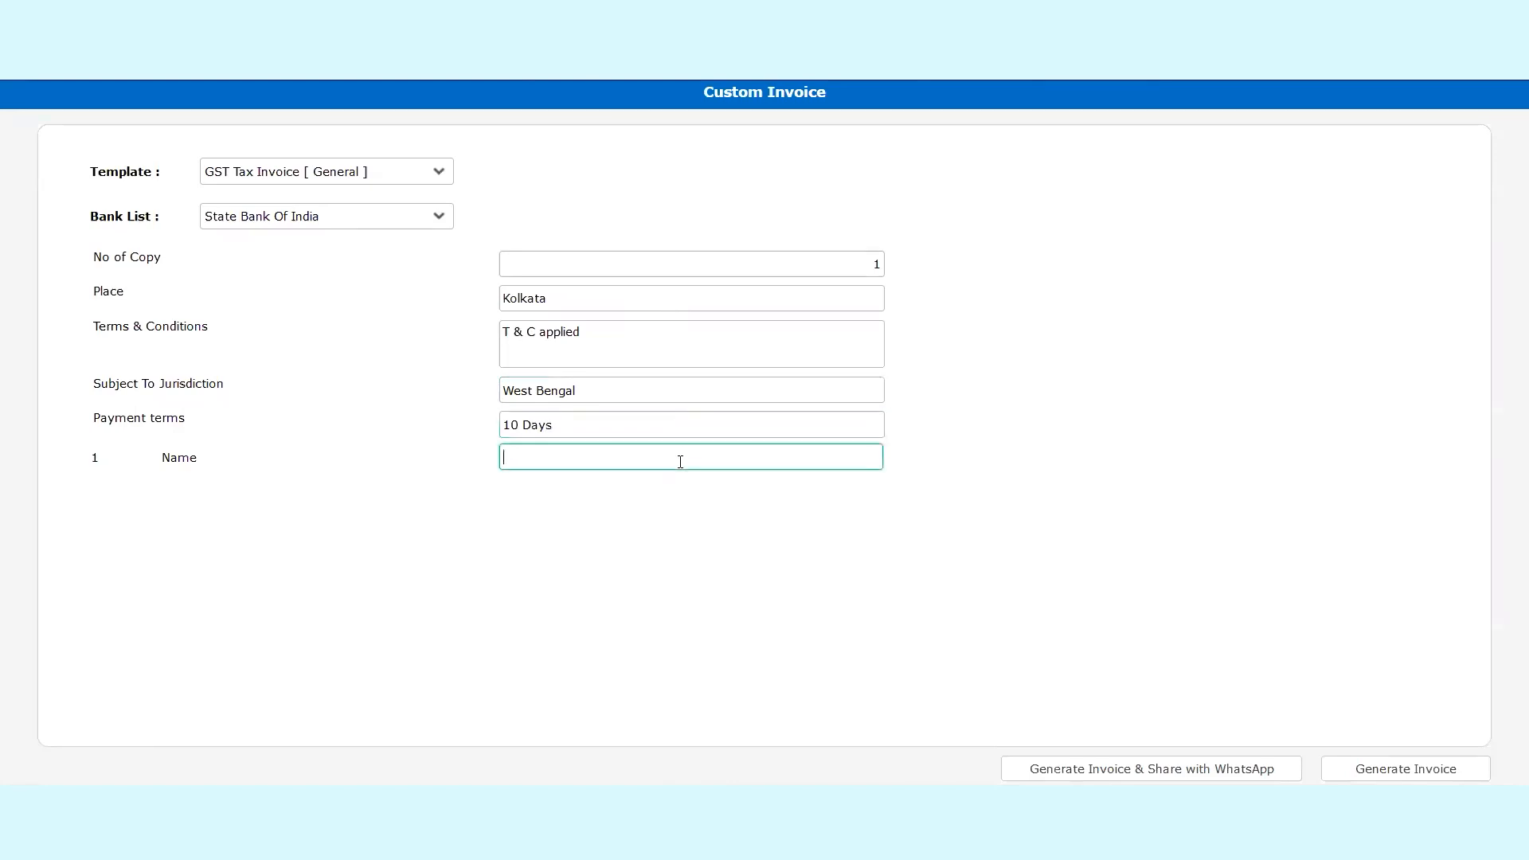
type("Original")
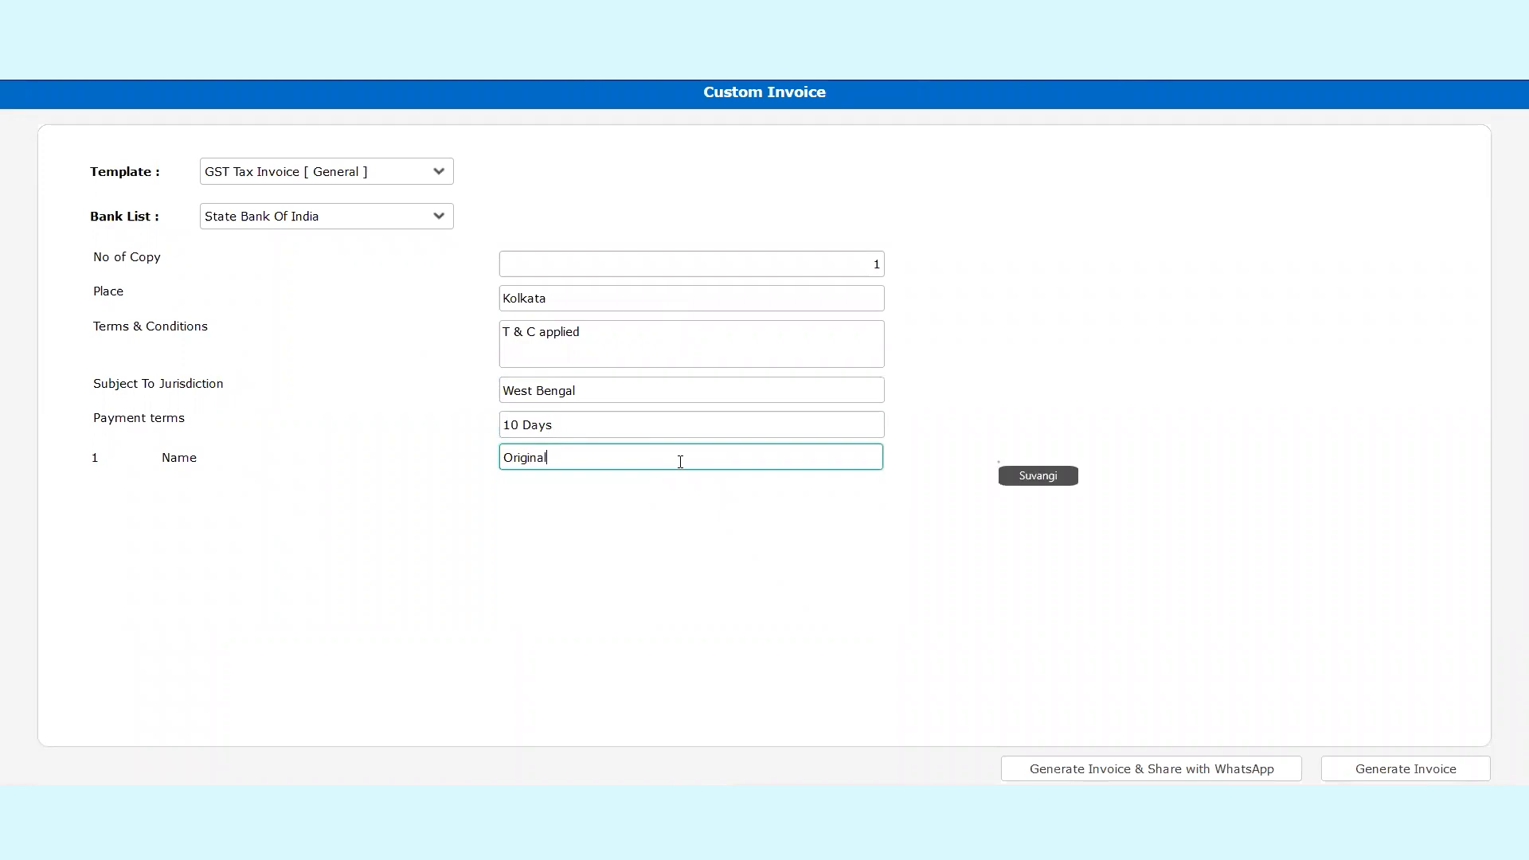
left_click(1377, 771)
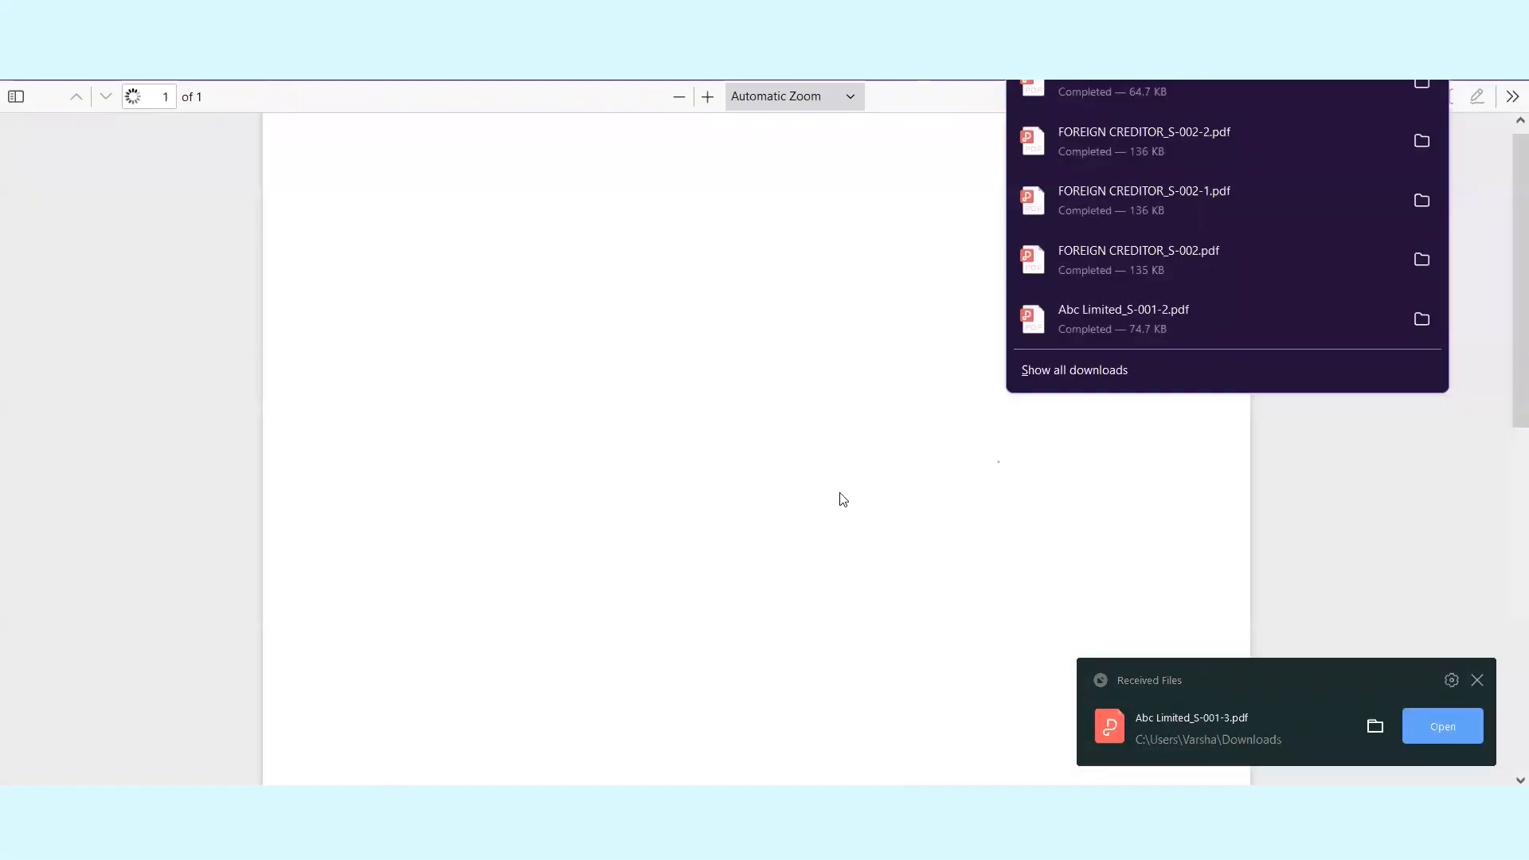
Examine the generated tax invoice PDF from the buyer details down to the totals, payment terms, place and jurisdiction.
left_click(790, 520)
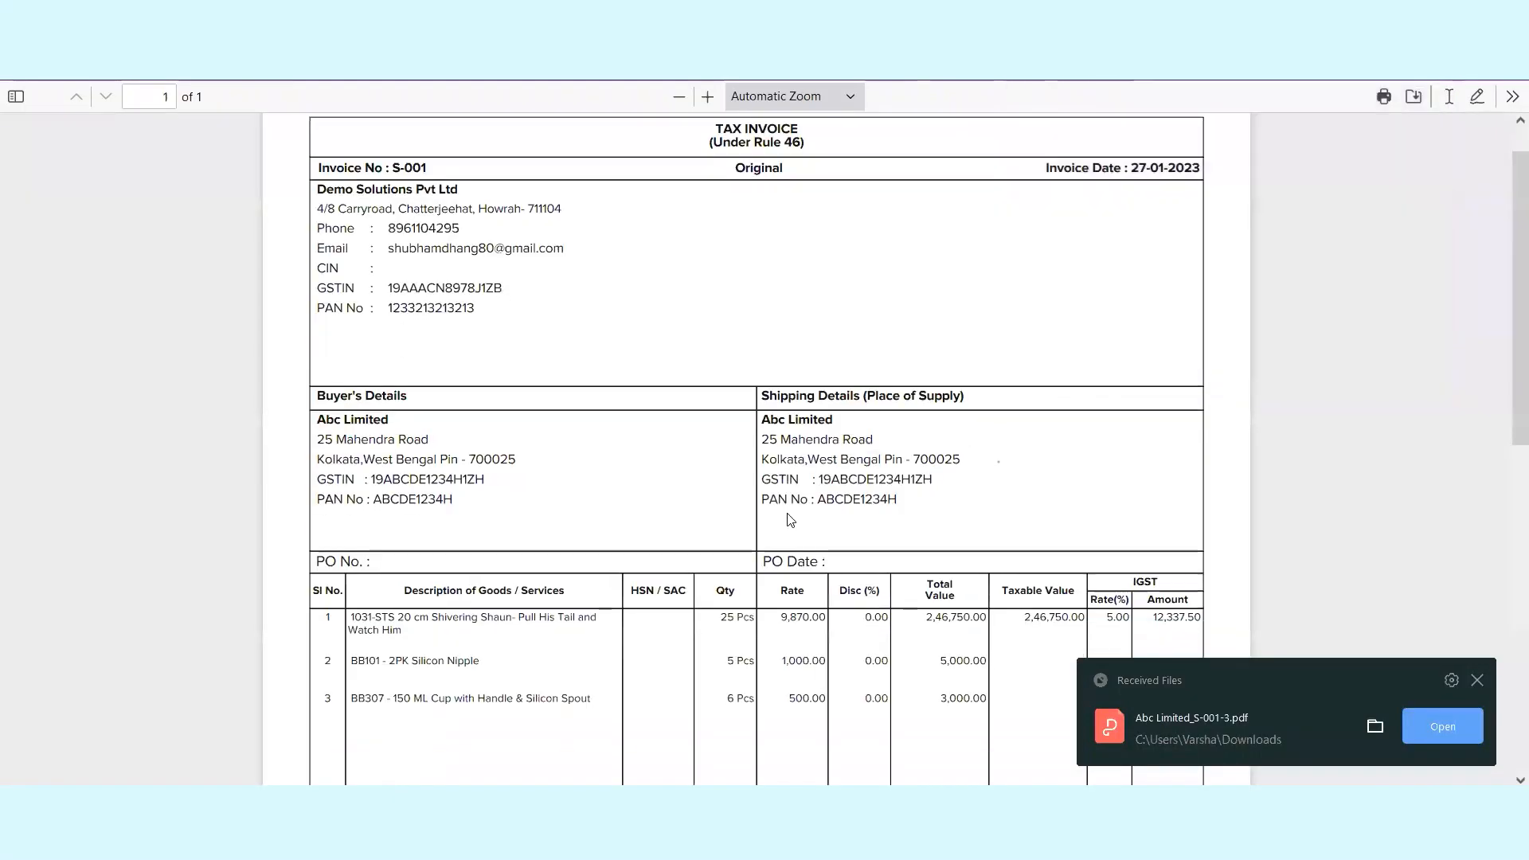
scroll(775, 491, "down", 3)
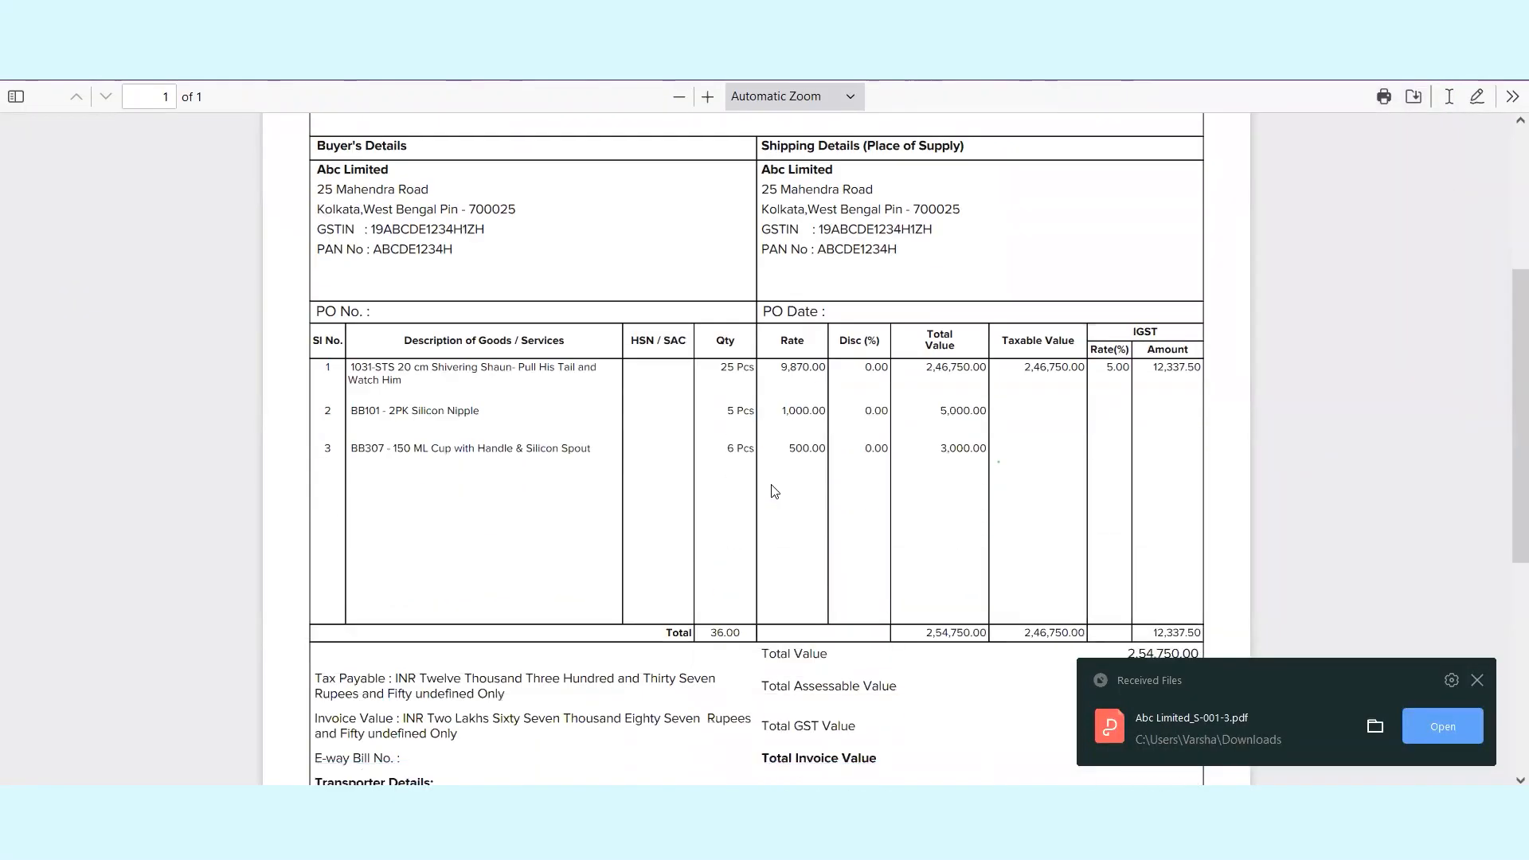
scroll(775, 492, "down", 4)
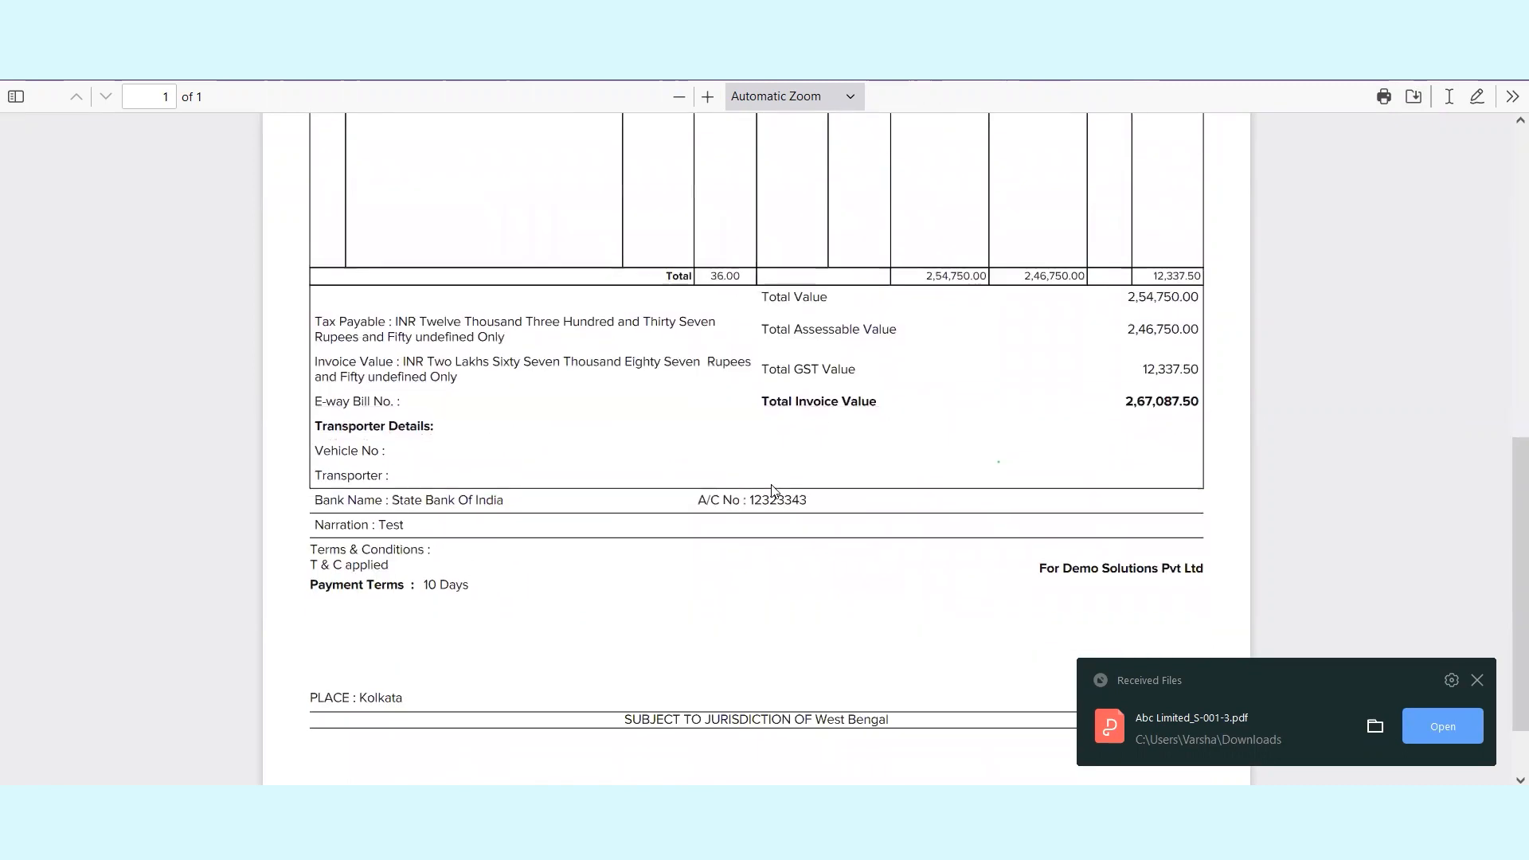
scroll(772, 491, "down", 1)
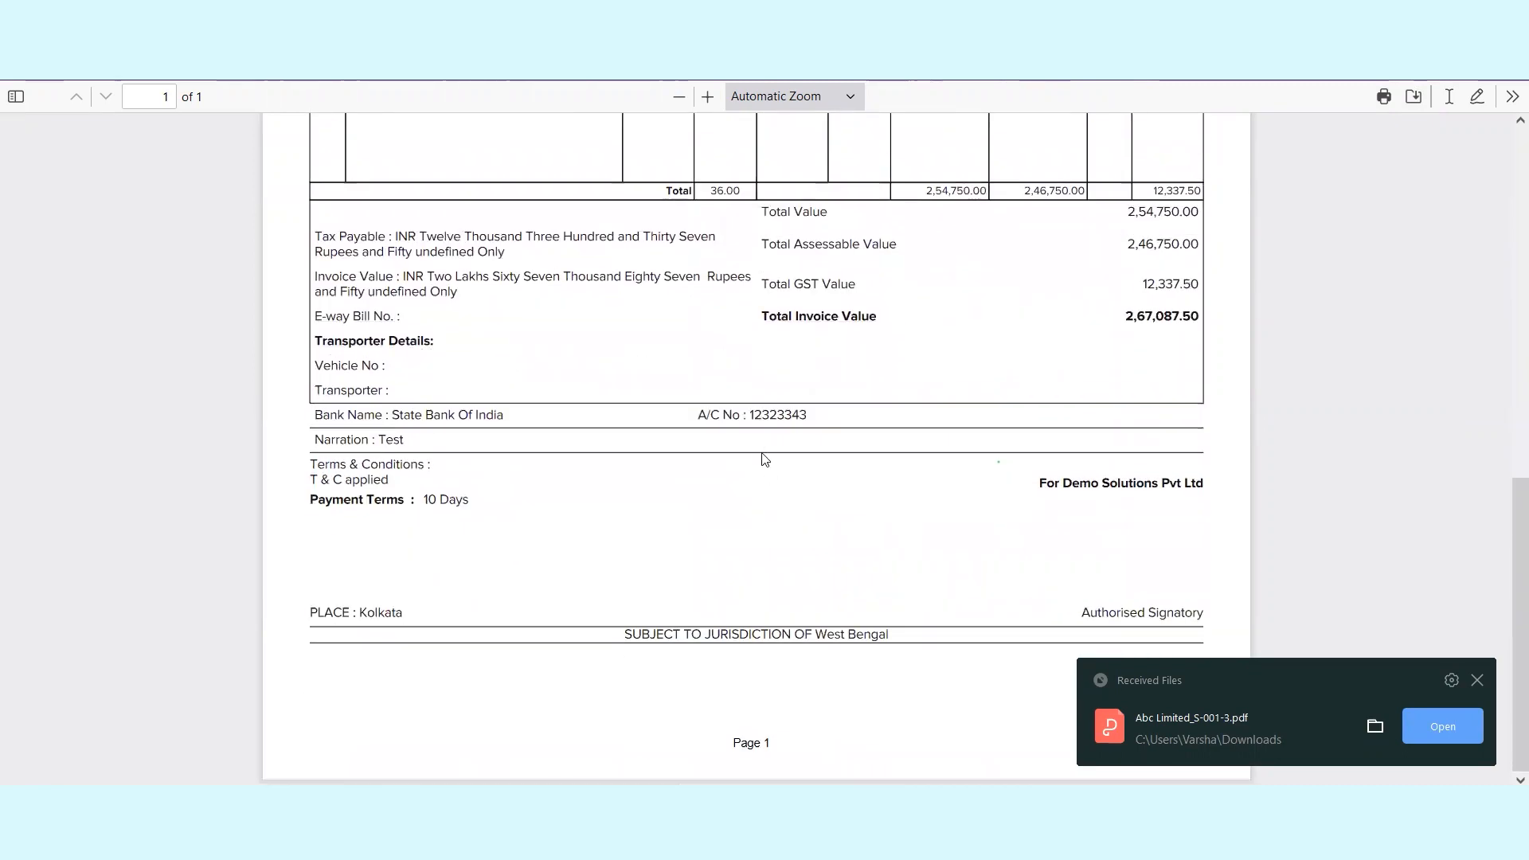
scroll(764, 459, "up", 1)
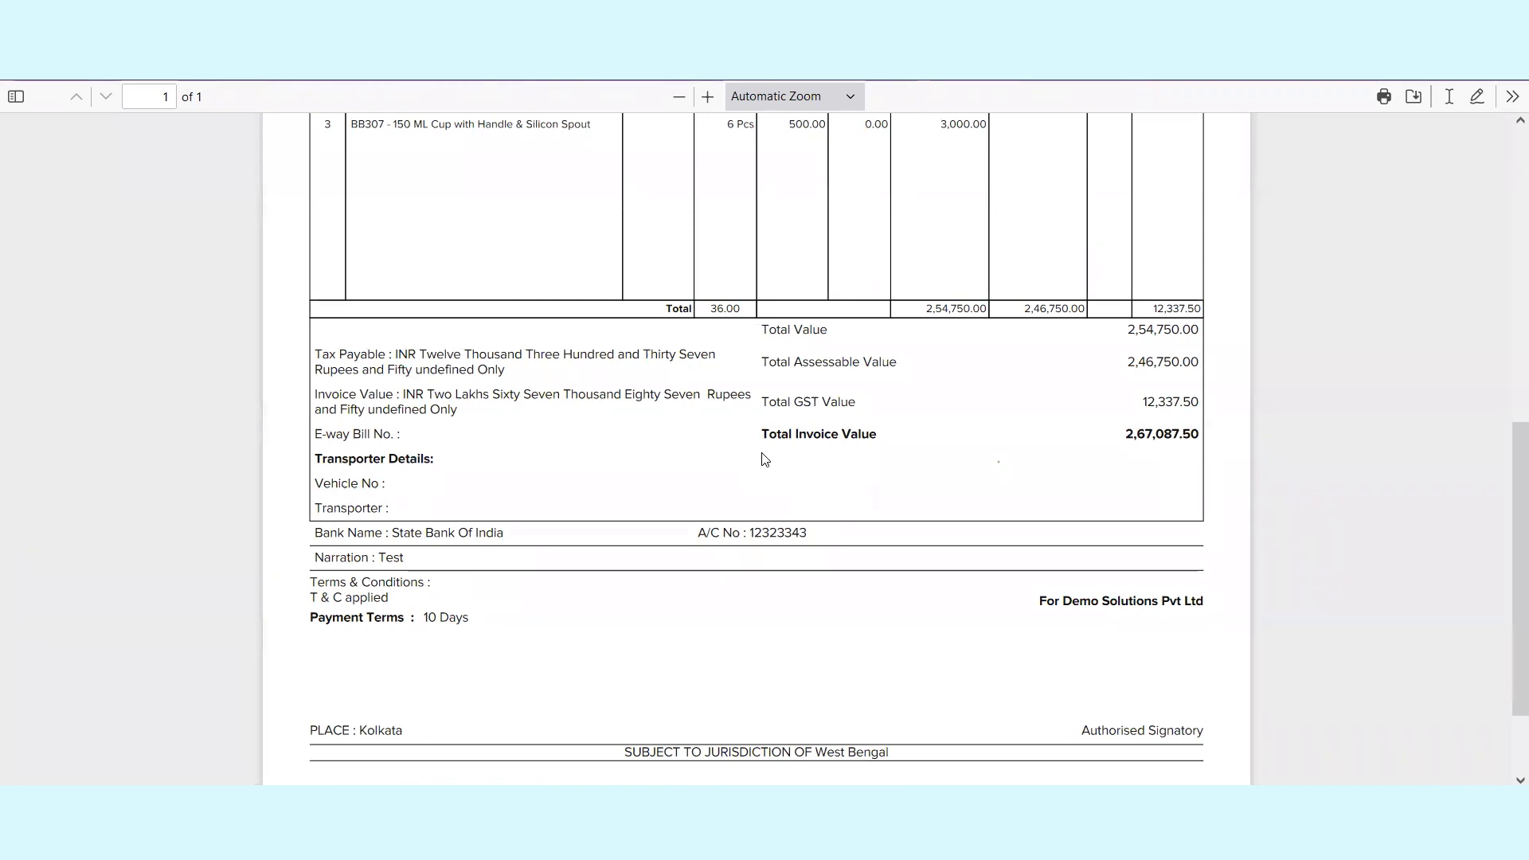
scroll(763, 454, "up", 3)
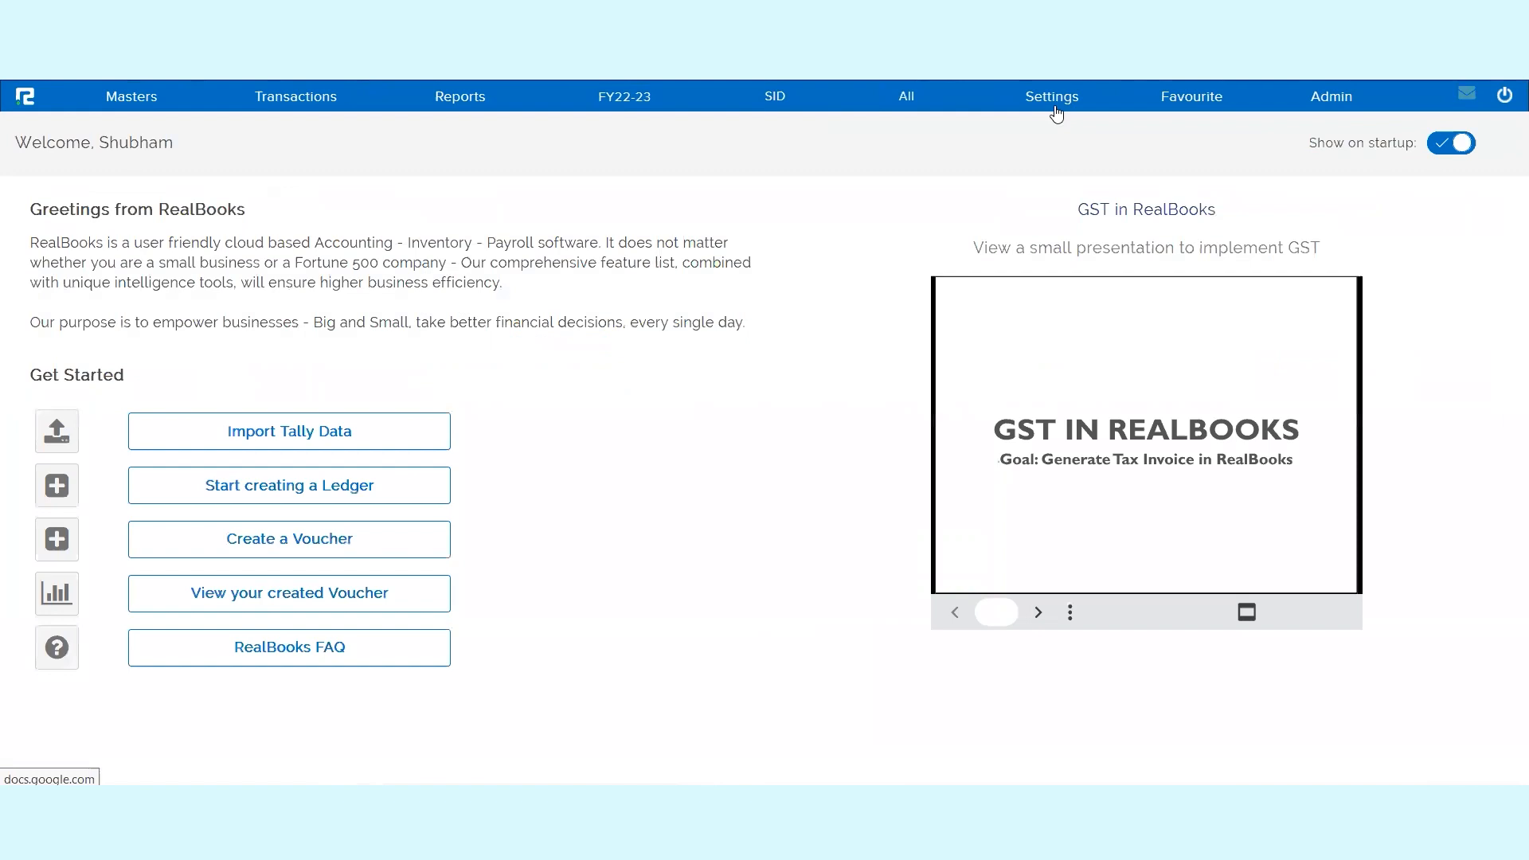
Show the Customize Invoice settings page with its sale invoice templates.
left_click(1054, 112)
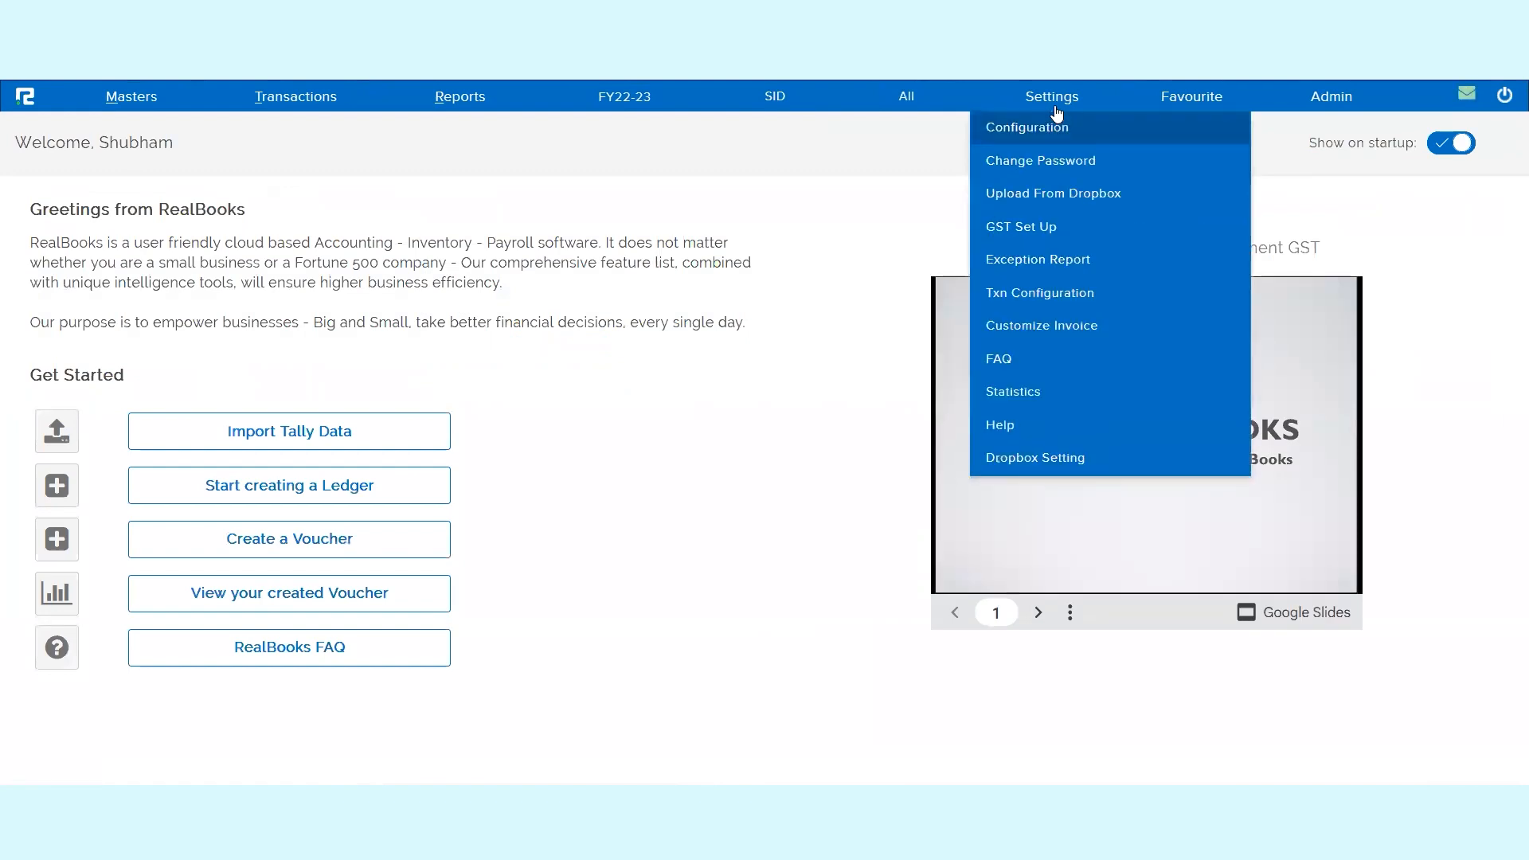
left_click(1051, 333)
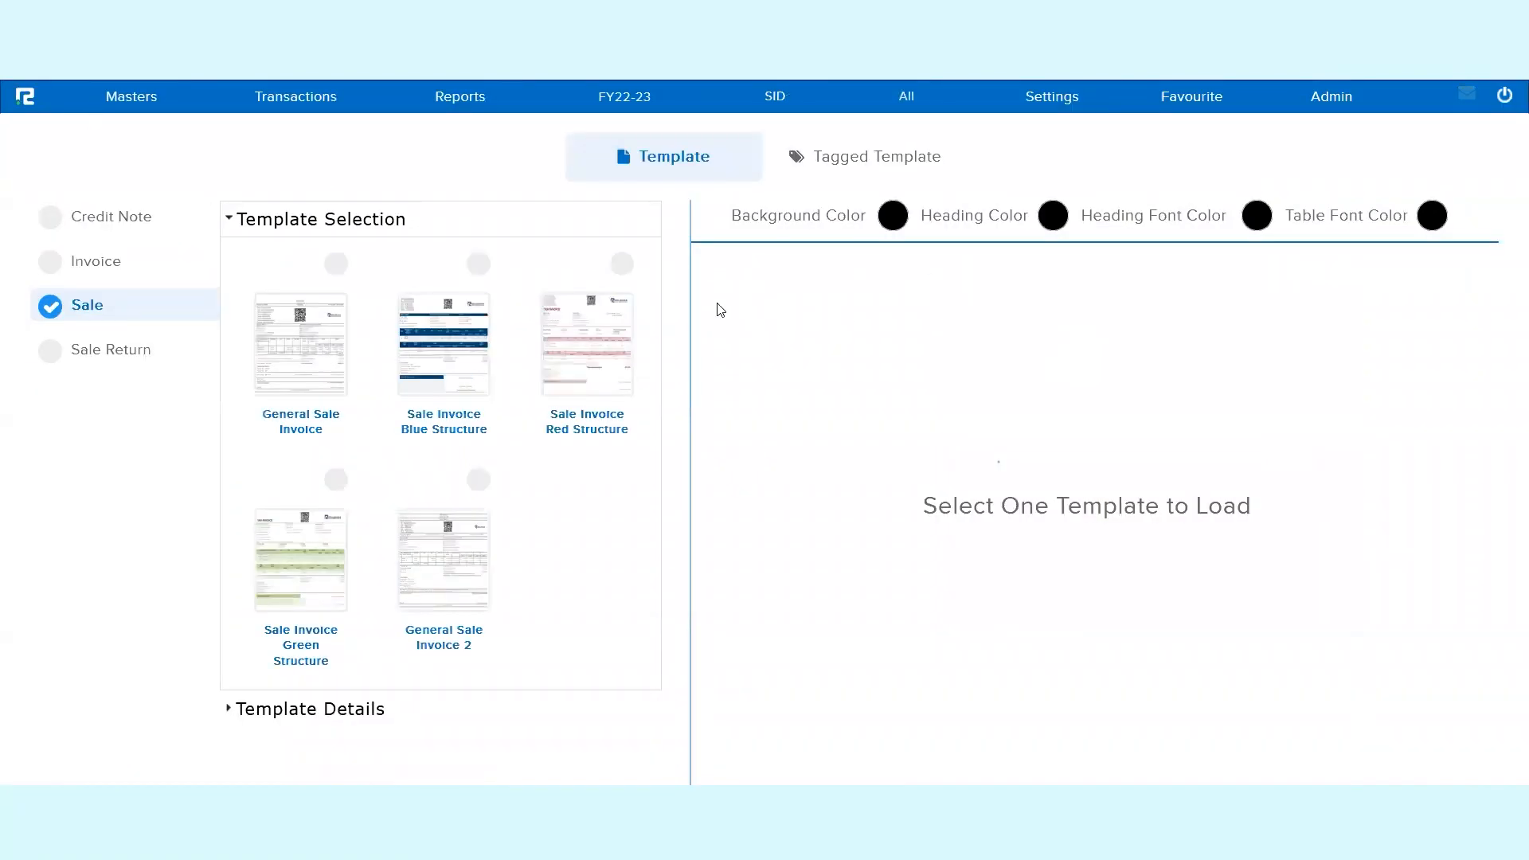
Bring up the accounts master's page permission list and open the All Acces Enterprise group for editing.
left_click(143, 99)
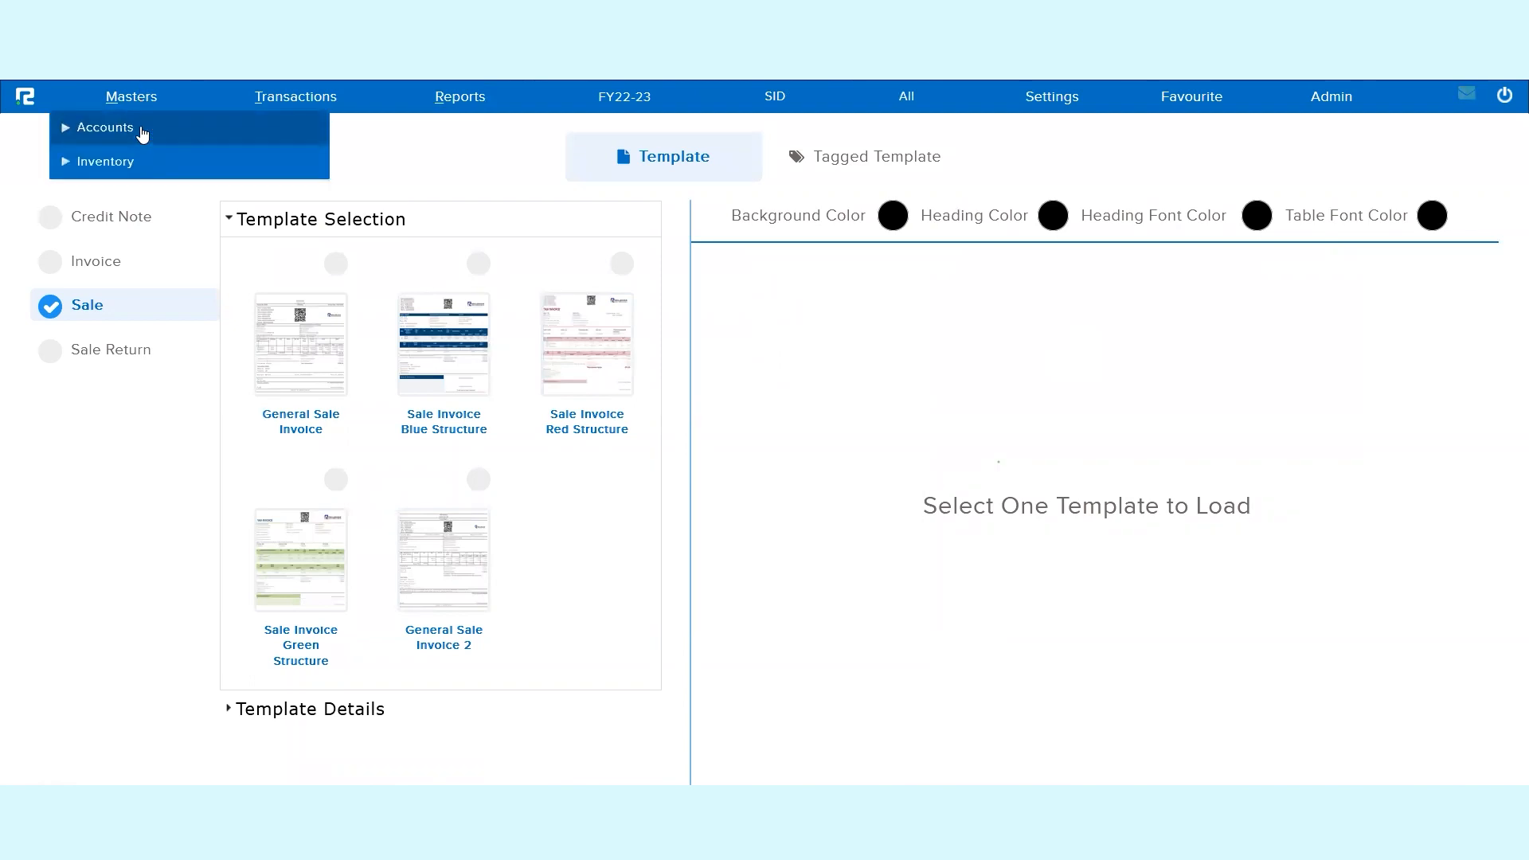
left_click(142, 134)
scroll(144, 375, "down", 3)
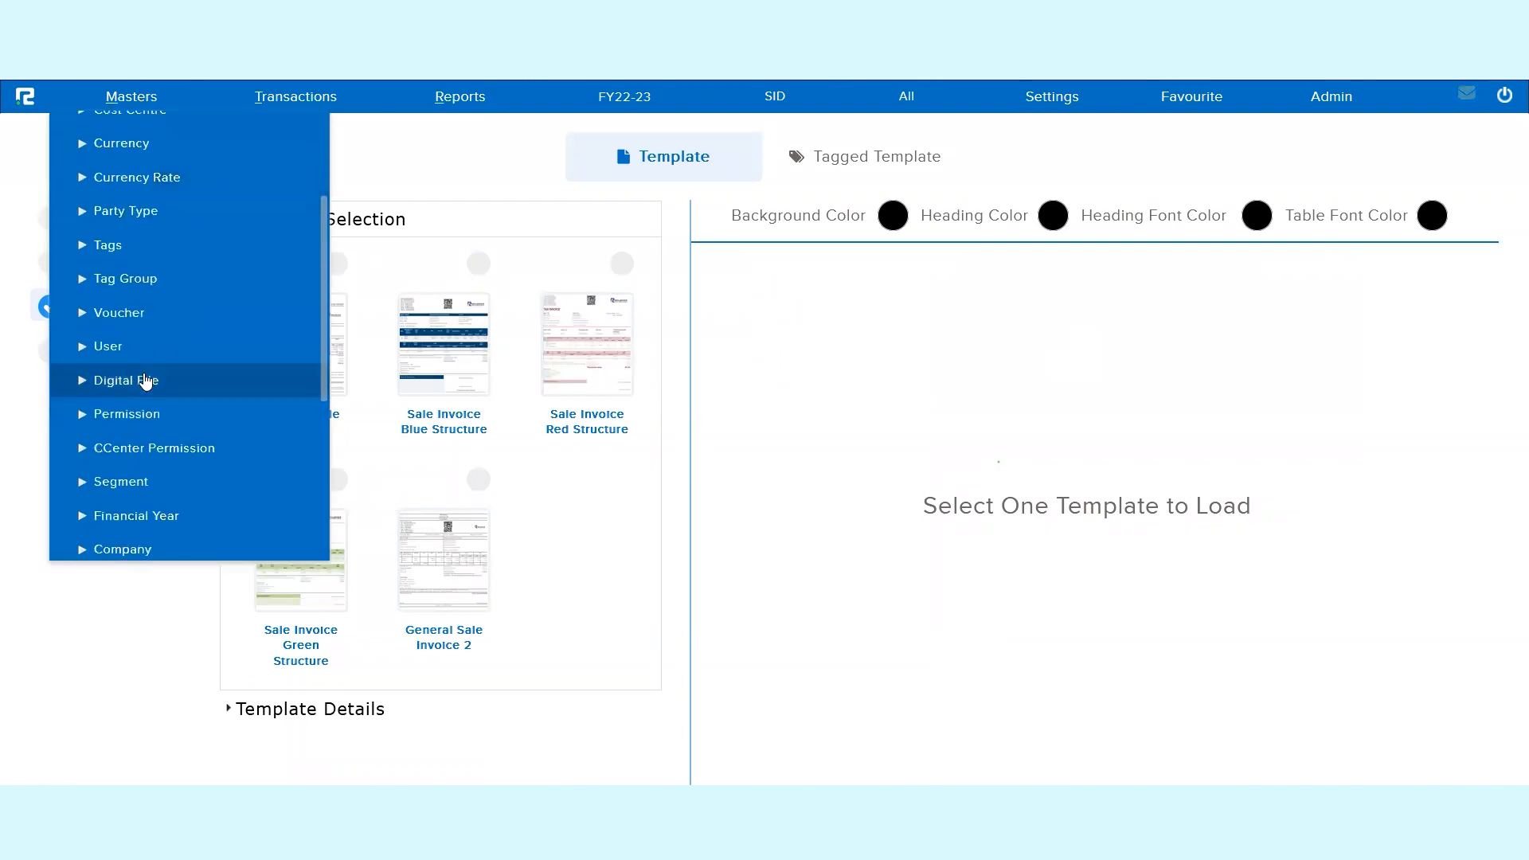
left_click(131, 413)
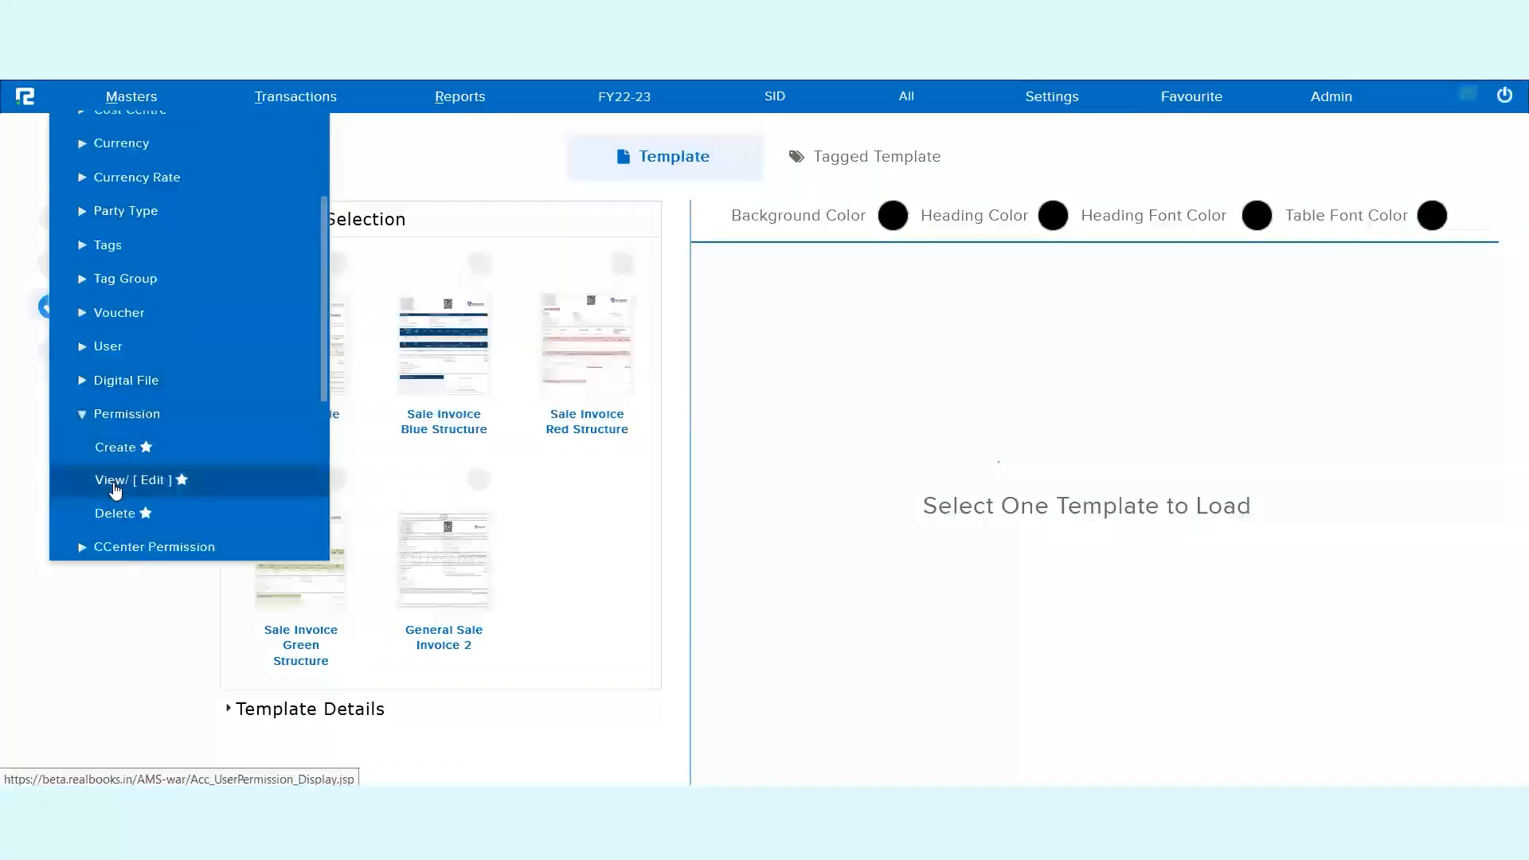
left_click(114, 481)
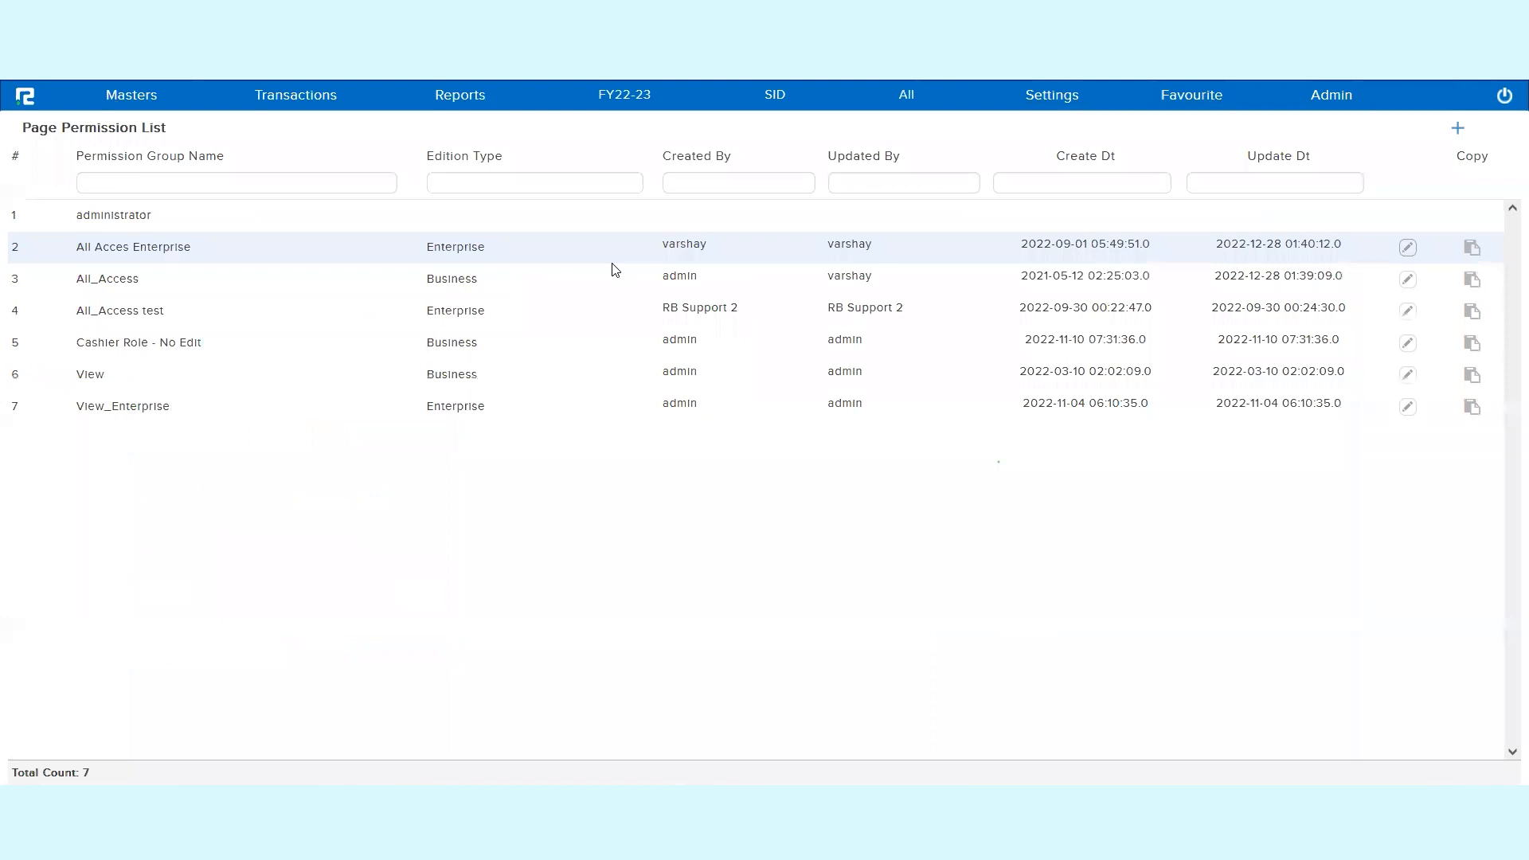
double_click(612, 265)
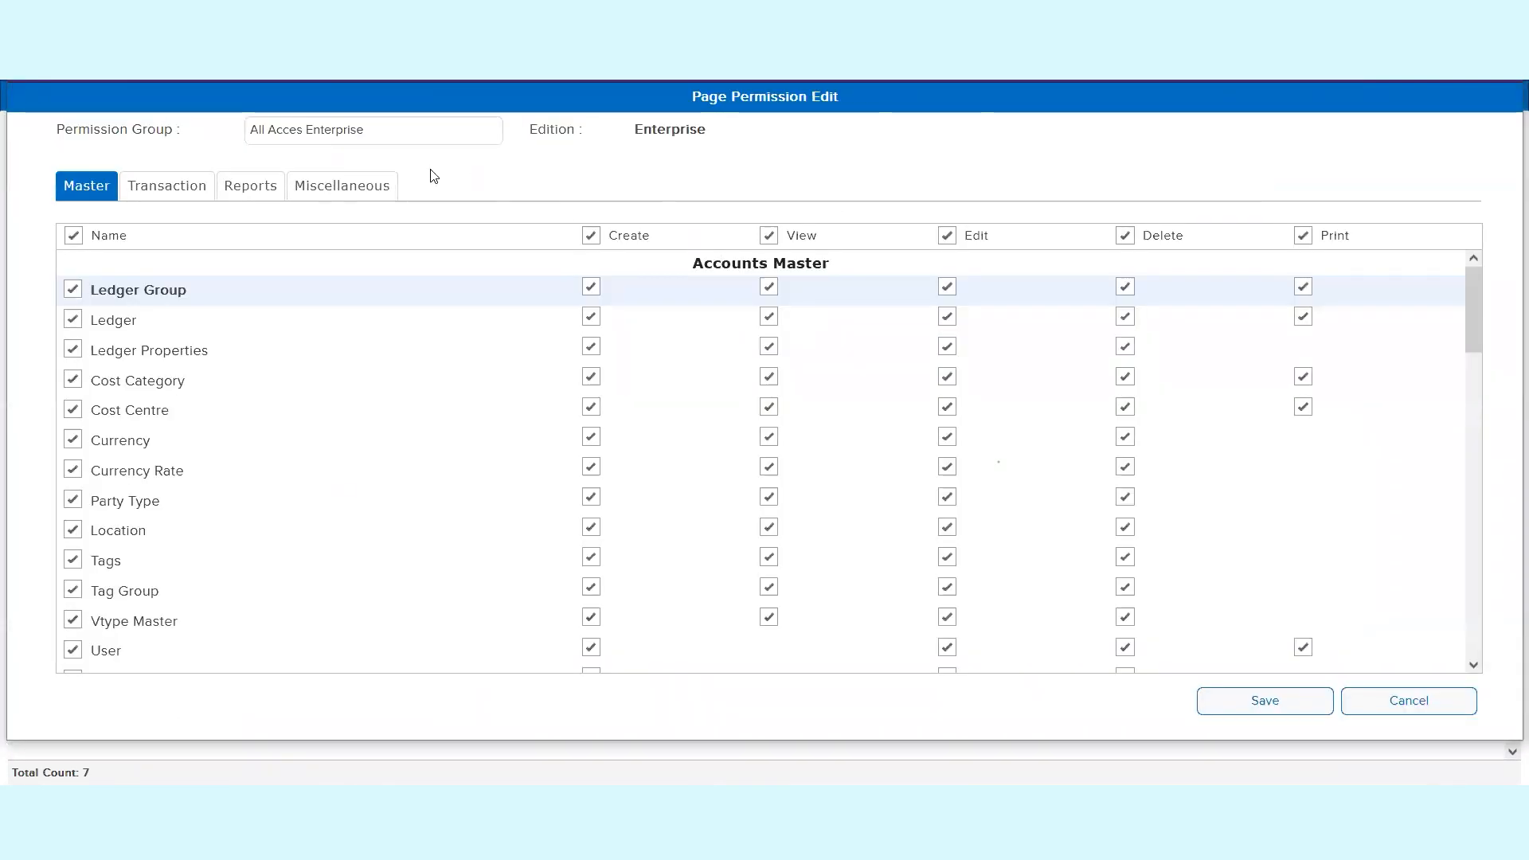
Check the Customize Invoice rights among the group's miscellaneous permissions, and close the group without saving.
left_click(351, 186)
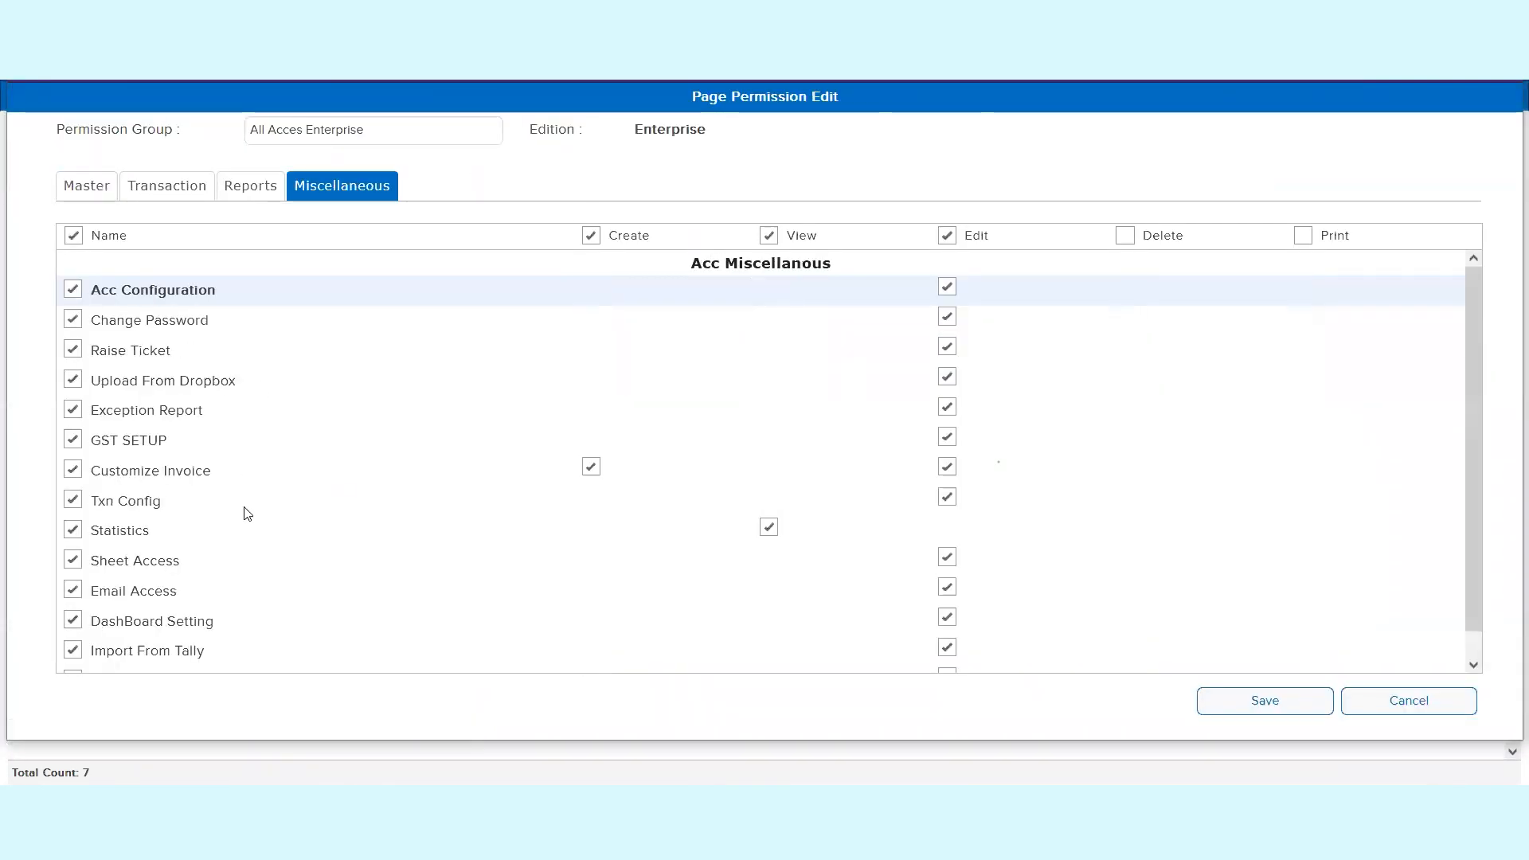
scroll(247, 514, "down", 1)
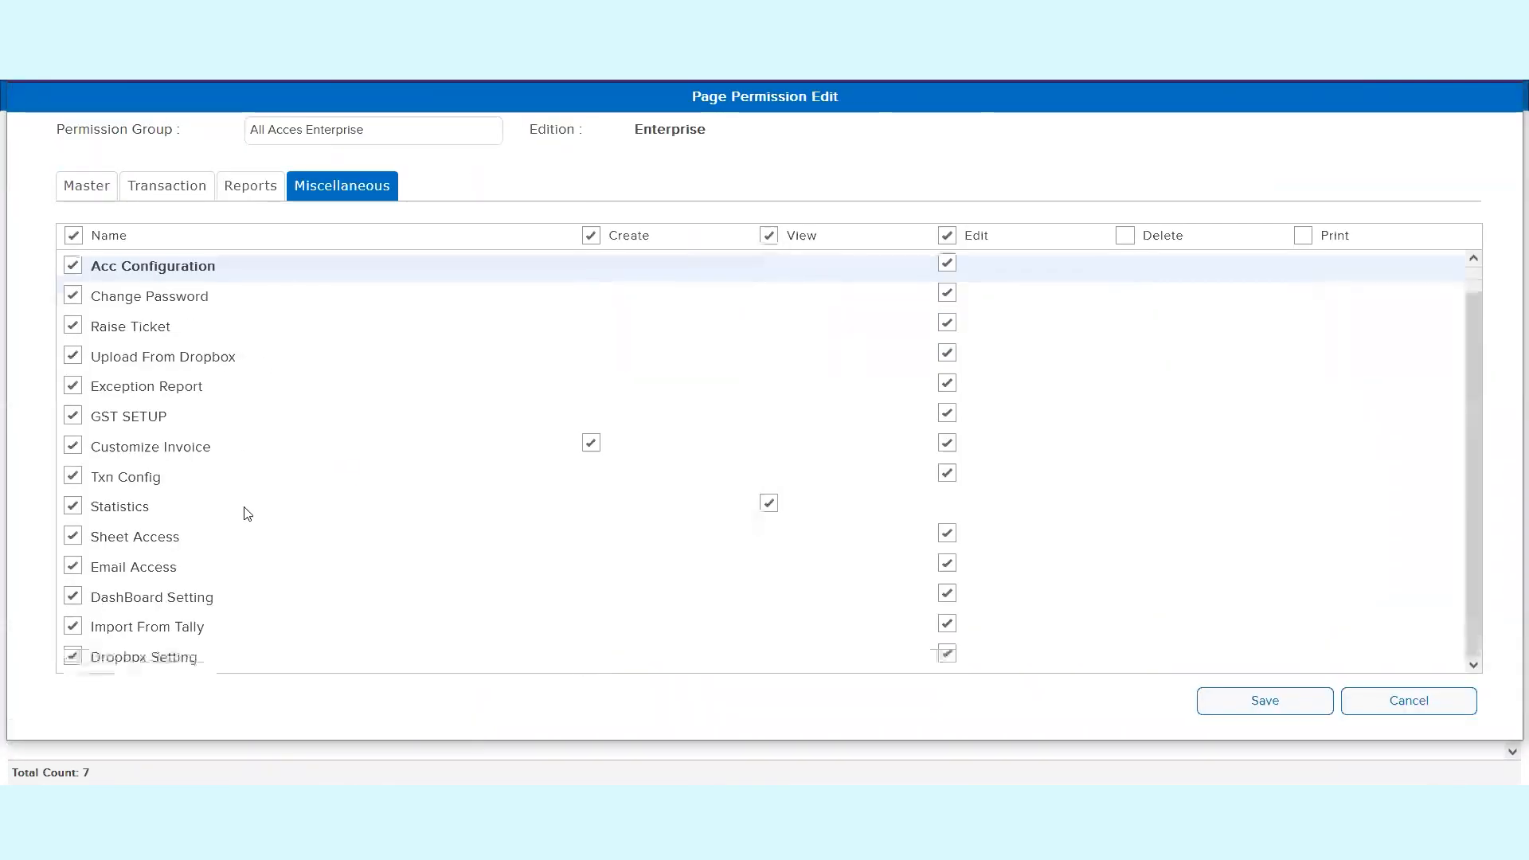
triple_click(178, 449)
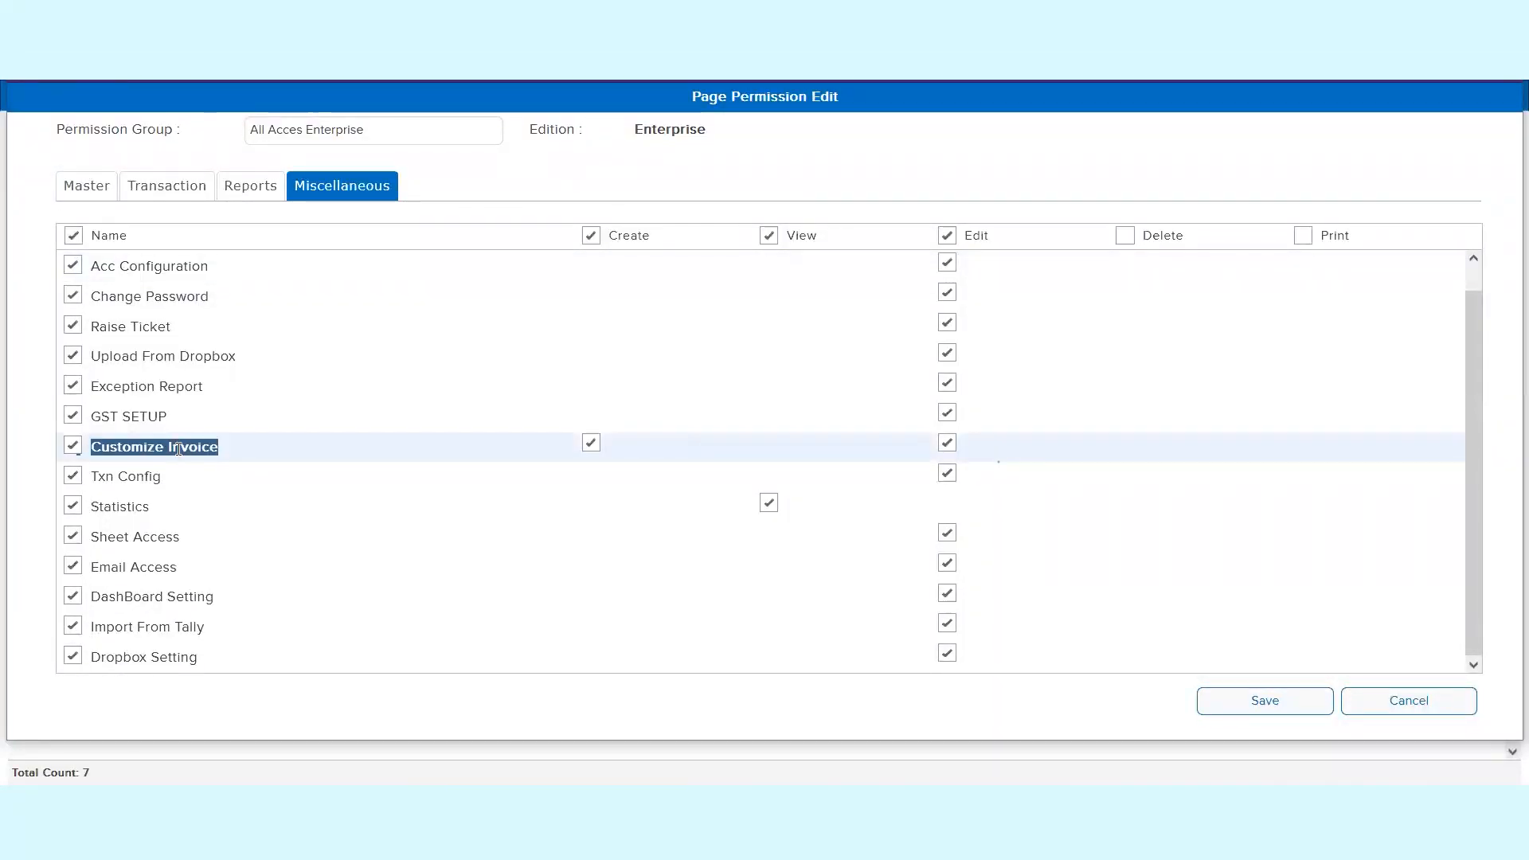
key("Escape")
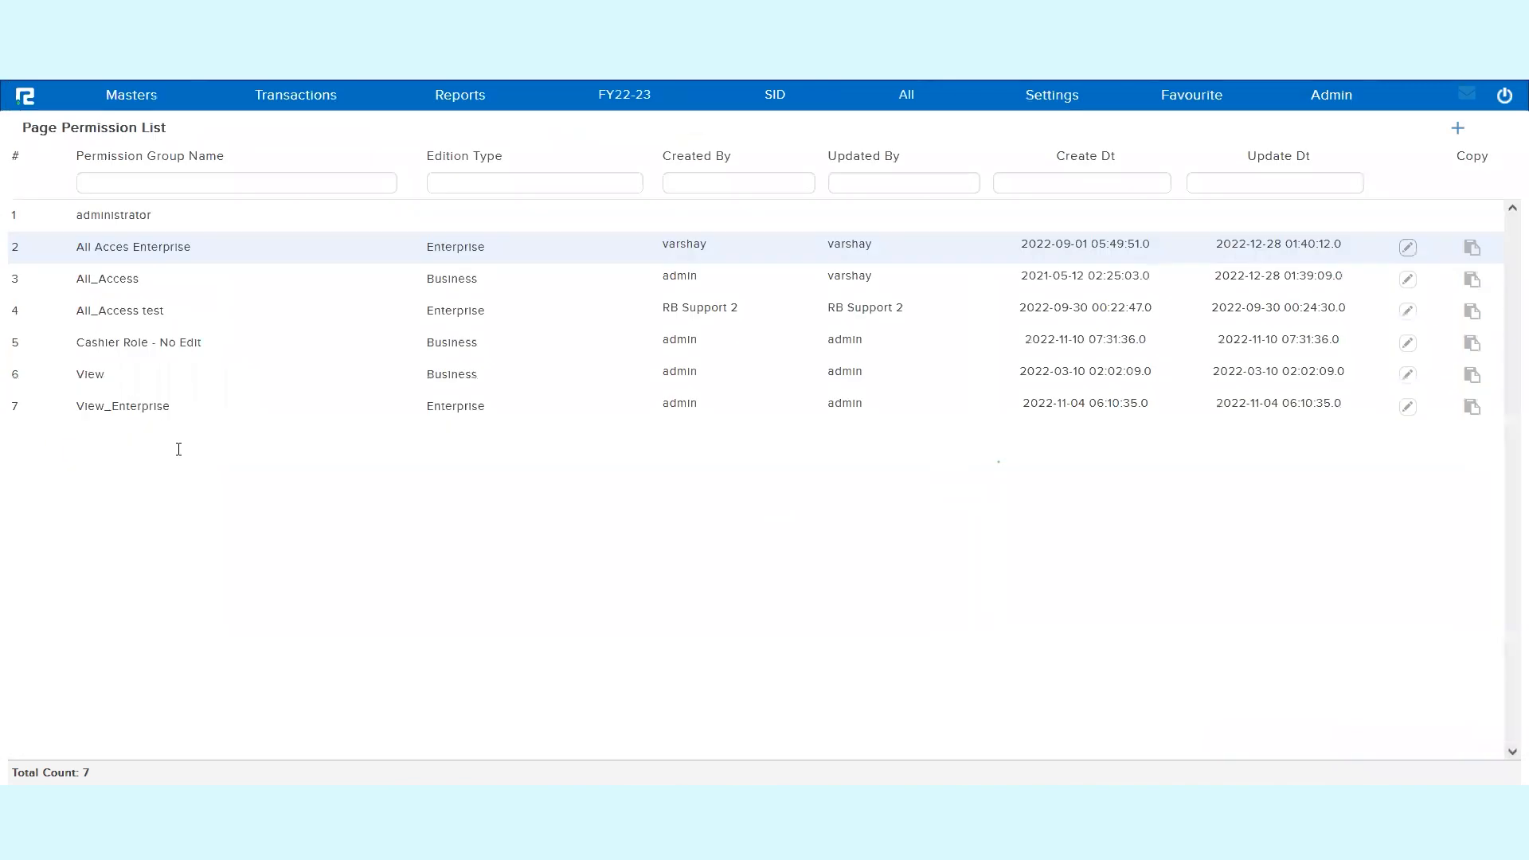
Return to the Customize Invoice settings and look through the templates offered for Credit Note, Invoice and Sale.
left_click(1043, 110)
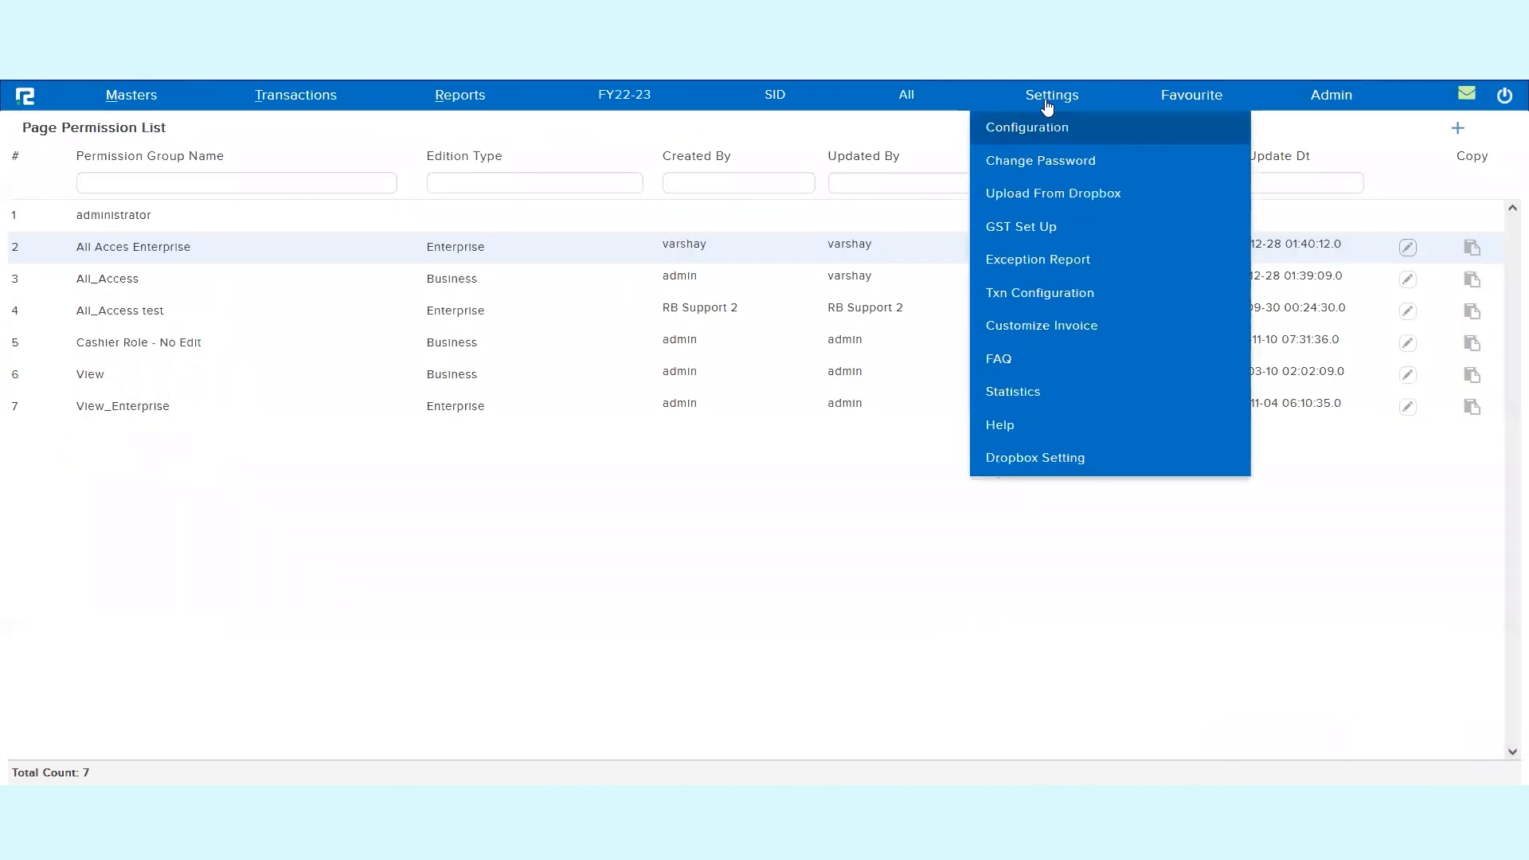
left_click(1039, 328)
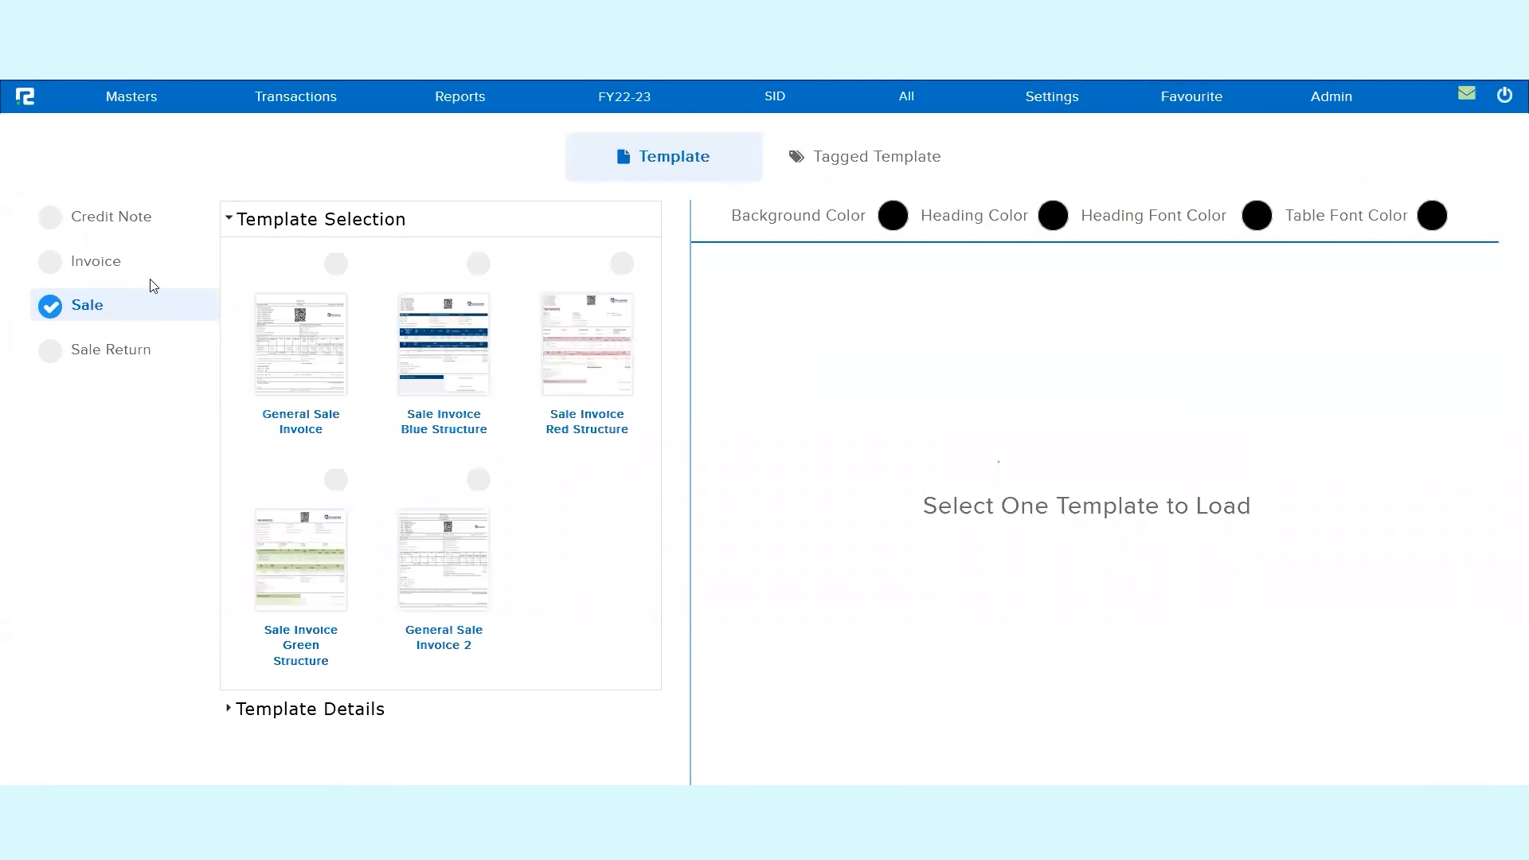
left_click(117, 216)
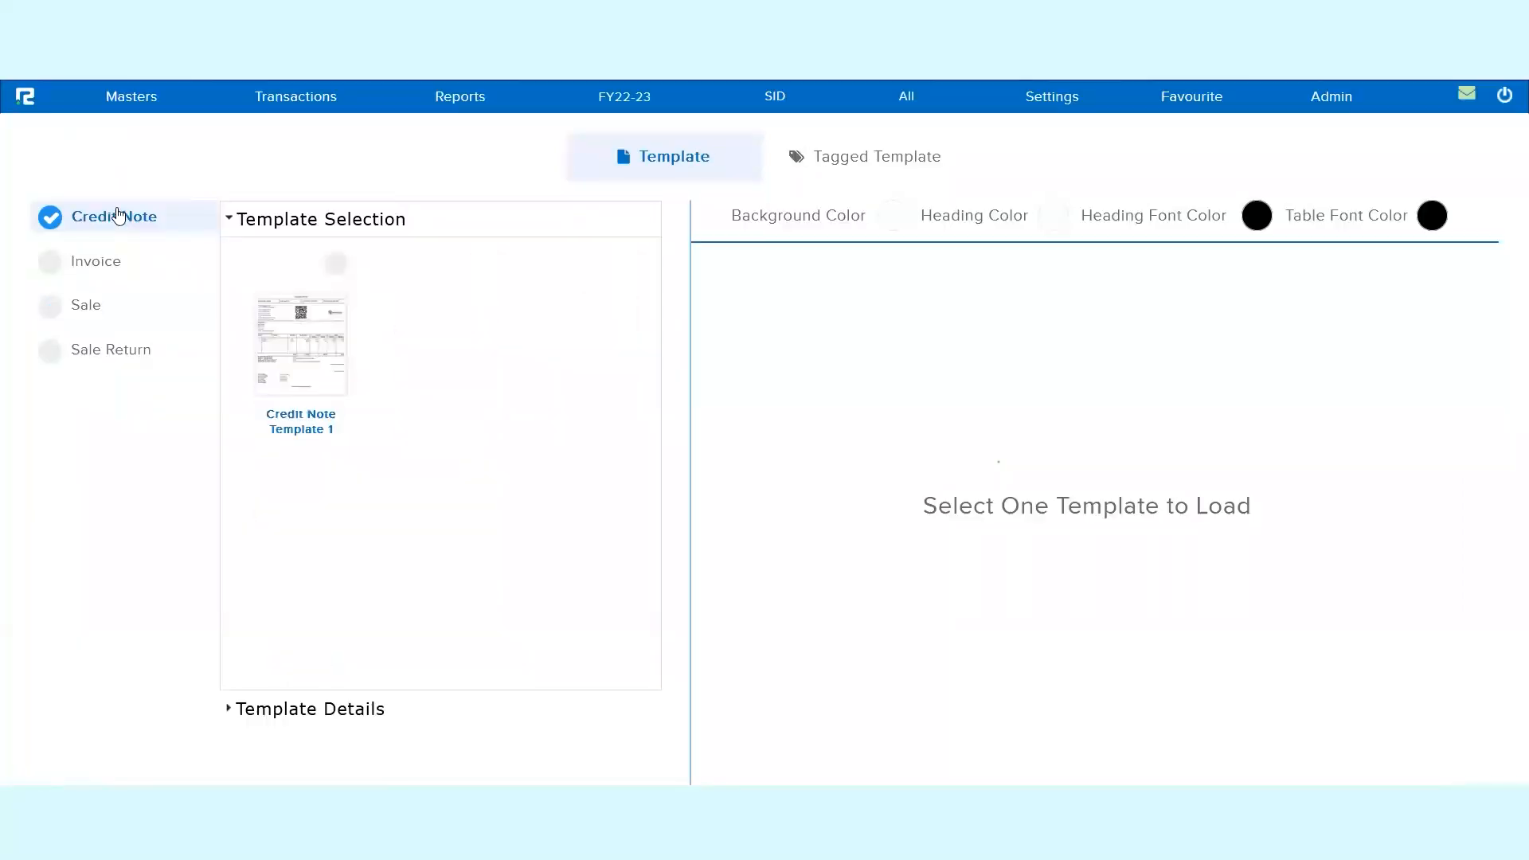
left_click(111, 269)
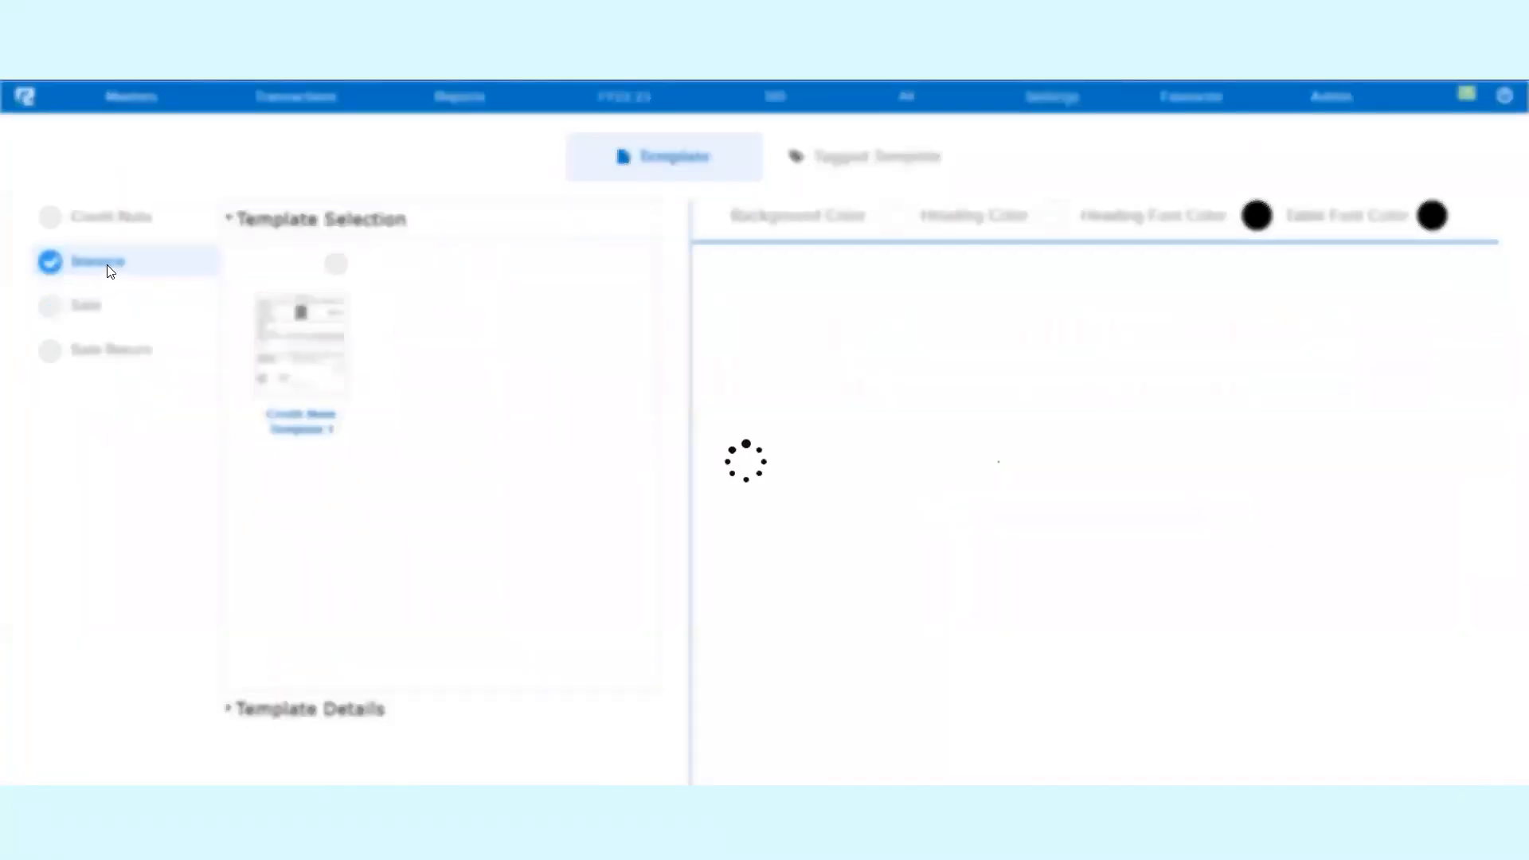
left_click(102, 313)
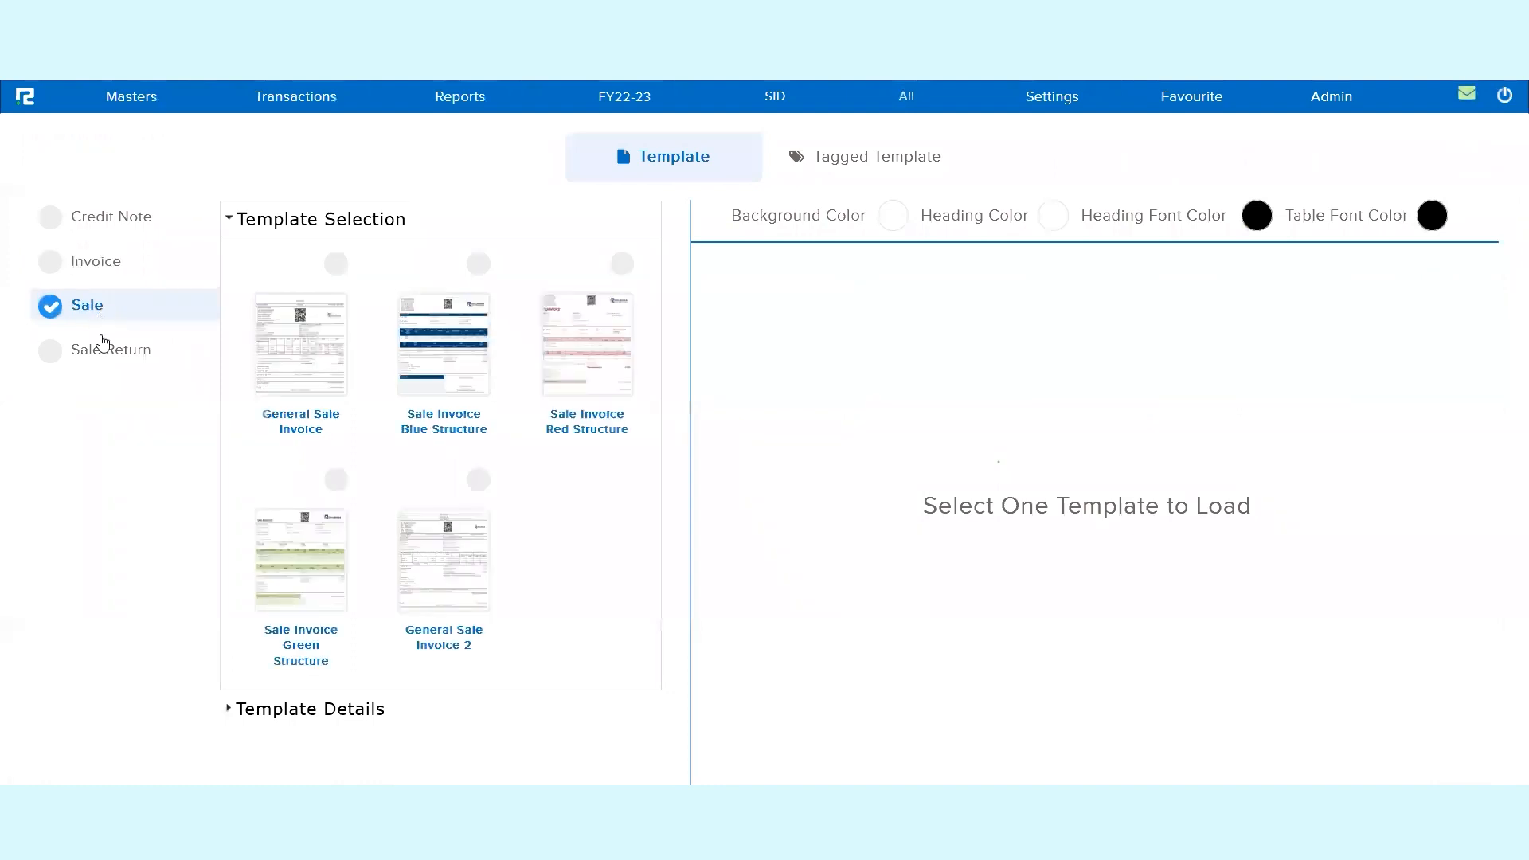
Check the Sale Return templates, then load the Sale Invoice Green Structure template from the Sale category and review its preview.
left_click(104, 354)
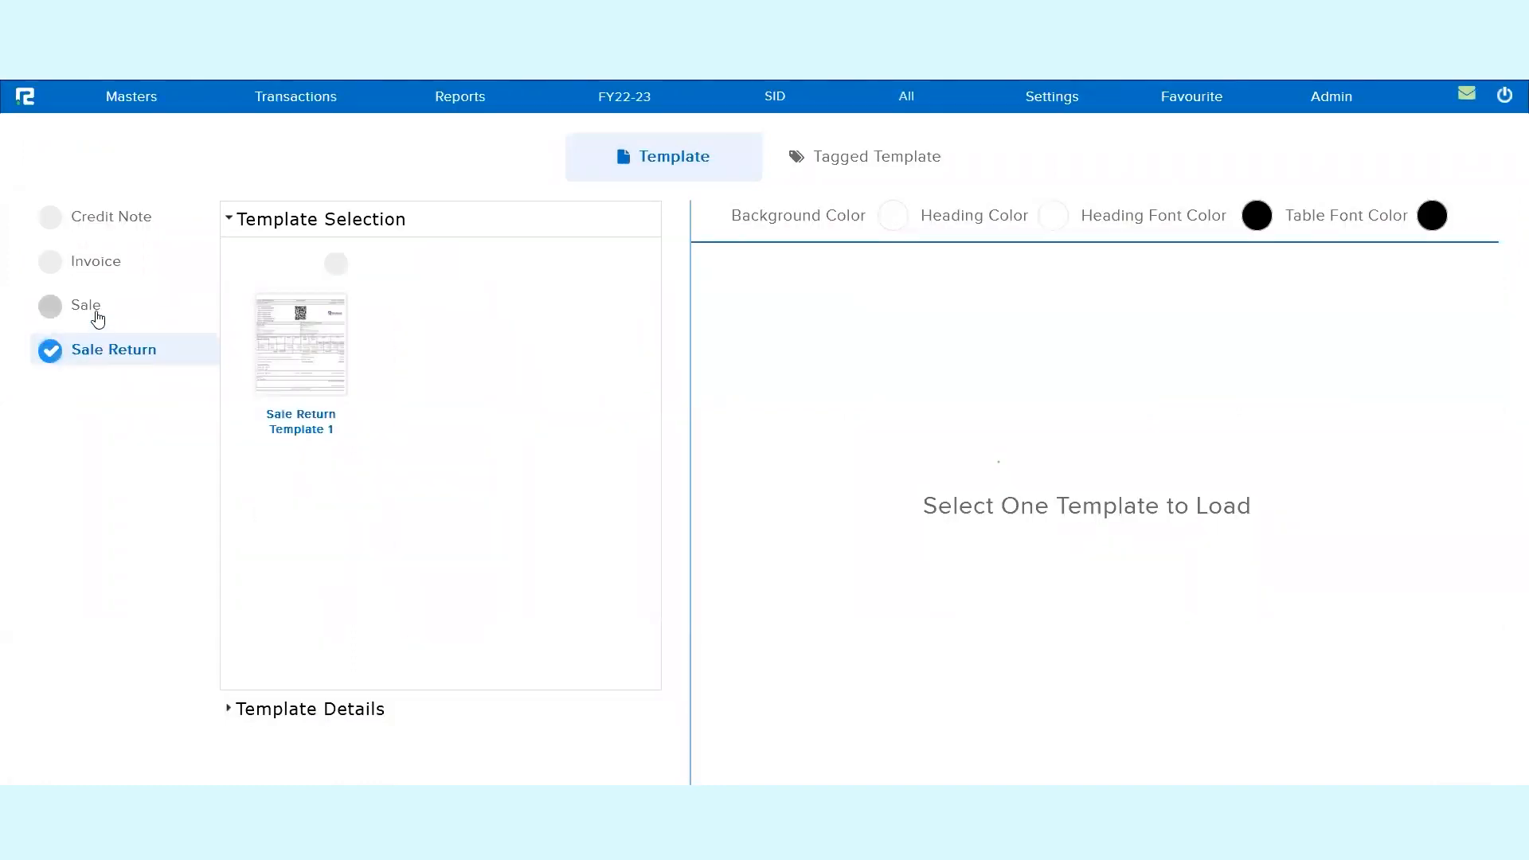
left_click(97, 315)
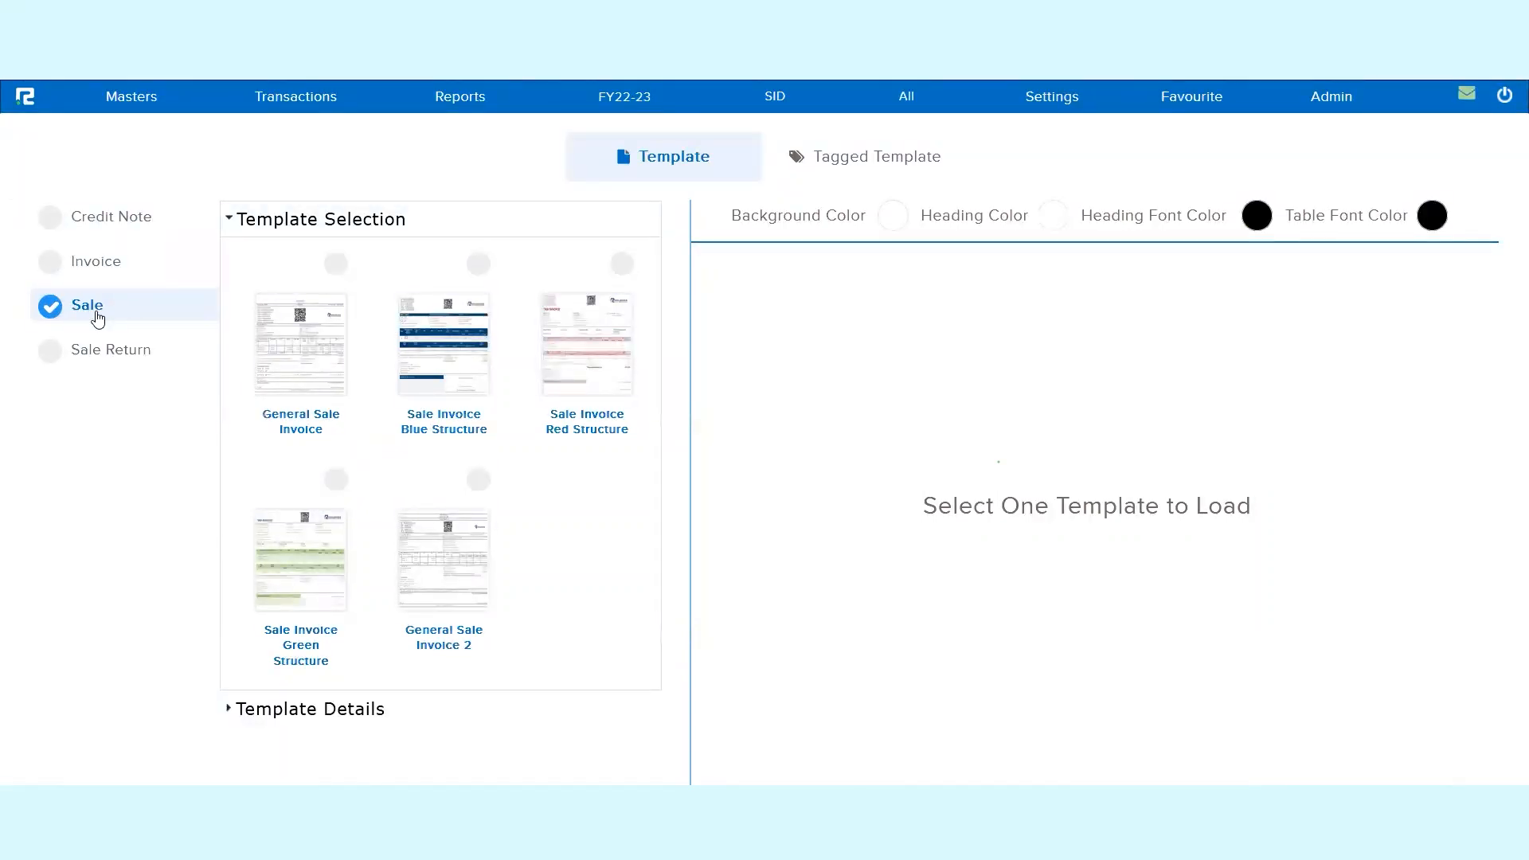
left_click(297, 565)
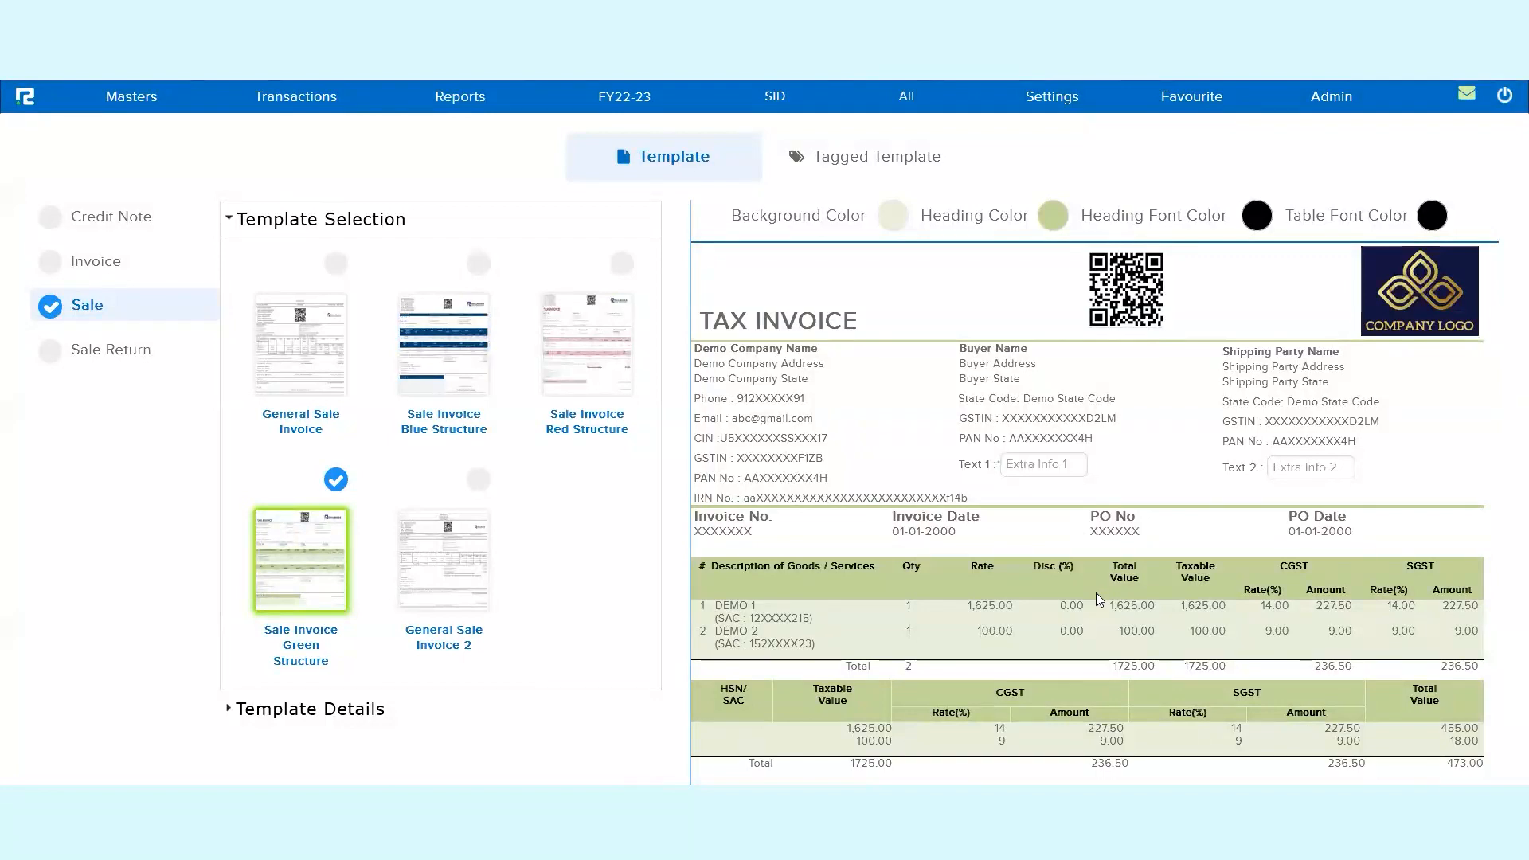
scroll(1096, 593, "down", 3)
scroll(1096, 504, "up", 3)
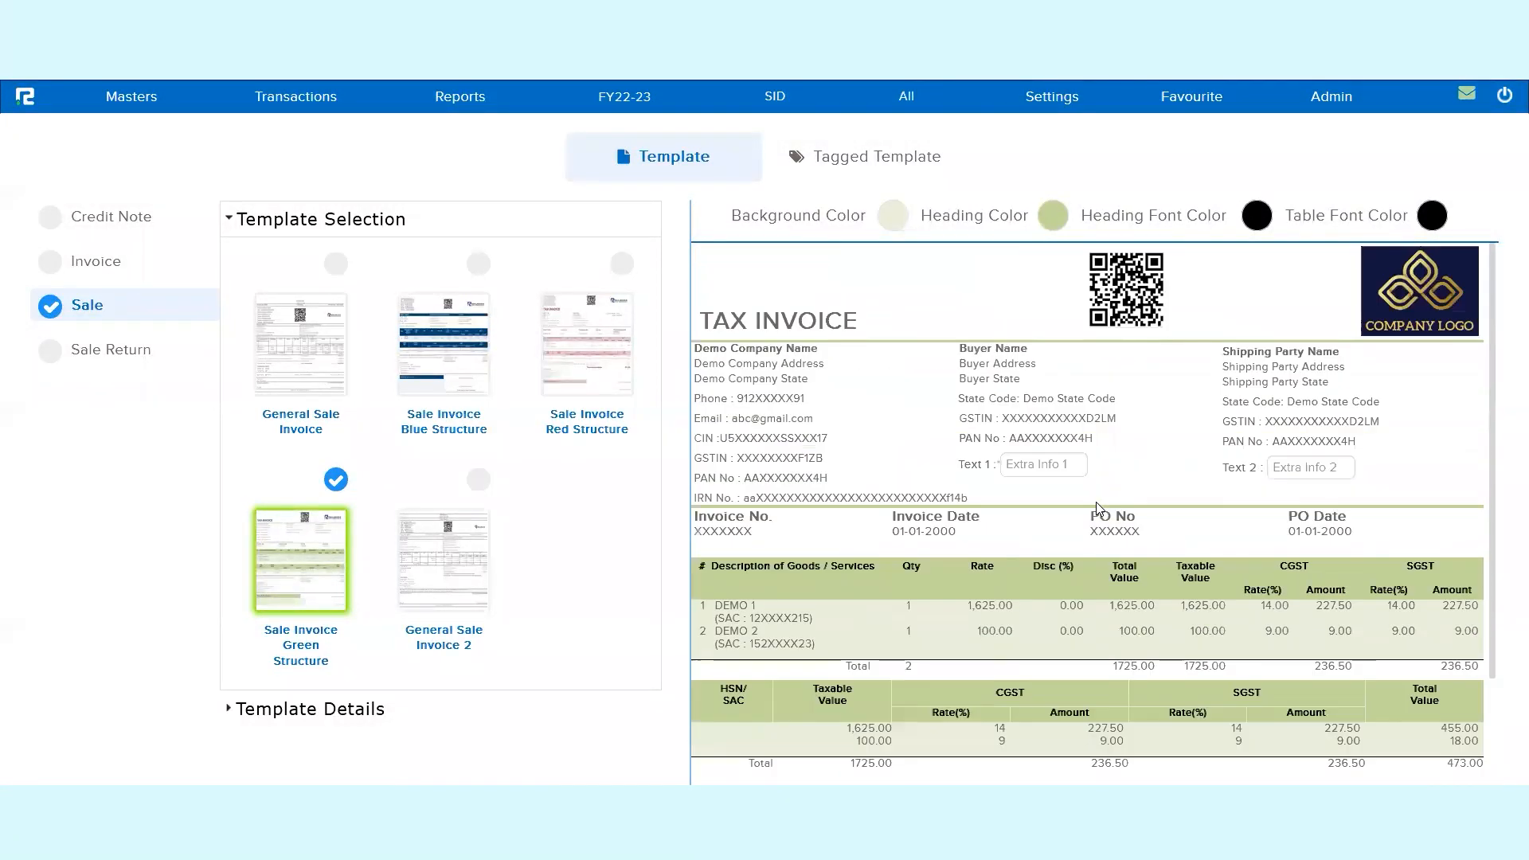
scroll(1096, 504, "down", 1)
scroll(1096, 504, "up", 1)
Set the invoice template's heading colour to yellow, about RGB 224, 232, 136.
left_click(1055, 221)
left_click_drag(292, 101, 286, 54)
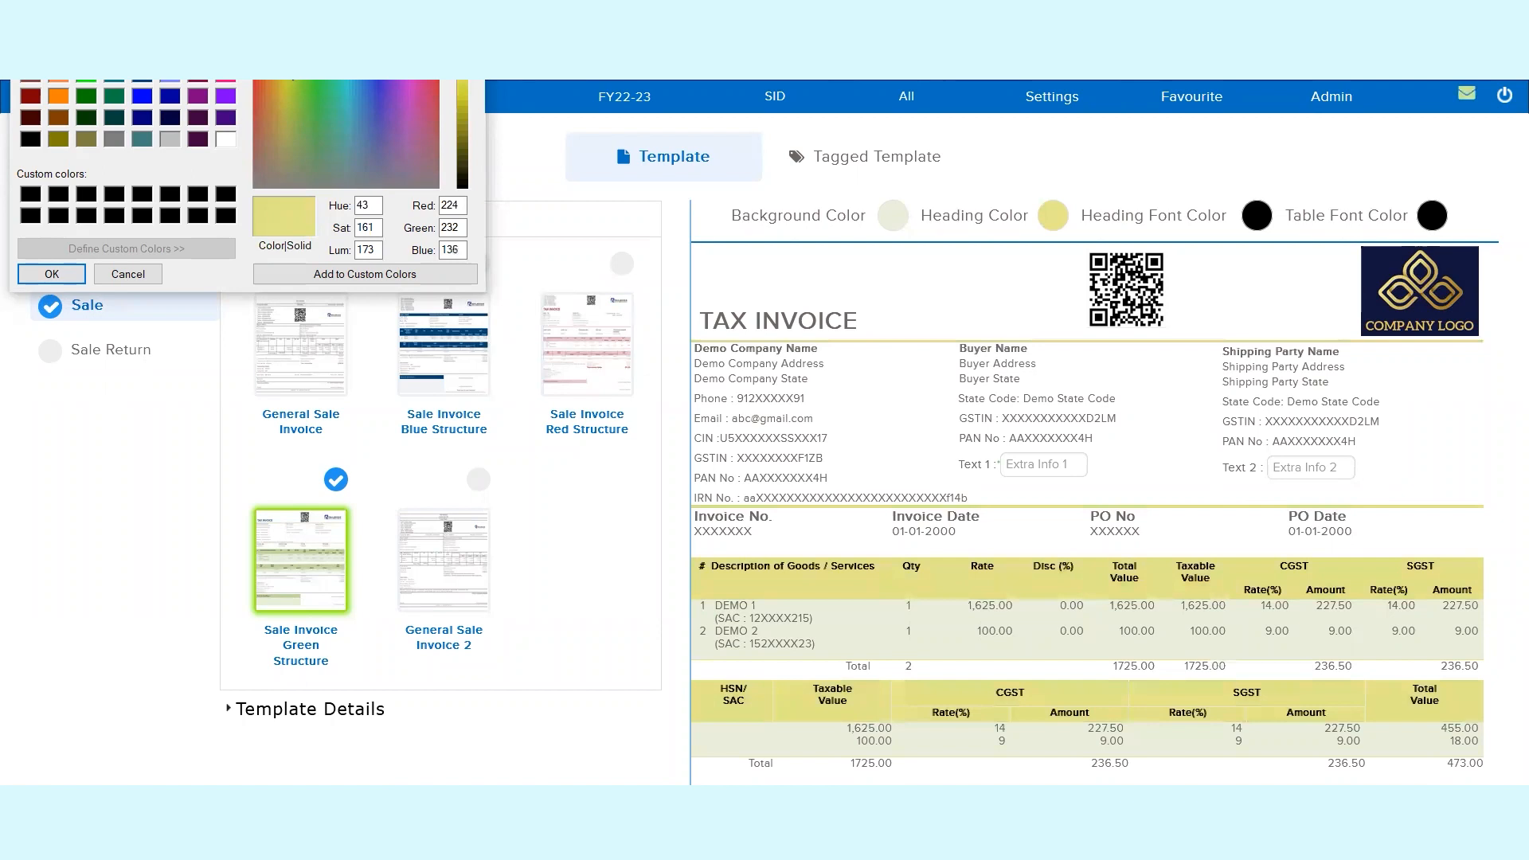
left_click(52, 274)
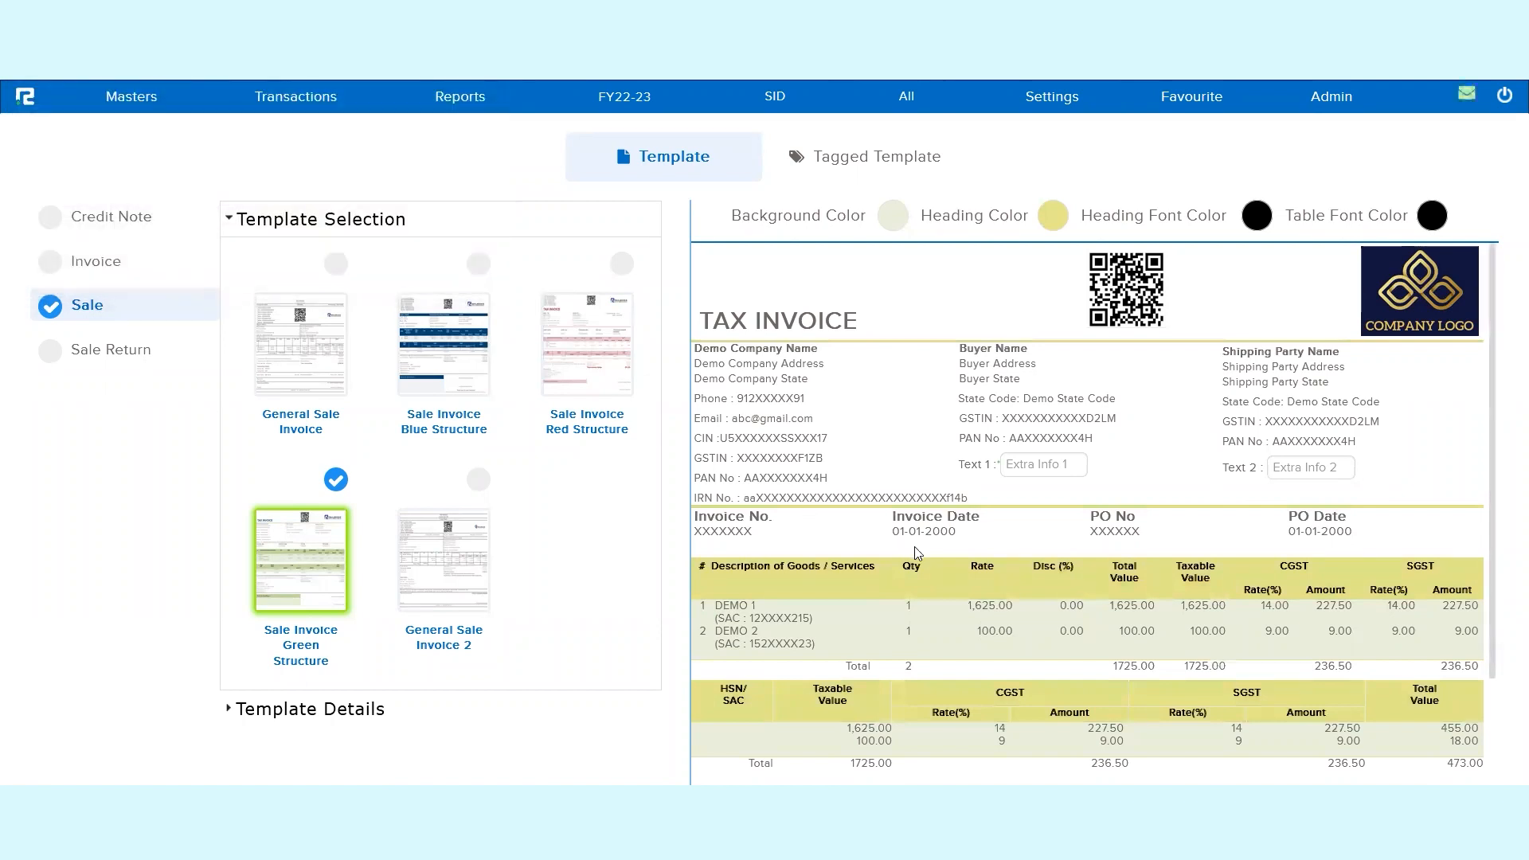
Set the invoice template's background colour to pale peach pink, about RGB 243, 223, 216.
left_click(901, 217)
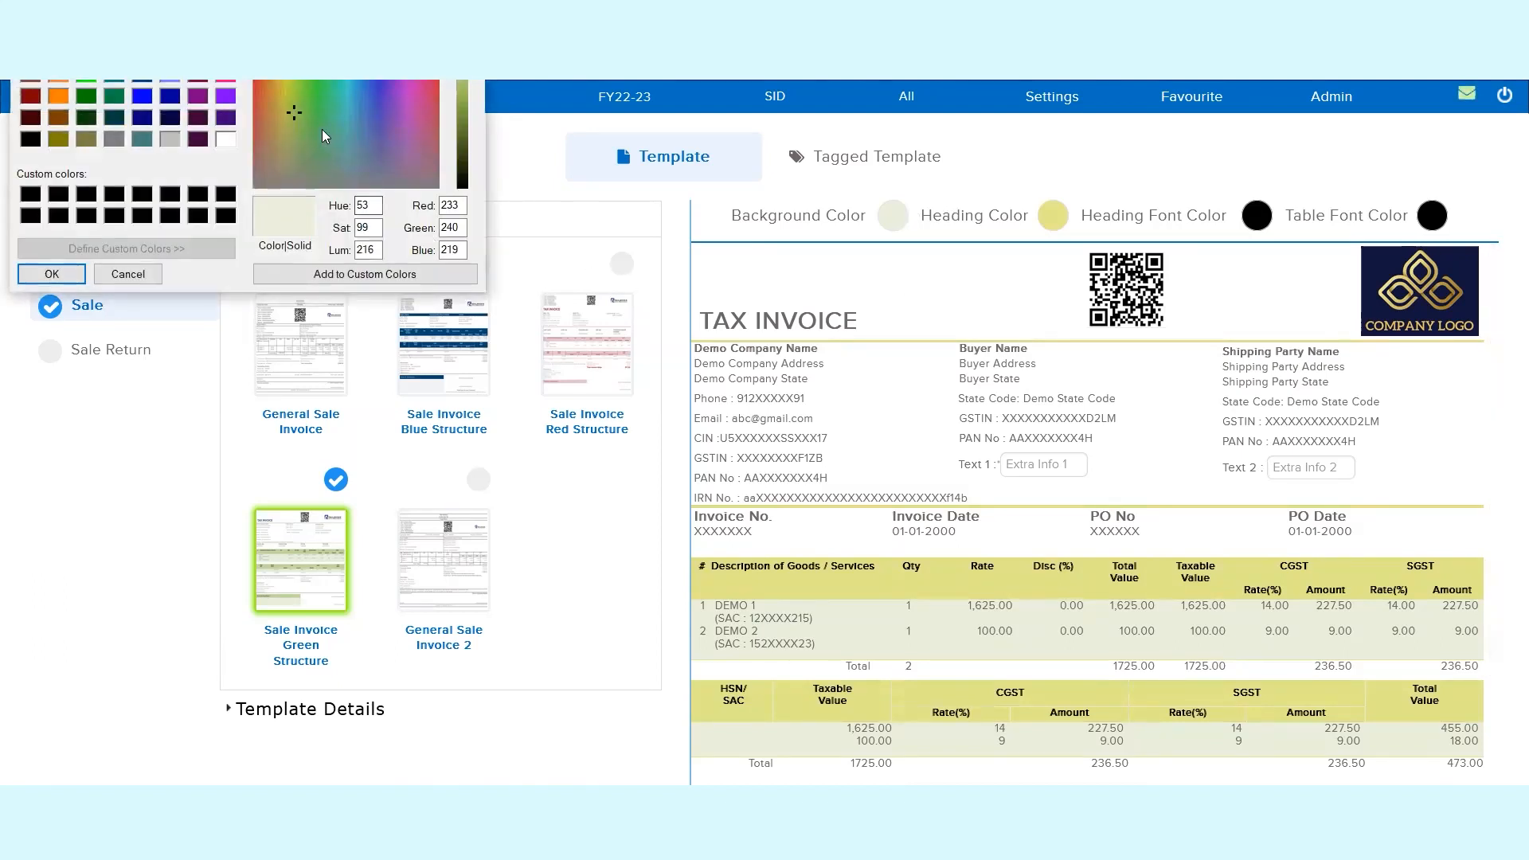
left_click_drag(292, 110, 261, 87)
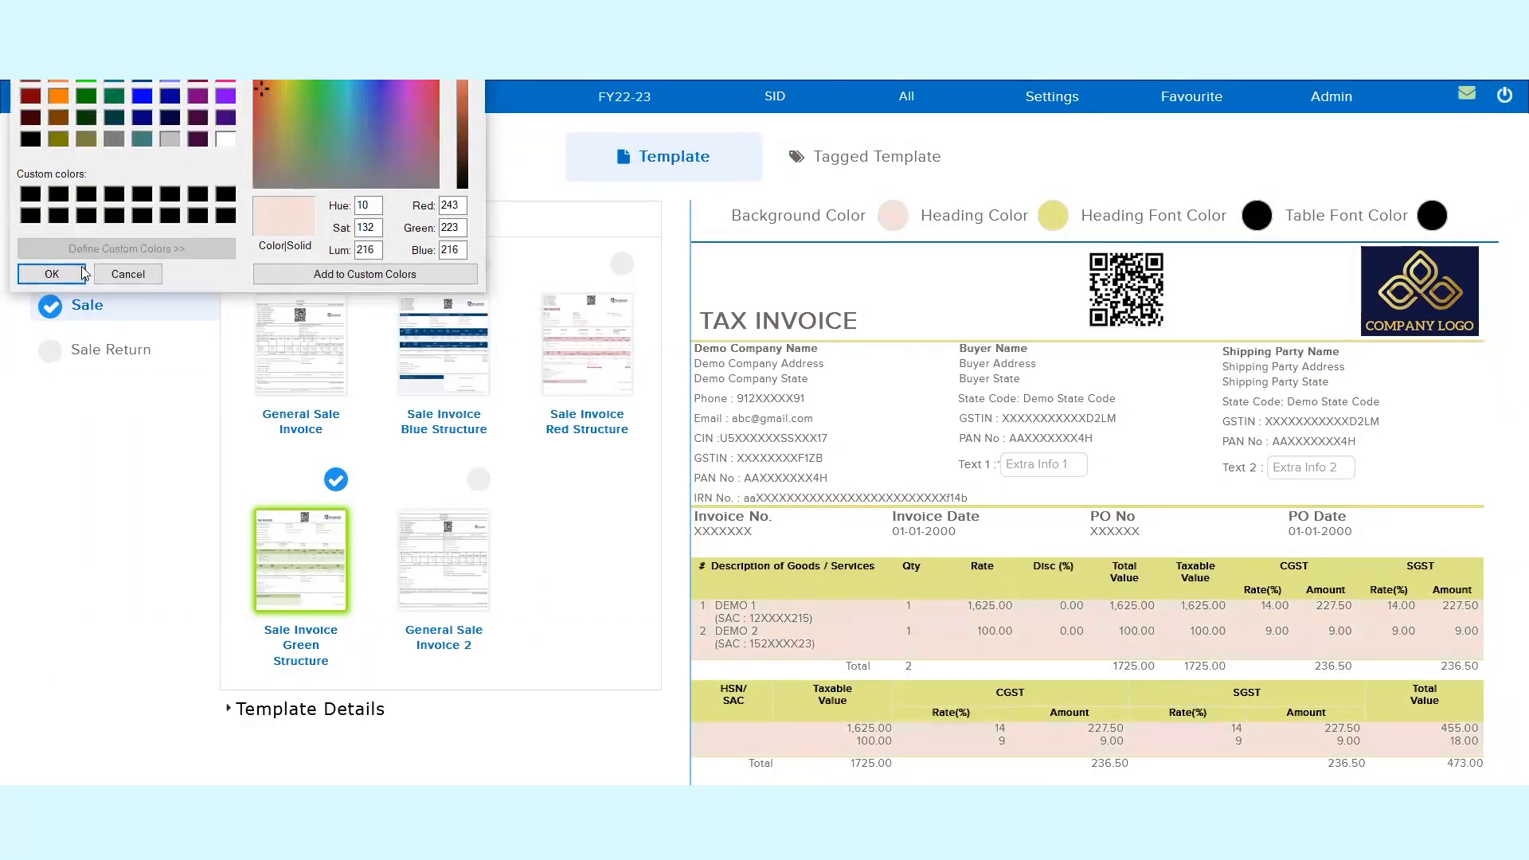
left_click(52, 274)
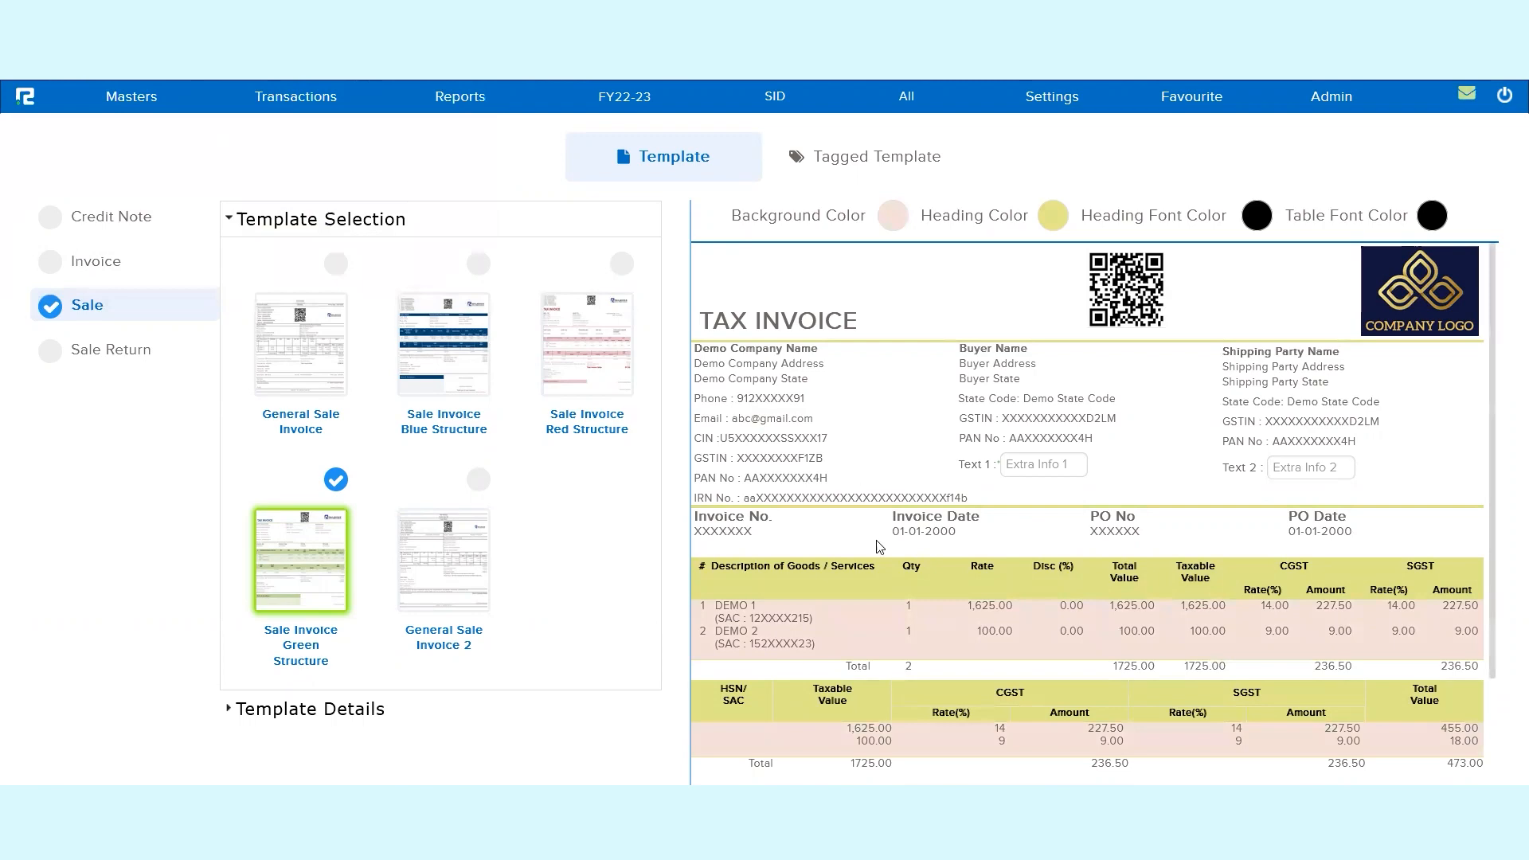
Try a pink shade for the template background, and settle on pale blue, about RGB 219, 232, 240.
scroll(897, 498, "down", 2)
scroll(896, 498, "down", 1)
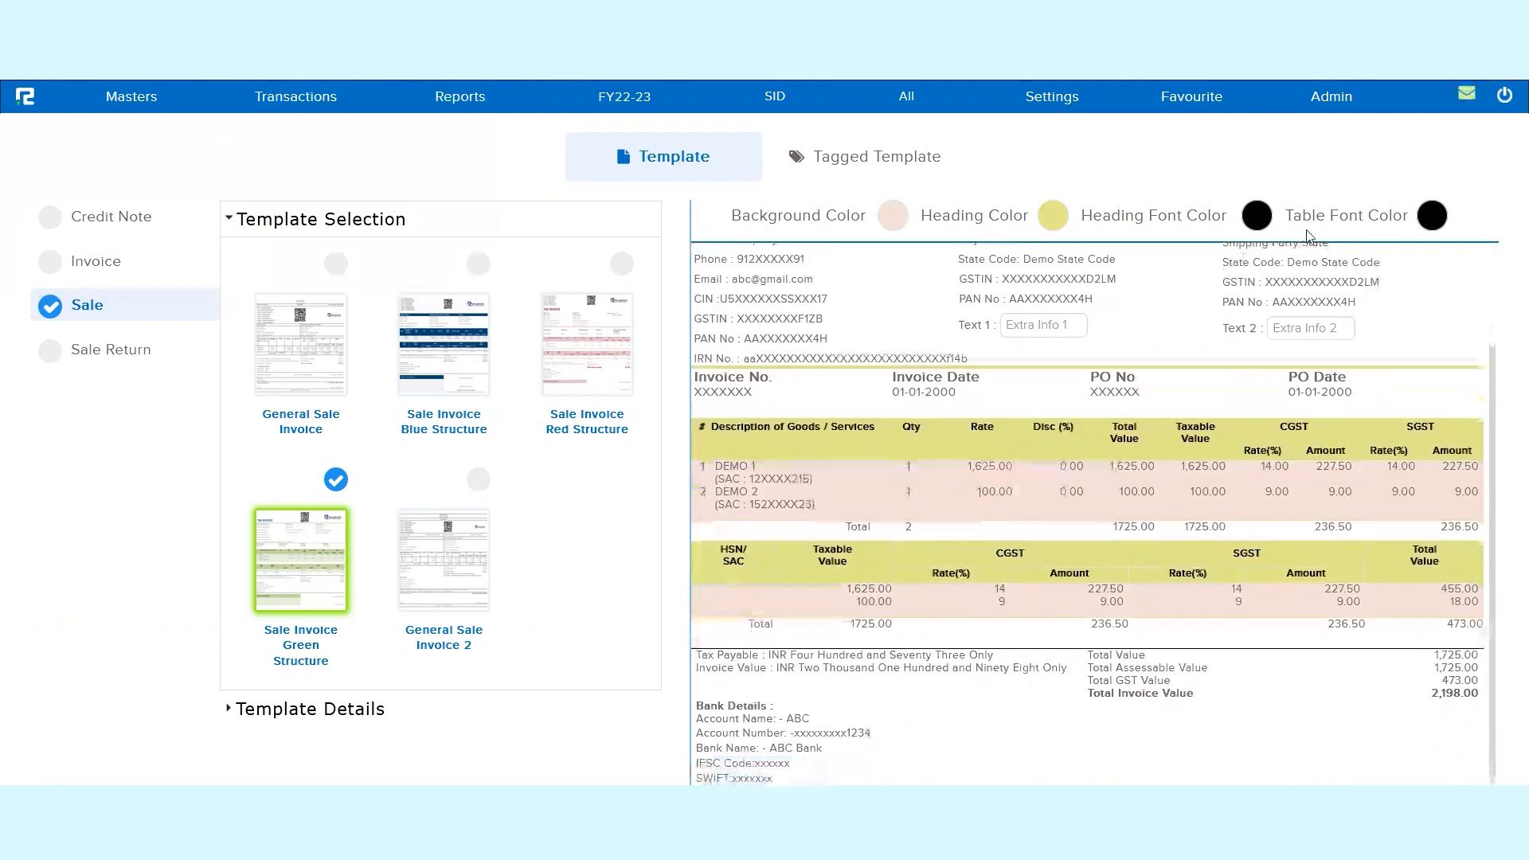
left_click(890, 229)
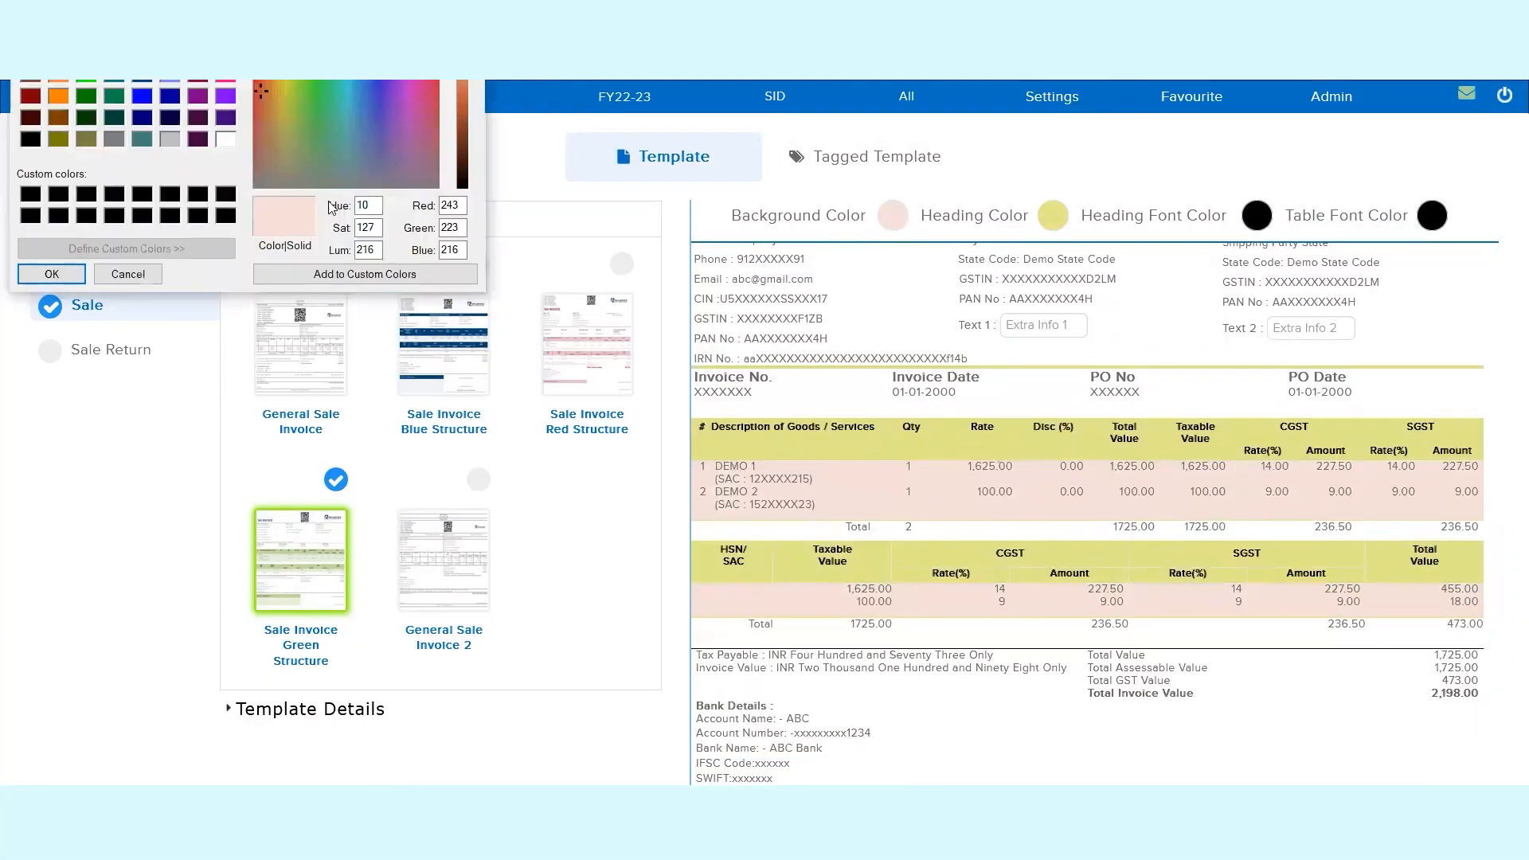
left_click_drag(411, 95, 411, 69)
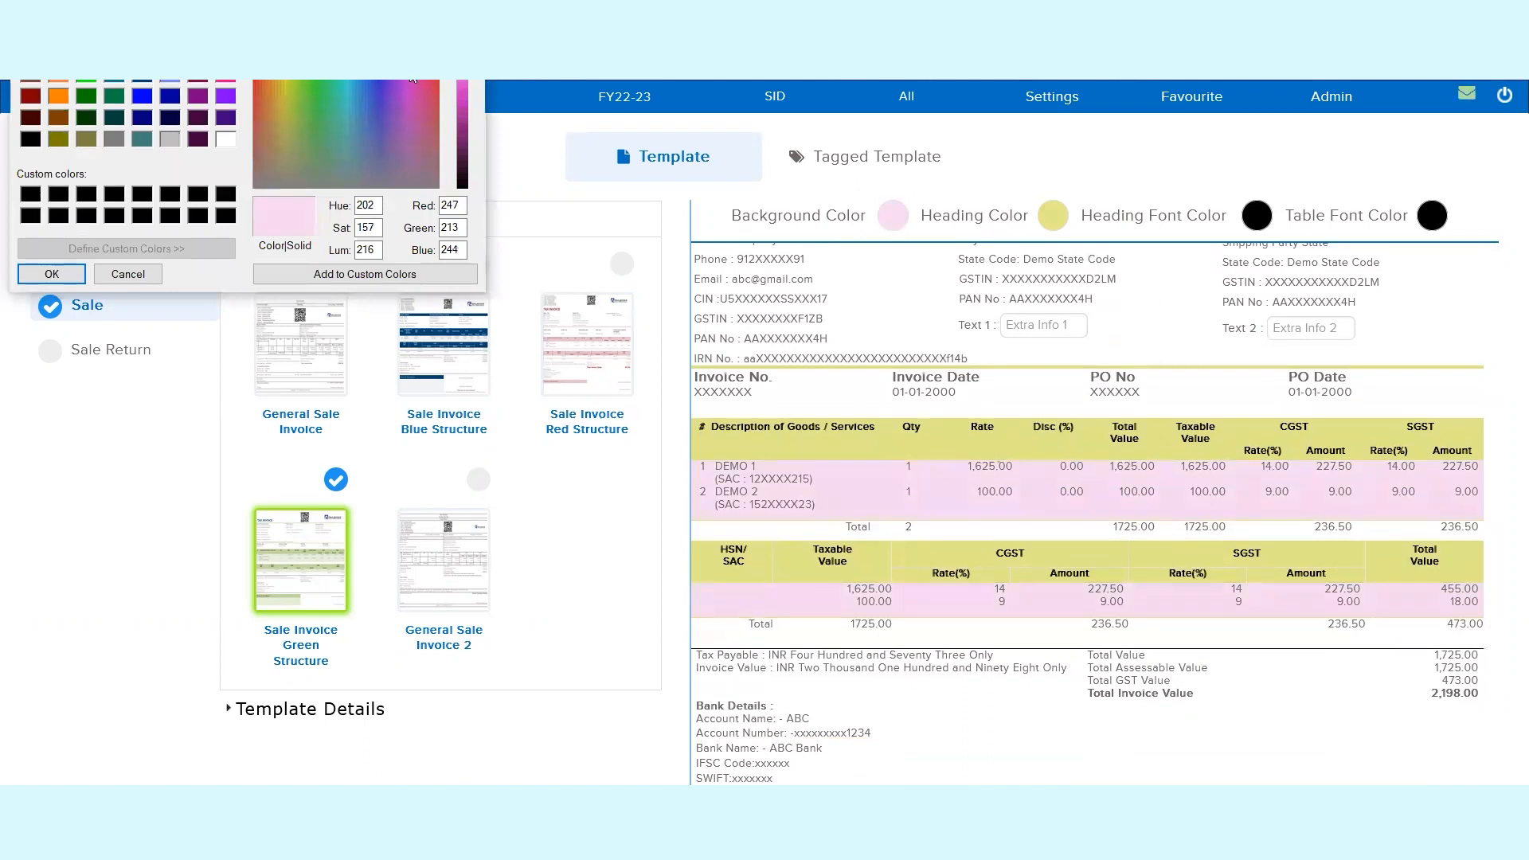
left_click(404, 40)
left_click(360, 109)
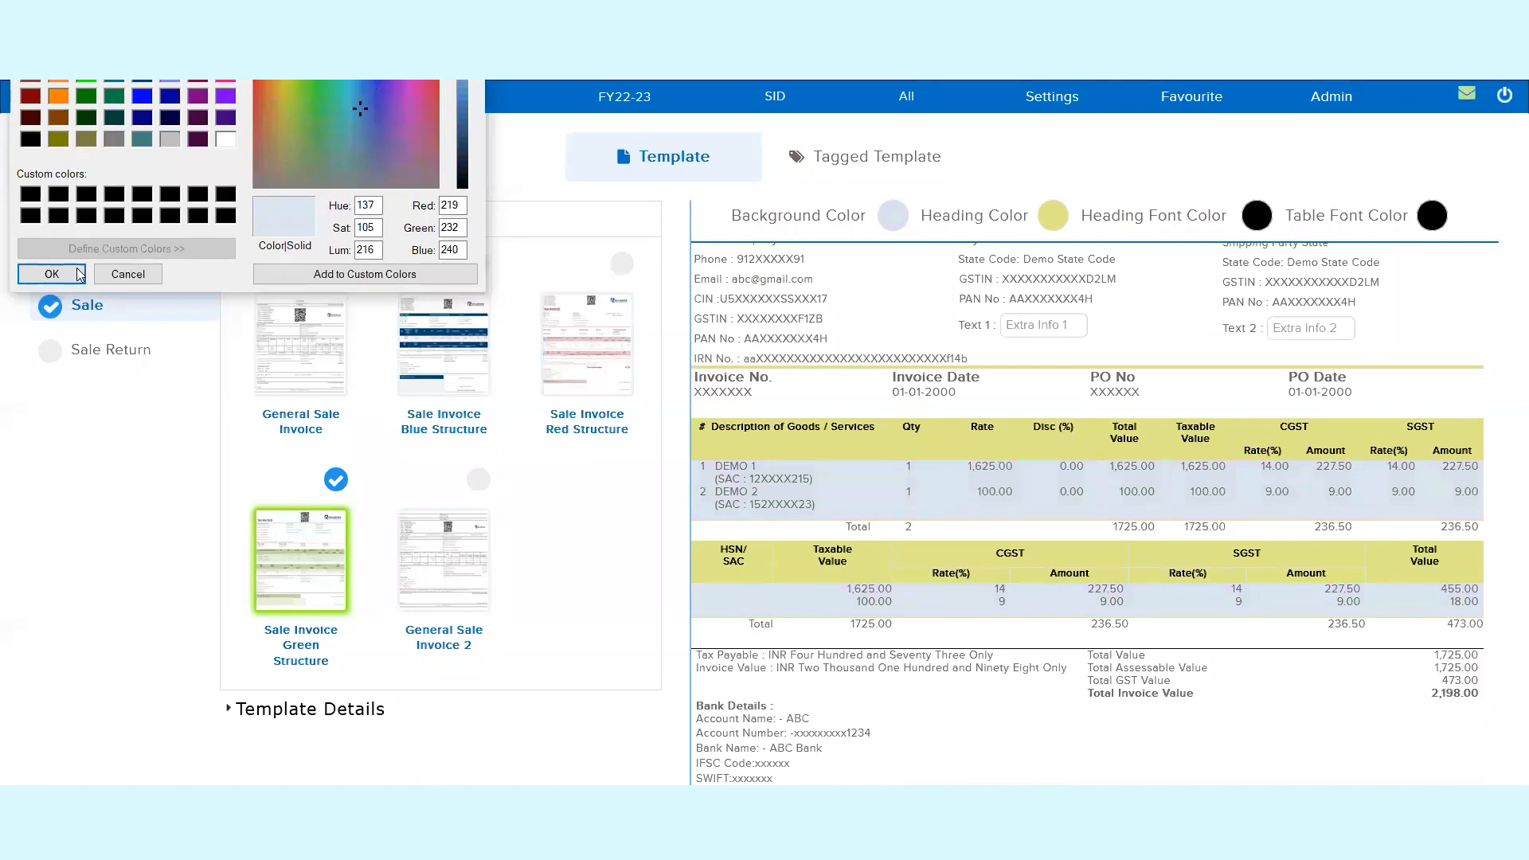
left_click(52, 274)
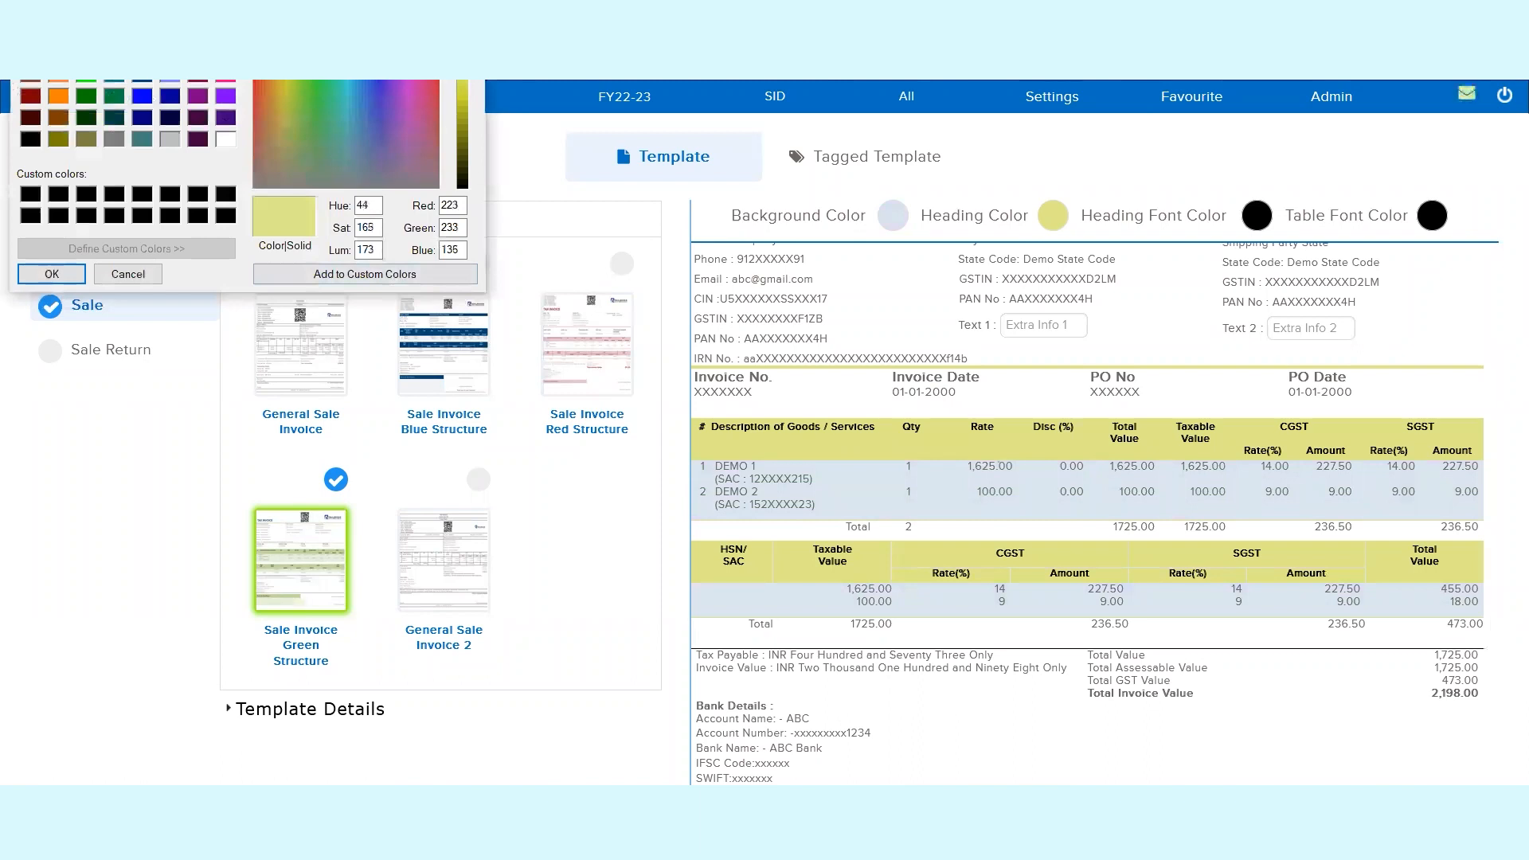
Set the template's heading colour to light green, about RGB 138, 238, 130.
left_click_drag(287, 51, 313, 39)
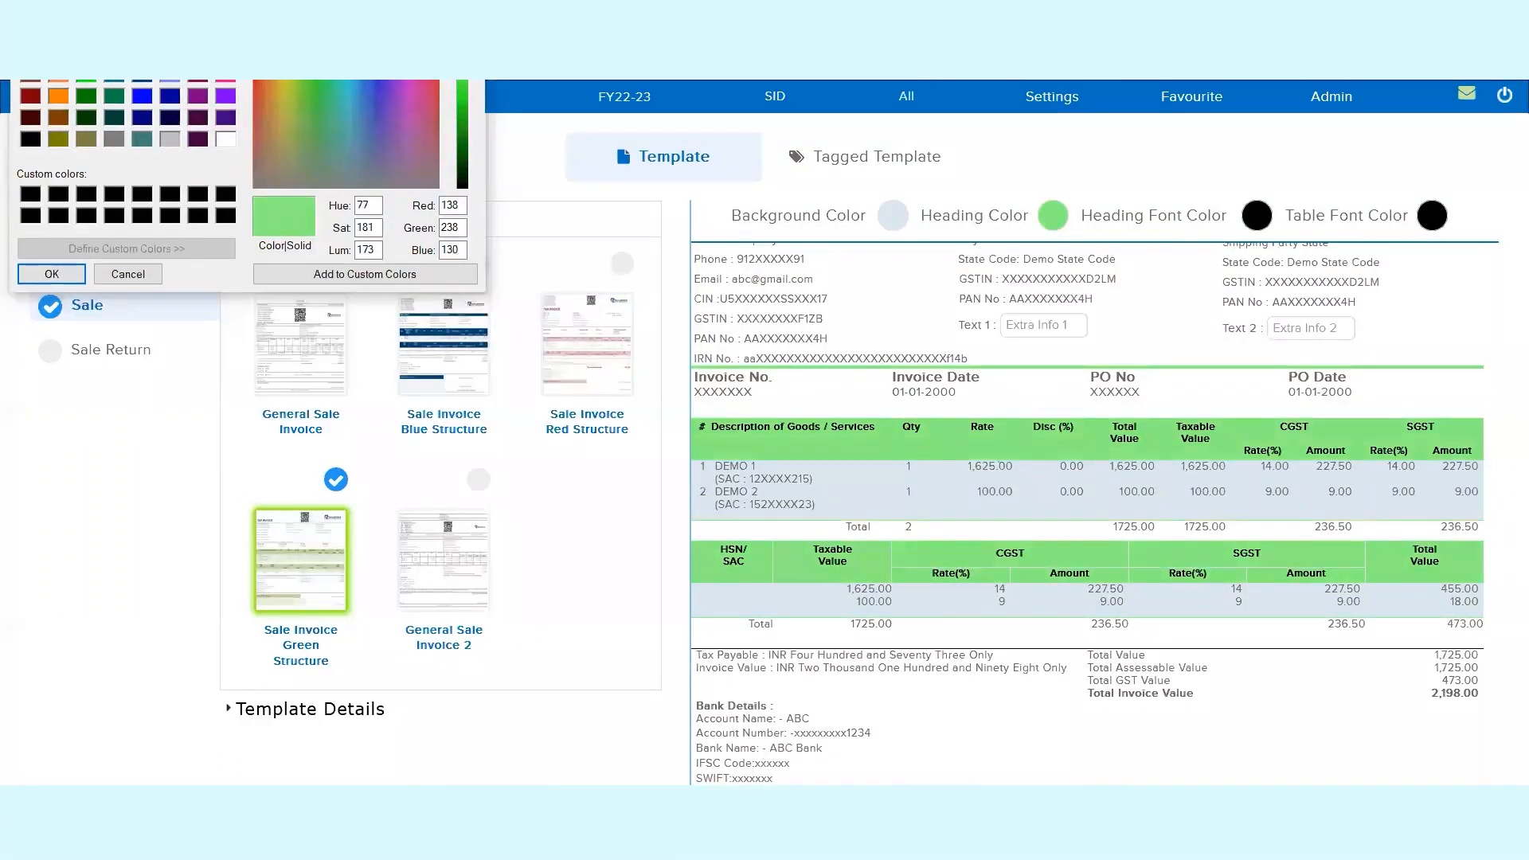
left_click(51, 274)
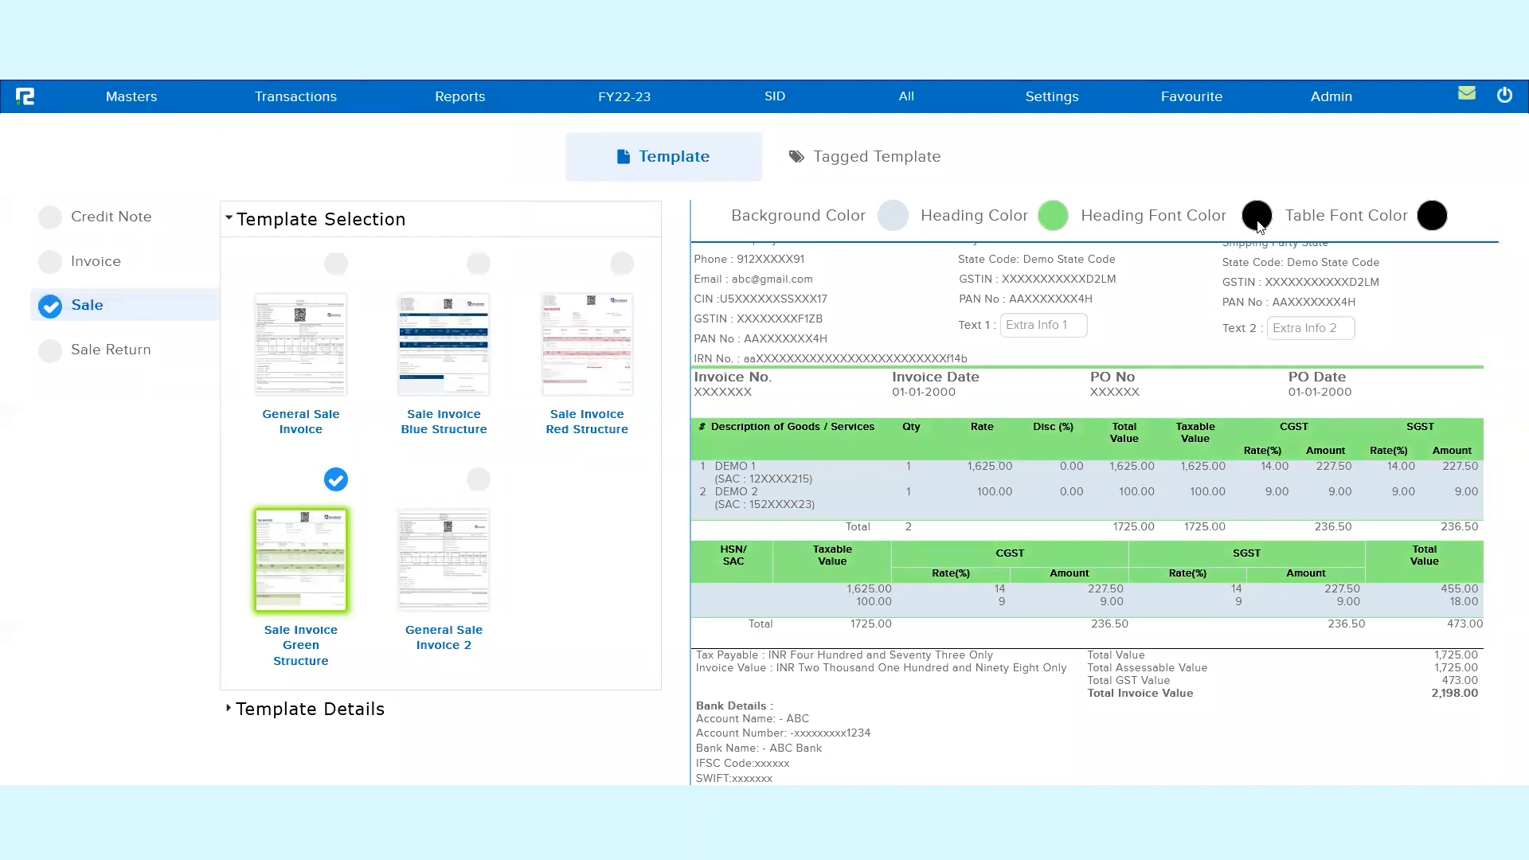
Try to change the heading font colour to a blue shade with hue 162 and saturation 76.
left_click(1257, 223)
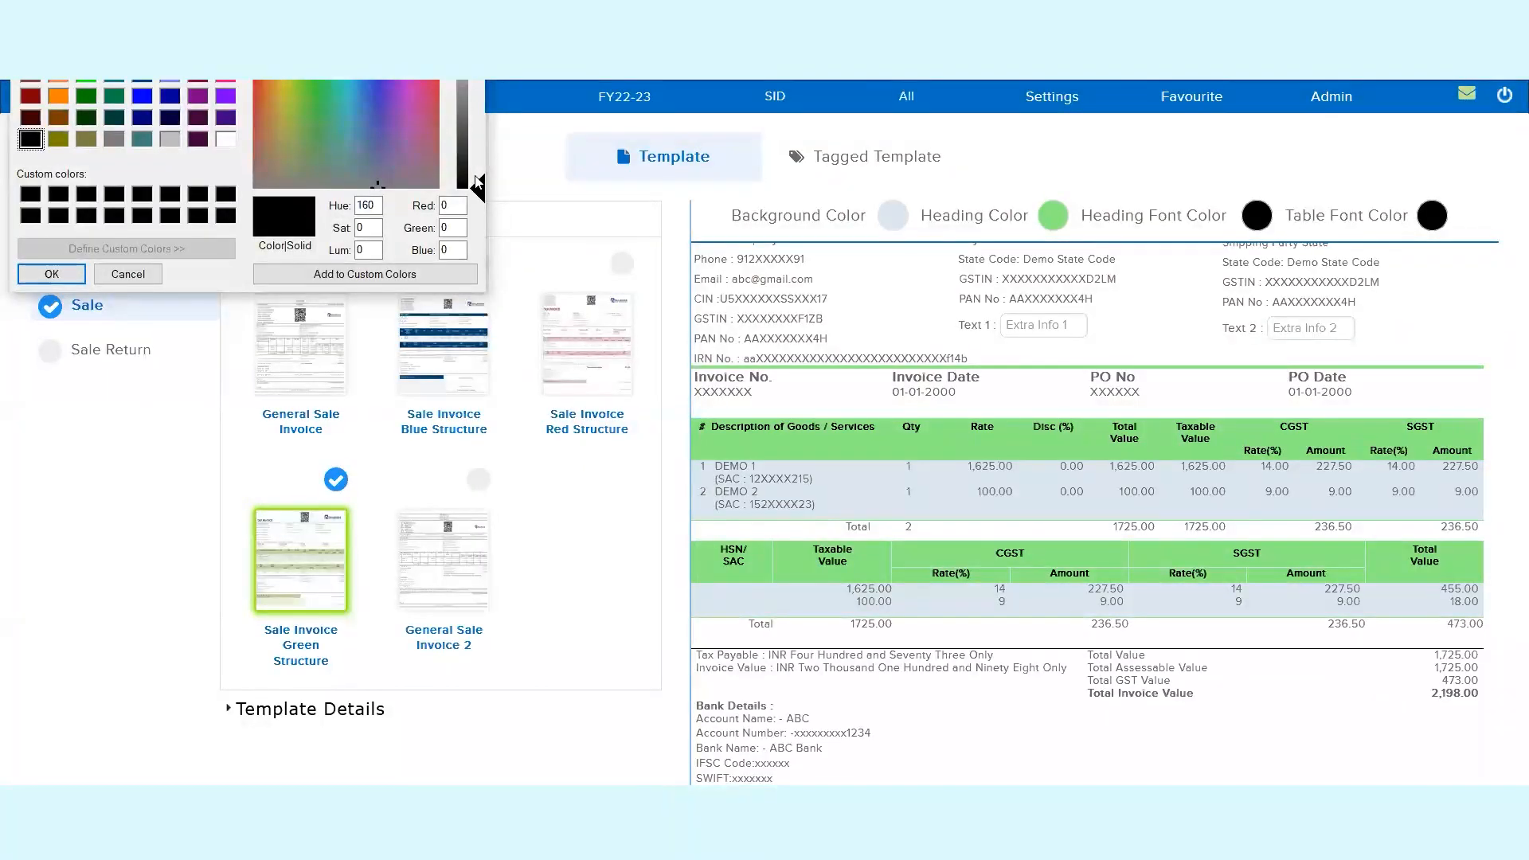
left_click(369, 88)
left_click(384, 104)
left_click(379, 131)
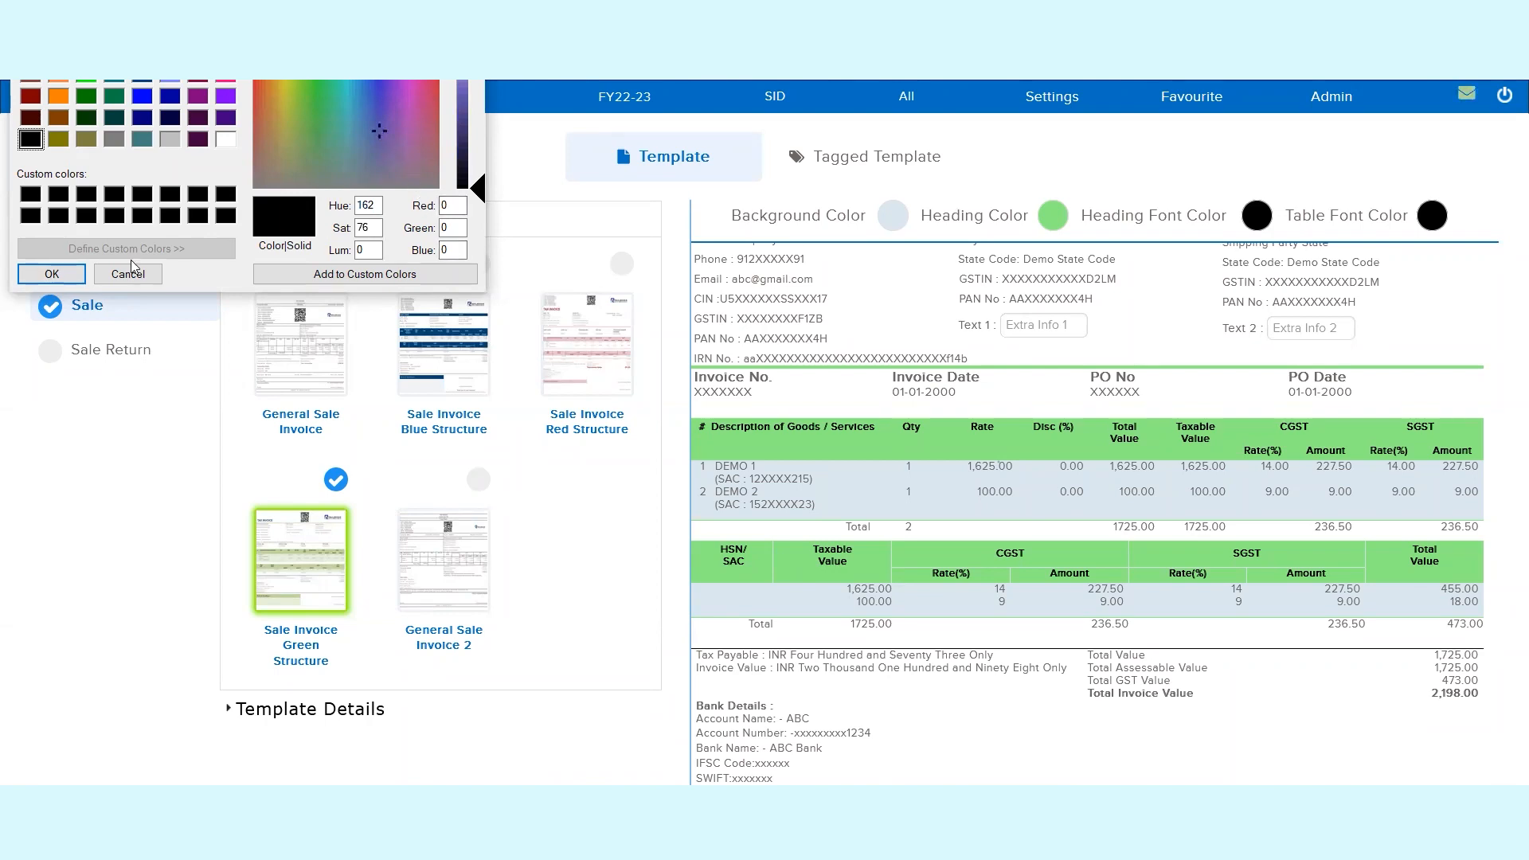
left_click(64, 272)
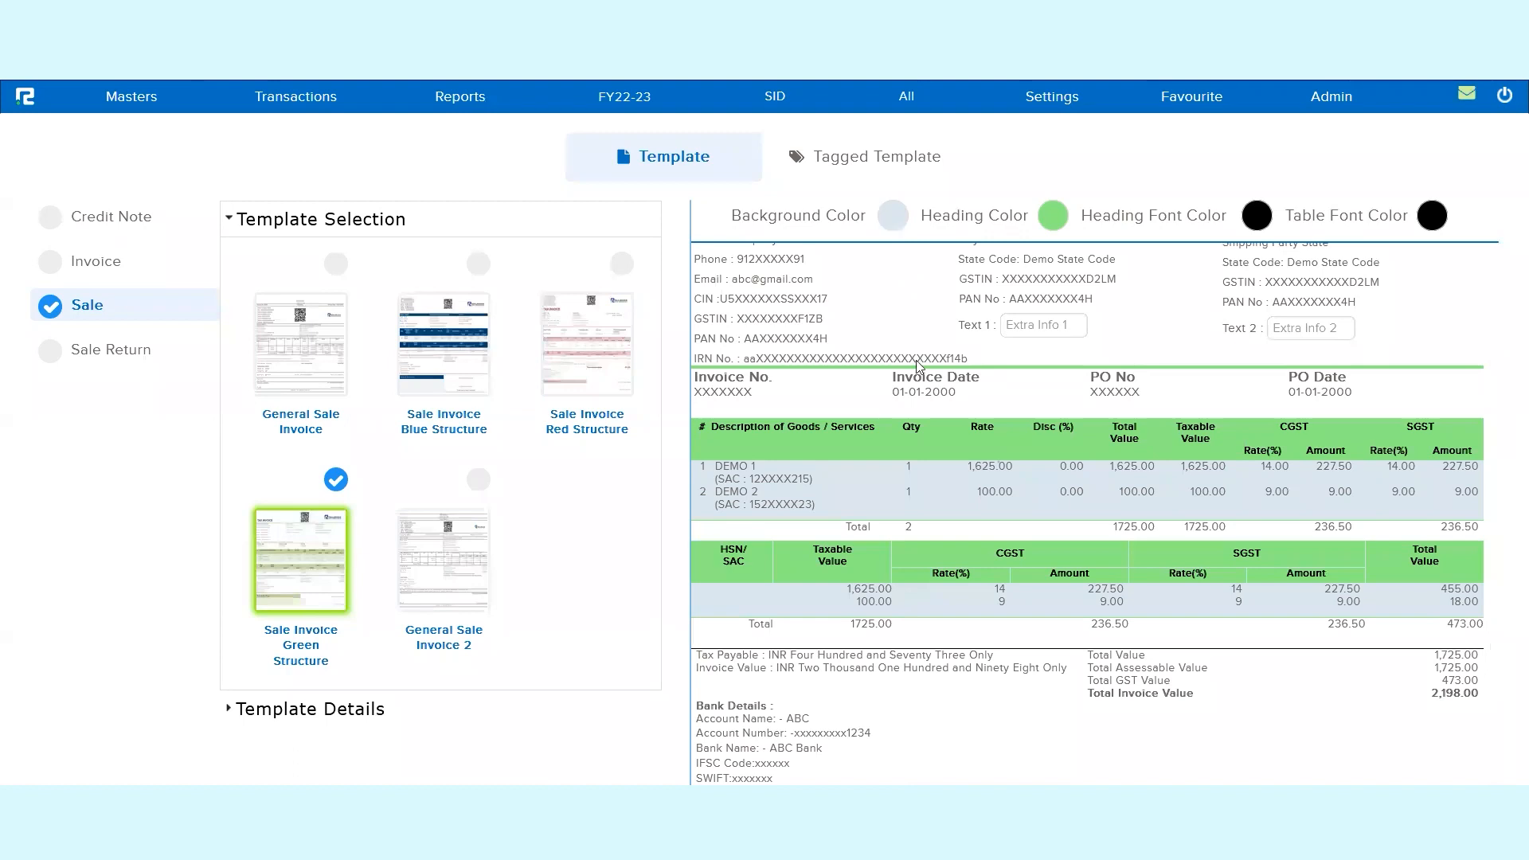
Set the template's background colour to pale teal, about RGB 213, 247, 237, and check the preview.
left_click(892, 215)
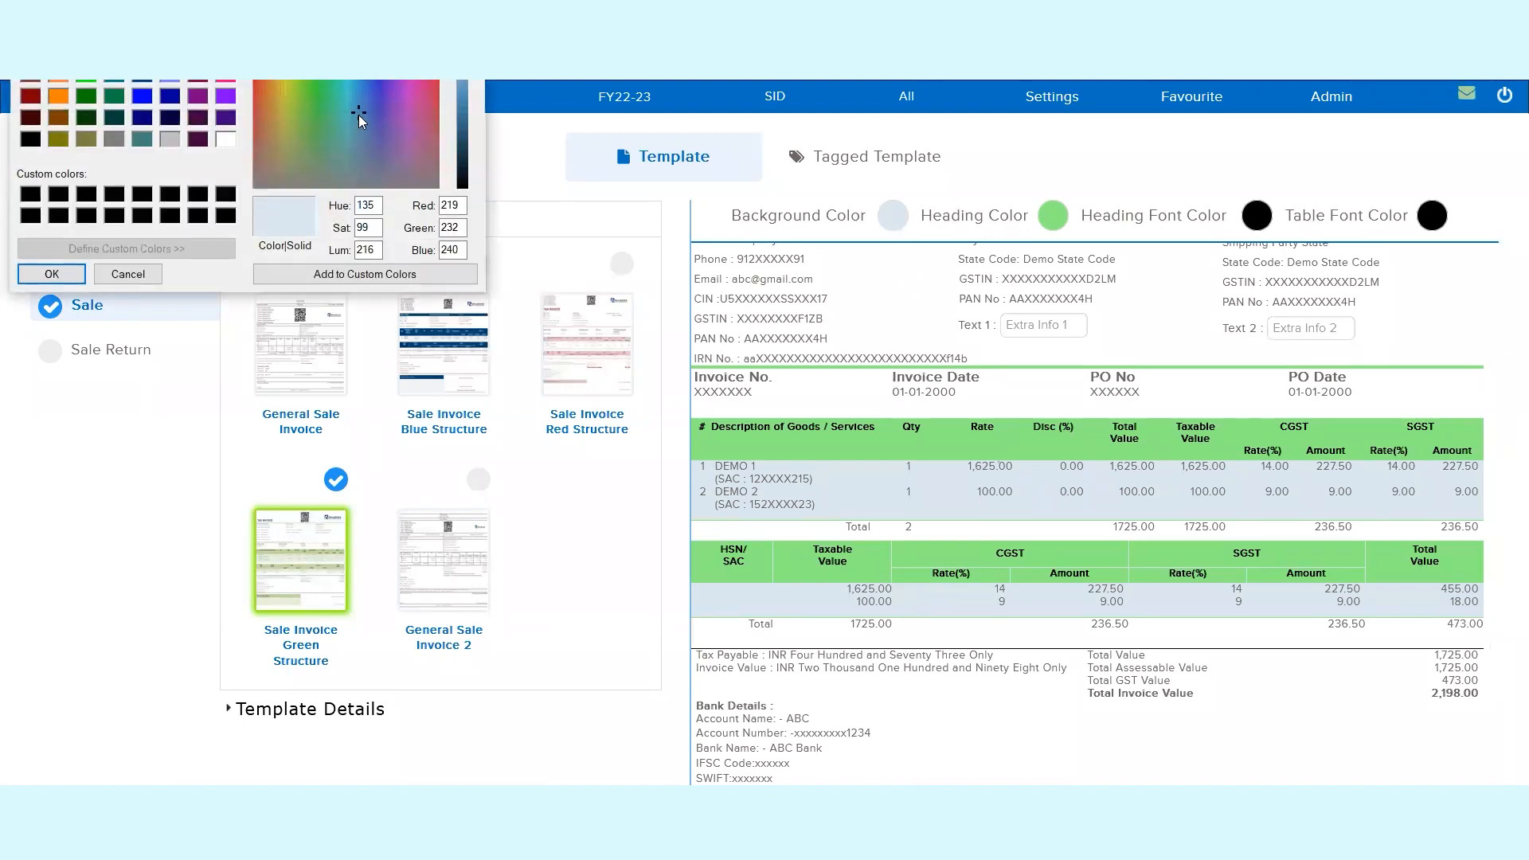
left_click_drag(359, 108, 339, 80)
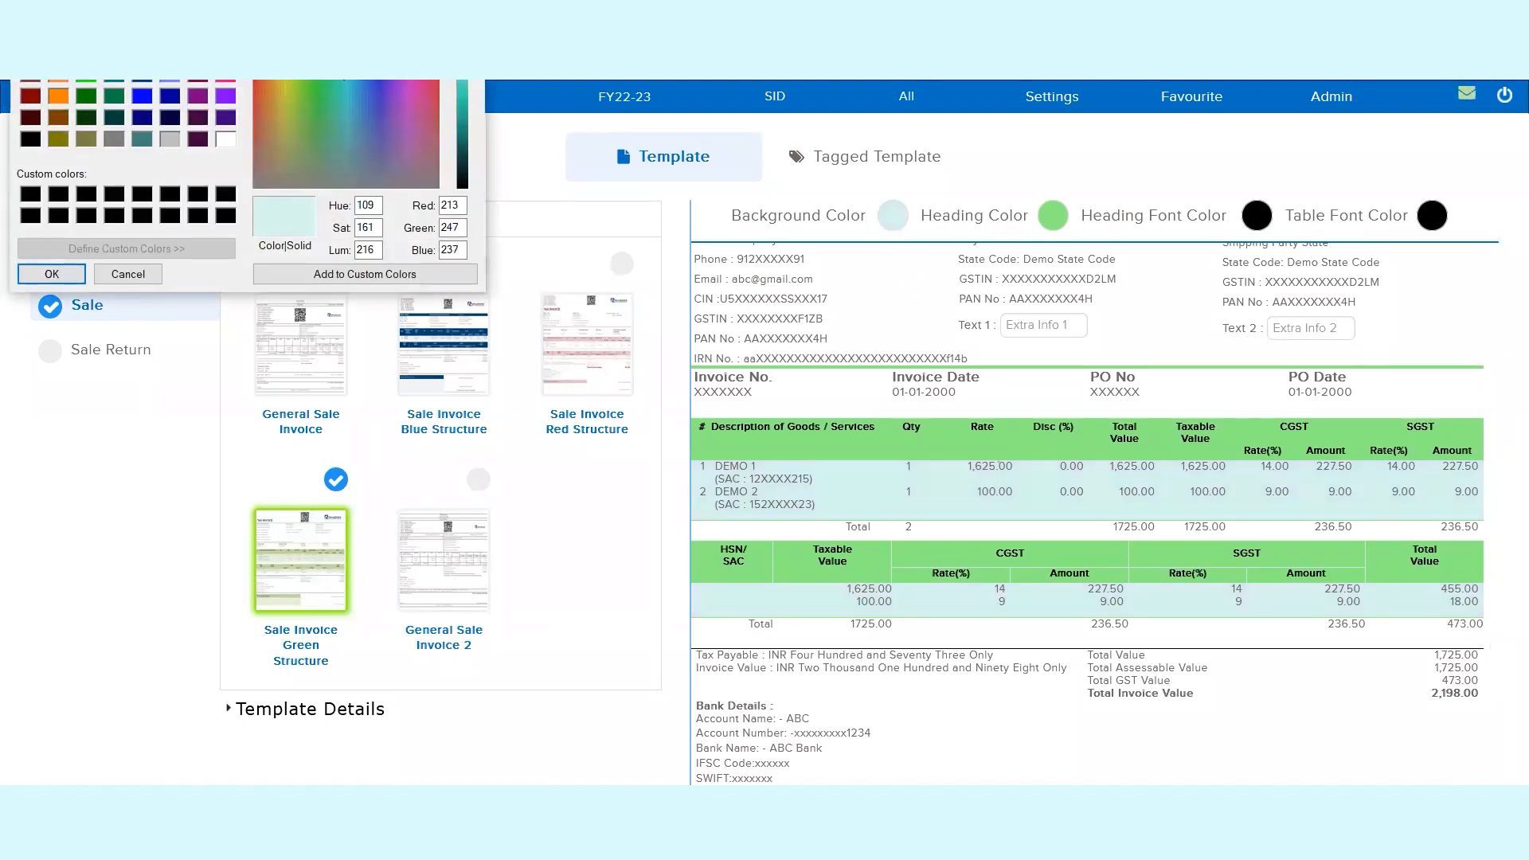
left_click(52, 274)
scroll(924, 454, "down", 1)
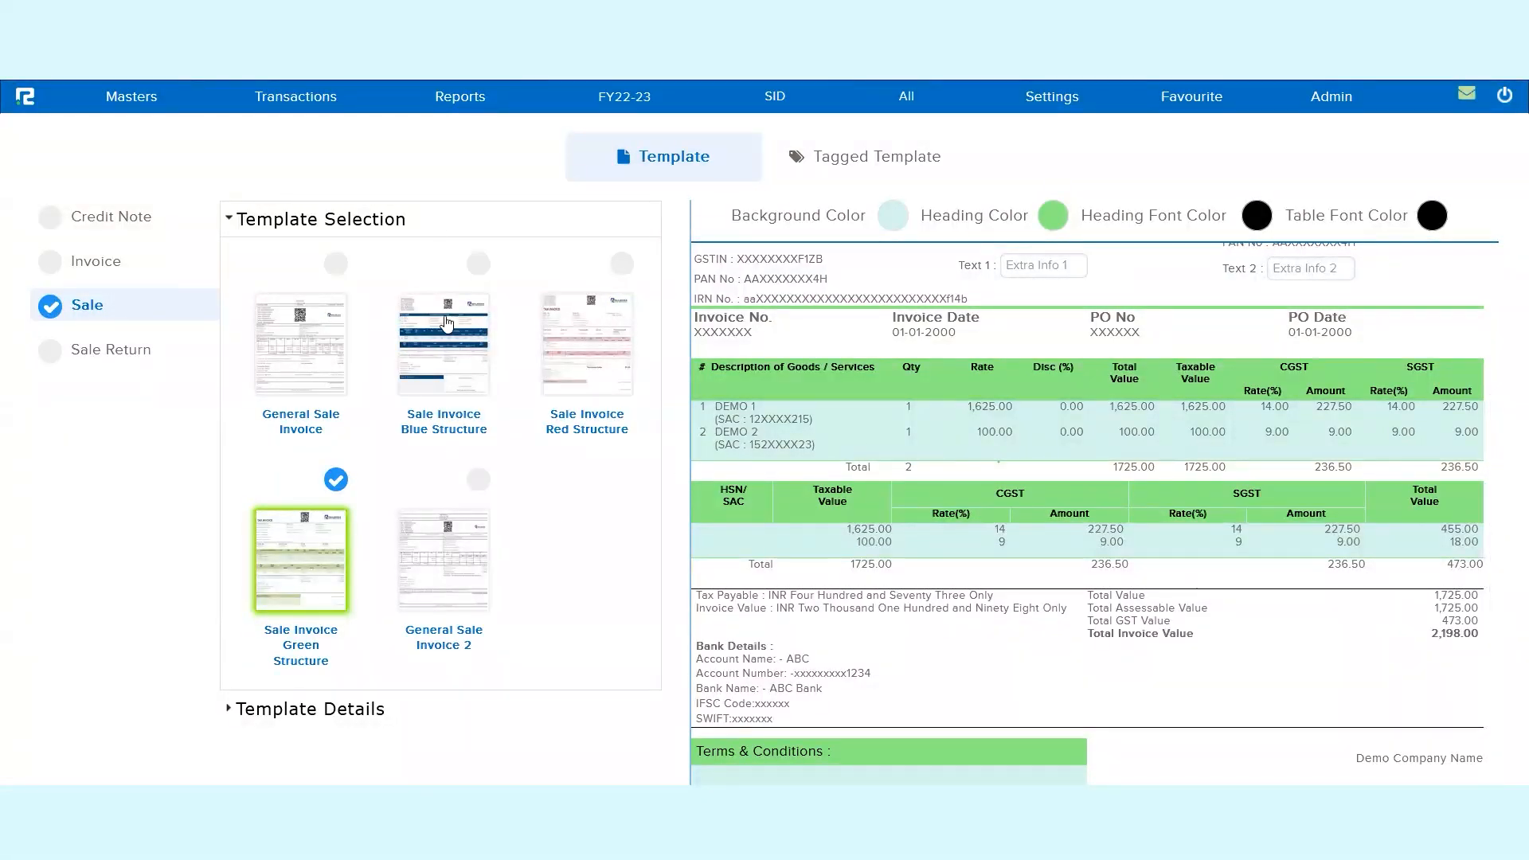
Collapse the template selection, expand the template details and set the voucher type to Sale.
left_click(360, 229)
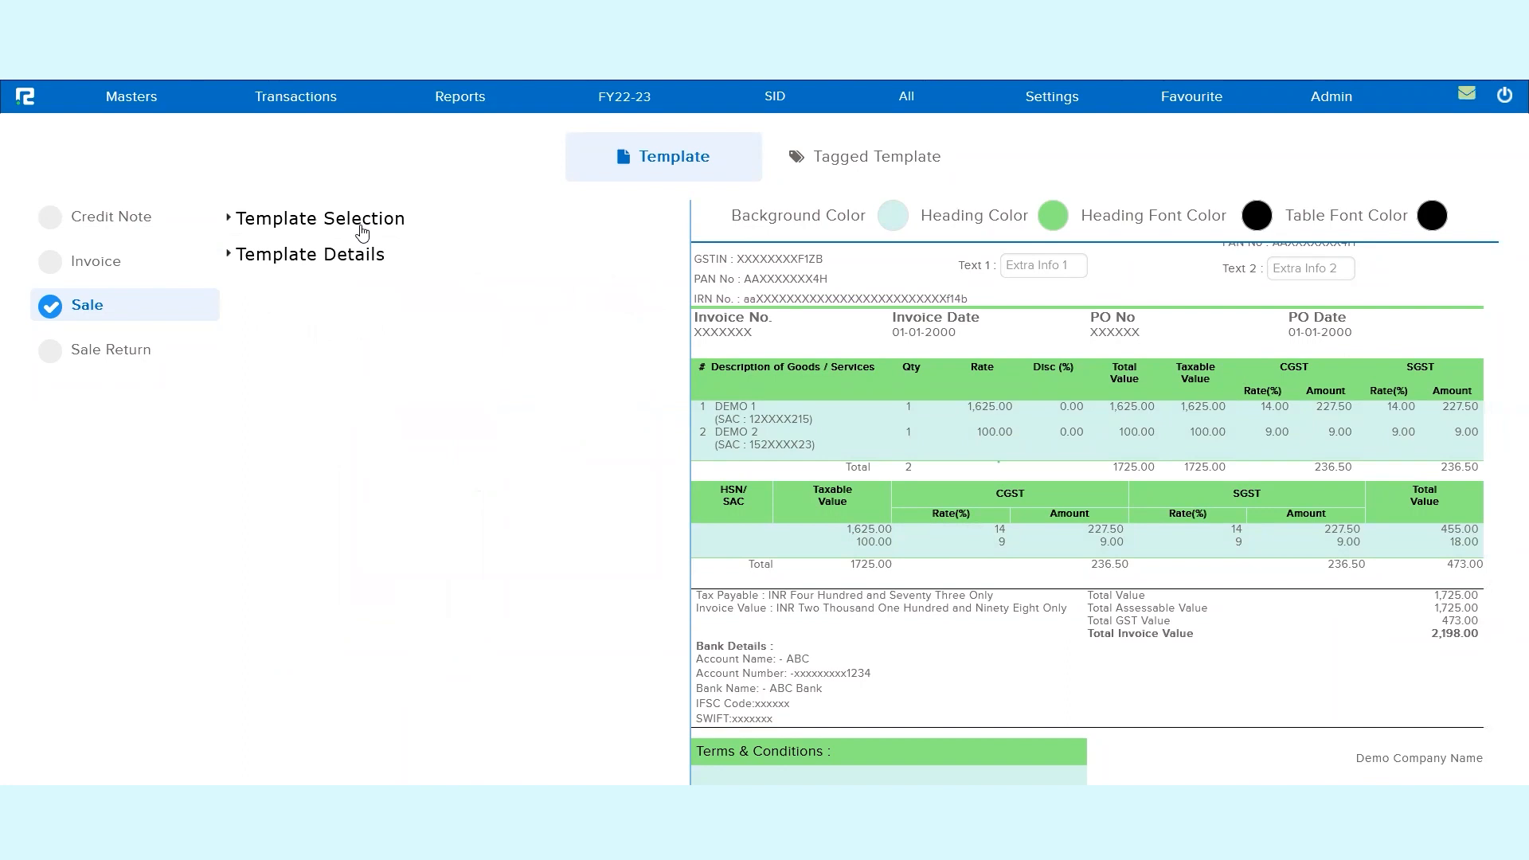
left_click(317, 226)
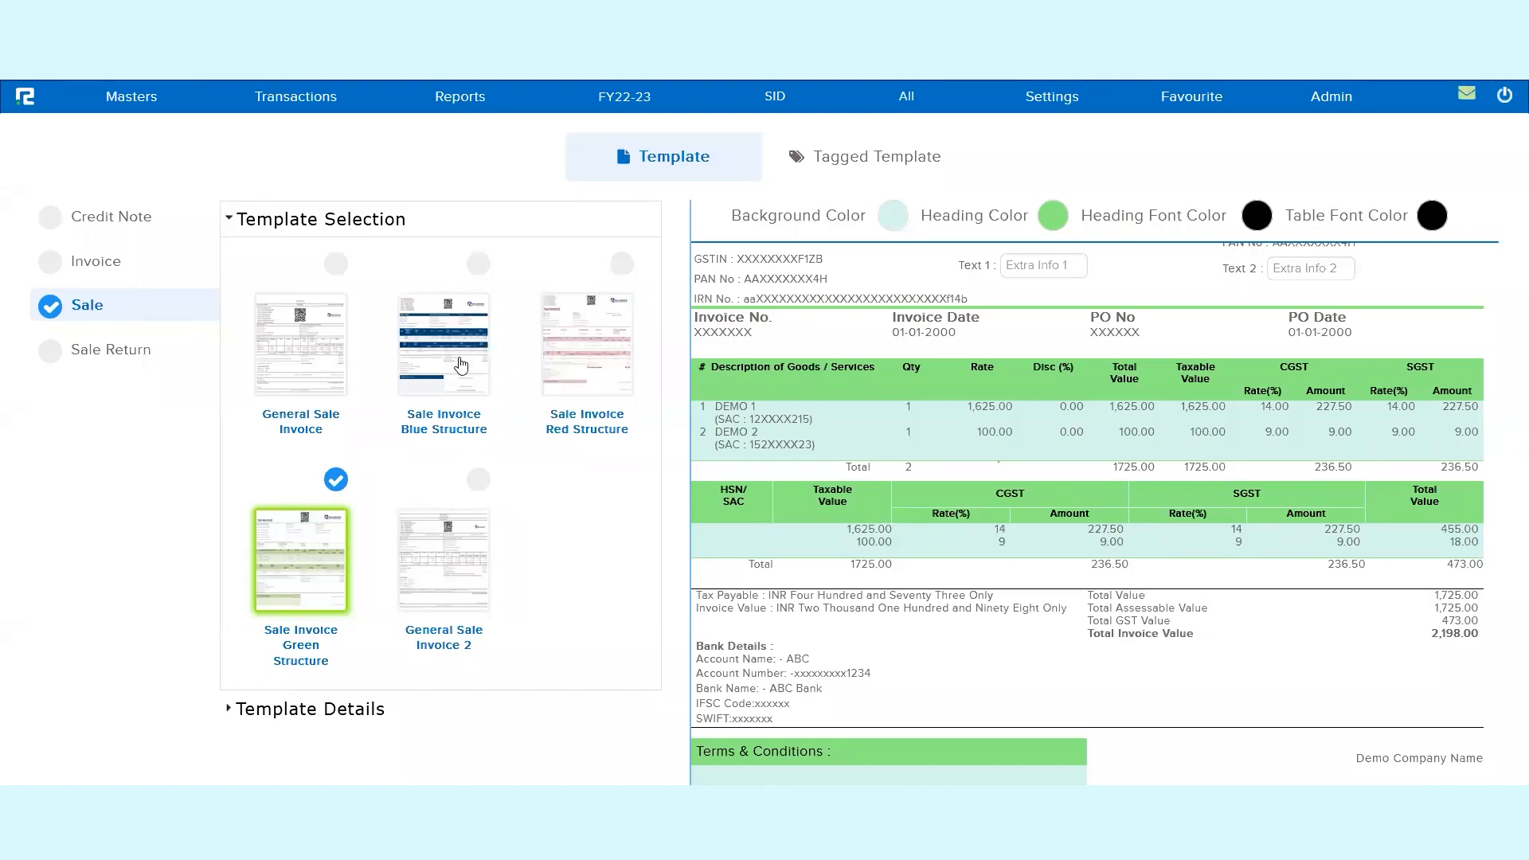
left_click(416, 219)
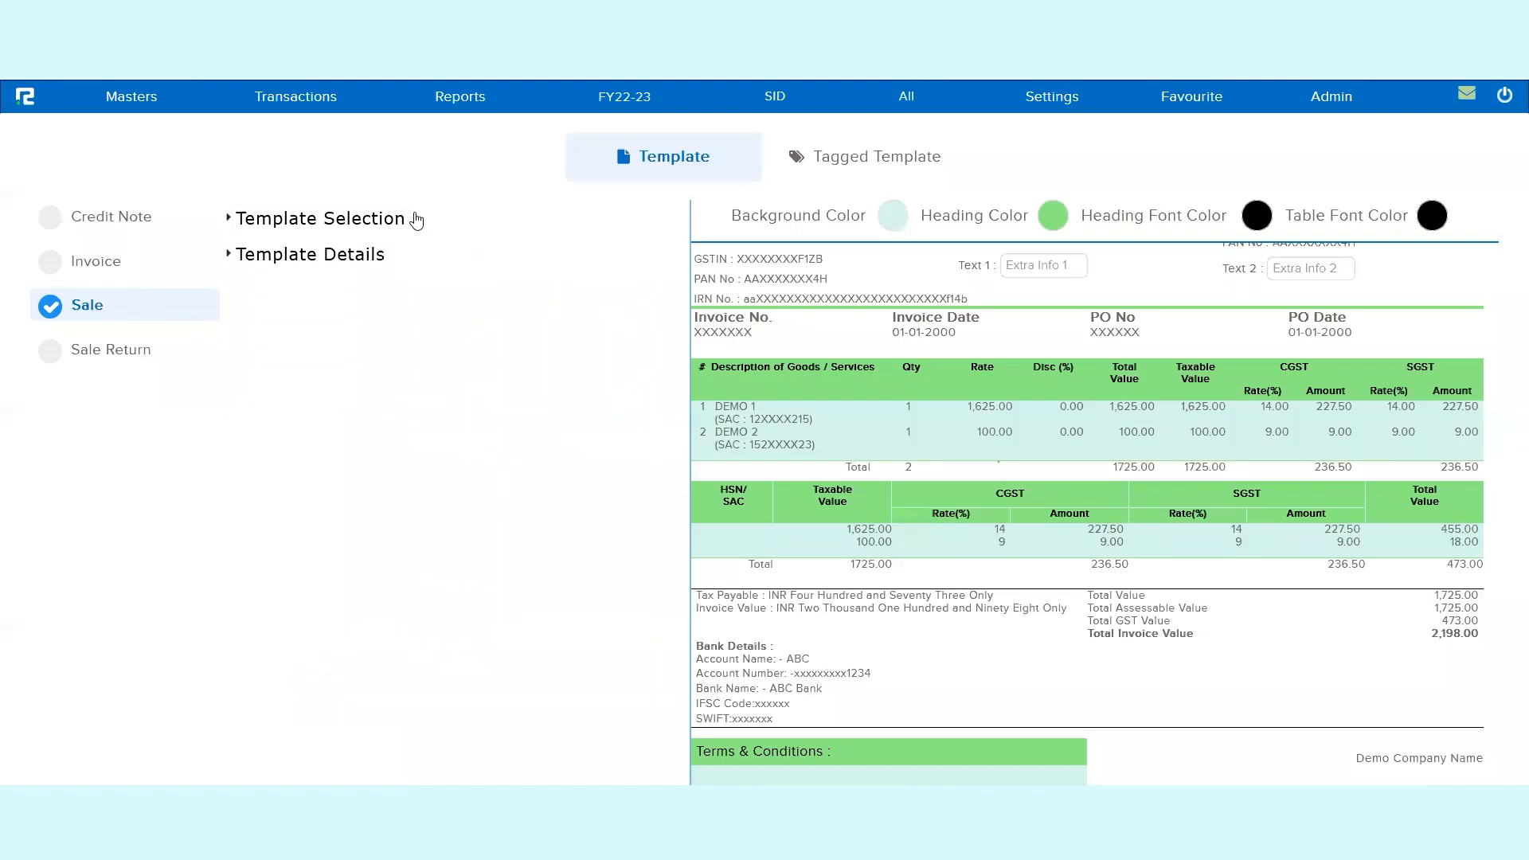
left_click(340, 260)
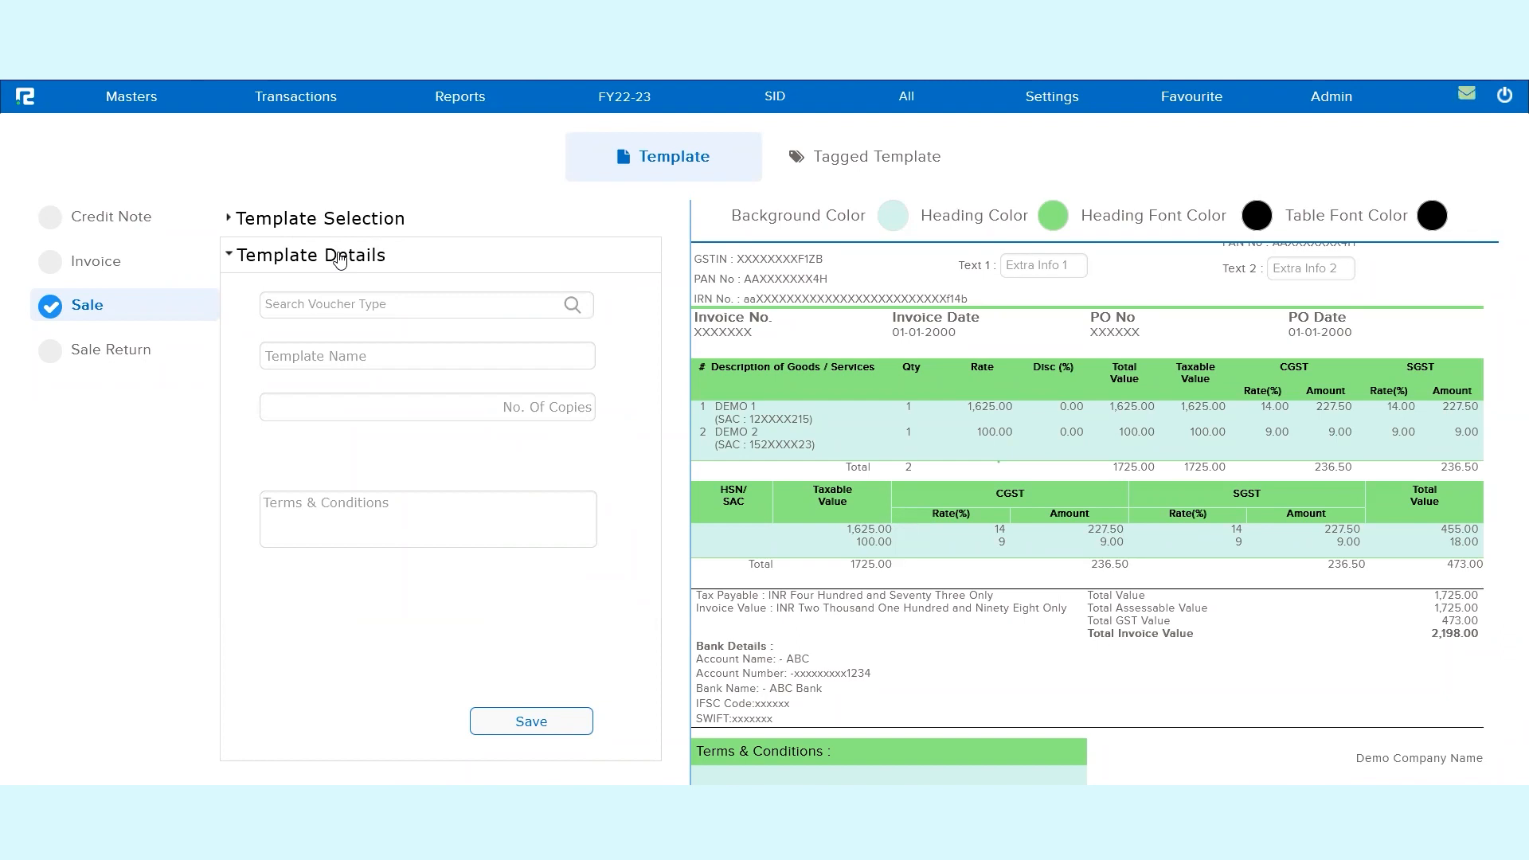
left_click(360, 302)
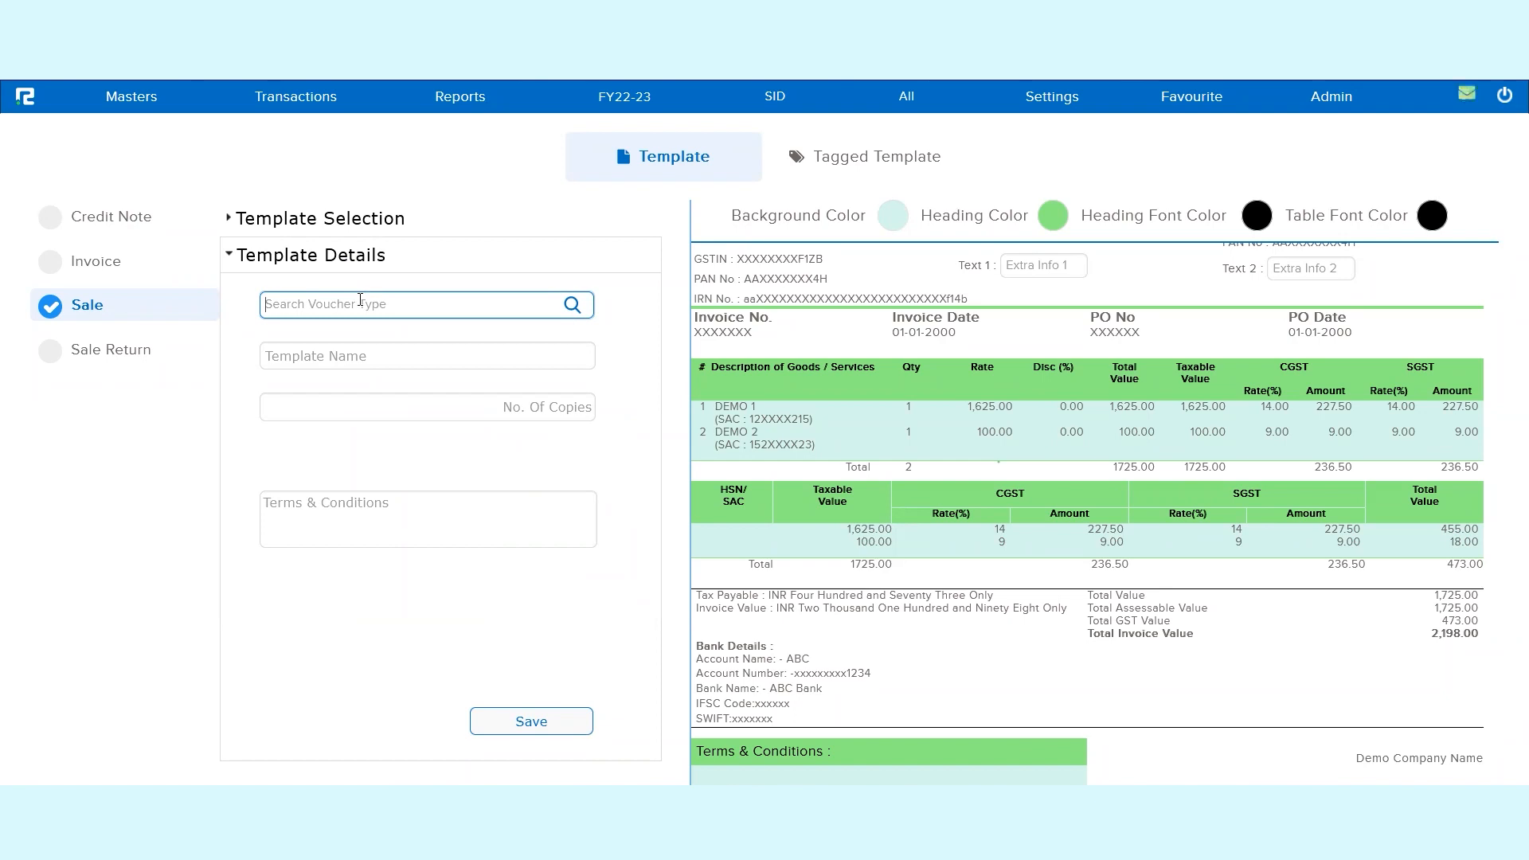
type("sale")
left_click(290, 335)
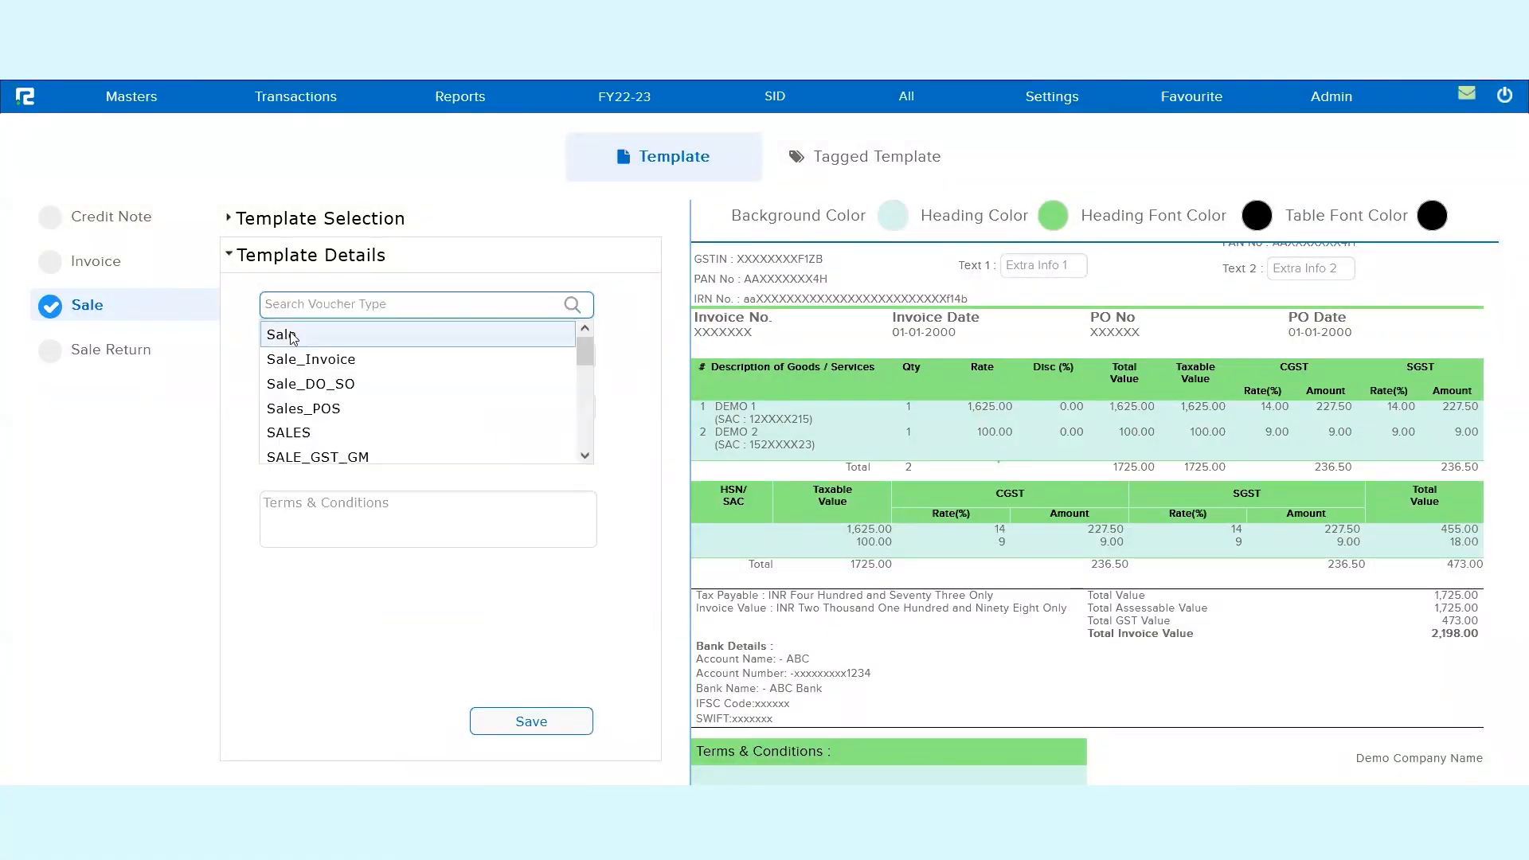
Name the template Dynamic Sale Template and set its number of copies to 2.
left_click(372, 358)
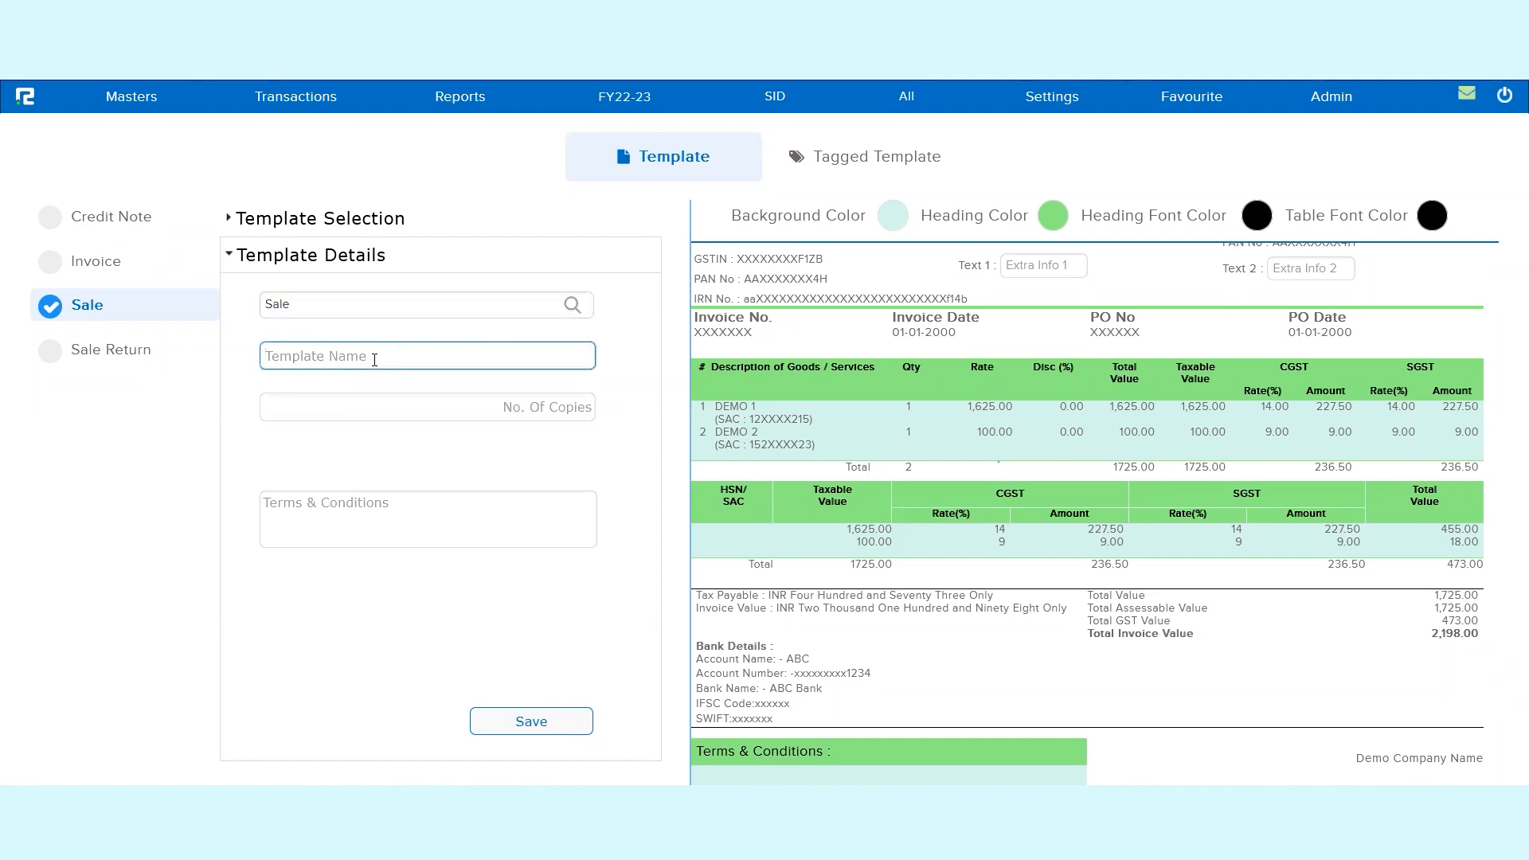
type("Dynamic Sale Template")
left_click(475, 406)
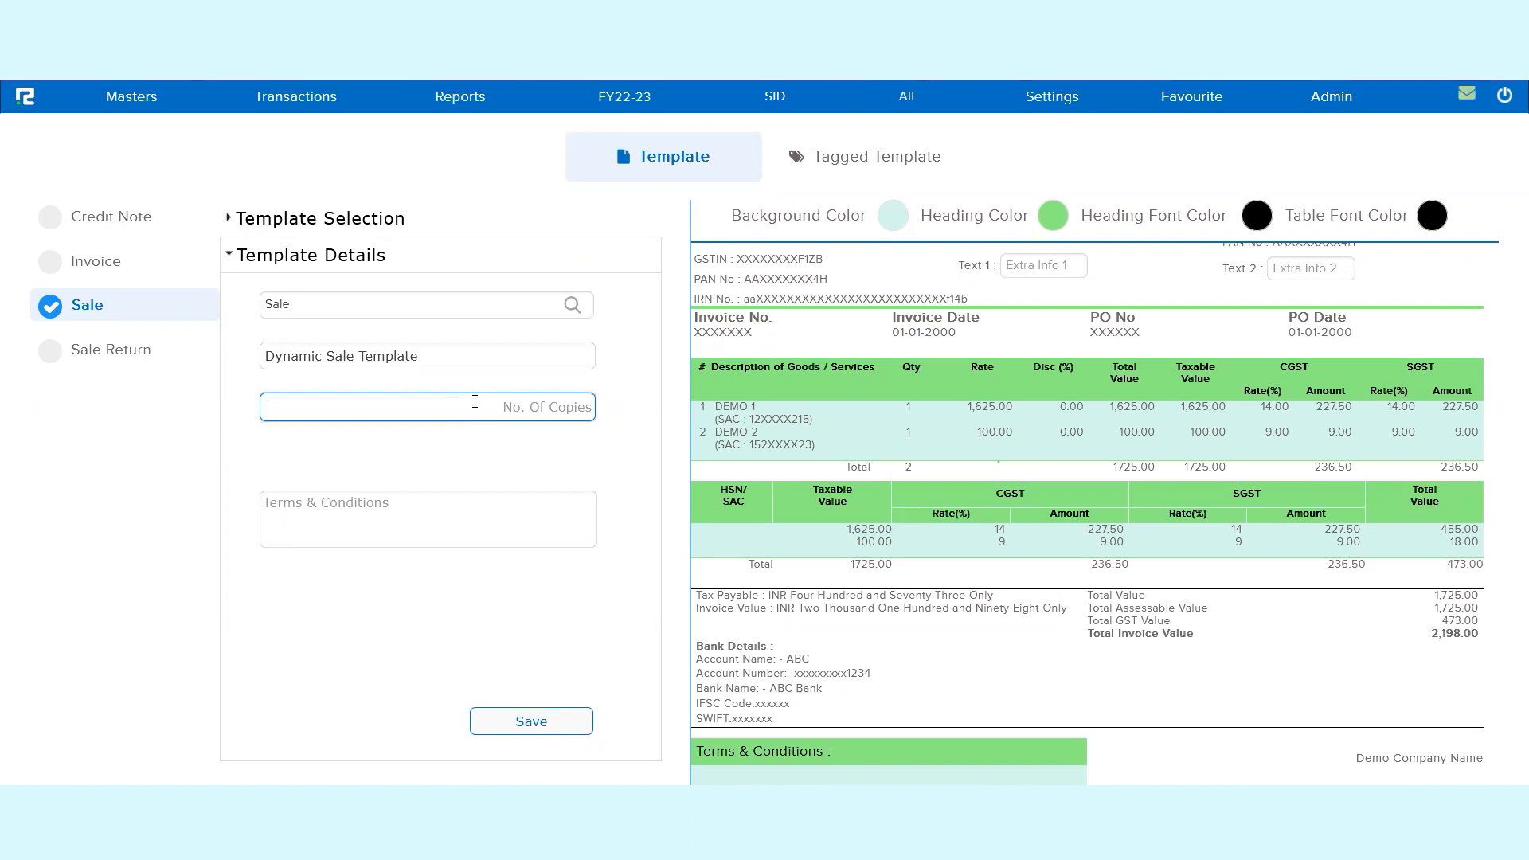
type("2")
left_click(643, 476)
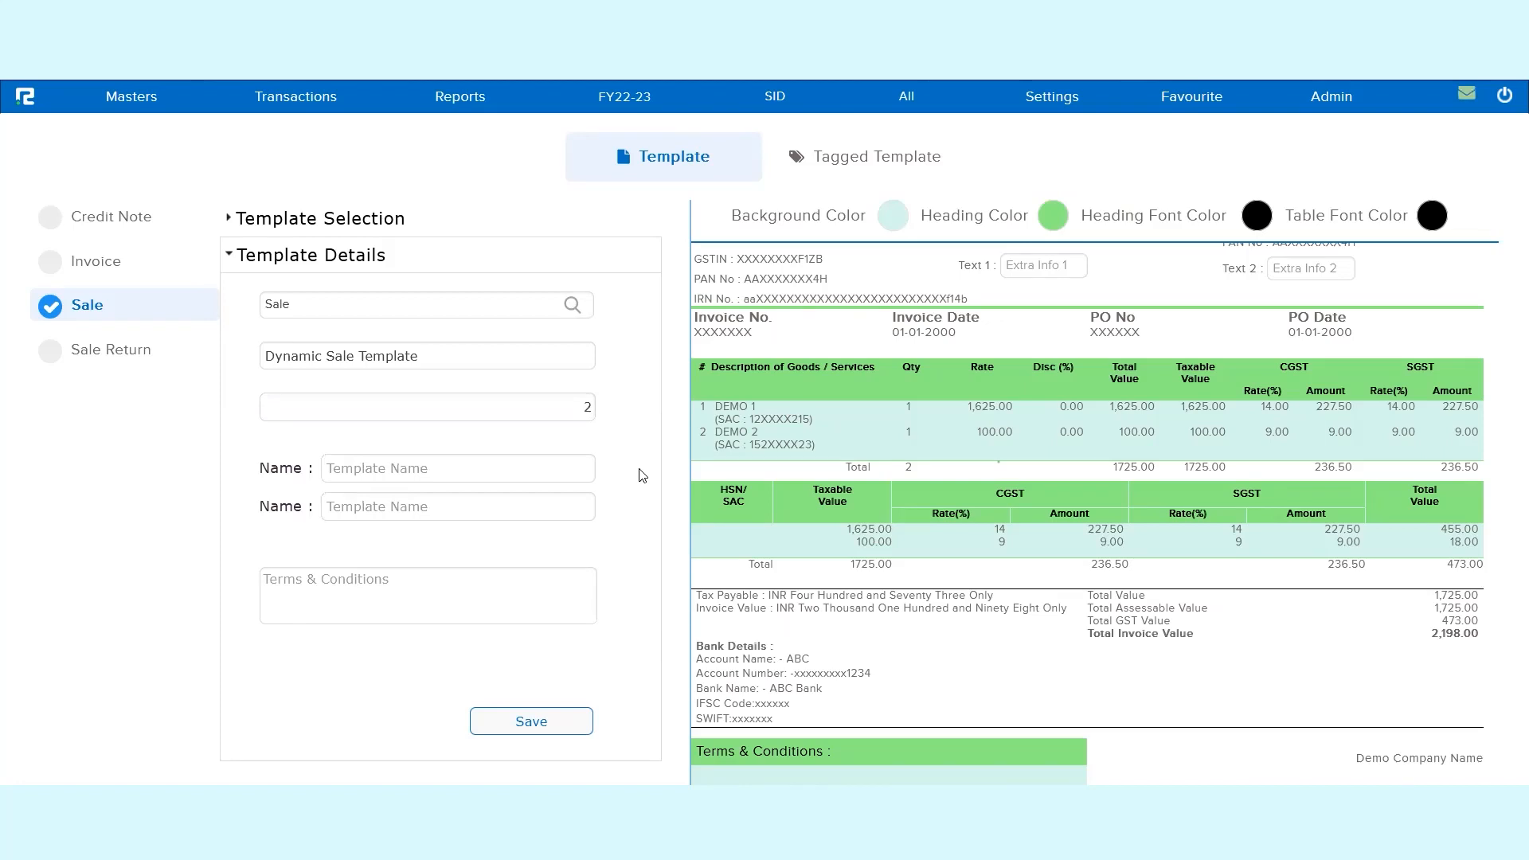
Name the two invoice copies Original and Duplicate.
left_click(407, 461)
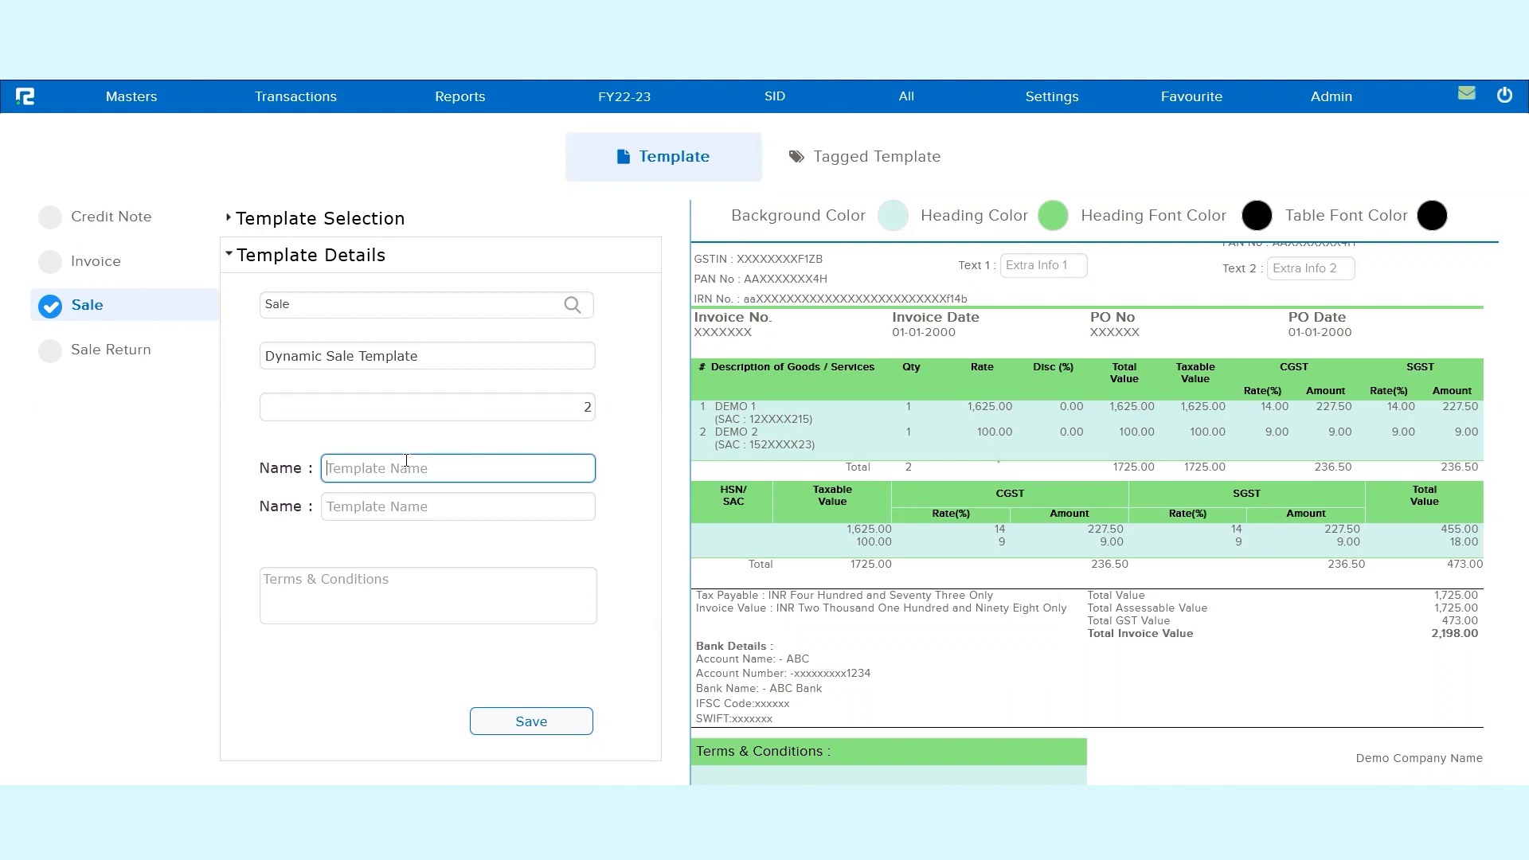
type("Original")
key("Tab")
type("Duplicate")
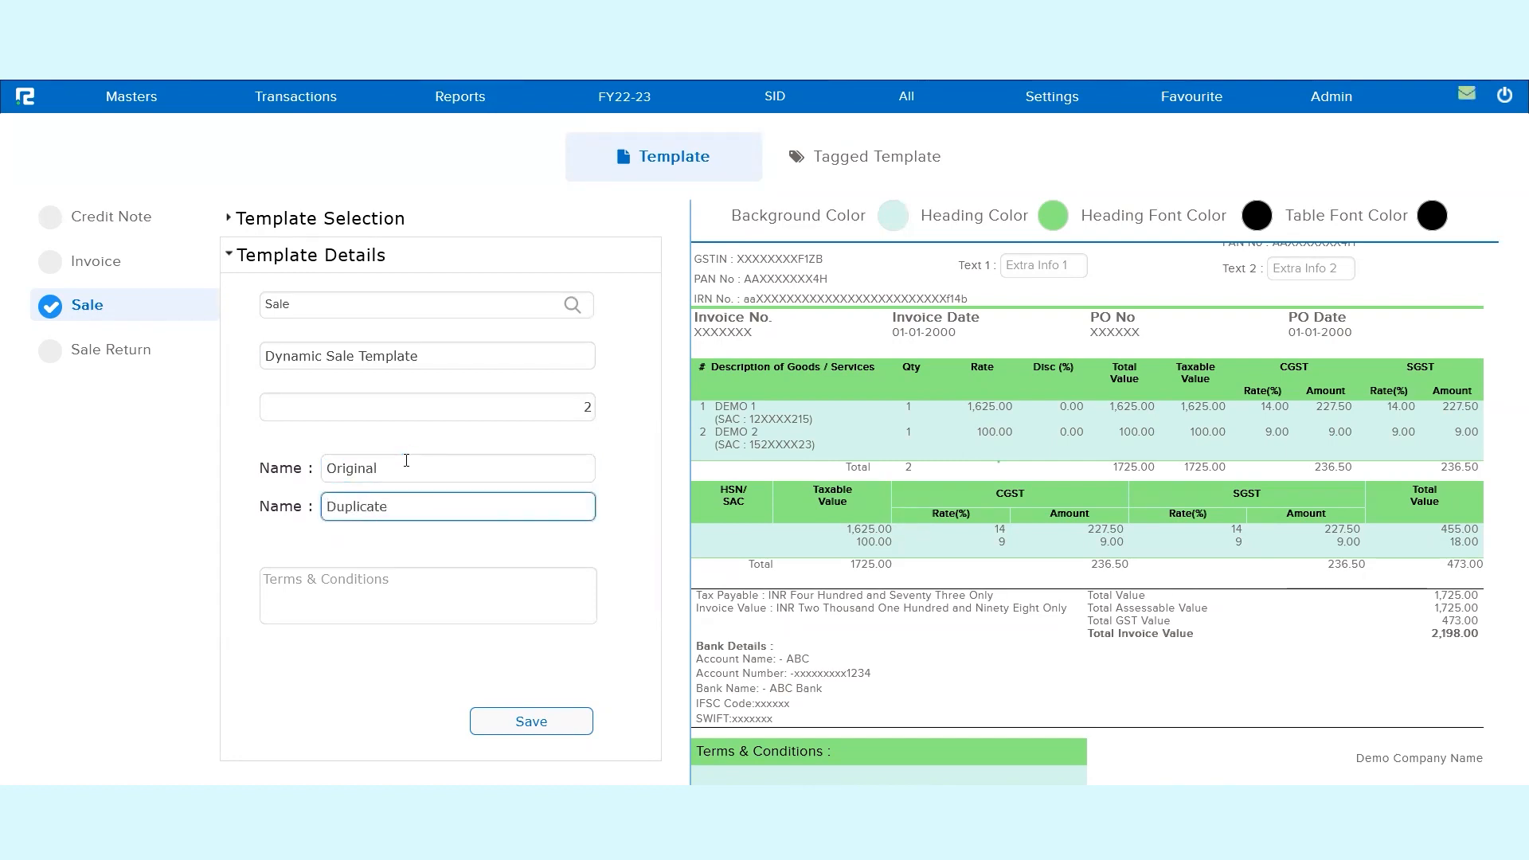
Enter "T & C applied as per the Company norms" as the template's terms and conditions and save the template.
left_click(444, 592)
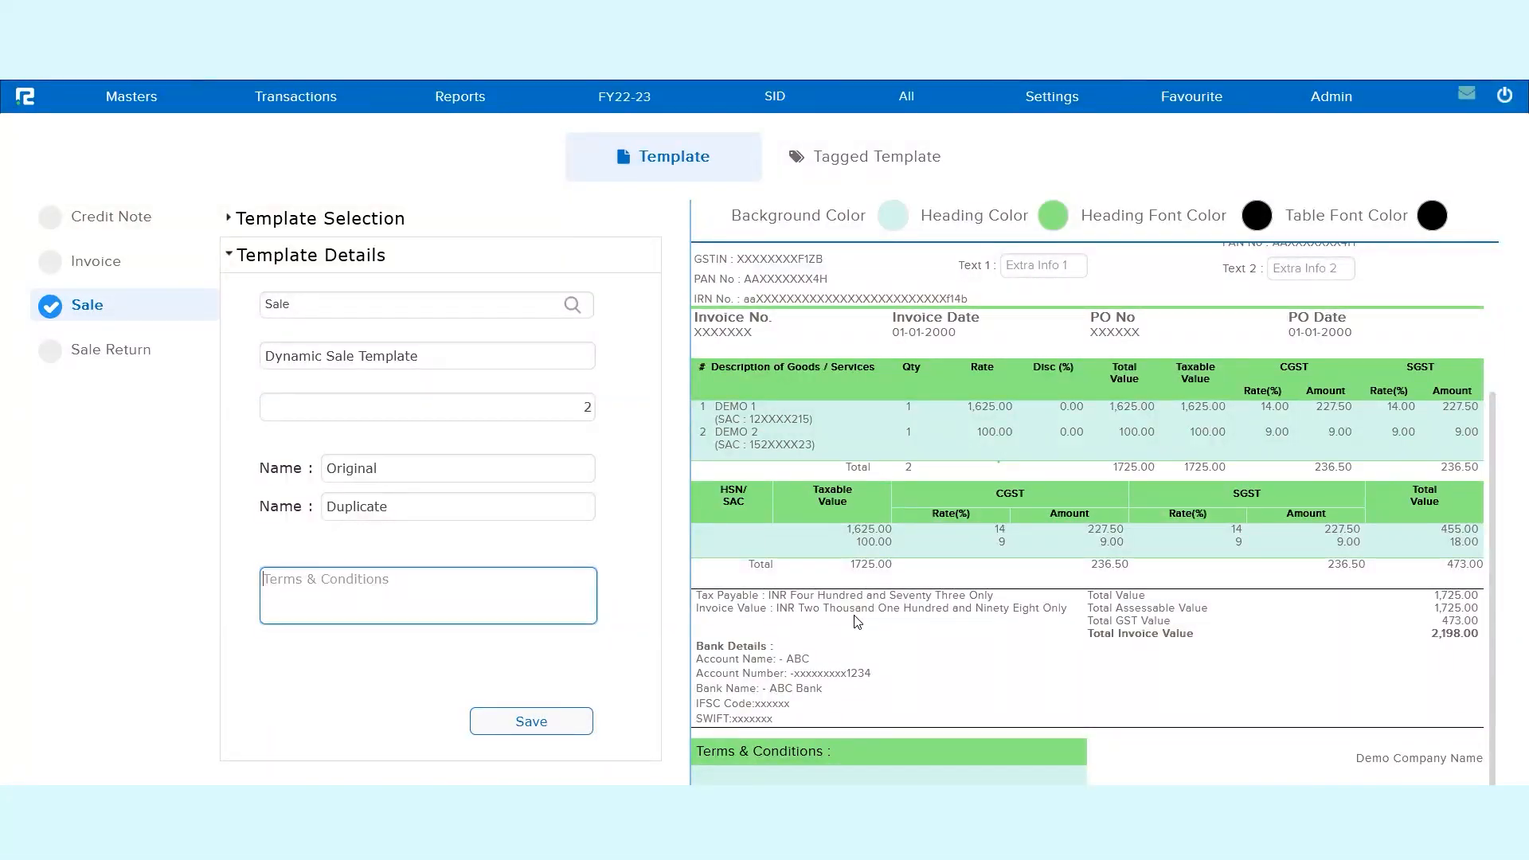
type("T")
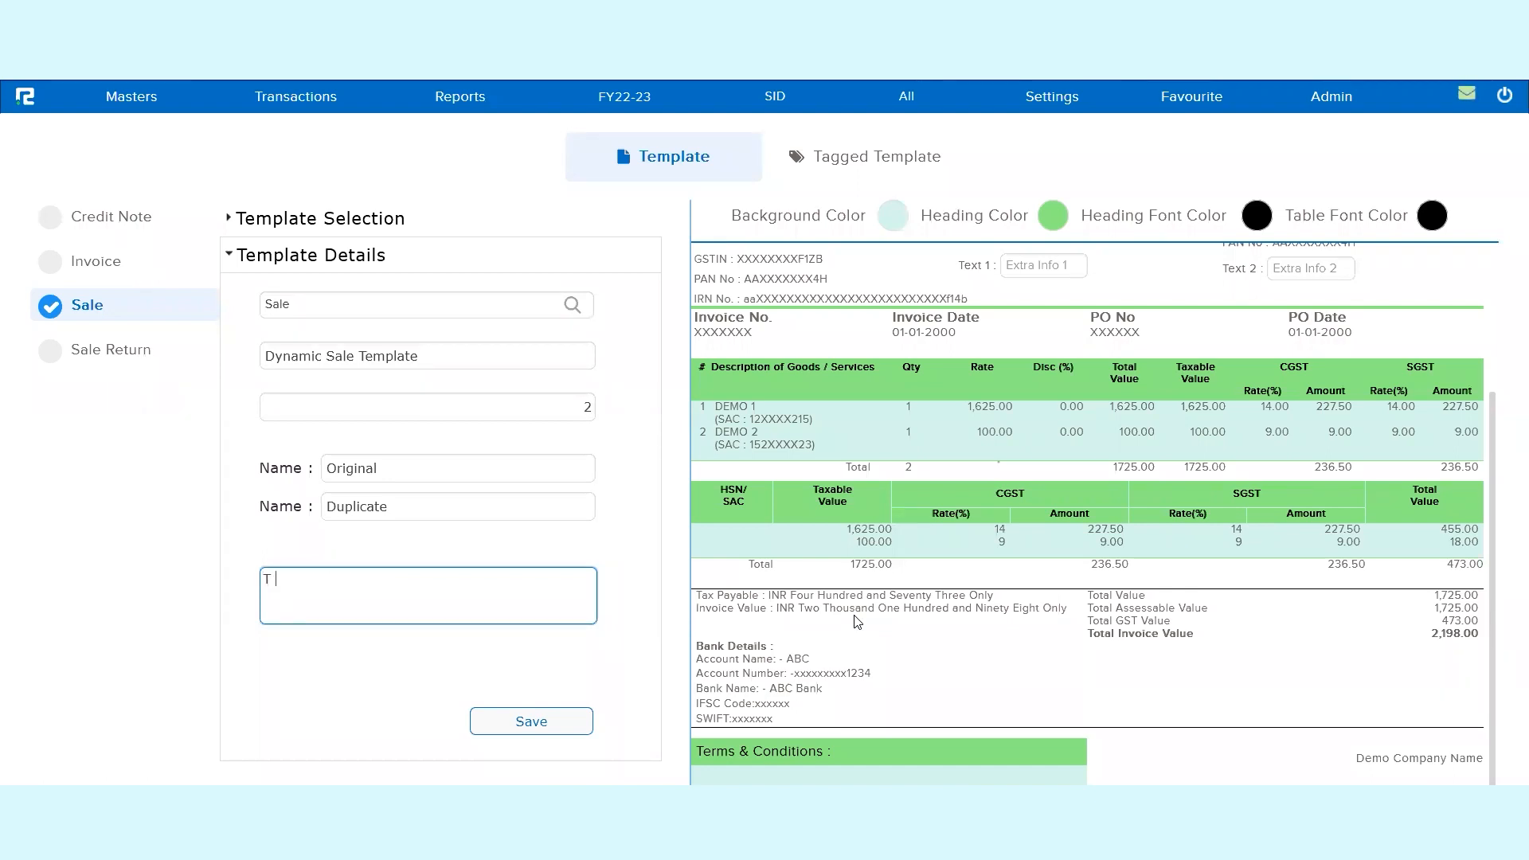
type(" &")
type("C applied as")
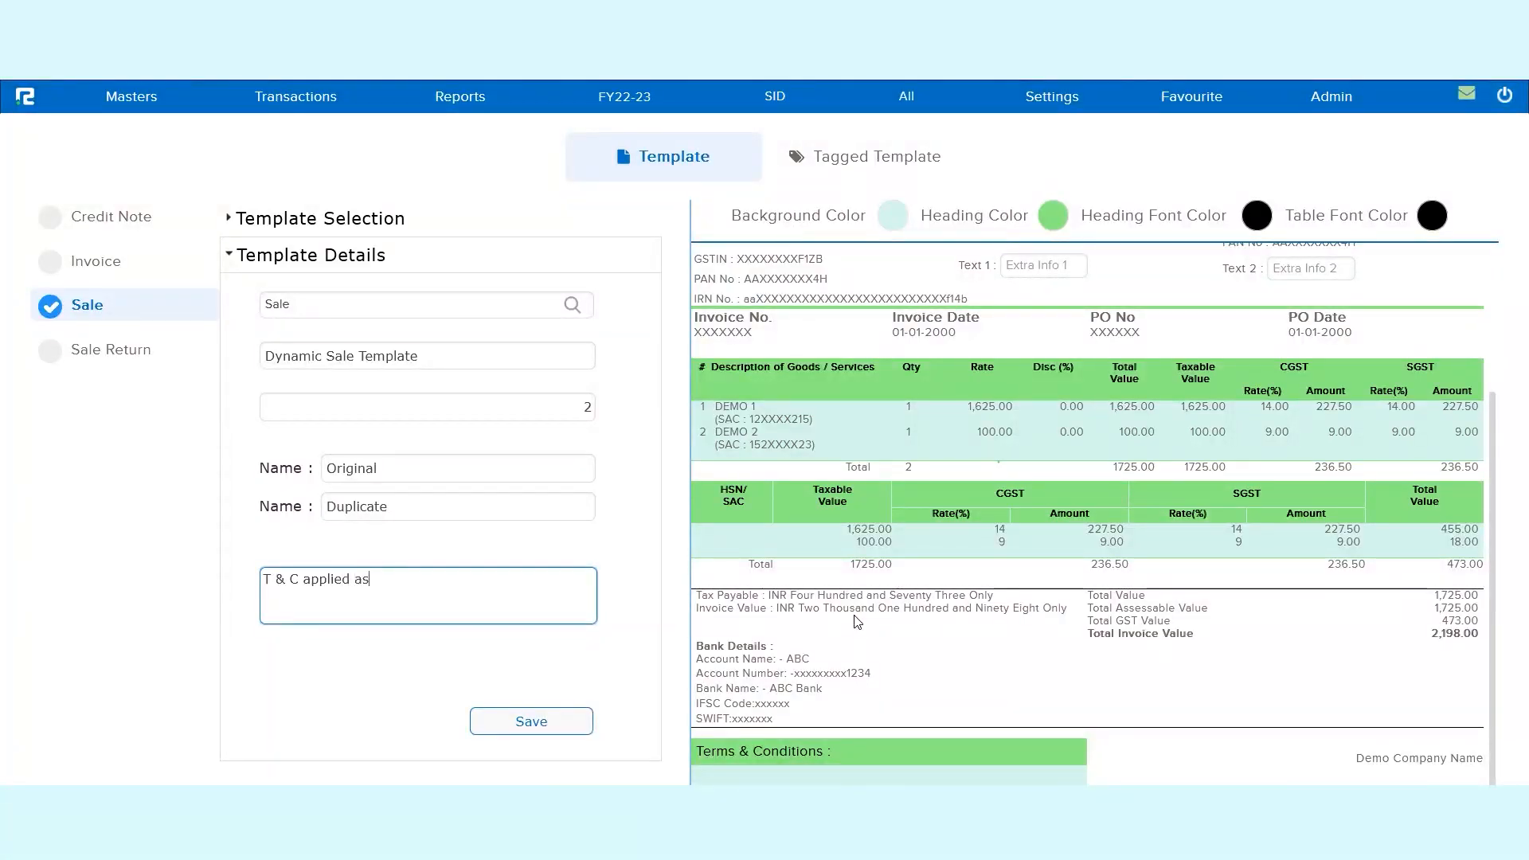
type(" per the Company")
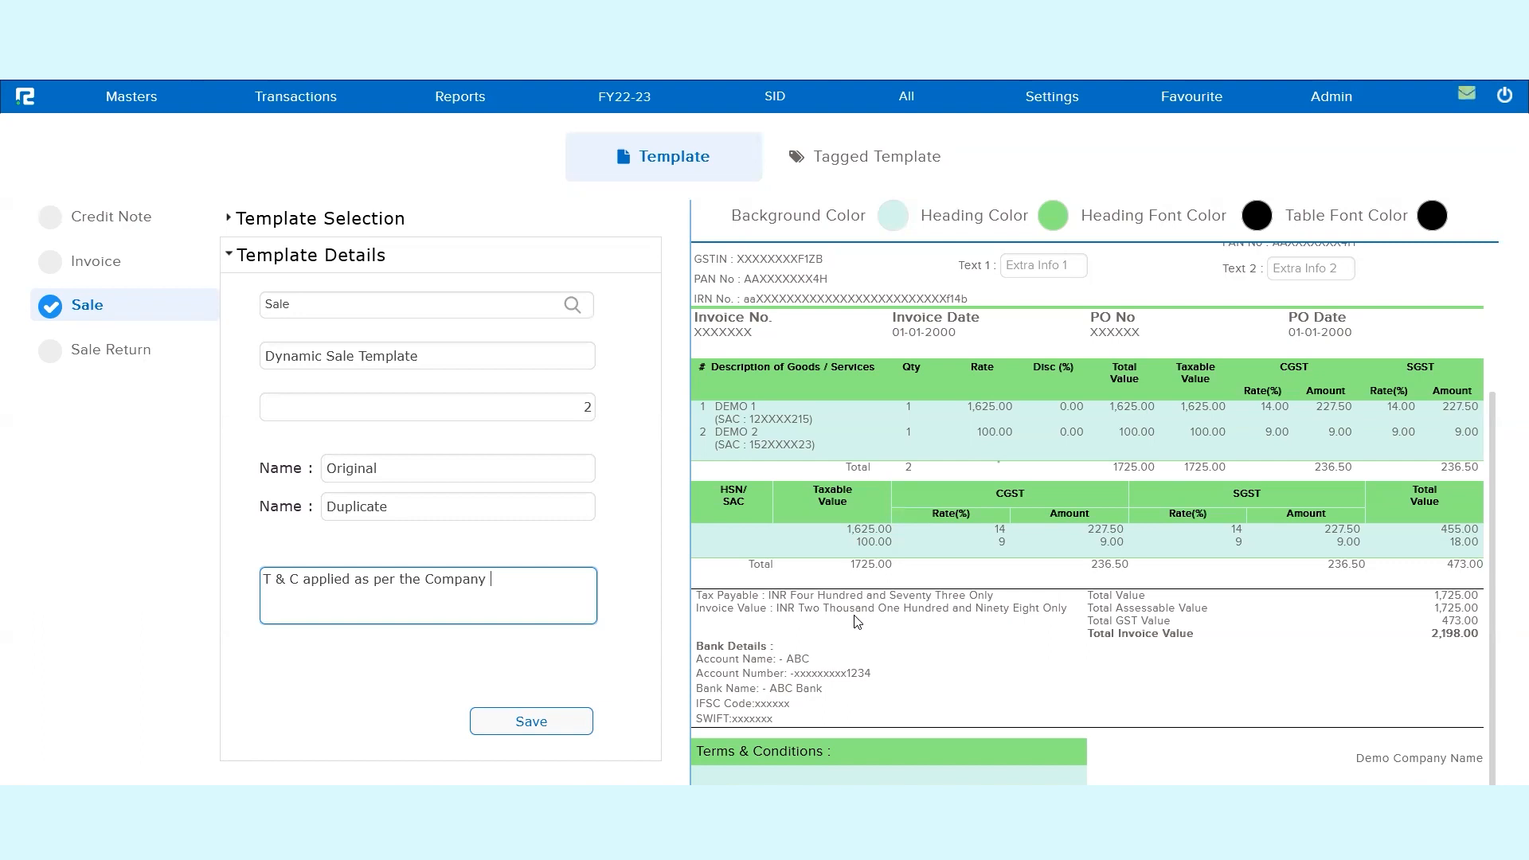
type(" norms")
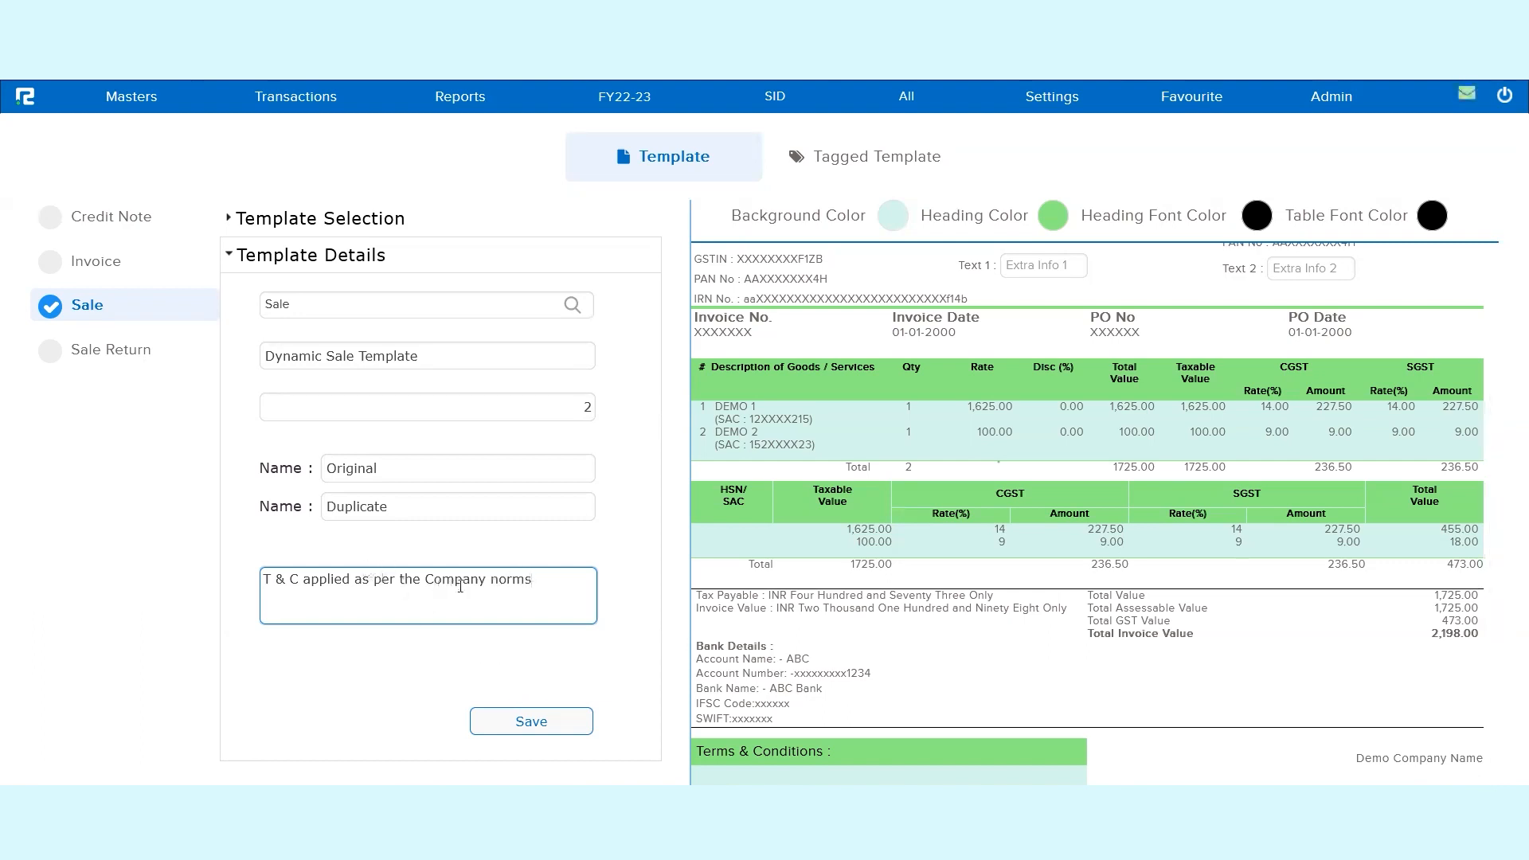
left_click(531, 695)
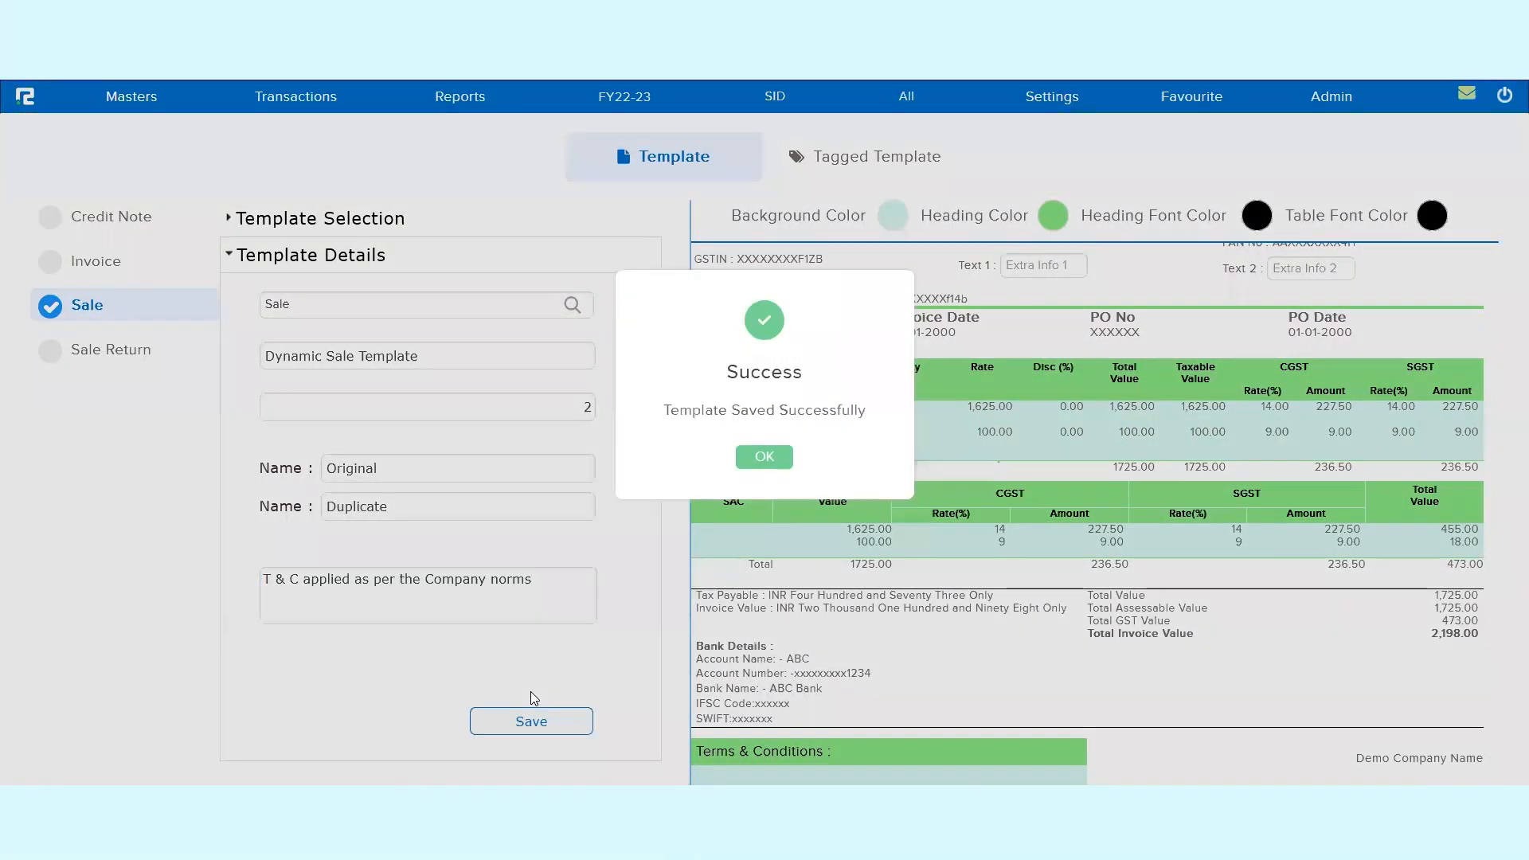
left_click(778, 461)
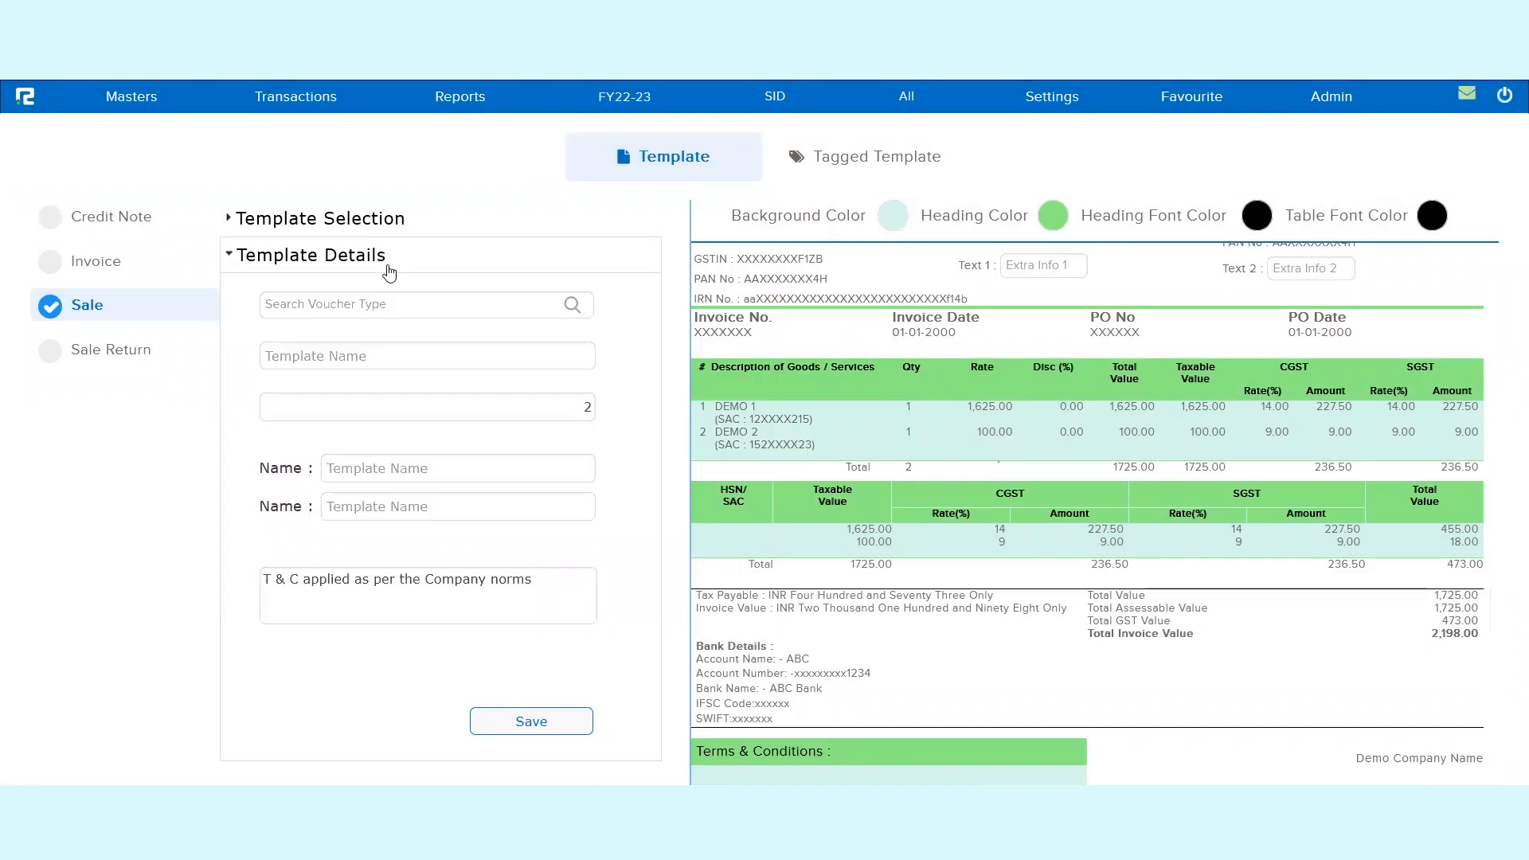
Open the list of tagged templates and check the saved template's name and voucher type.
left_click(406, 231)
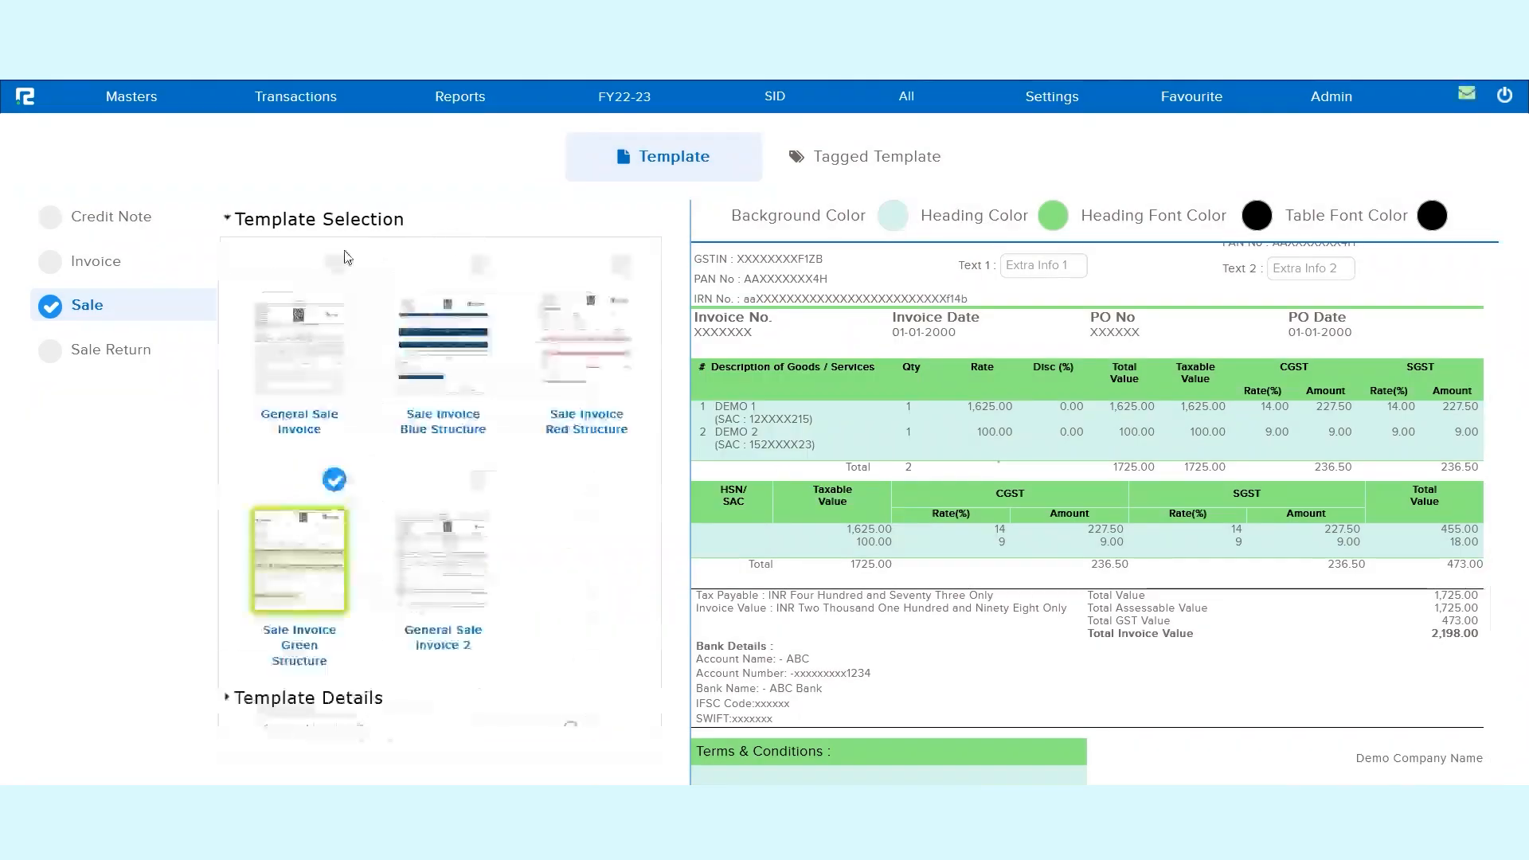
left_click(380, 232)
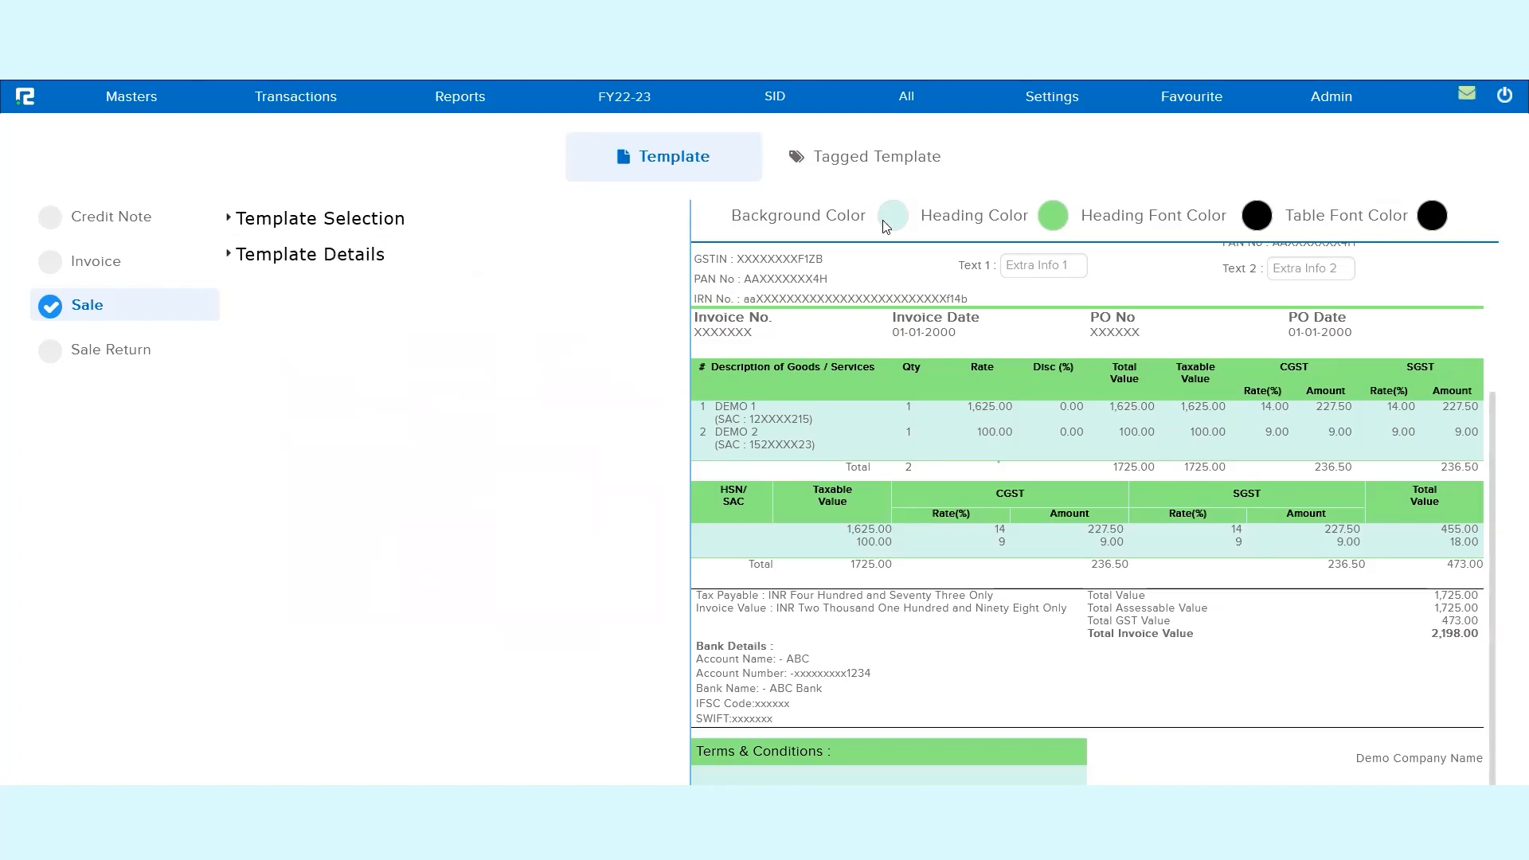
left_click(877, 173)
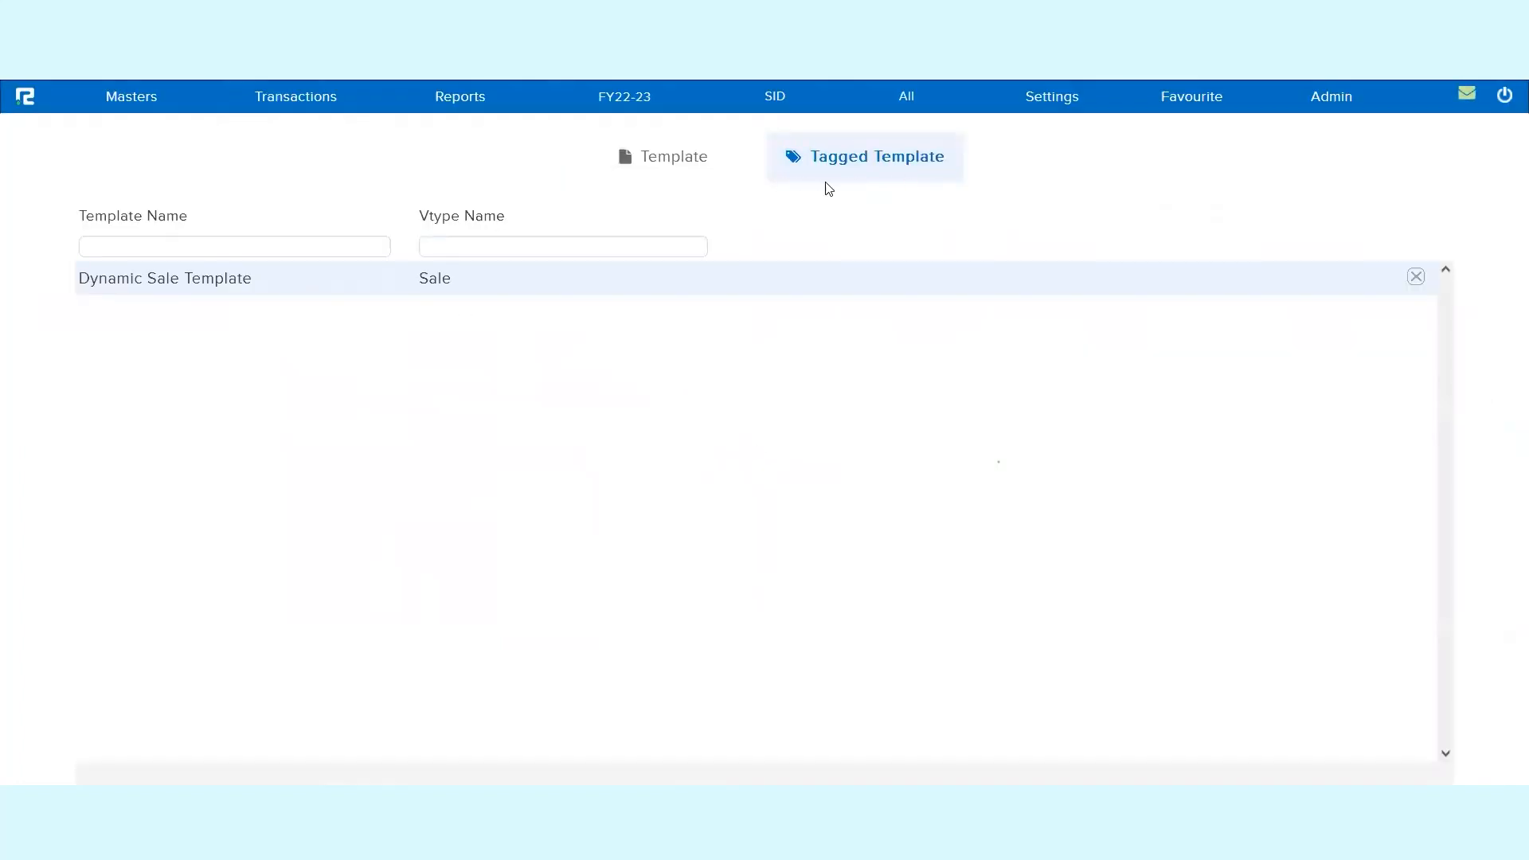
triple_click(130, 216)
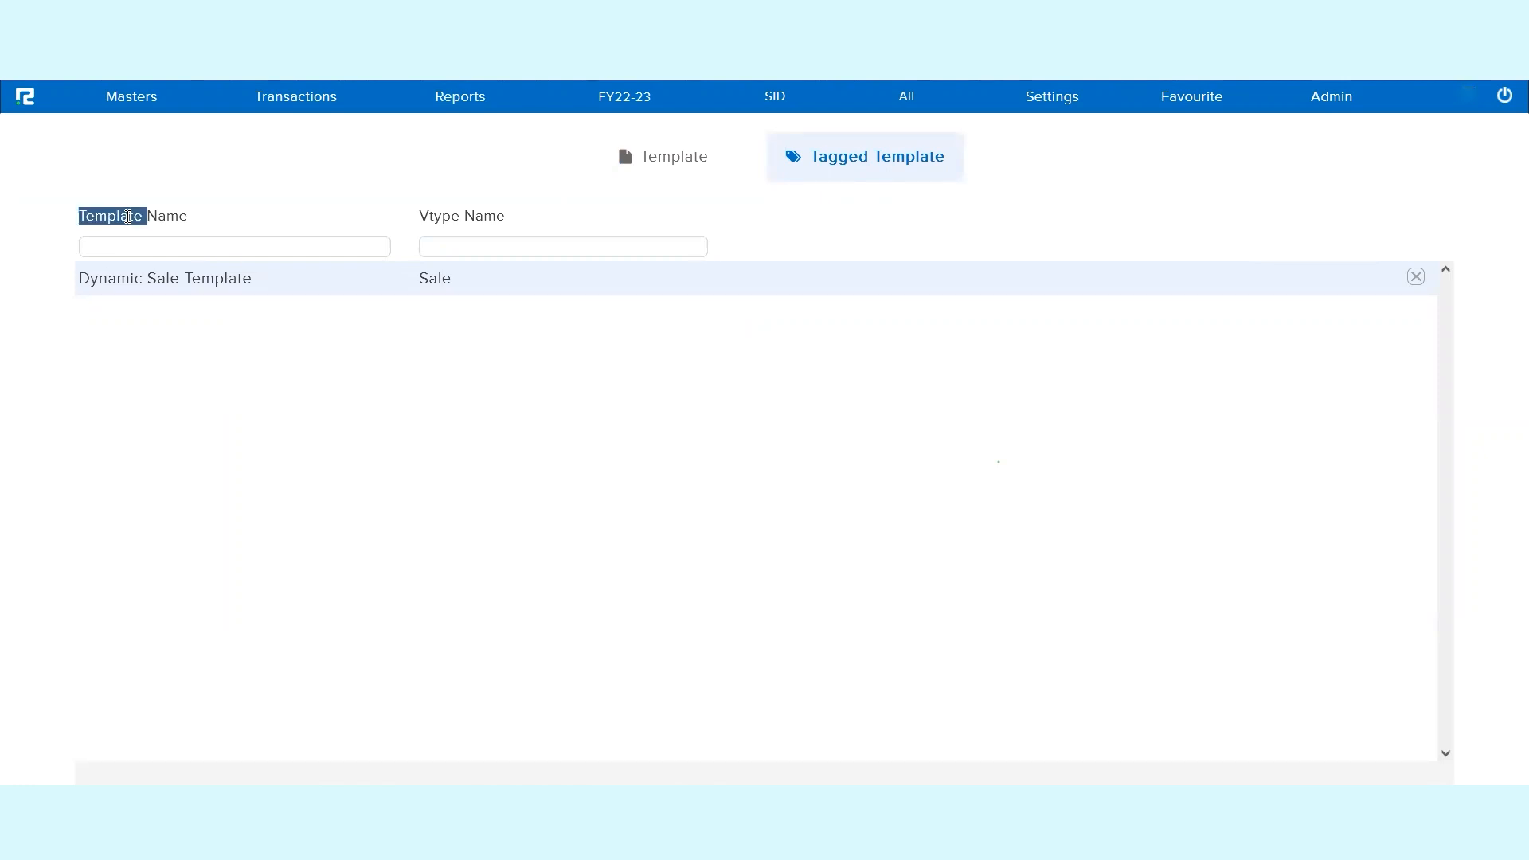
triple_click(173, 282)
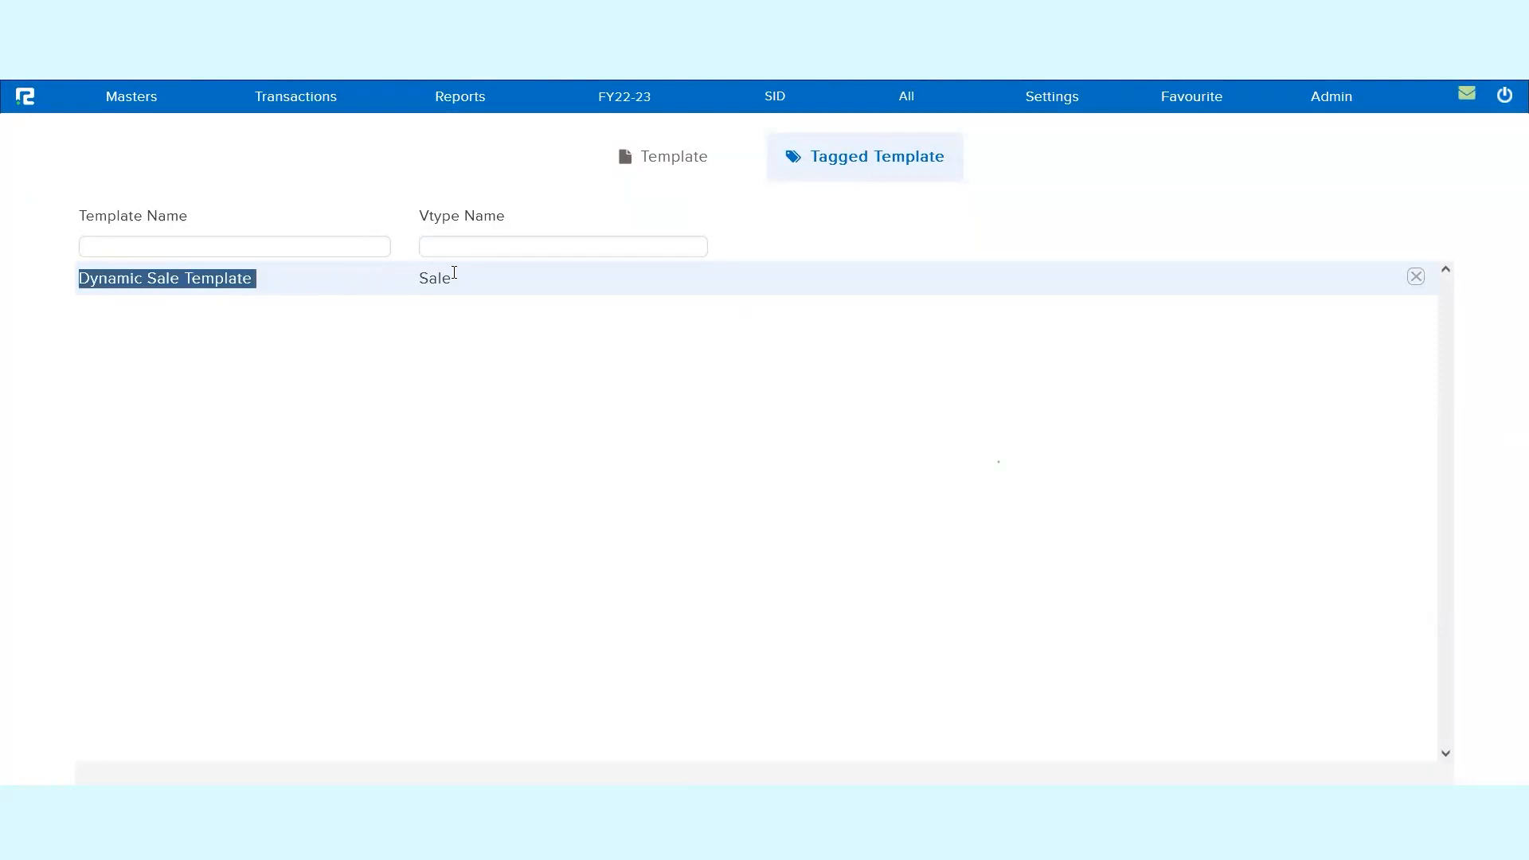
triple_click(472, 217)
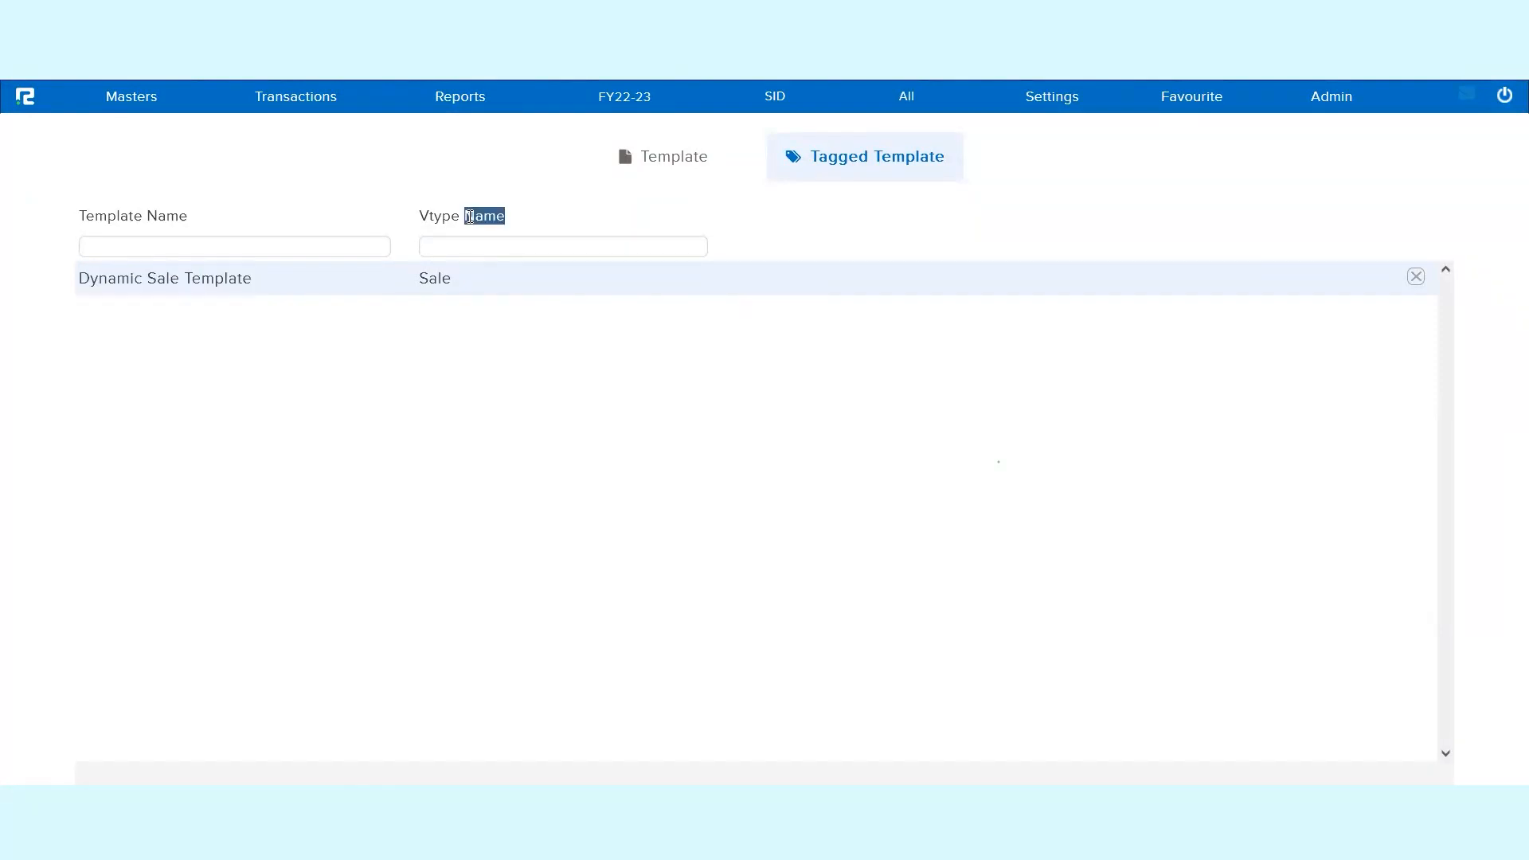
triple_click(436, 286)
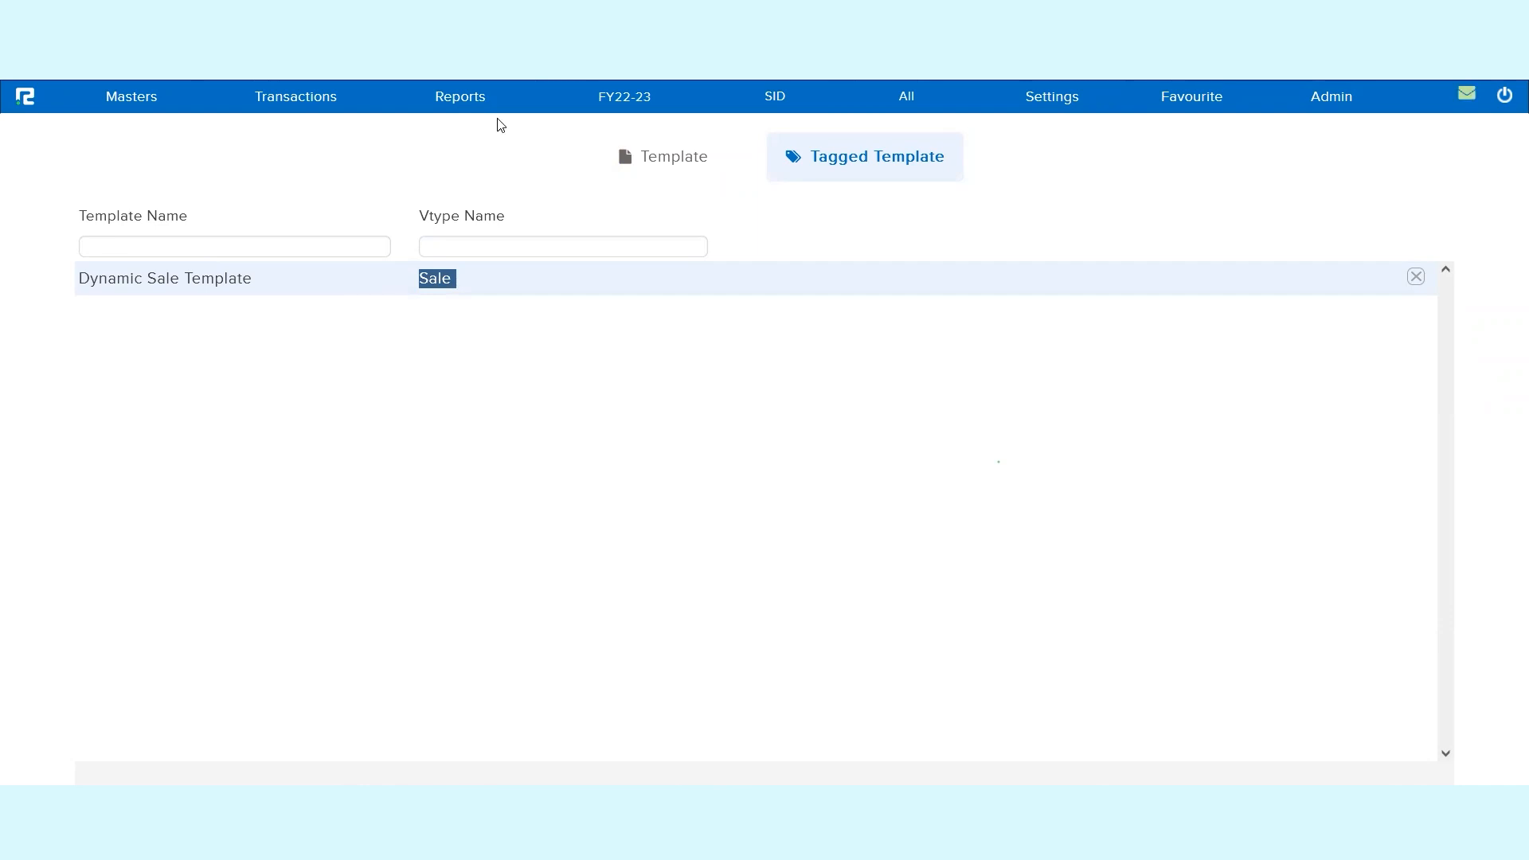
left_click(460, 100)
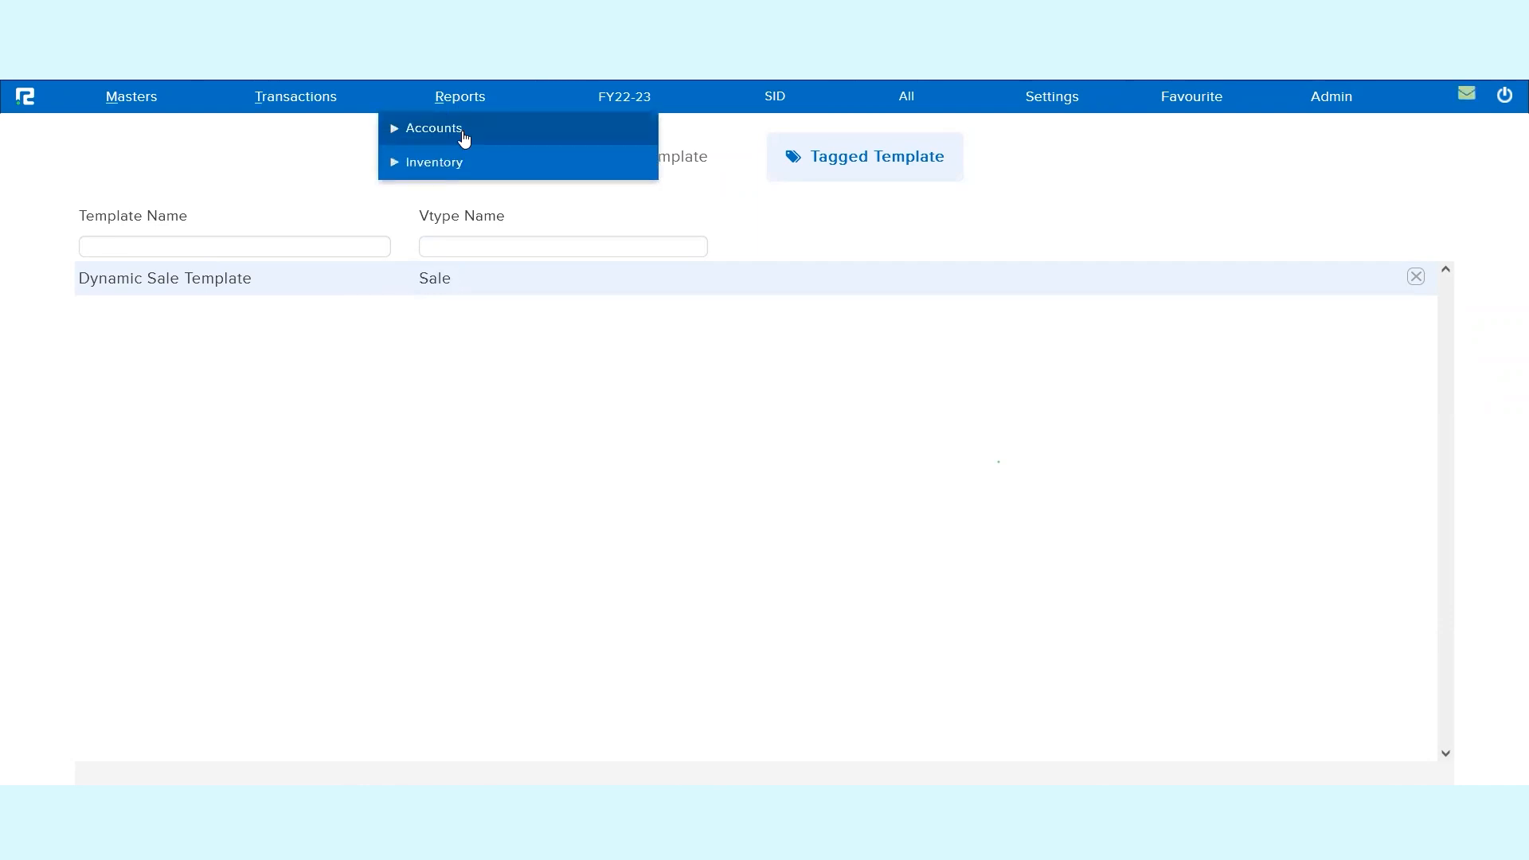
left_click(465, 139)
left_click(454, 199)
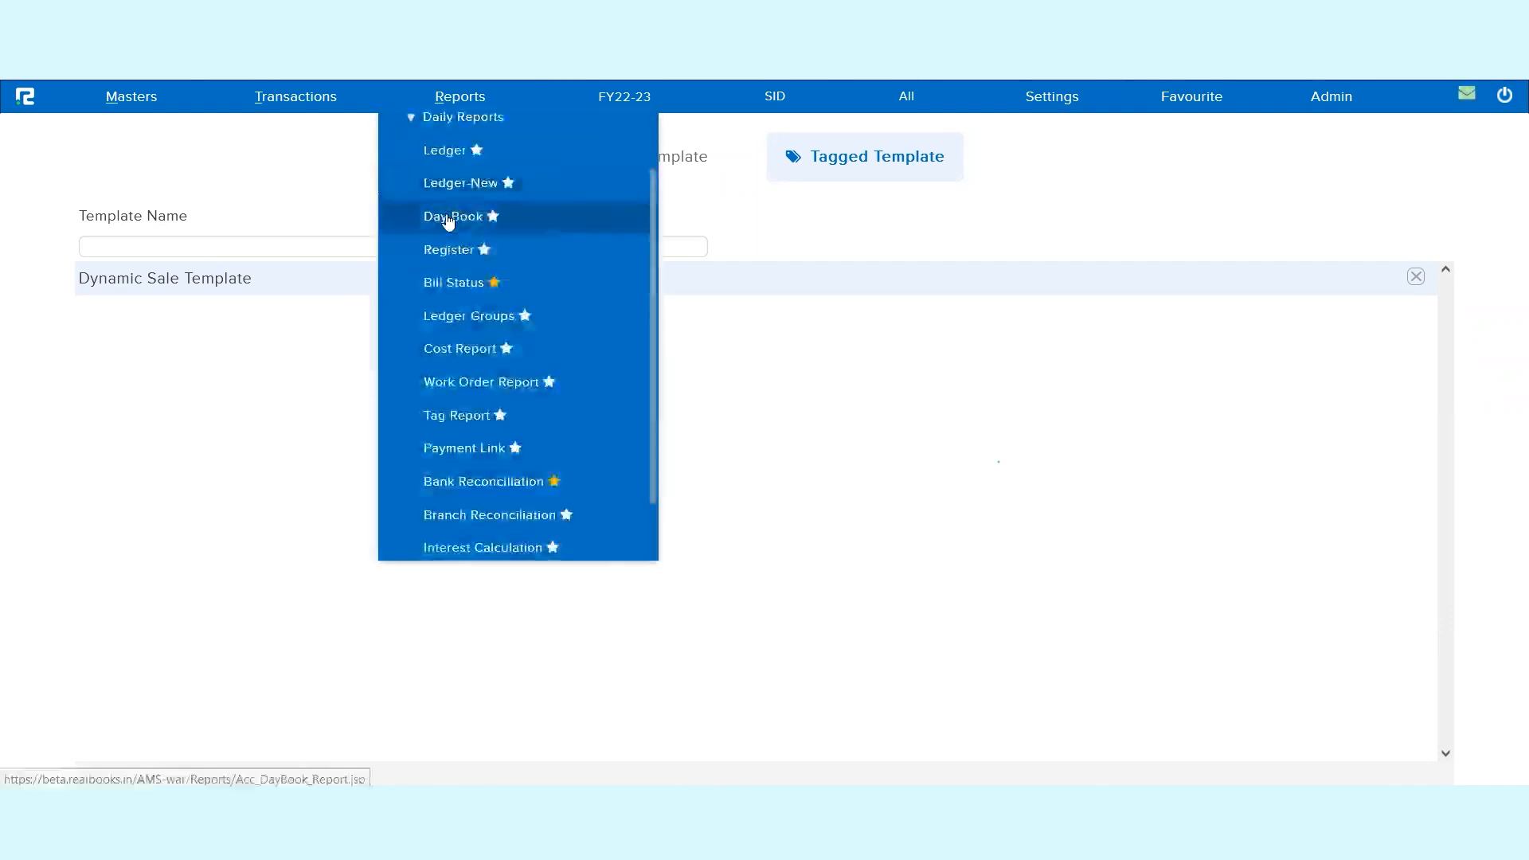
left_click(447, 153)
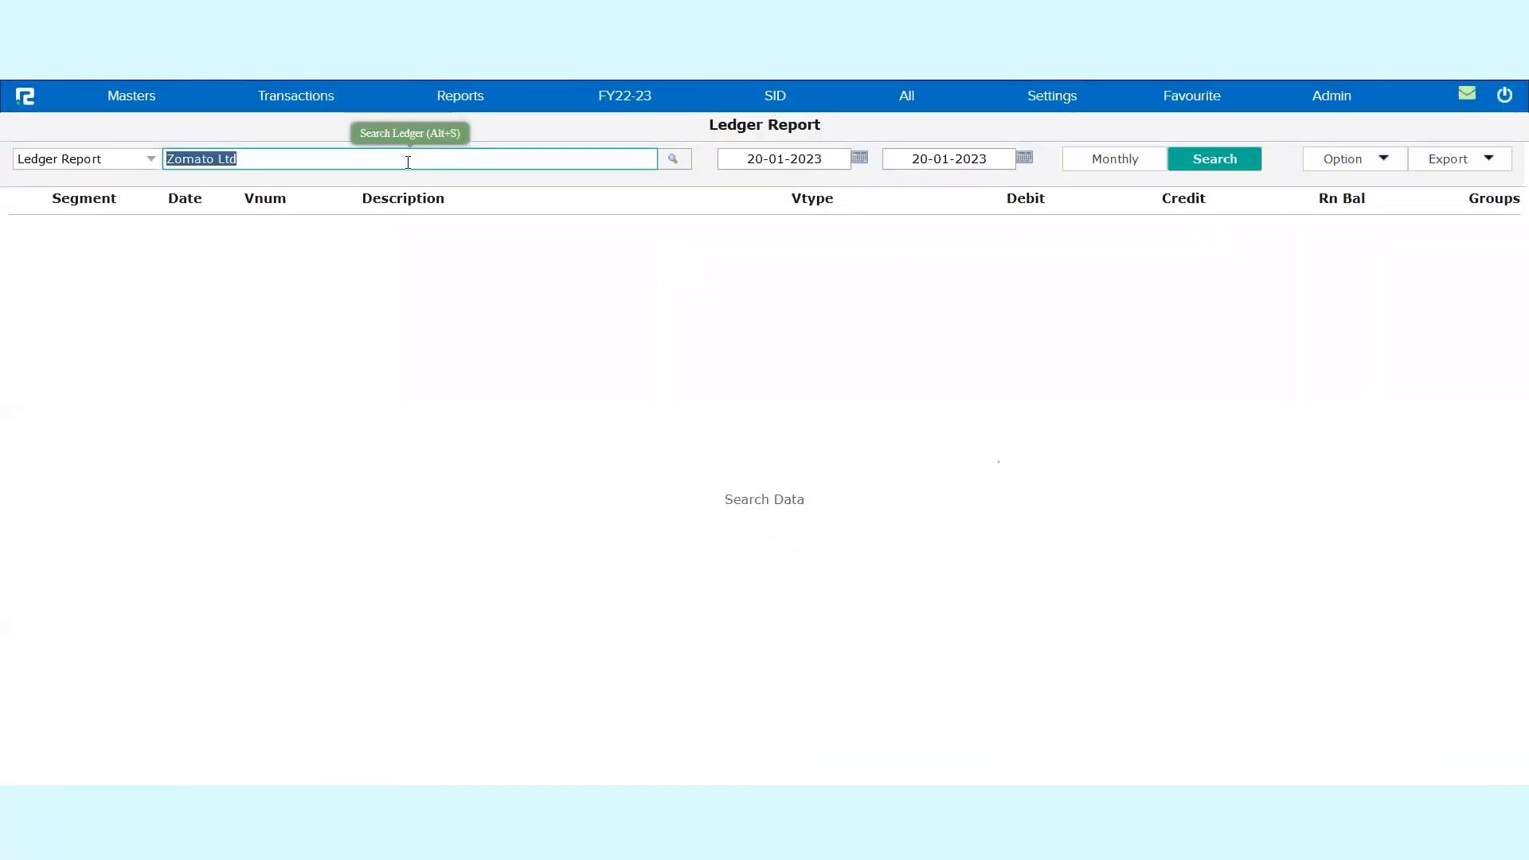
Open the Day Book report from the daily accounts reports and run its search for all voucher types.
left_click_drag(443, 104, 457, 131)
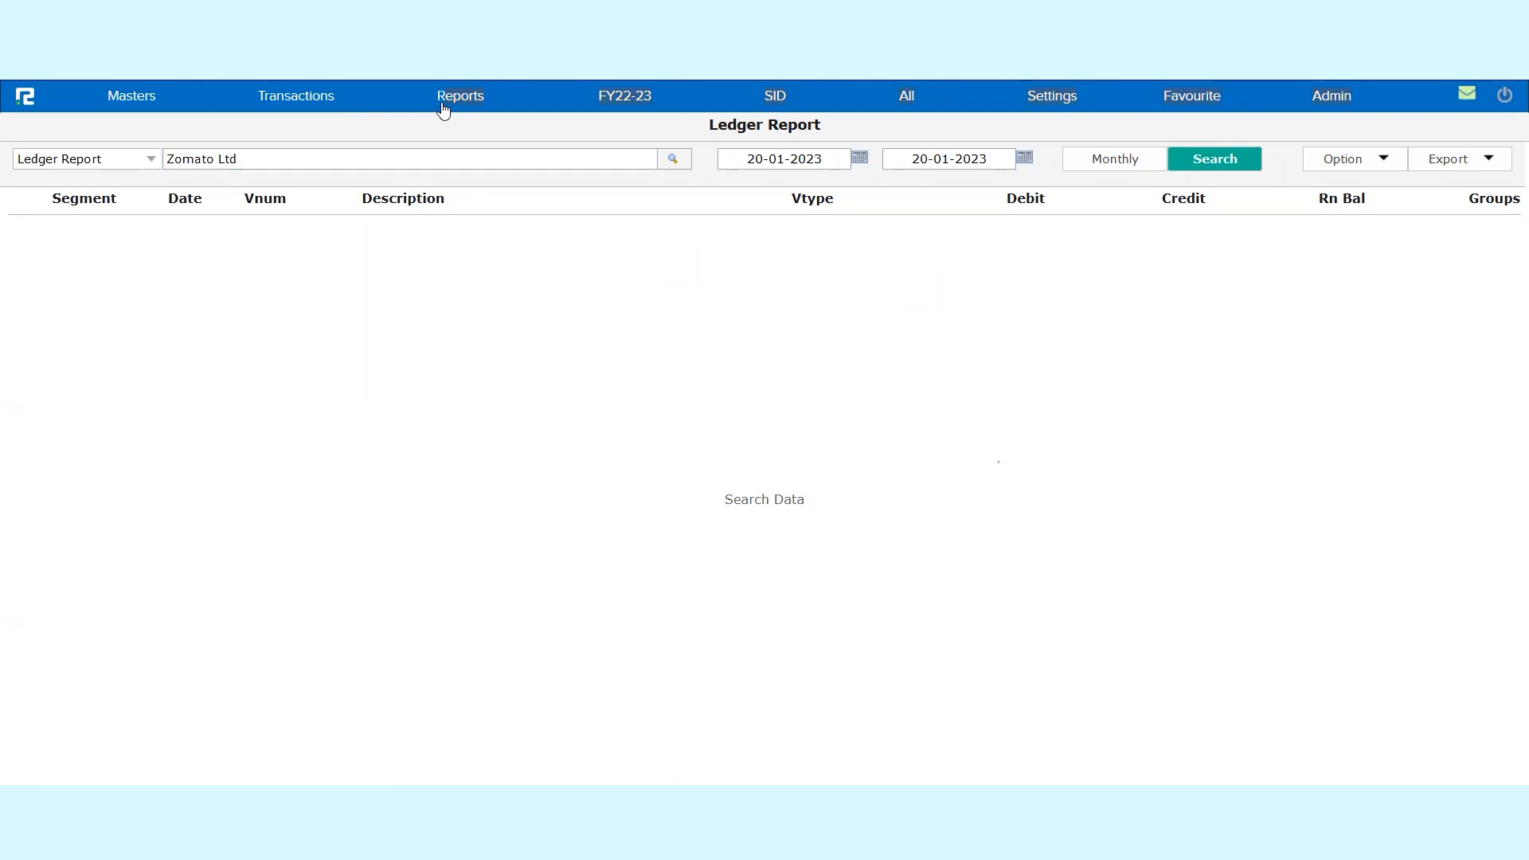
left_click(444, 111)
left_click(447, 129)
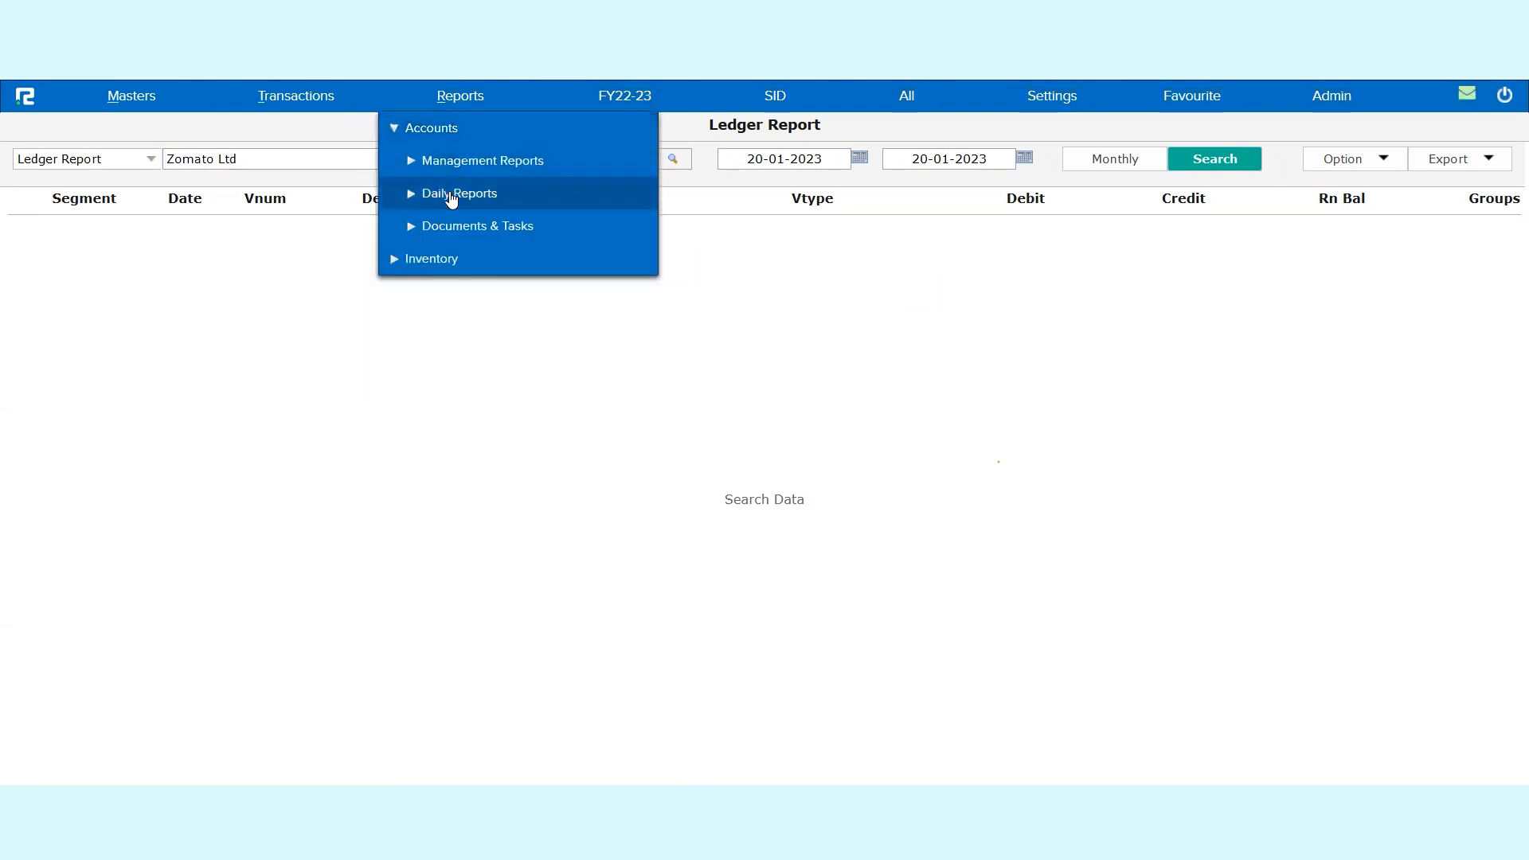
left_click(452, 197)
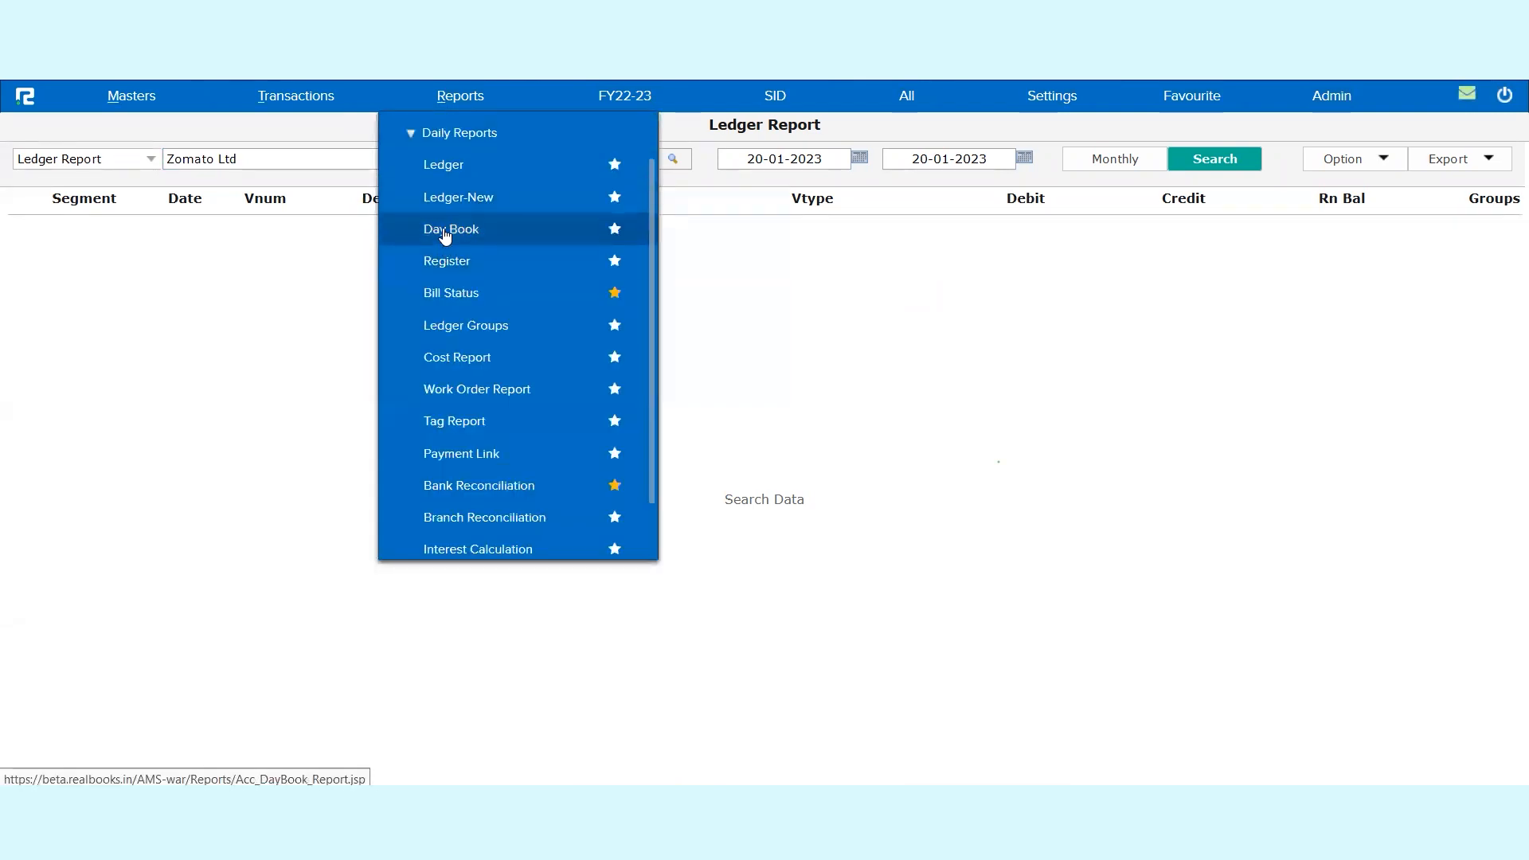
left_click(518, 243)
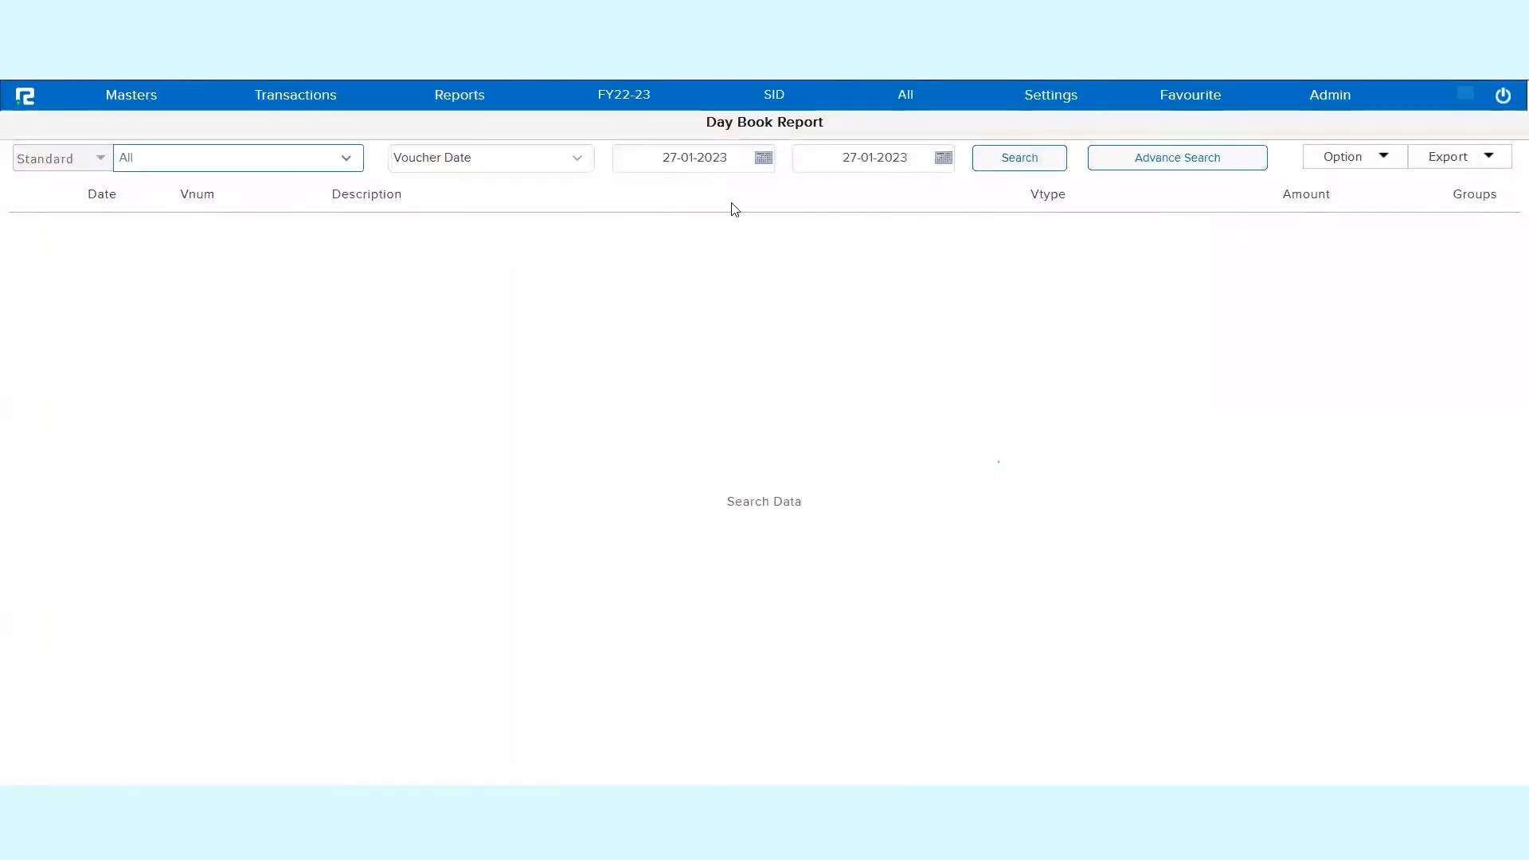
left_click(1024, 161)
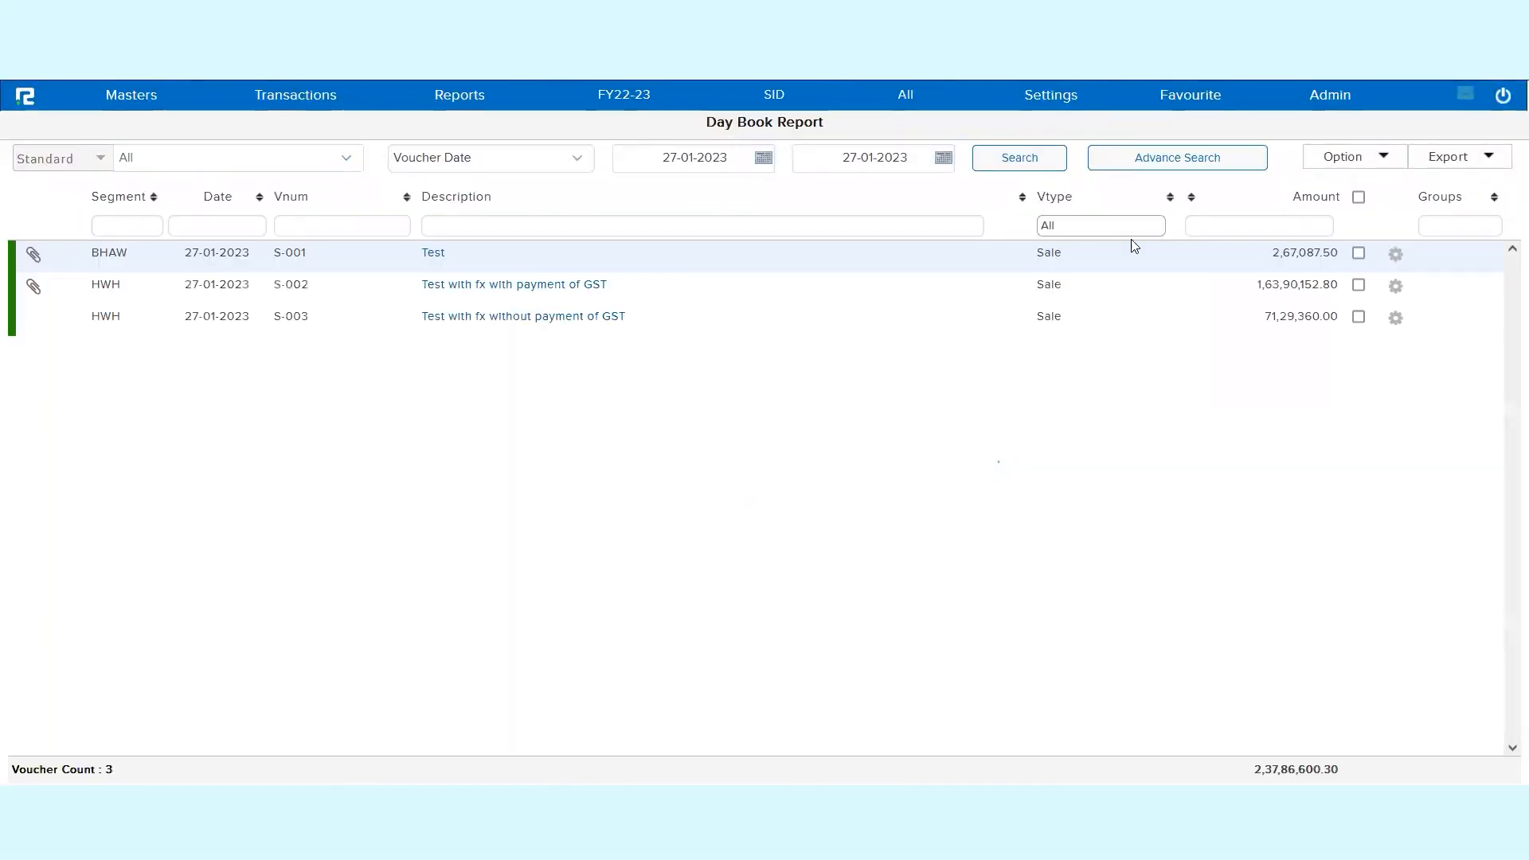
Open sale voucher S-001, review its general, item, tax and accounts details, and close it without changes.
left_click(1141, 265)
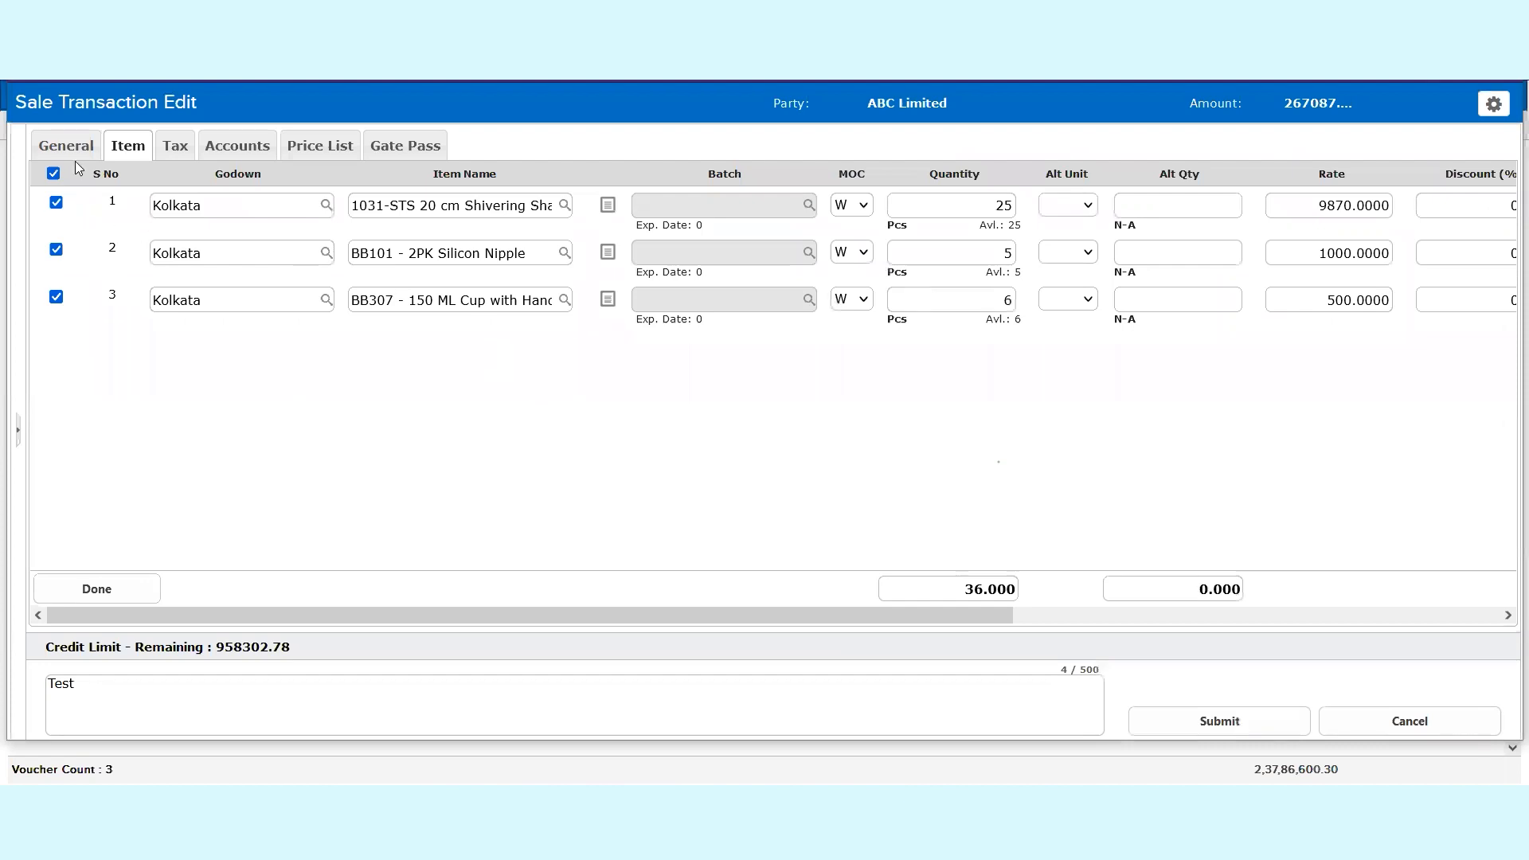
left_click(68, 146)
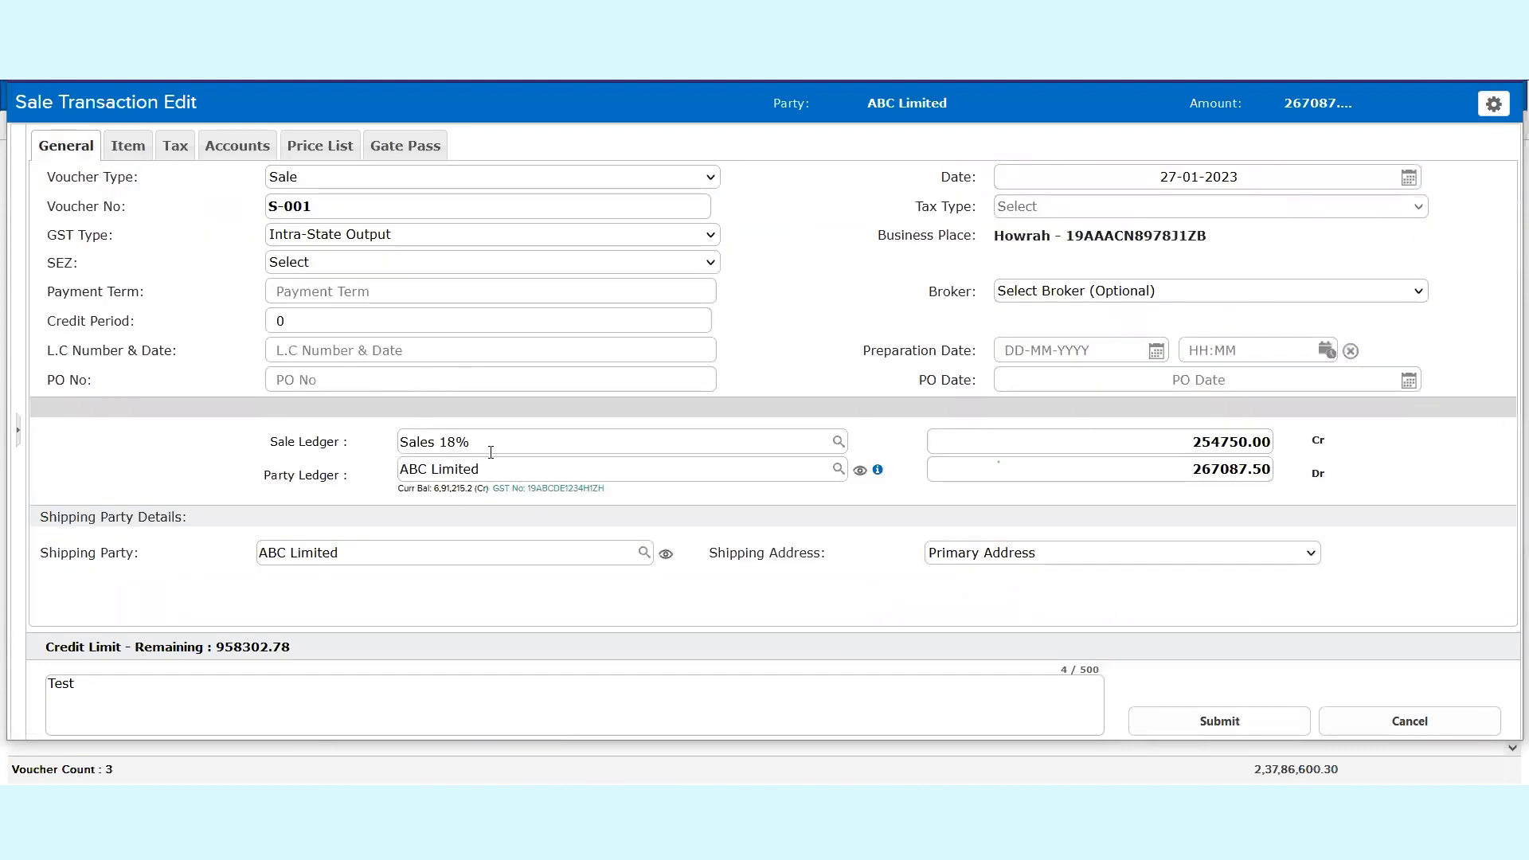
left_click(143, 145)
scroll(597, 348, "right", 5)
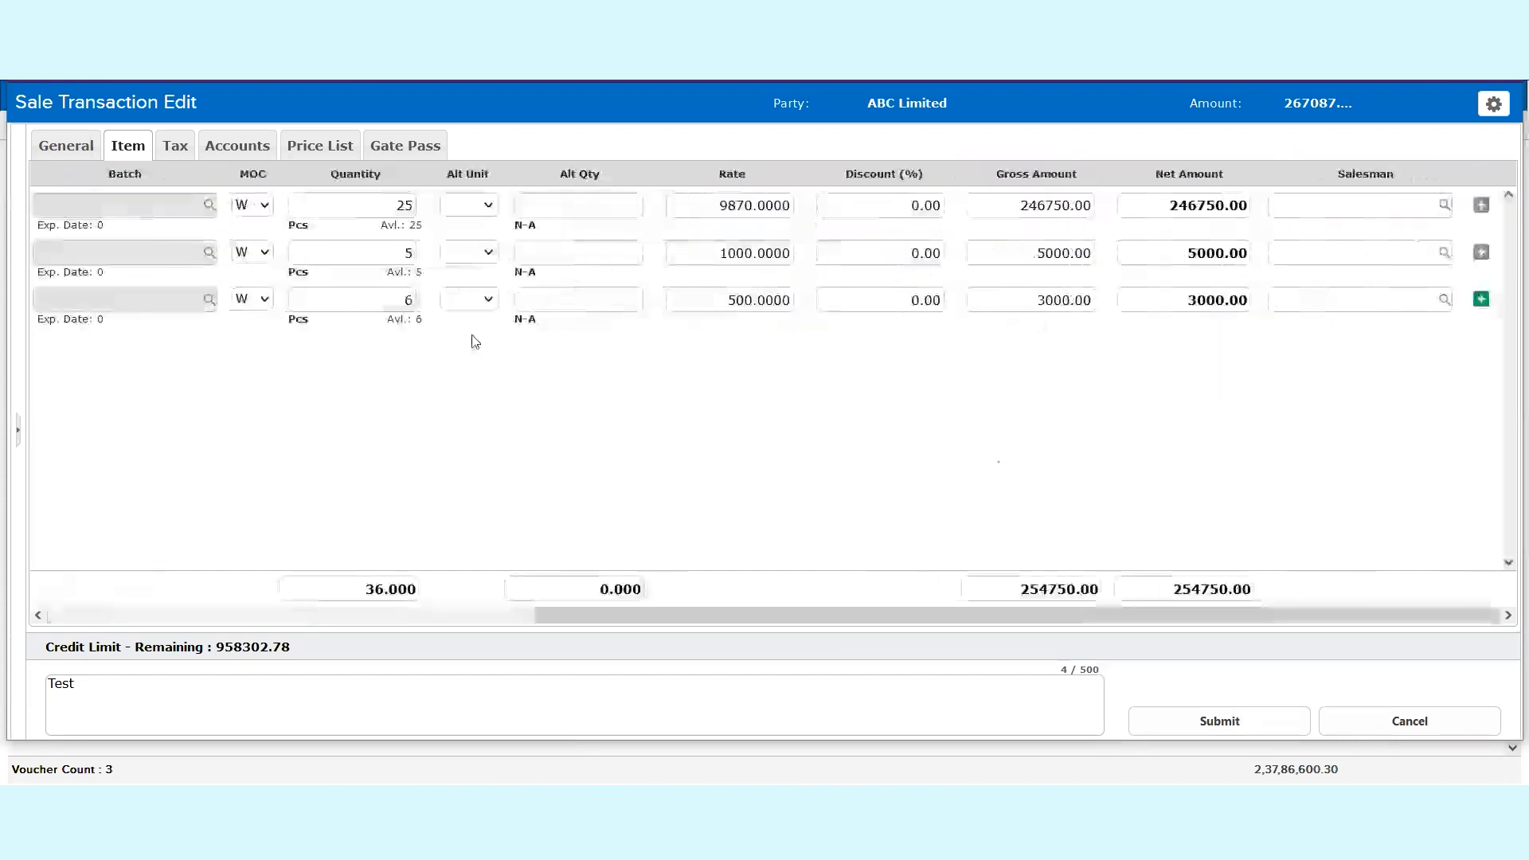
left_click(174, 146)
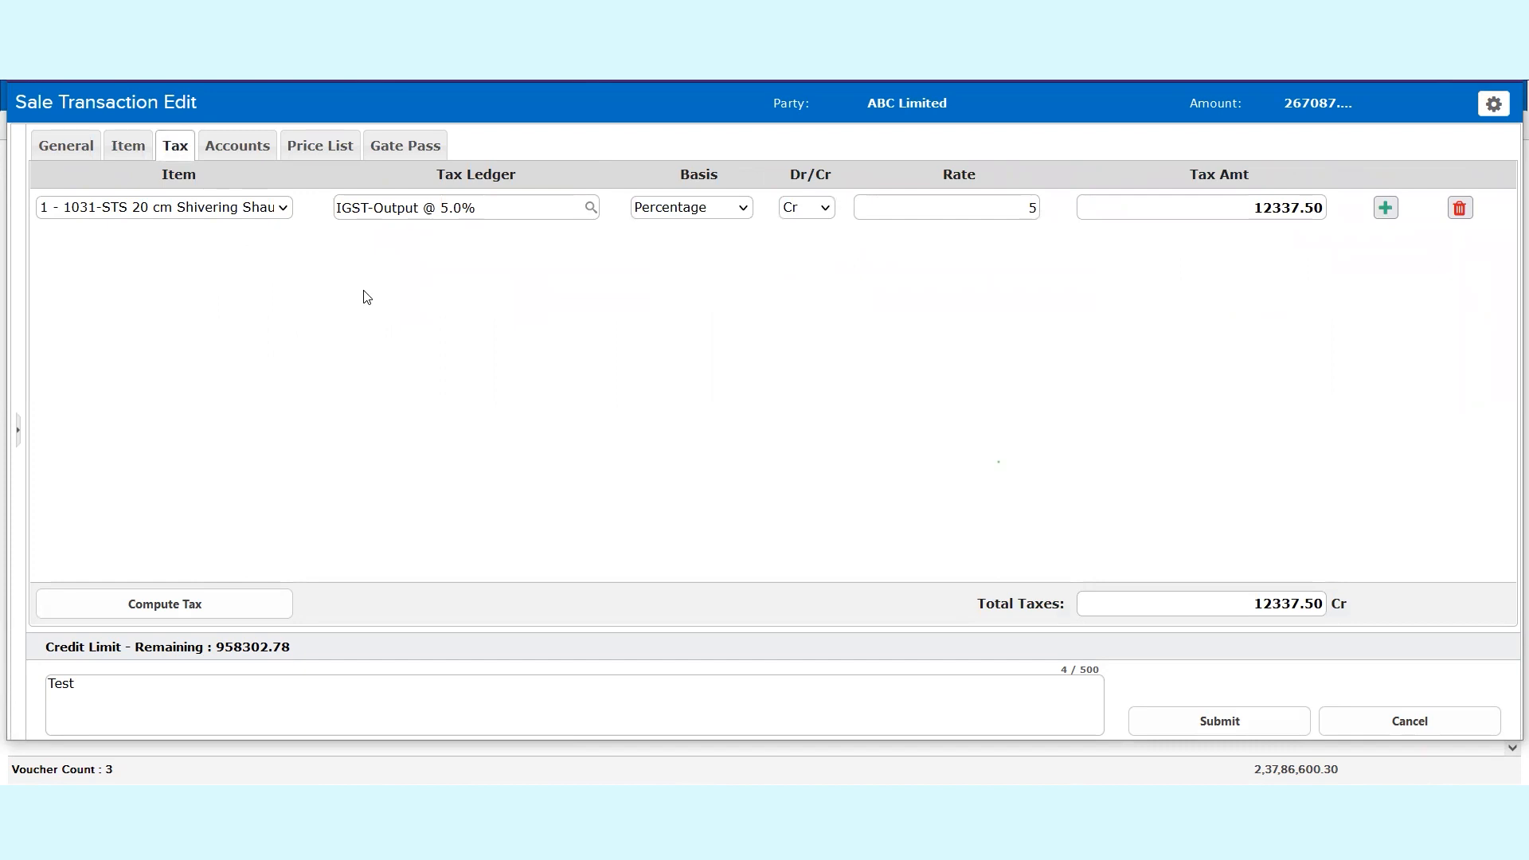
left_click(238, 143)
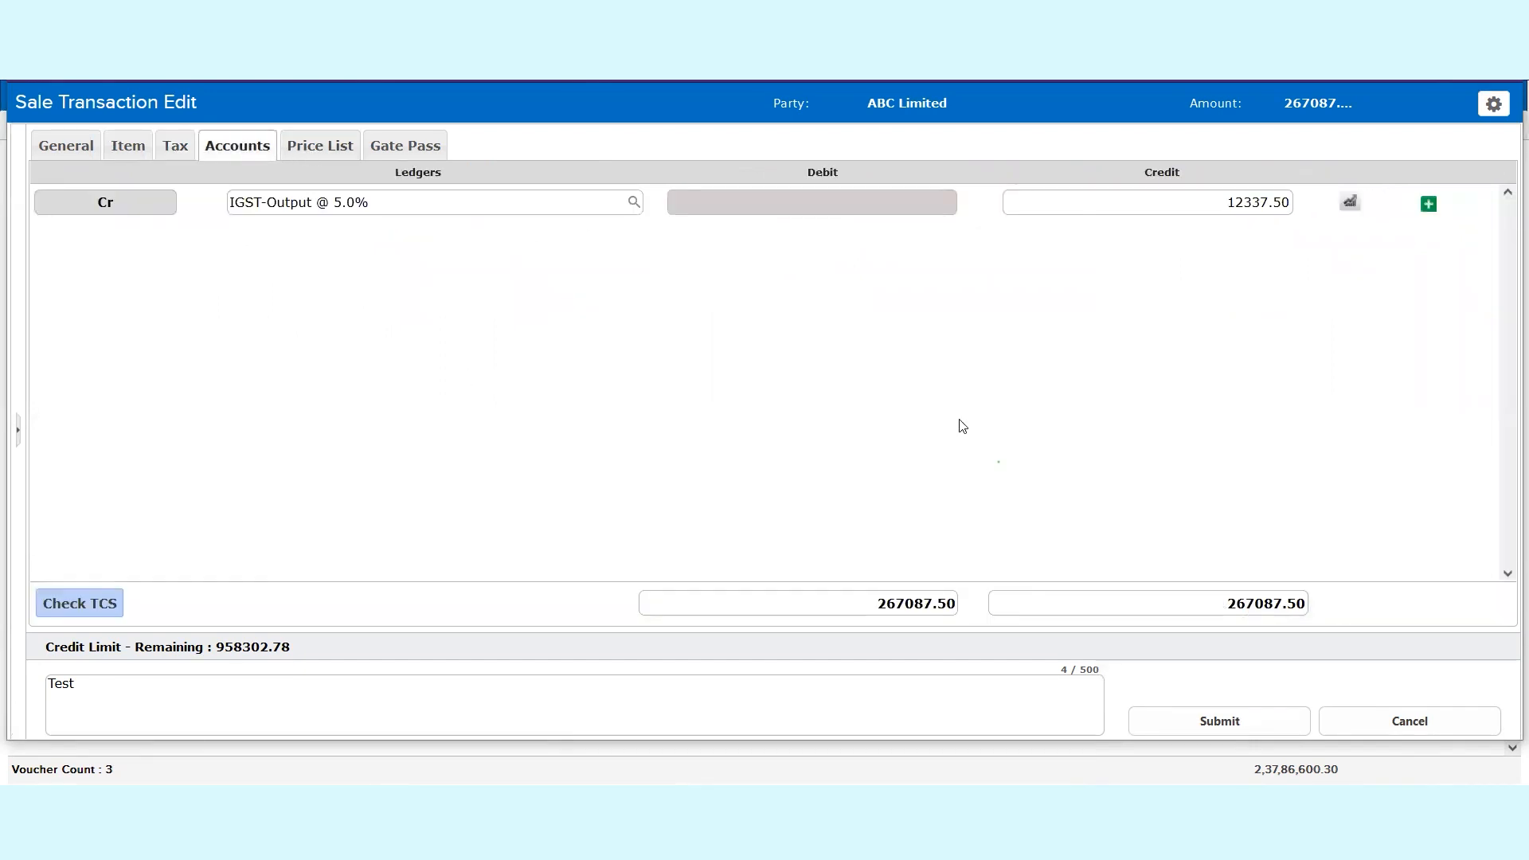
key("Escape")
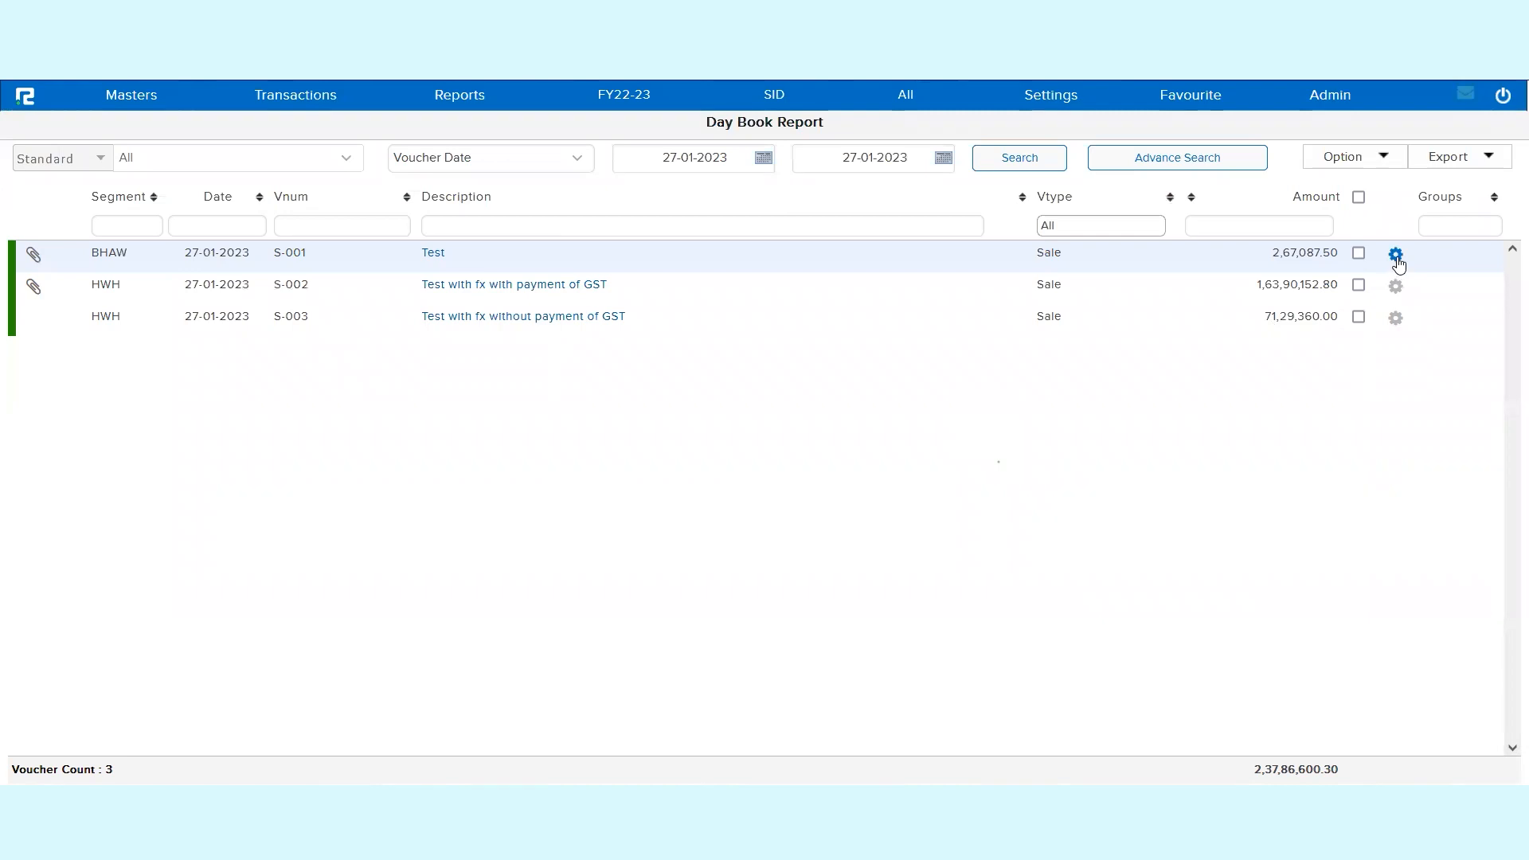
Start generating an invoice for sale voucher S-001 and keep Dynamic Sale Template as its template.
left_click(1396, 256)
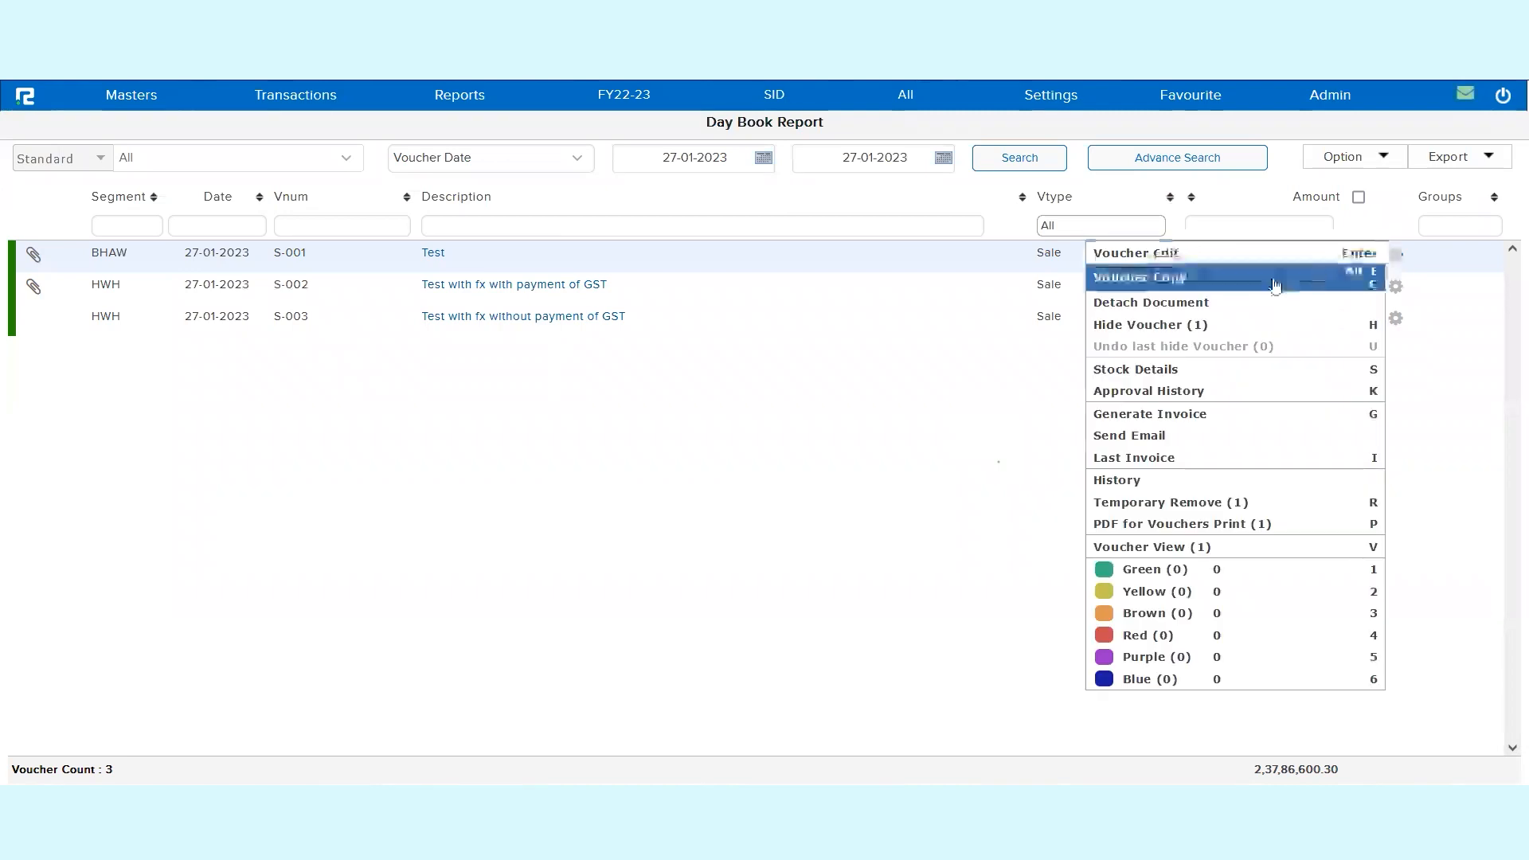
left_click(1134, 414)
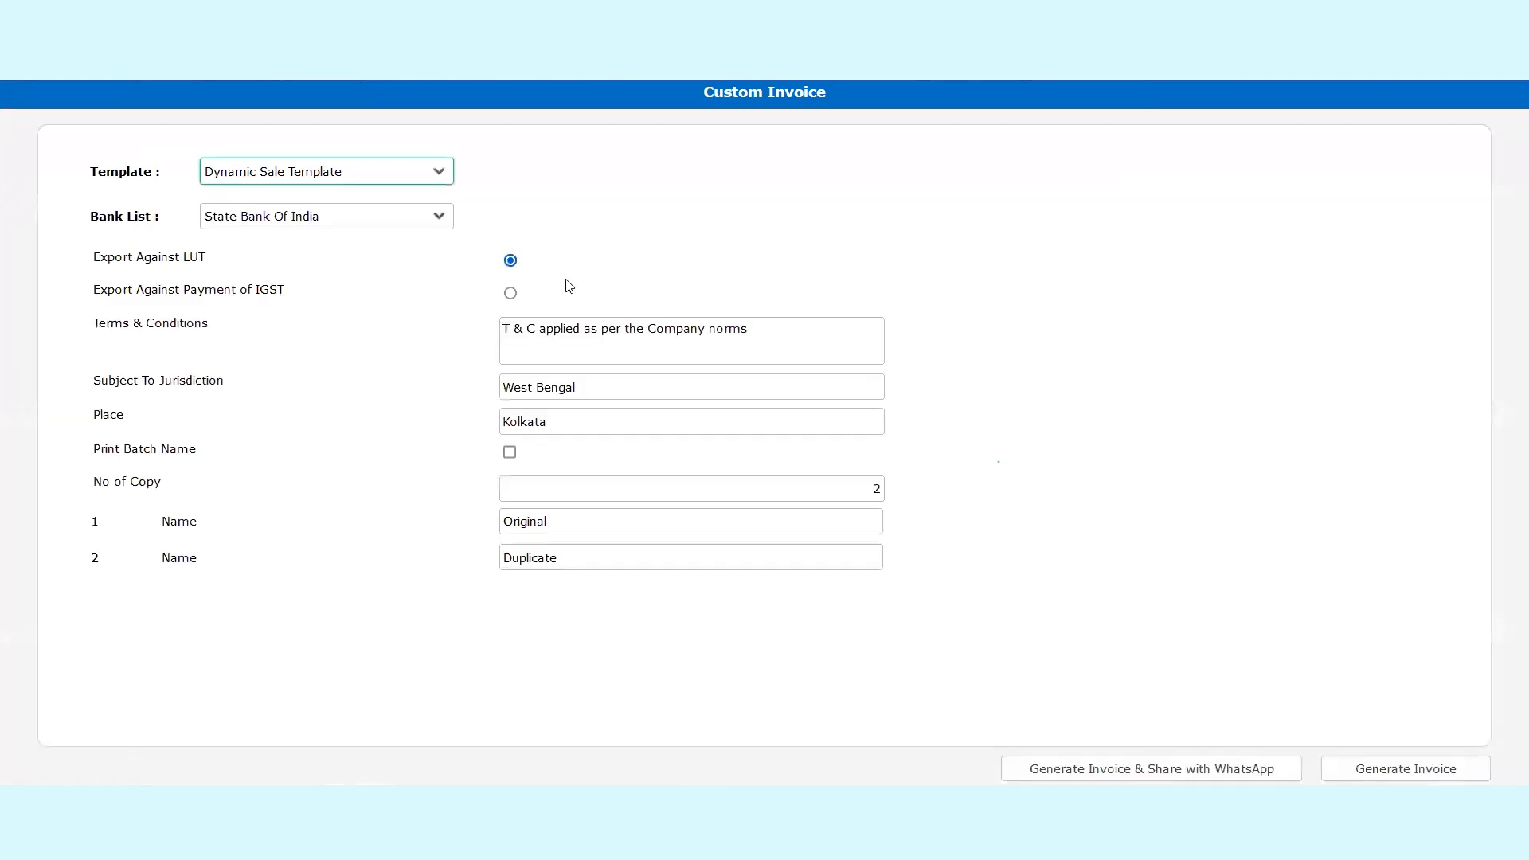
left_click(429, 182)
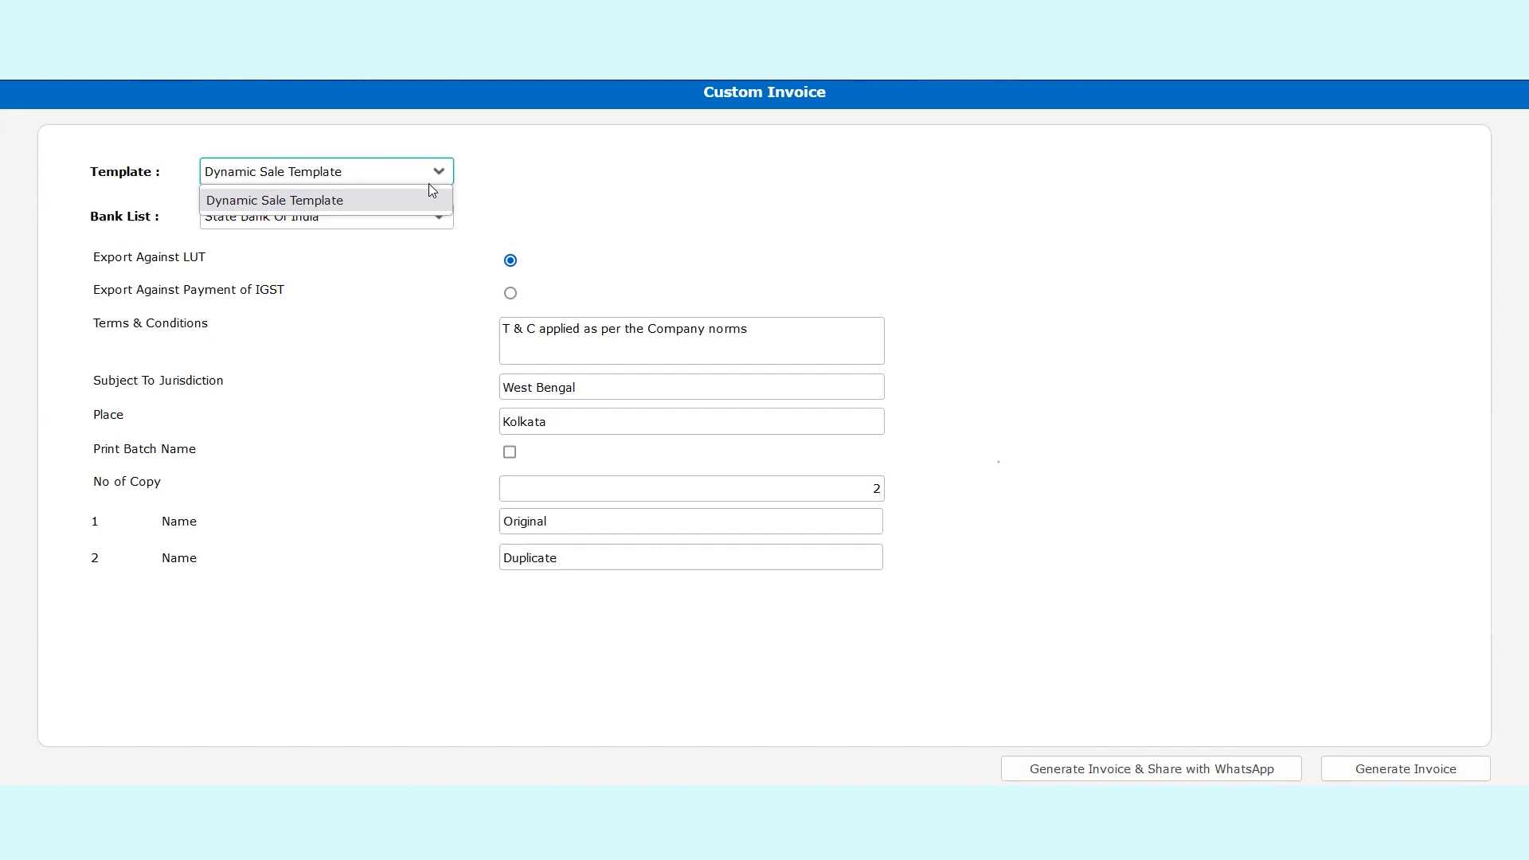
left_click(625, 222)
Review the custom invoice's export options, terms and conditions, jurisdiction, place, number of copies and copy names.
double_click(191, 289)
triple_click(148, 294)
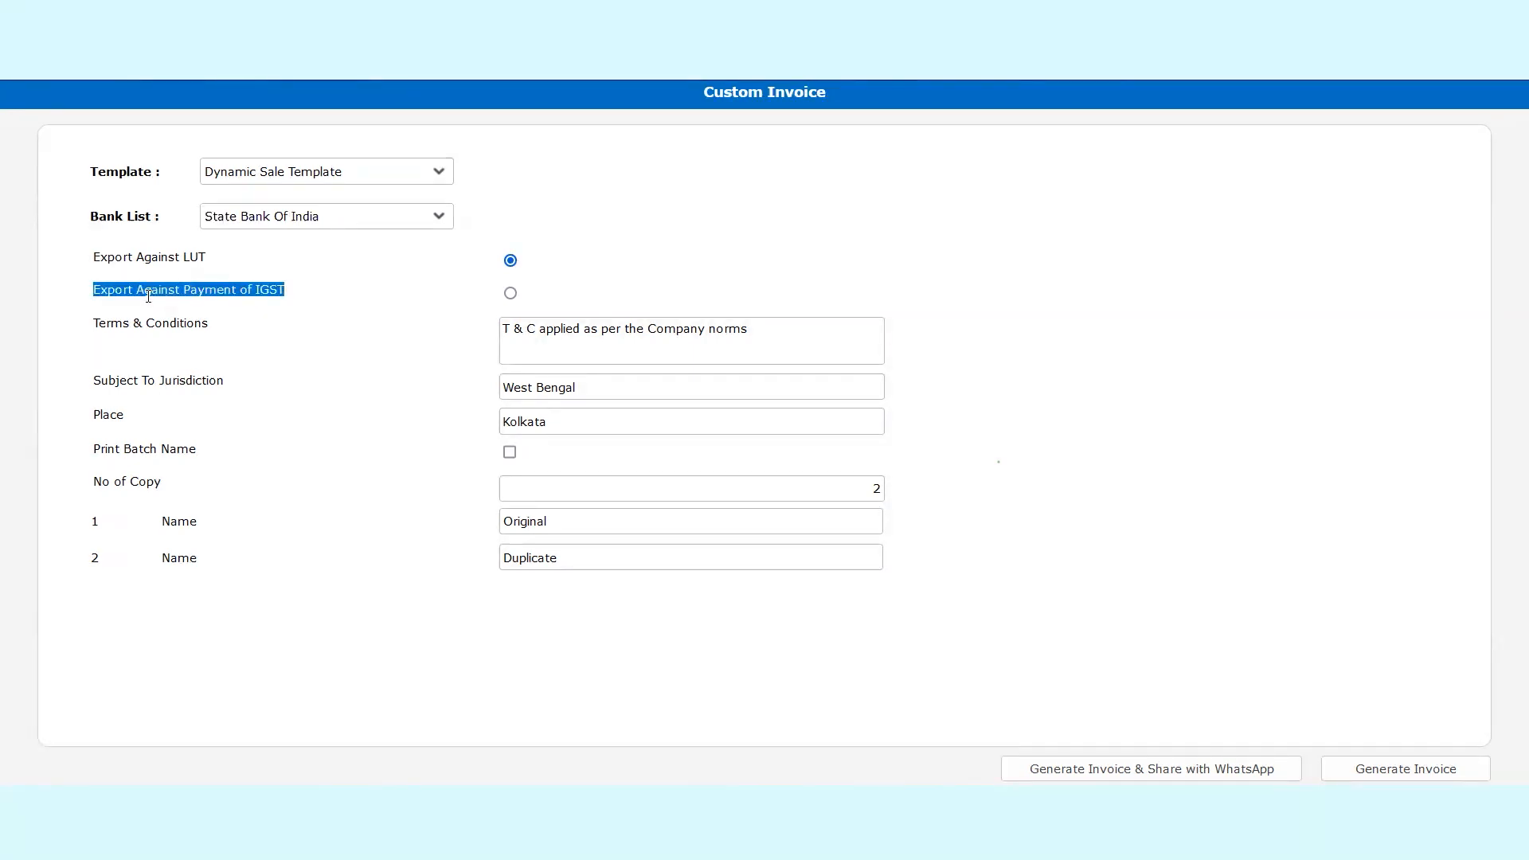
triple_click(147, 325)
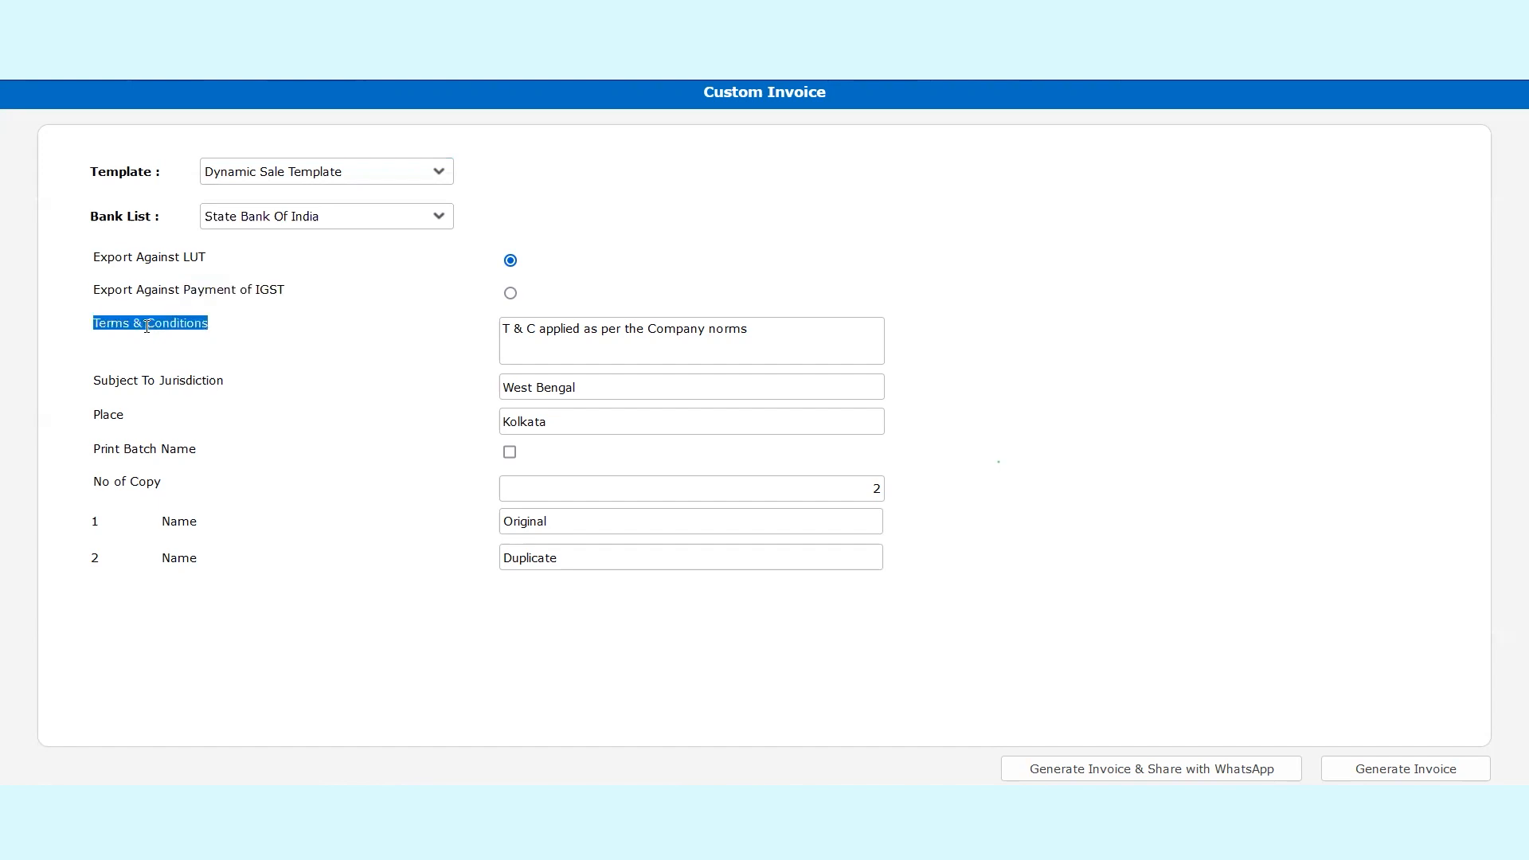
triple_click(163, 398)
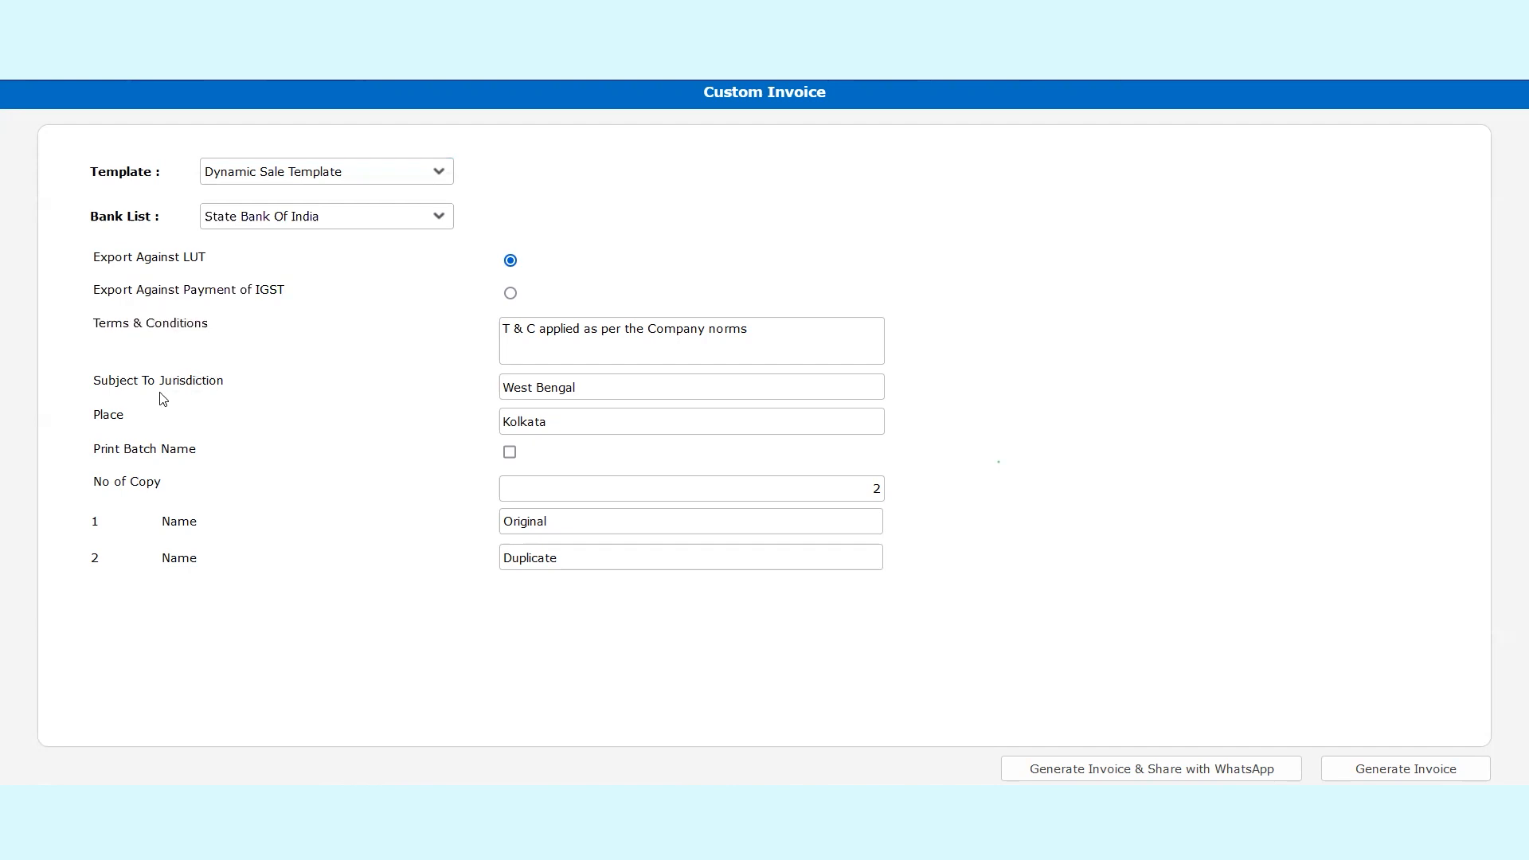
triple_click(114, 420)
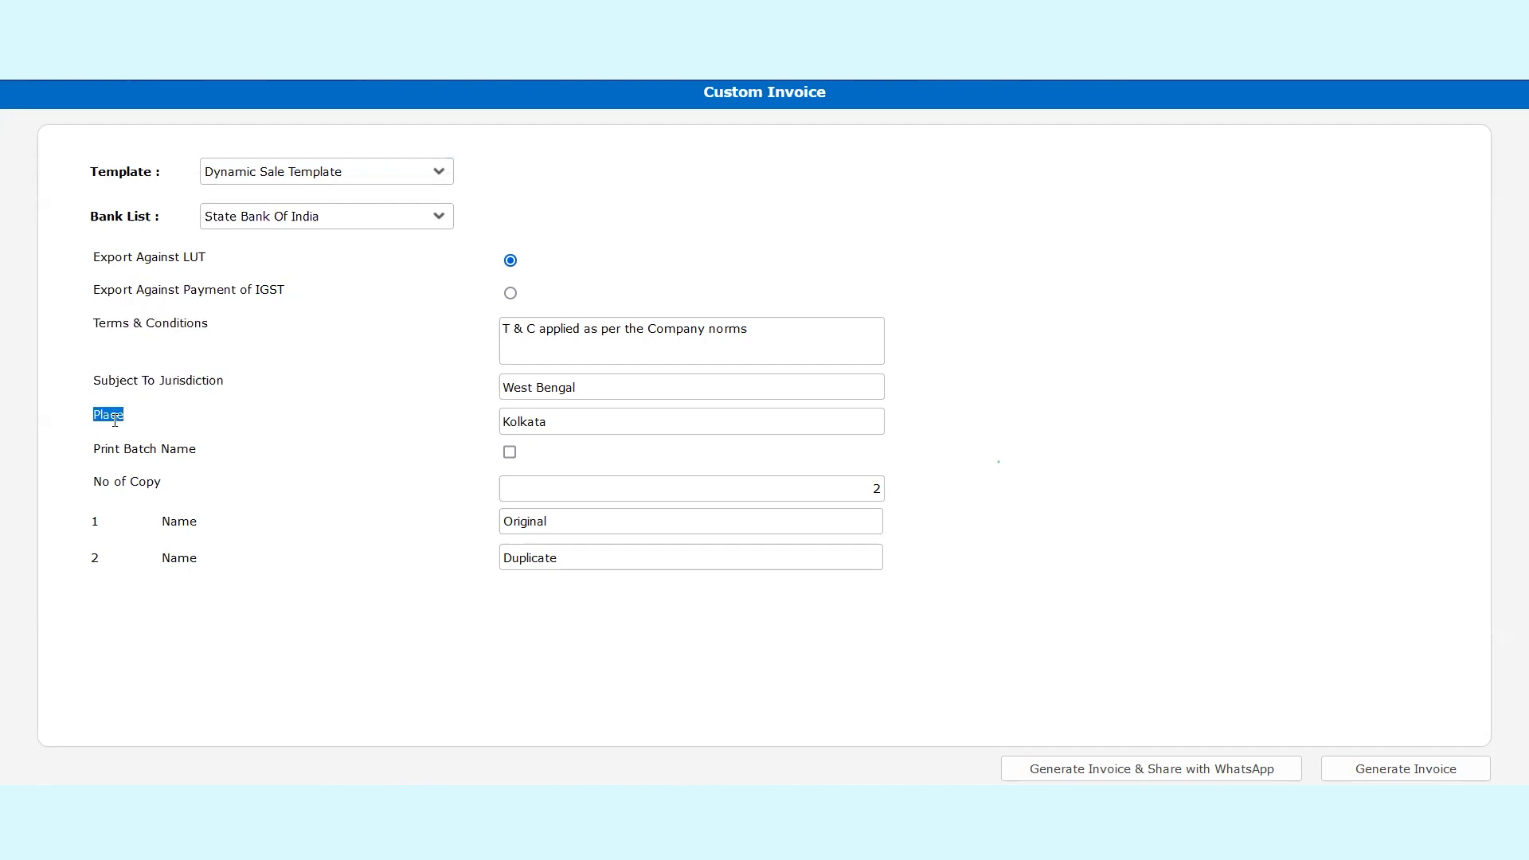
triple_click(560, 430)
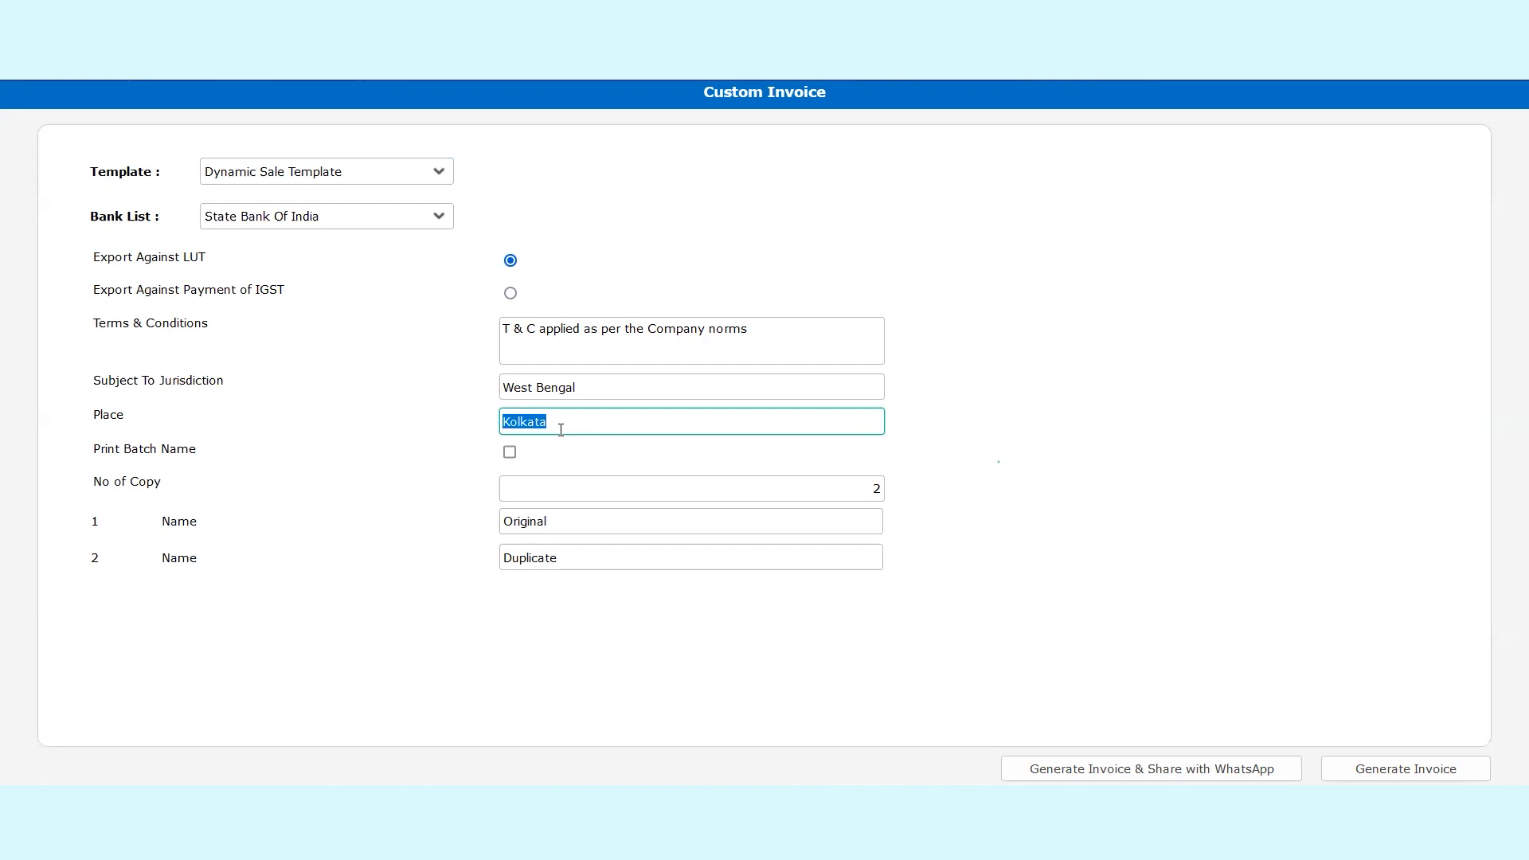
triple_click(123, 482)
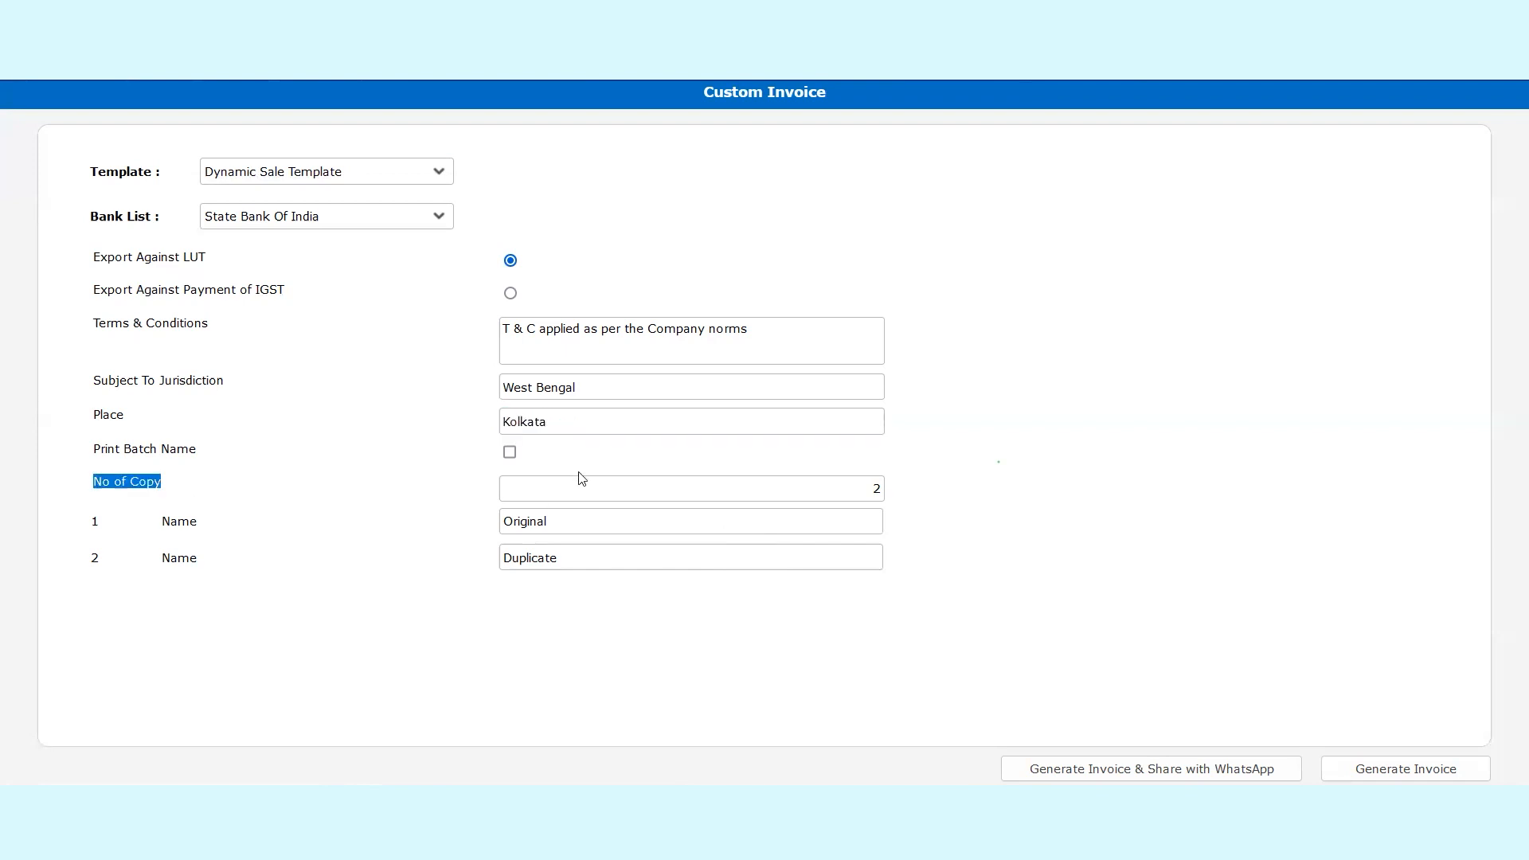
left_click(875, 493)
left_click(698, 521)
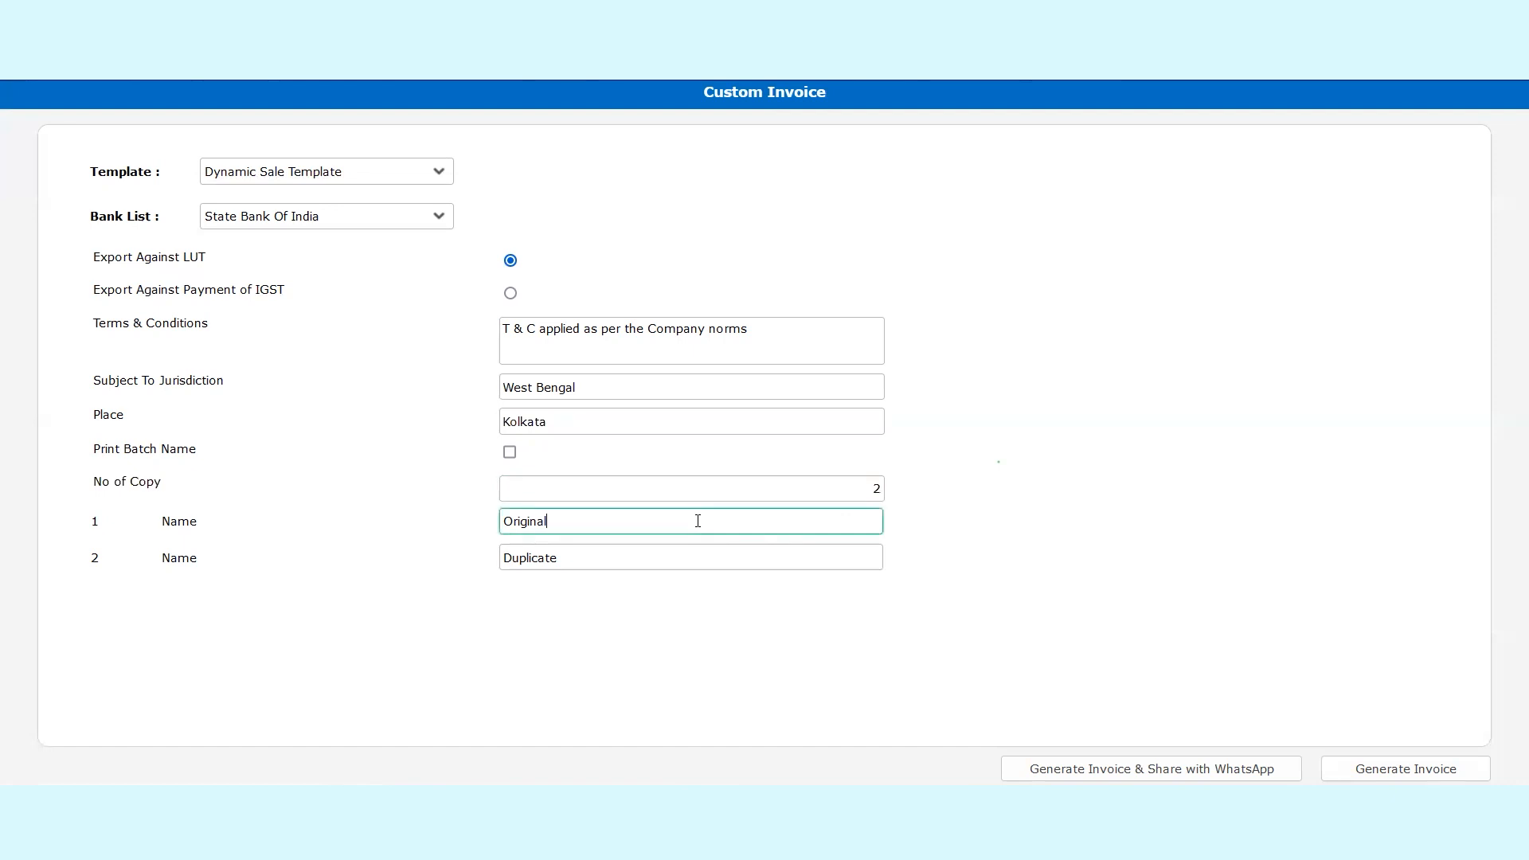
left_click(712, 558)
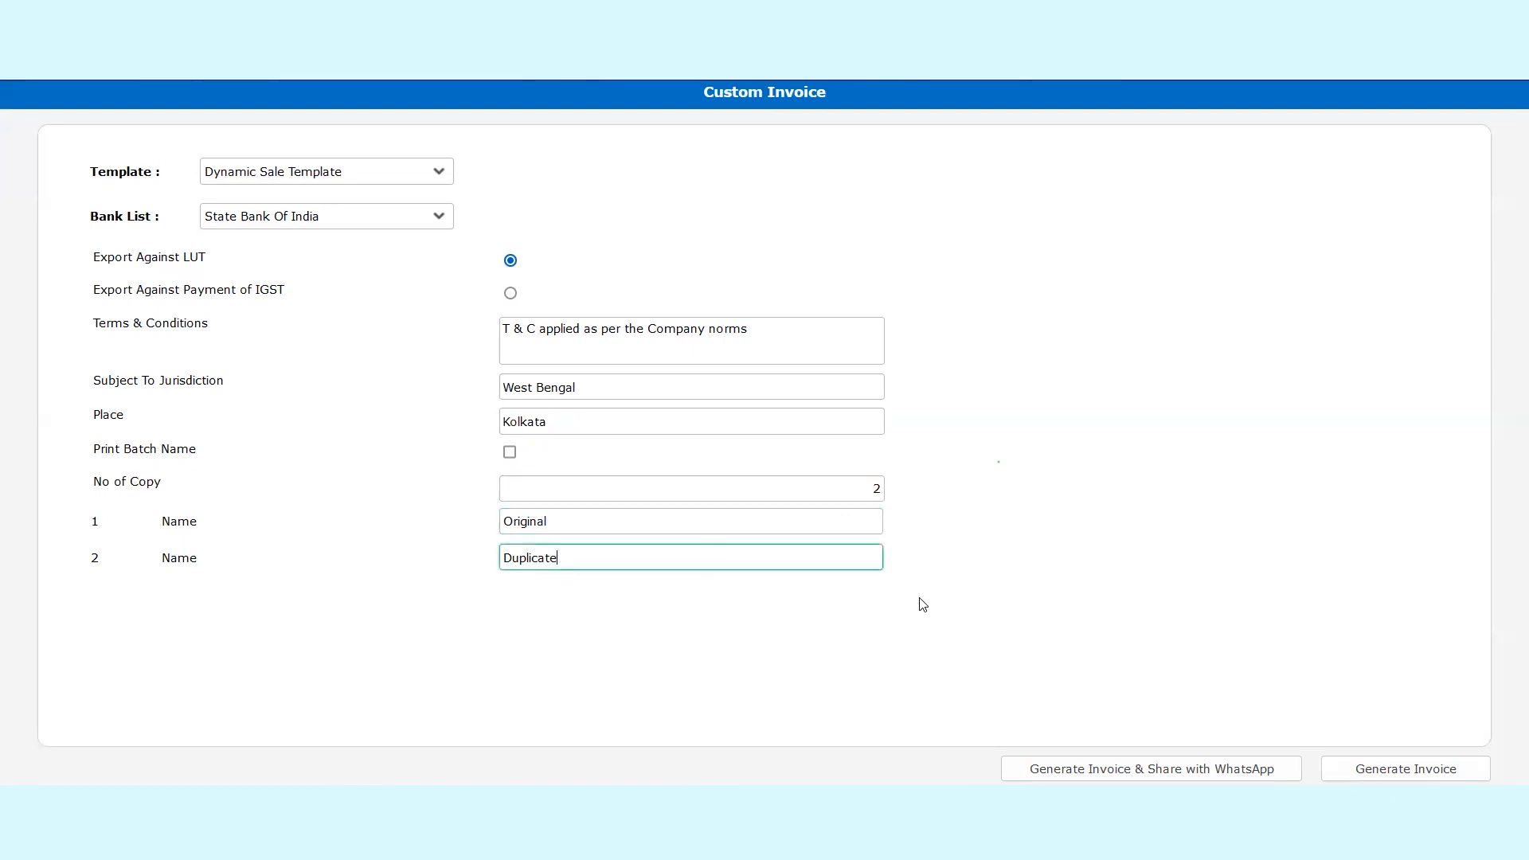
Generate the invoice PDF for voucher S-001 and look through its items, tax summary, bank details and terms.
left_click(1427, 775)
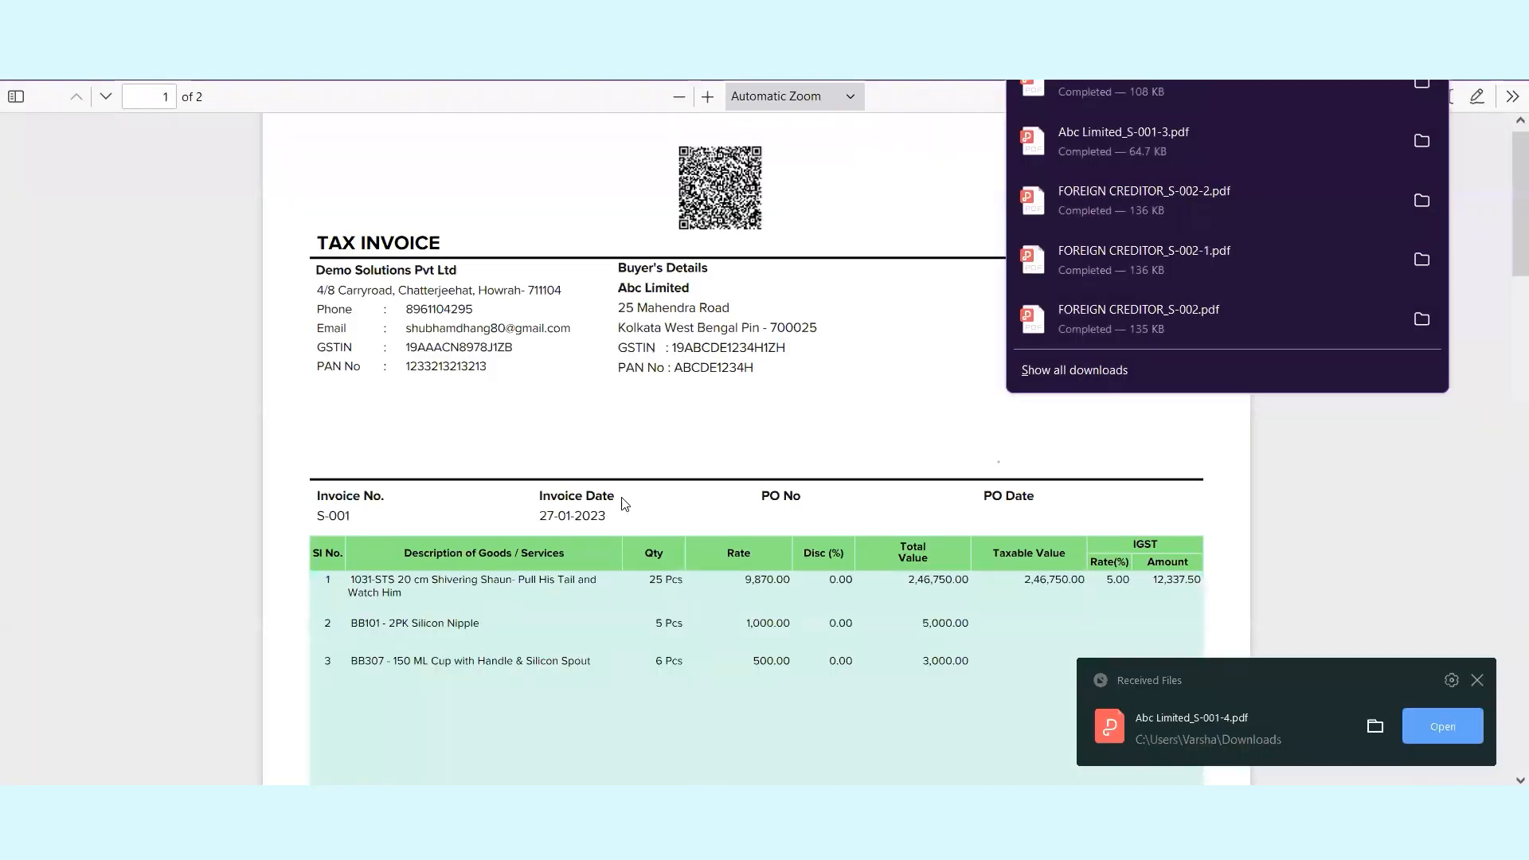
left_click(622, 499)
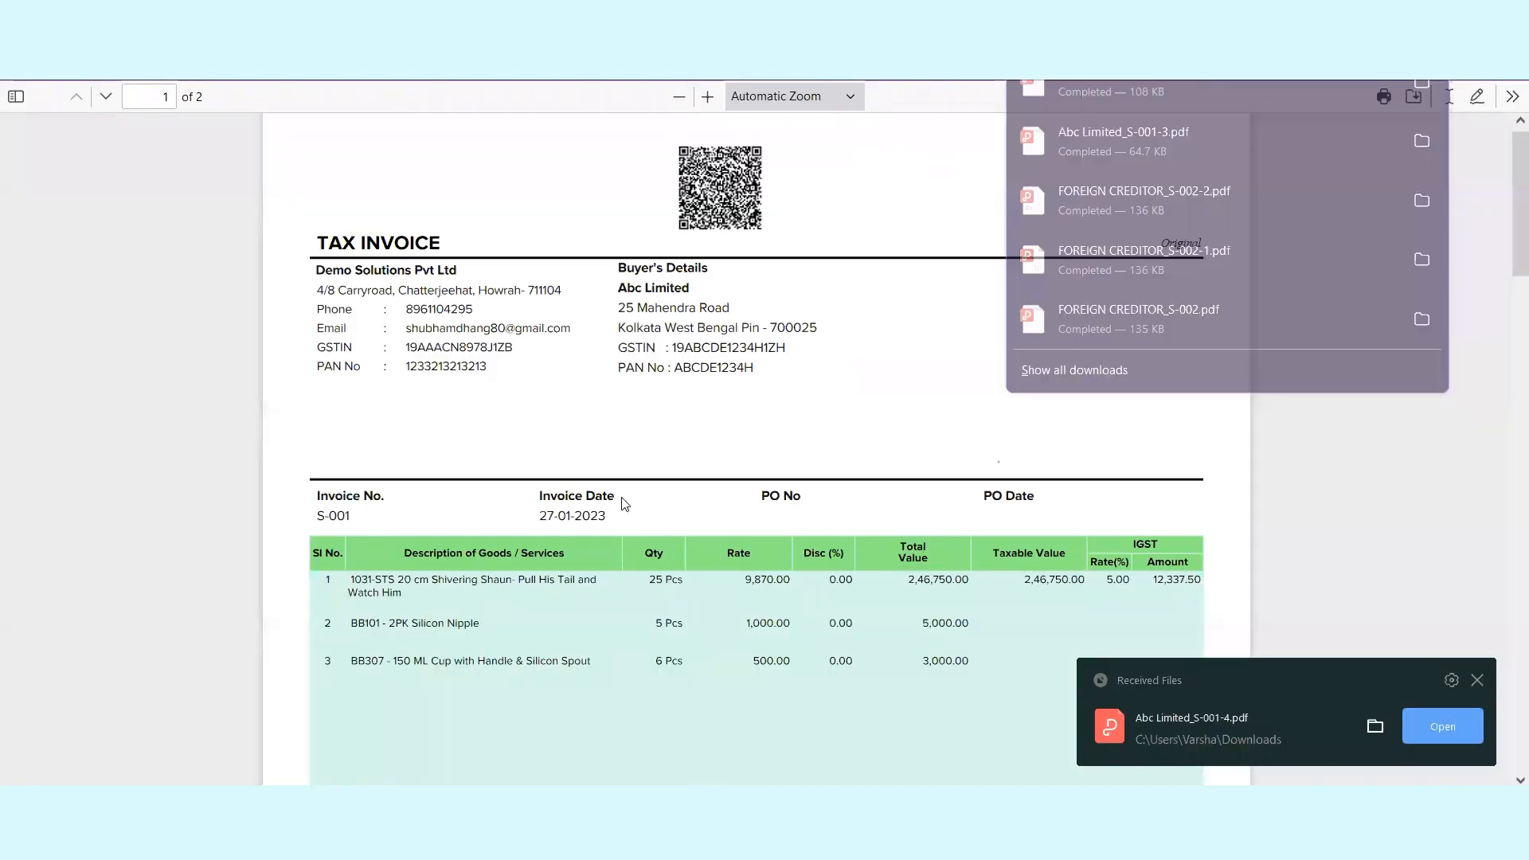
scroll(575, 580, "down", 1)
scroll(598, 566, "down", 1)
scroll(599, 566, "up", 1)
scroll(599, 572, "down", 4)
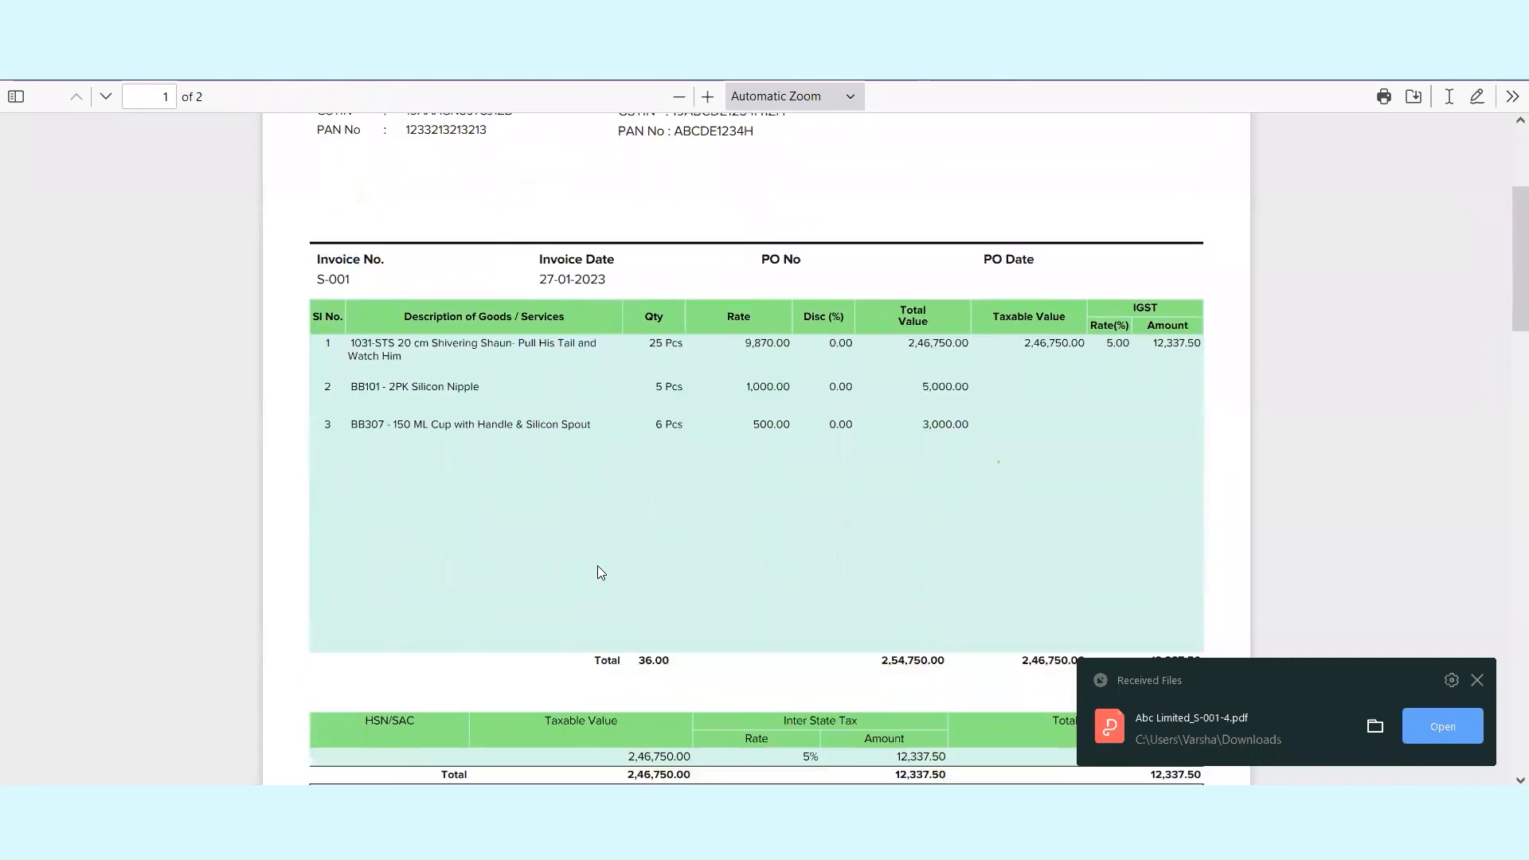
scroll(599, 571, "down", 1)
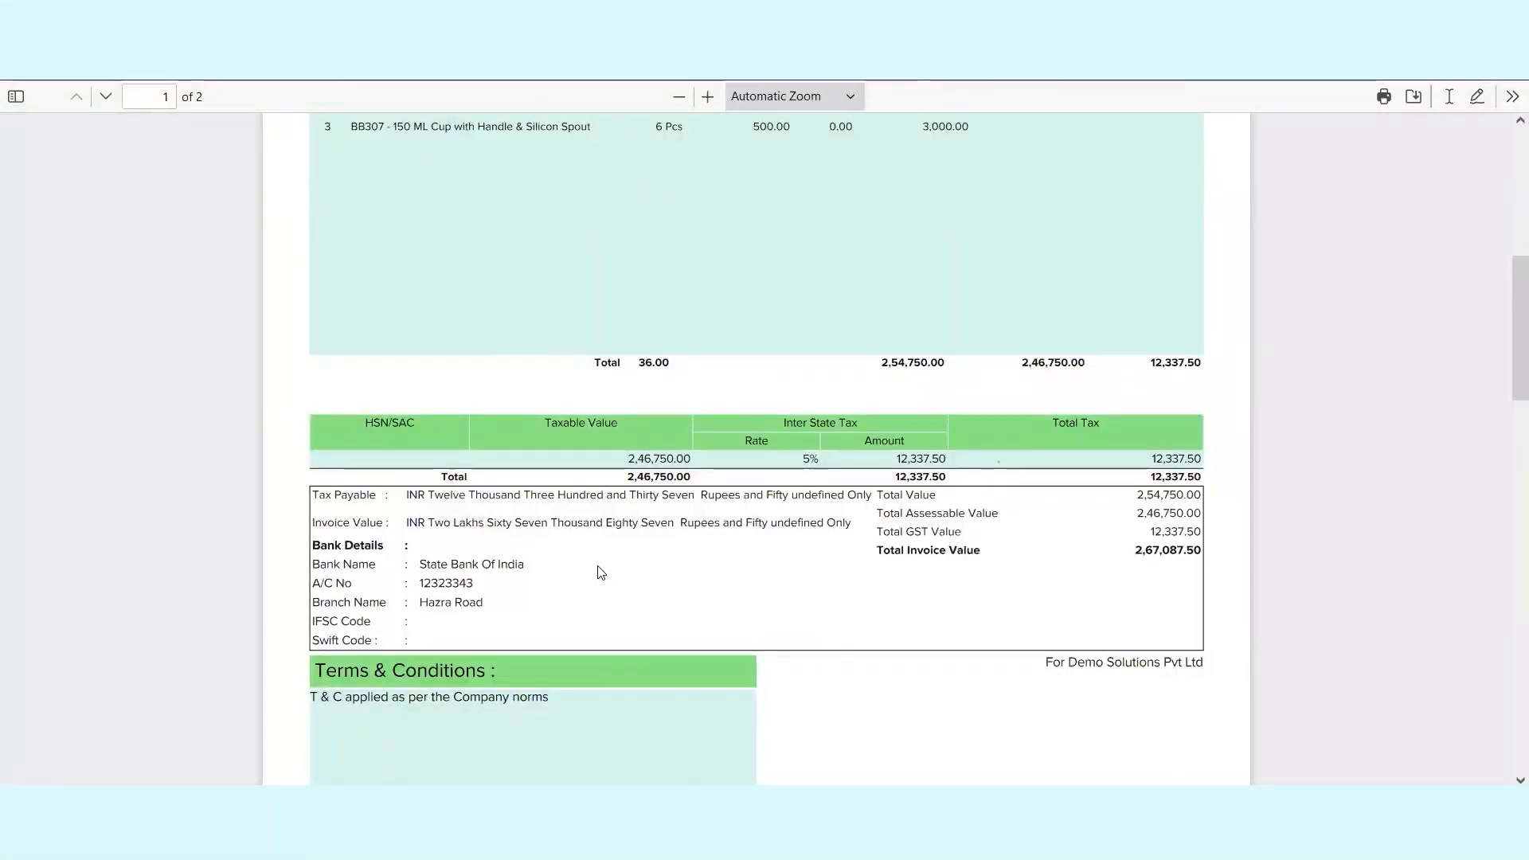
scroll(601, 572, "down", 1)
scroll(600, 572, "down", 2)
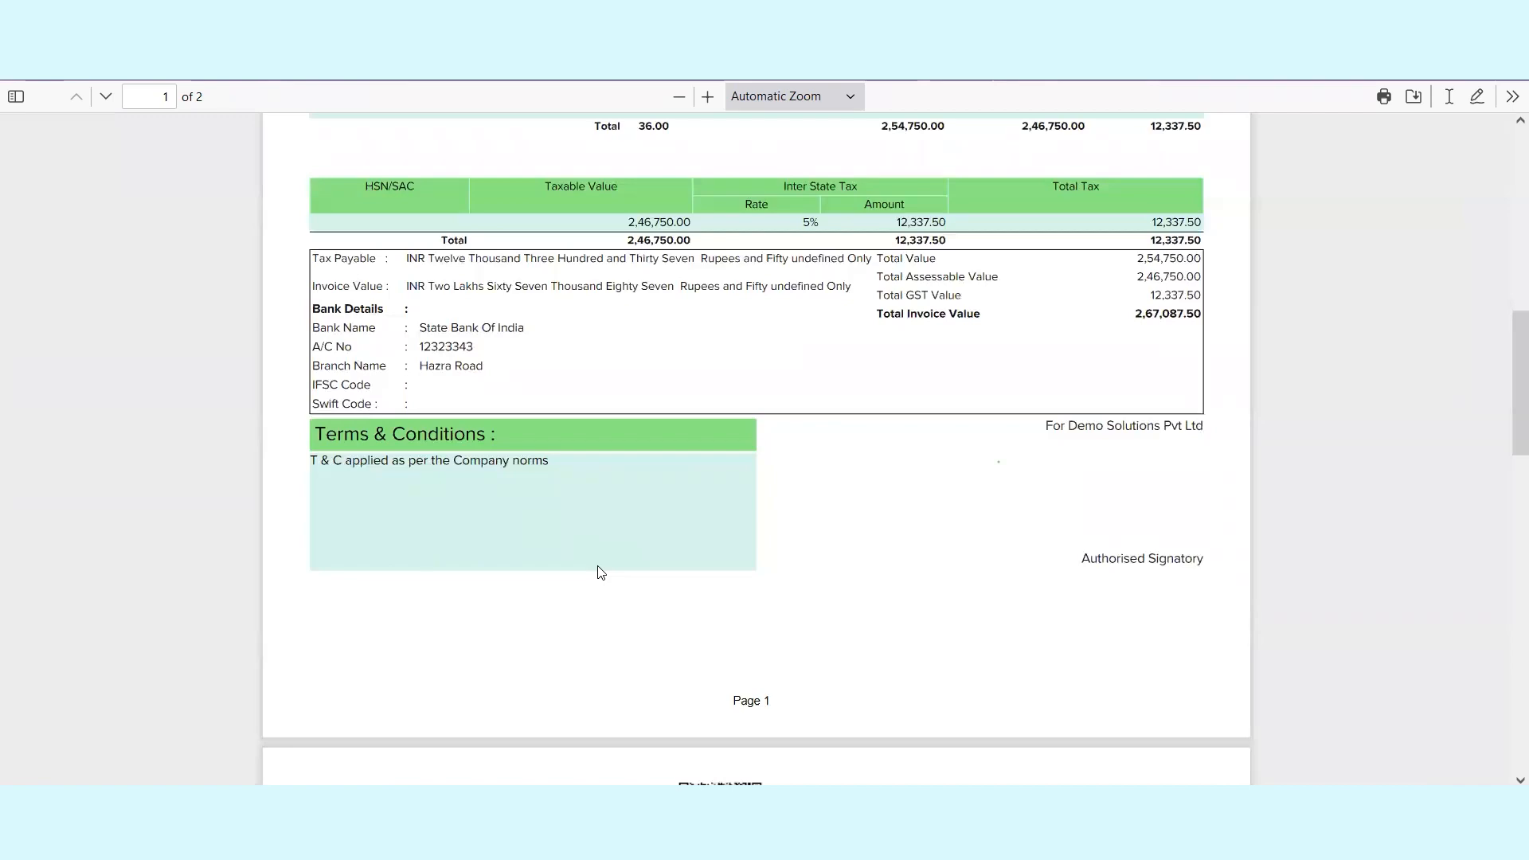
Recheck the invoice's item rows, taxable value, and PO number and PO date fields.
scroll(600, 572, "up", 7)
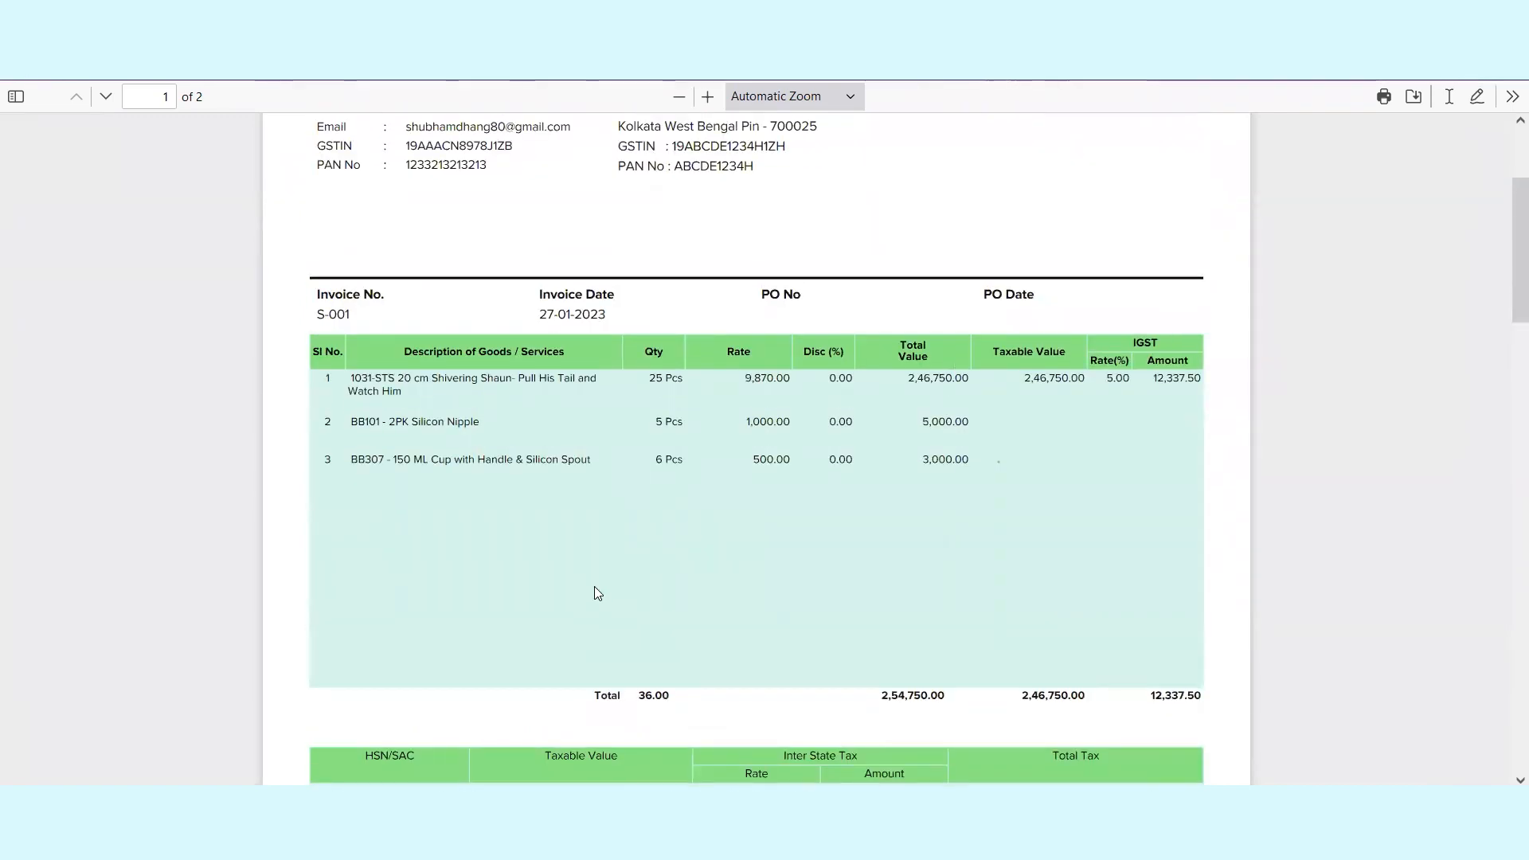
scroll(595, 587, "up", 1)
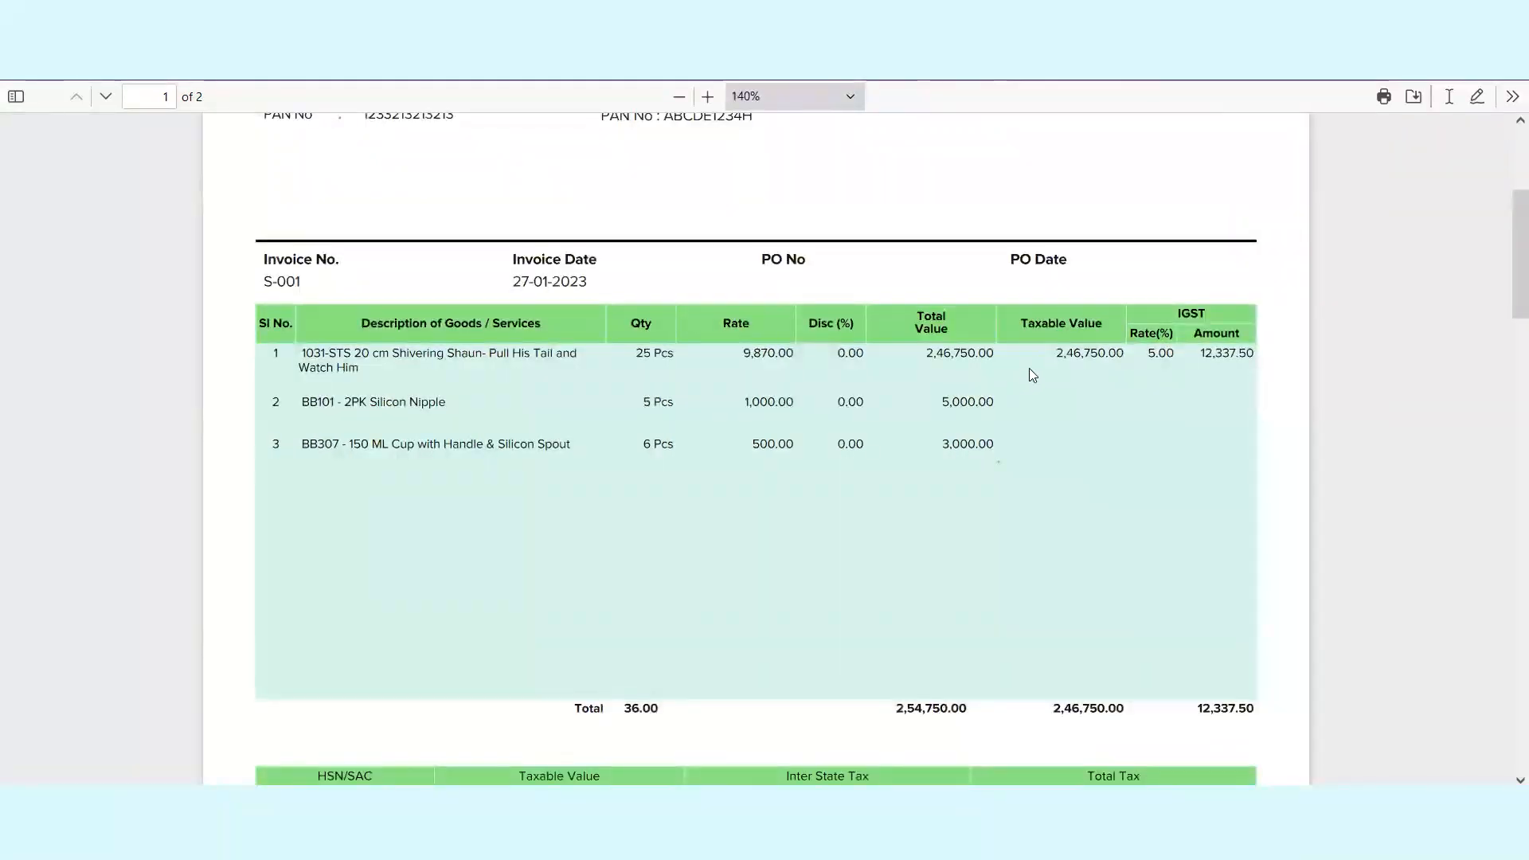
double_click(1097, 355)
left_click(477, 367)
scroll(1159, 385, "up", 3)
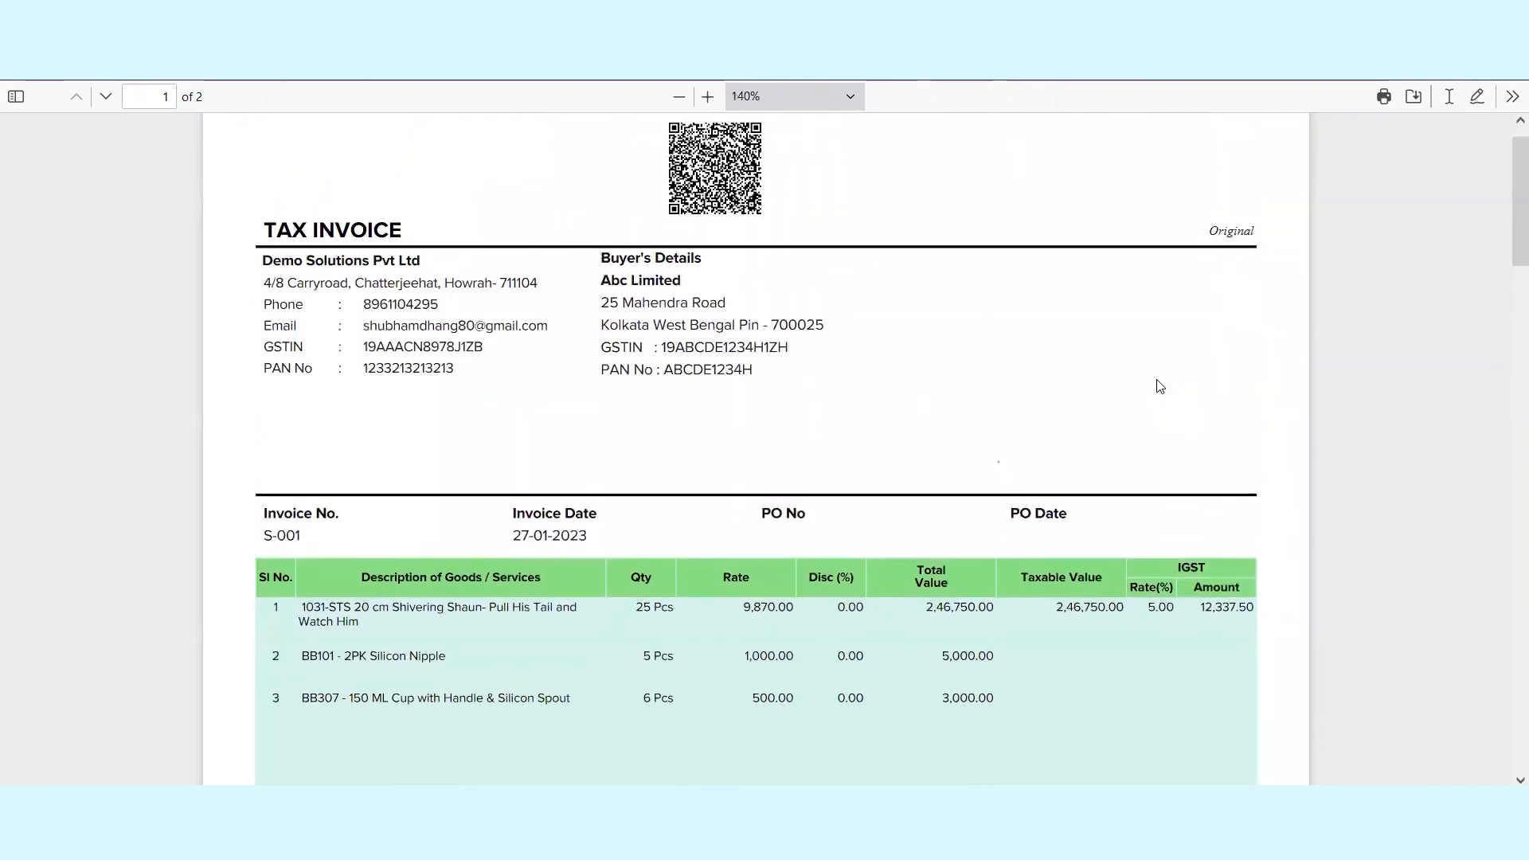
scroll(1158, 386, "down", 2)
scroll(1157, 386, "down", 1)
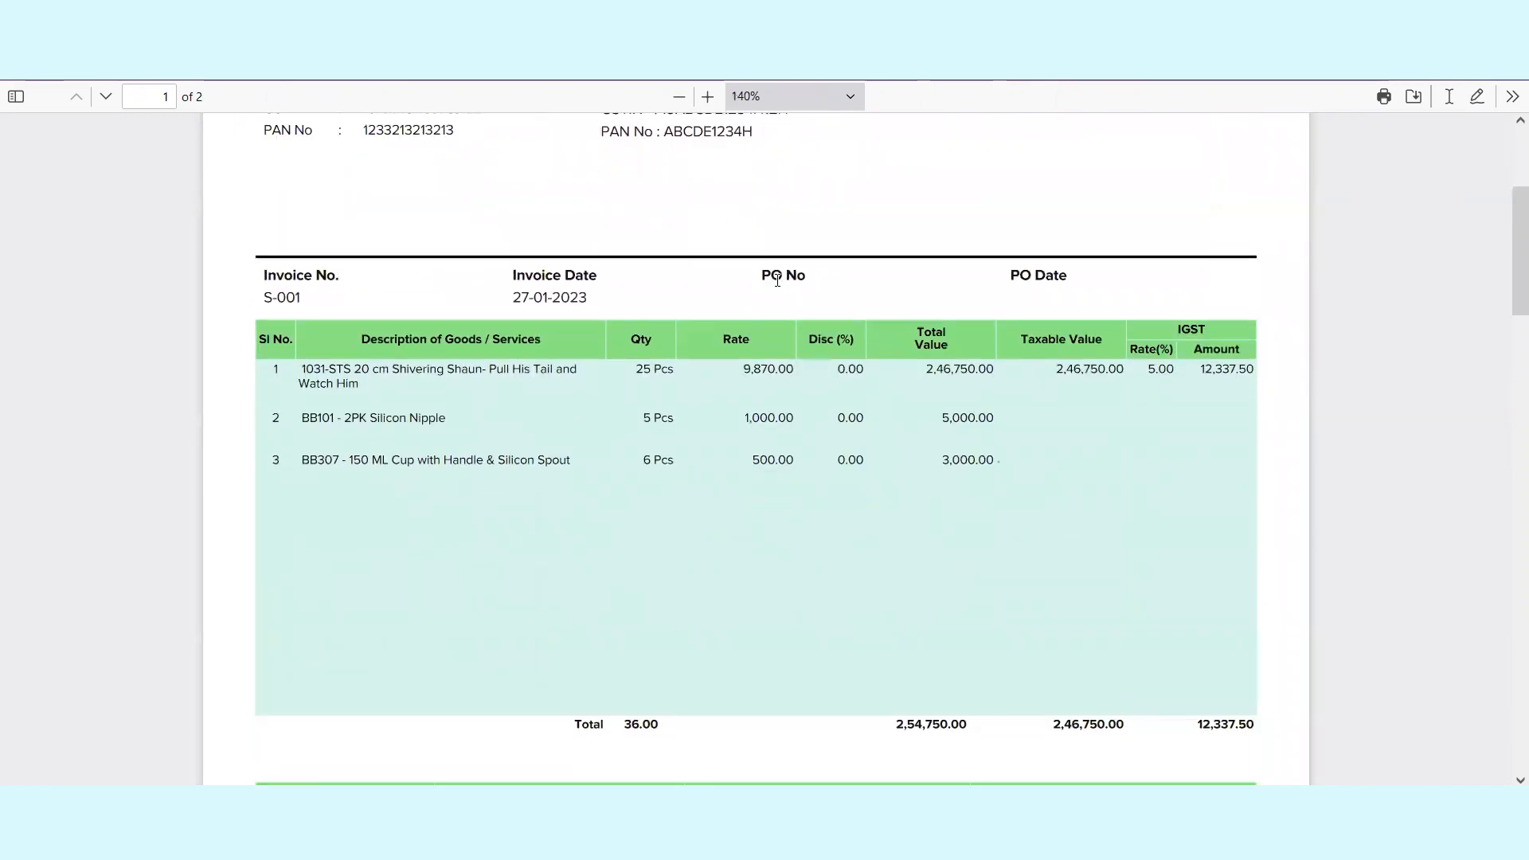
triple_click(1045, 276)
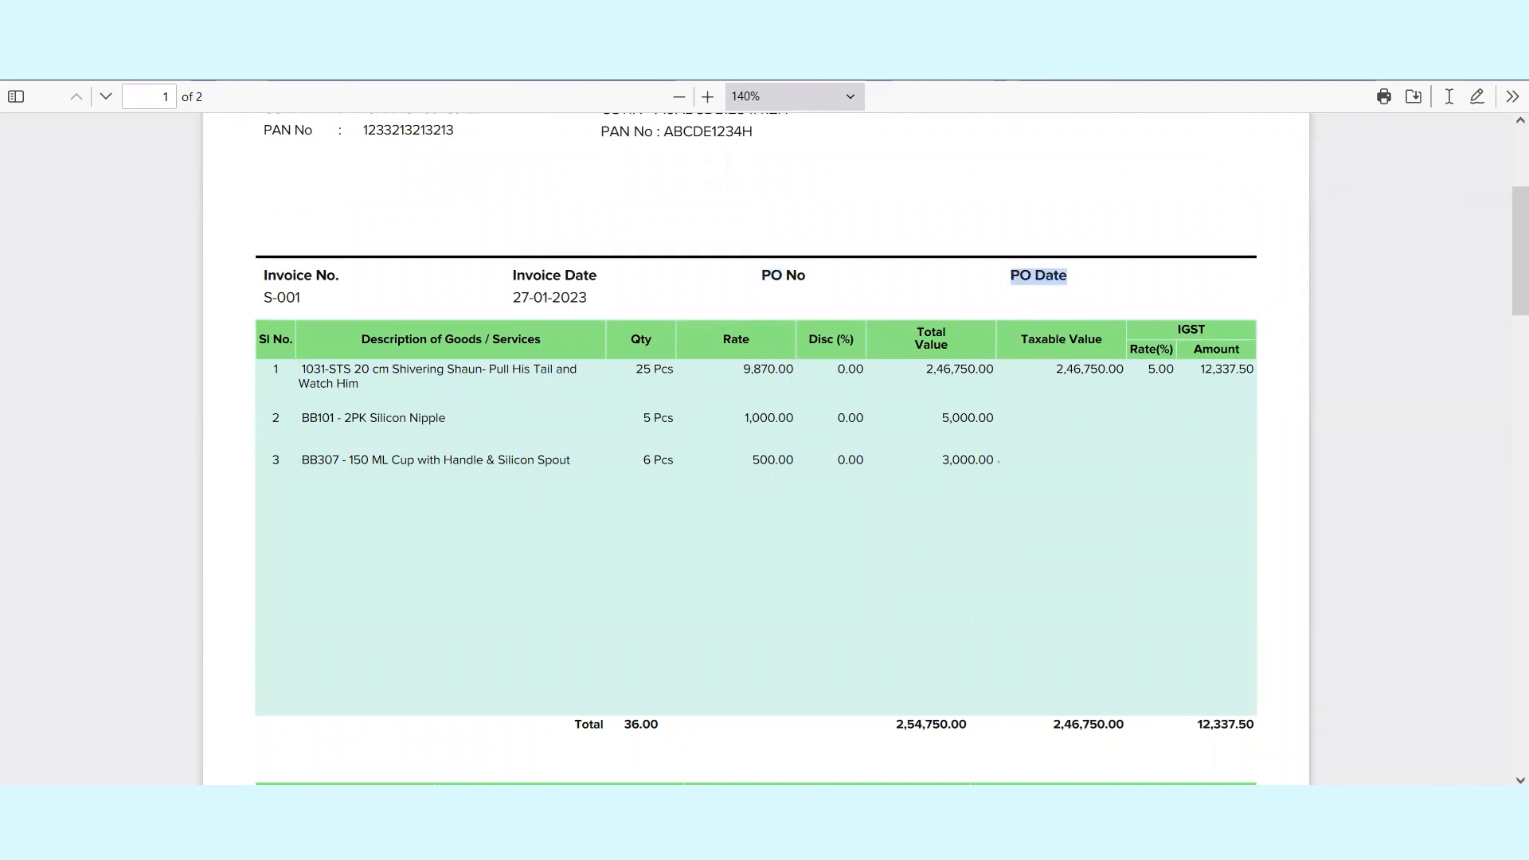
Close the invoice PDF and reopen sale voucher S-001 at its general details.
key("ctrl+w")
left_click(434, 254)
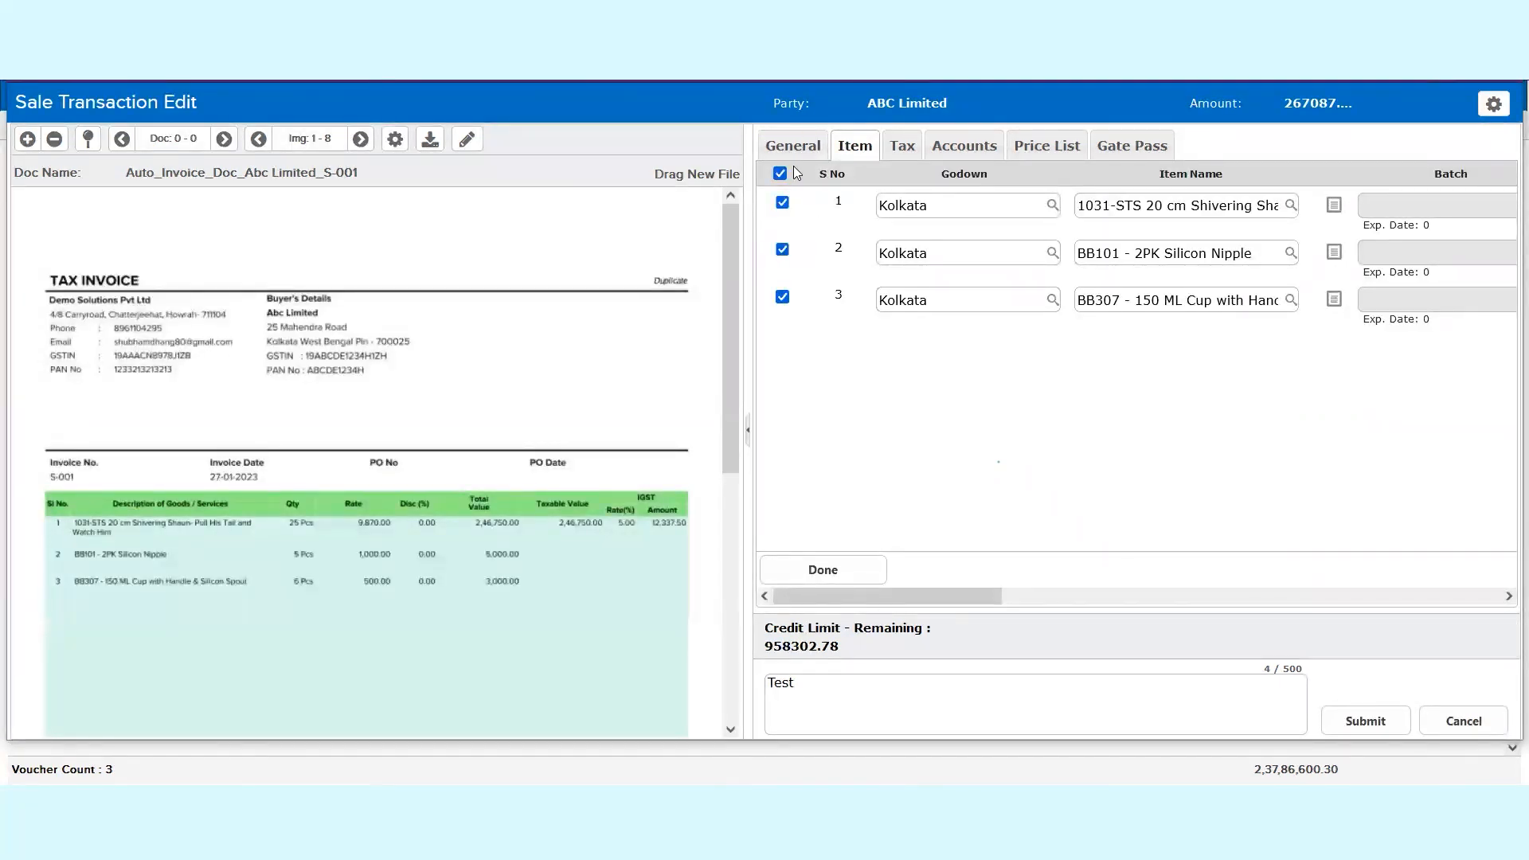
left_click(795, 148)
Enter PO-001 as the PO number and 26-01-2023 as the PO date, and submit the voucher.
left_click(991, 391)
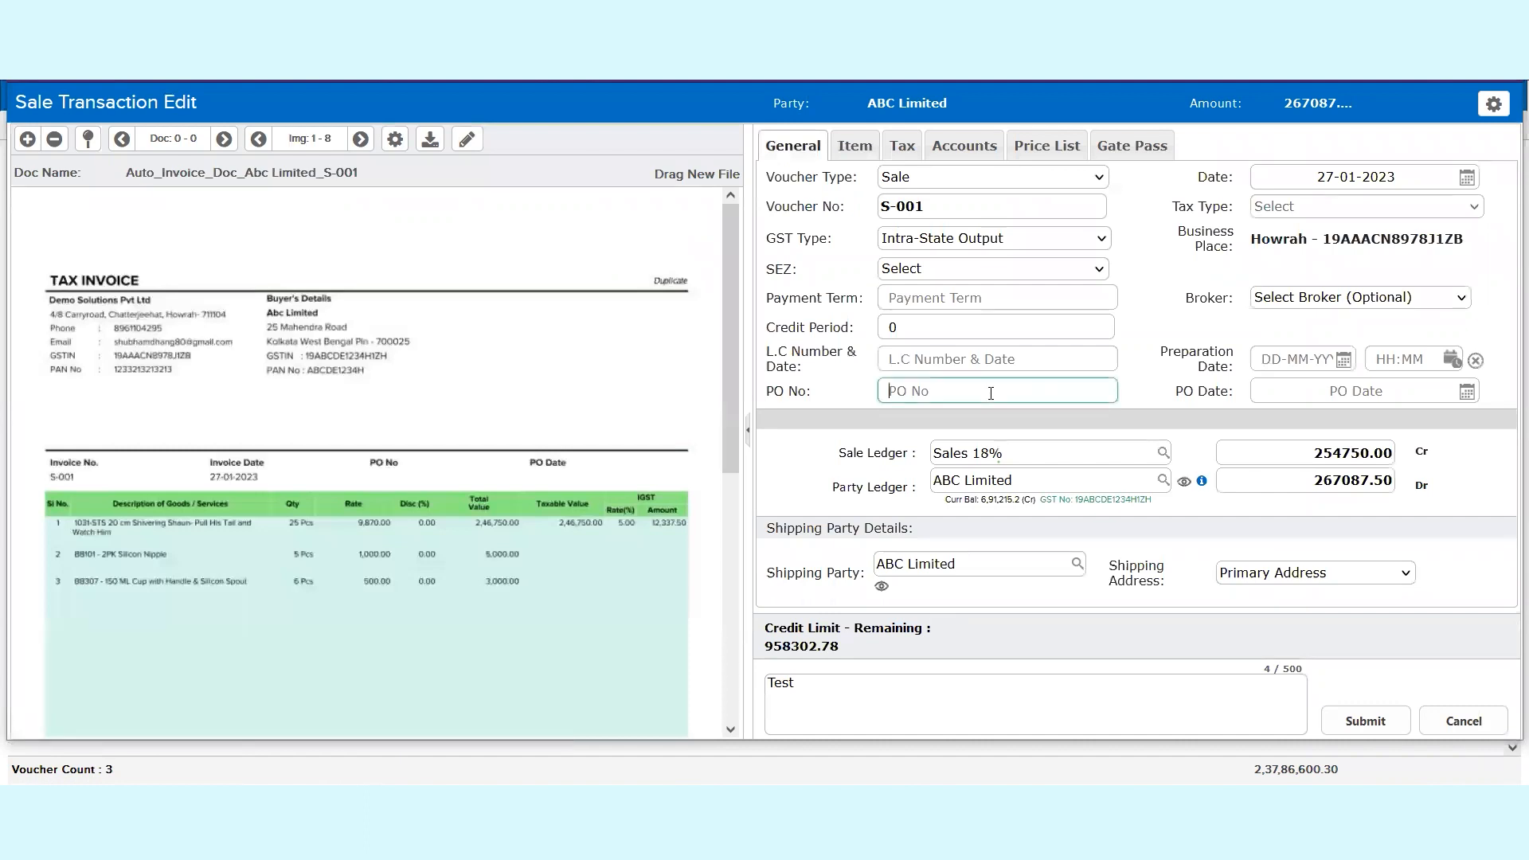
type("PO0")
key("BackSpace")
type("-001")
key("Tab")
type("26-01-2023")
left_click(1366, 720)
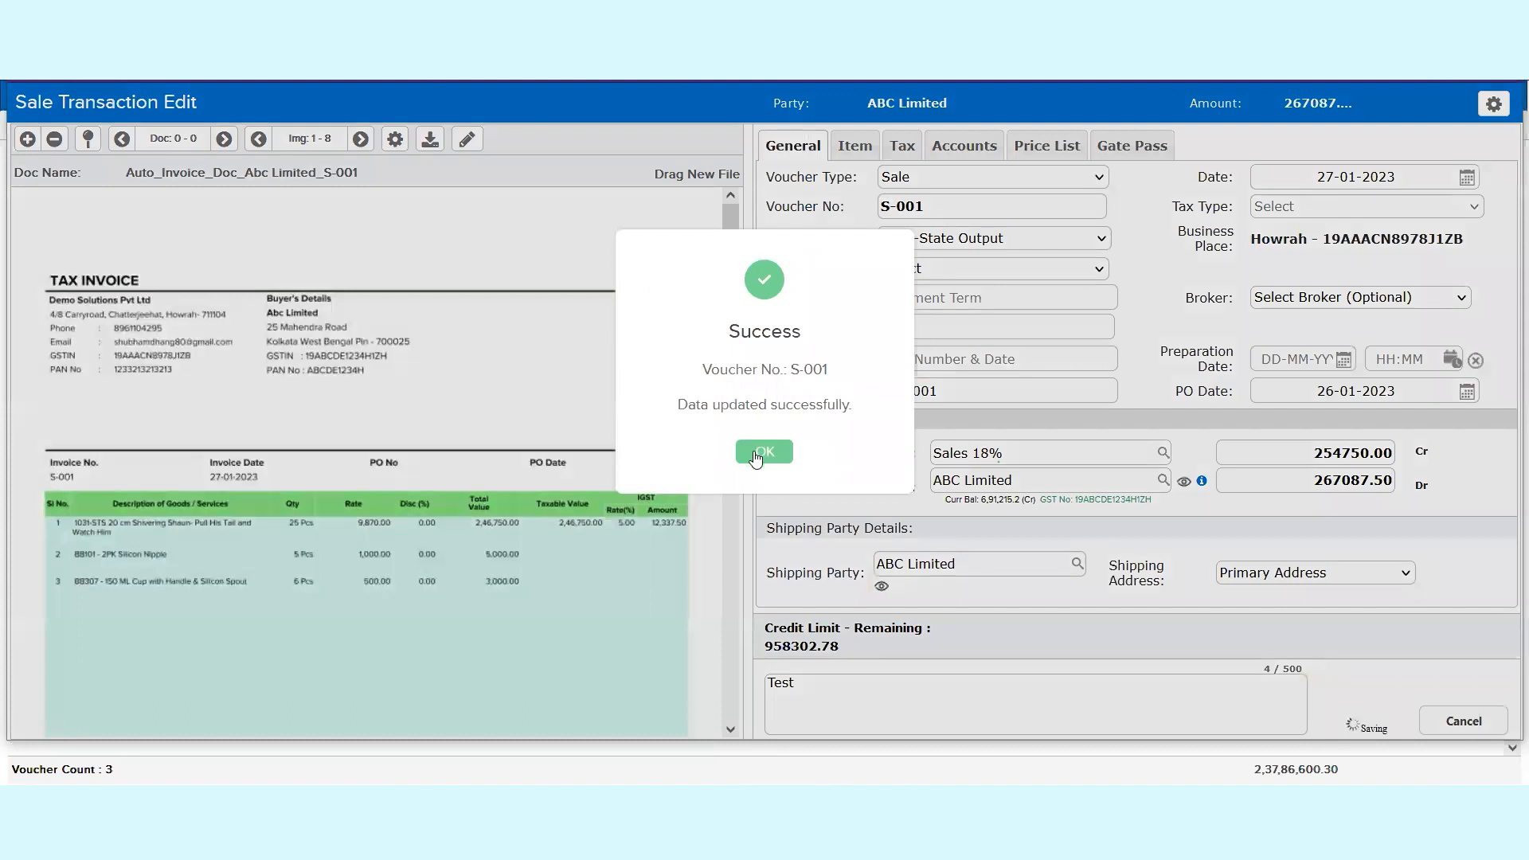
left_click(755, 454)
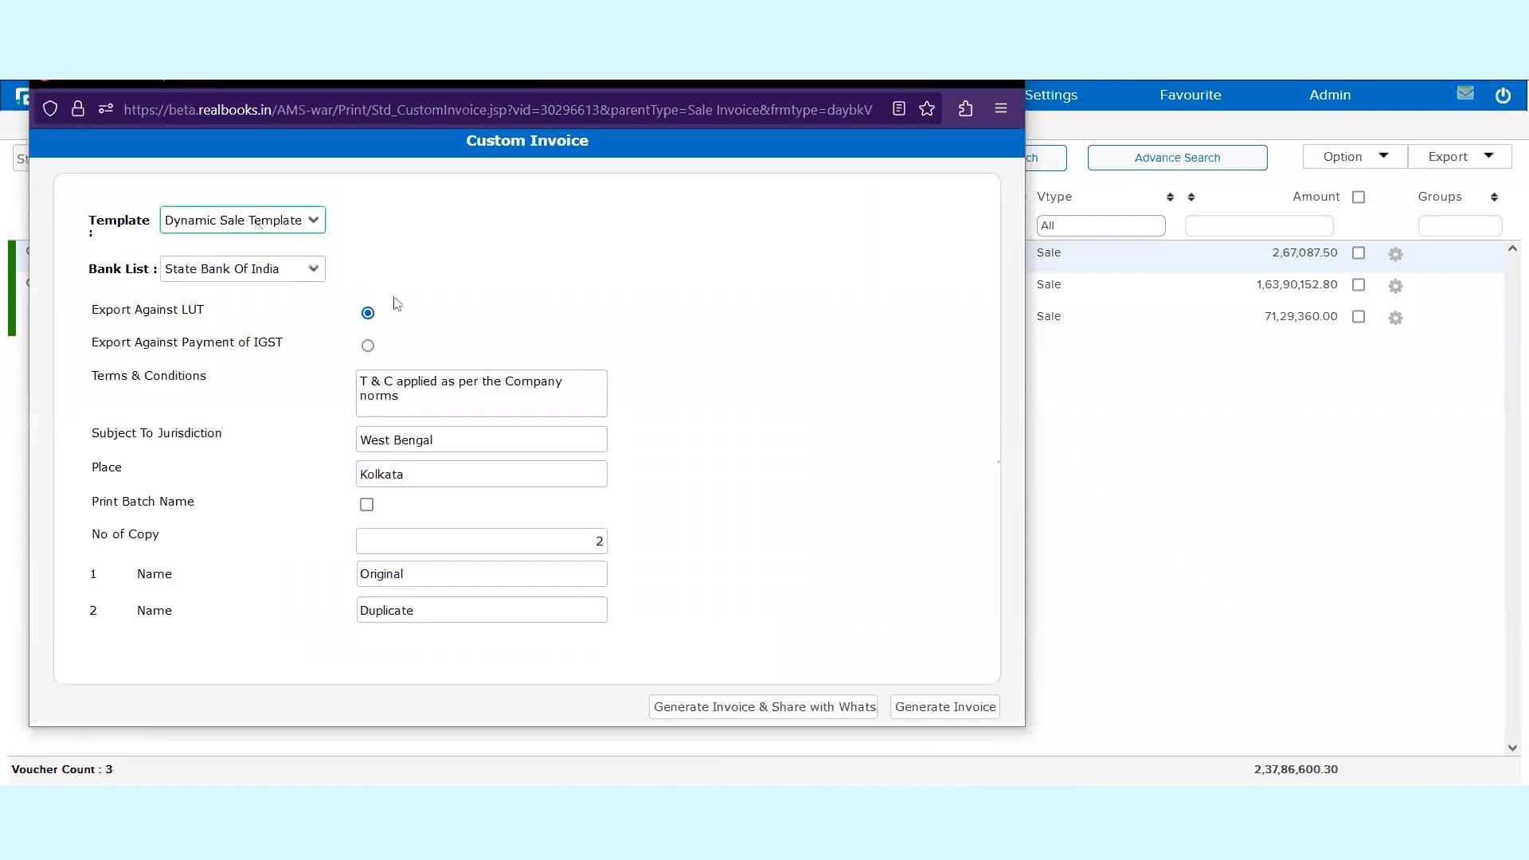
Generate the invoice for S-001 again with Dynamic Sale Template and check its PO number and PO date.
left_click(962, 706)
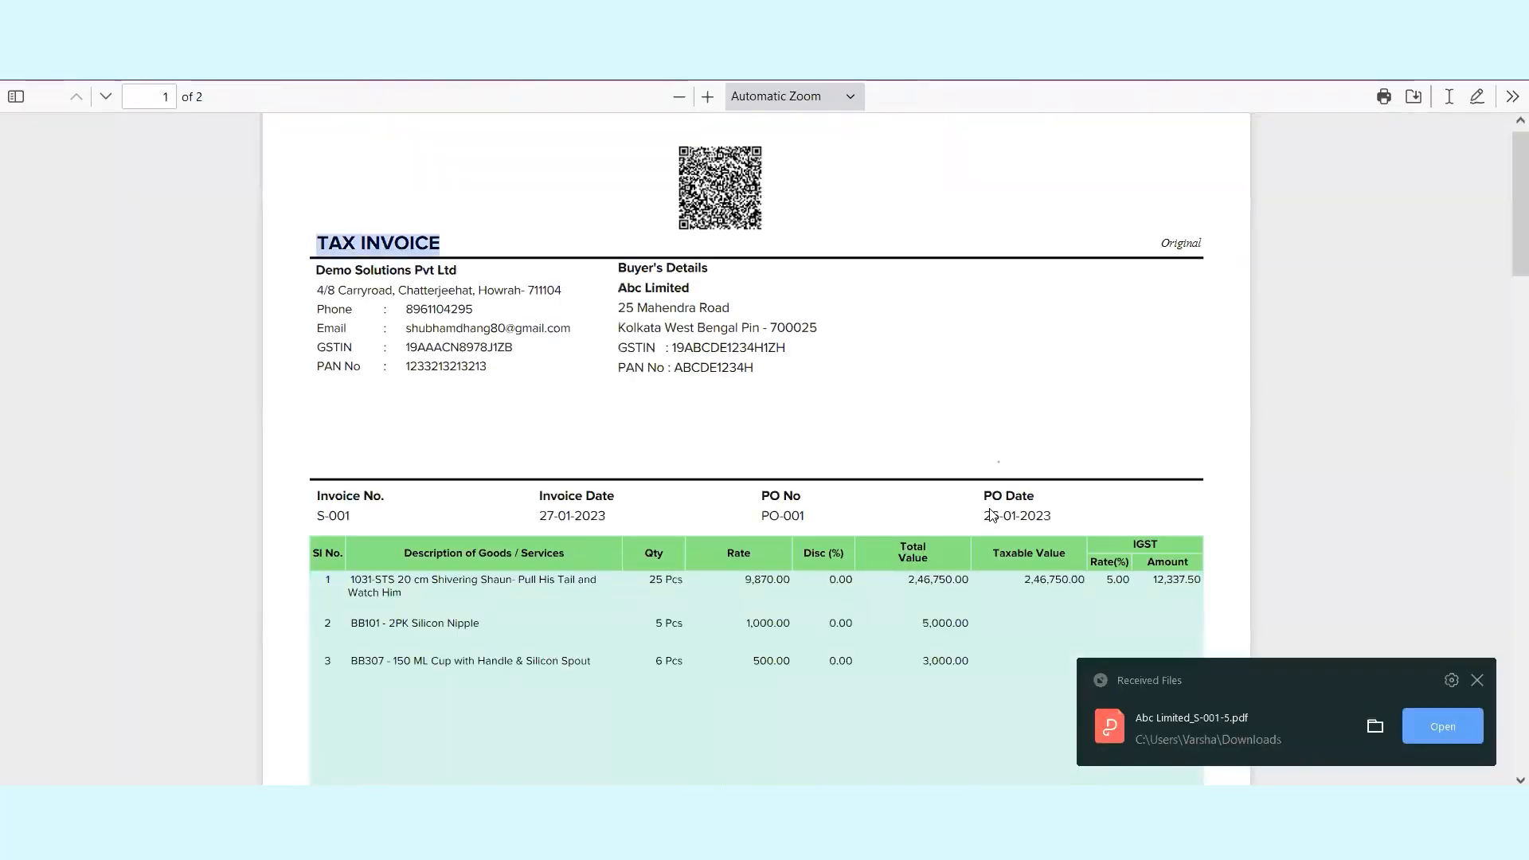
triple_click(1020, 500)
triple_click(775, 500)
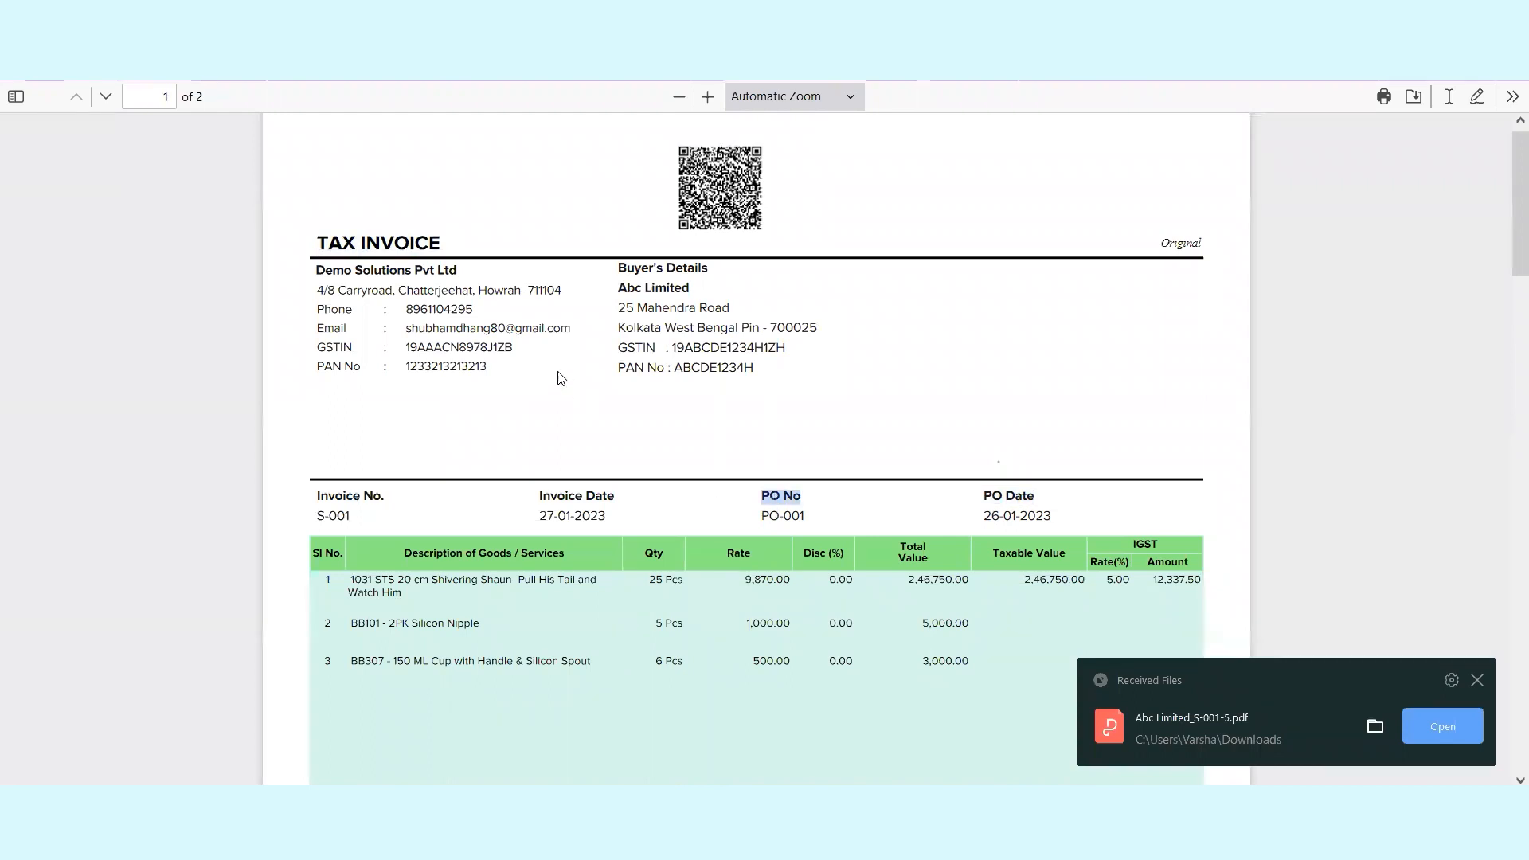
Examine the new invoice's seller and buyer details, invoice number and date, item rows, tax summary, bank details and total values.
mouse_move(336, 270)
left_mouse_down()
mouse_move(423, 324)
mouse_move(331, 276)
left_mouse_up()
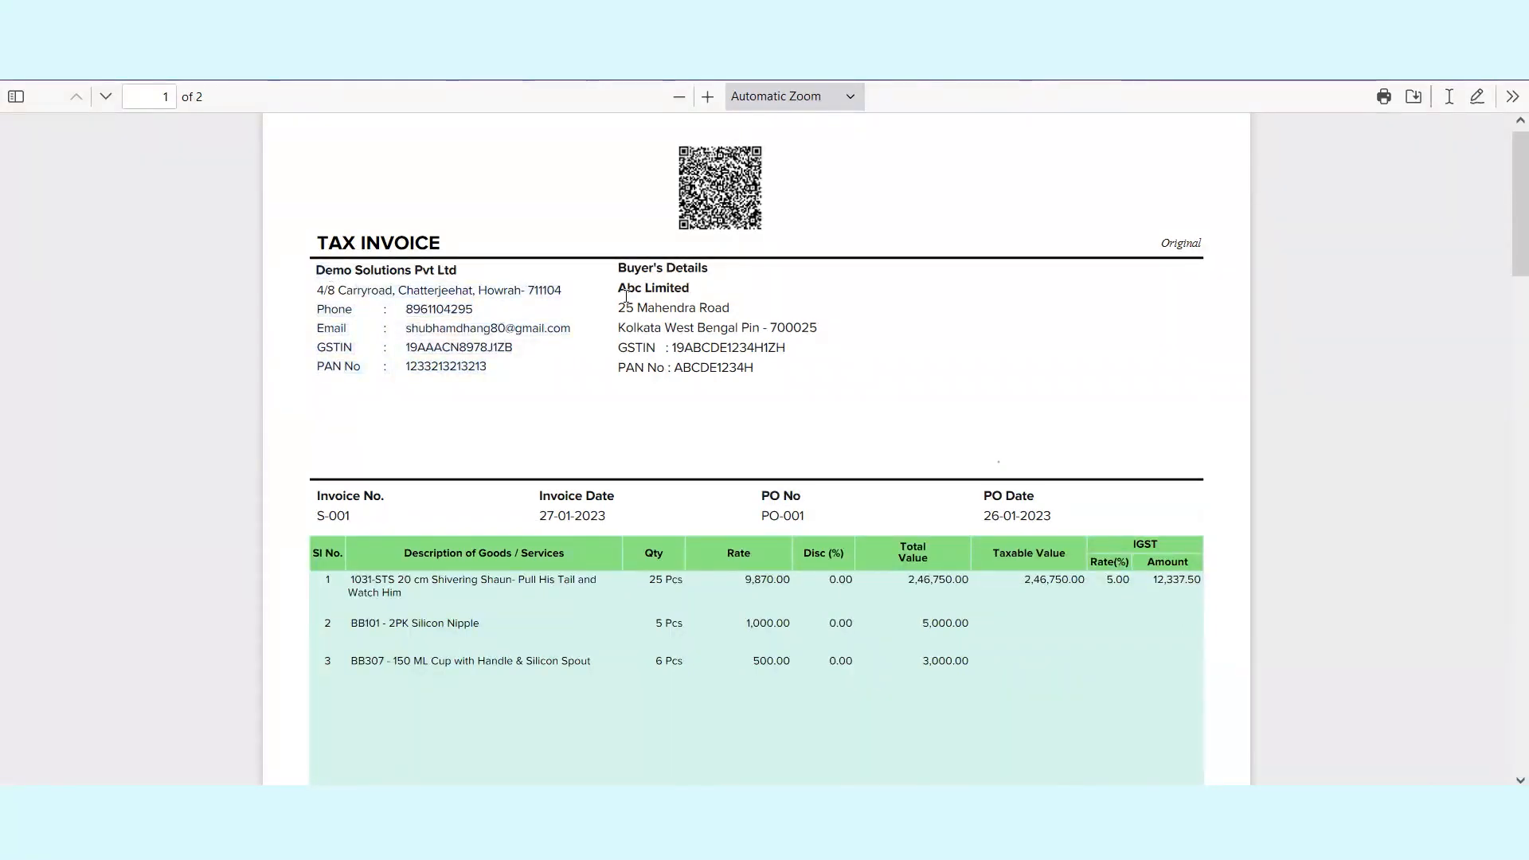
left_click_drag(627, 293, 769, 376)
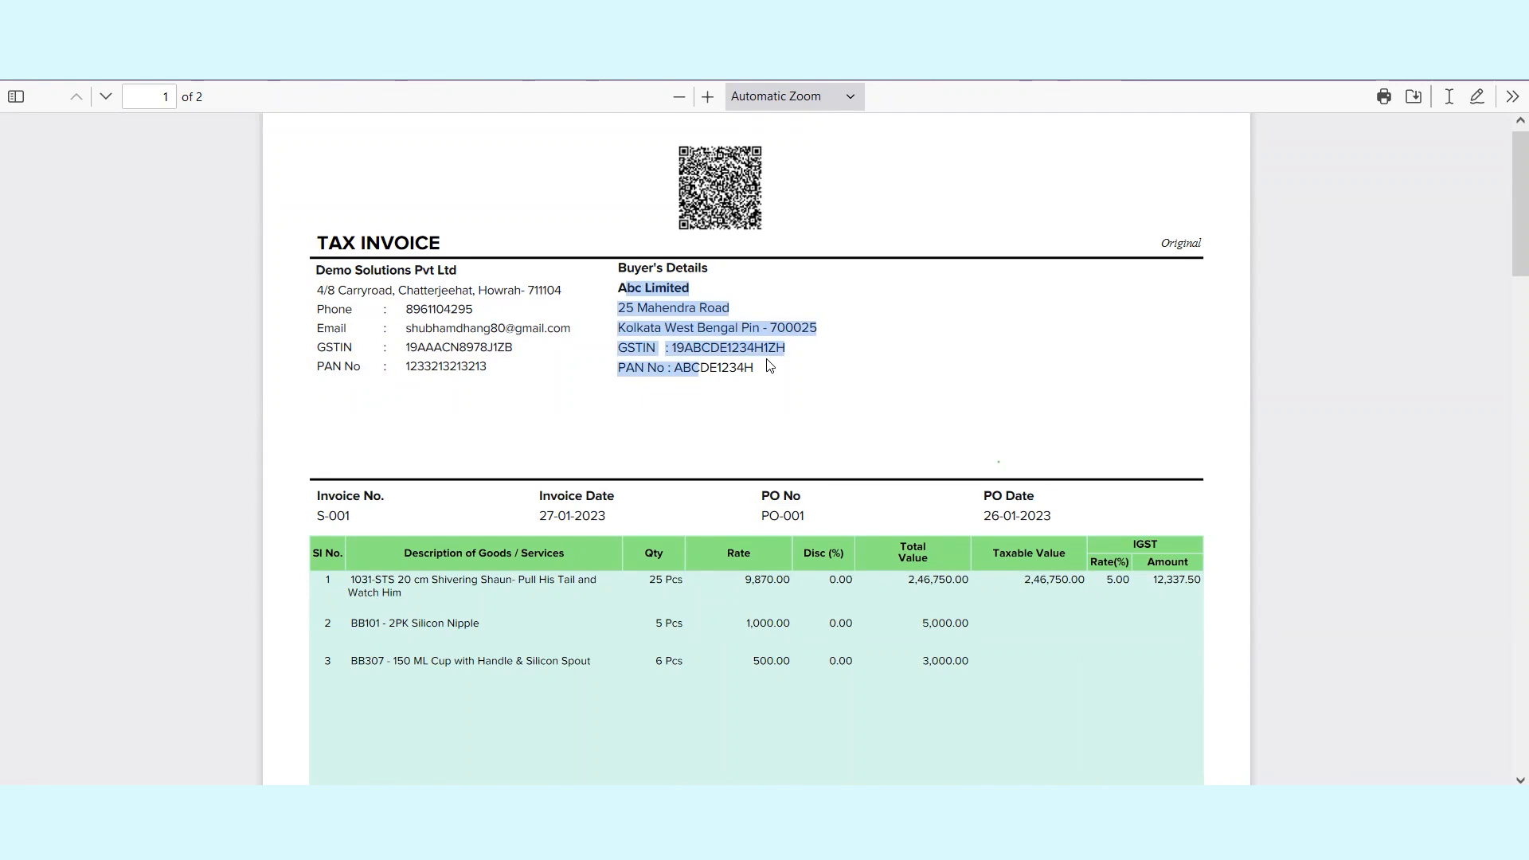
scroll(769, 368, "down", 3)
triple_click(366, 379)
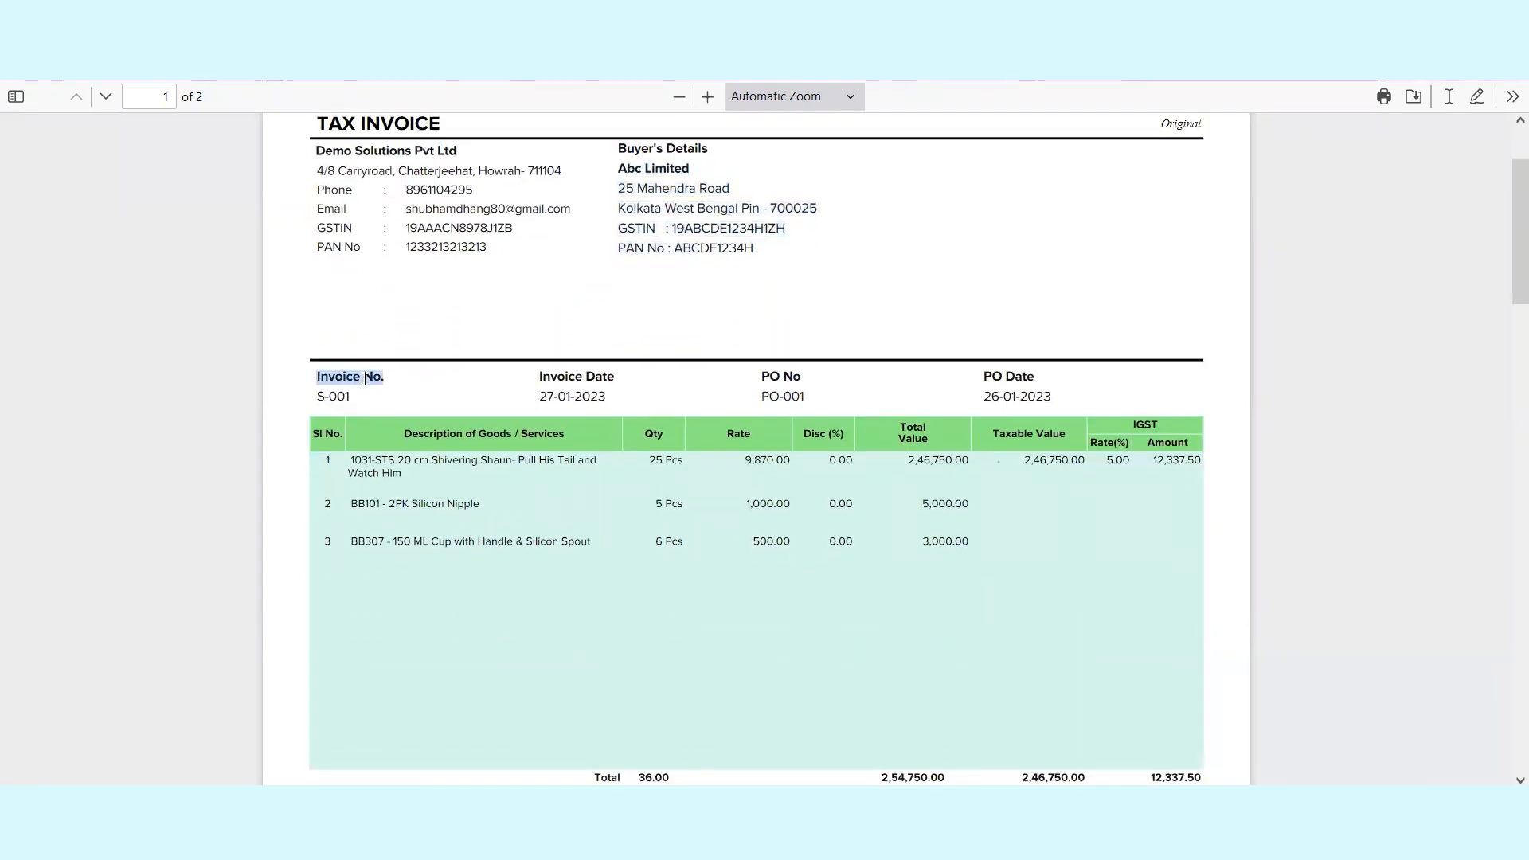
triple_click(567, 379)
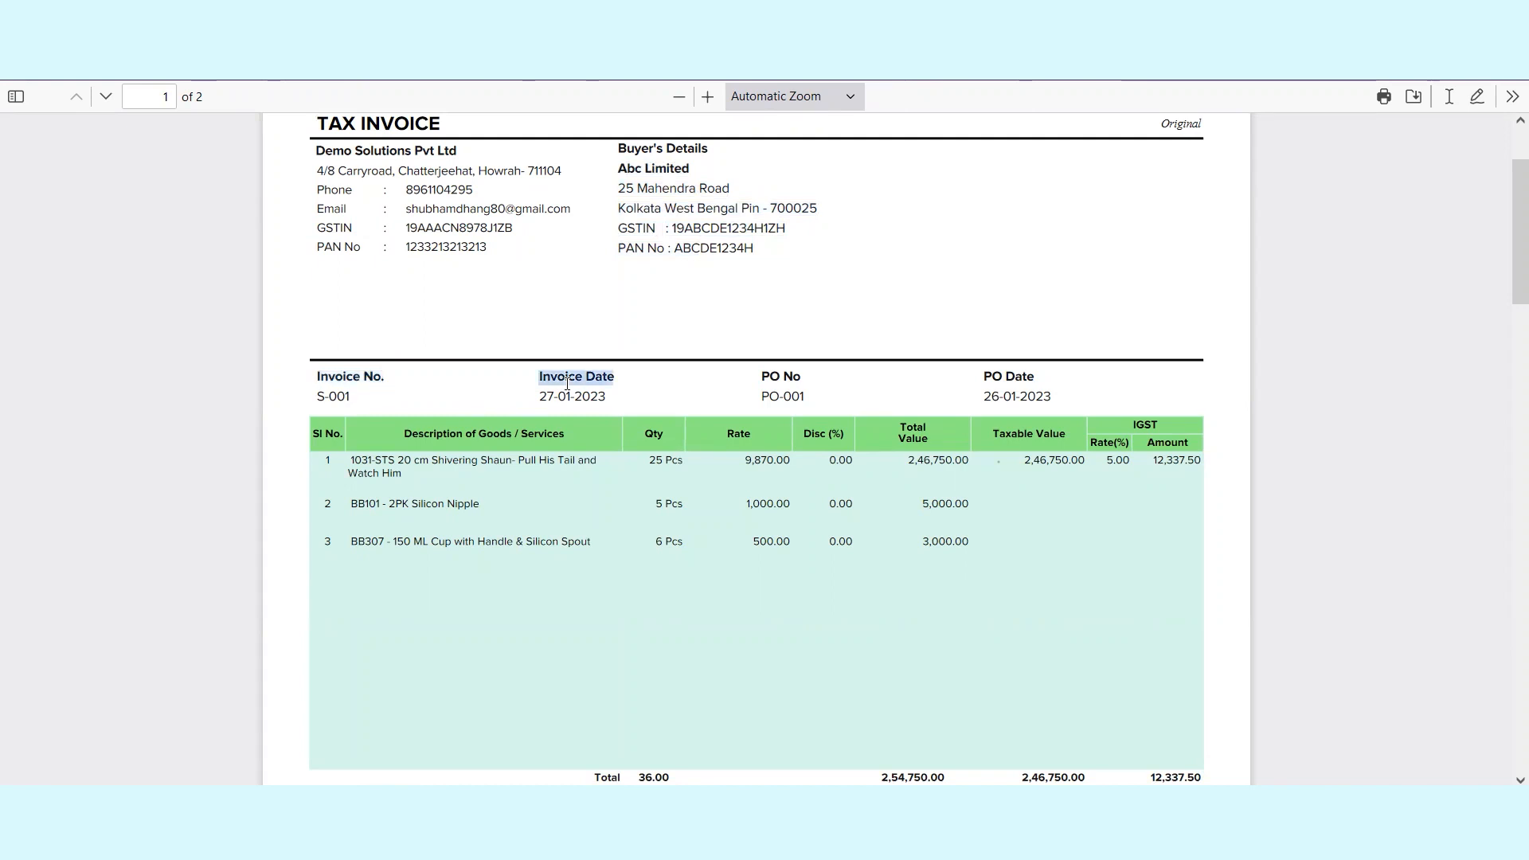
scroll(567, 383, "down", 3)
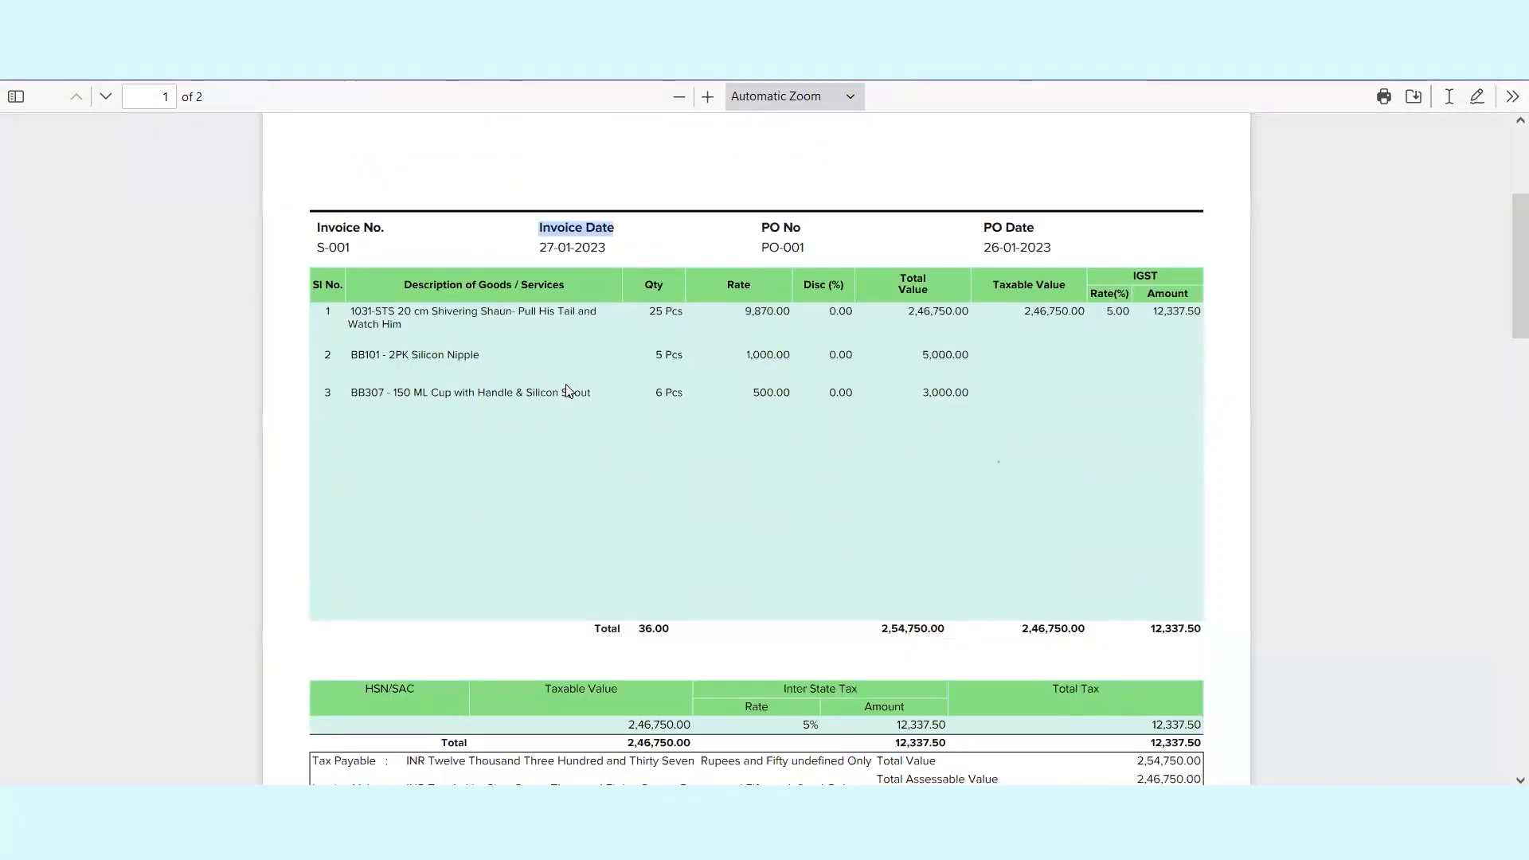
left_click(564, 388)
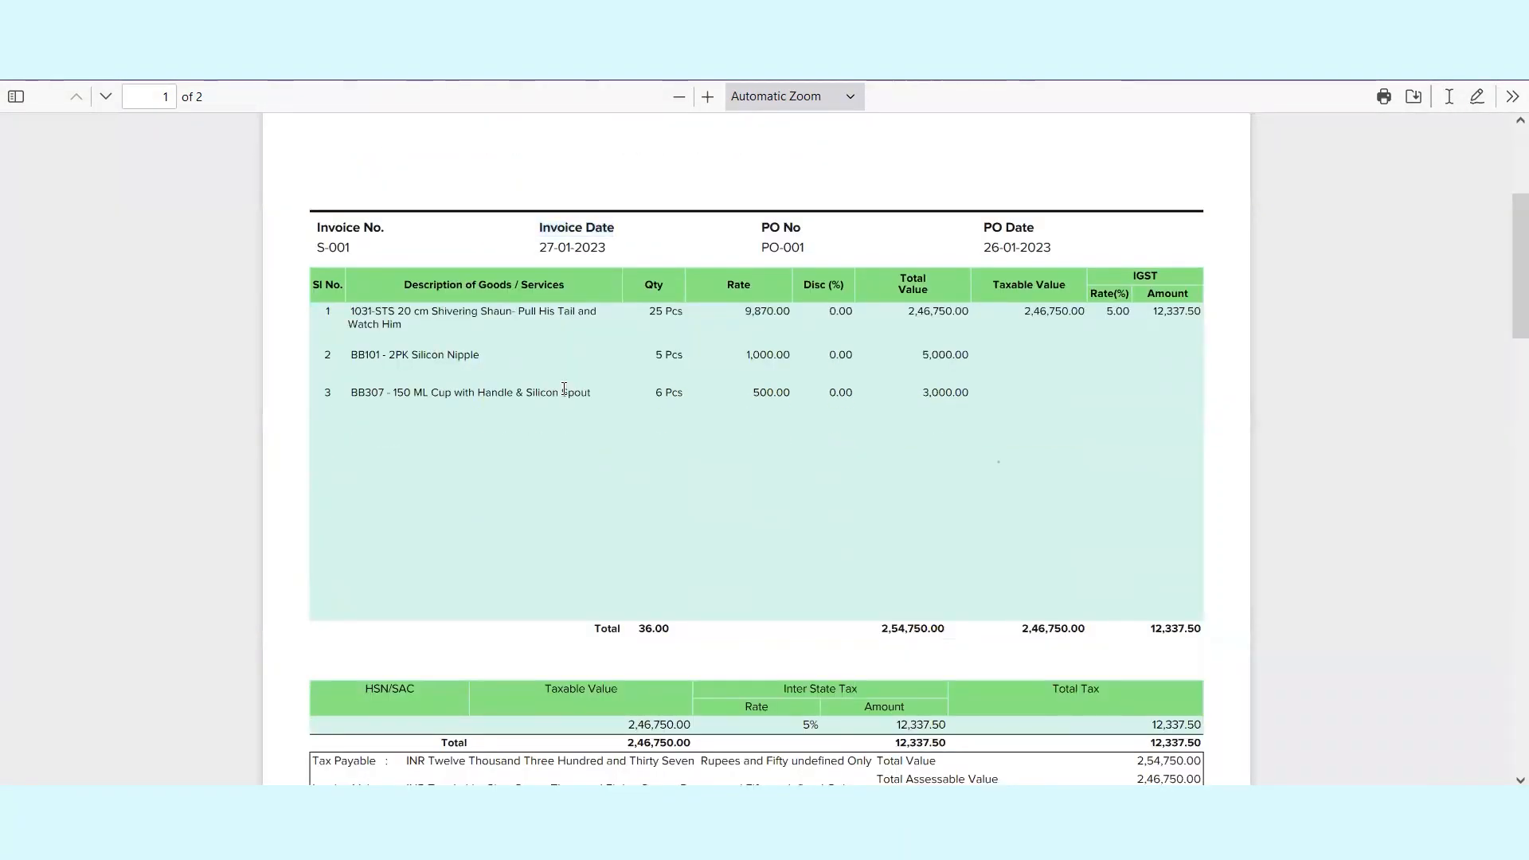
scroll(642, 495, "down", 3)
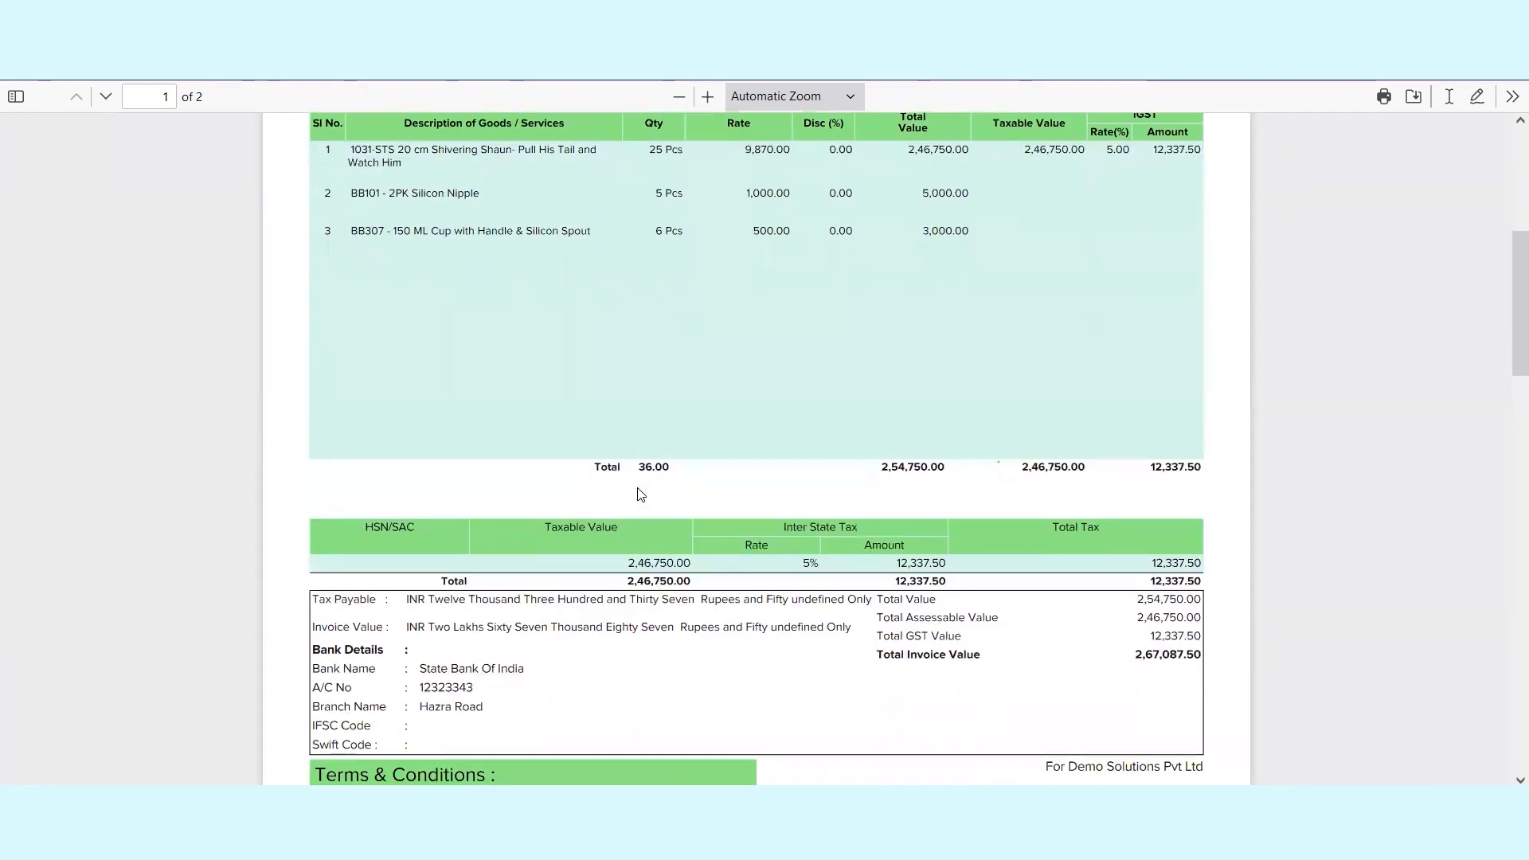
scroll(658, 523, "down", 3)
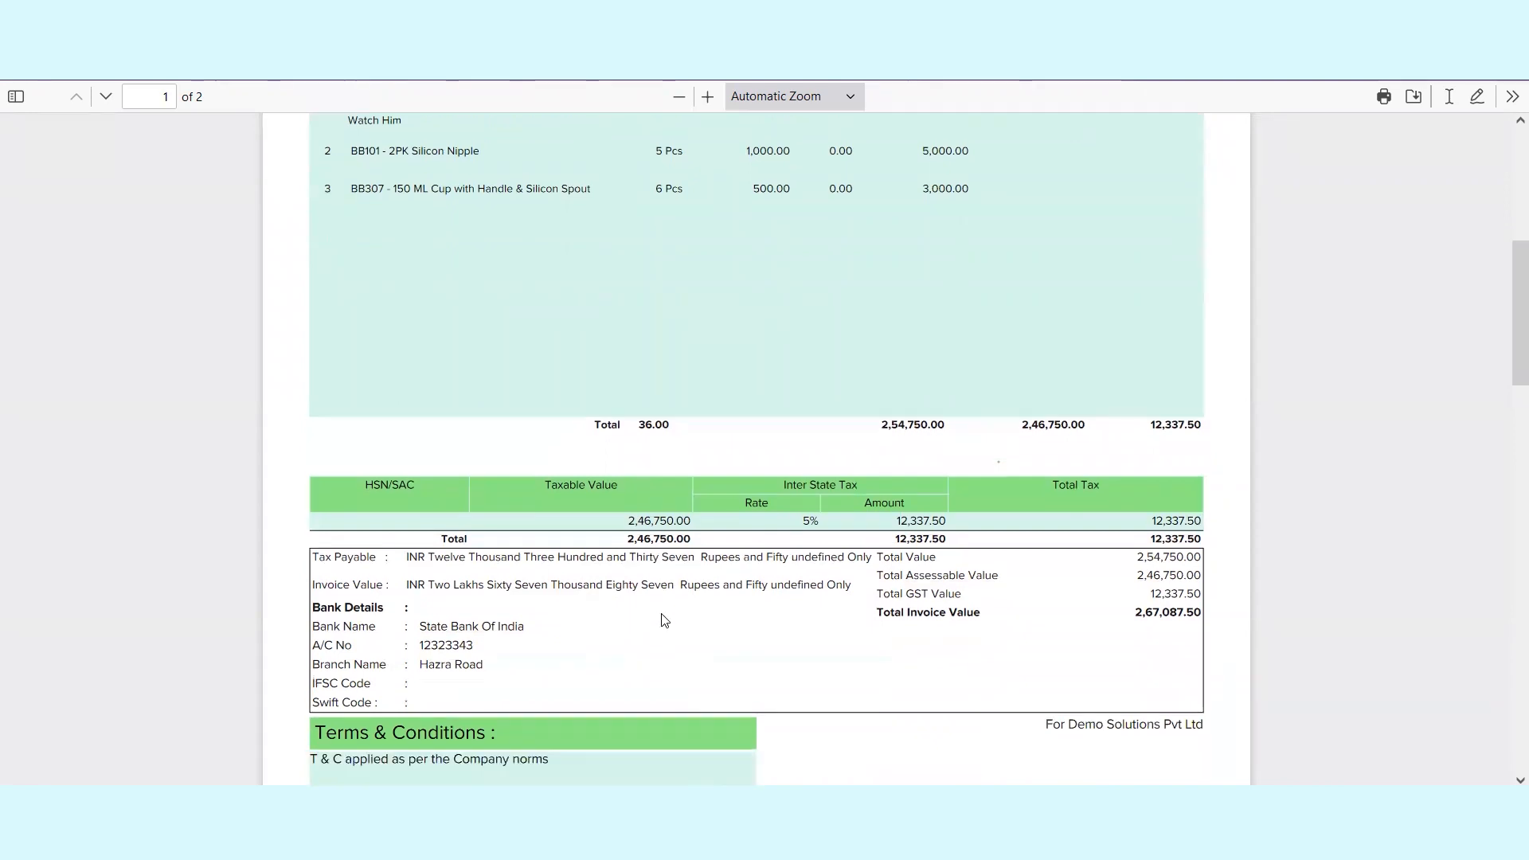
double_click(344, 498)
triple_click(344, 499)
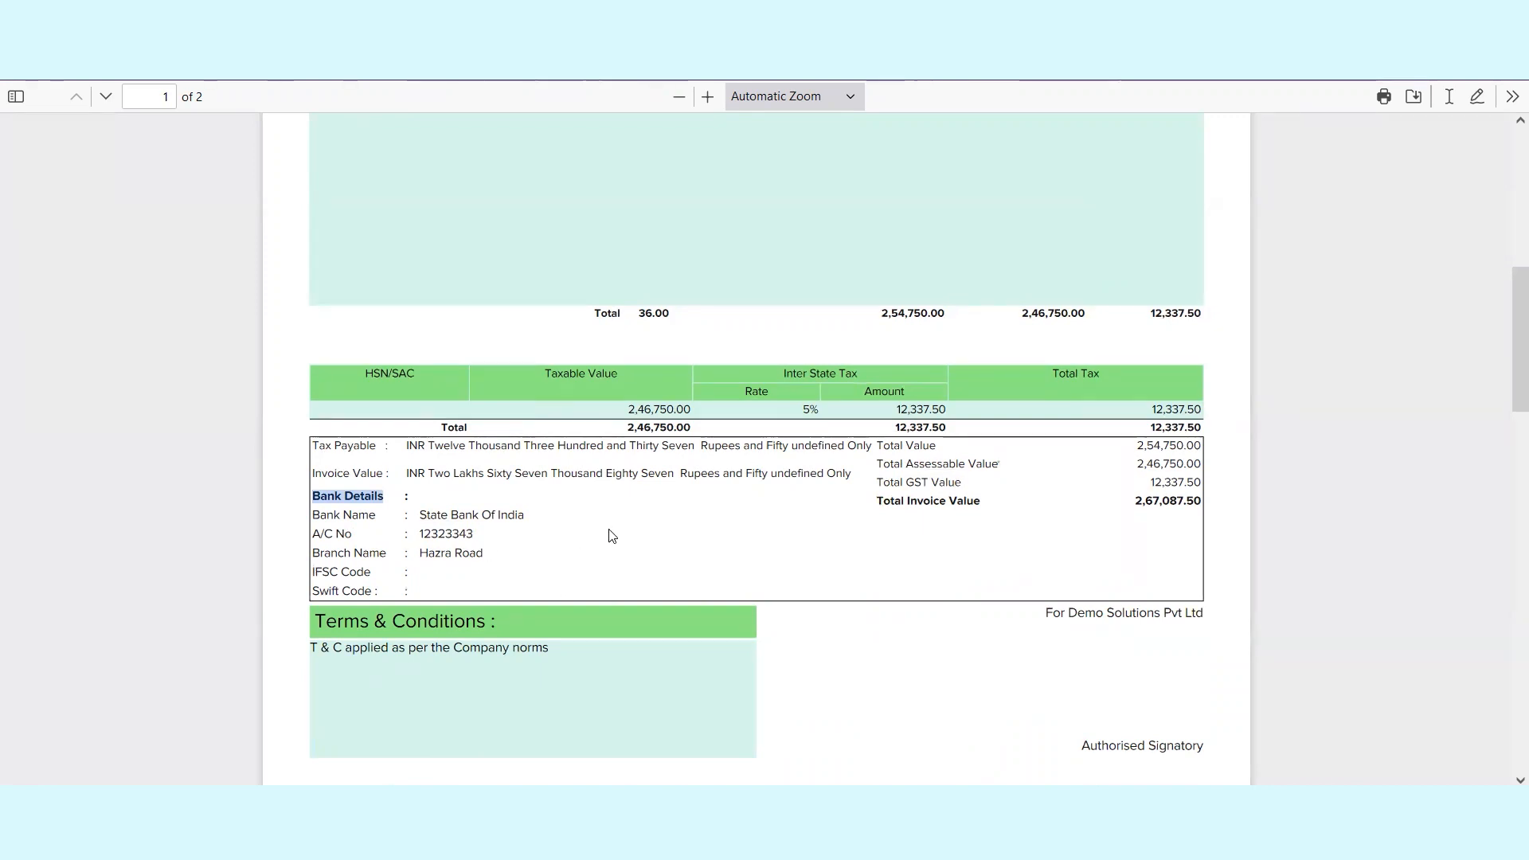
triple_click(930, 446)
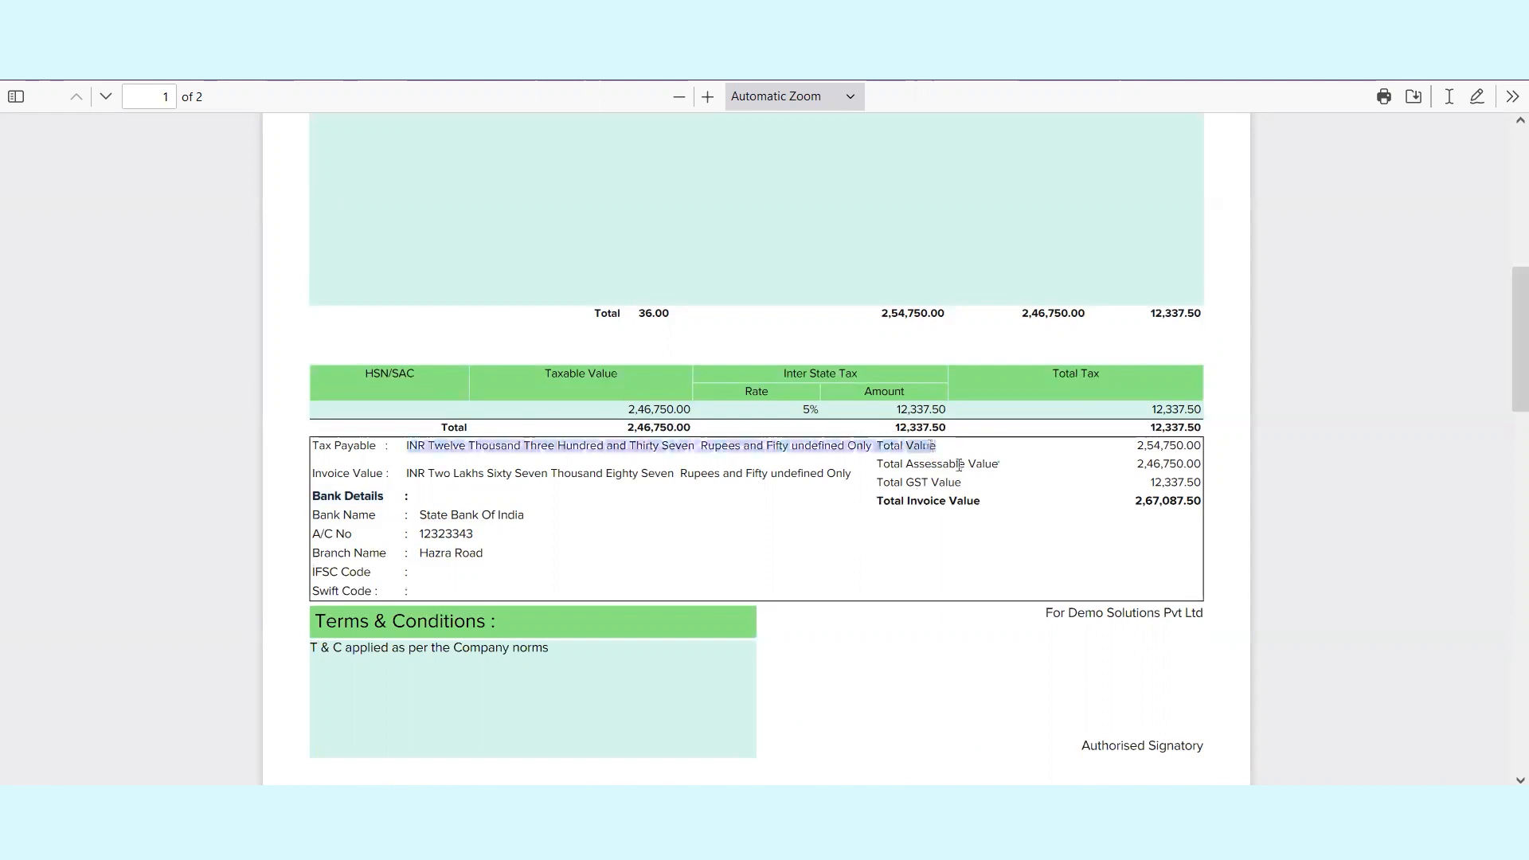
left_click(964, 465)
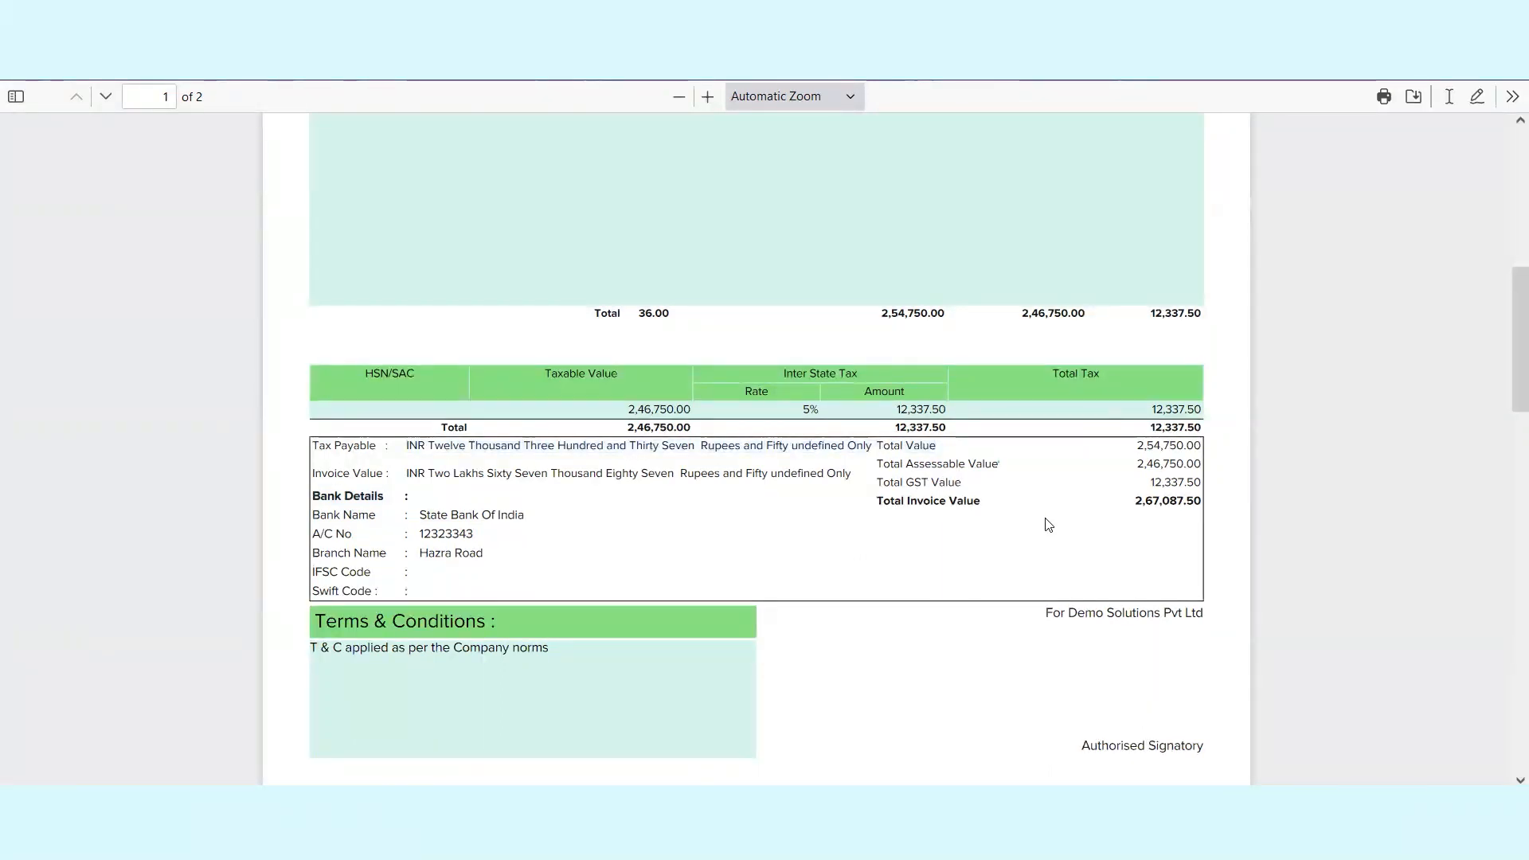
Examine the S-001 invoice's terms and conditions, signatory area and Duplicate copy, and return to the start of the Original copy.
scroll(1097, 538, "down", 3)
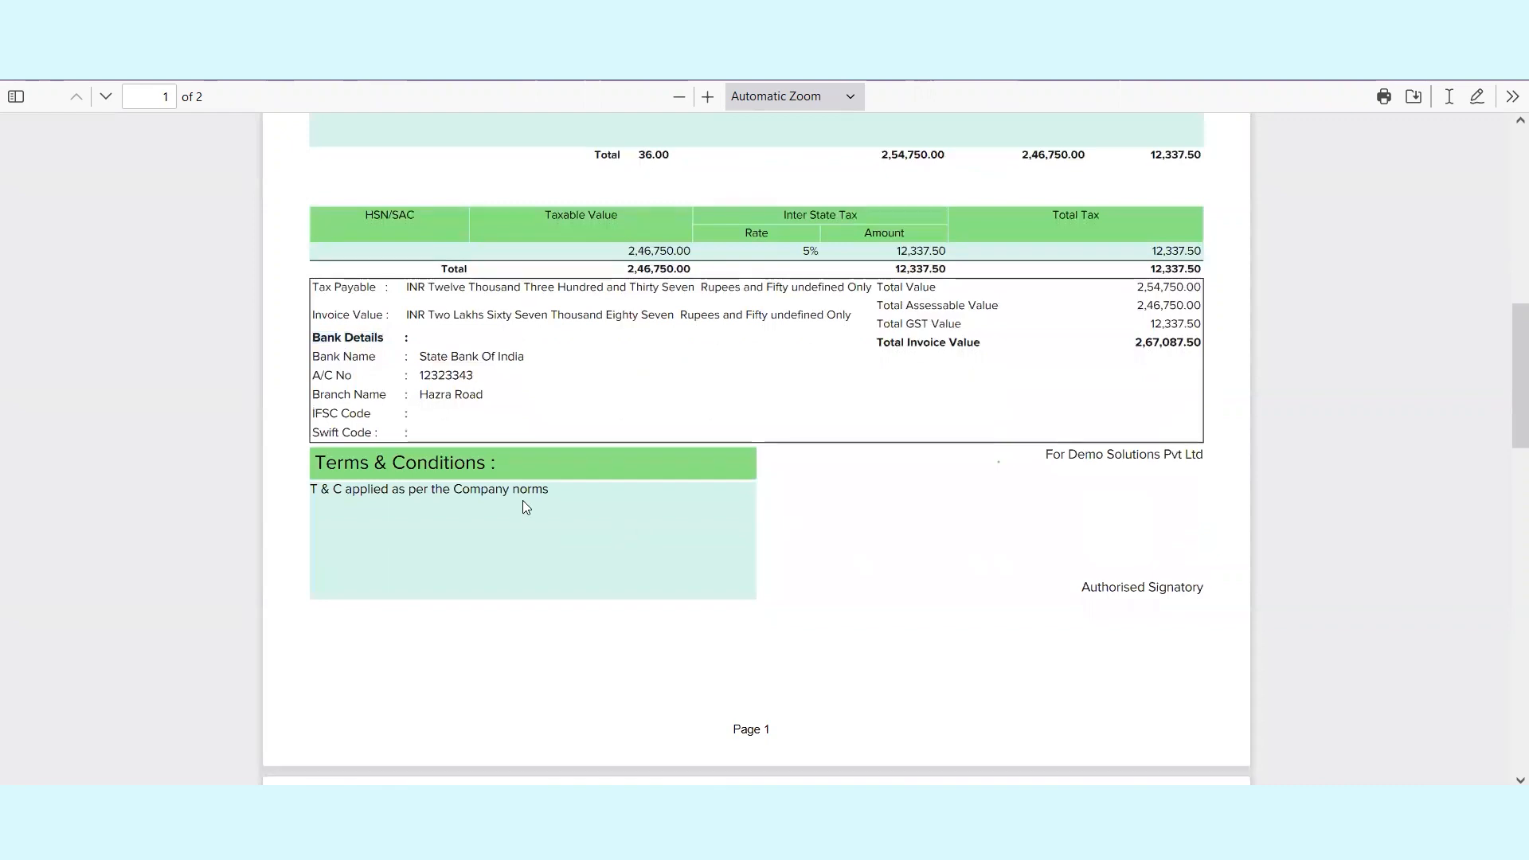
double_click(500, 491)
scroll(500, 494, "down", 6)
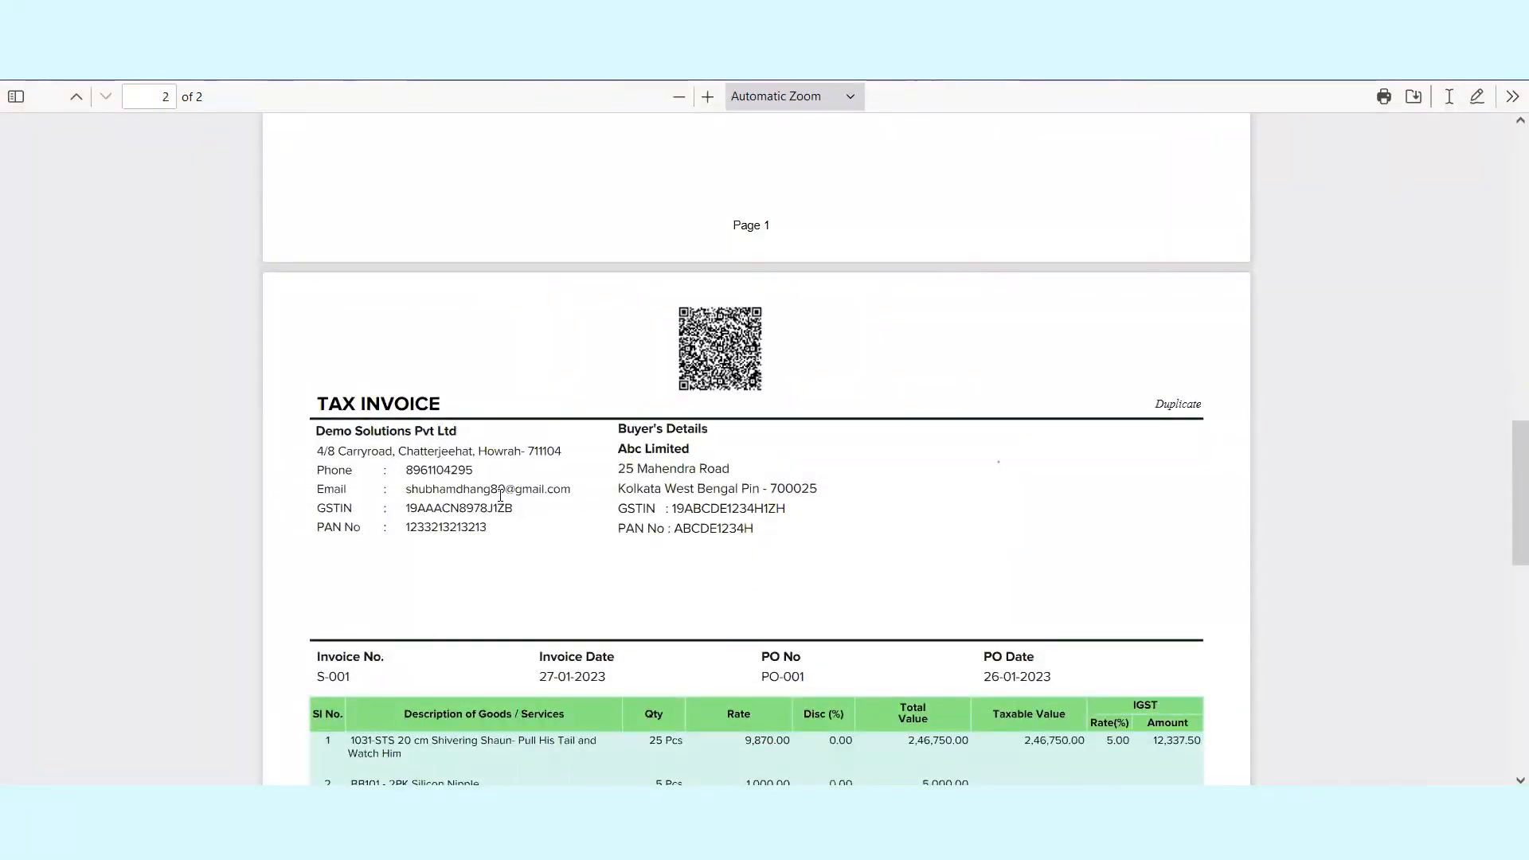
scroll(500, 496, "down", 3)
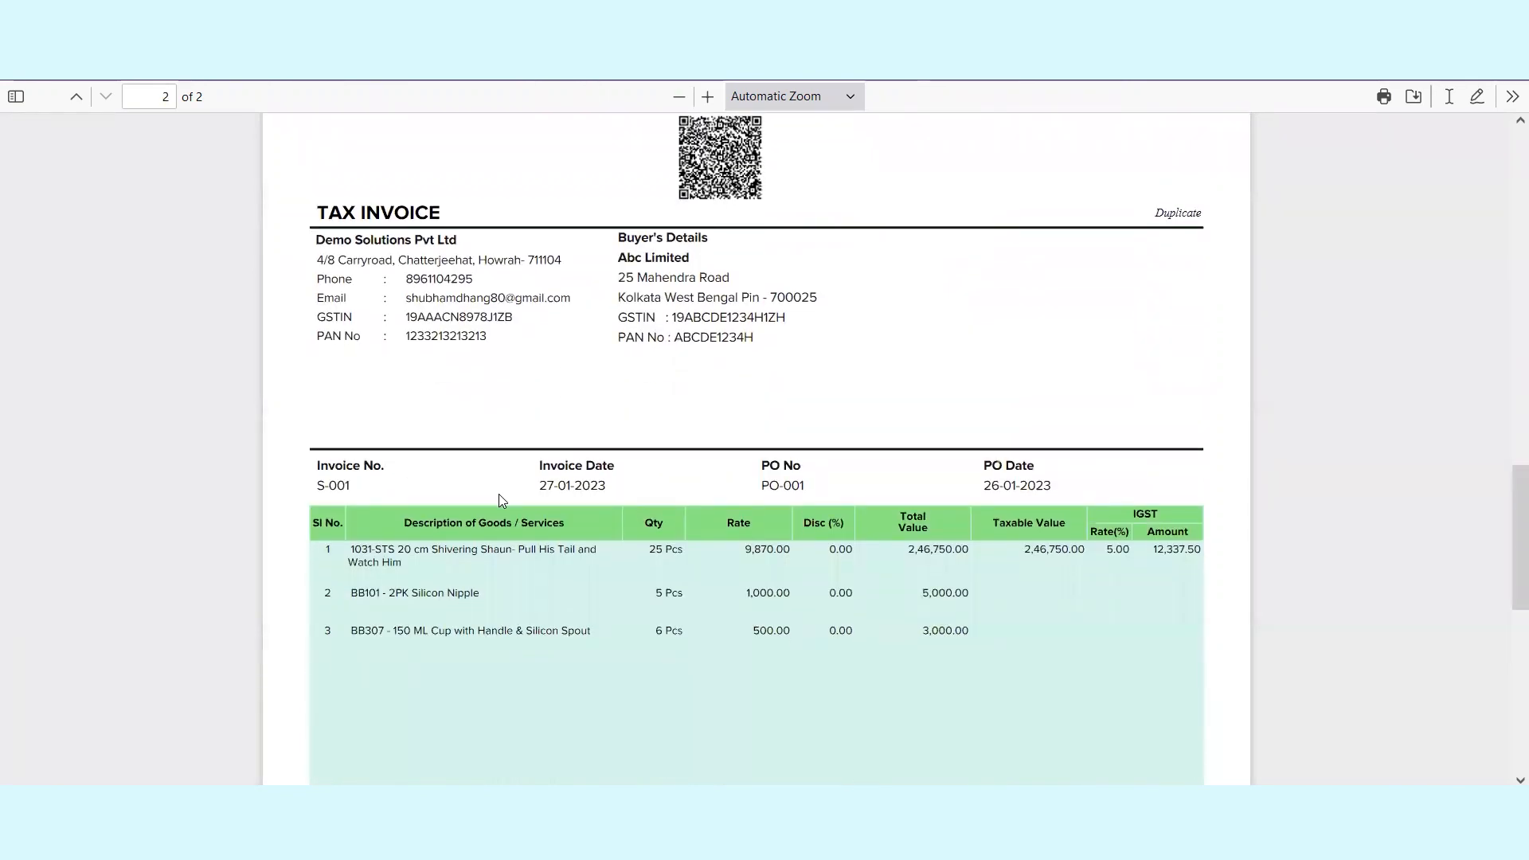
scroll(500, 499, "down", 2)
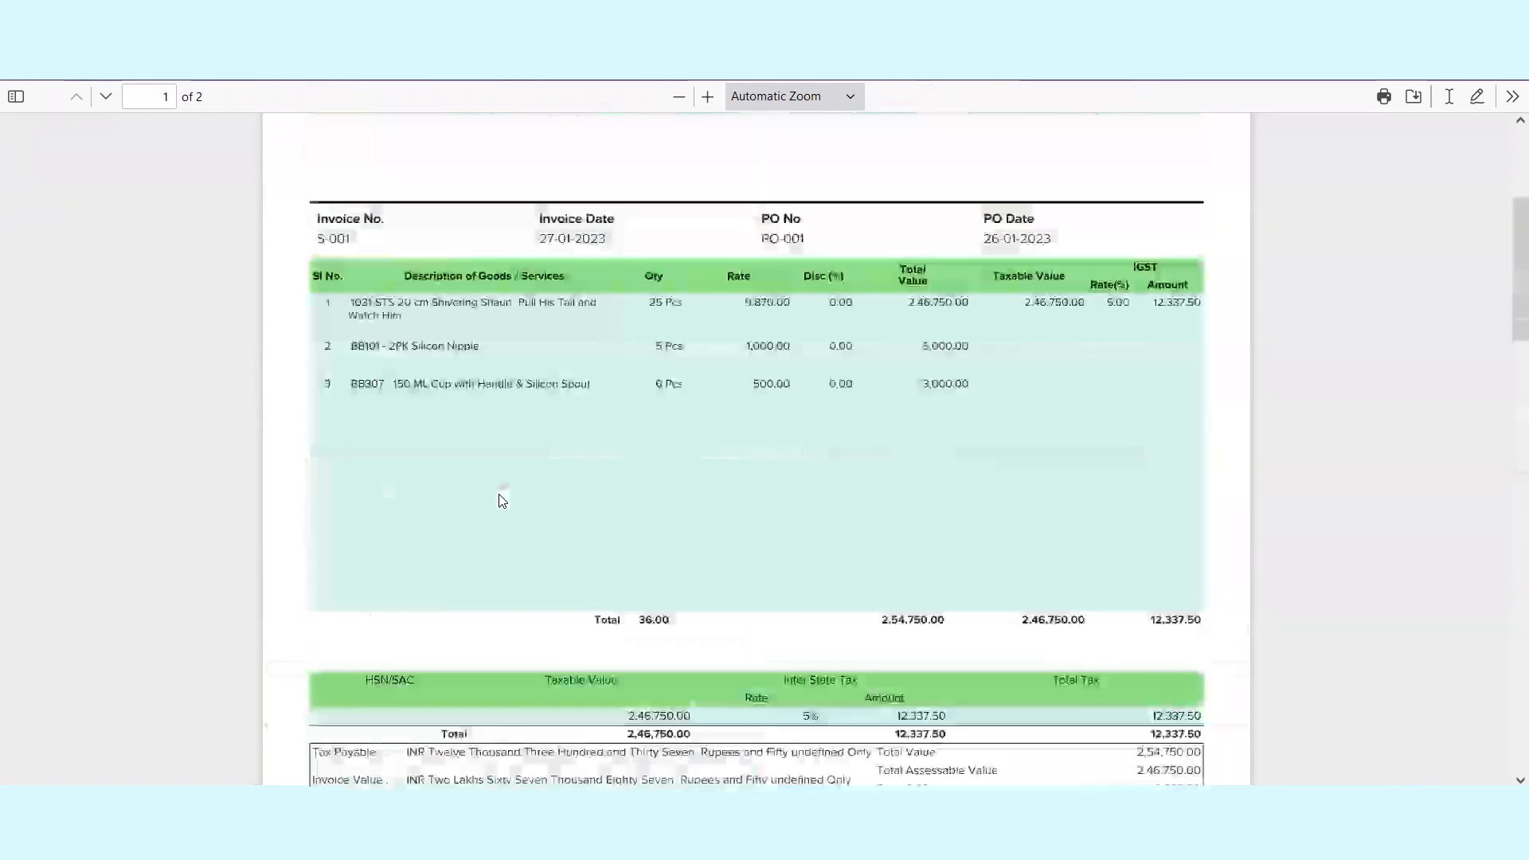
scroll(502, 500, "up", 3)
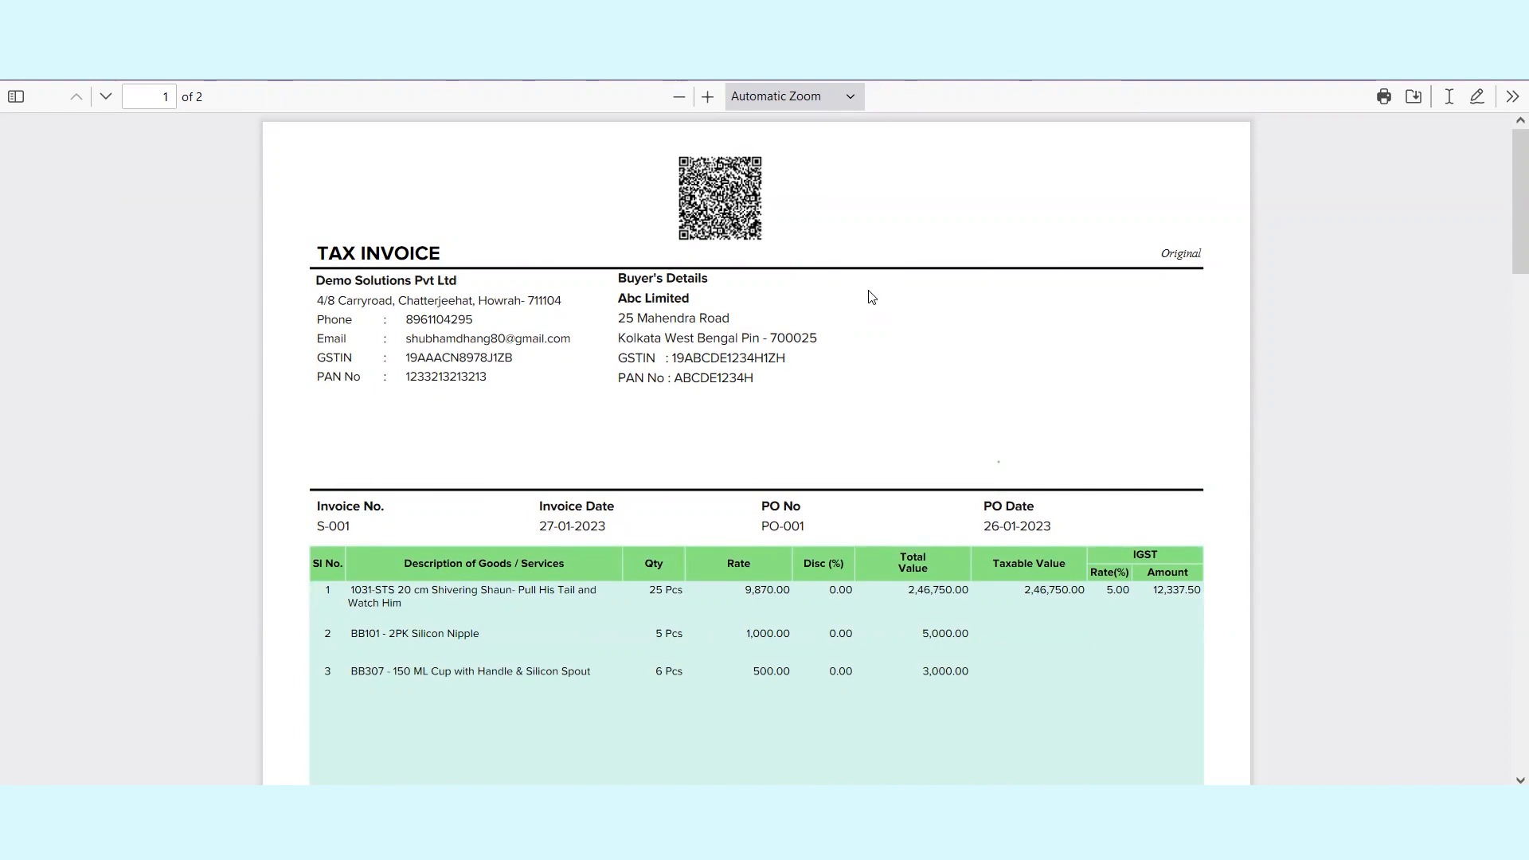
scroll(734, 427, "down", 3)
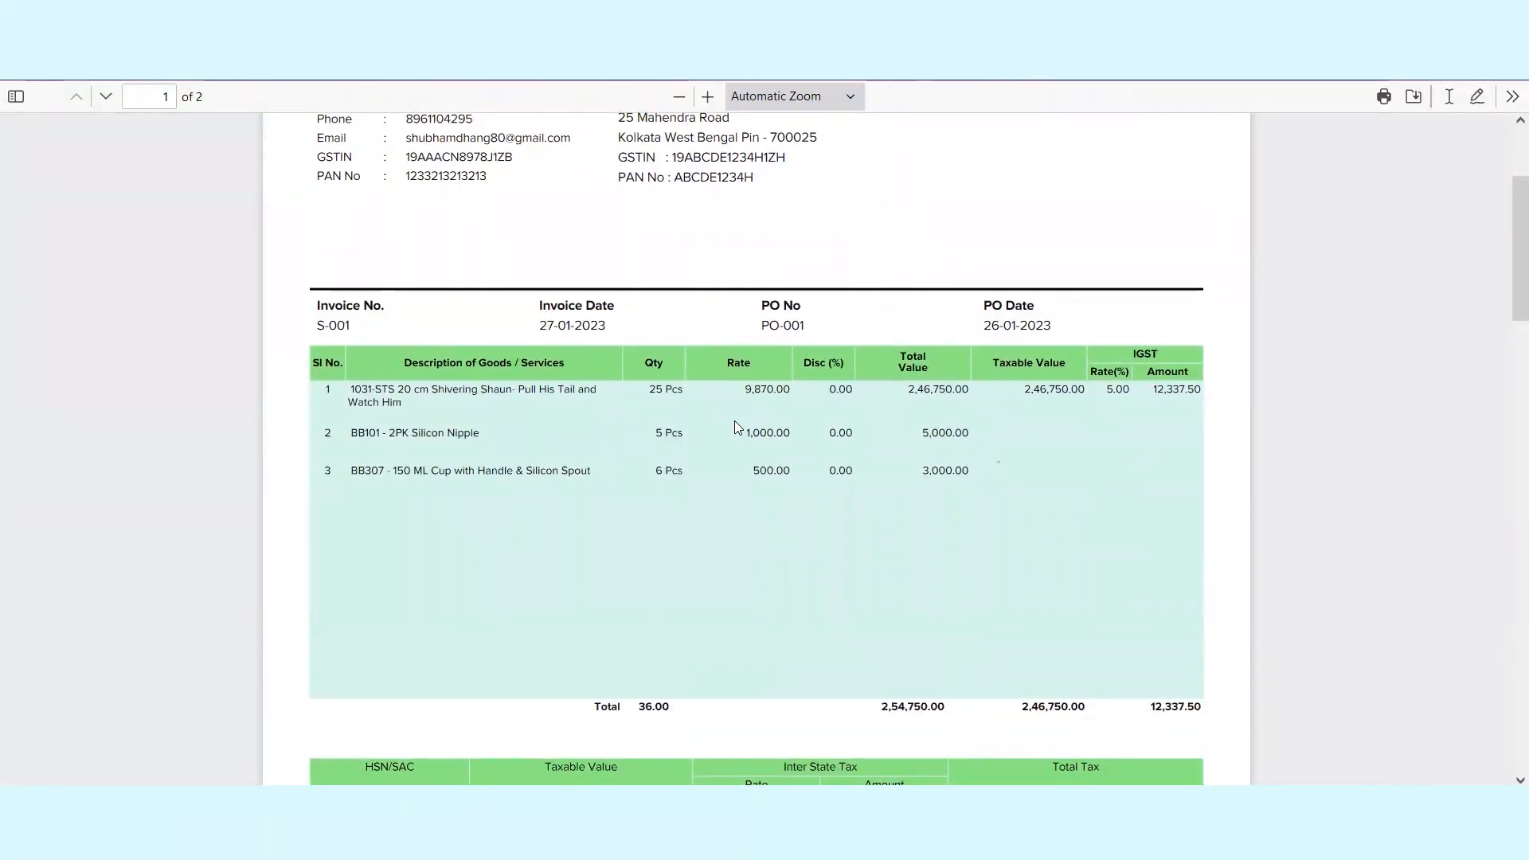
scroll(739, 428, "up", 3)
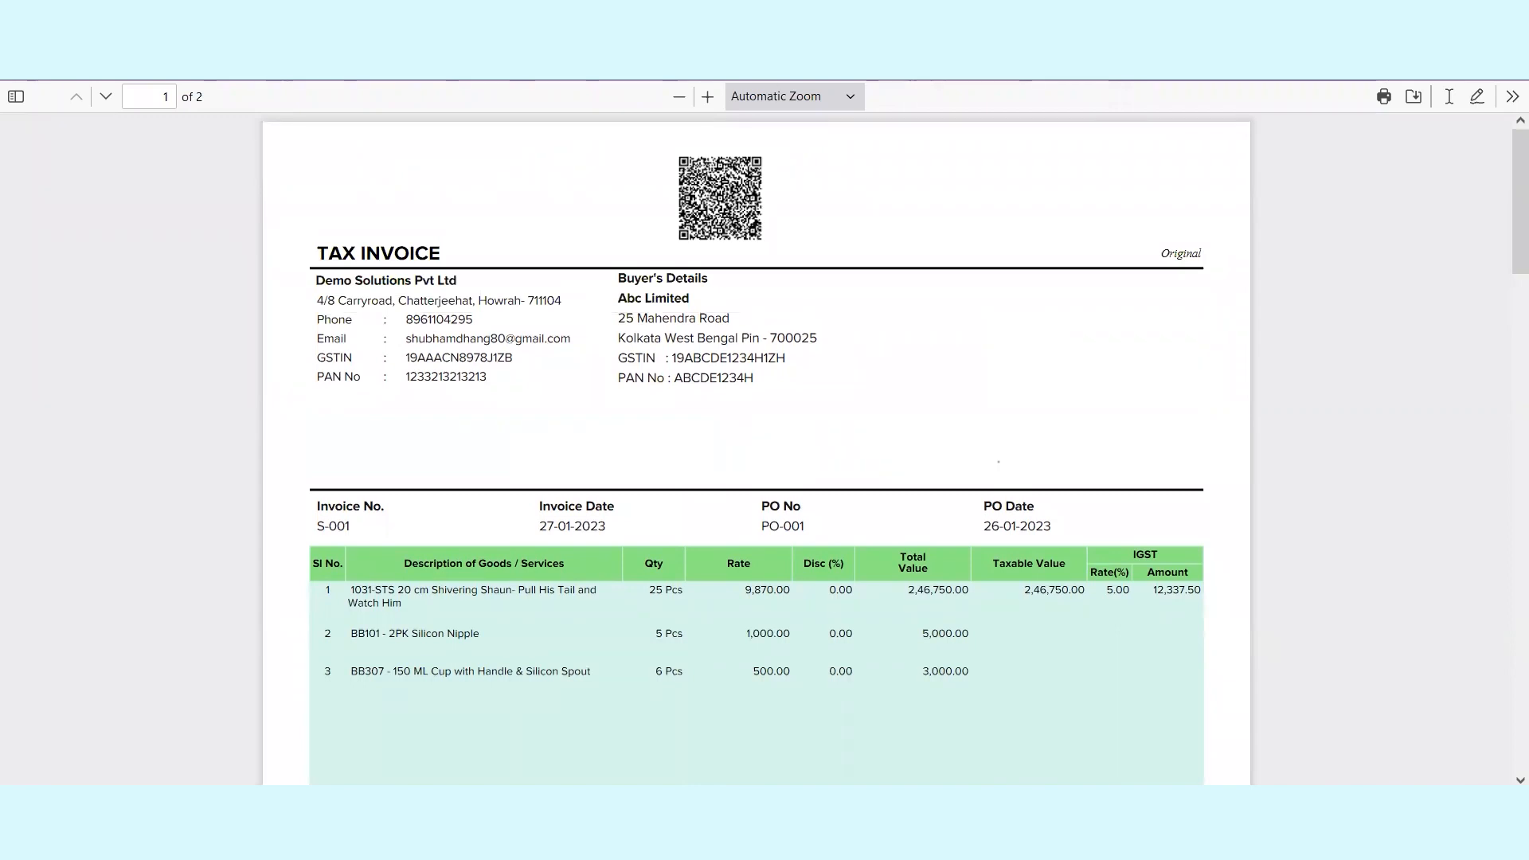
Leave the invoice PDF and review the template, Export Against LUT and Export Against Payment of IGST options on the Custom Invoice form.
left_click(582, 20)
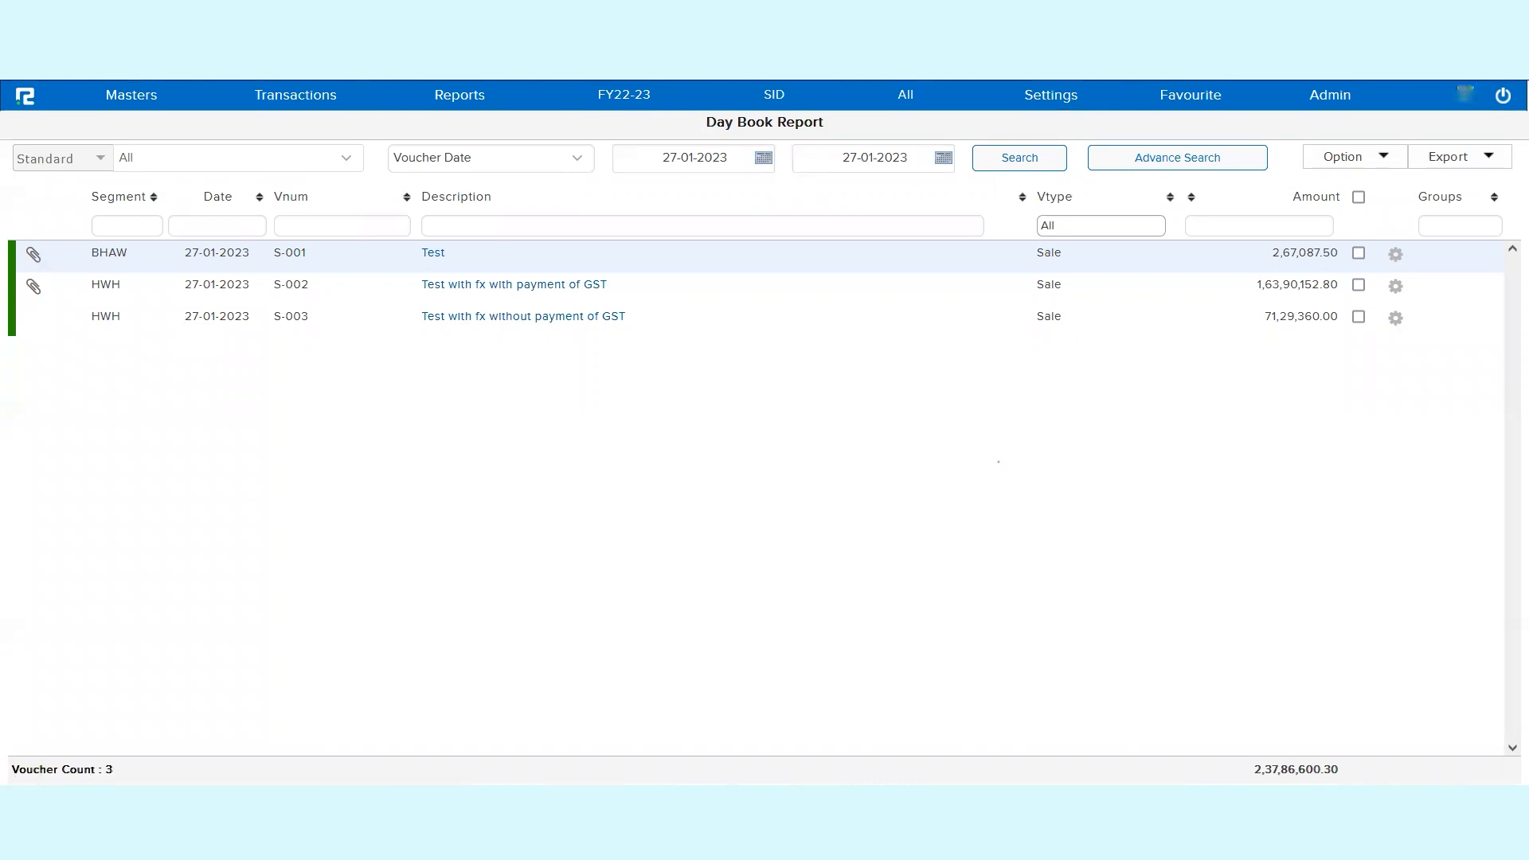
left_click(1223, 264)
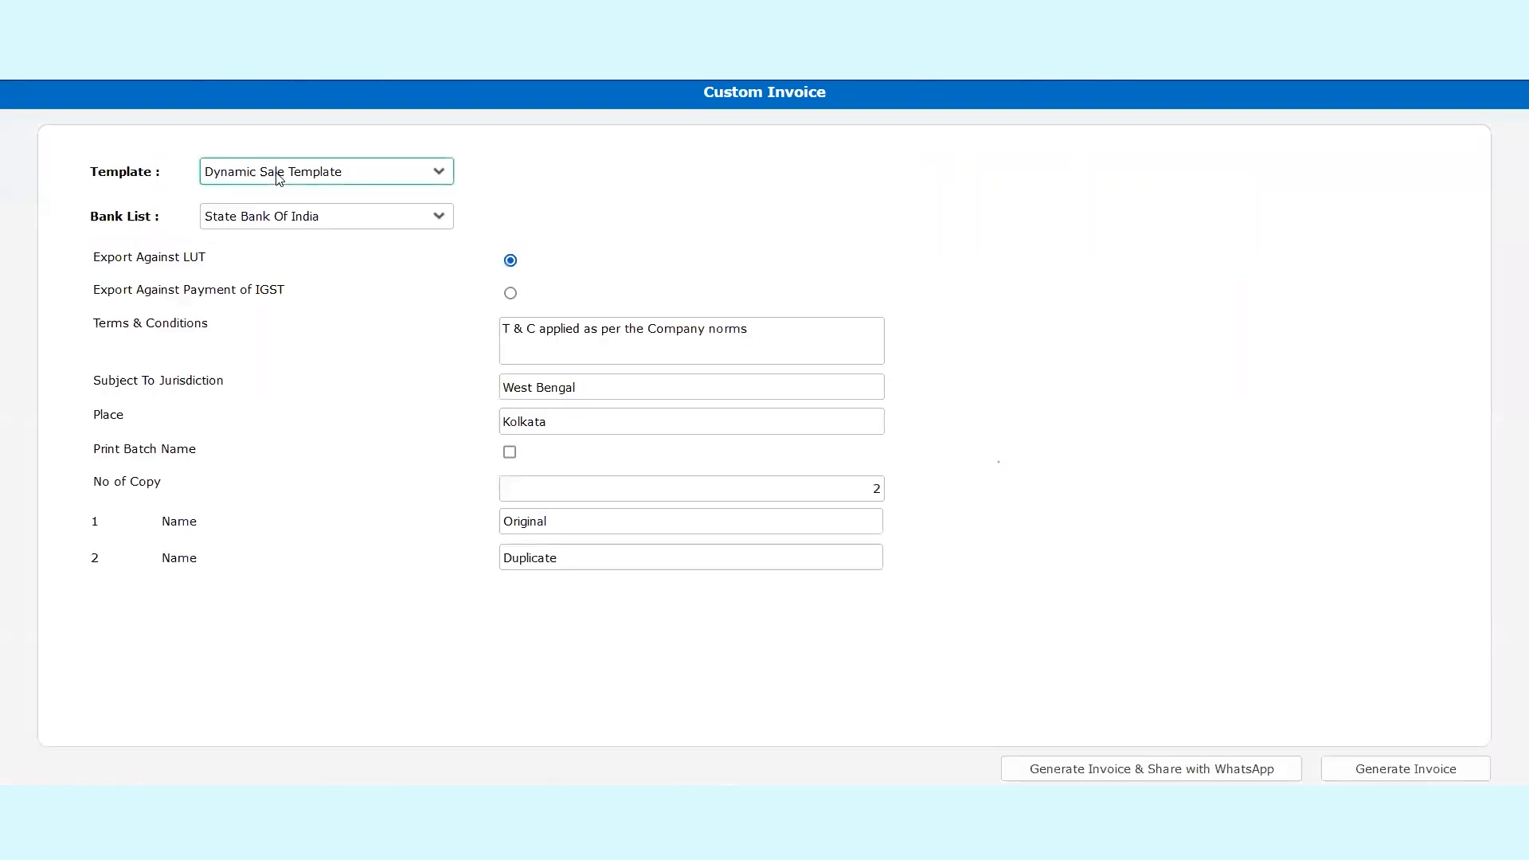
left_click(279, 178)
left_click(547, 216)
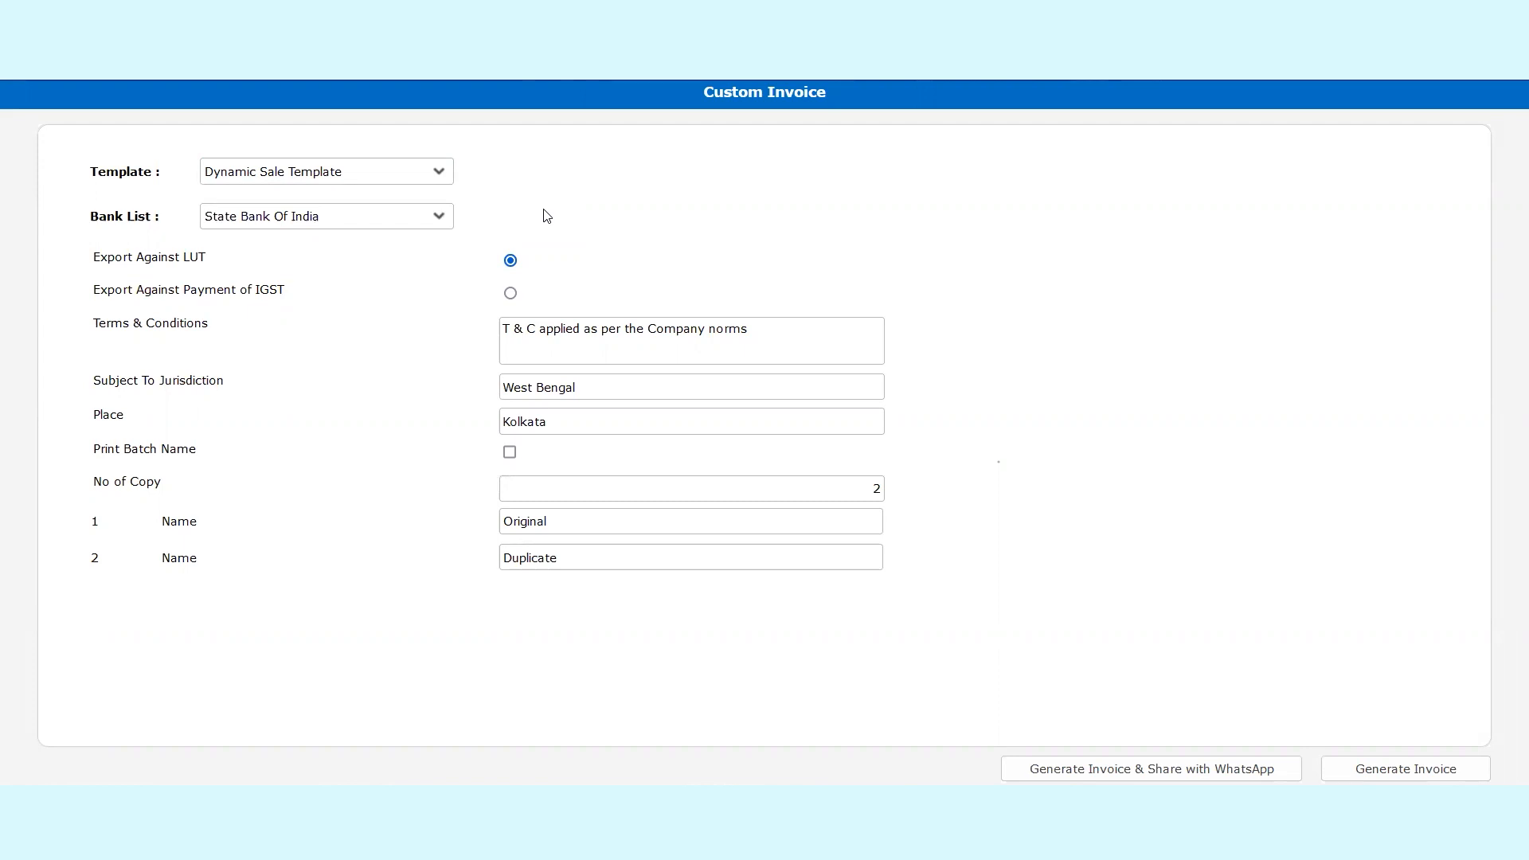
triple_click(186, 257)
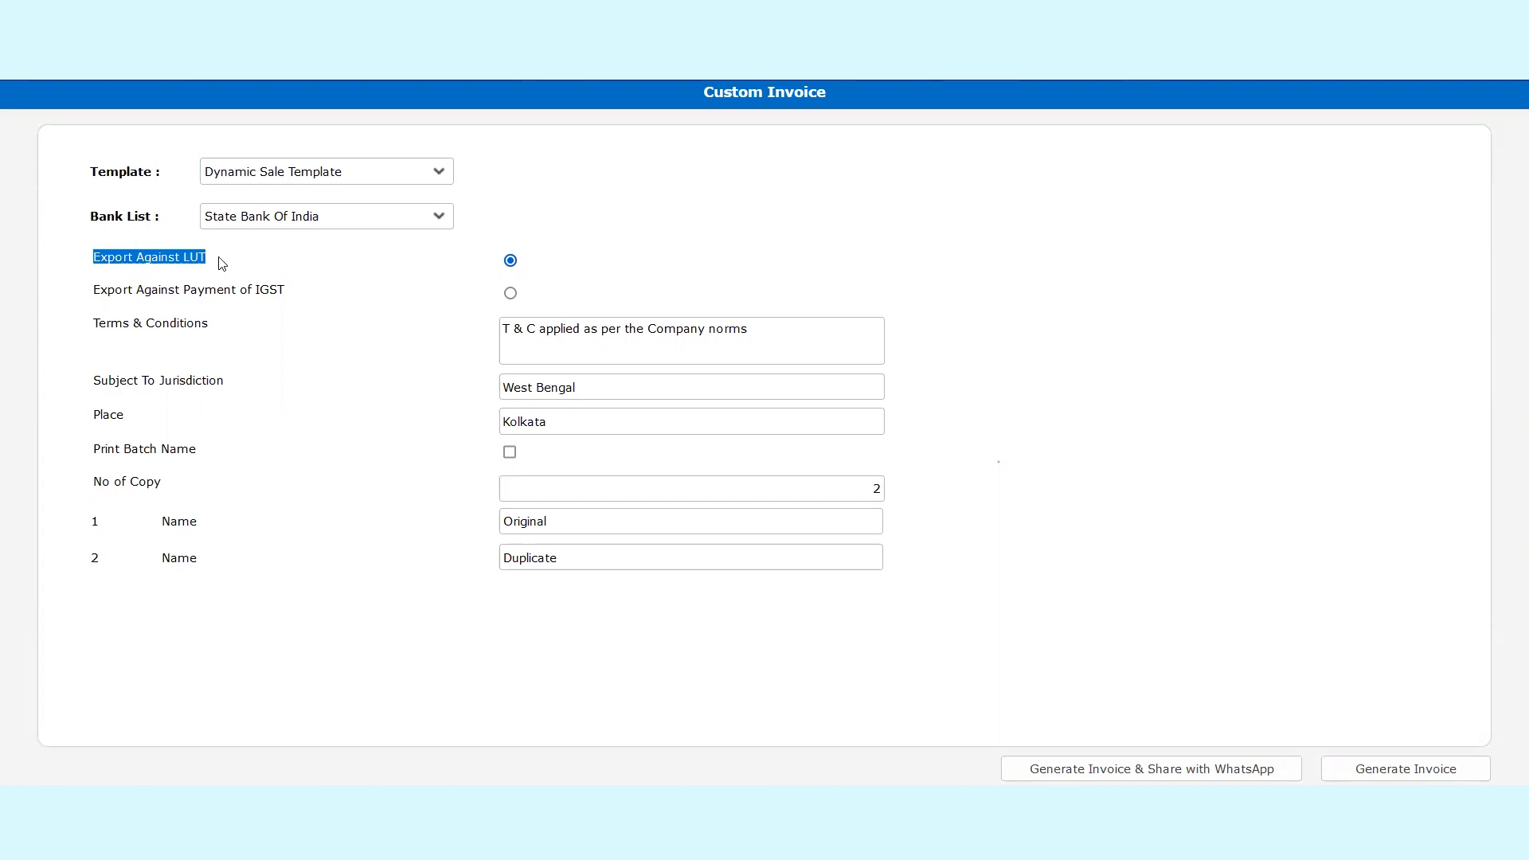
triple_click(236, 290)
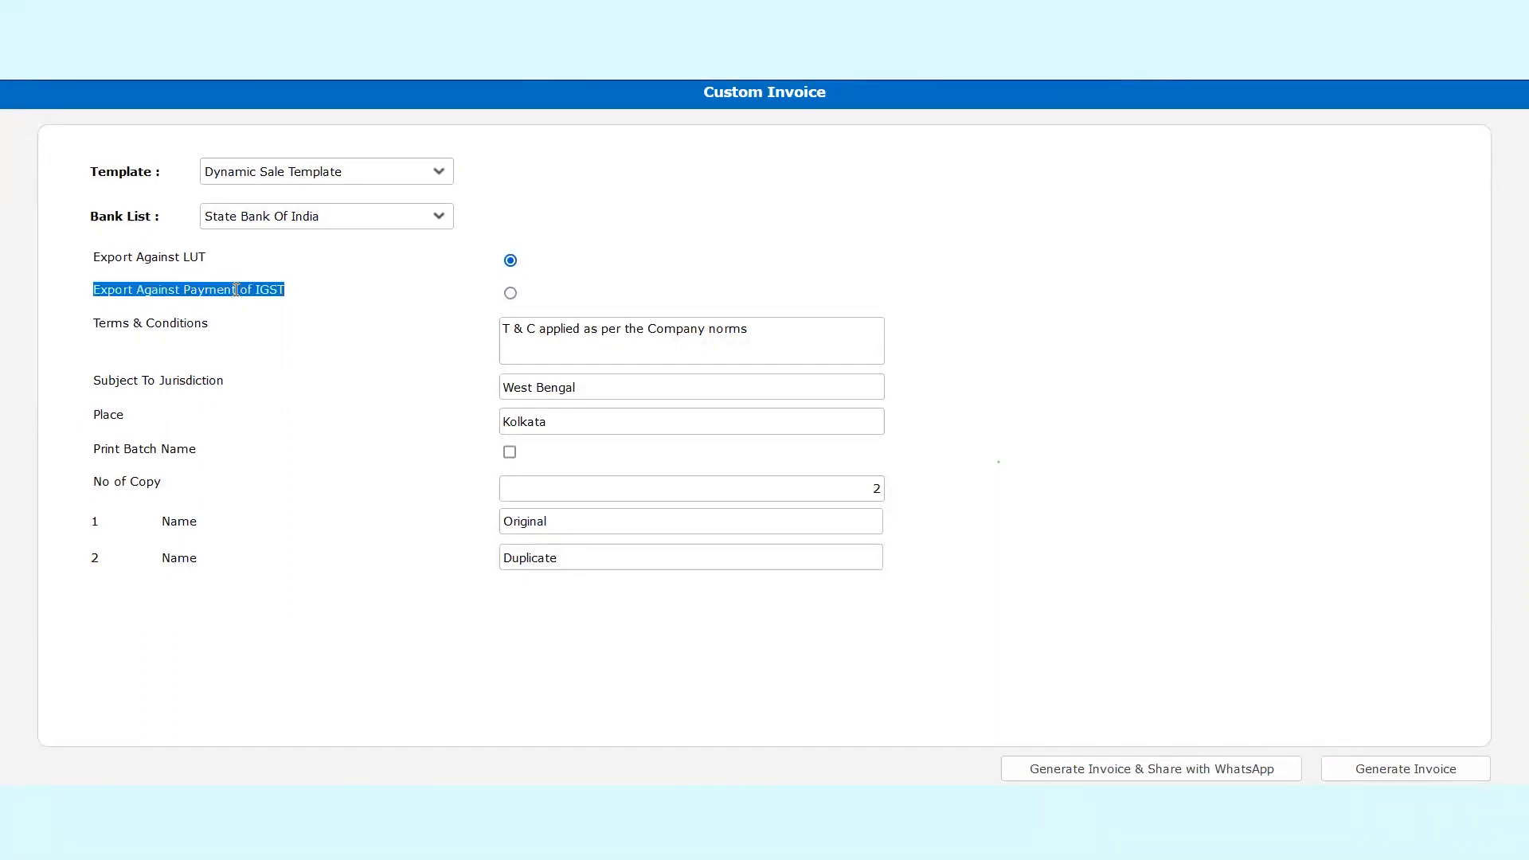
left_click(266, 174)
triple_click(132, 255)
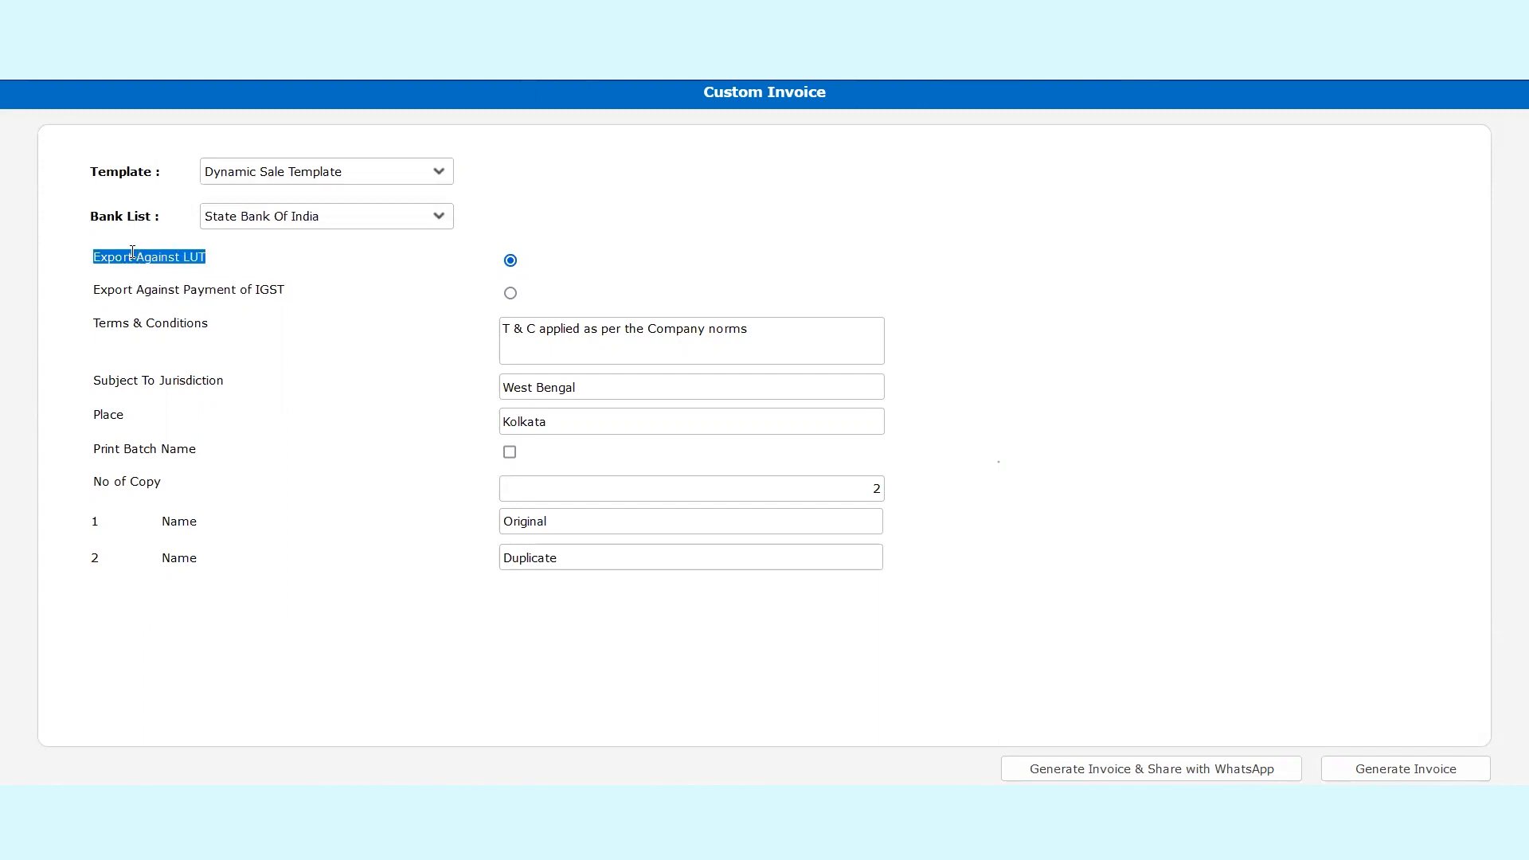
triple_click(188, 301)
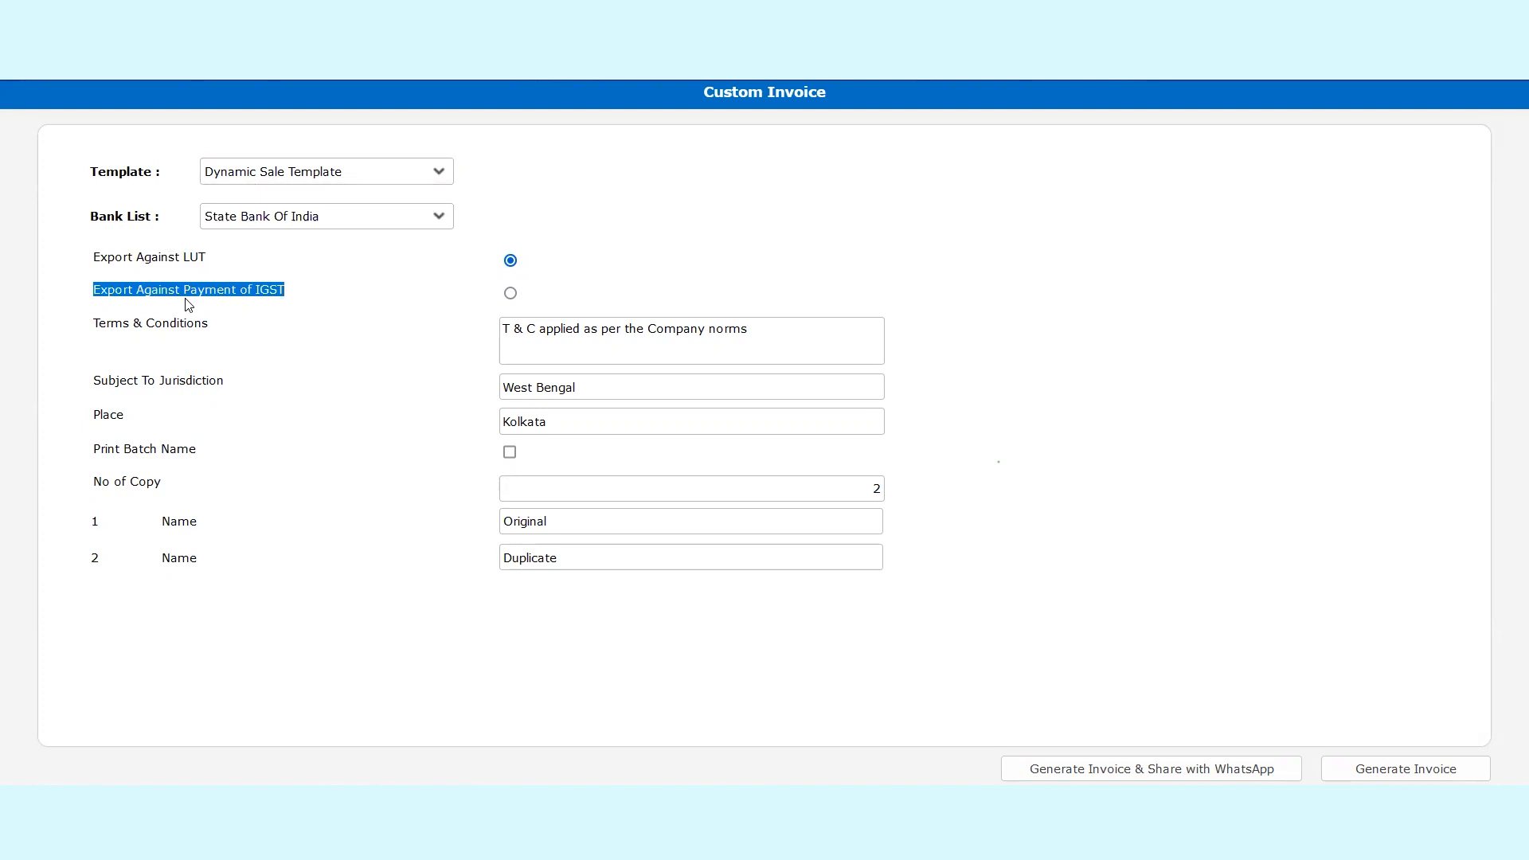
triple_click(161, 259)
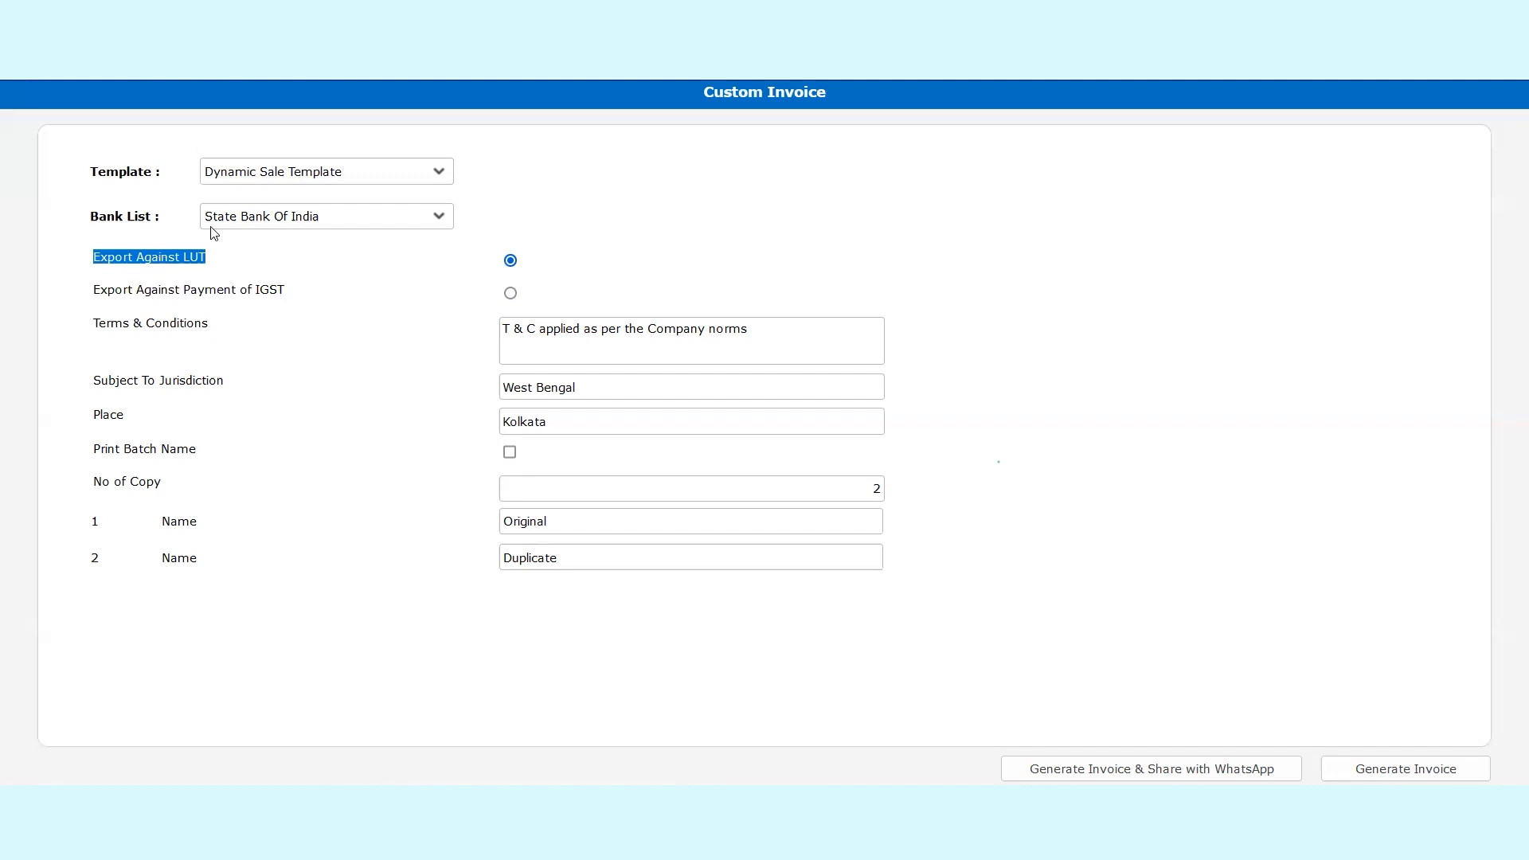
Return to the Day Book, open sale voucher S-002 and collapse its attached document preview.
left_click(279, 15)
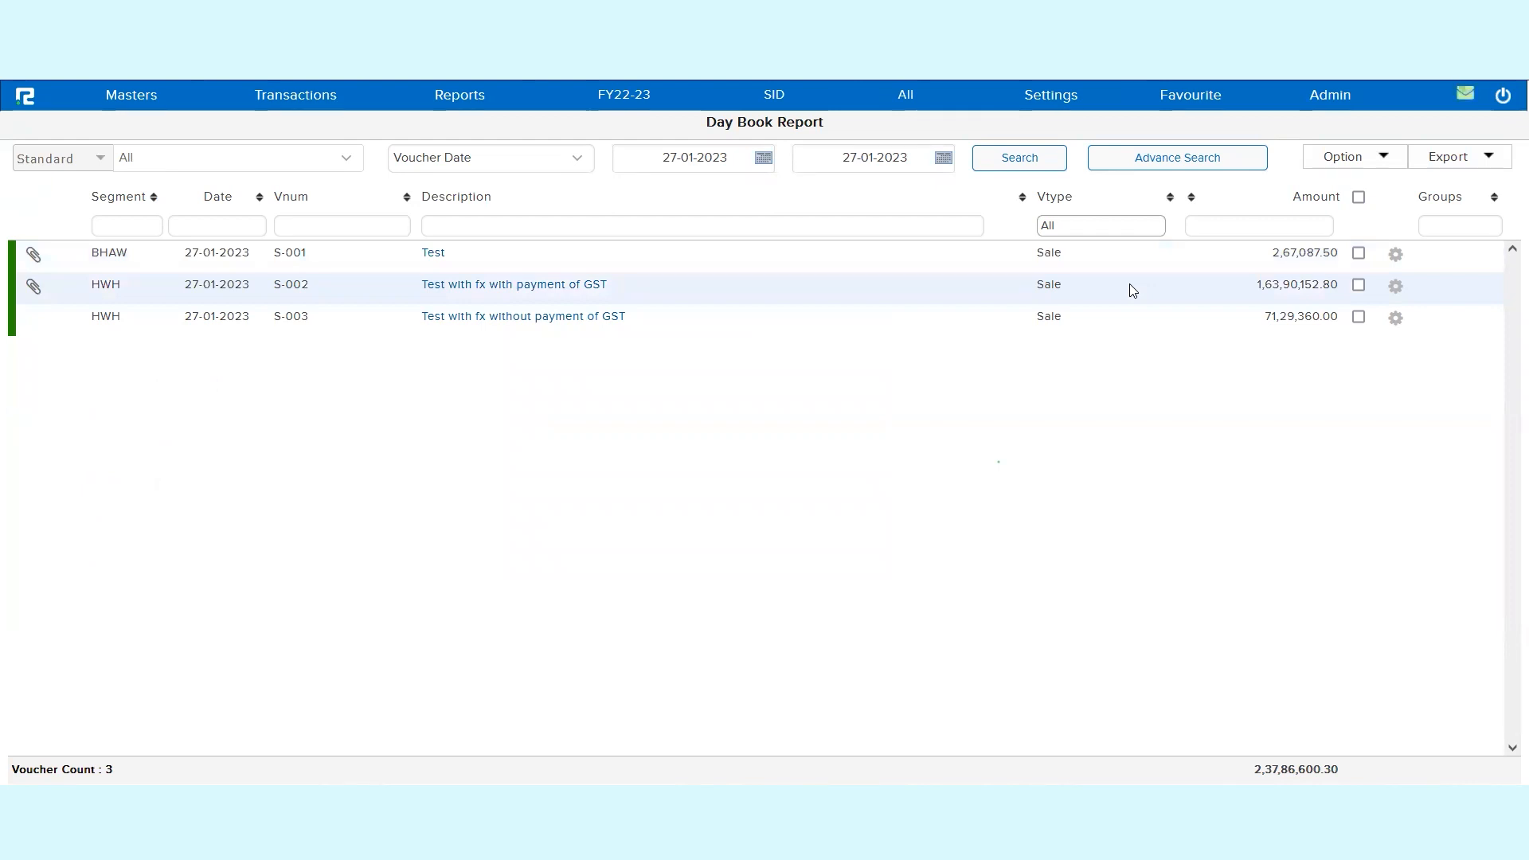
left_click(1129, 285)
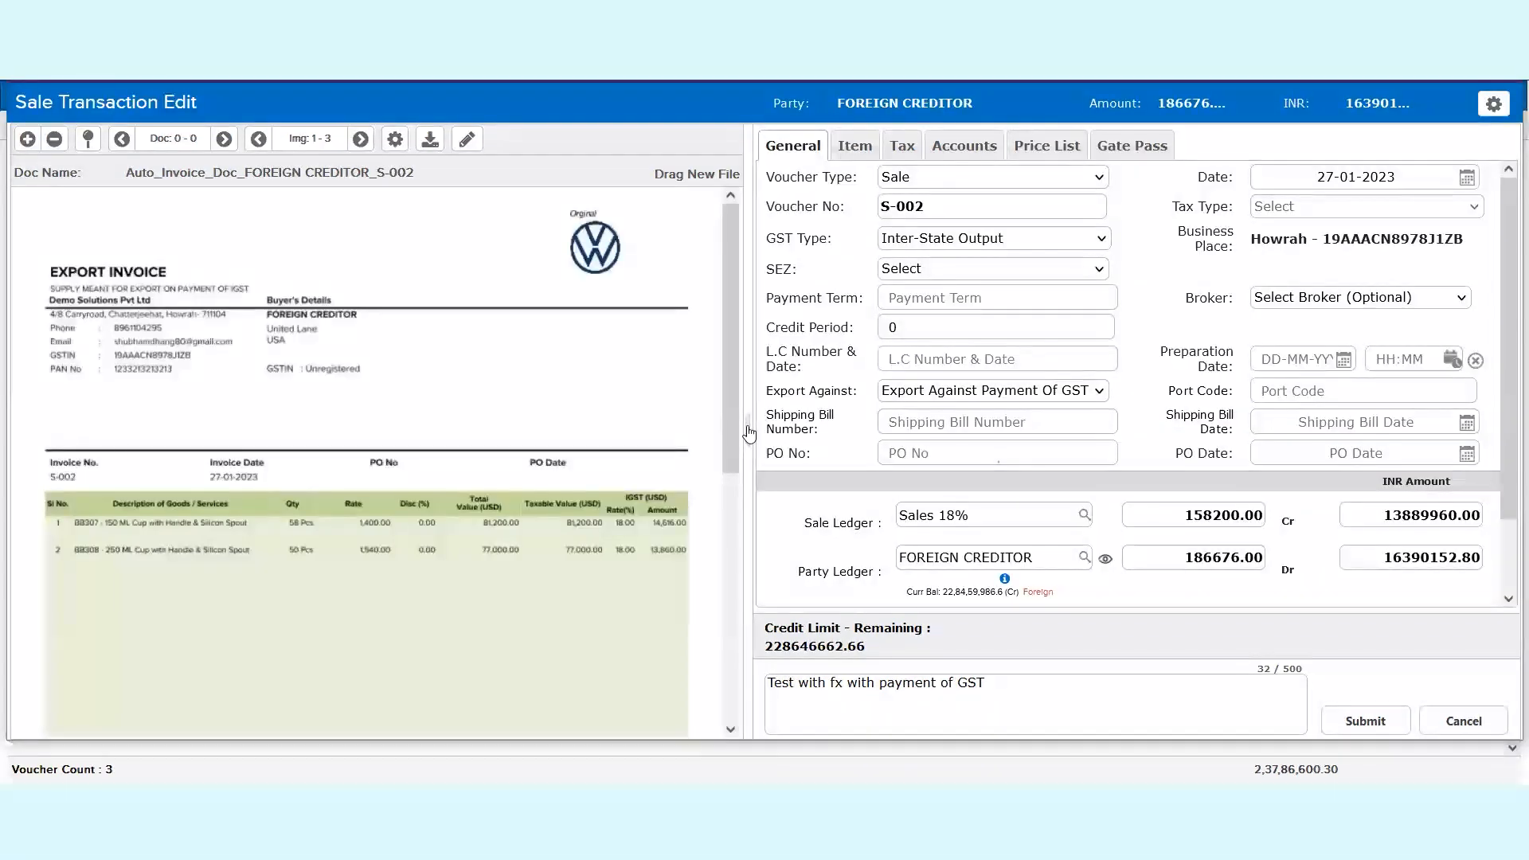
left_click(748, 430)
View the party ledger details of FOREIGN CREDITOR, including the GST registration type, and return to the voucher.
triple_click(259, 532)
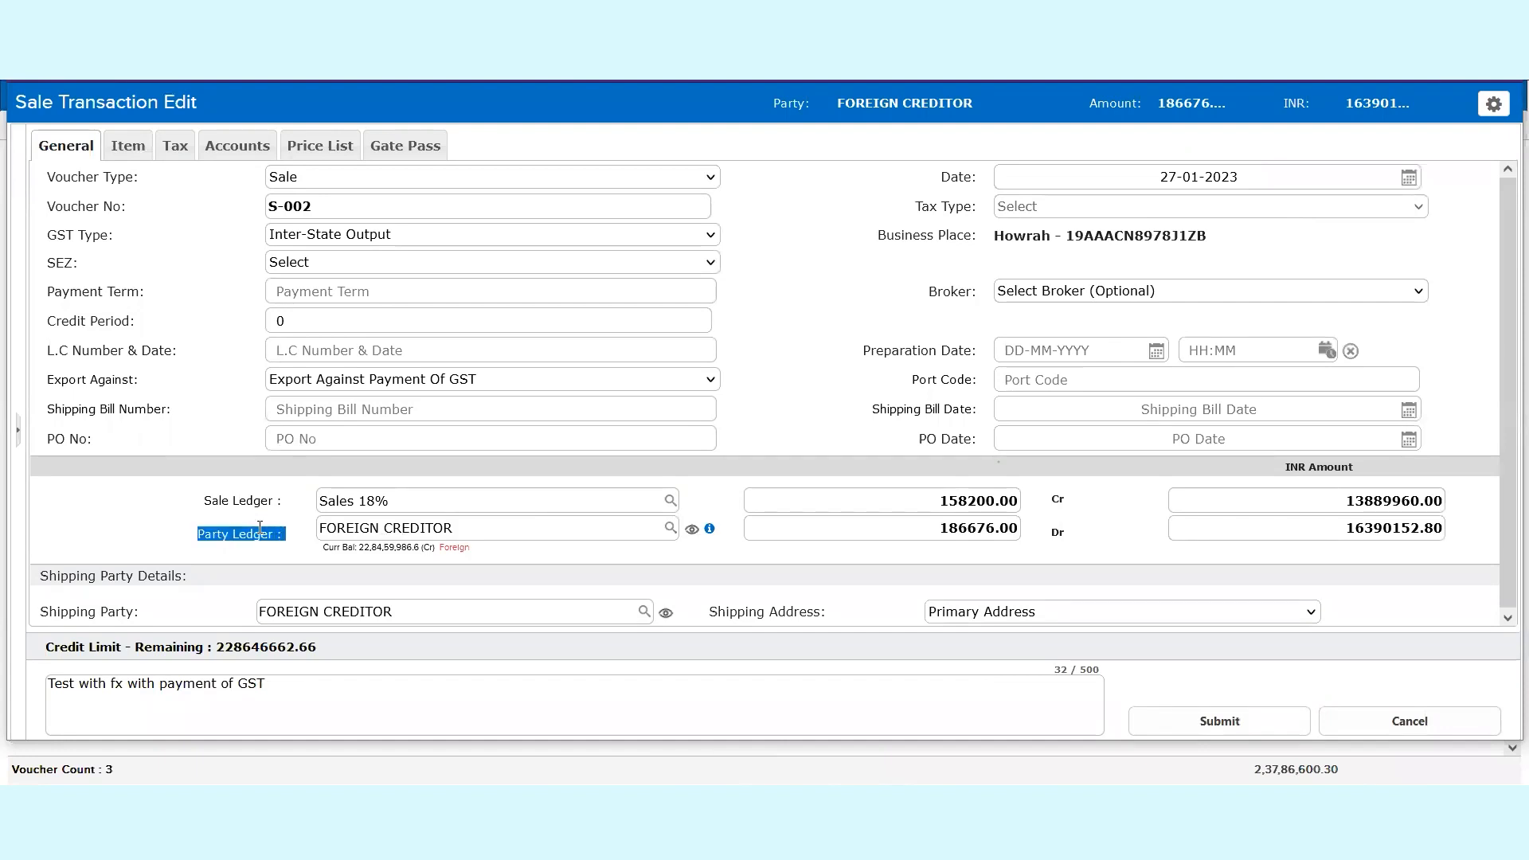
left_click(691, 529)
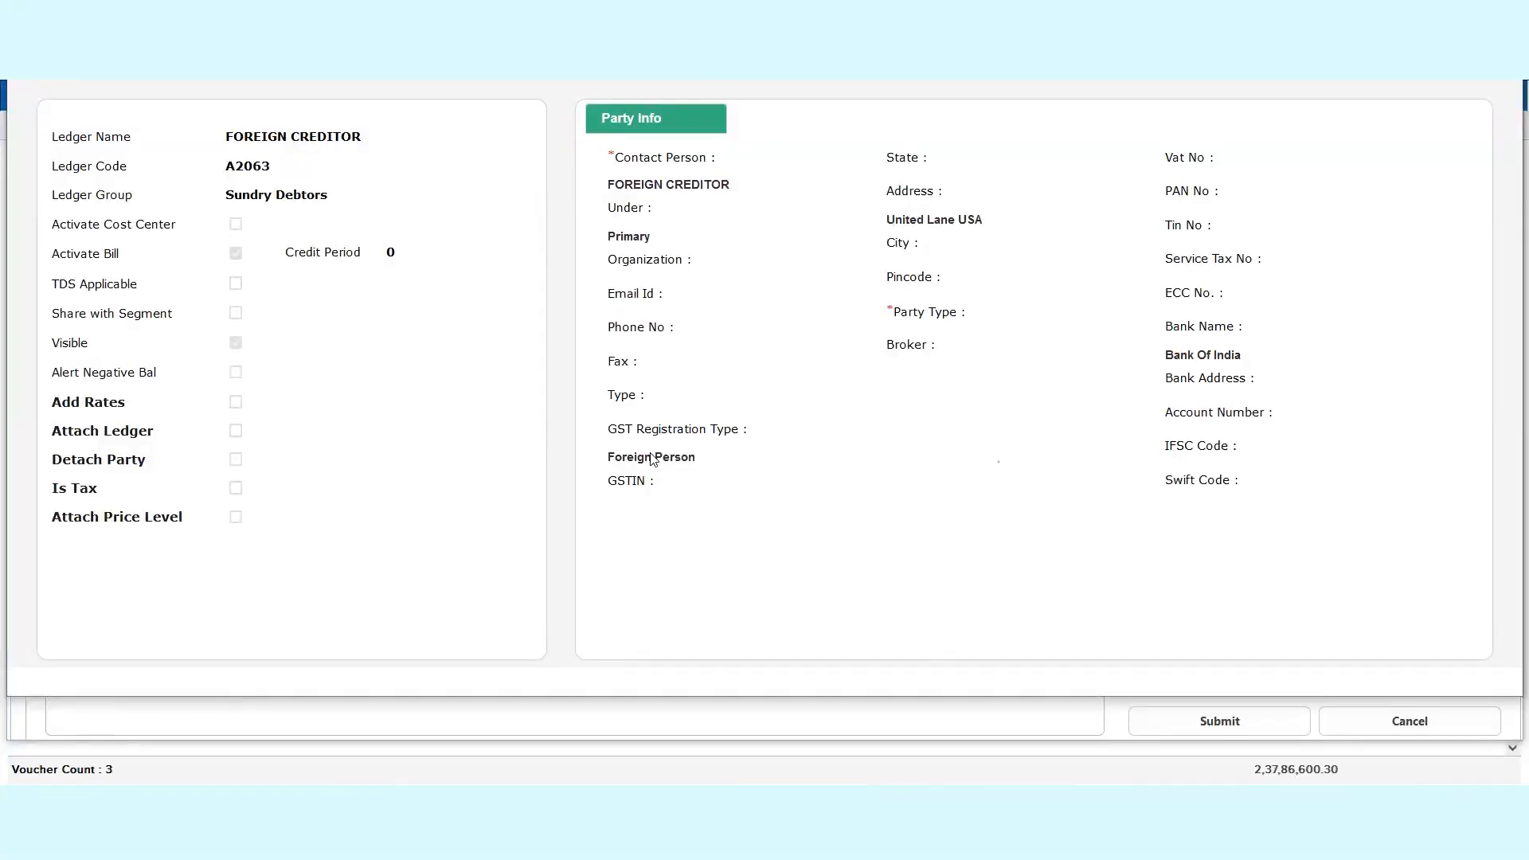
key("Escape")
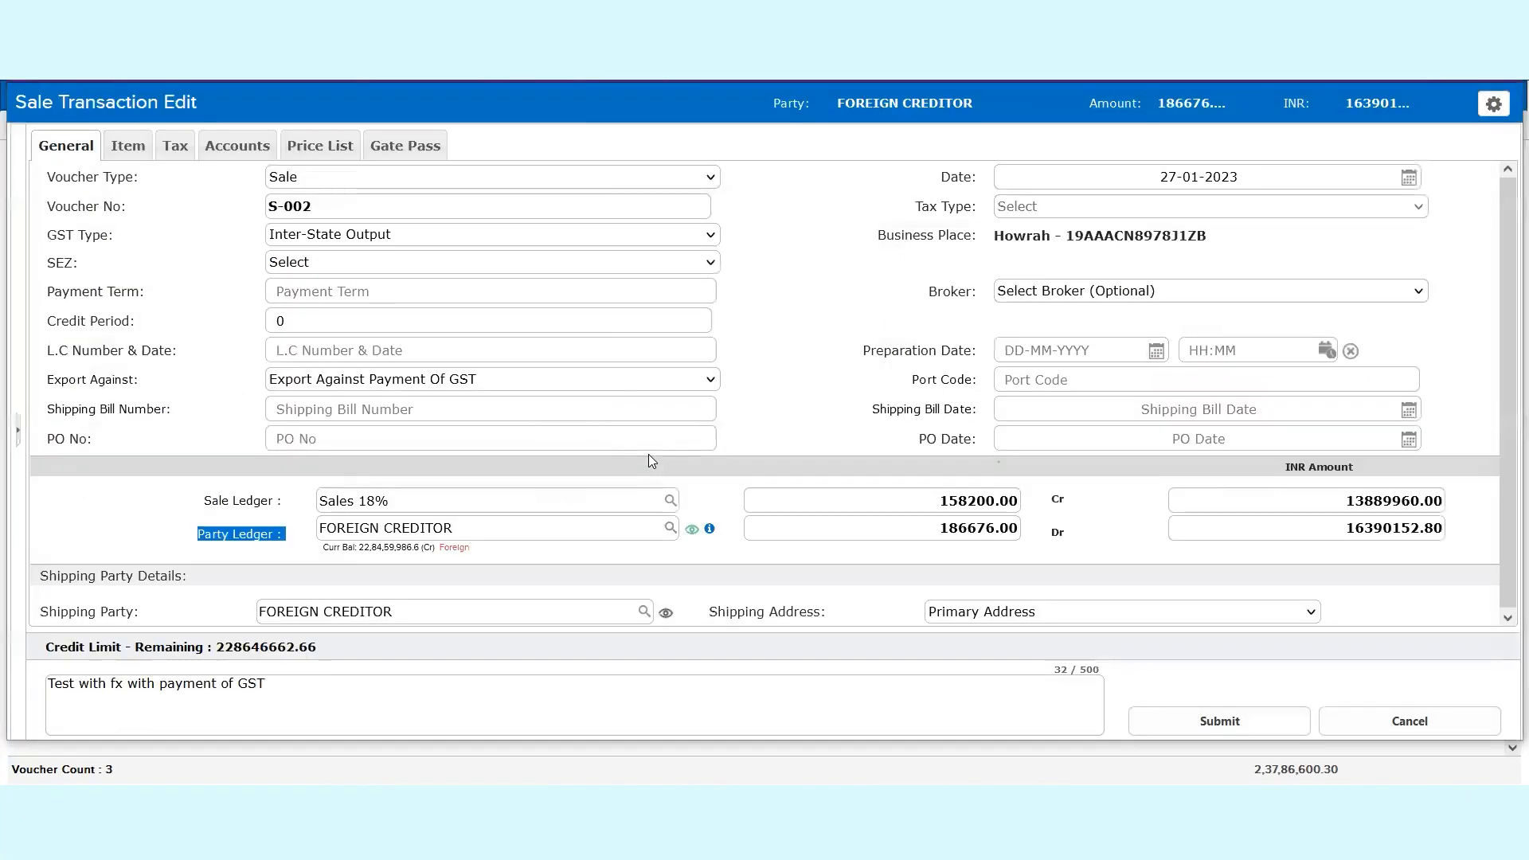
left_click(481, 529)
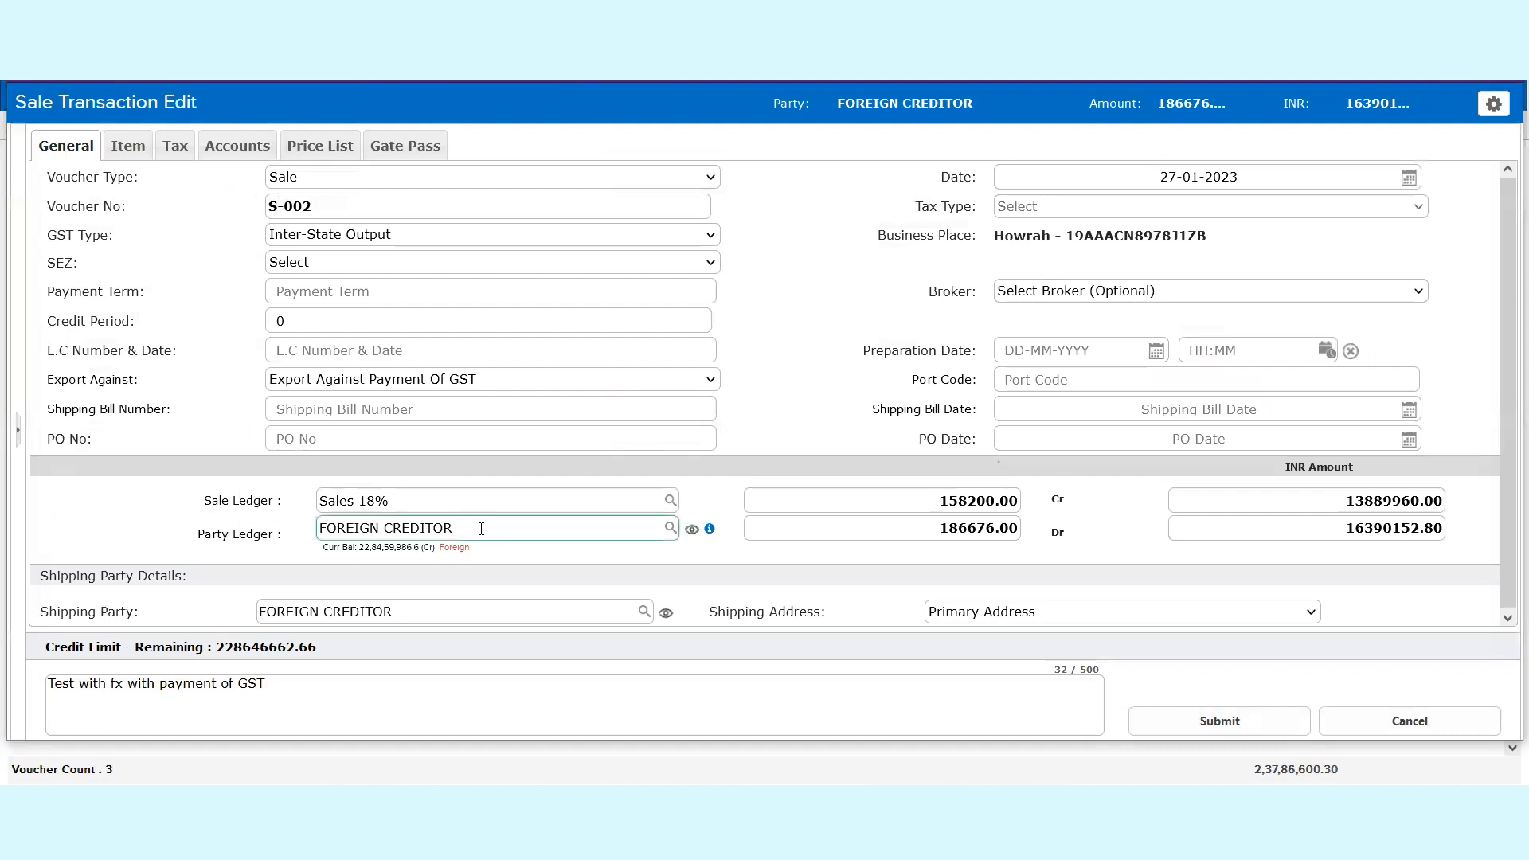
Check the Export Against choices and the foreign exchange currency and rate of voucher S-002.
triple_click(110, 381)
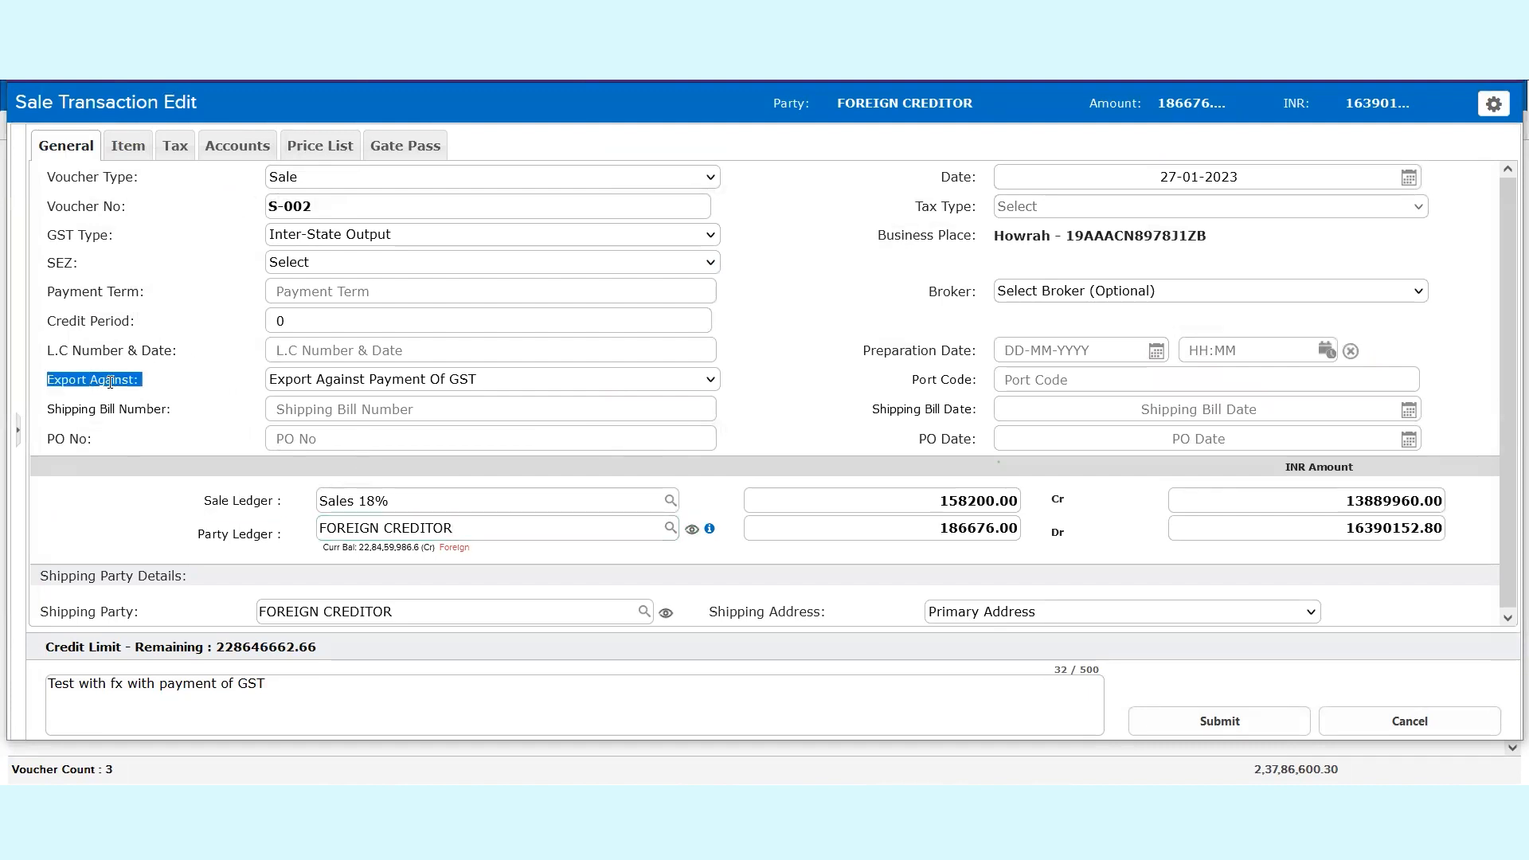
left_click(286, 387)
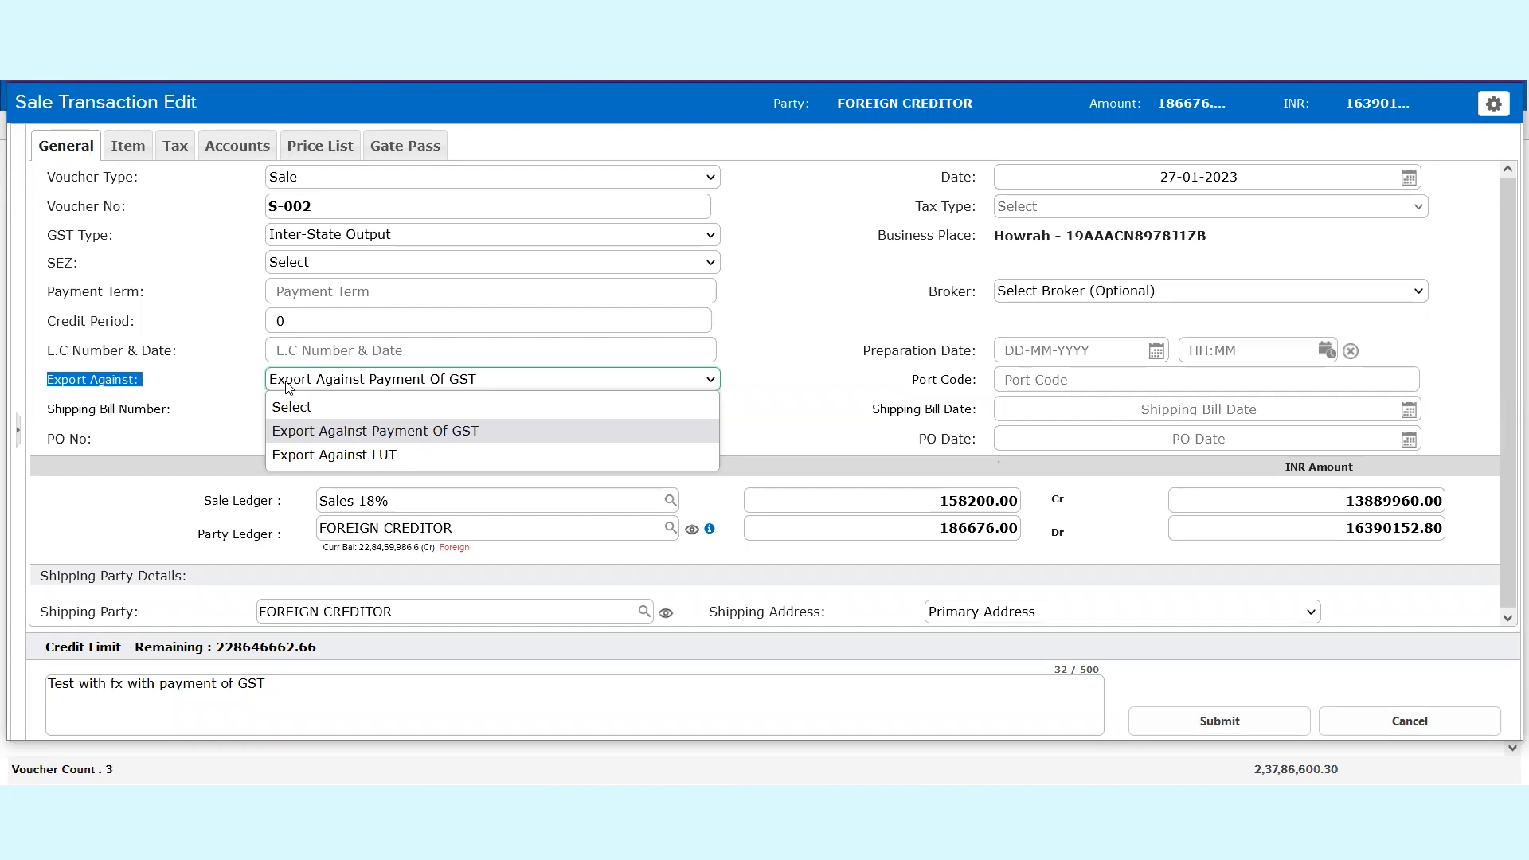
left_click(728, 407)
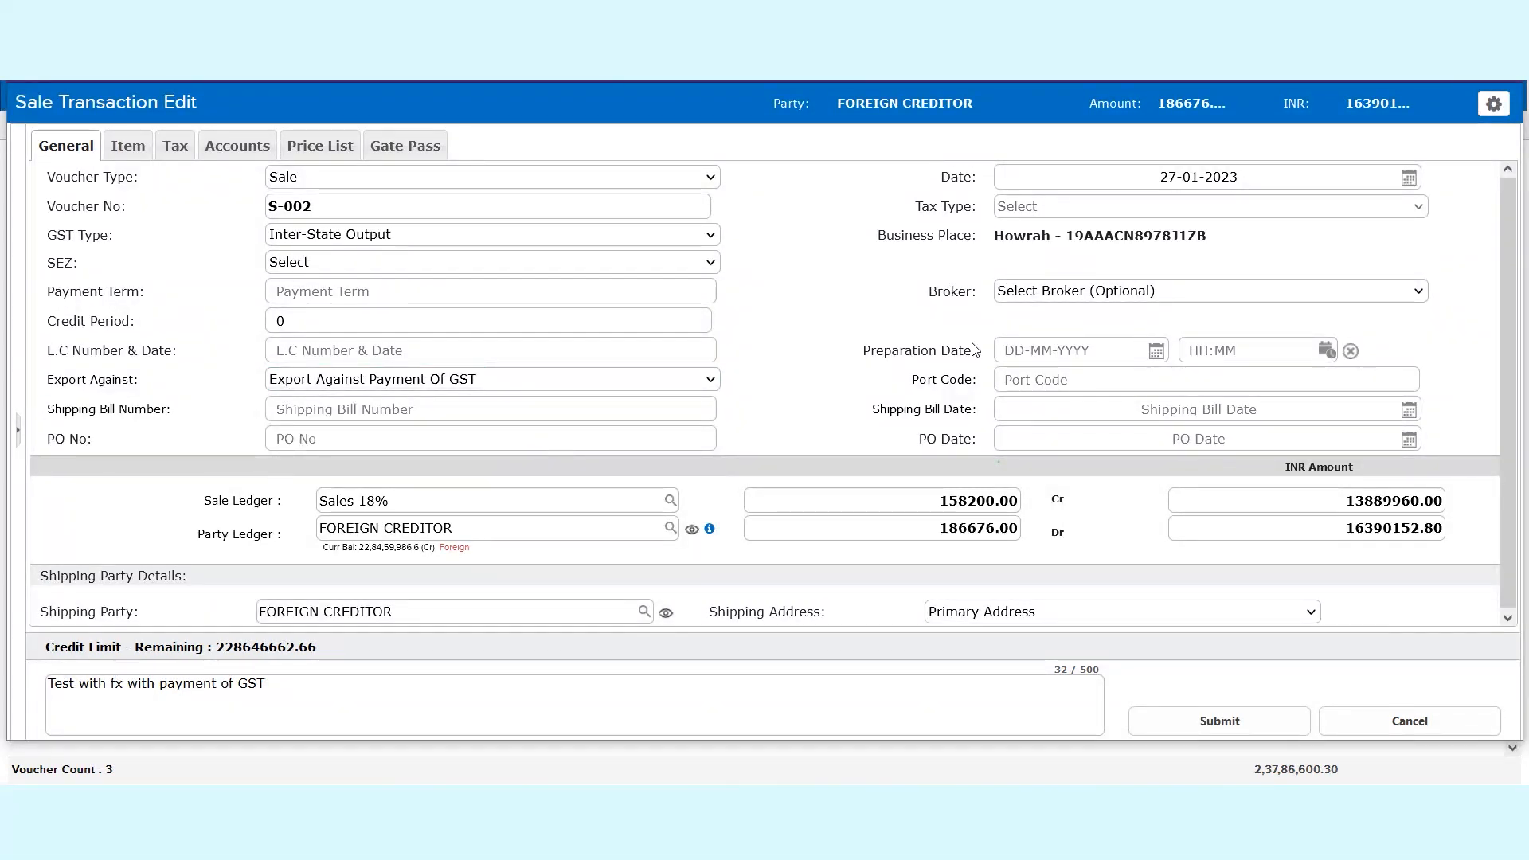
left_click(1494, 104)
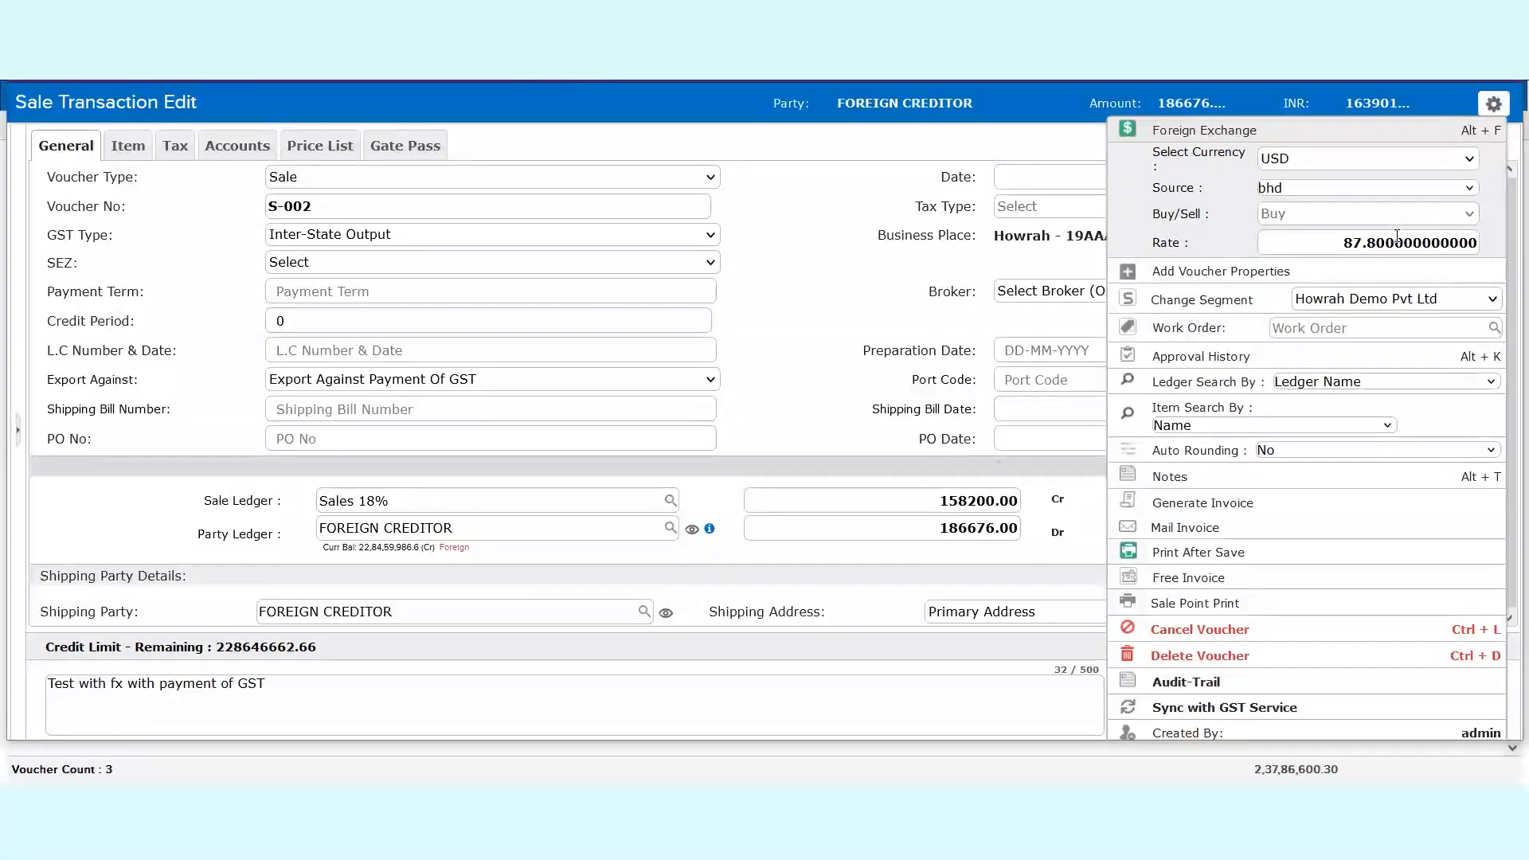
left_click(852, 247)
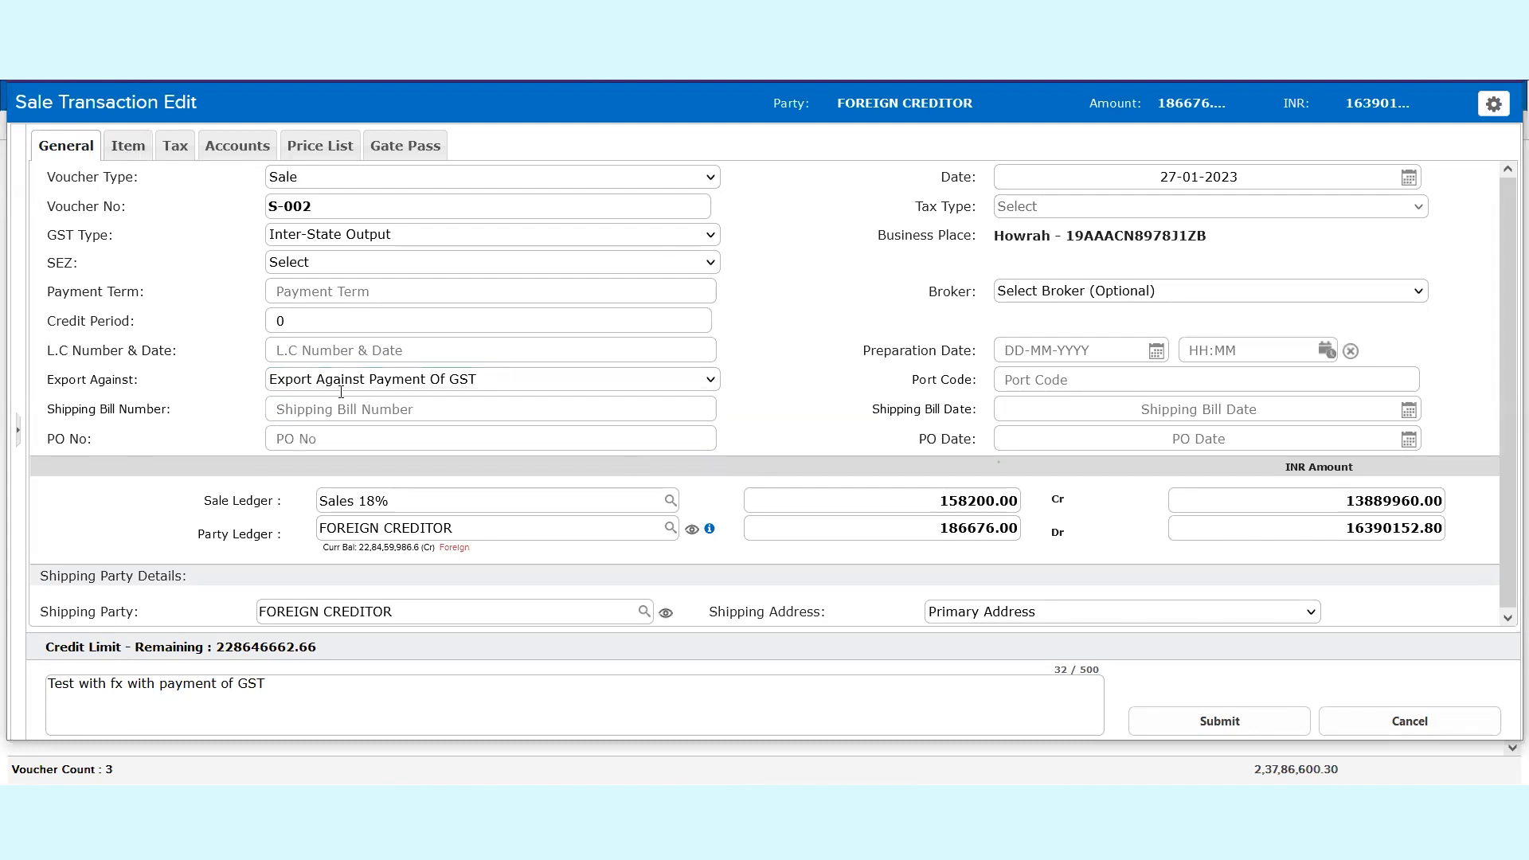
Review the item rows, tax rows, accounting entries and foreign currency amount of voucher S-002.
left_click(128, 145)
scroll(847, 444, "right", 5)
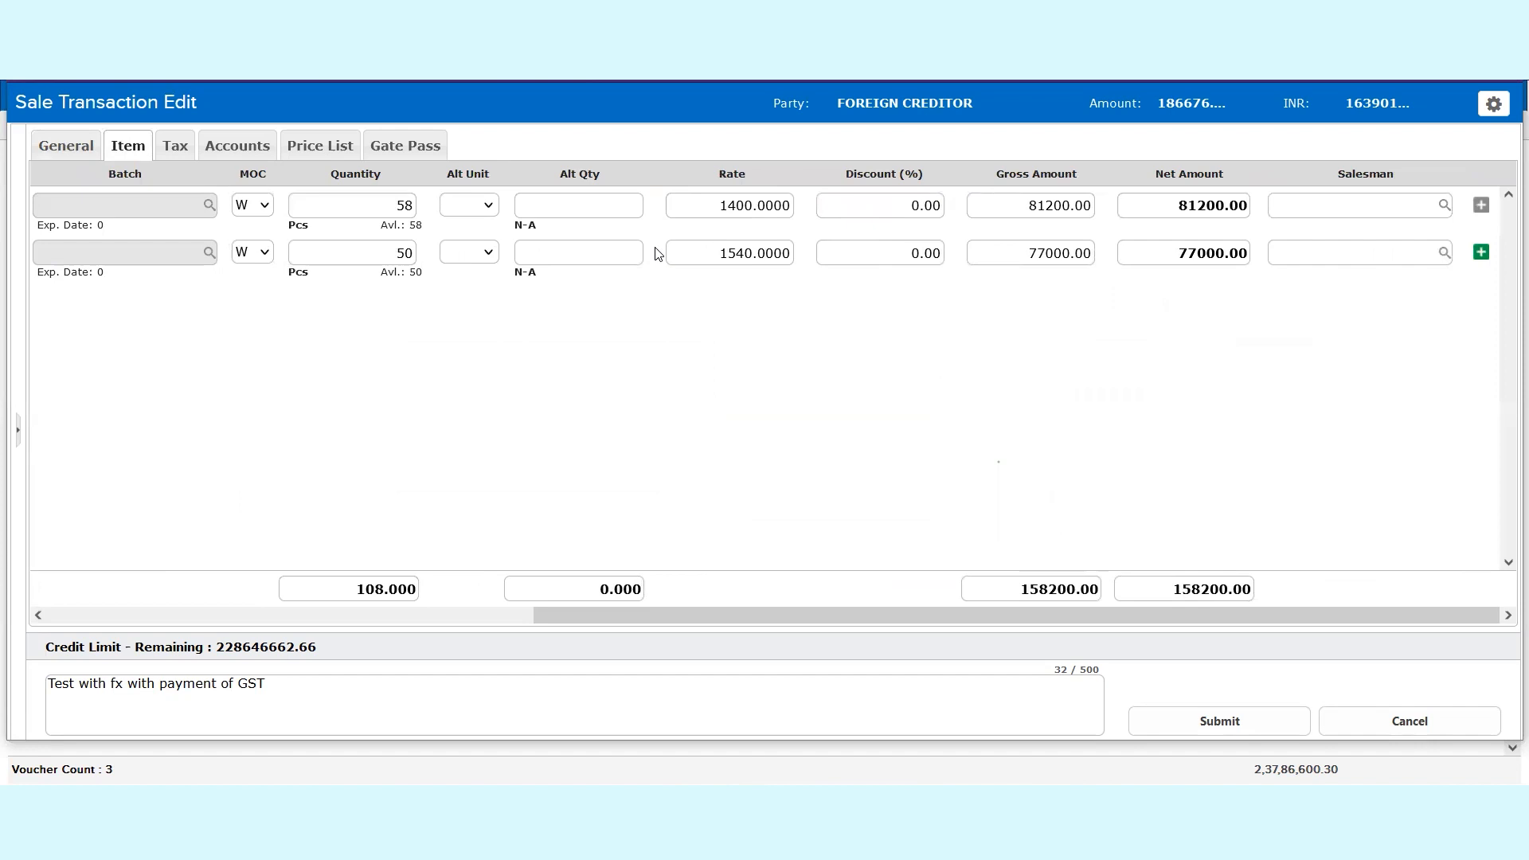
left_click(175, 145)
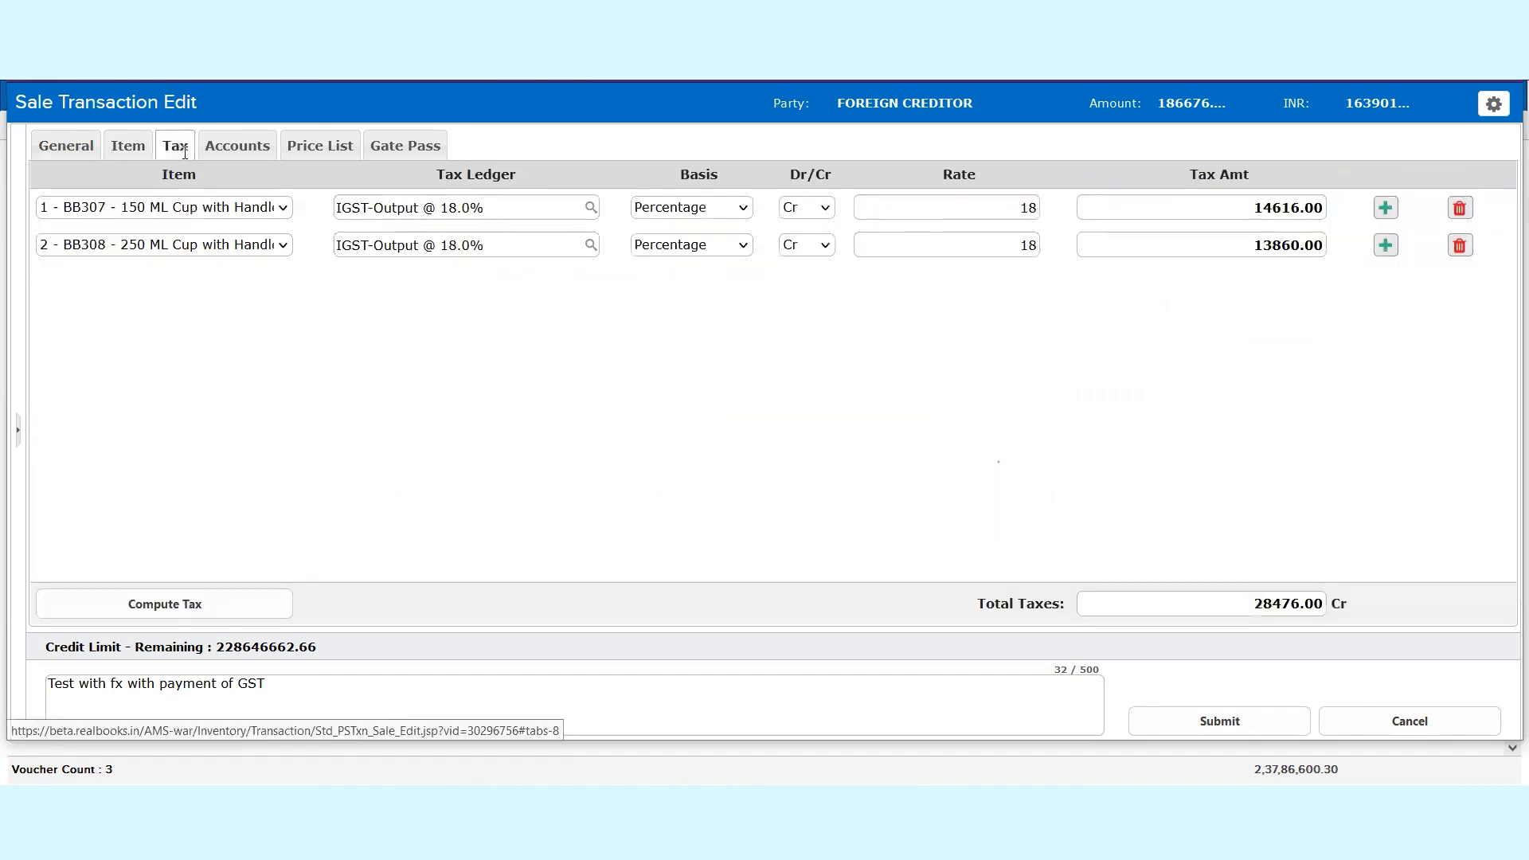
left_click(237, 145)
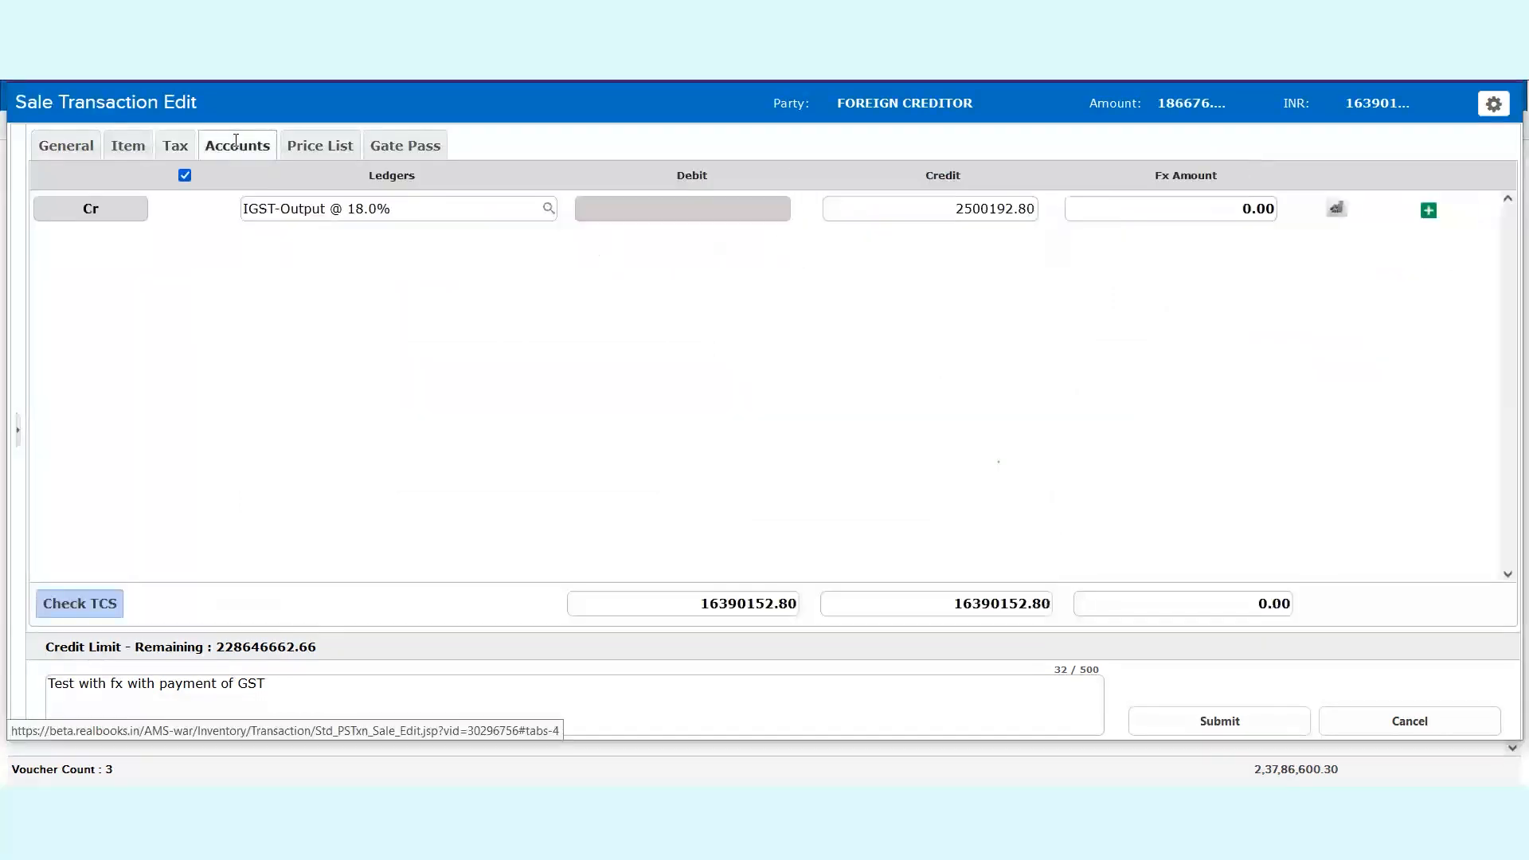
left_click(176, 150)
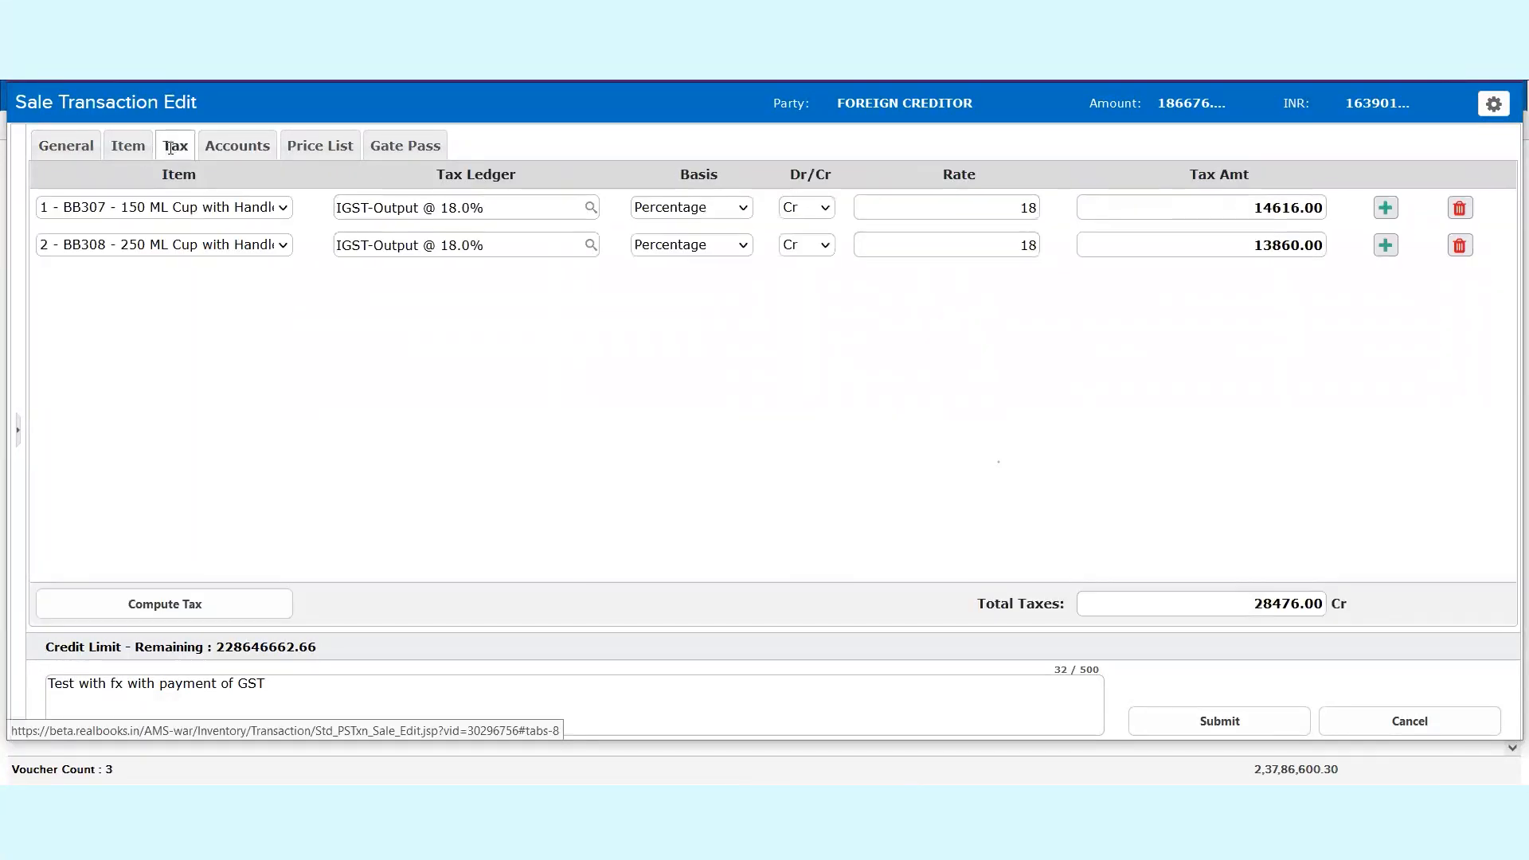
left_click(235, 148)
double_click(1183, 104)
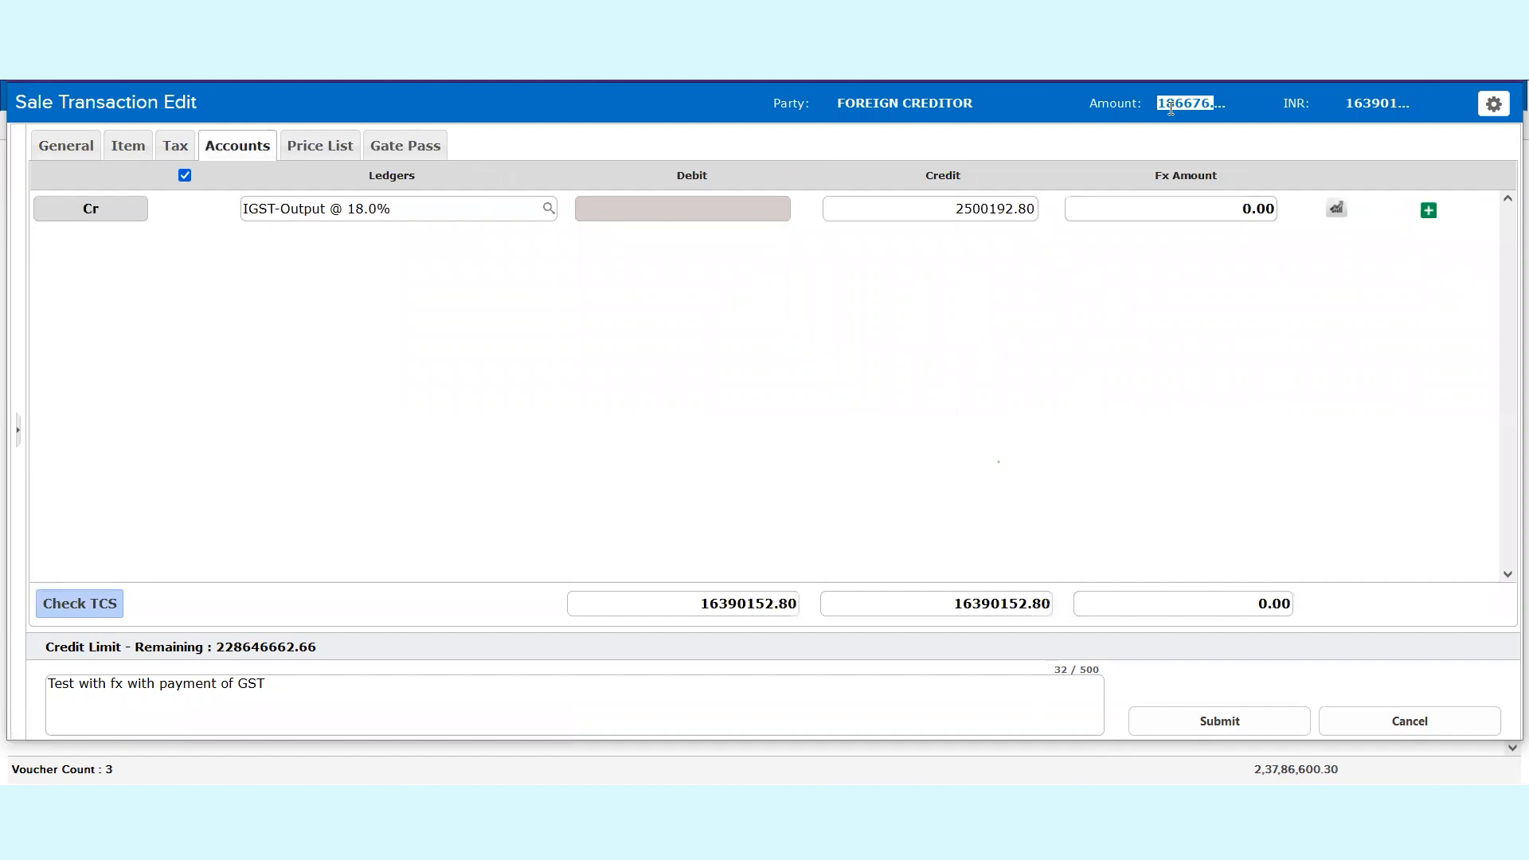
left_click(1229, 267)
Generate the invoice for S-002 using Dynamic Sale Template, with Export Against Payment of IGST selected.
left_click(1493, 109)
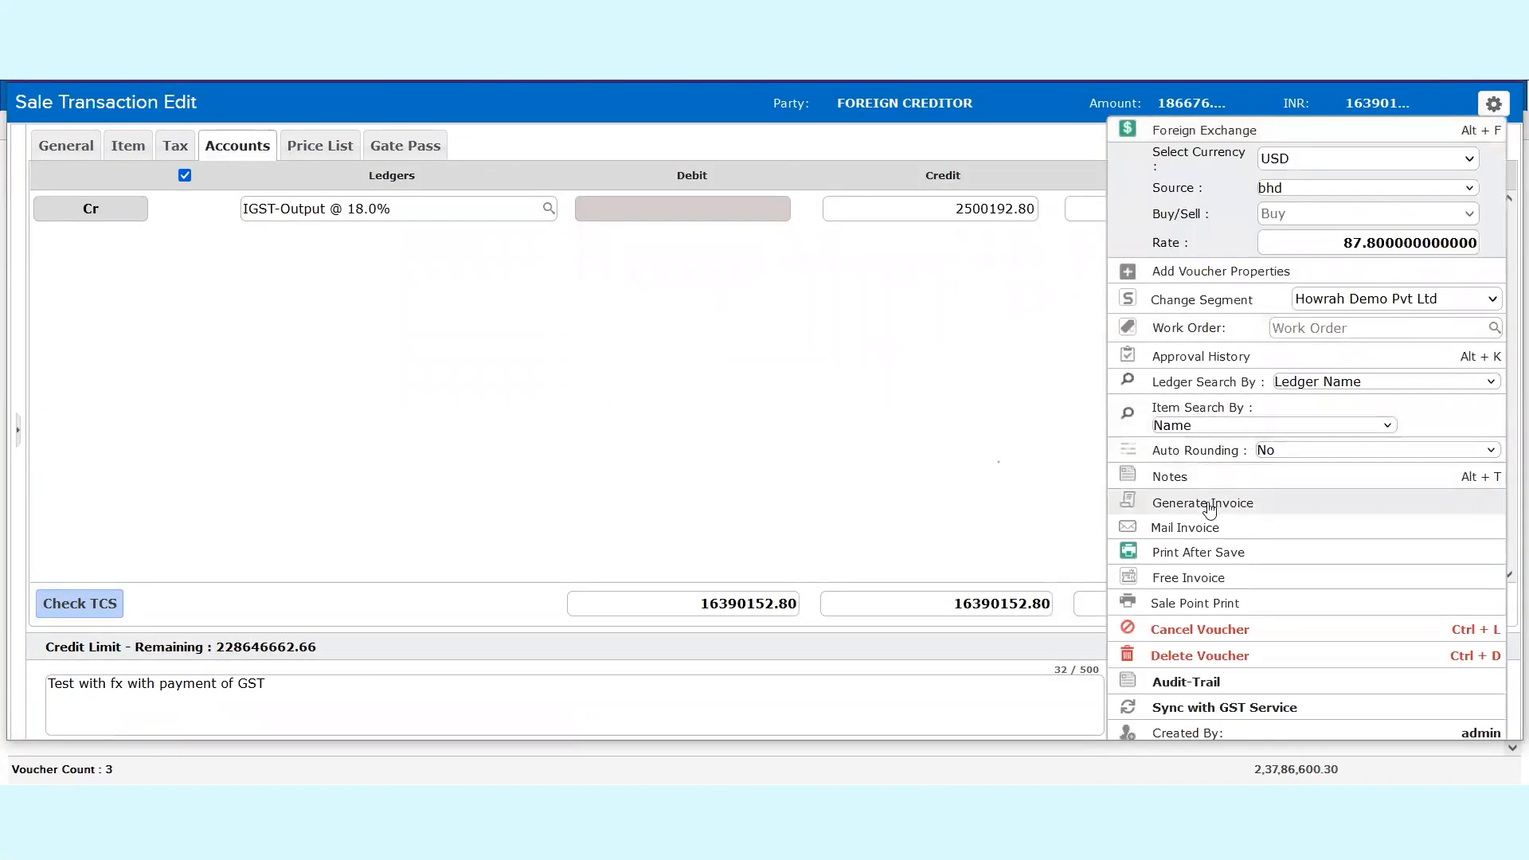
left_click(1210, 508)
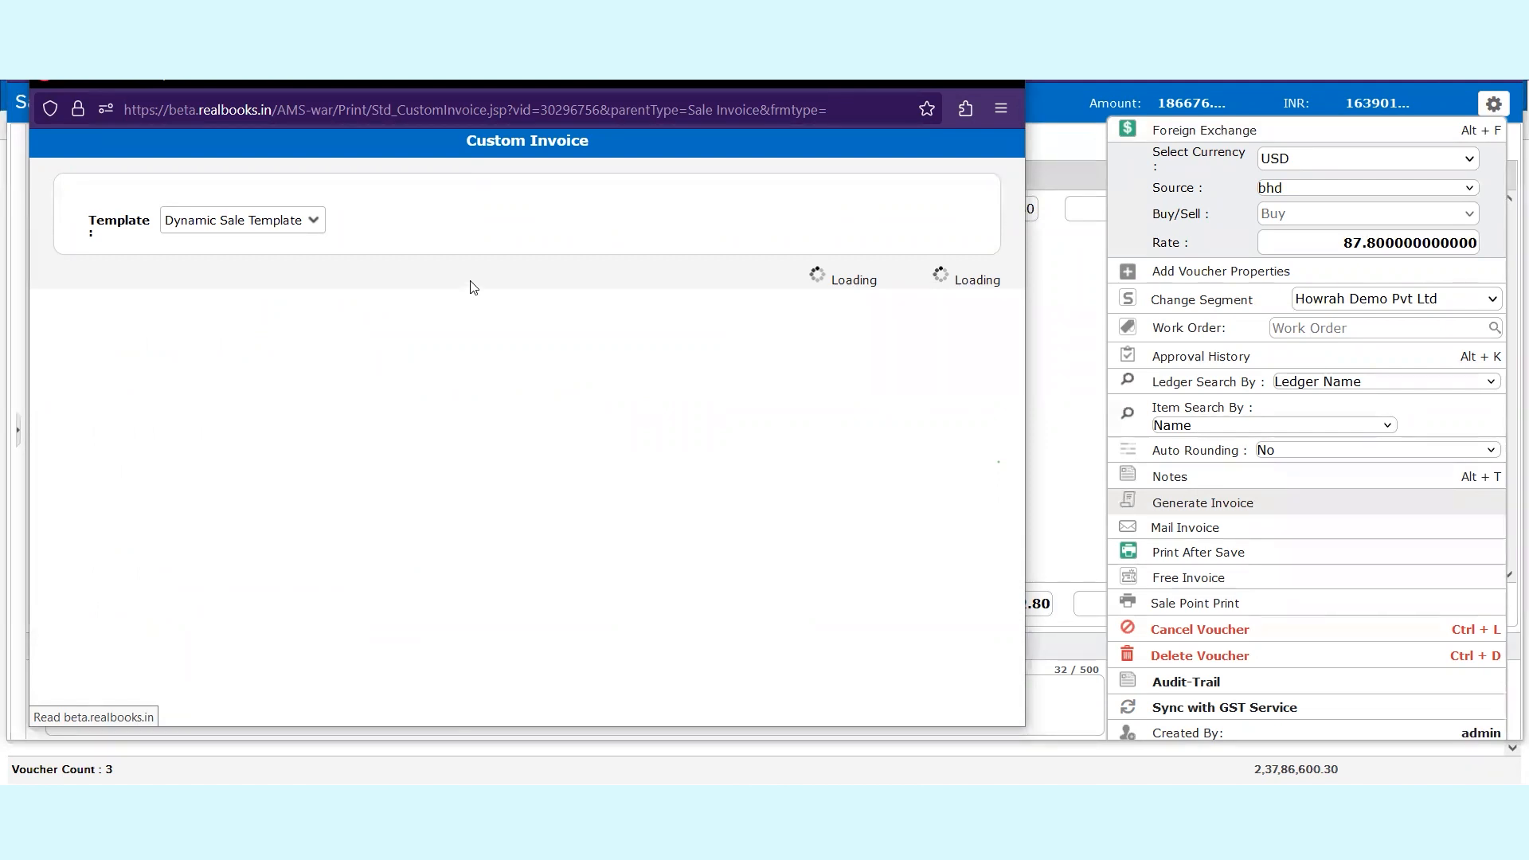
left_click(250, 342)
left_click(368, 347)
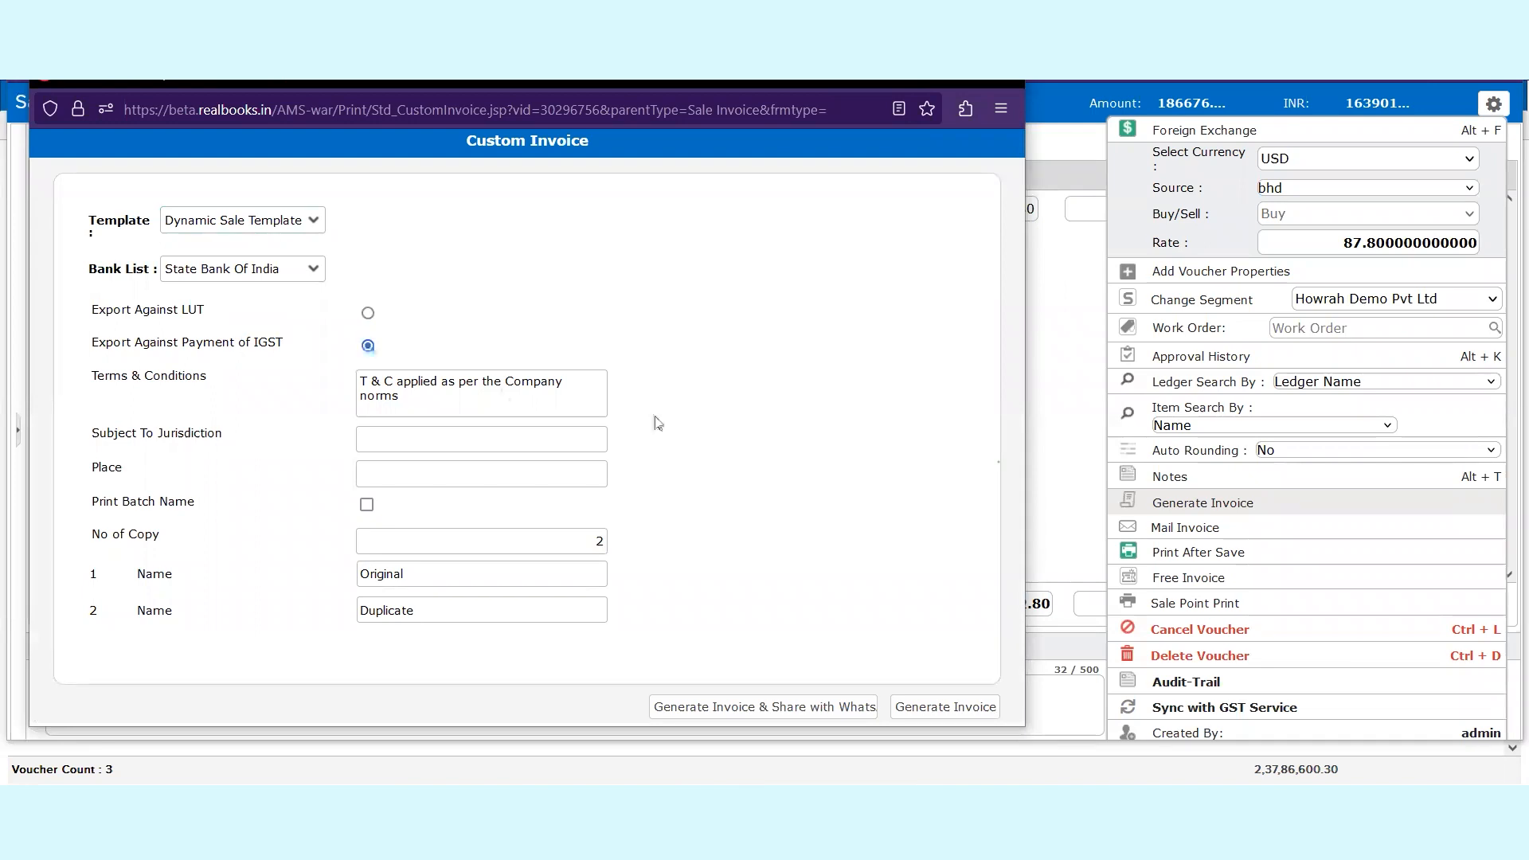
left_click(940, 705)
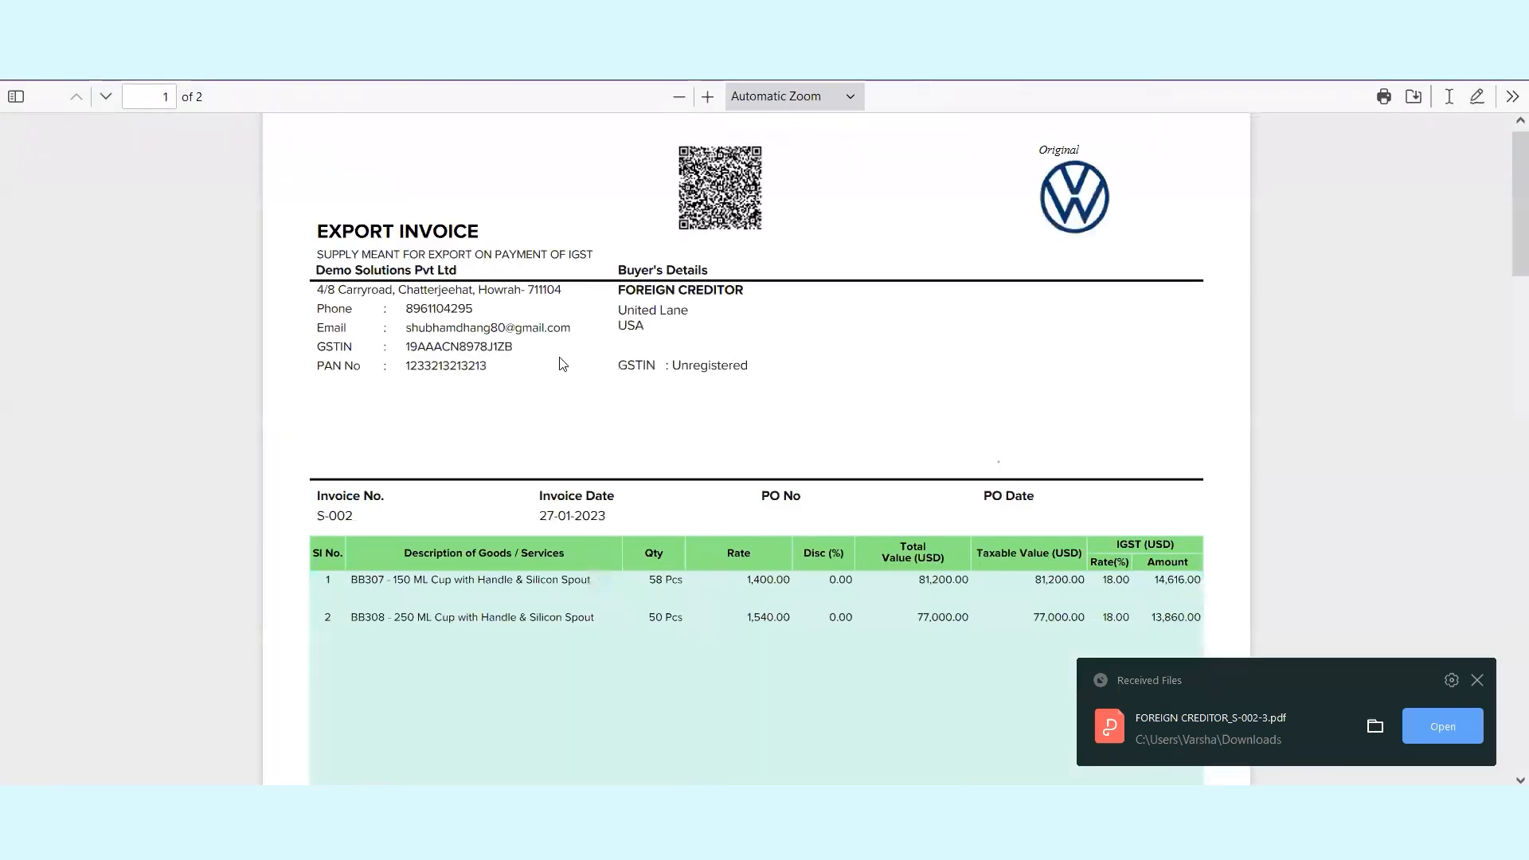
Review the export invoice heading, the supply declaration, and the USD taxable value and IGST columns of the S-002 invoice.
triple_click(408, 233)
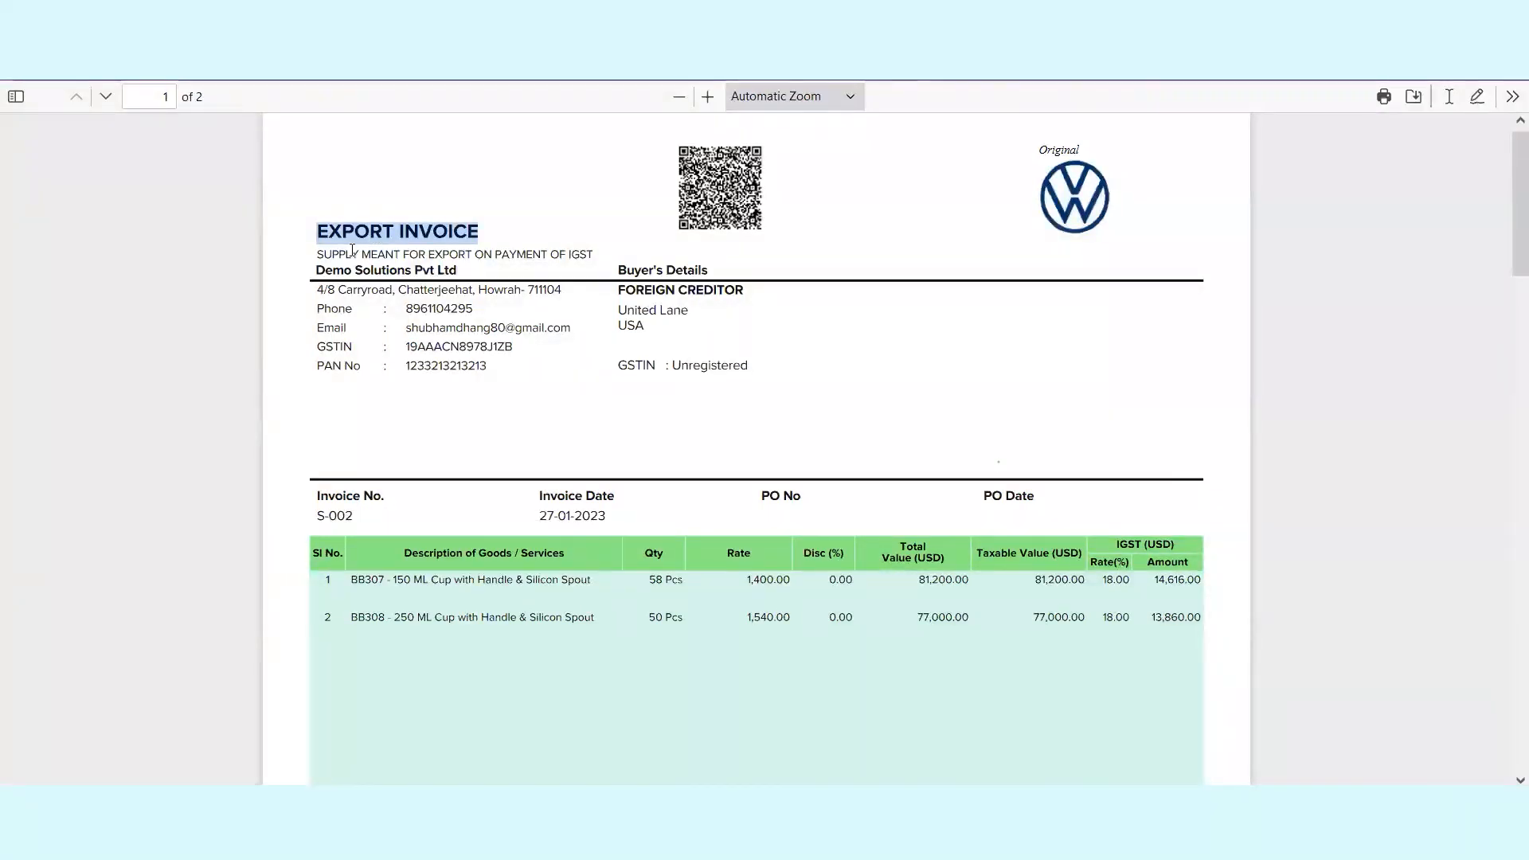
triple_click(352, 250)
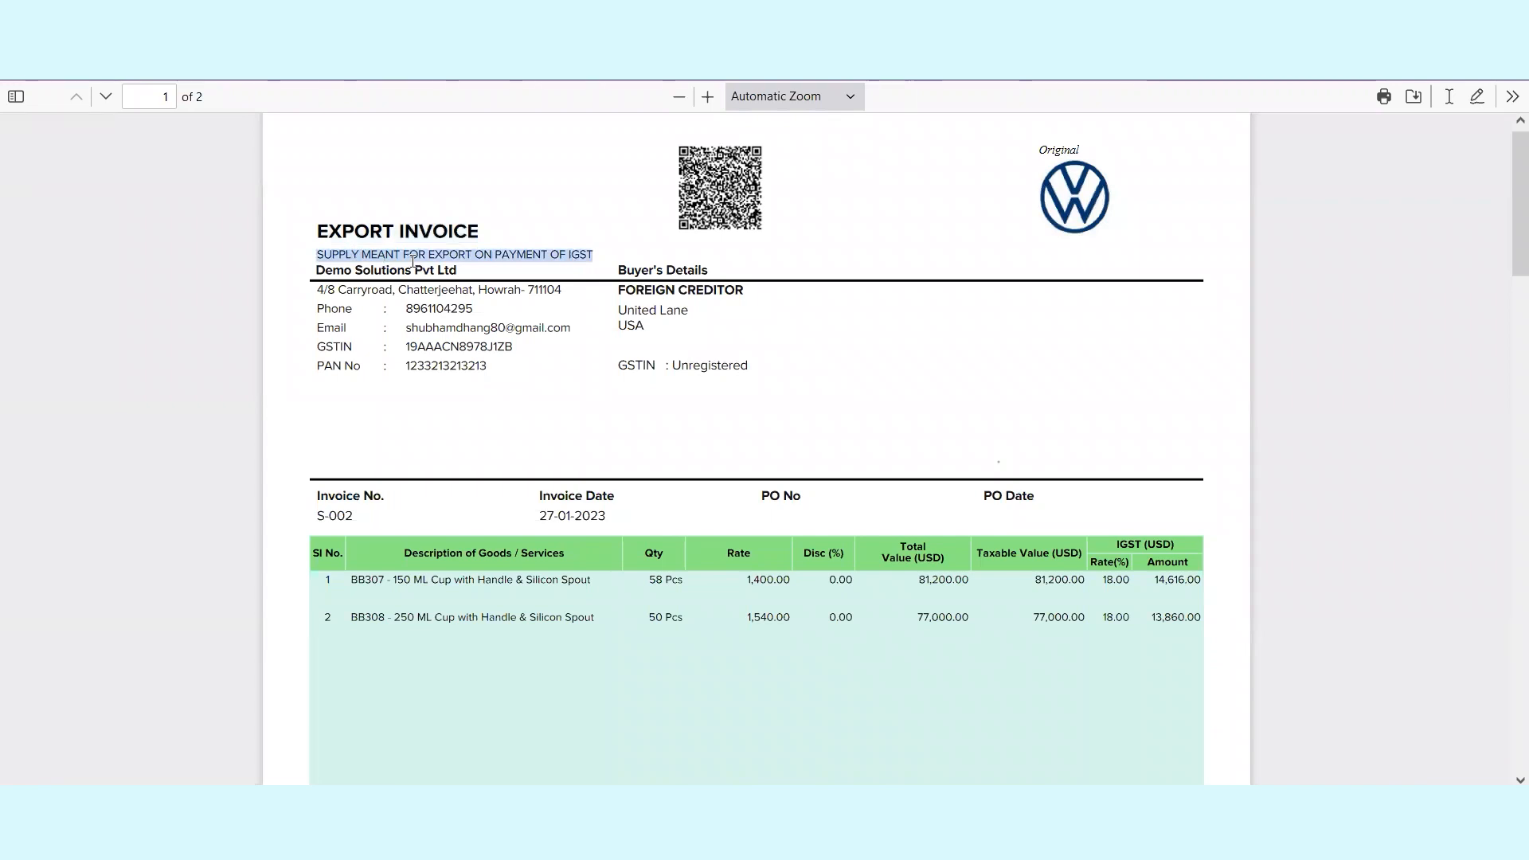
scroll(507, 444, "down", 2)
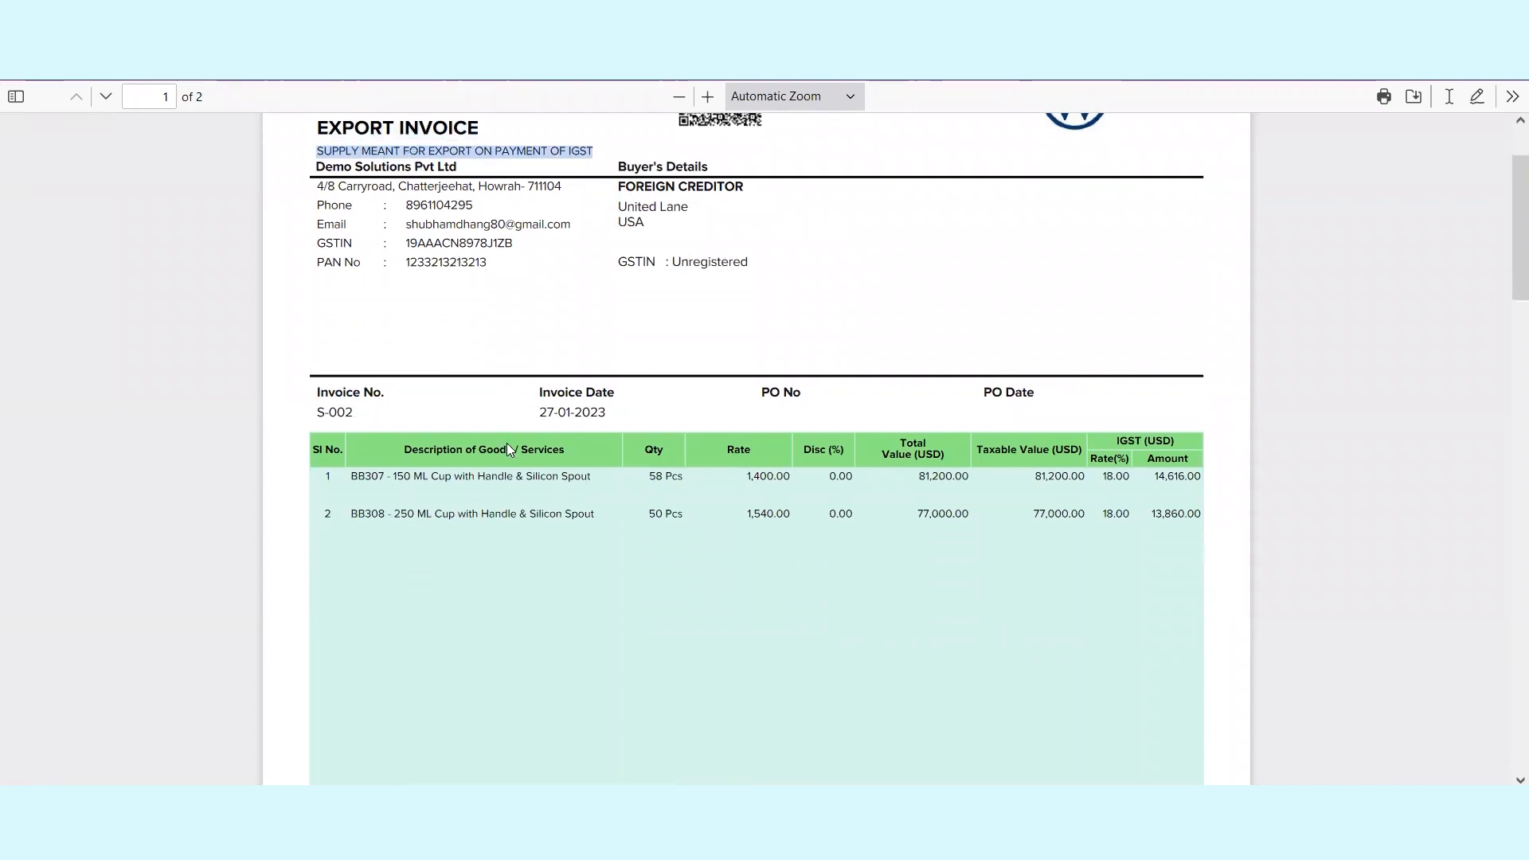
scroll(507, 443, "down", 1)
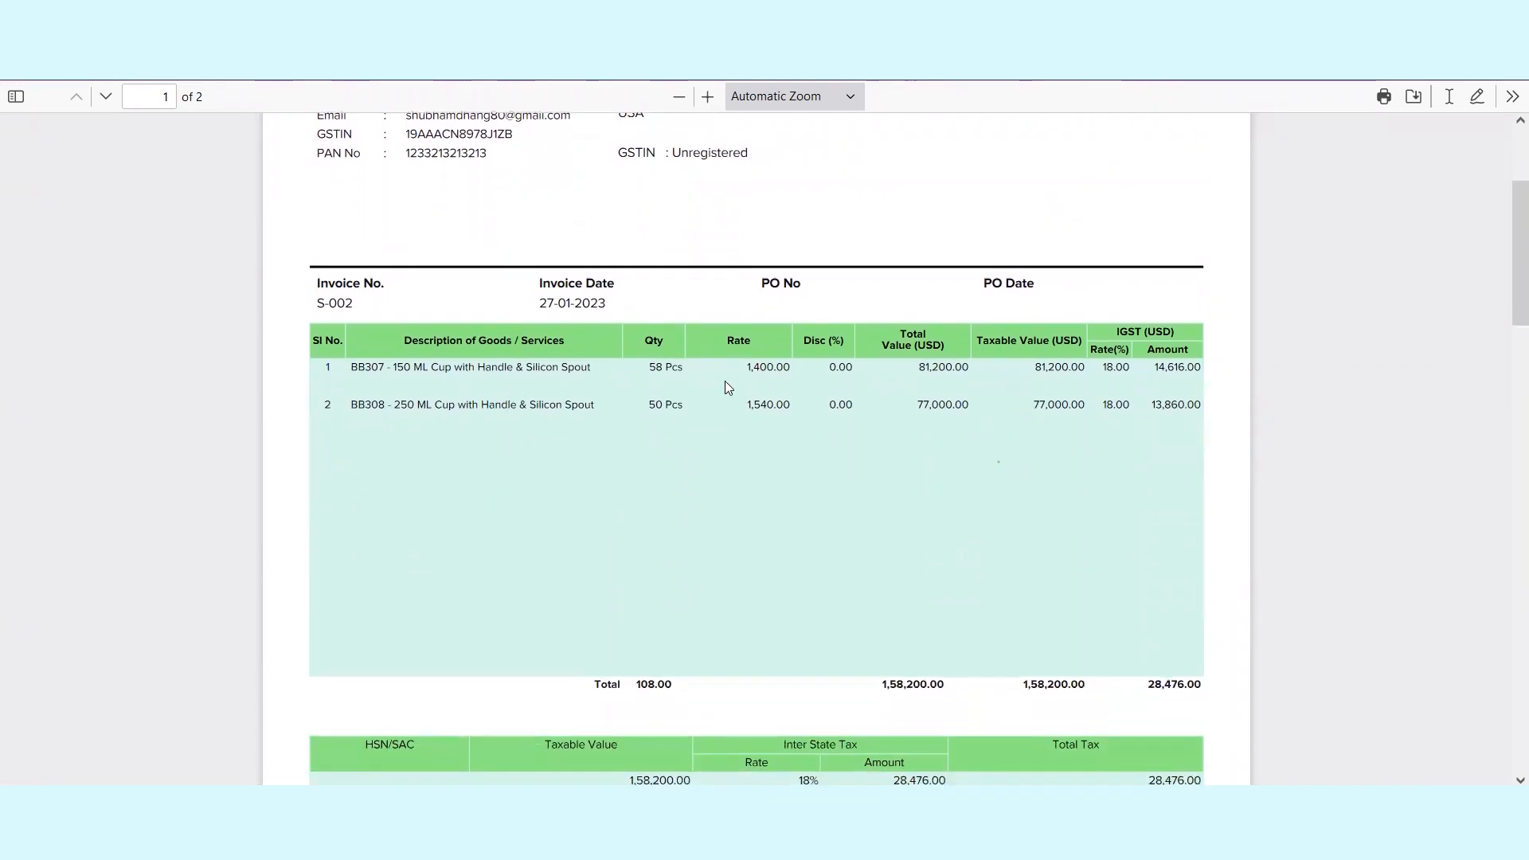
double_click(1062, 343)
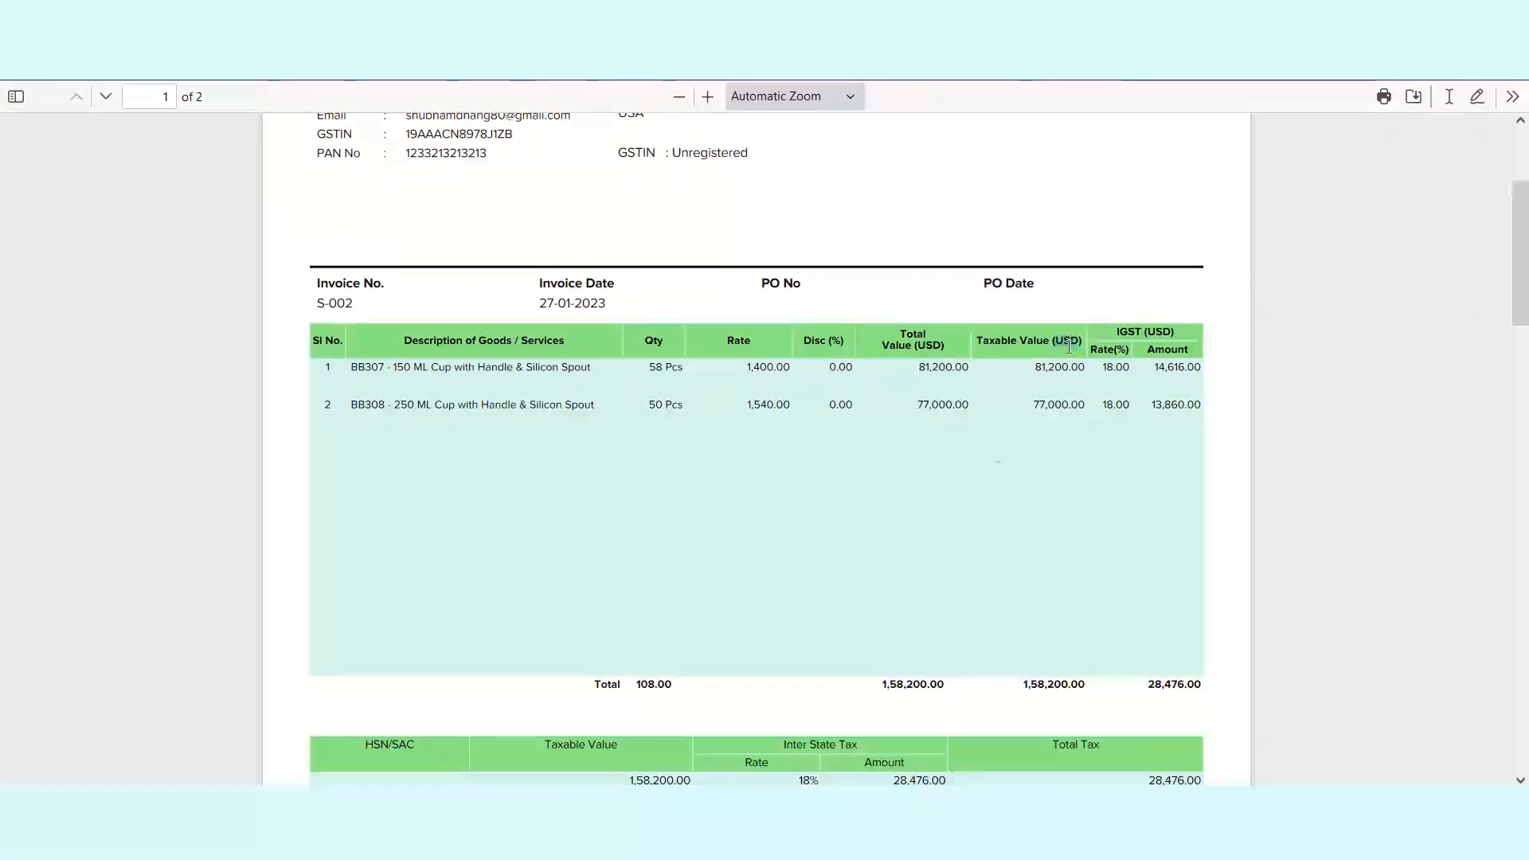
triple_click(1165, 331)
Examine the INR conversion lines for total invoice amount, taxable value and tax value on the S-002 invoice.
scroll(1032, 440, "down", 4)
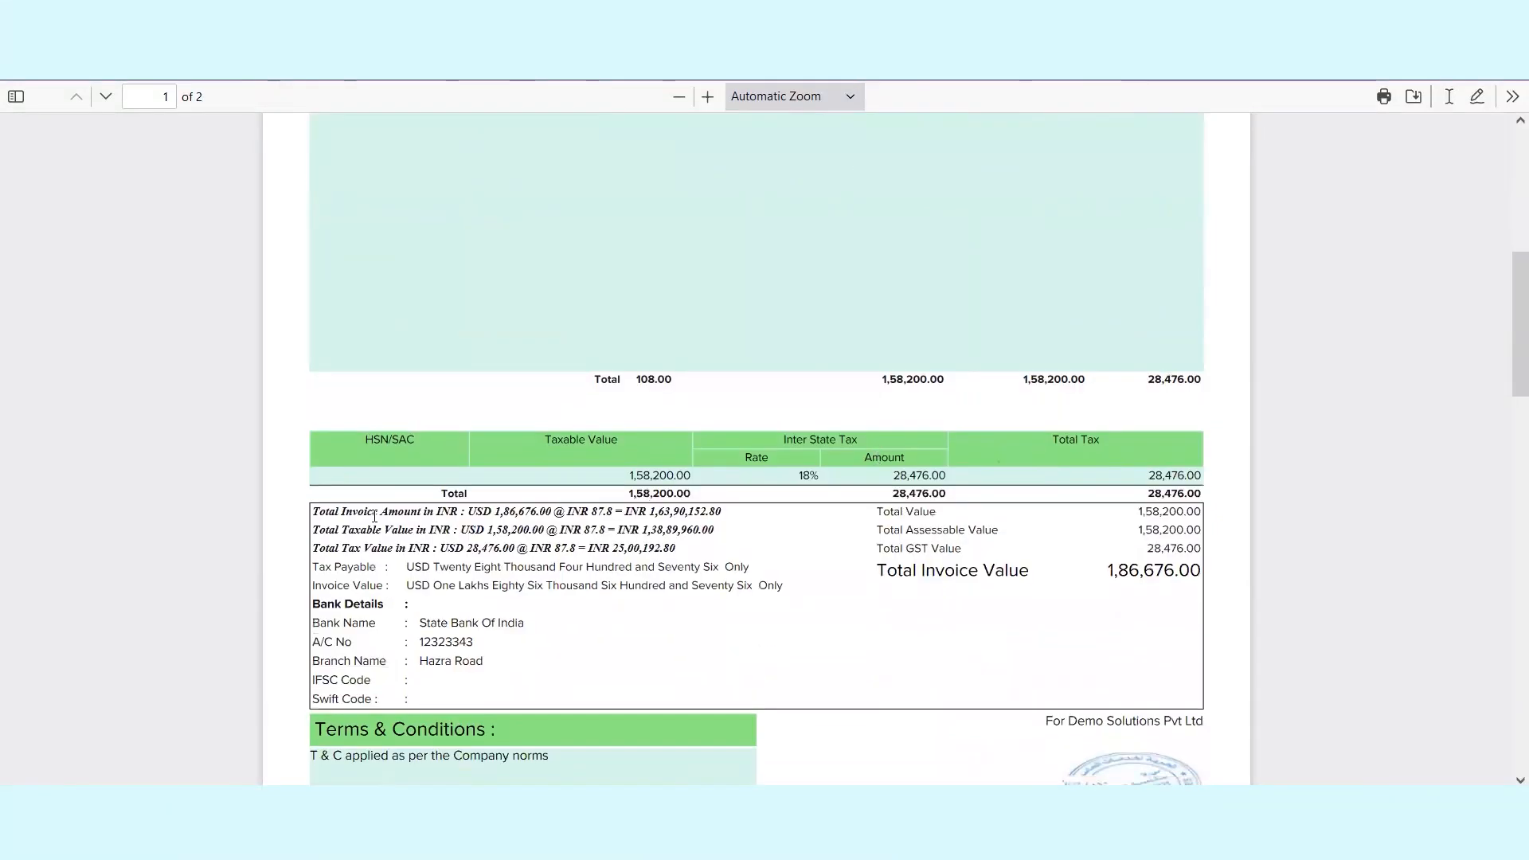
left_click_drag(315, 511, 722, 516)
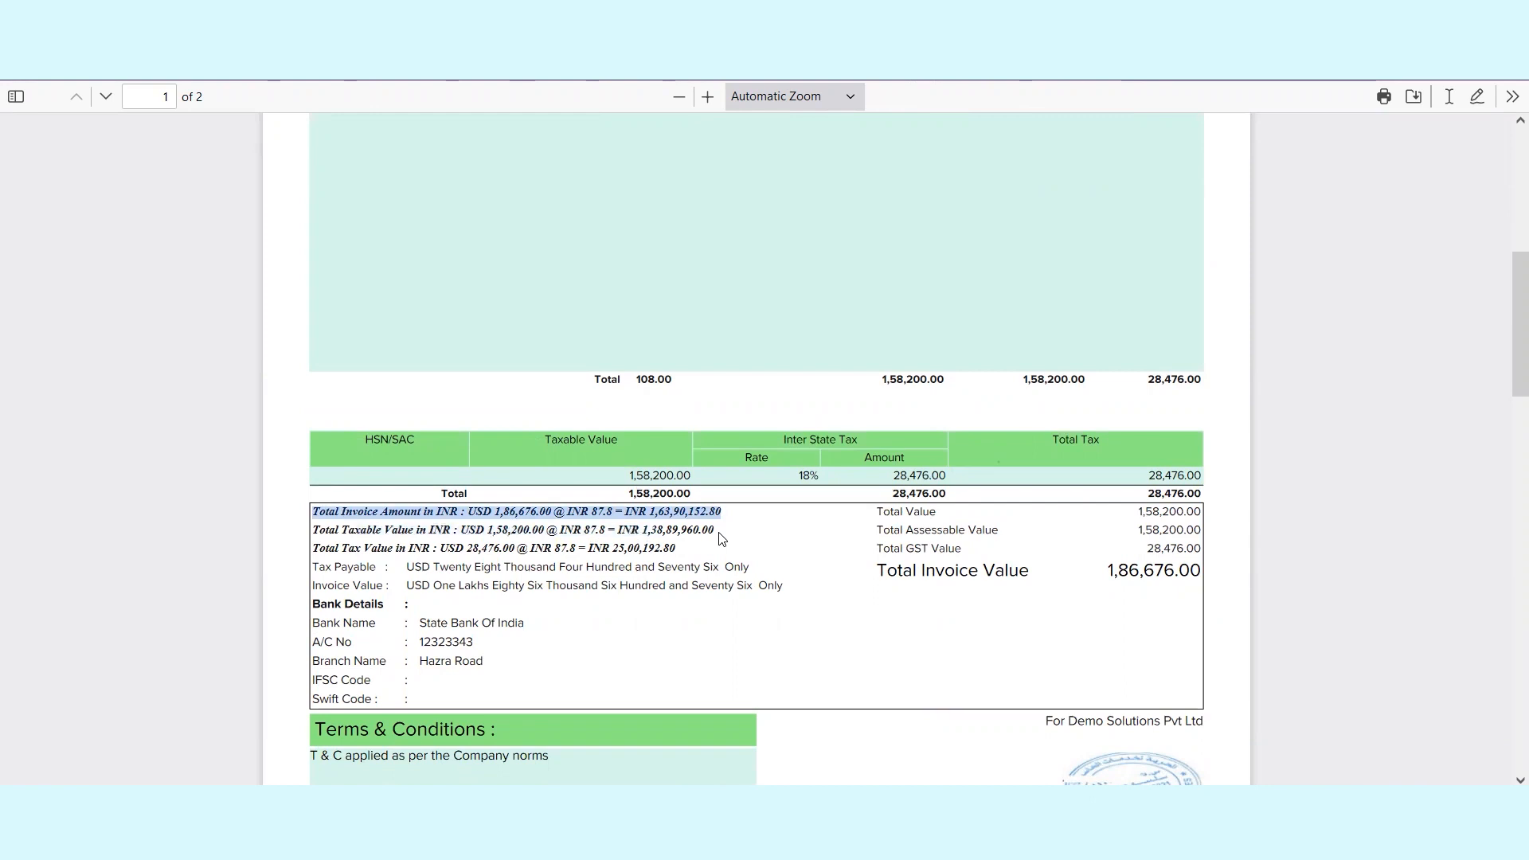
double_click(392, 516)
double_click(453, 514)
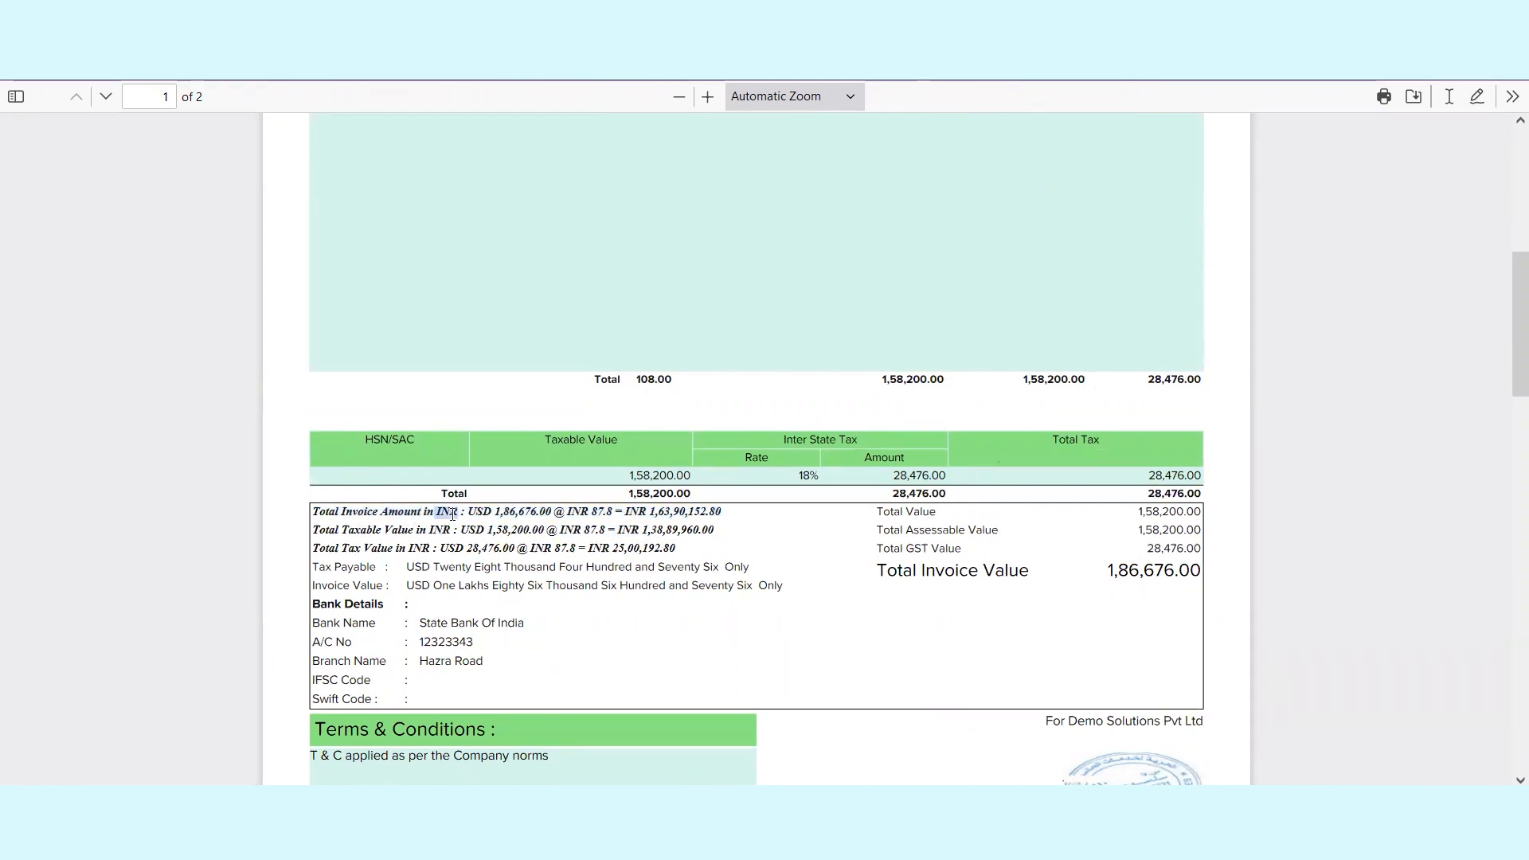
triple_click(544, 513)
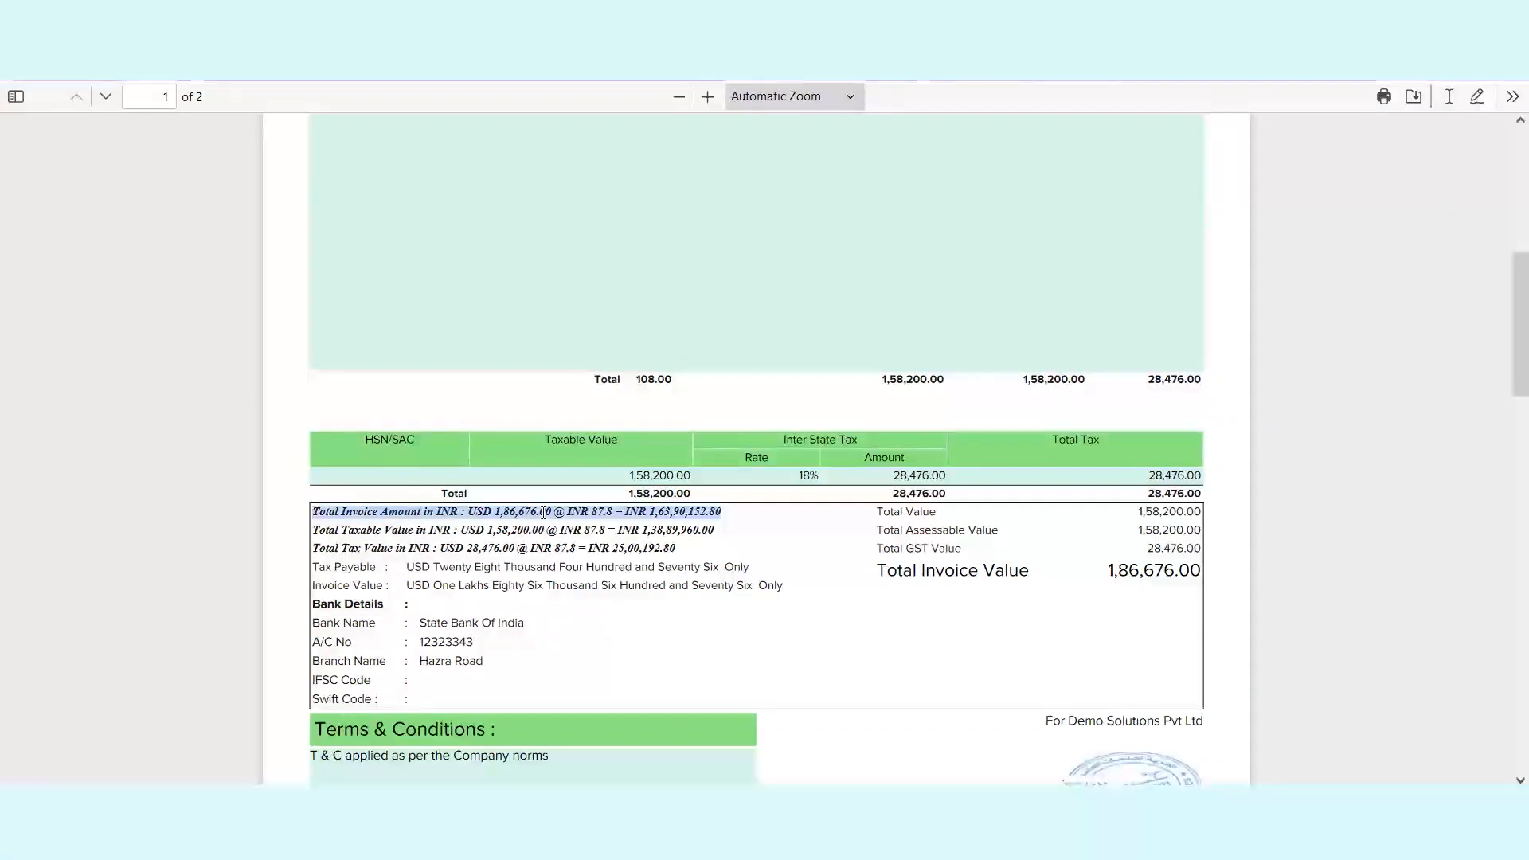
double_click(591, 515)
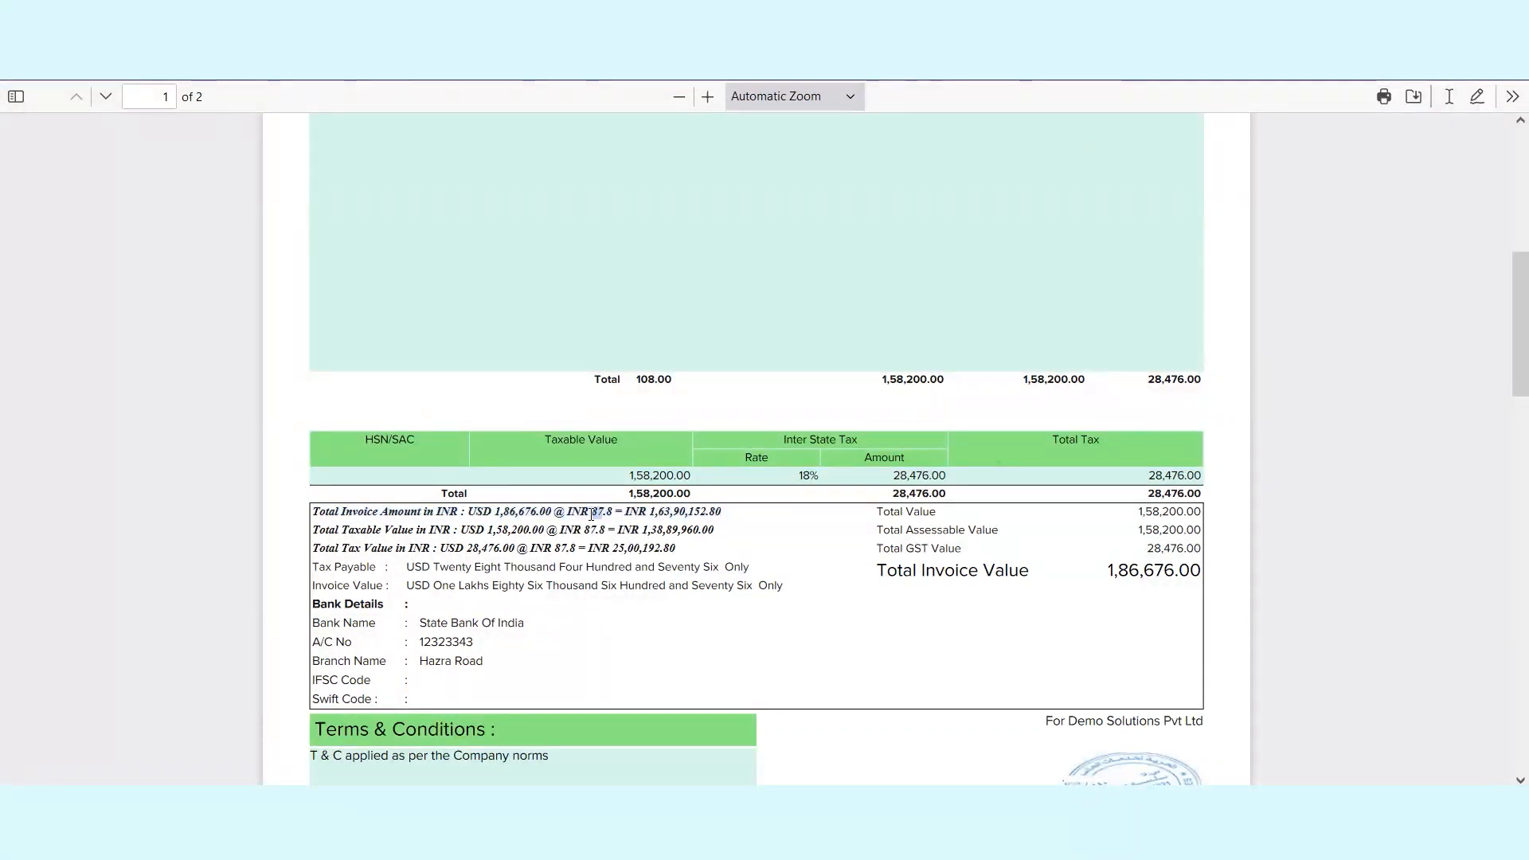
left_click(667, 513)
triple_click(383, 547)
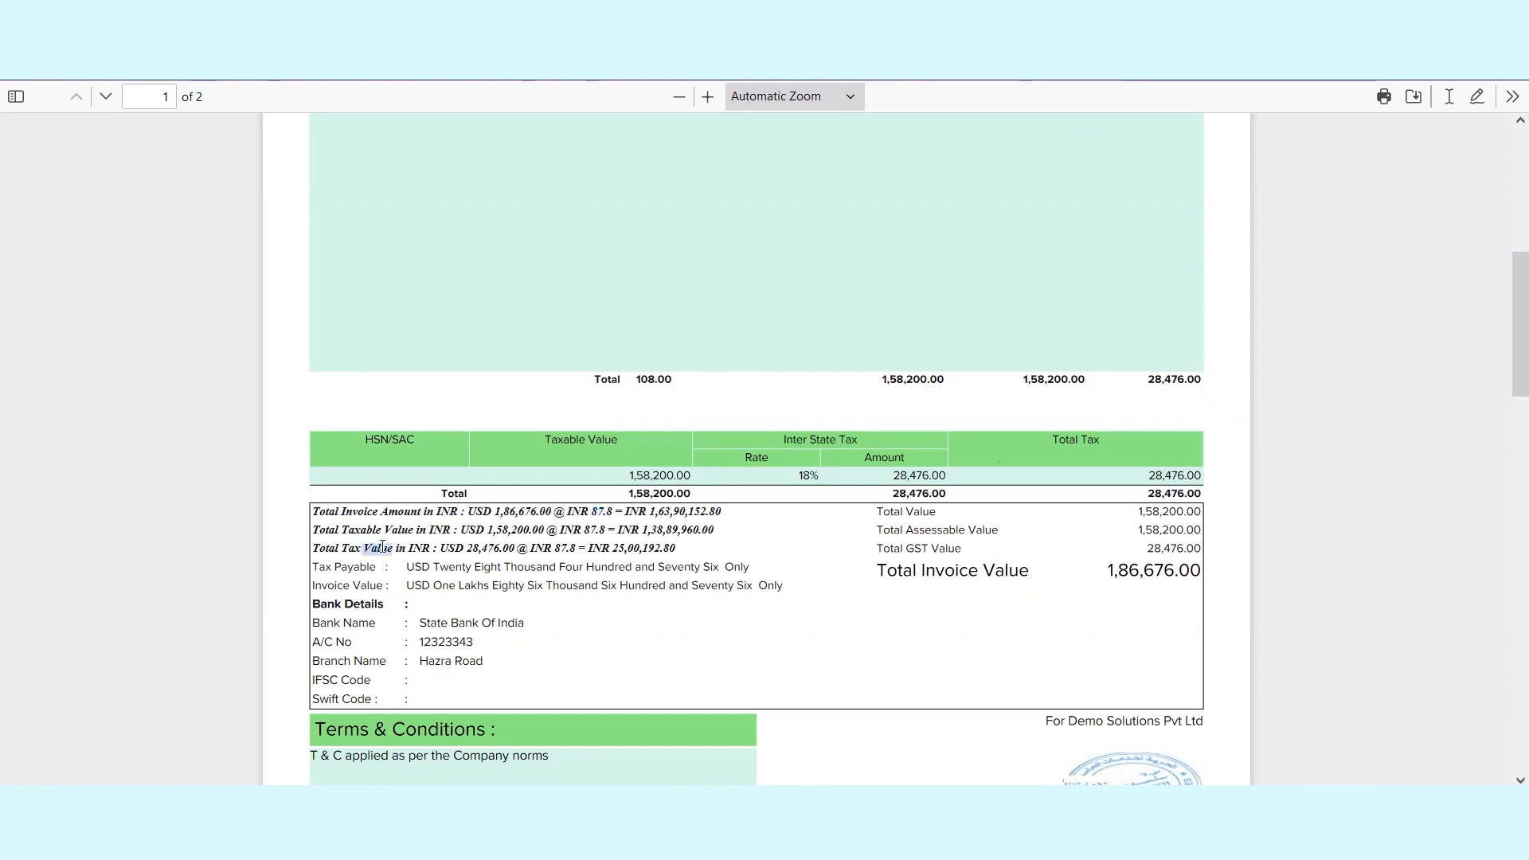
left_click(615, 550)
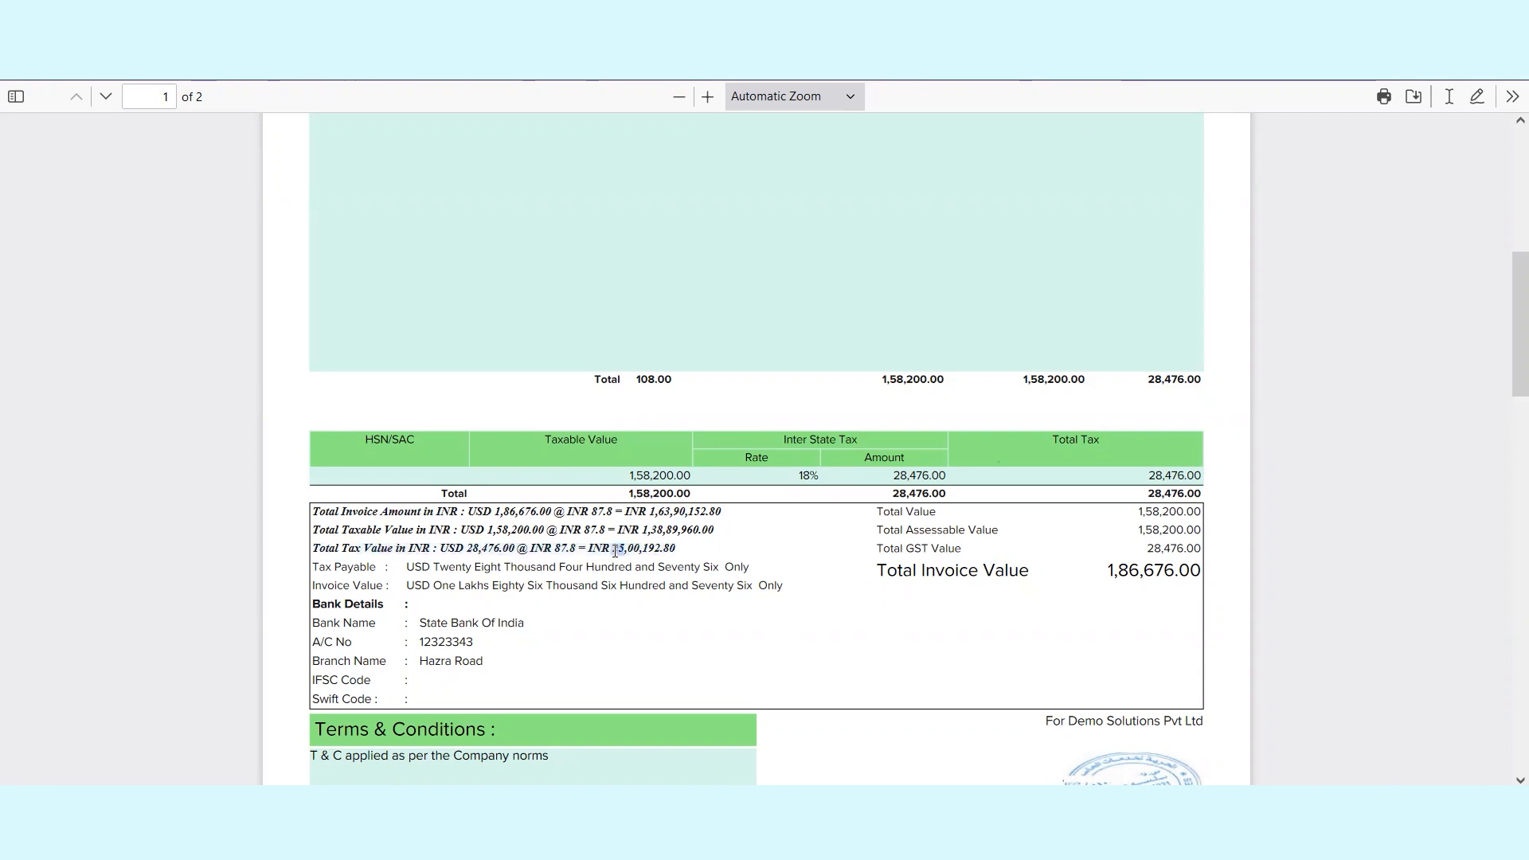
left_click_drag(665, 523, 668, 529)
triple_click(667, 529)
Check the bank details, terms and conditions, total invoice value and duplicate copy of the S-002 invoice.
scroll(667, 529, "down", 1)
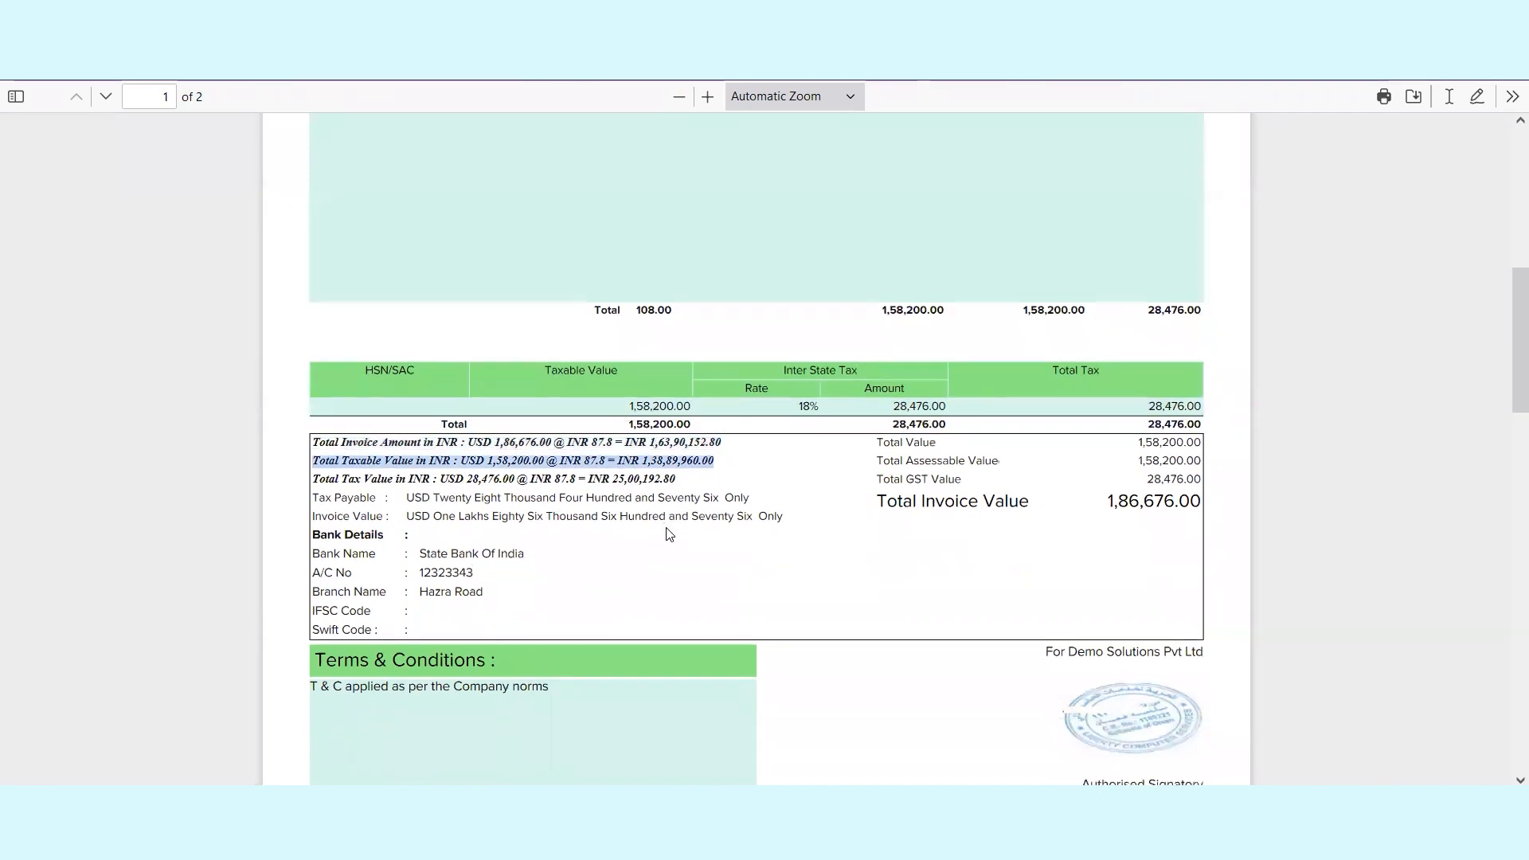
scroll(502, 478, "down", 1)
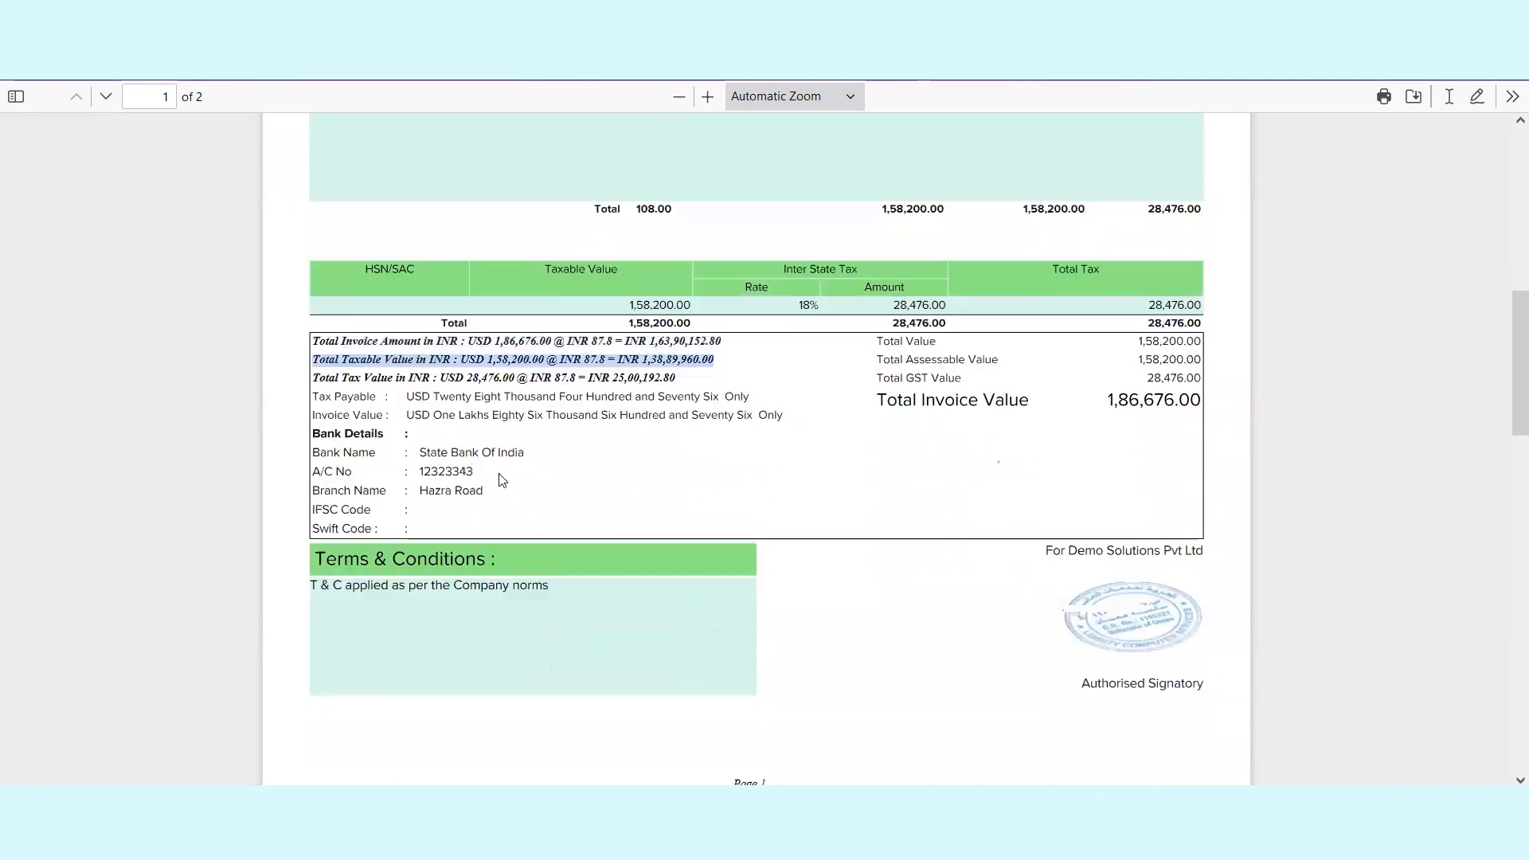
left_click(376, 599)
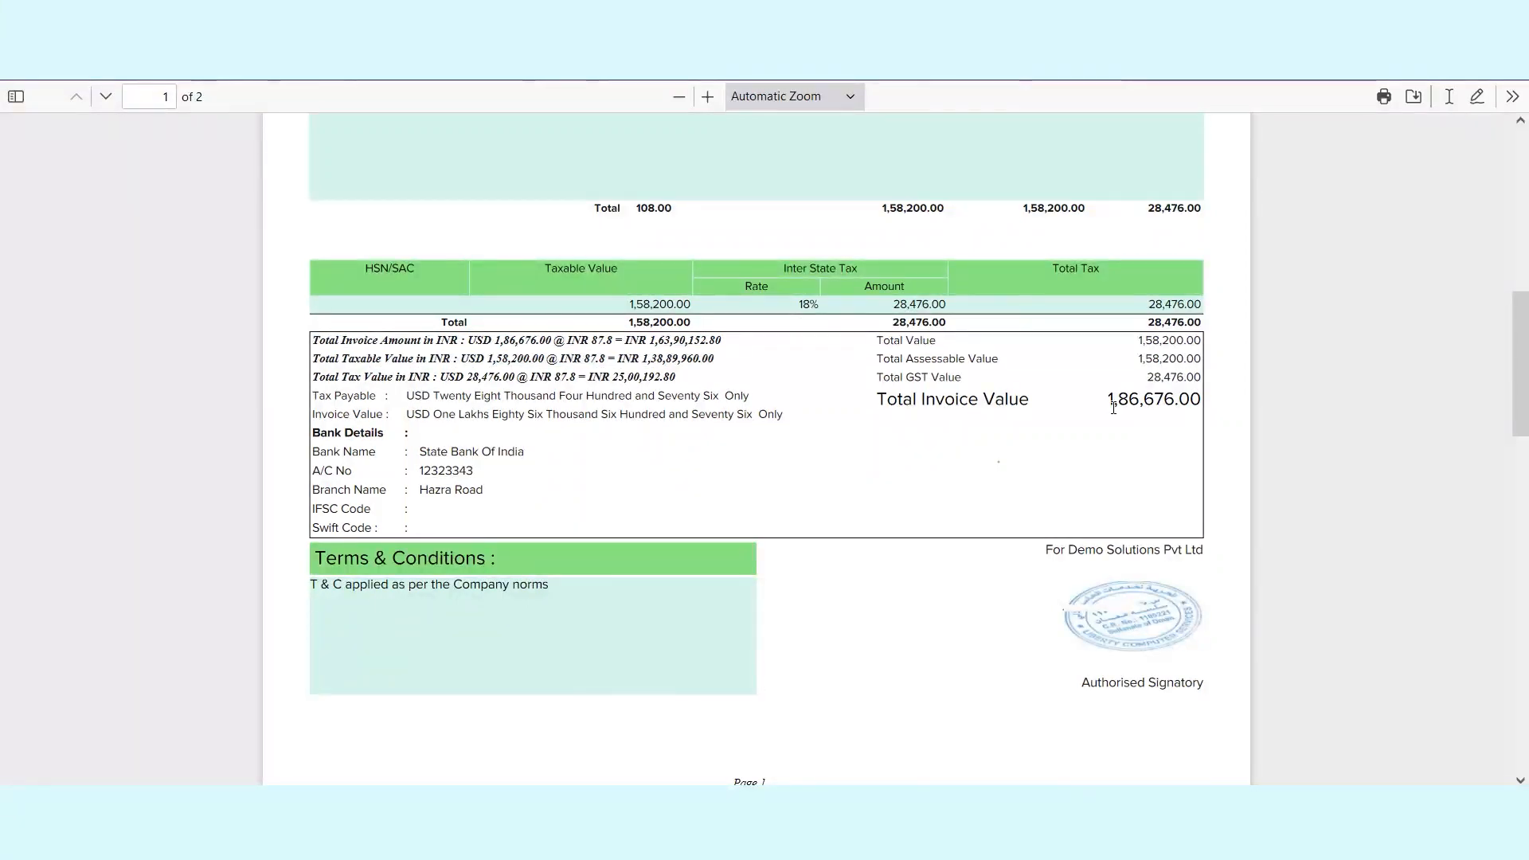
double_click(1167, 402)
scroll(936, 485, "up", 1)
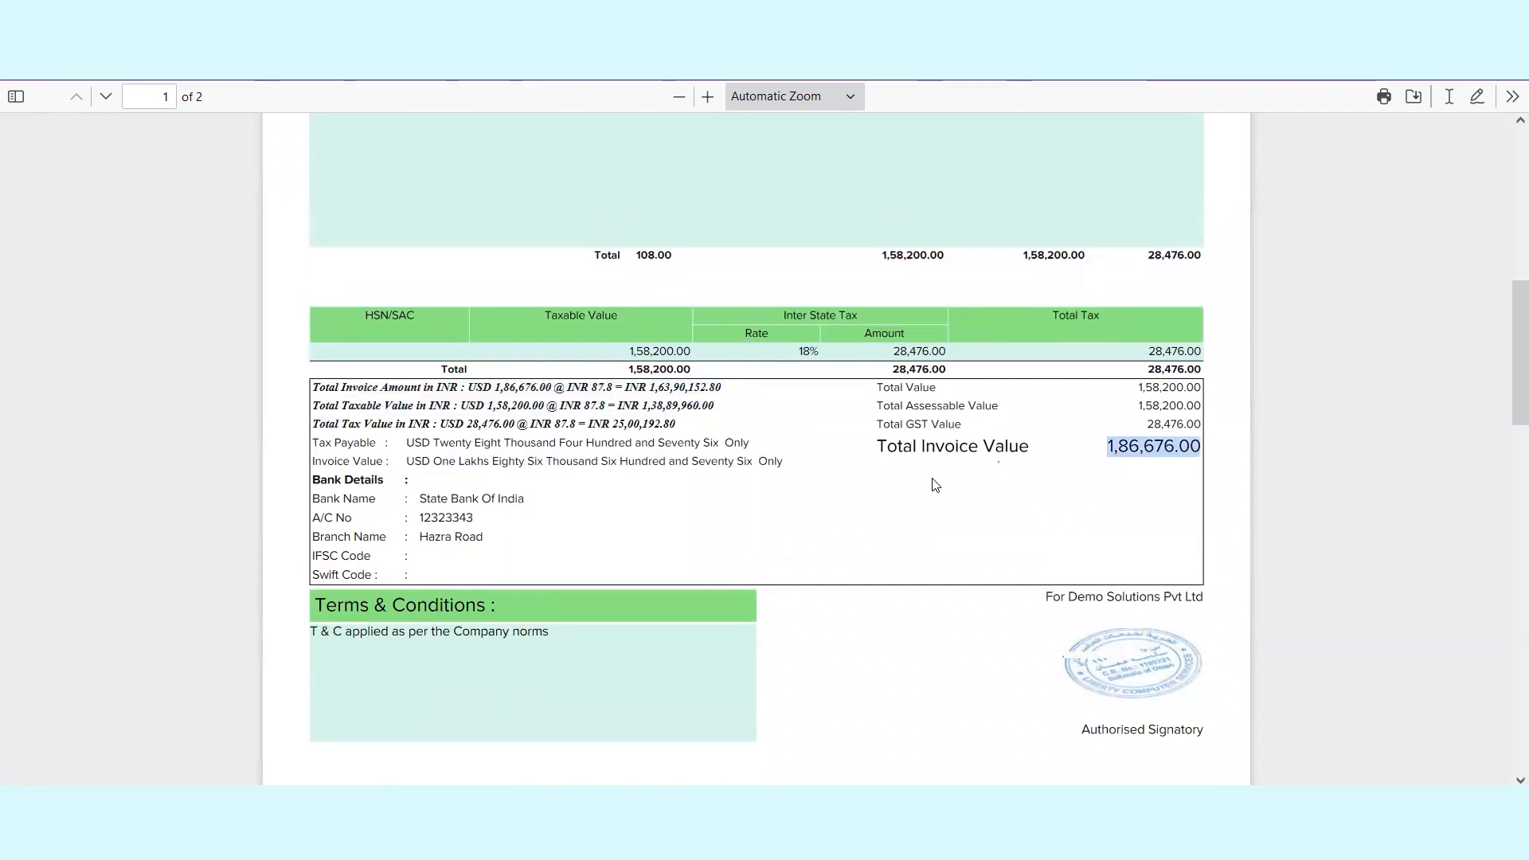
scroll(936, 485, "up", 2)
scroll(943, 536, "down", 10)
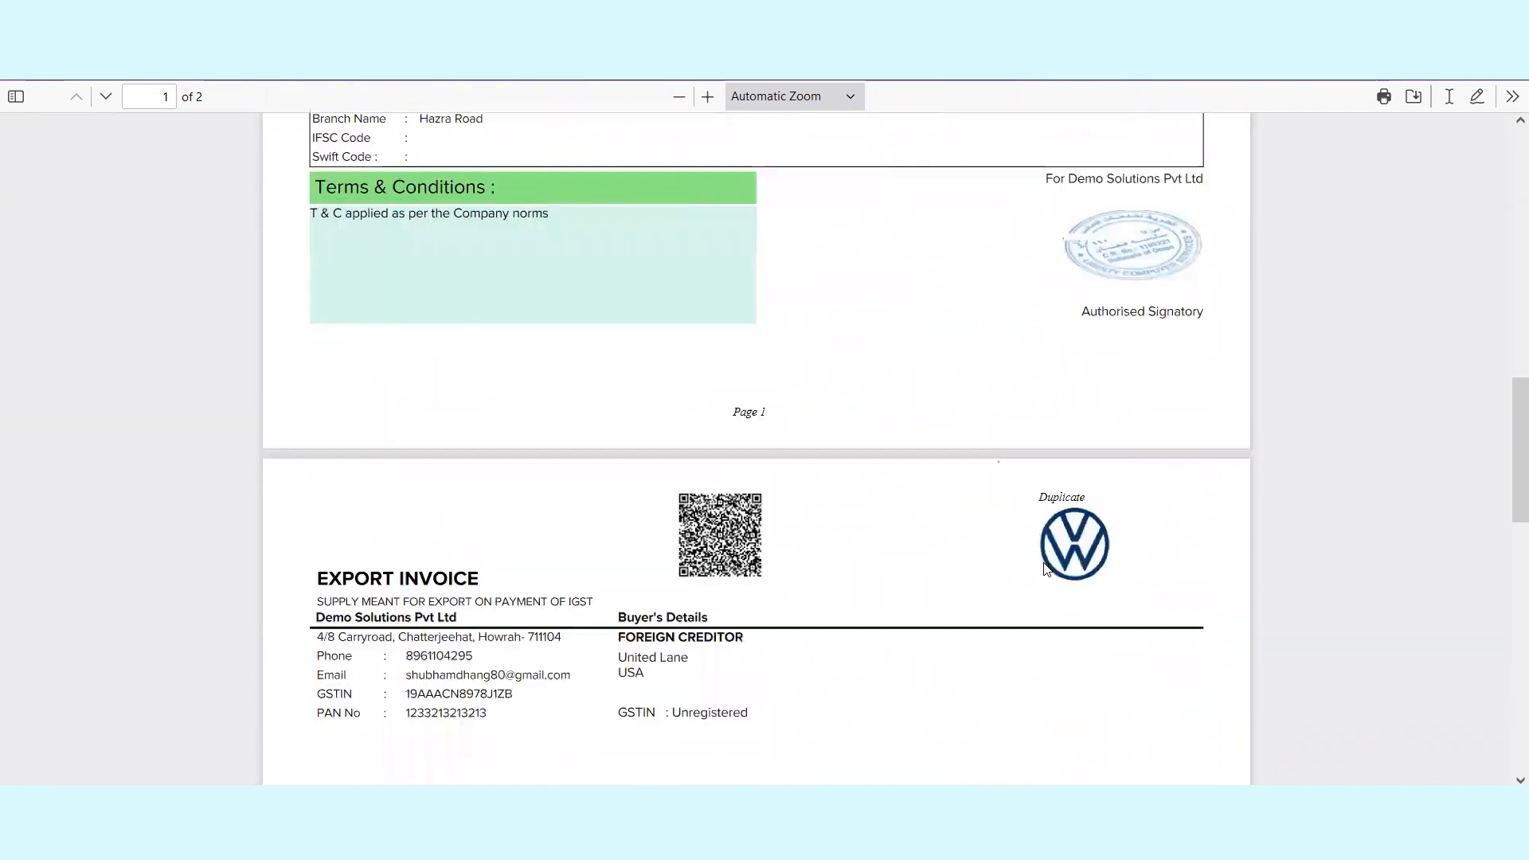
scroll(1063, 379, "up", 20)
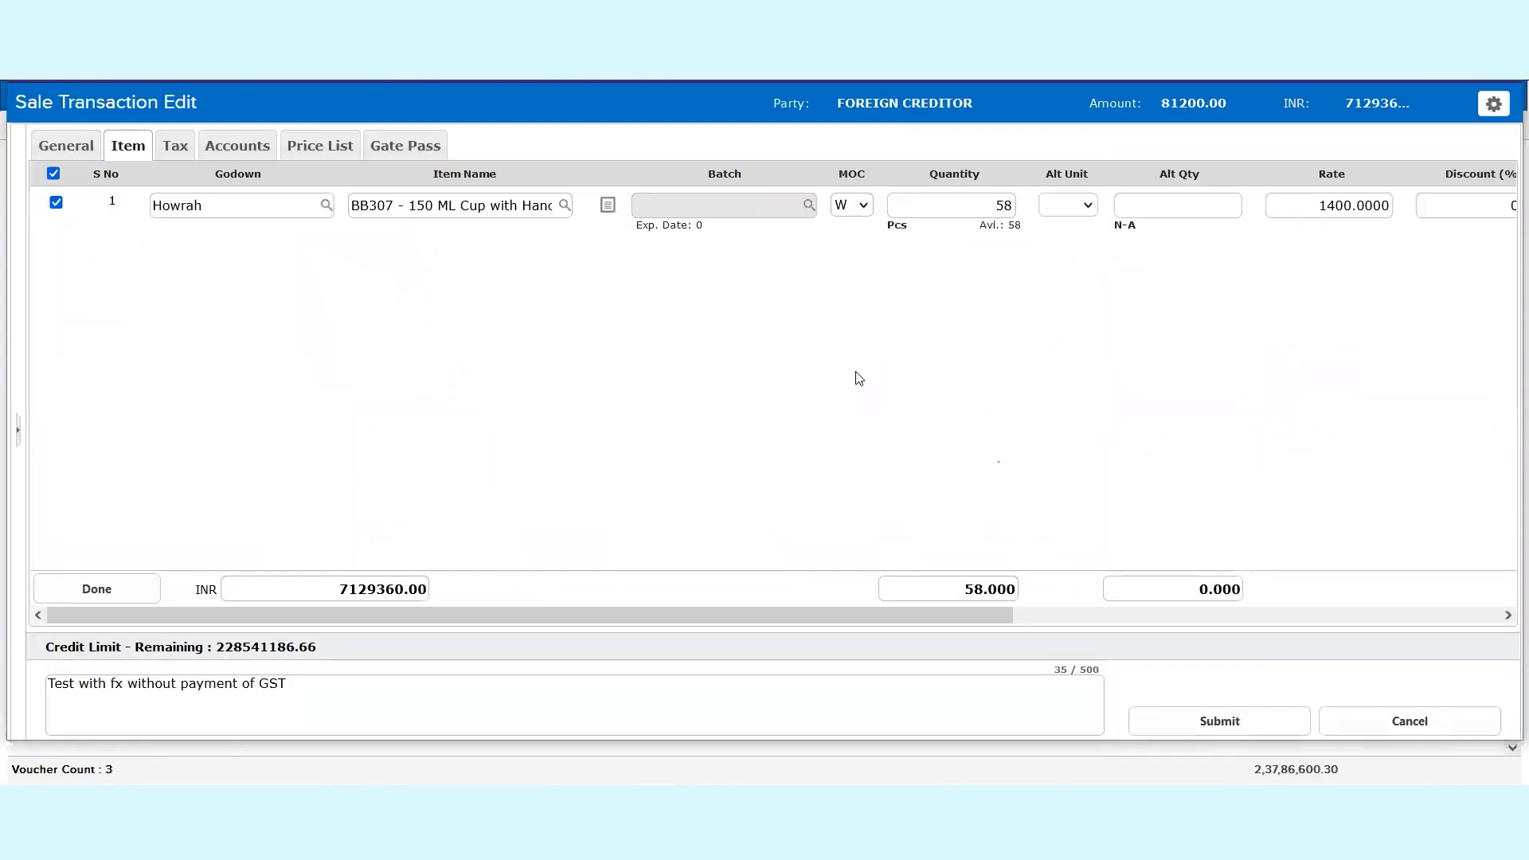
Check the Export Against setting and the foreign exchange currency and rate in the general details of voucher S-003.
left_click(76, 155)
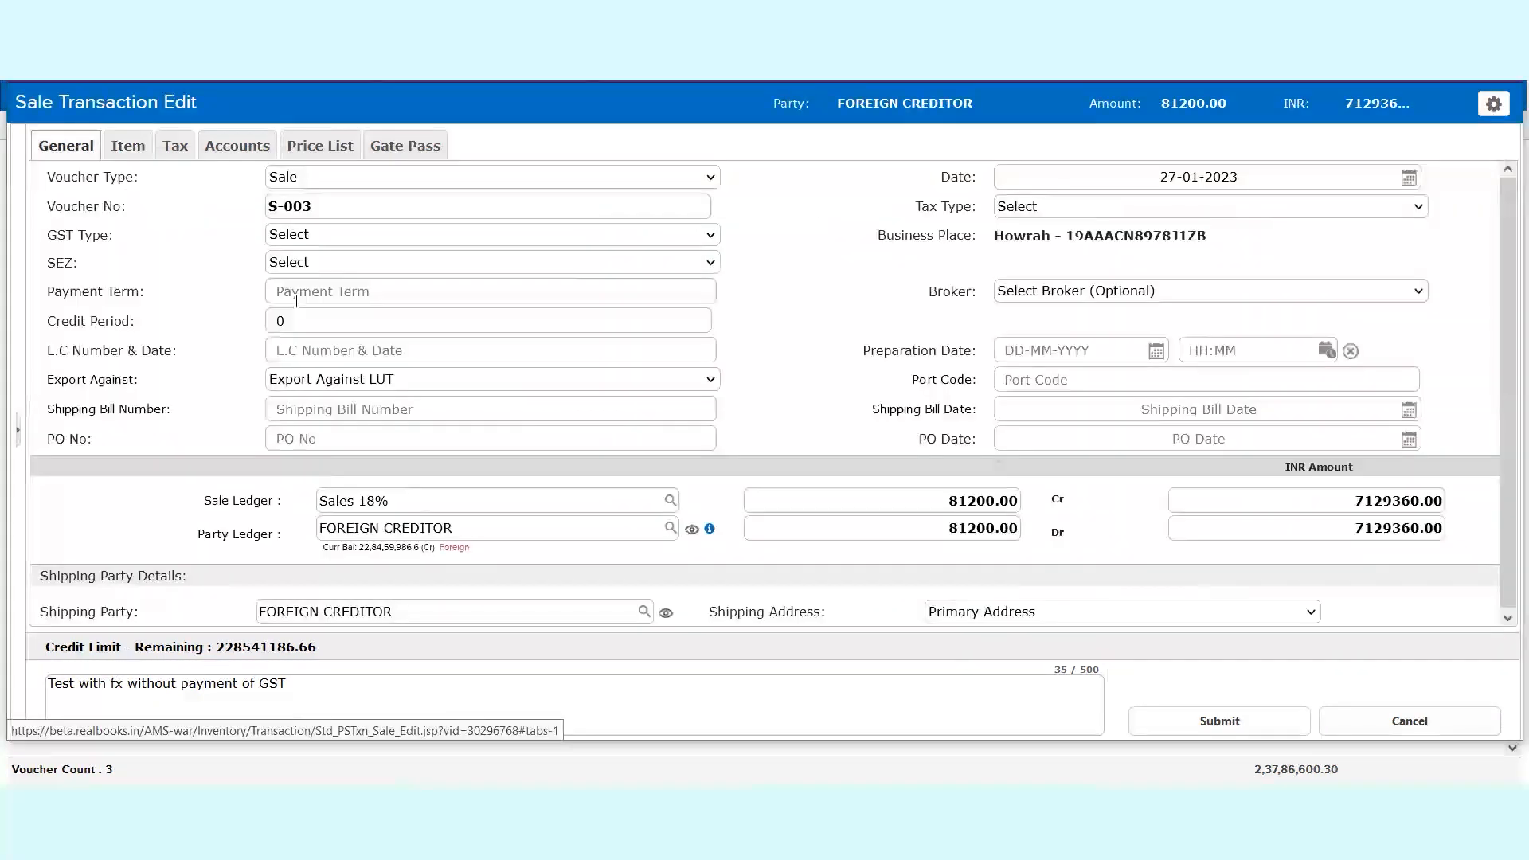
triple_click(138, 376)
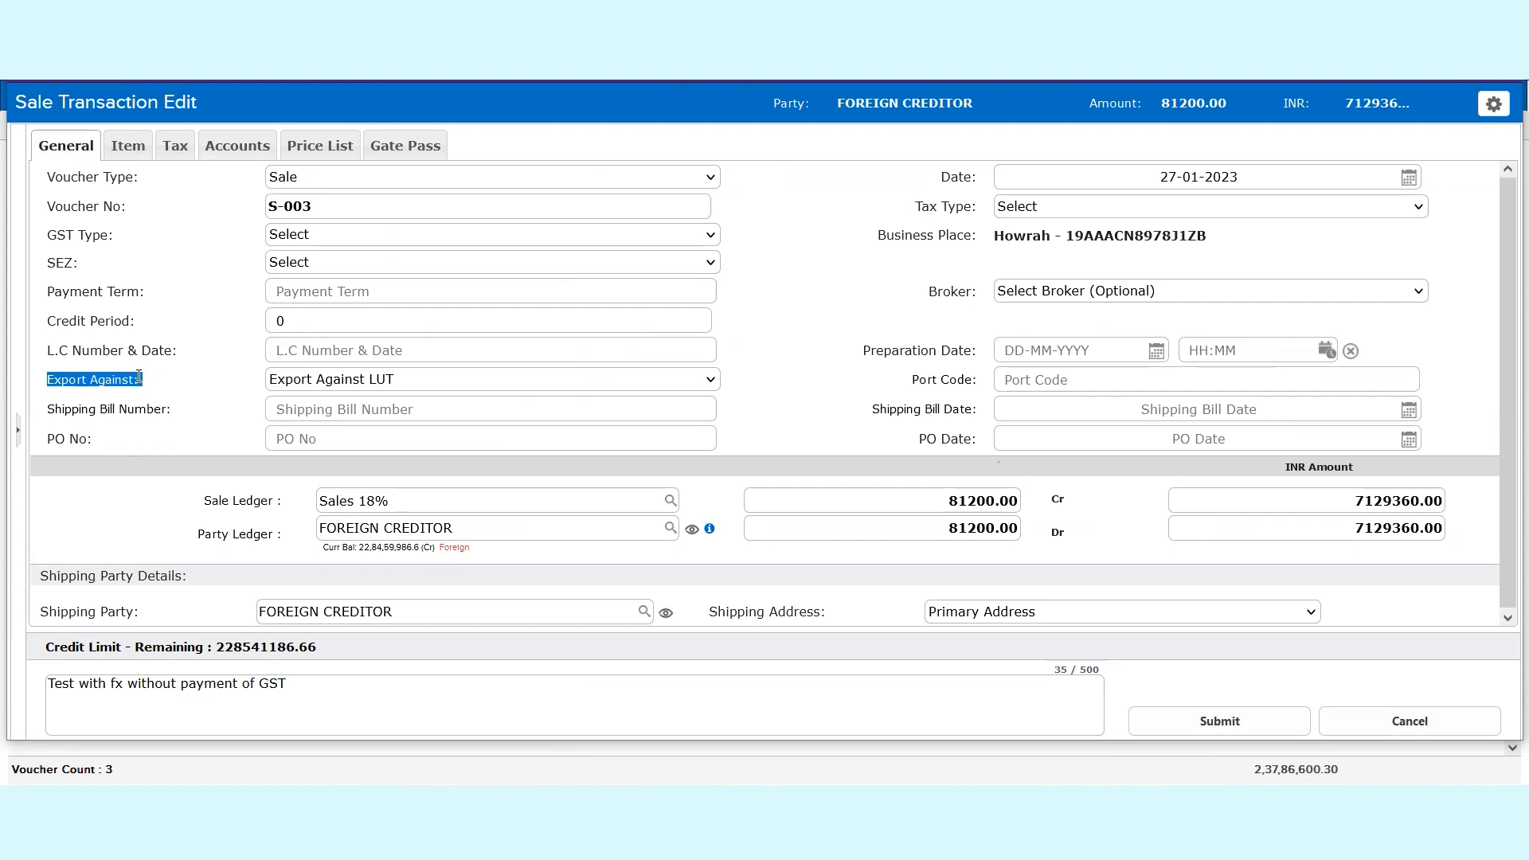
left_click(1496, 110)
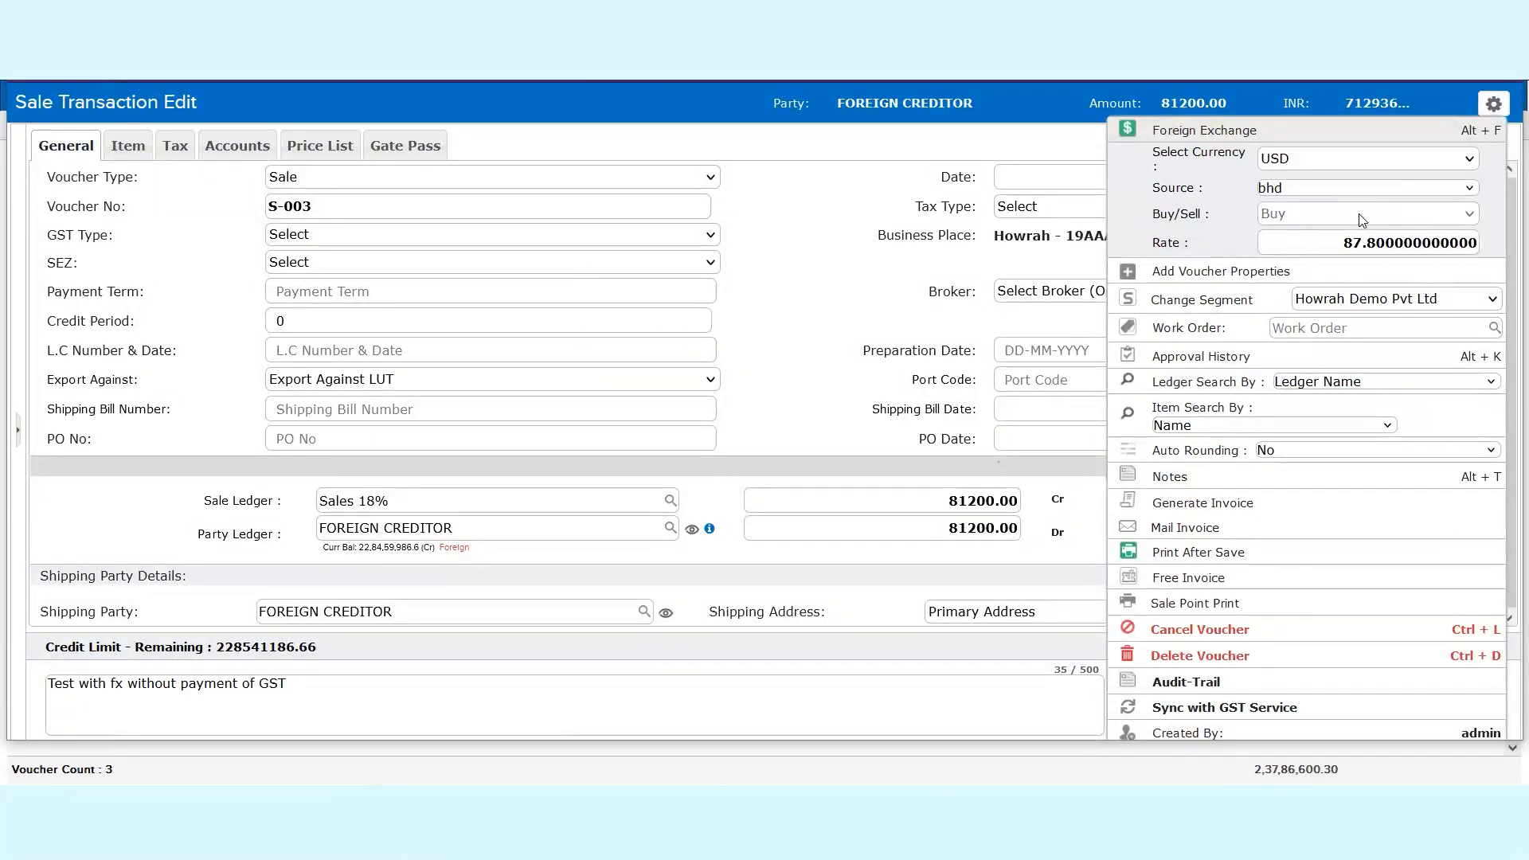
left_click(812, 409)
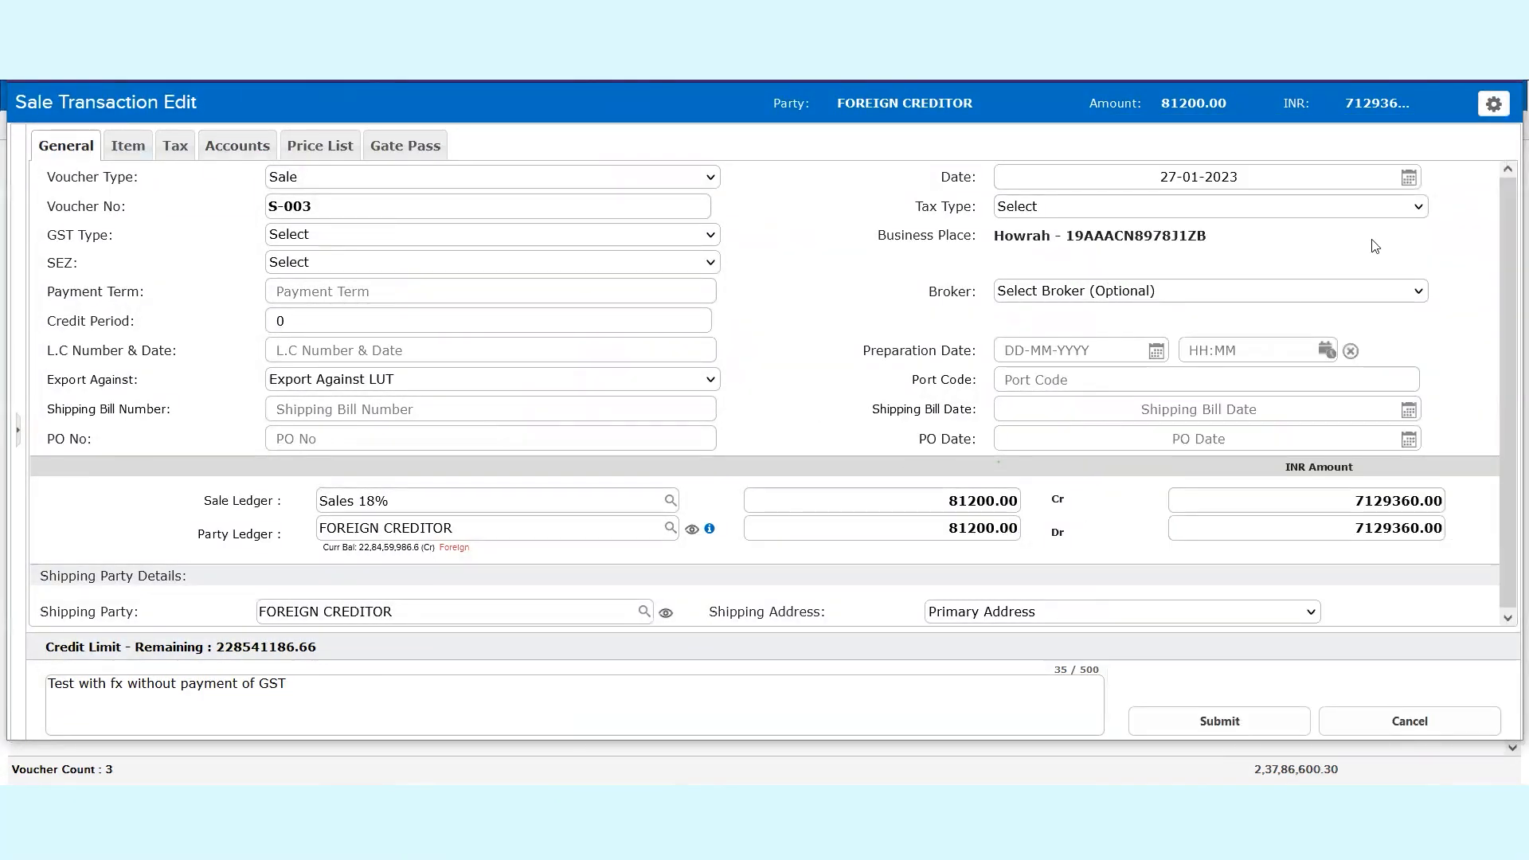
Generate the invoice for S-003 using Dynamic Sale Template, with Export Against LUT selected.
left_click(1491, 107)
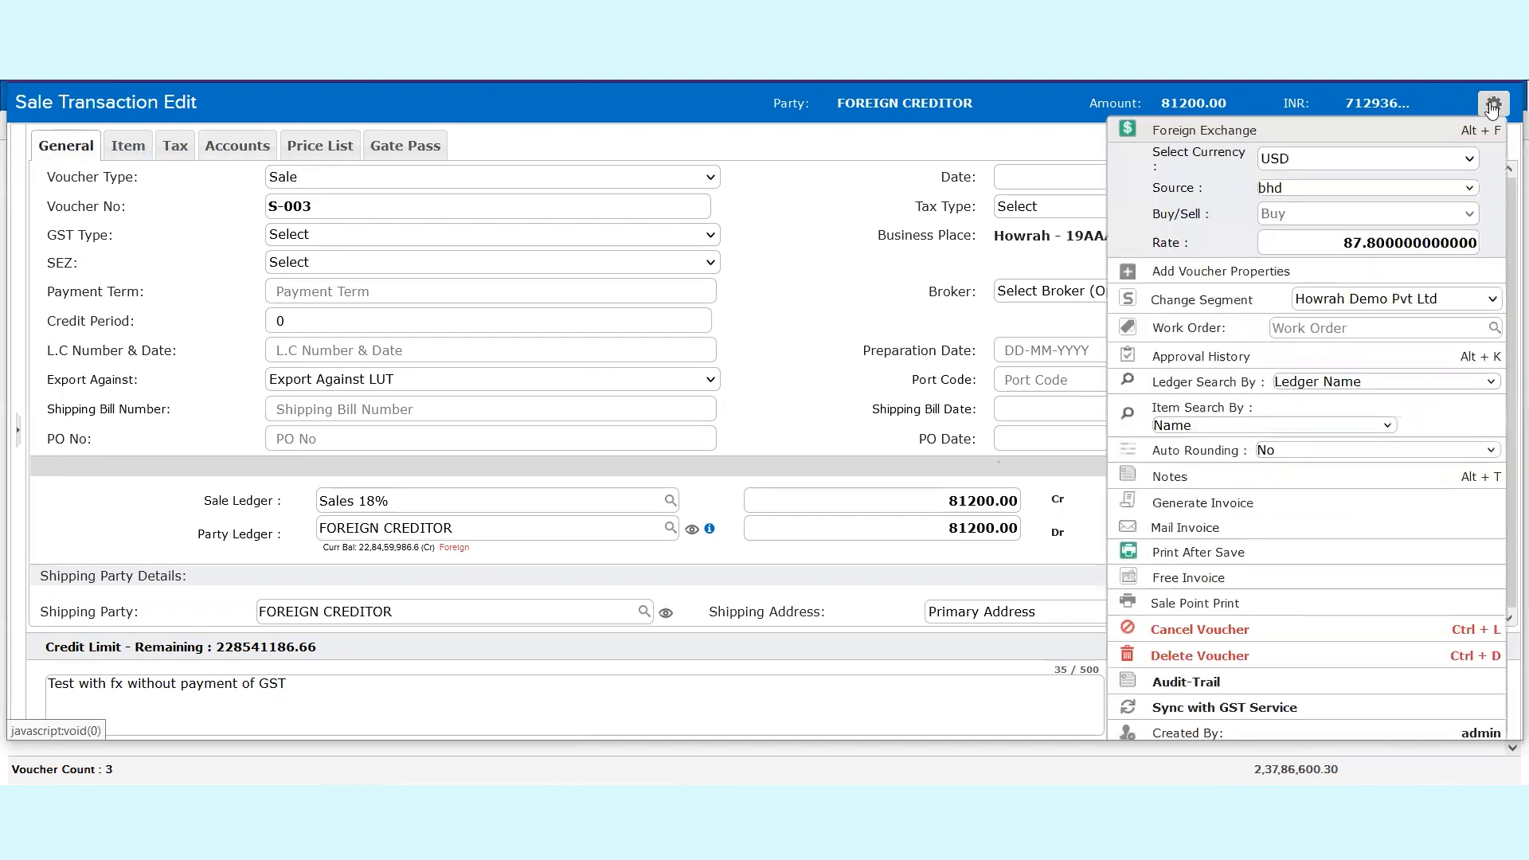
left_click(1198, 504)
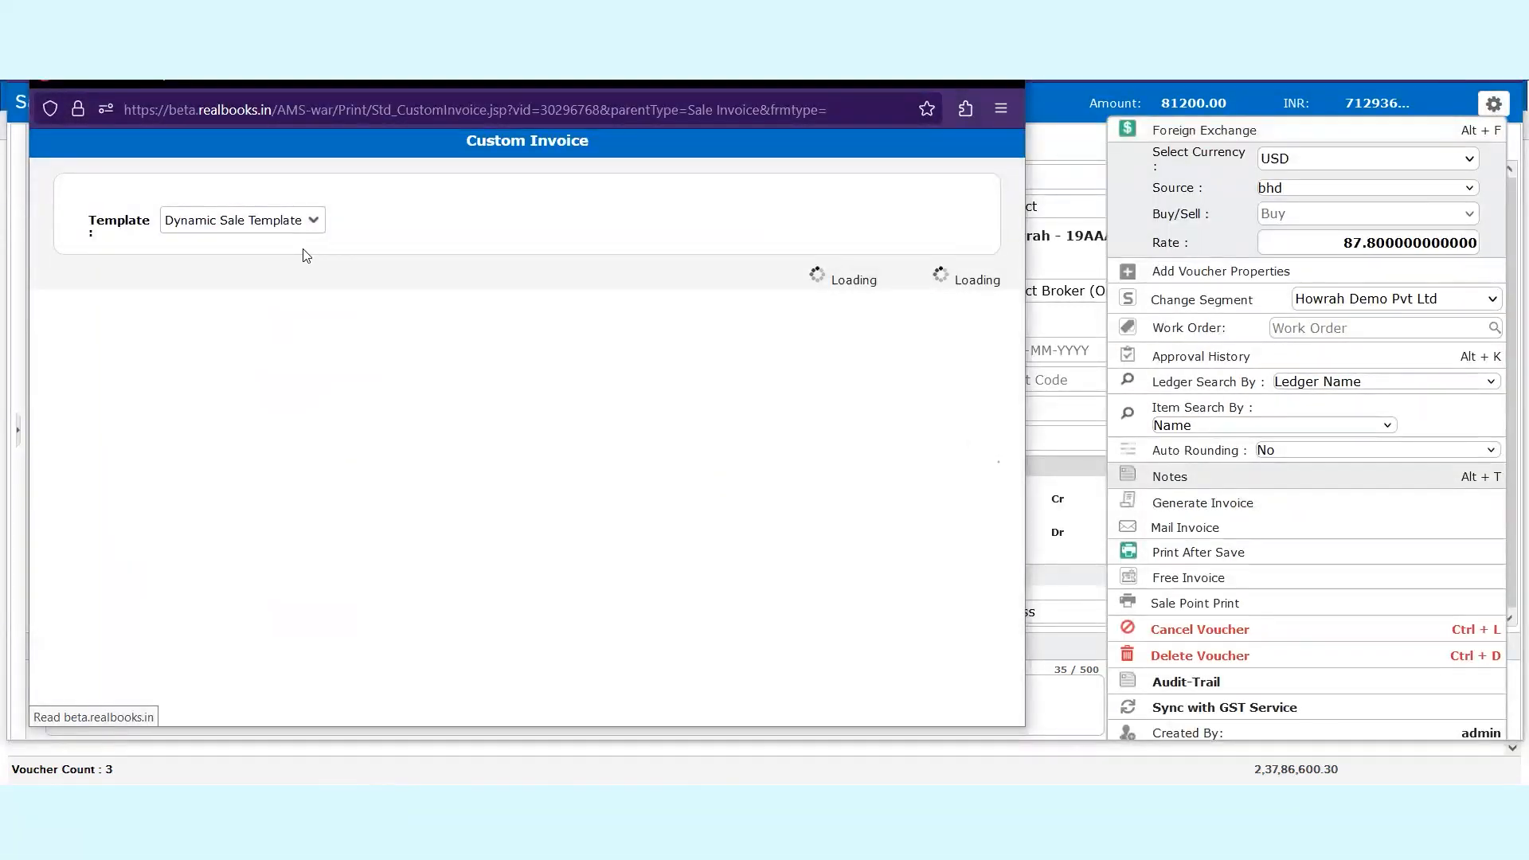
left_click(267, 226)
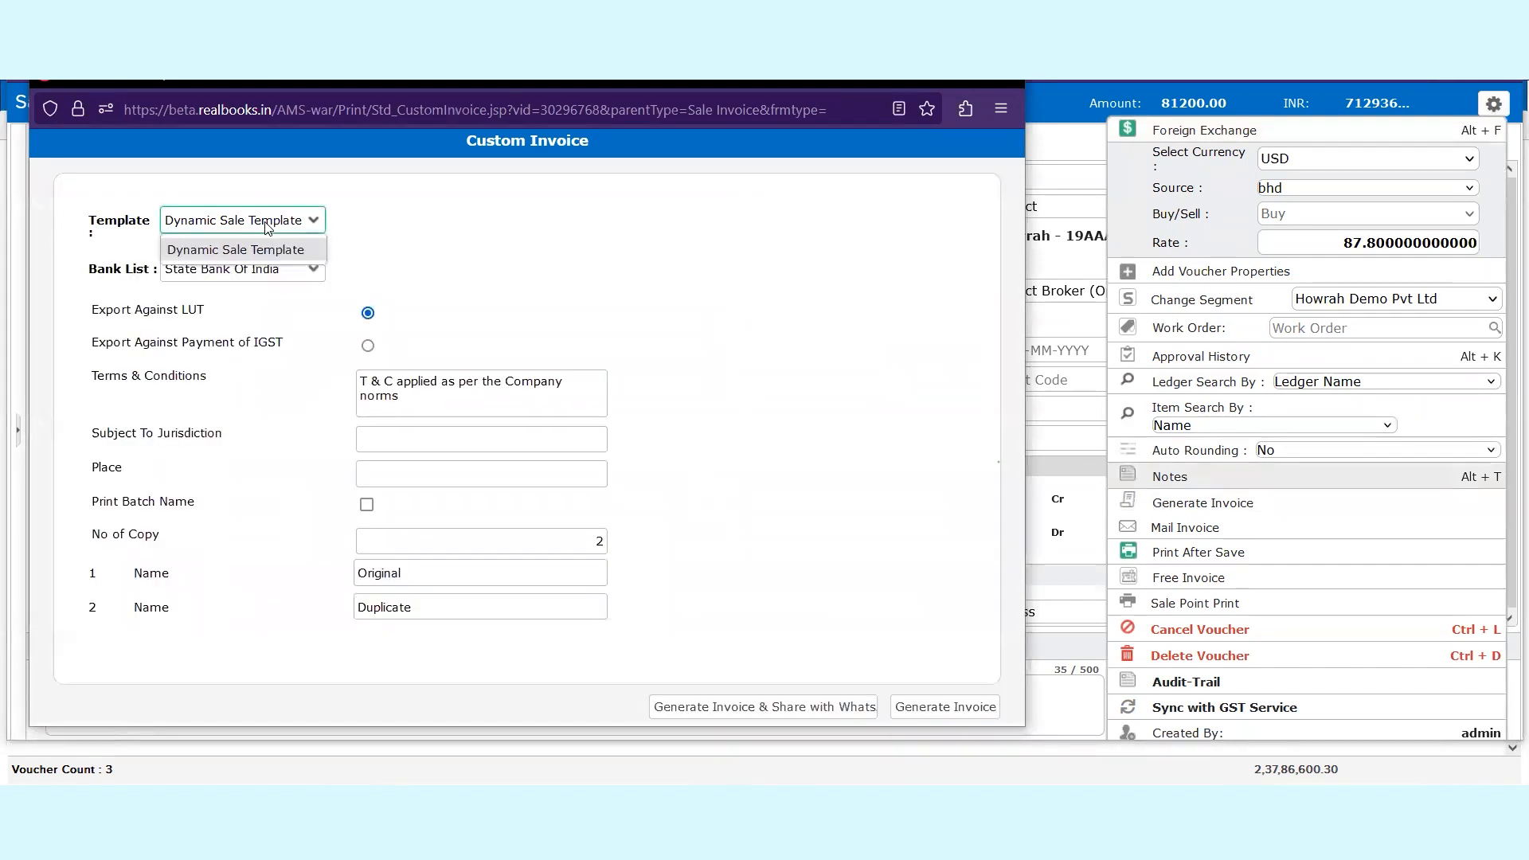
left_click(494, 257)
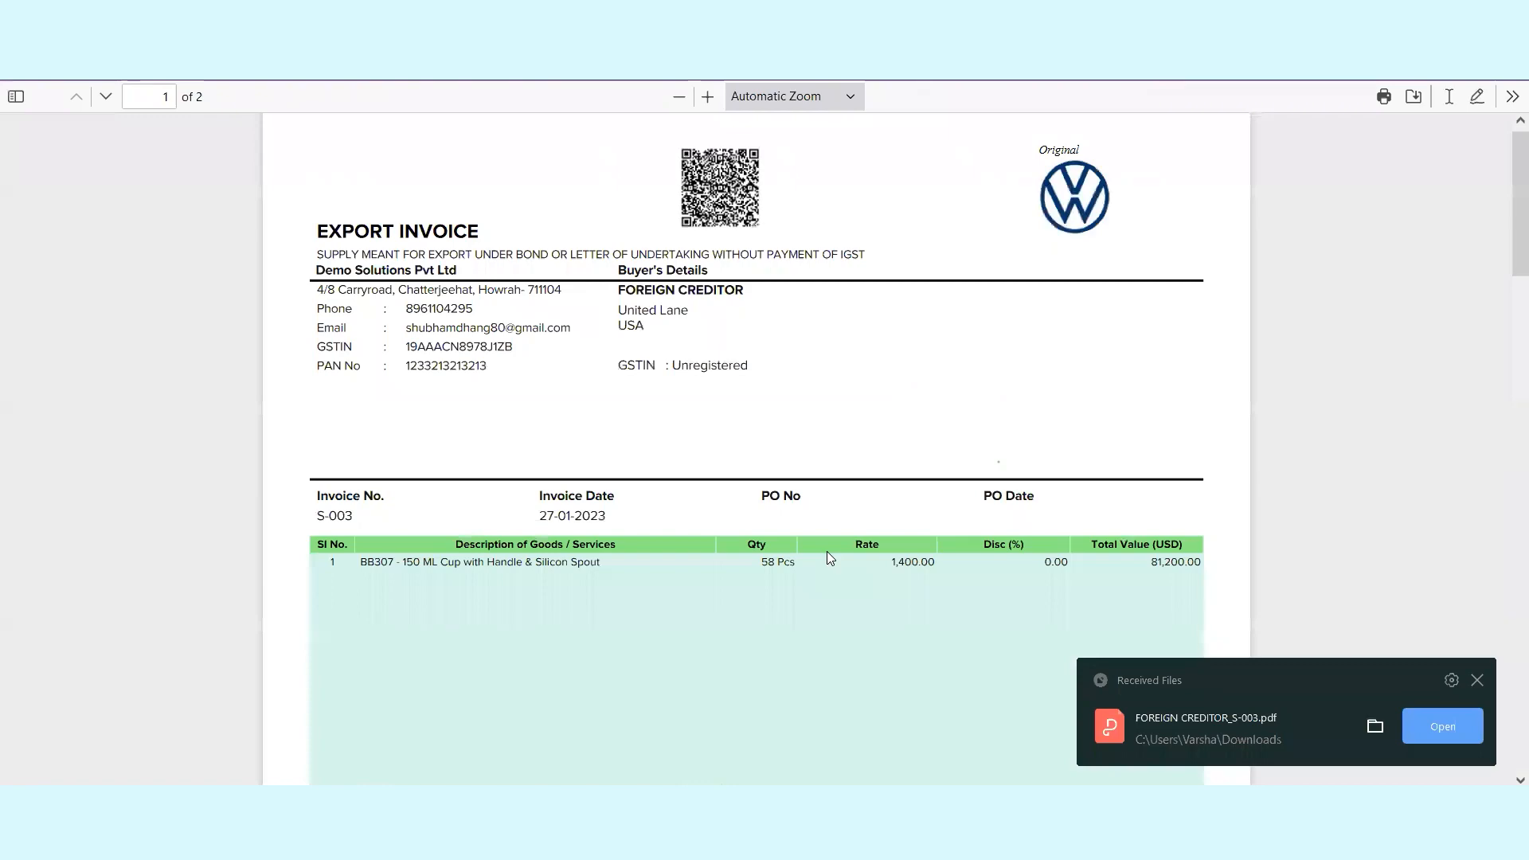
Review the layout, item table and supply declaration under the export heading of the S-003 invoice.
scroll(828, 551, "down", 2)
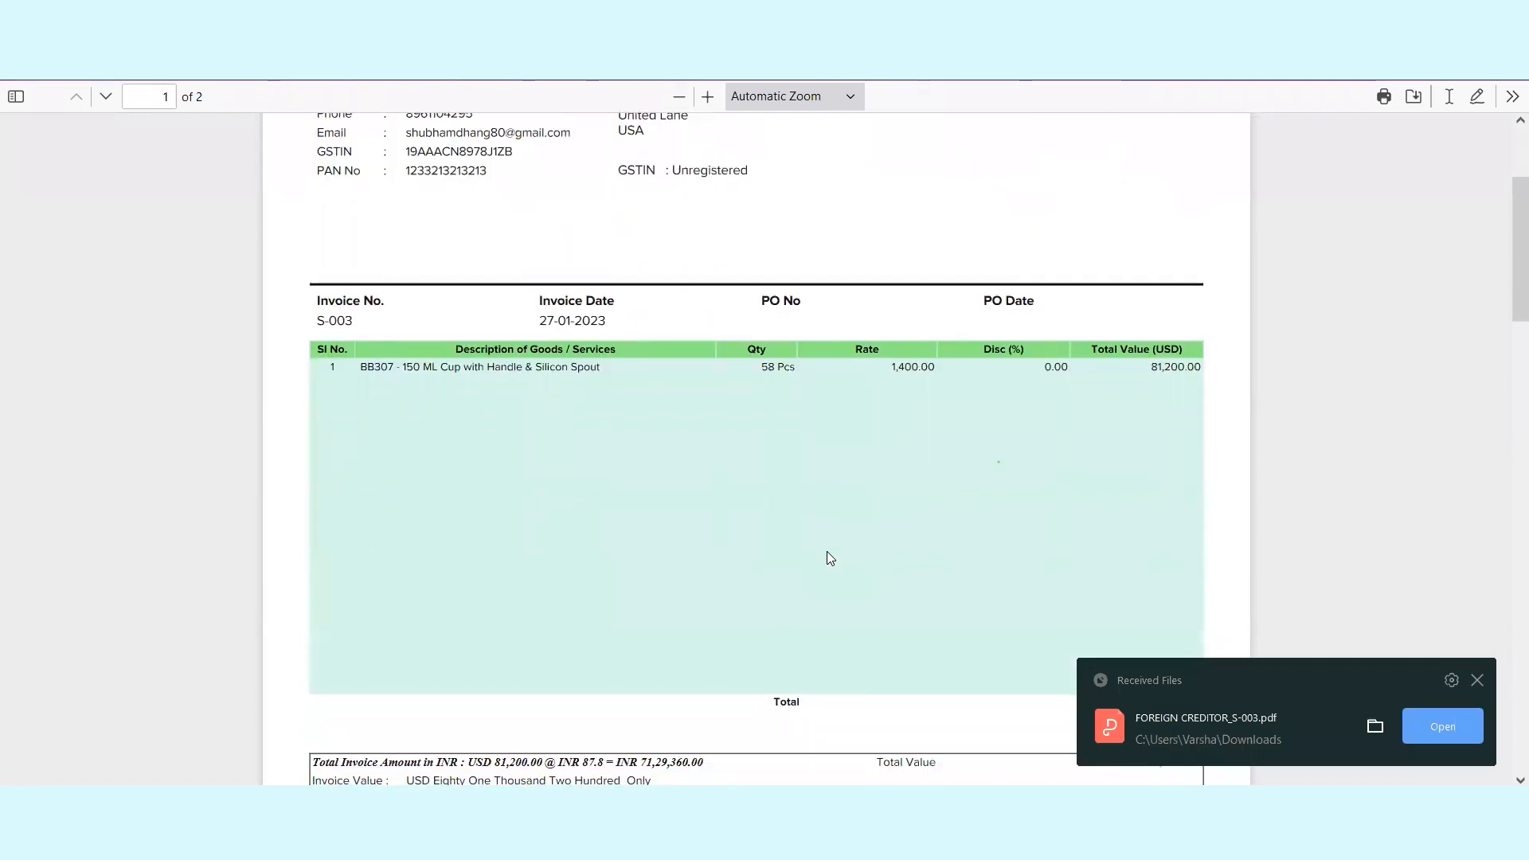
scroll(828, 558, "down", 3)
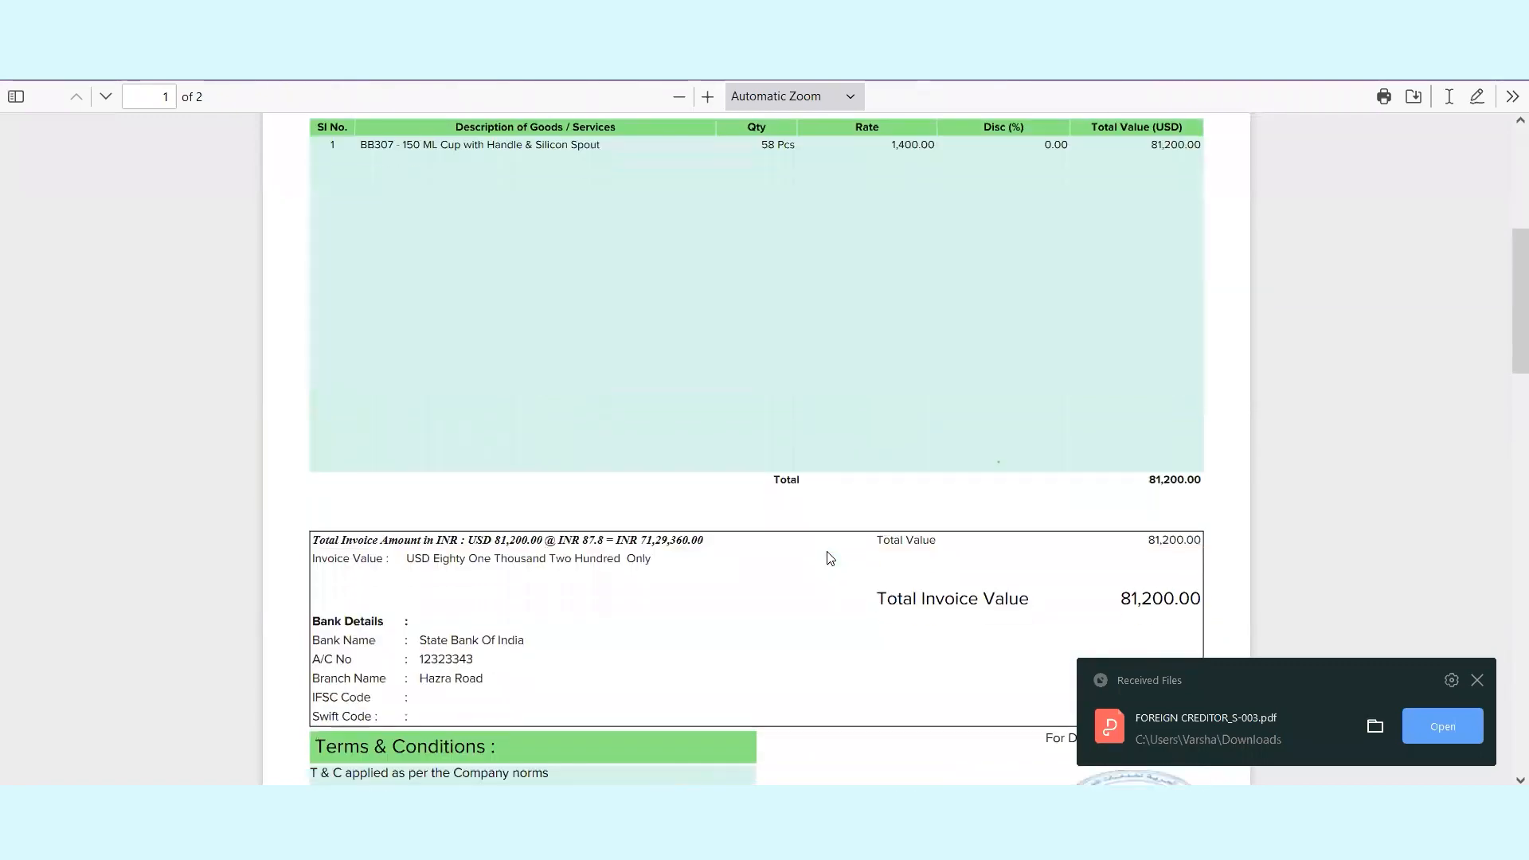
scroll(828, 558, "up", 2)
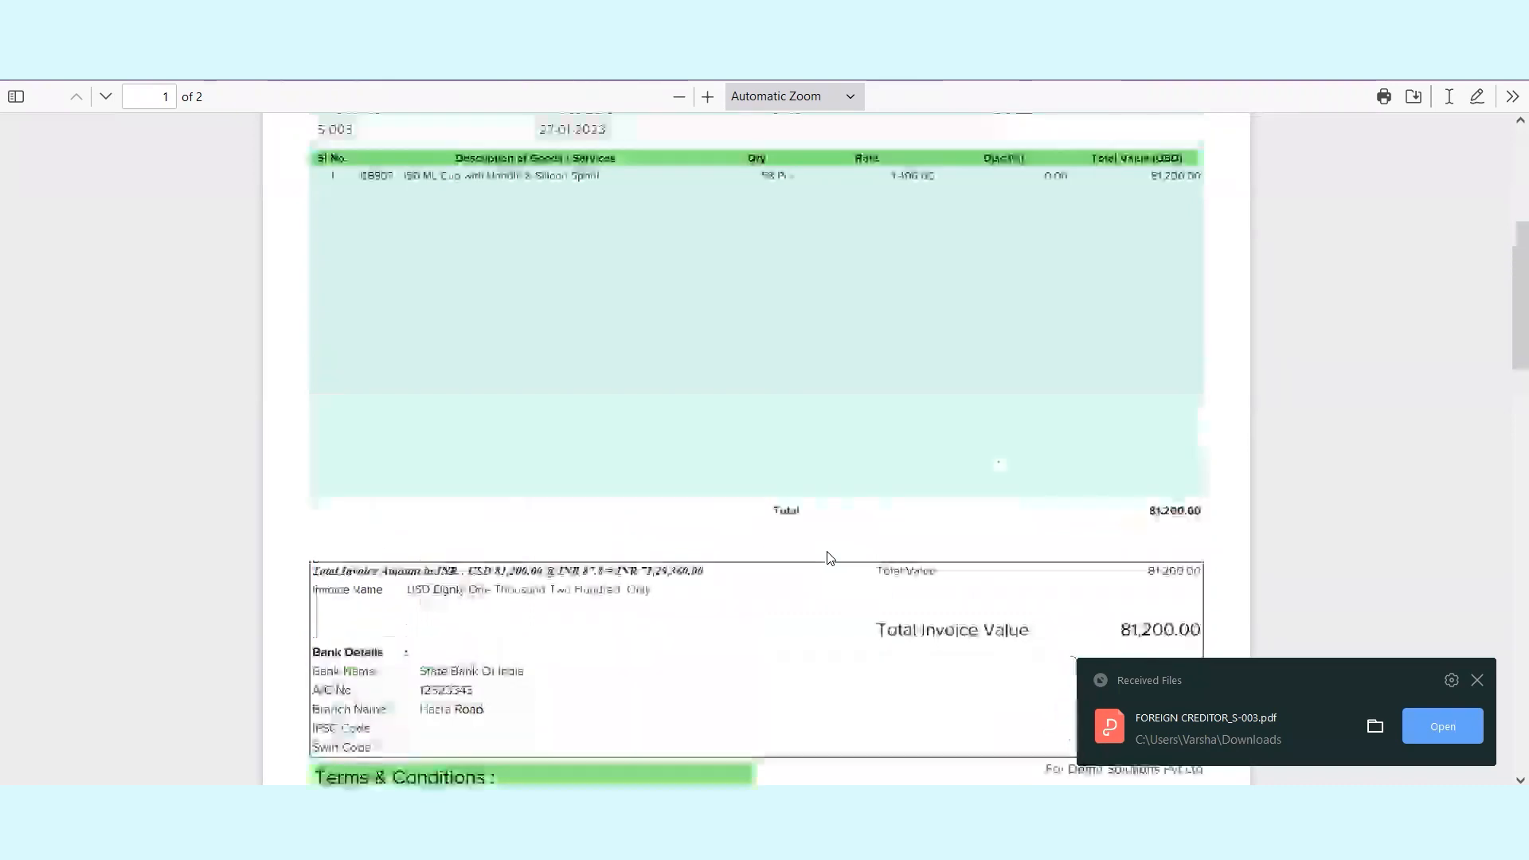
scroll(828, 557, "up", 4)
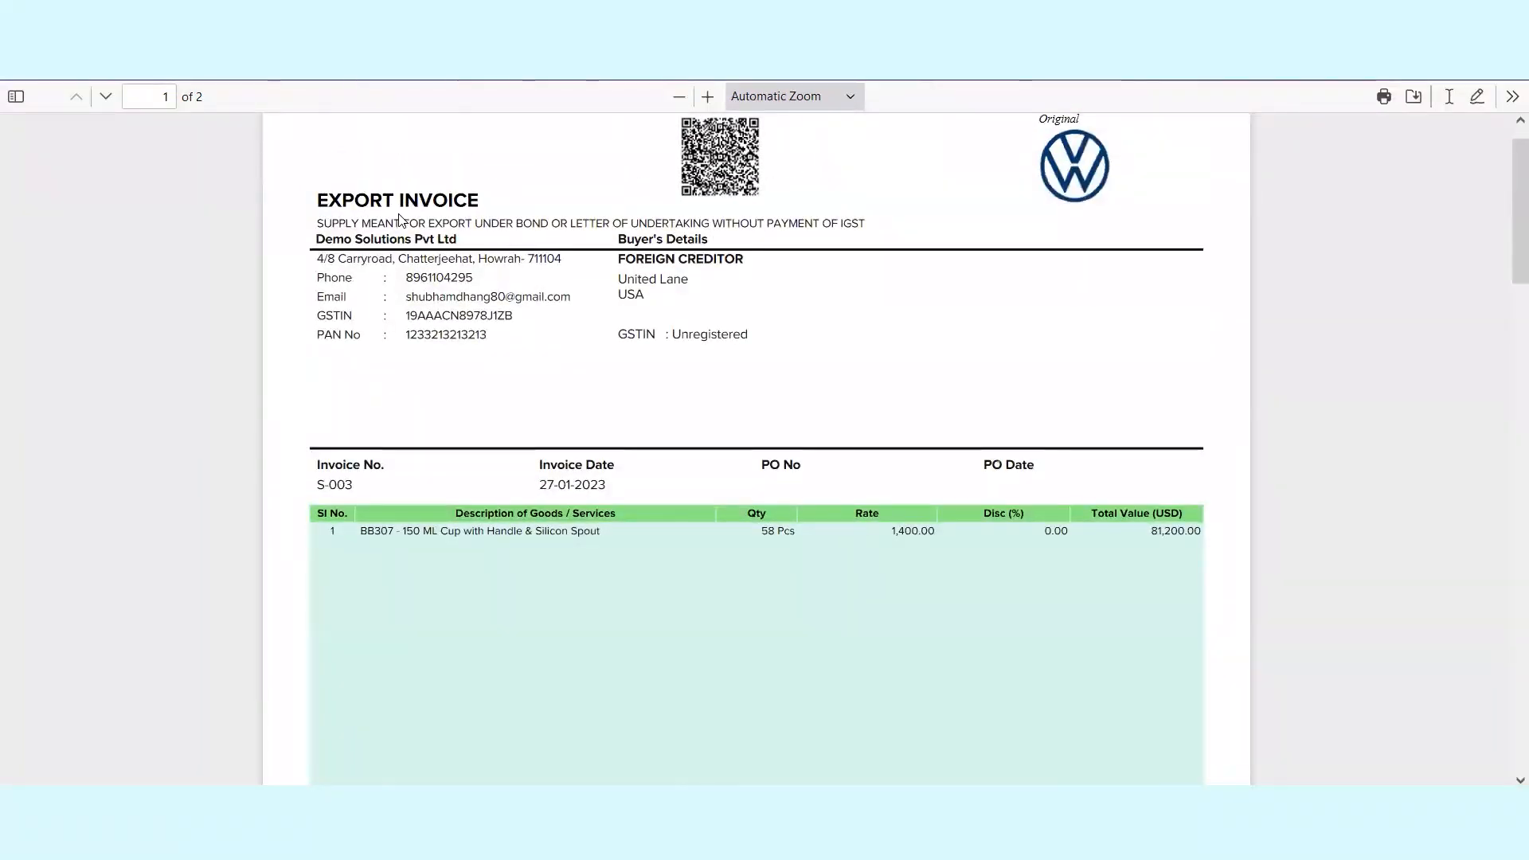
left_click_drag(318, 223, 736, 213)
mouse_move(843, 241)
left_mouse_down()
mouse_move(935, 239)
mouse_move(848, 240)
left_mouse_up()
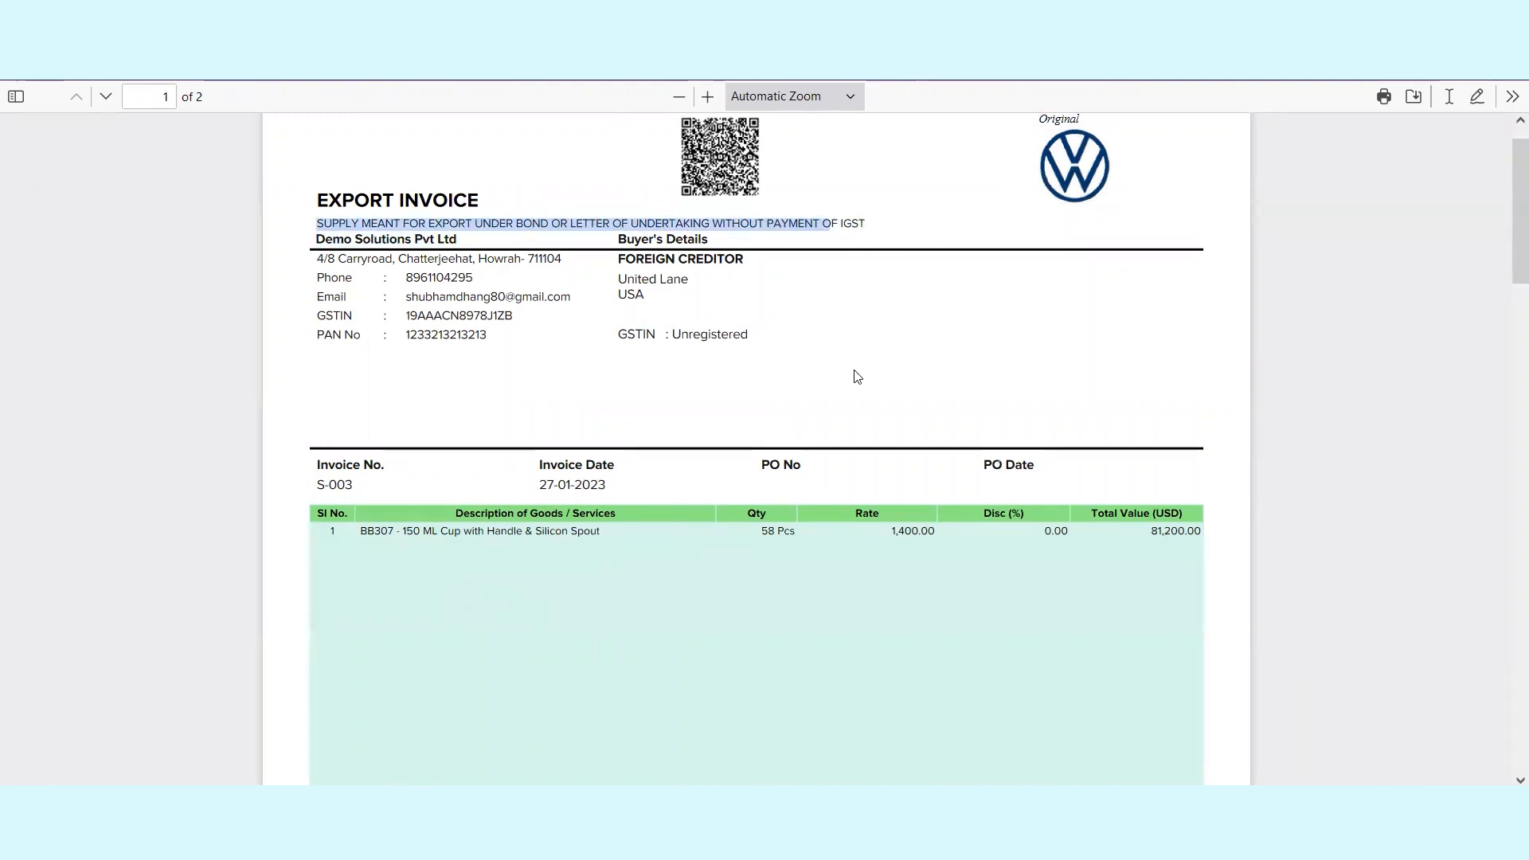
Examine the INR conversion line, total invoice value and signatory section of the S-003 invoice.
scroll(886, 451, "down", 1)
scroll(883, 449, "down", 5)
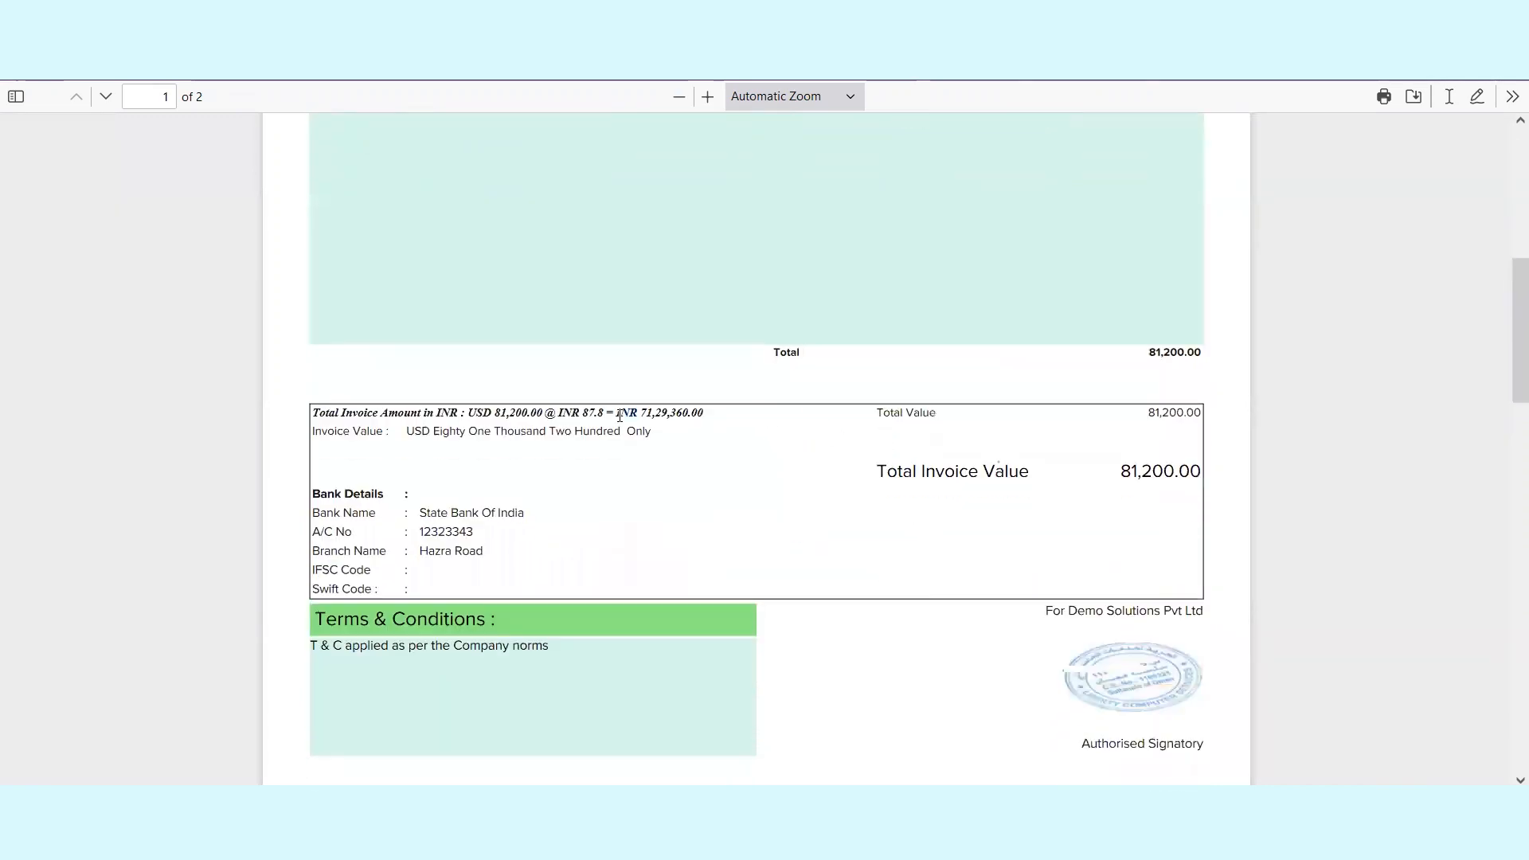
triple_click(620, 415)
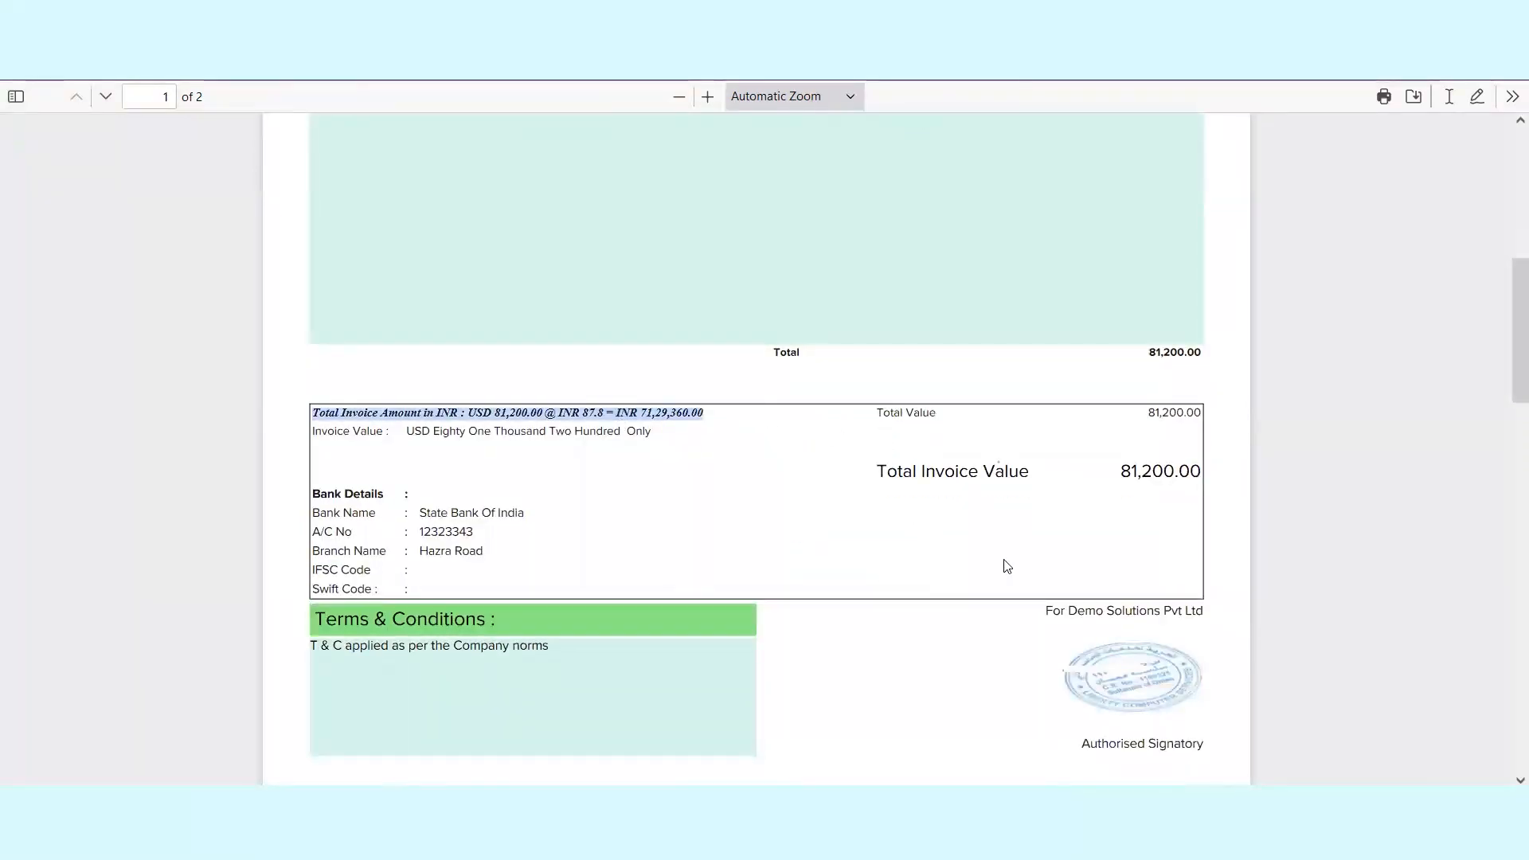
left_click(1165, 475)
scroll(1020, 490, "down", 4)
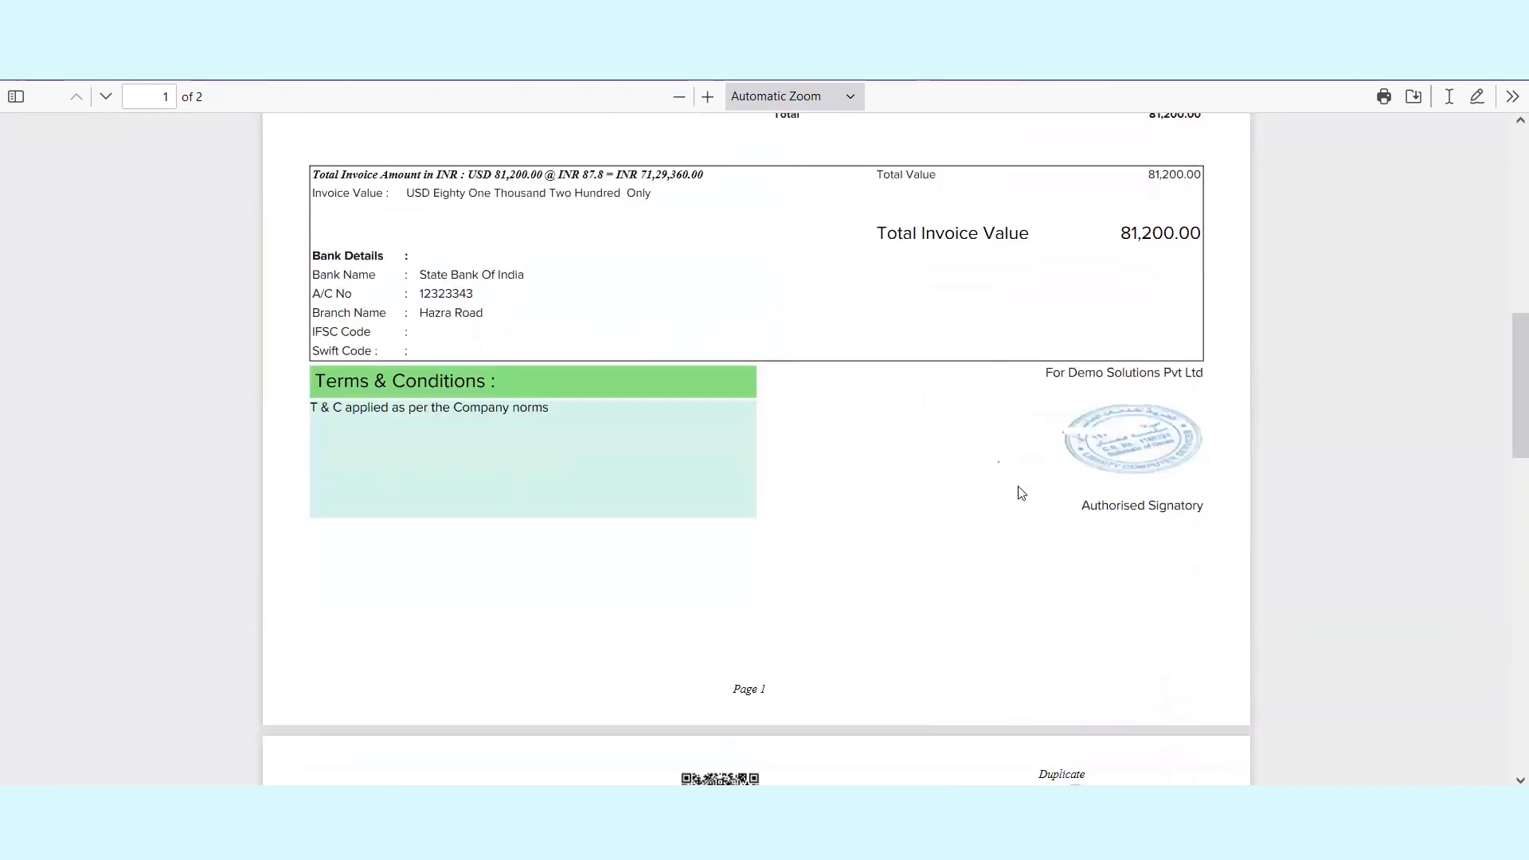
scroll(1020, 492, "up", 8)
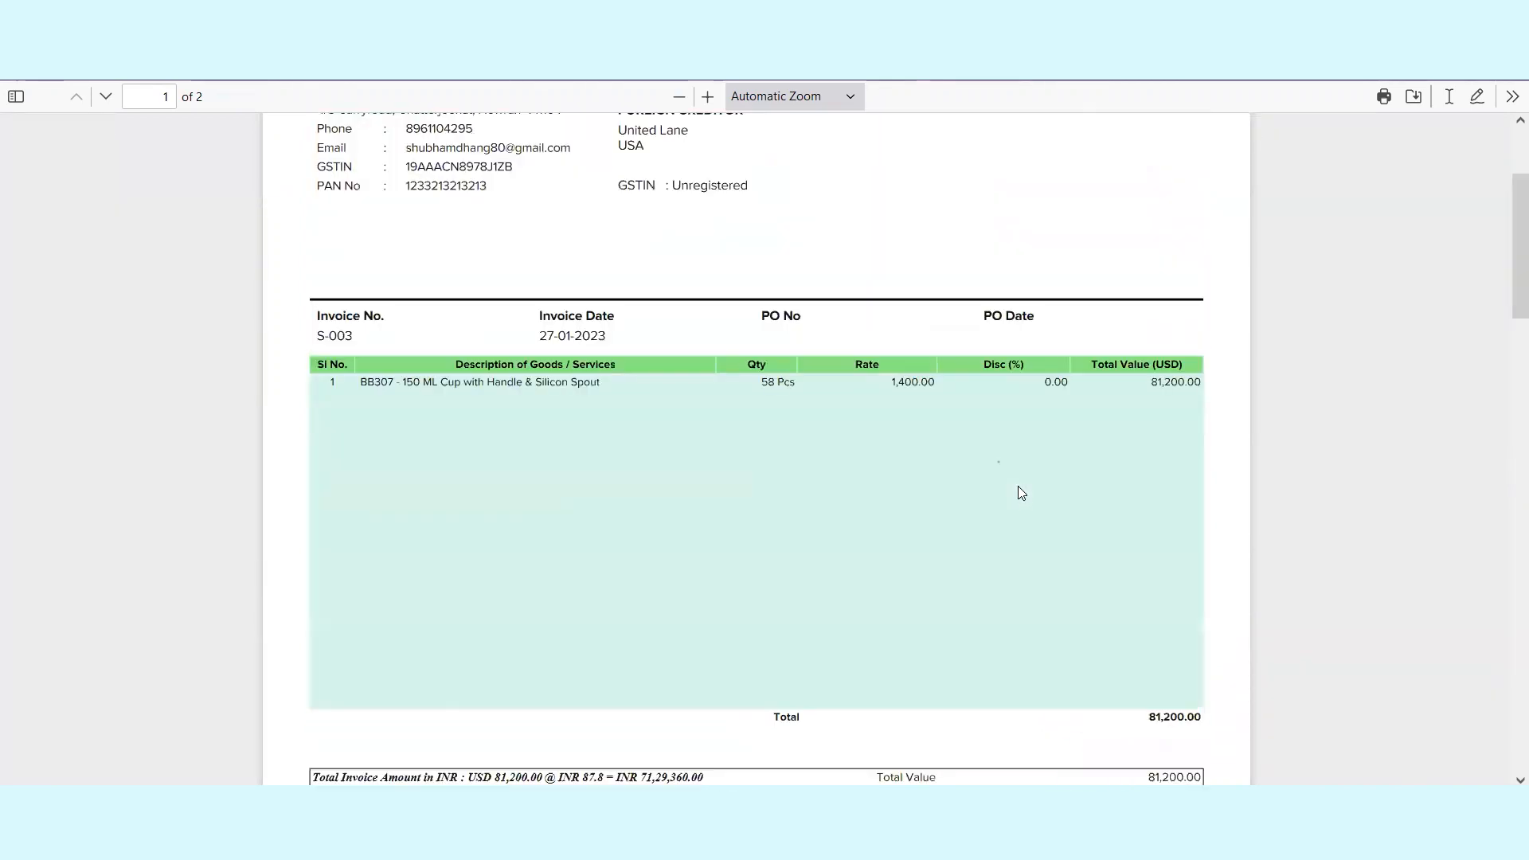
Leave the S-003 invoice and load the Sale Invoice Red Structure template in the invoice customization page.
scroll(610, 481, "up", 2)
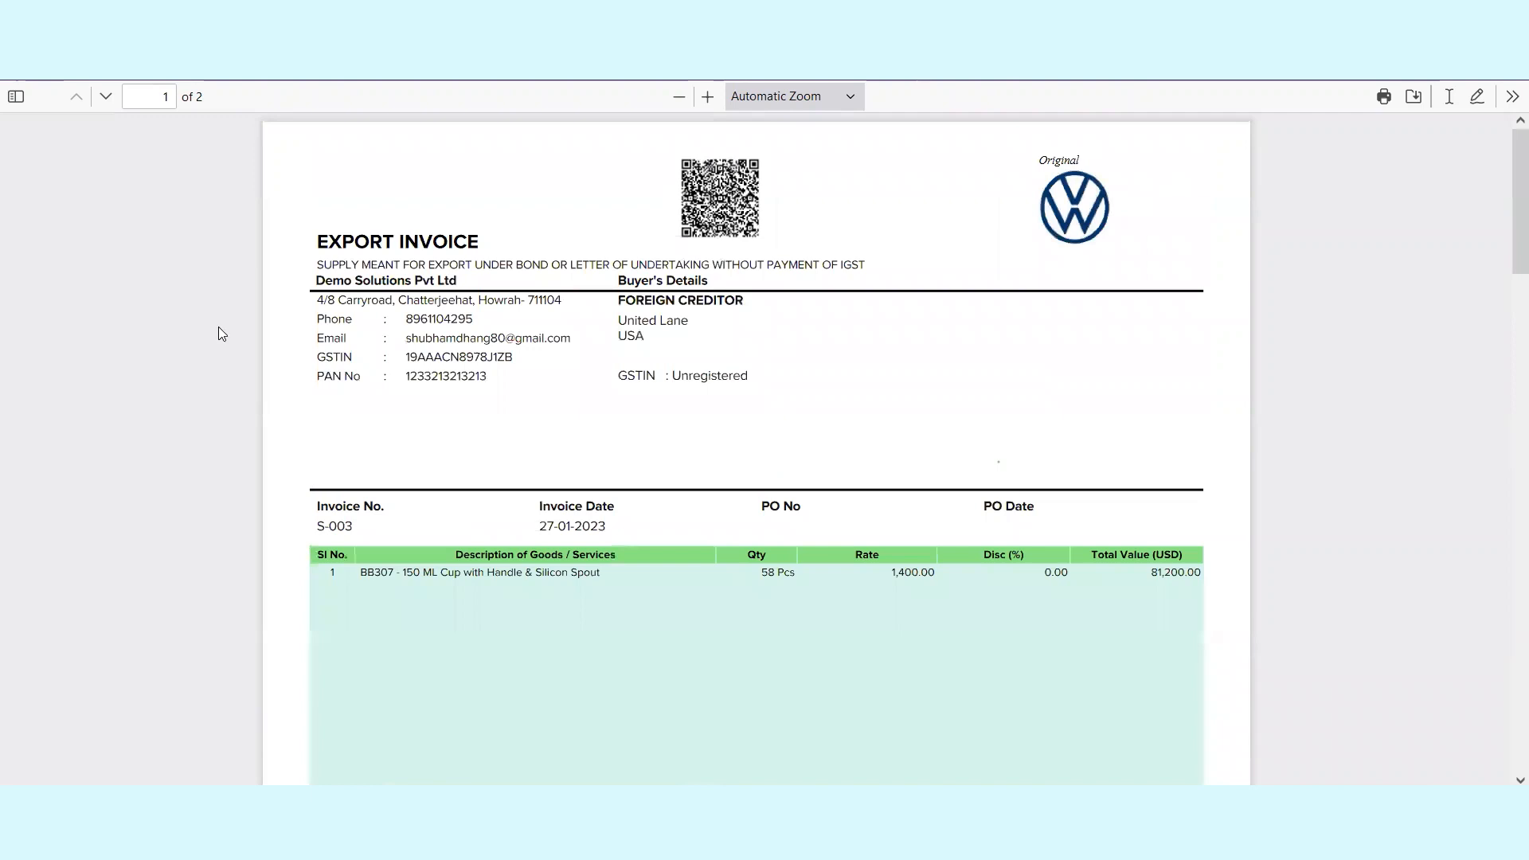
key("ctrl+w")
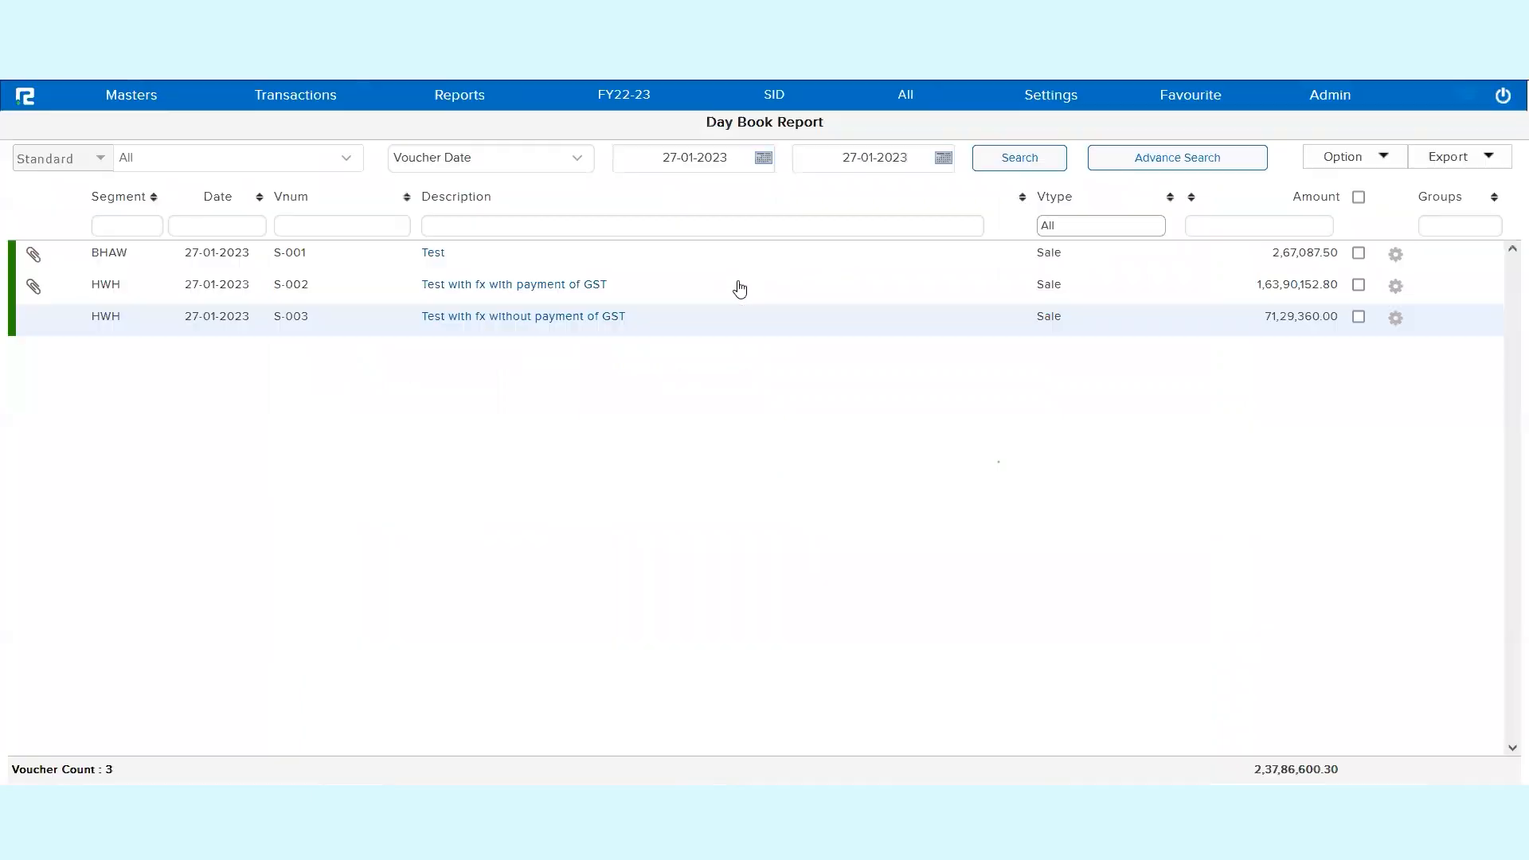
left_click(1052, 98)
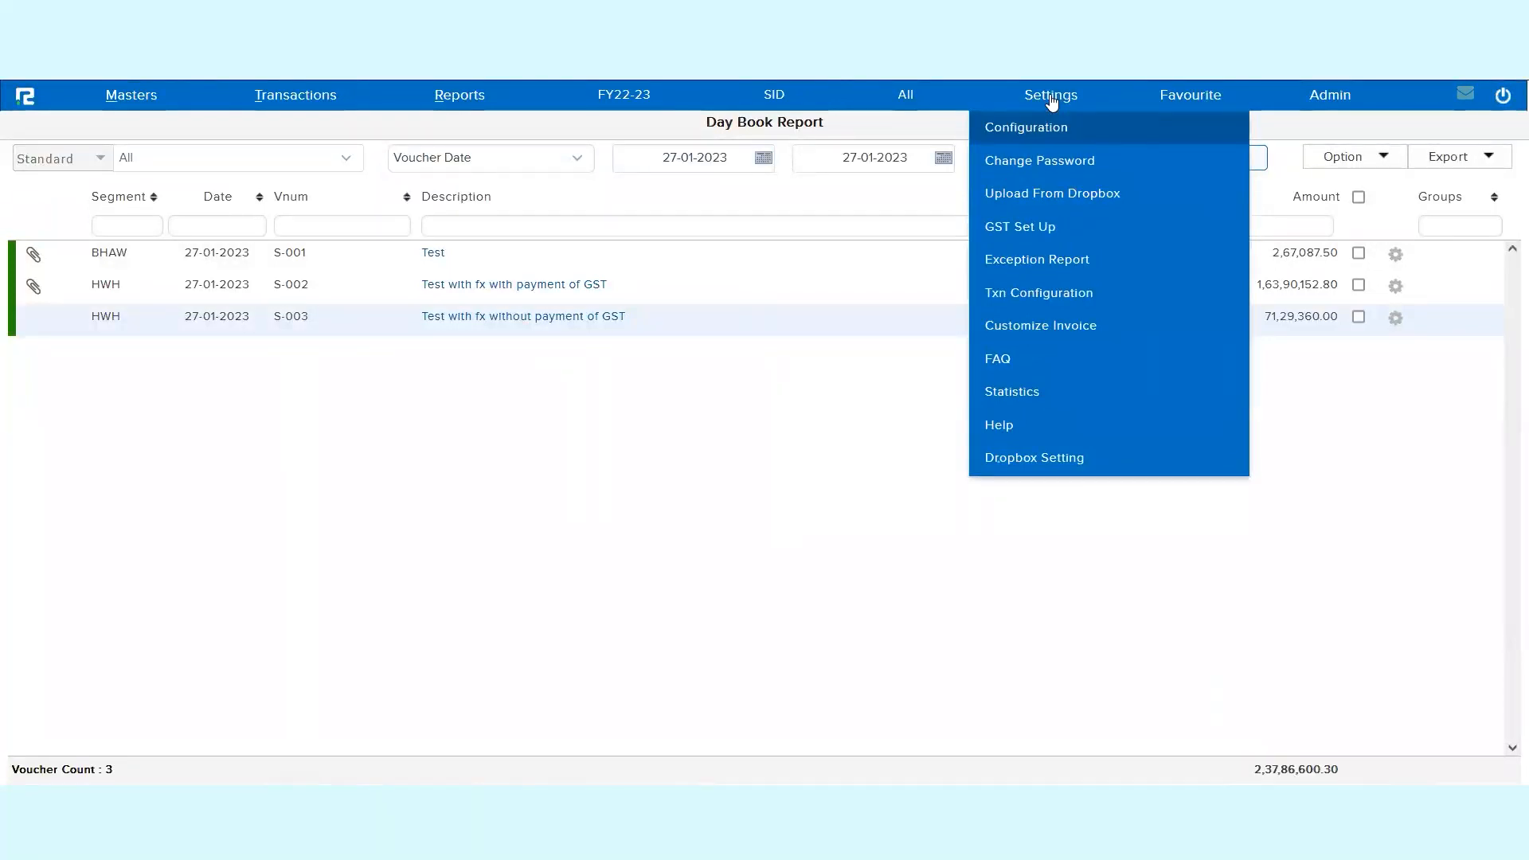
left_click(922, 369)
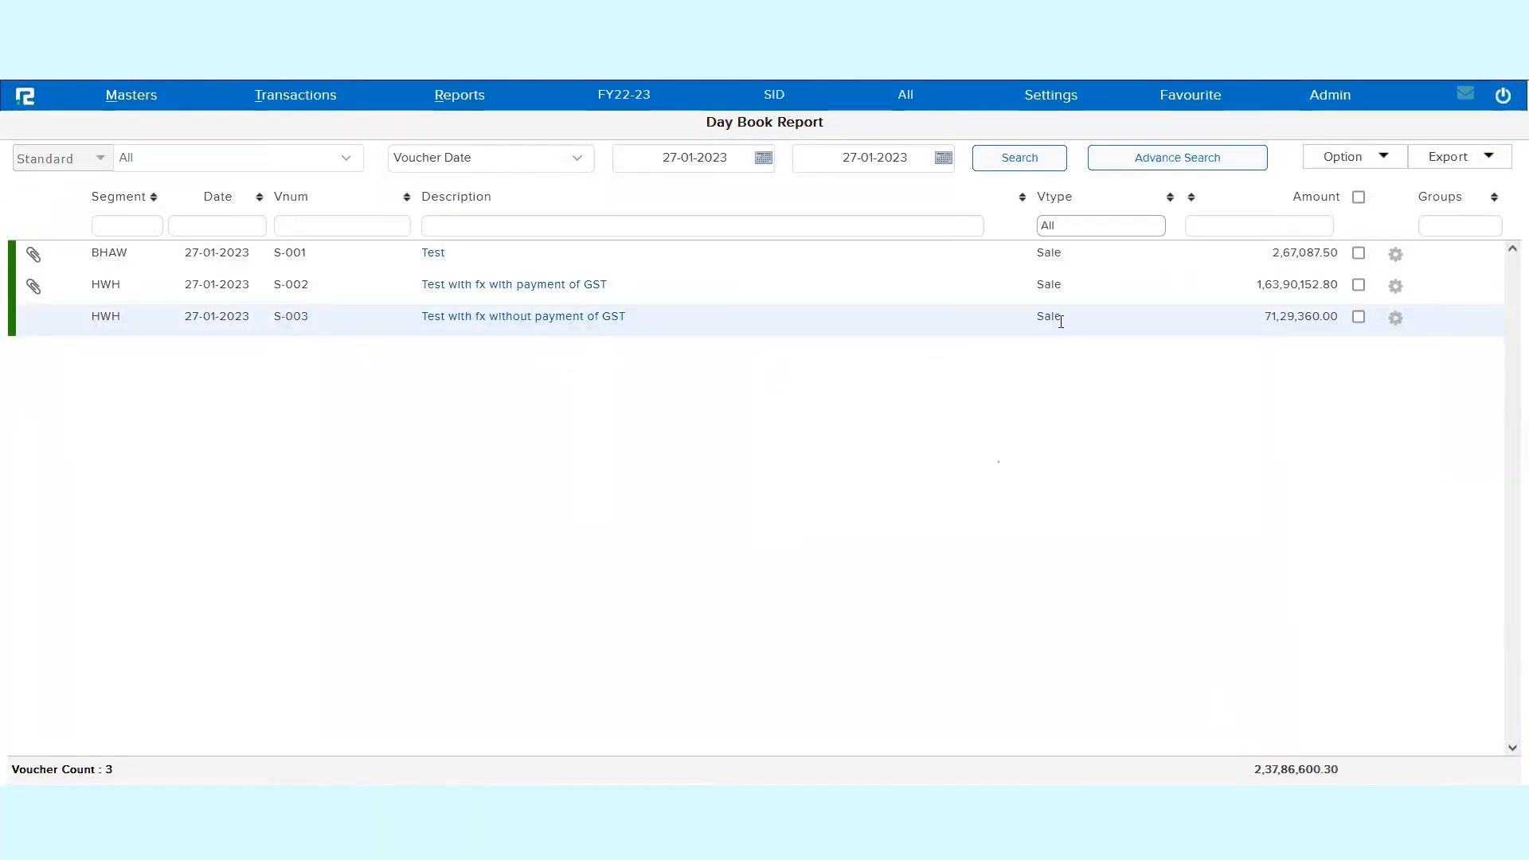
left_click(1050, 108)
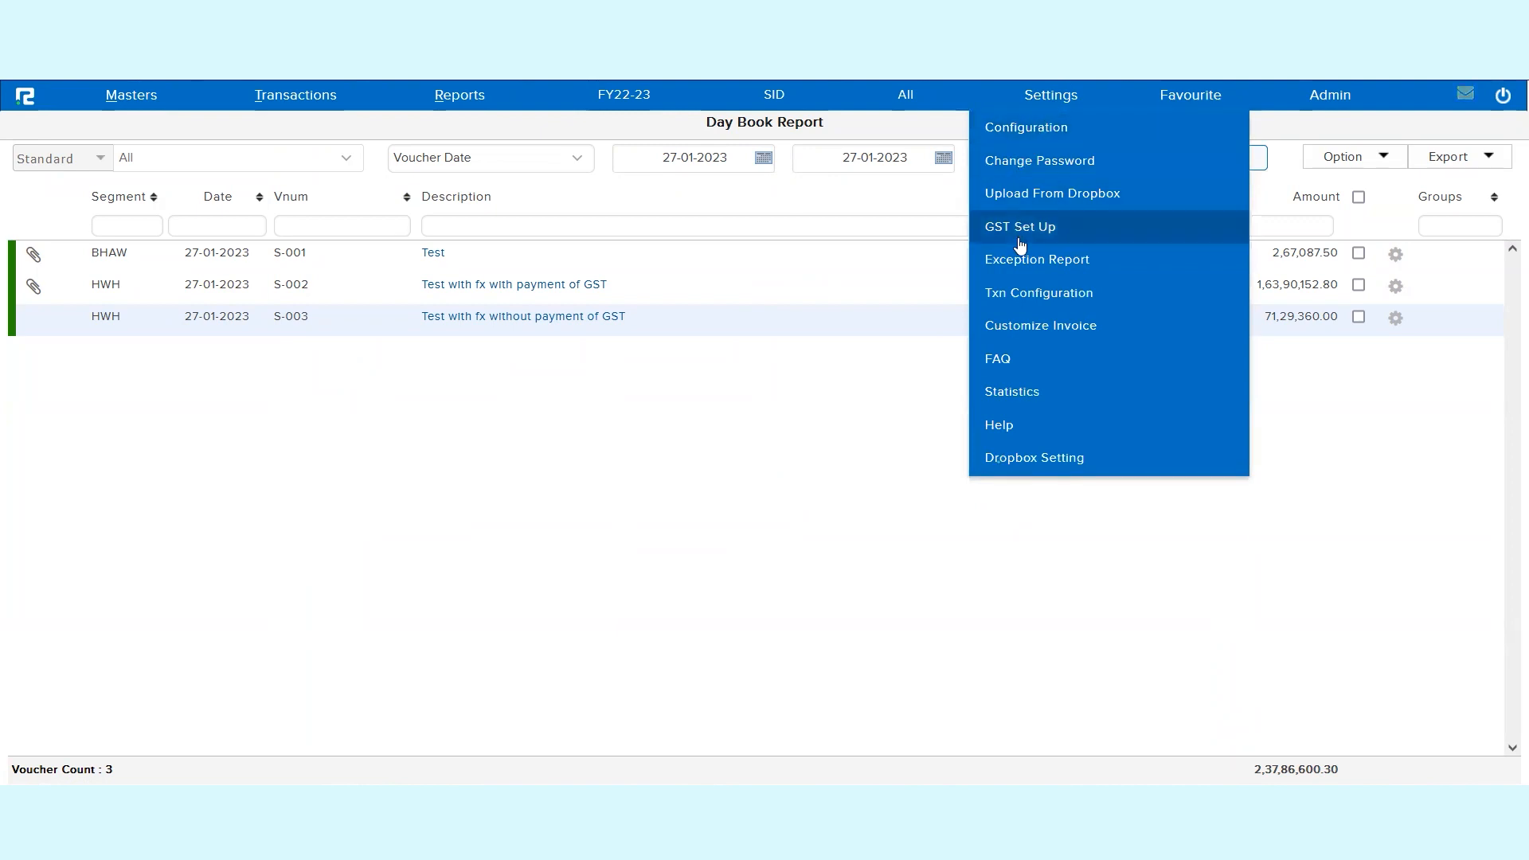
left_click(1022, 335)
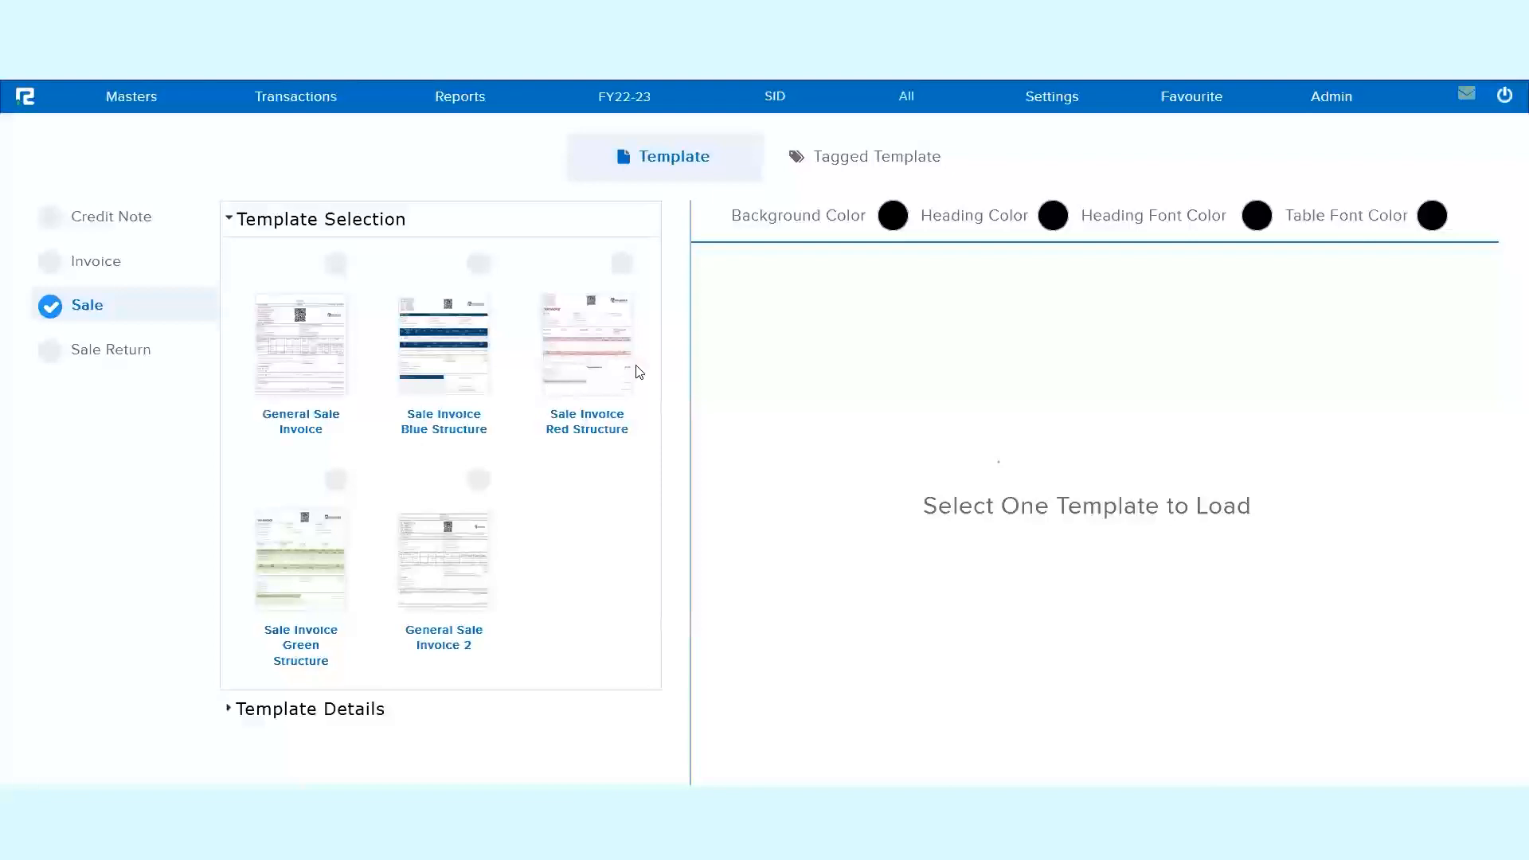
left_click(603, 370)
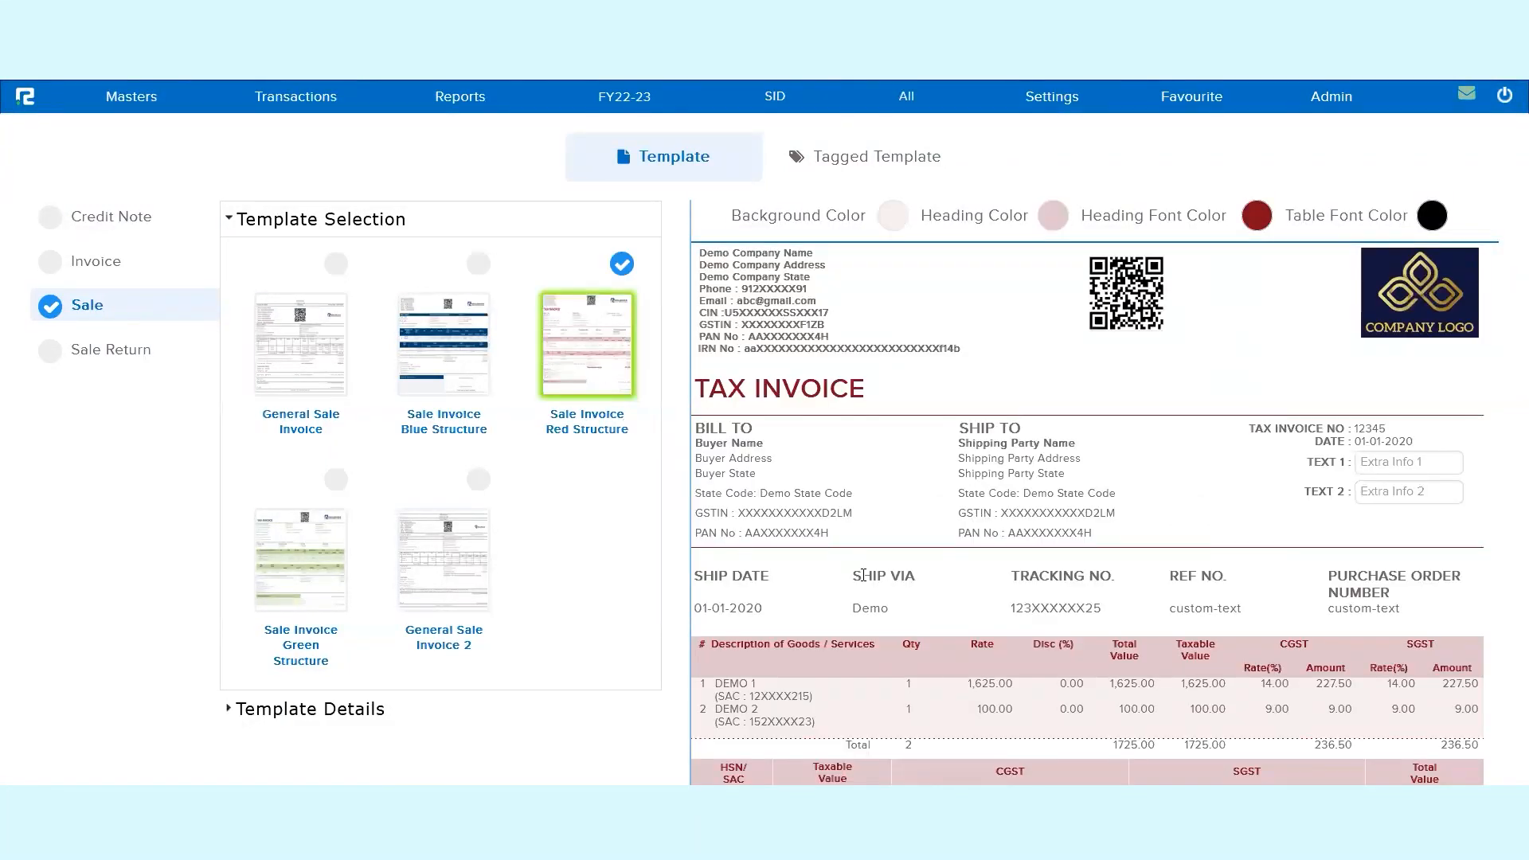
Examine the Text 1 and Text 2 extra information fields and the layout of the red template preview.
scroll(864, 575, "down", 2)
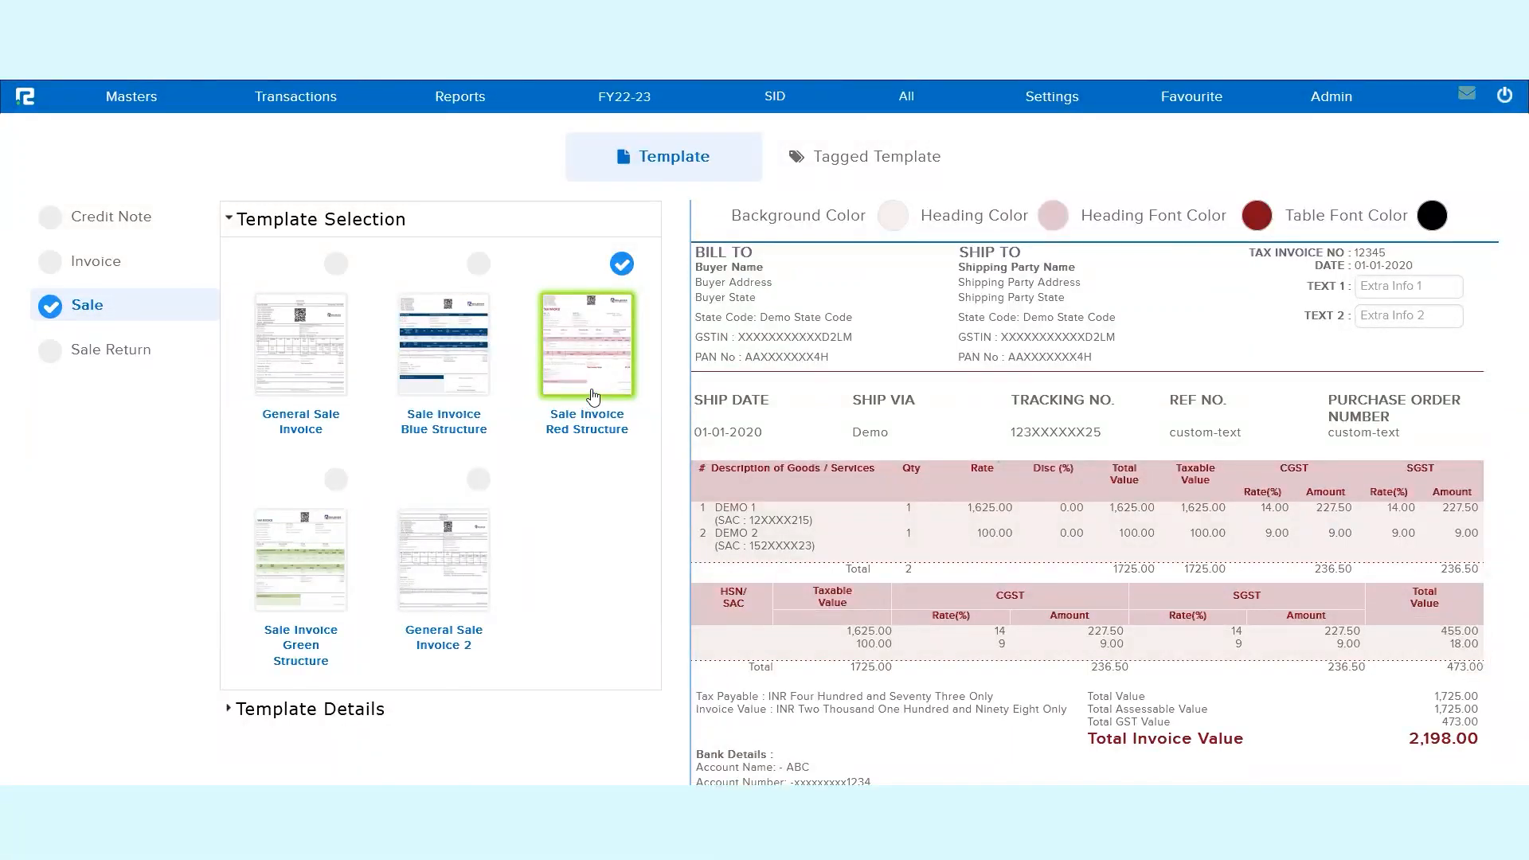
triple_click(1330, 286)
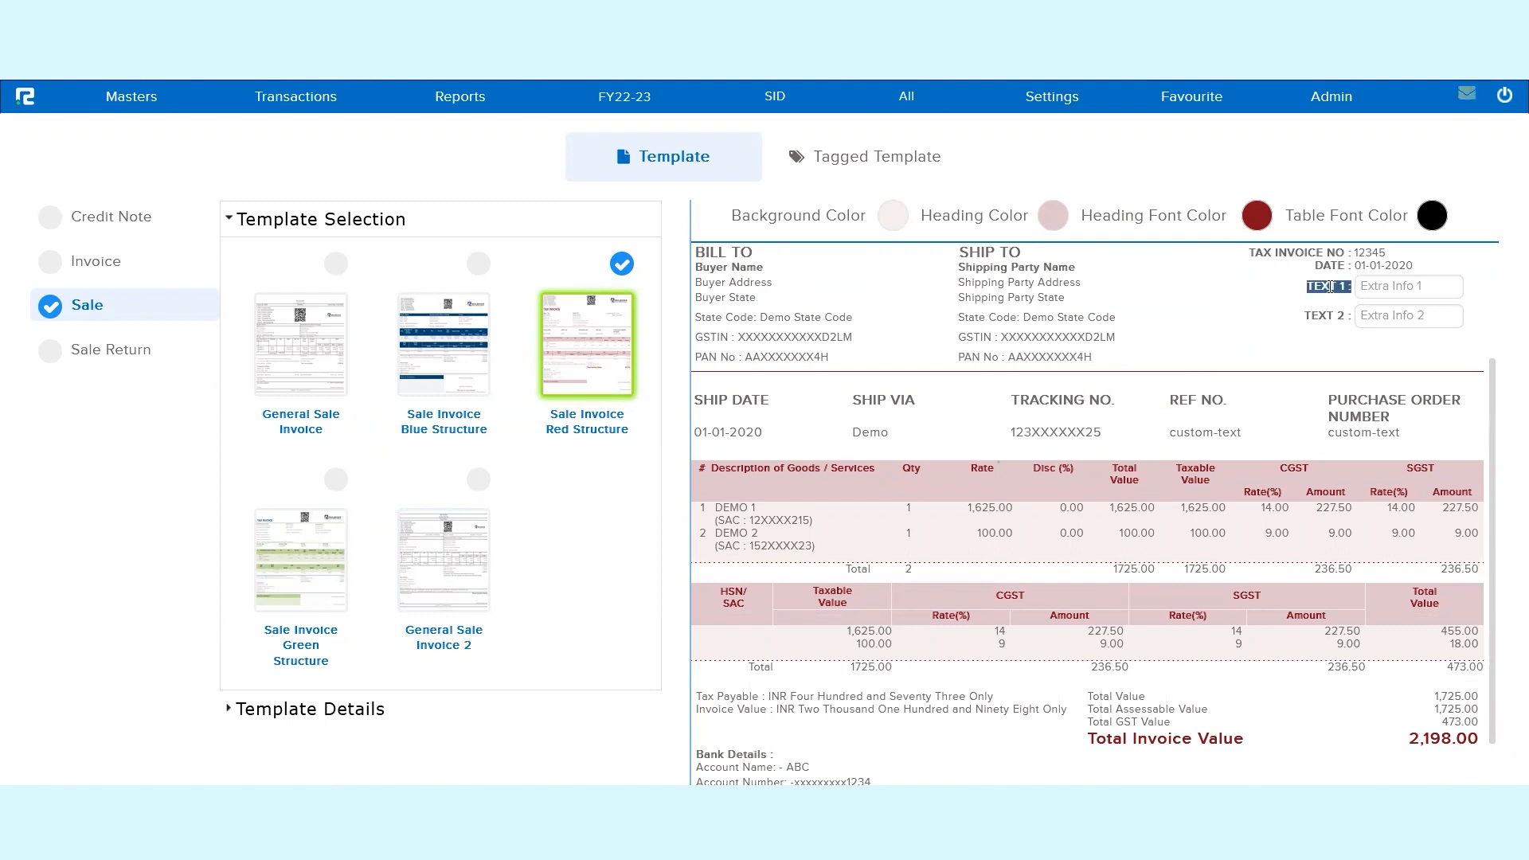
double_click(1320, 315)
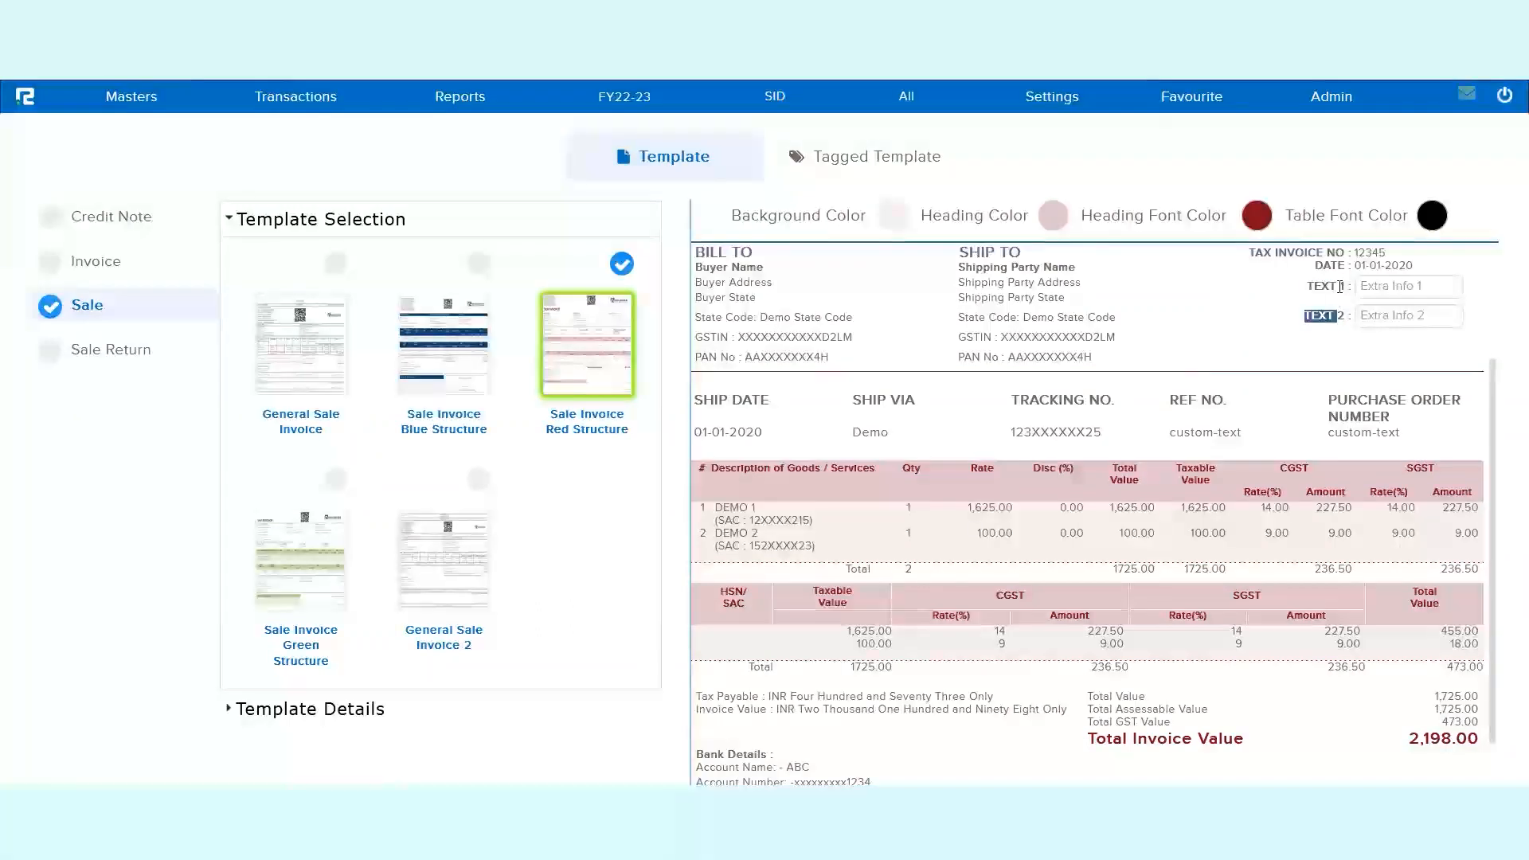
triple_click(1337, 288)
double_click(1329, 313)
double_click(1330, 288)
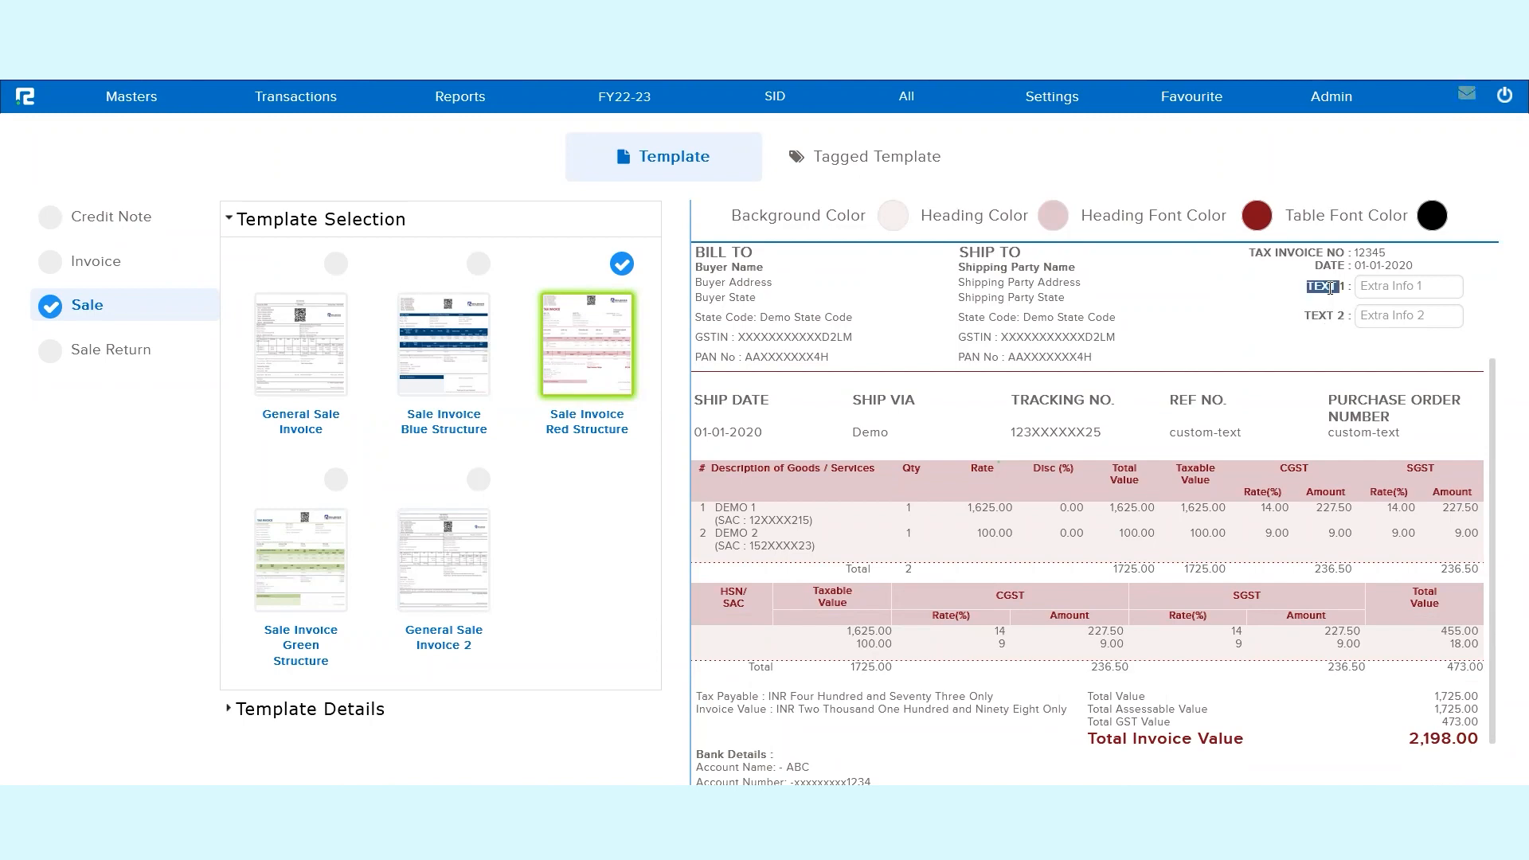
triple_click(1328, 315)
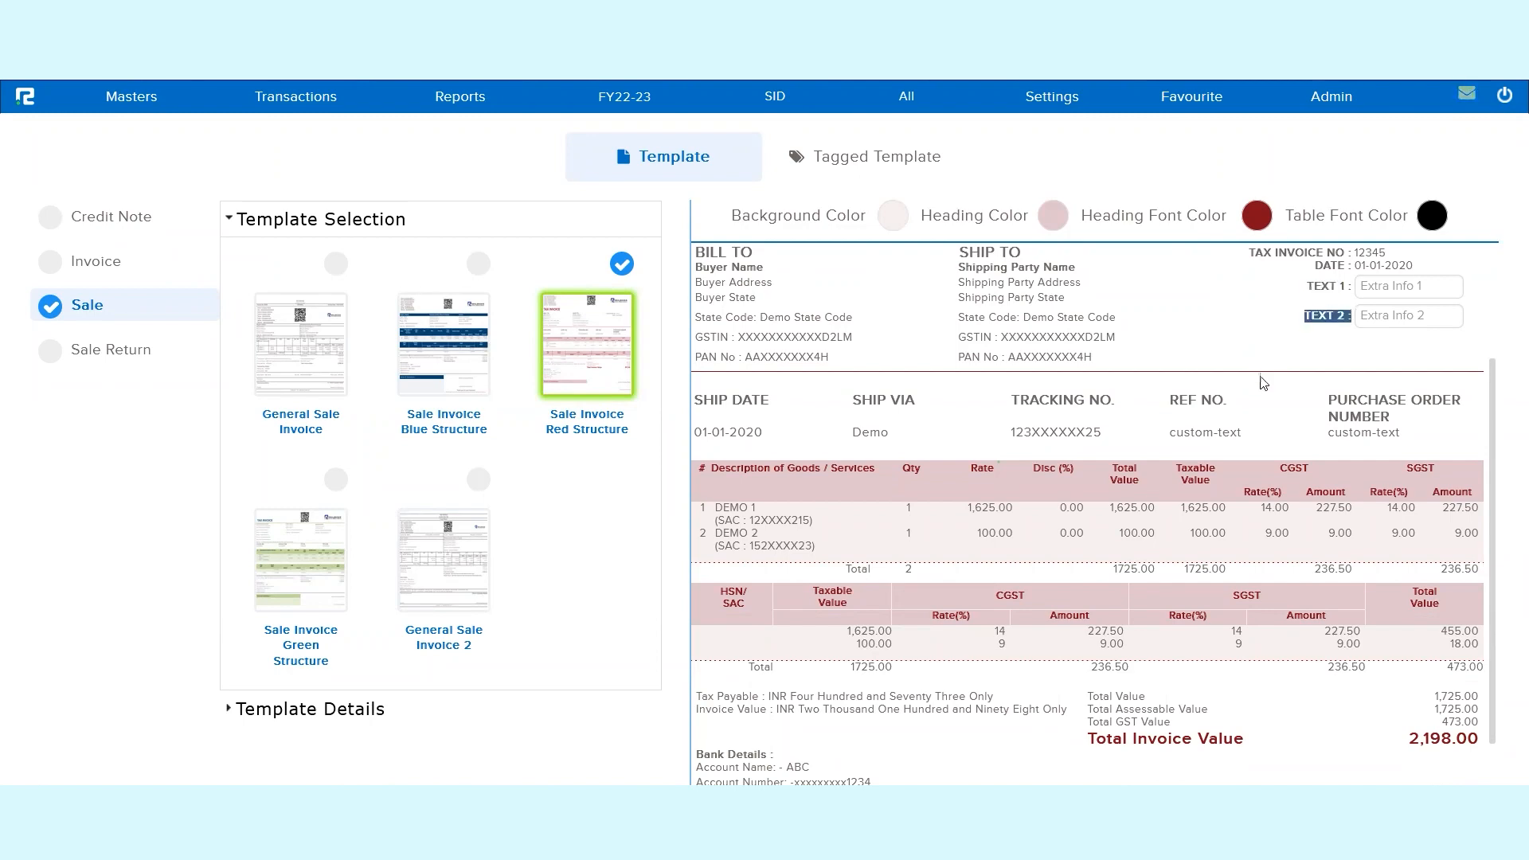
scroll(1263, 384, "up", 3)
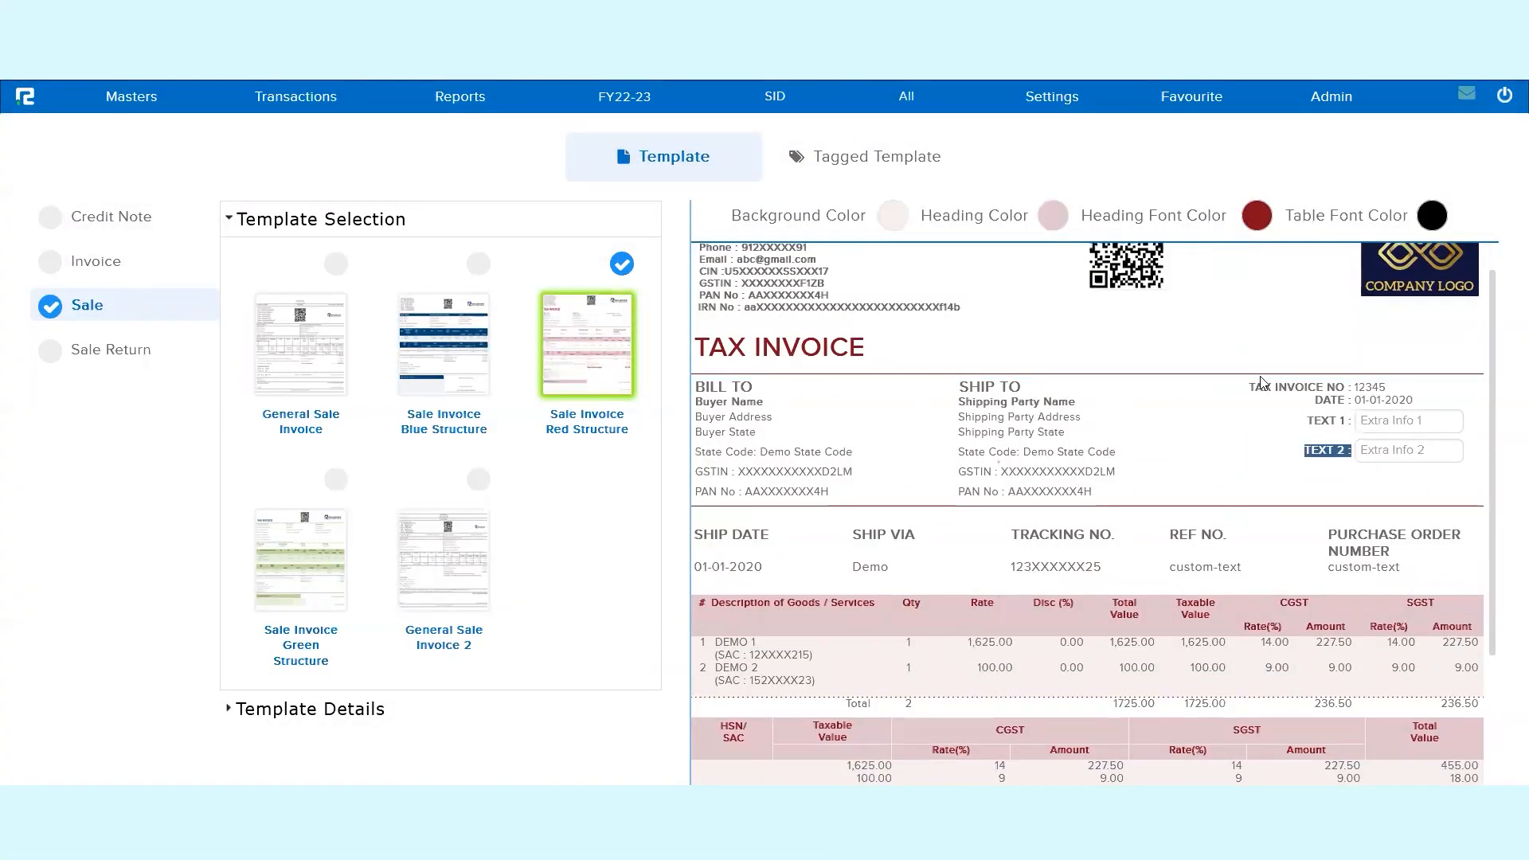
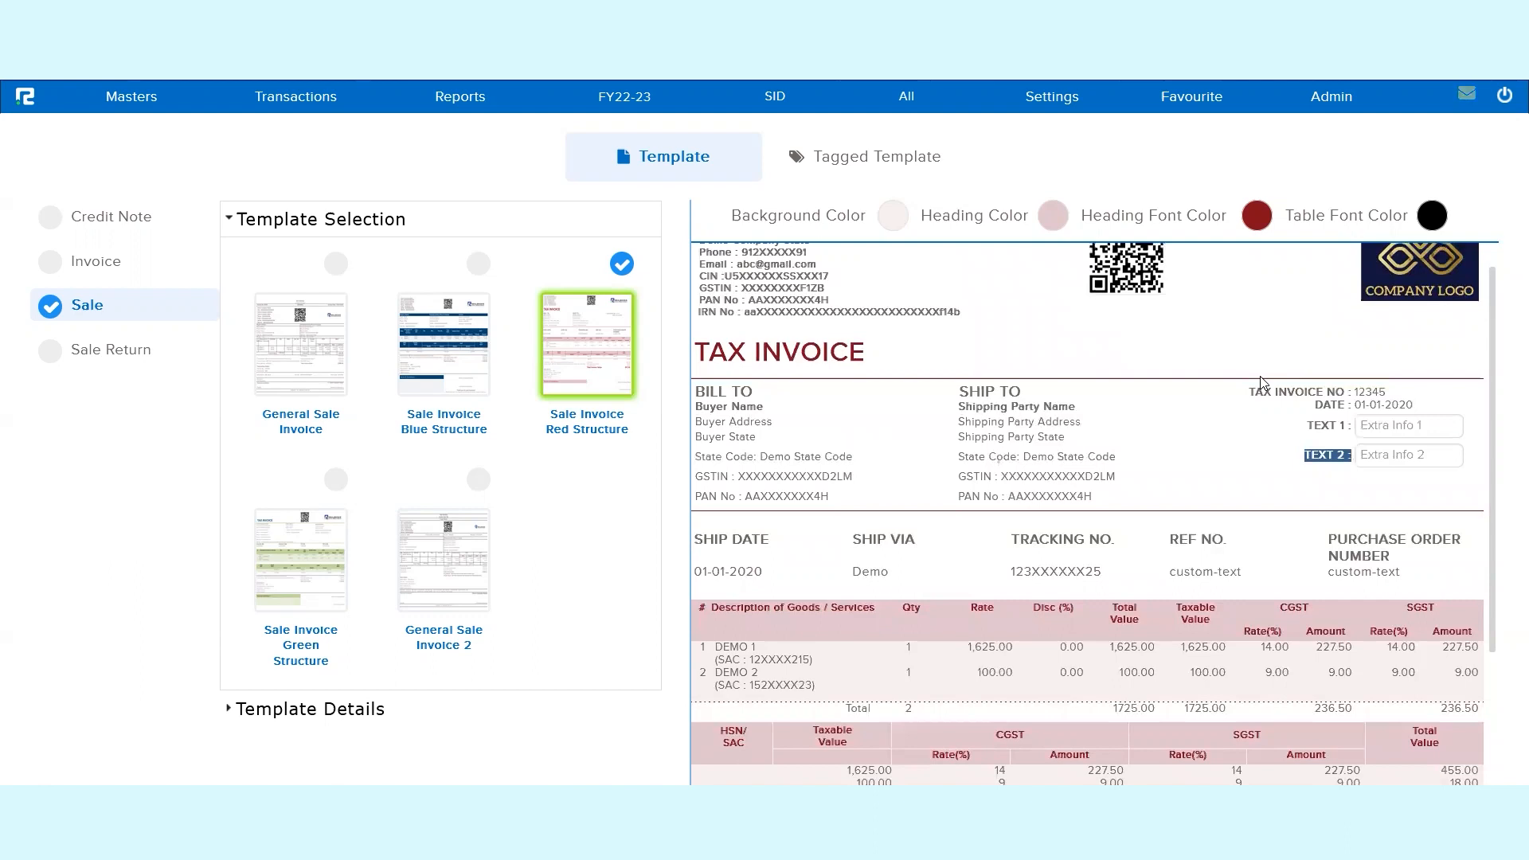
Enter PROPERTIES as the Text 1 extra information in the red invoice template.
left_click(1415, 428)
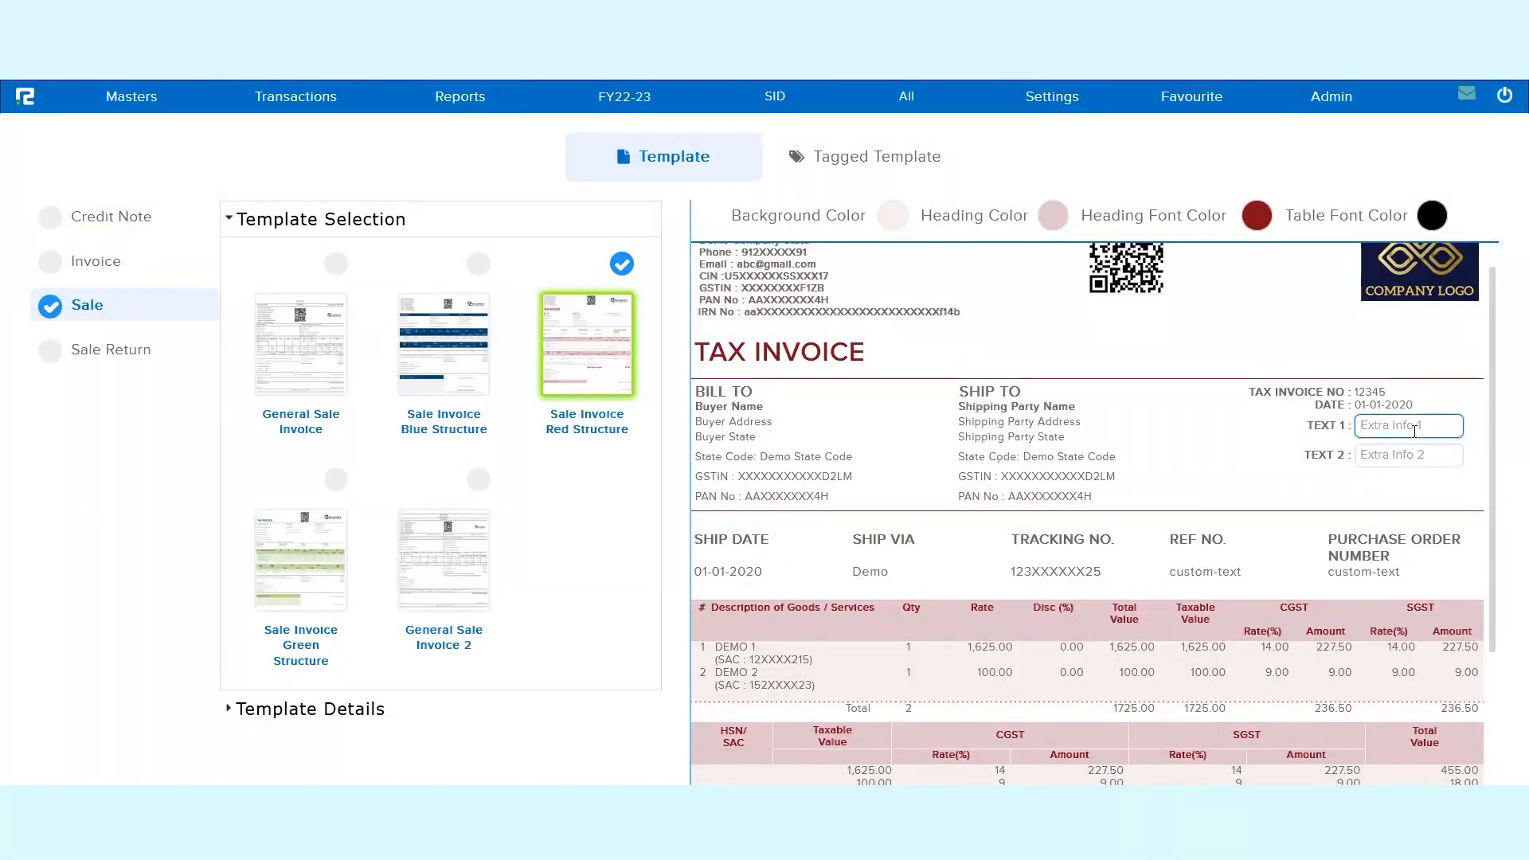
type("Prope")
key("BackSpace")
key("BackSpace")
key("BackSpace")
key("BackSpace")
key("BackSpace")
key("BackSpace")
type("ROPERTIES")
left_click(1401, 455)
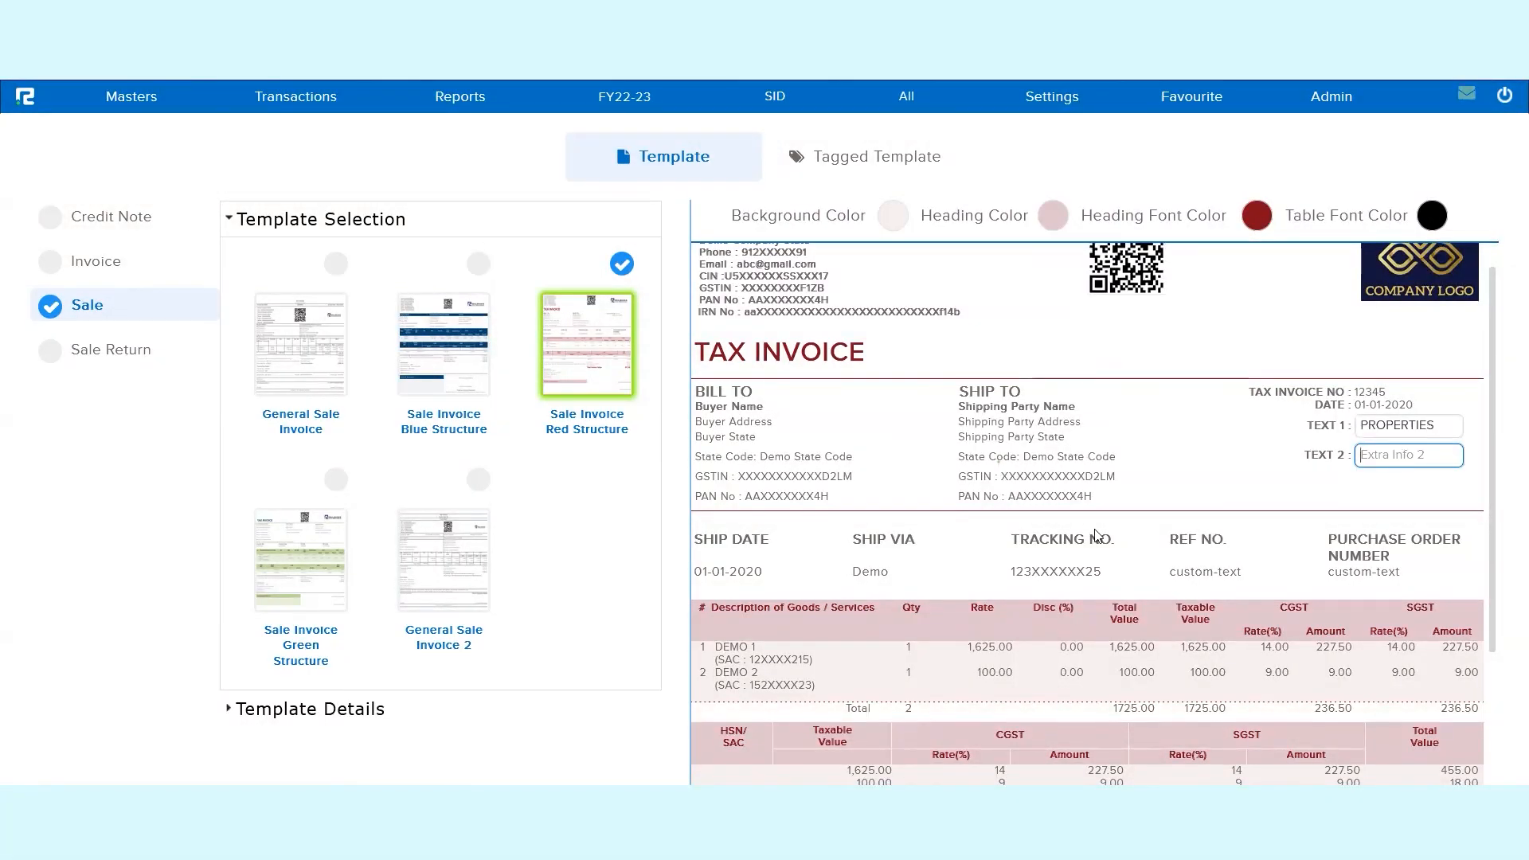
Fill in the template details with voucher type Sale and template name Dynamic Red Template.
scroll(566, 596, "down", 1)
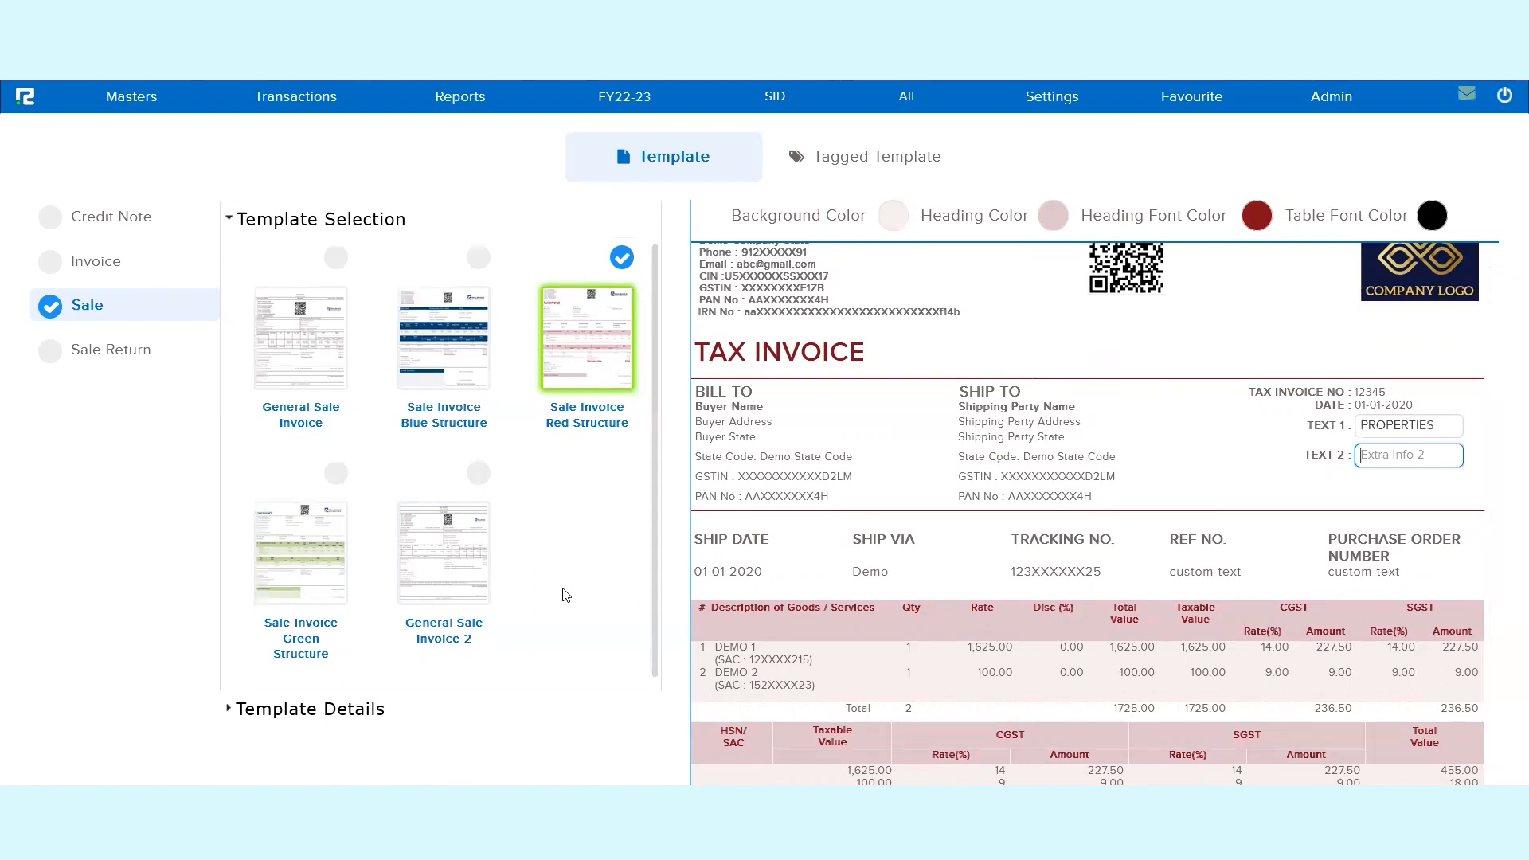
left_click(358, 707)
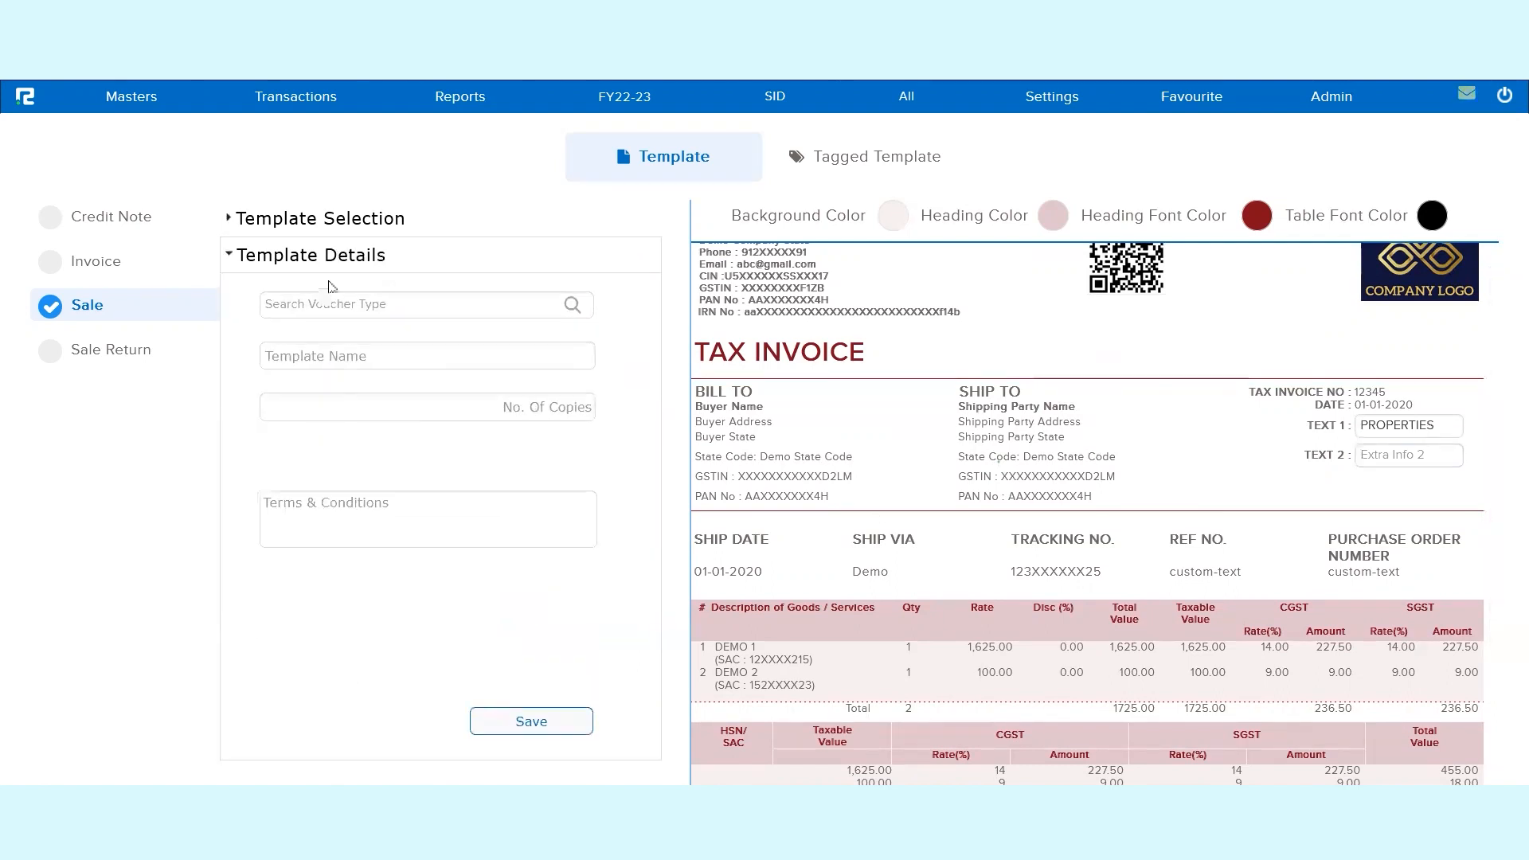
left_click(342, 304)
type("SAL")
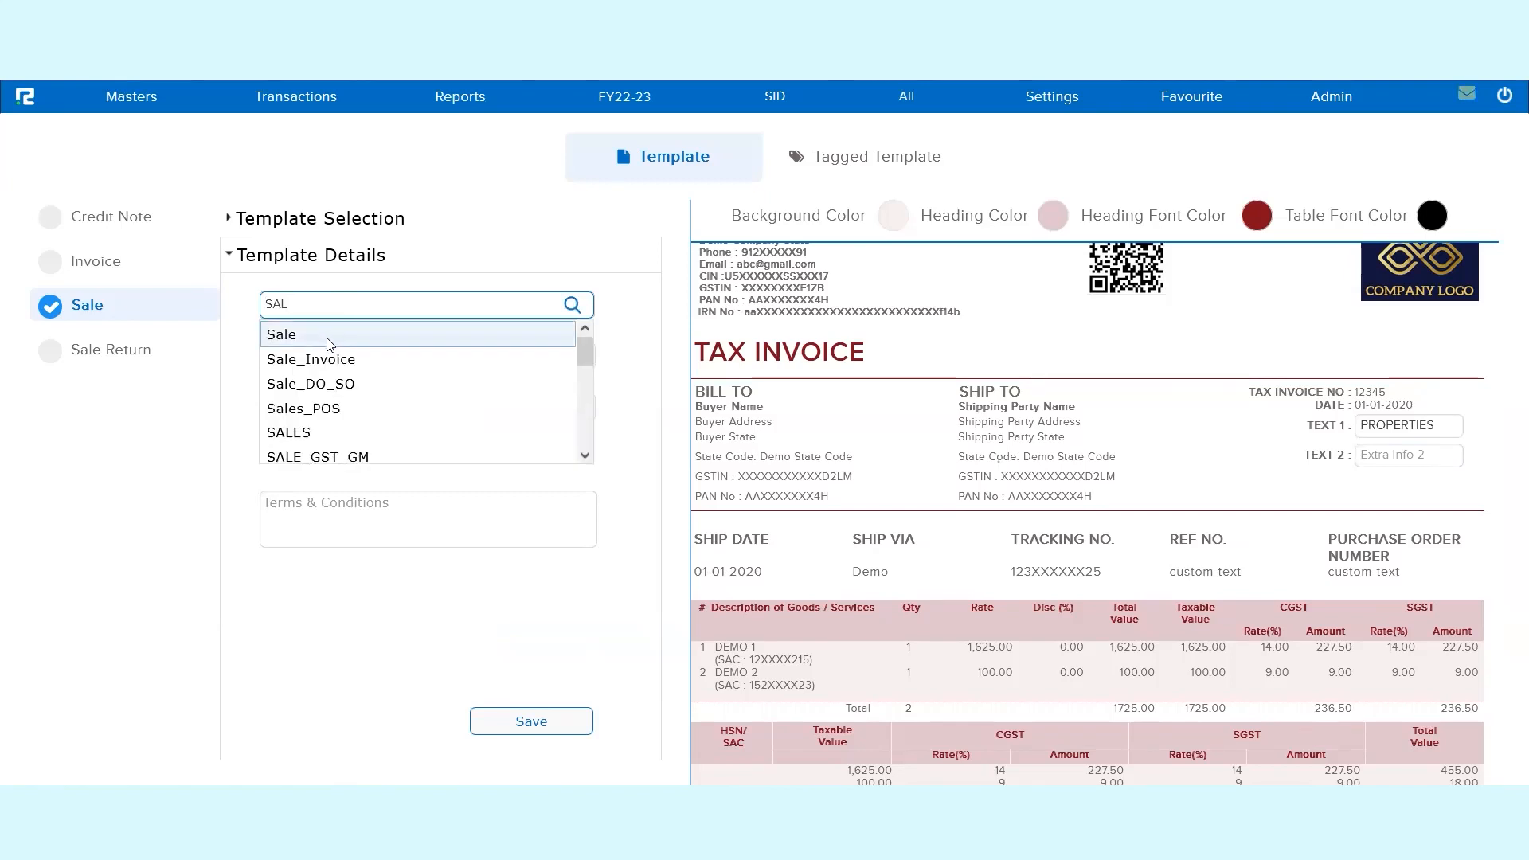
left_click(330, 344)
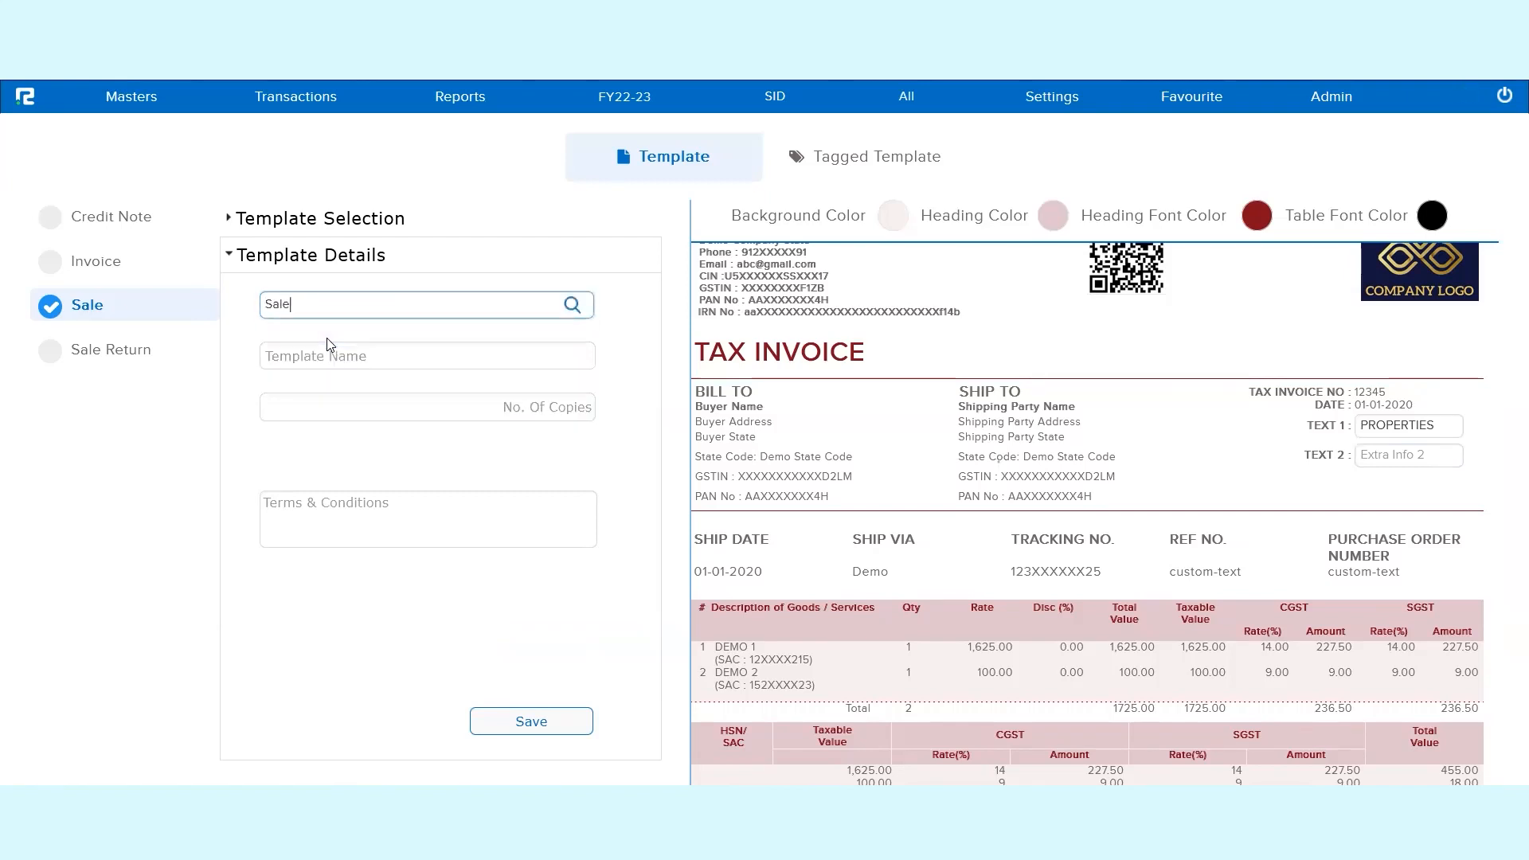
left_click(382, 349)
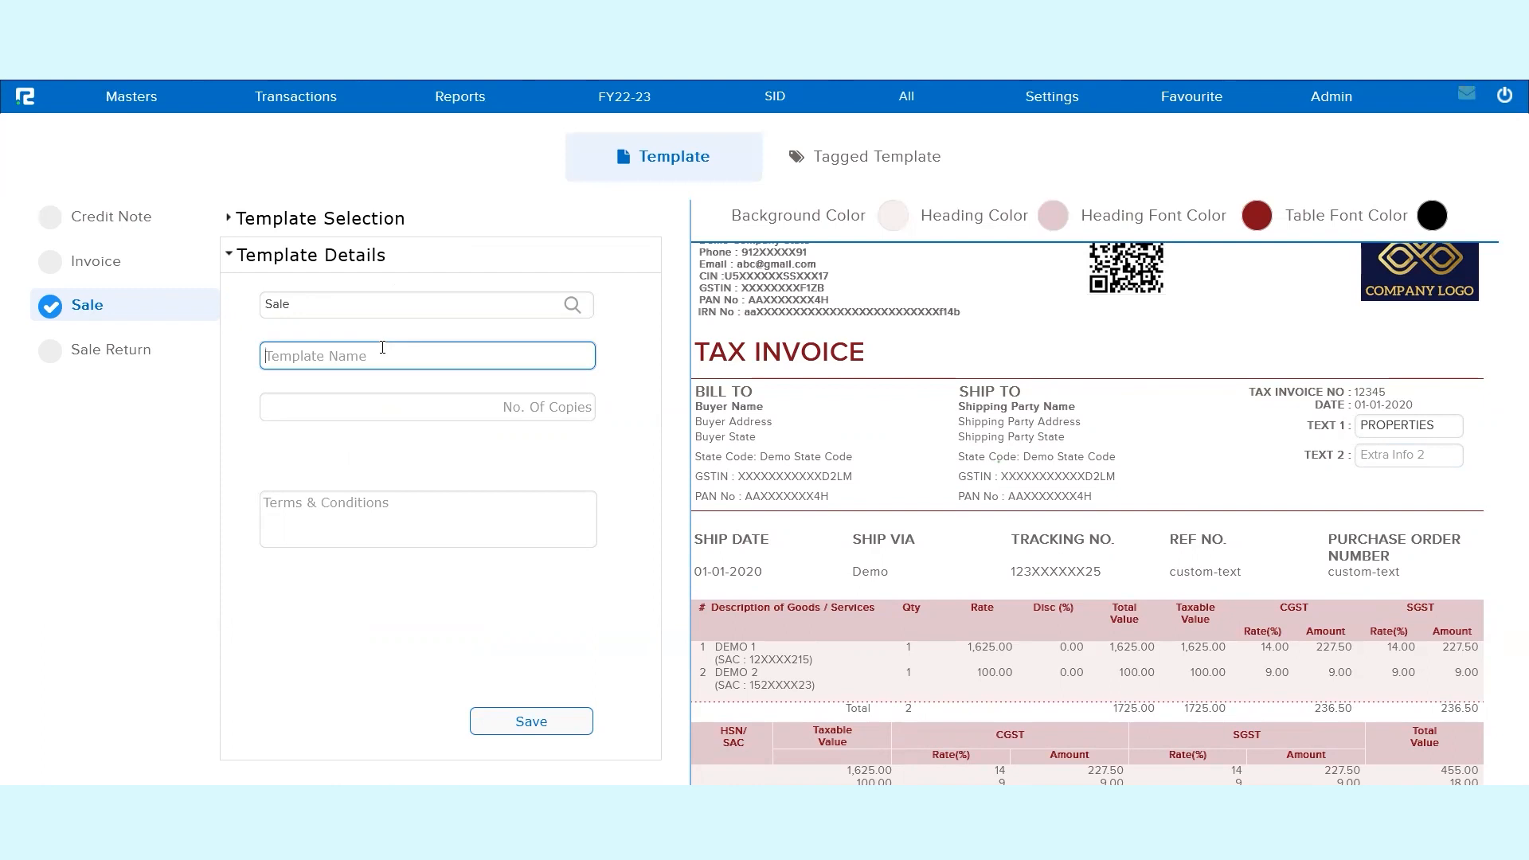
type("Dynamic Red Template")
Set the number of copies to 1 and name the copy ORIGINAL.
left_click(489, 412)
type("1")
key("Tab")
left_click(426, 450)
left_click(416, 472)
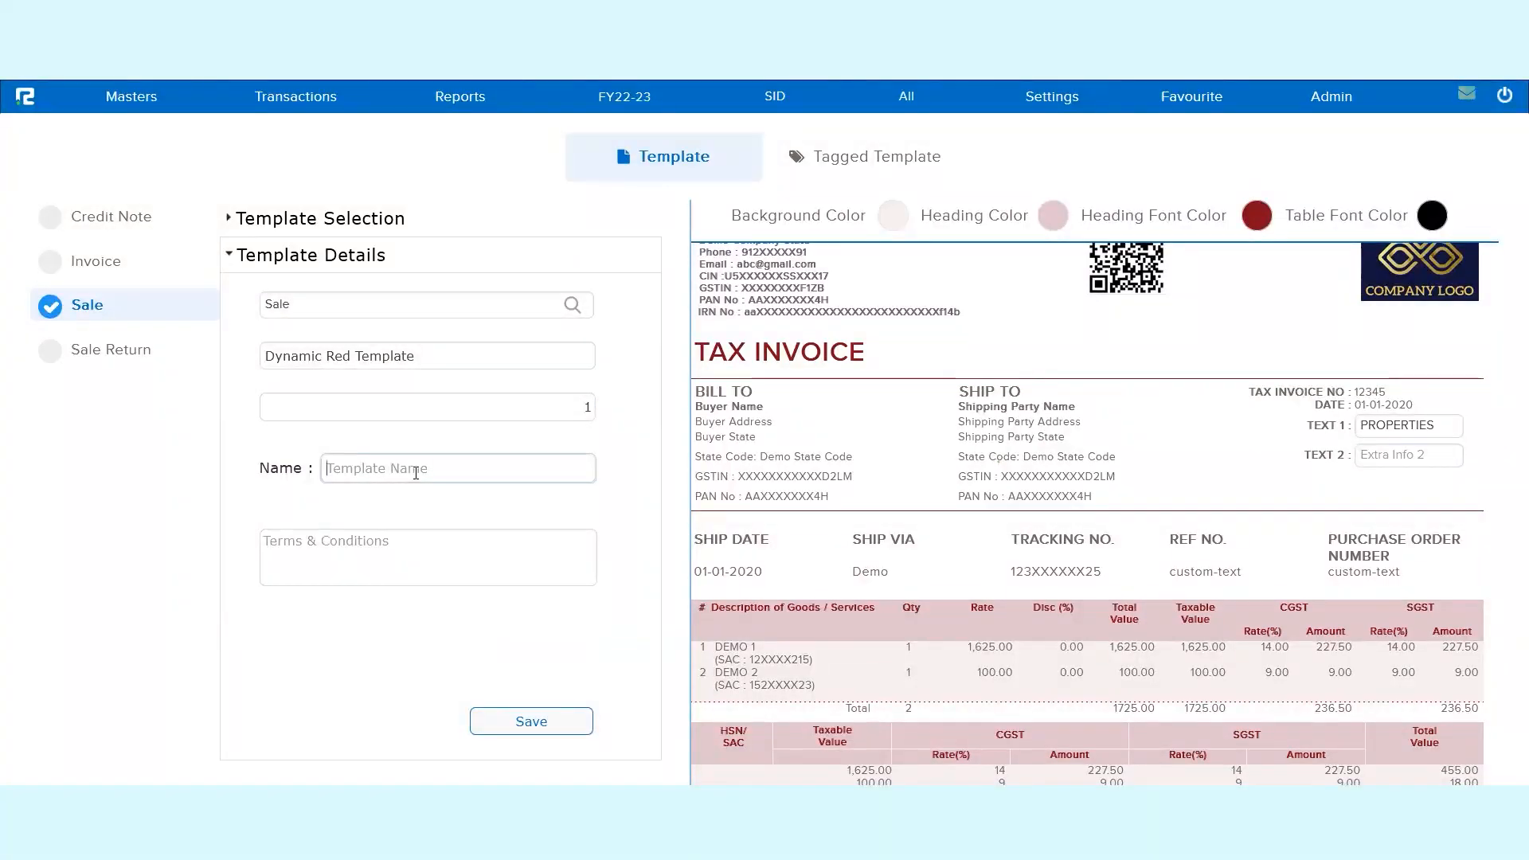
type("ORIGINAL")
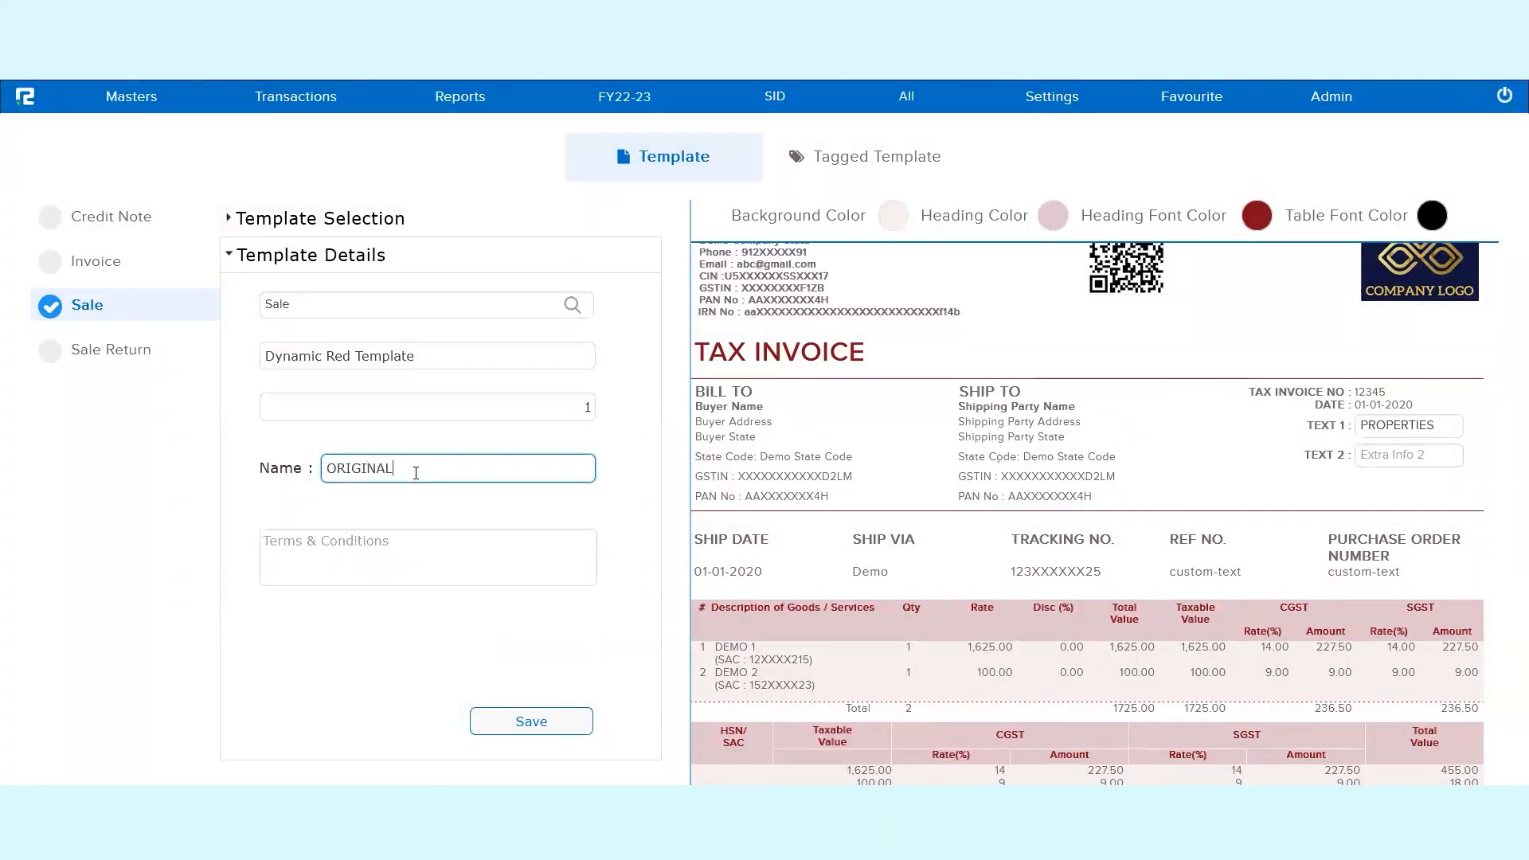
Enter "Terms & Conditions applied as per Company norms" as the template's terms and conditions.
key("Tab")
type("T")
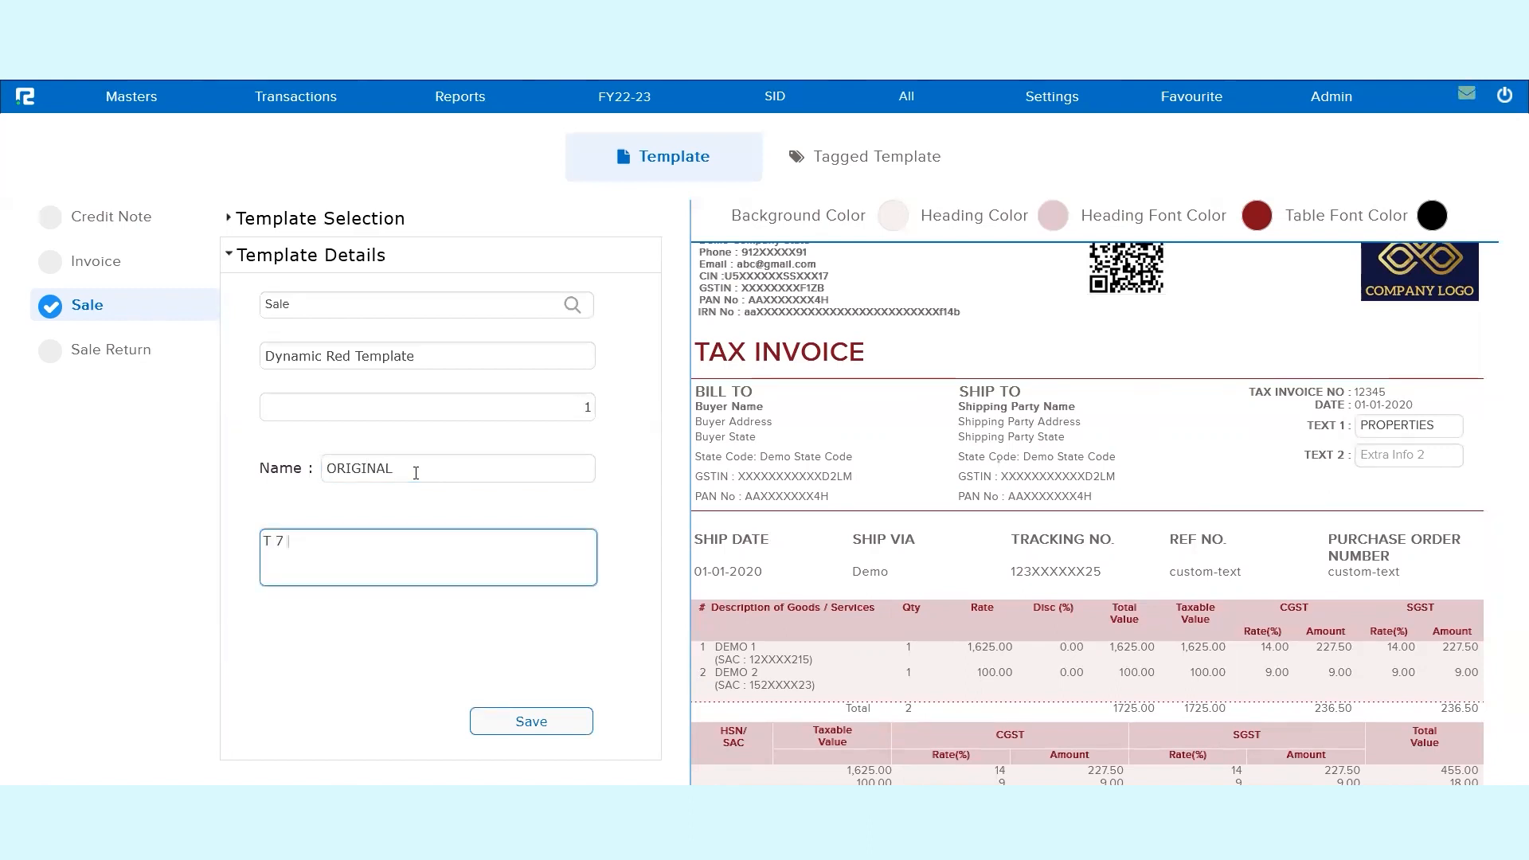
key("BackSpace")
type("erms & Conditions applied as per Com")
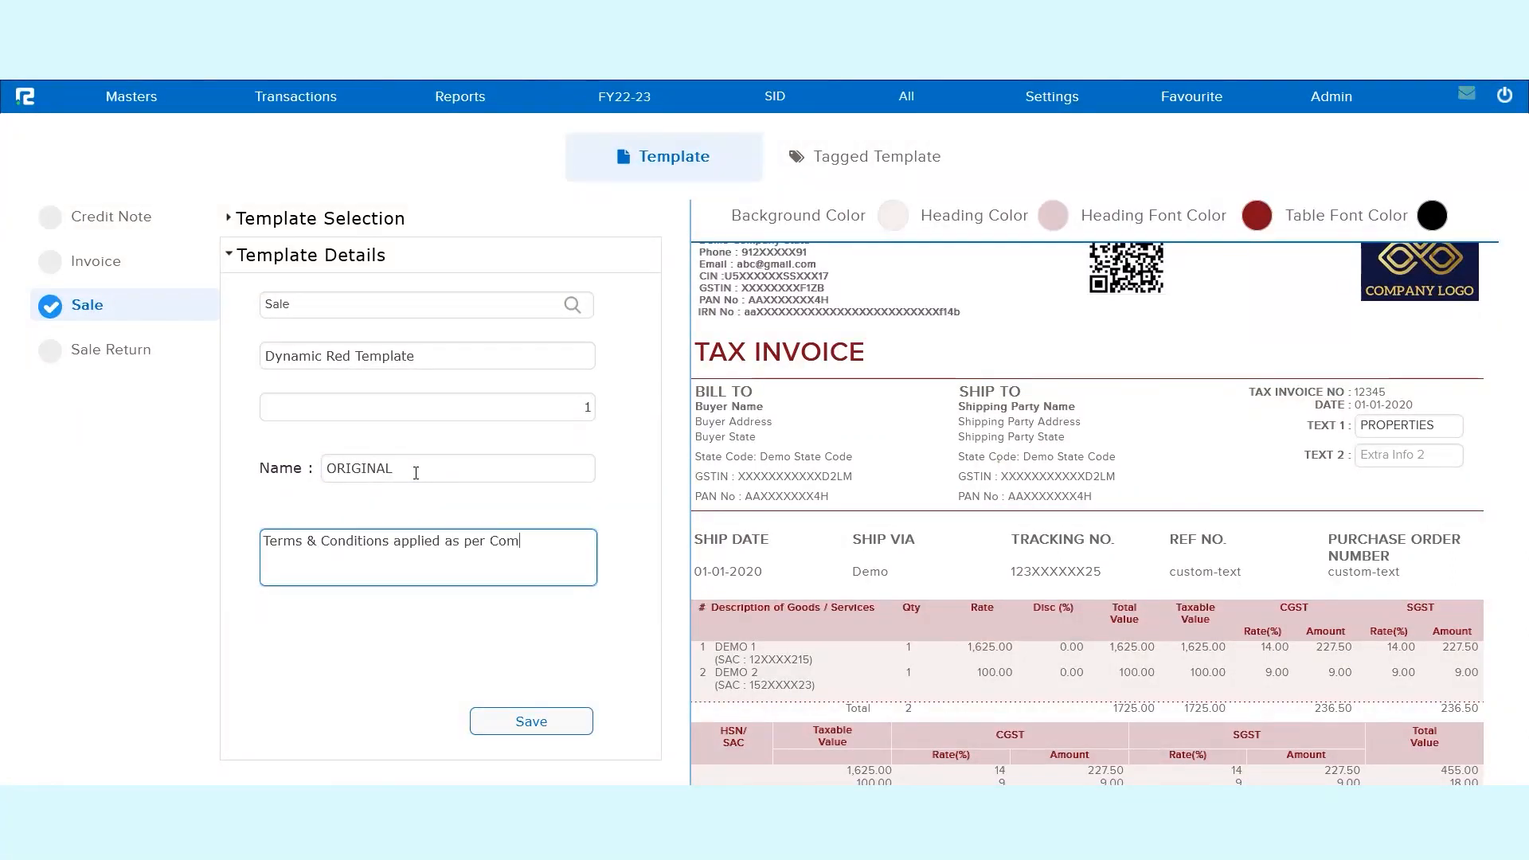
type("pany norms")
Try to save Dynamic Red Template against the Sale voucher type.
left_click(522, 695)
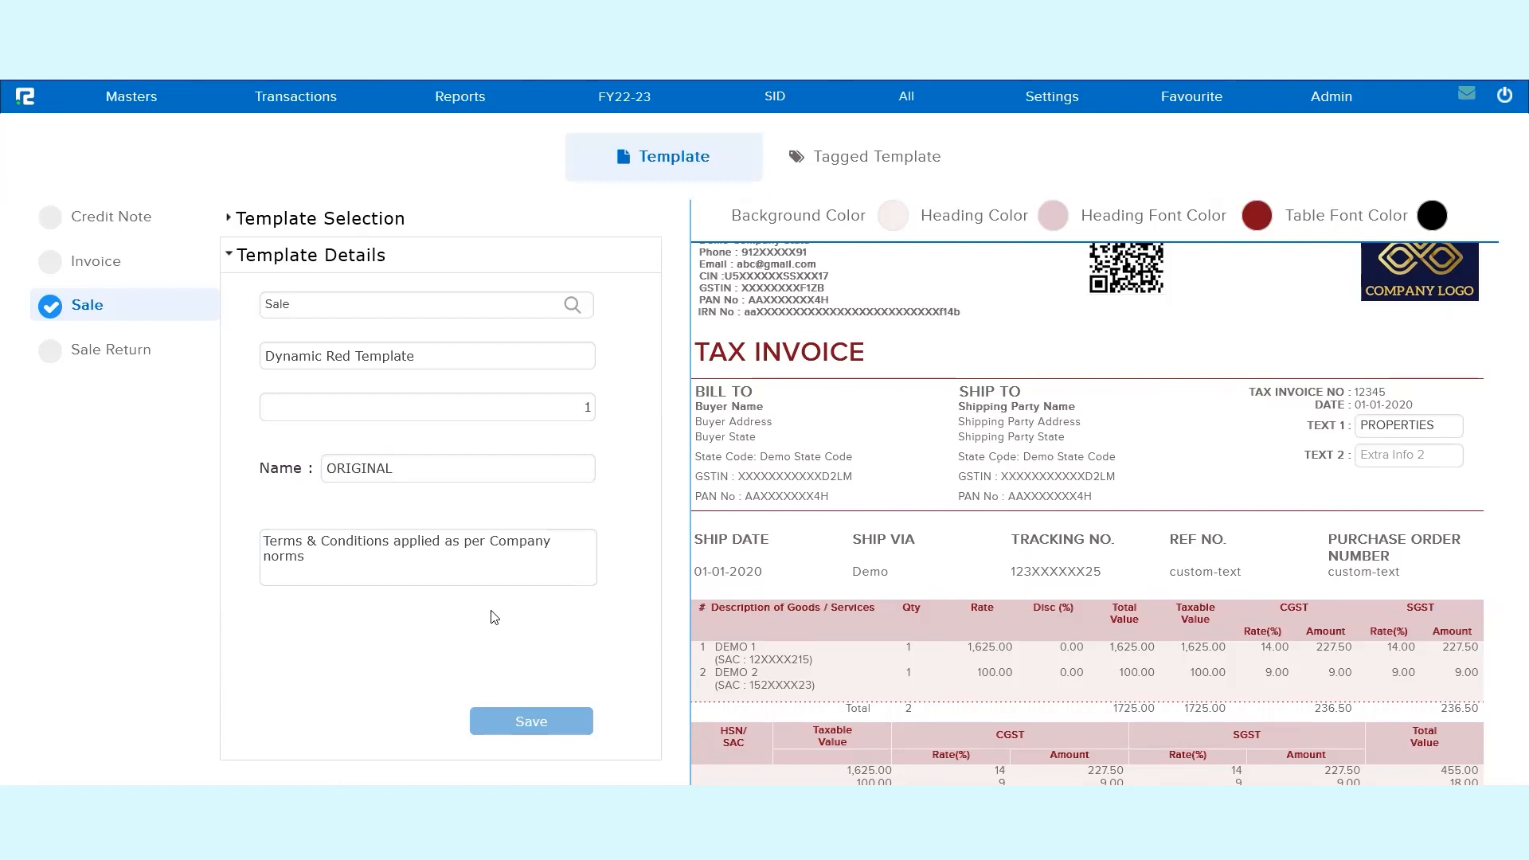
left_click(370, 248)
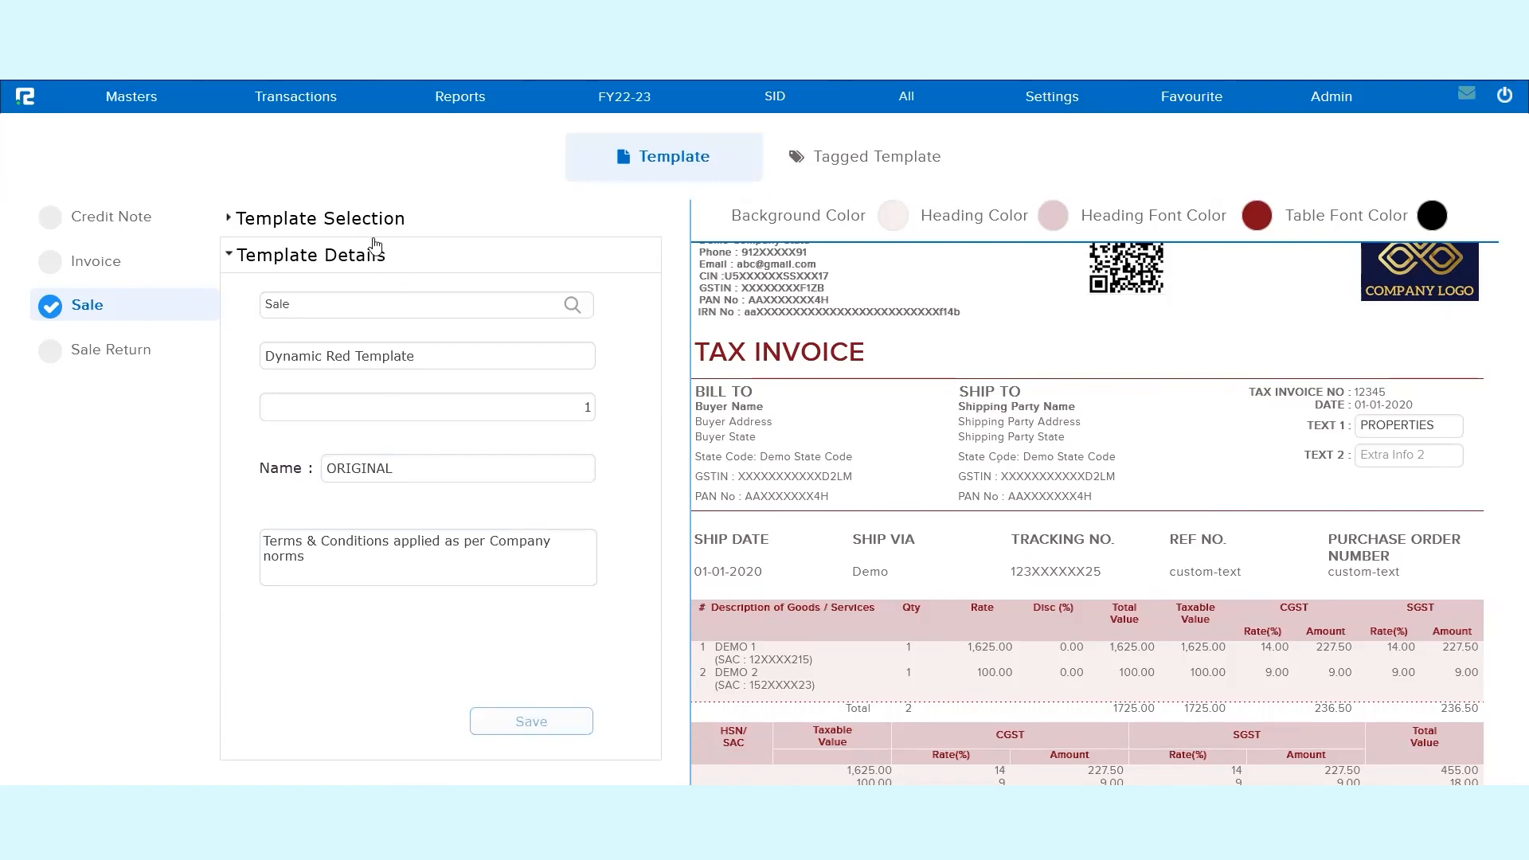
left_click(351, 232)
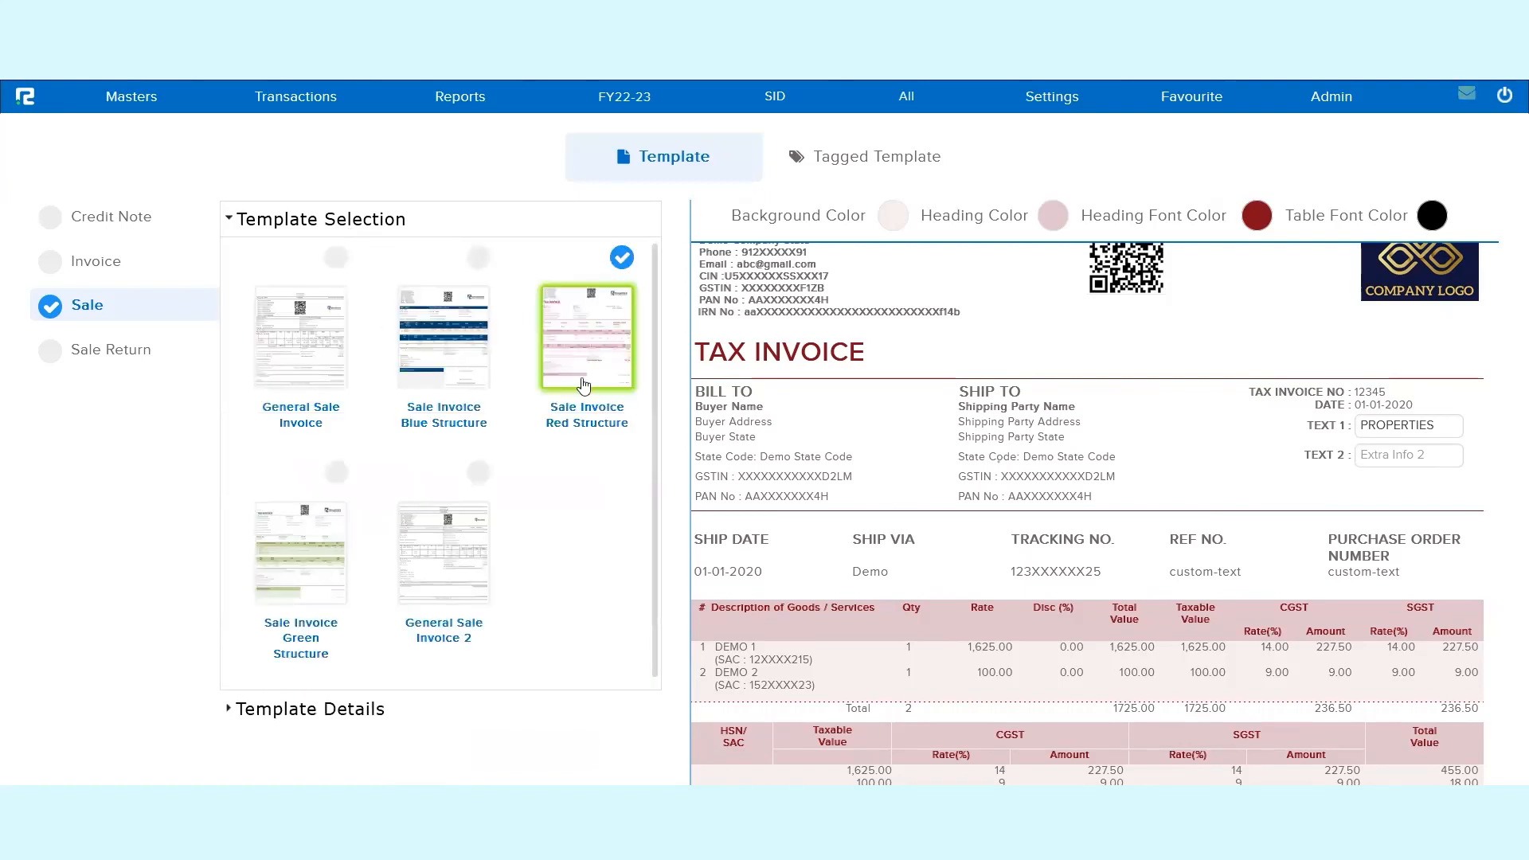
left_click(356, 649)
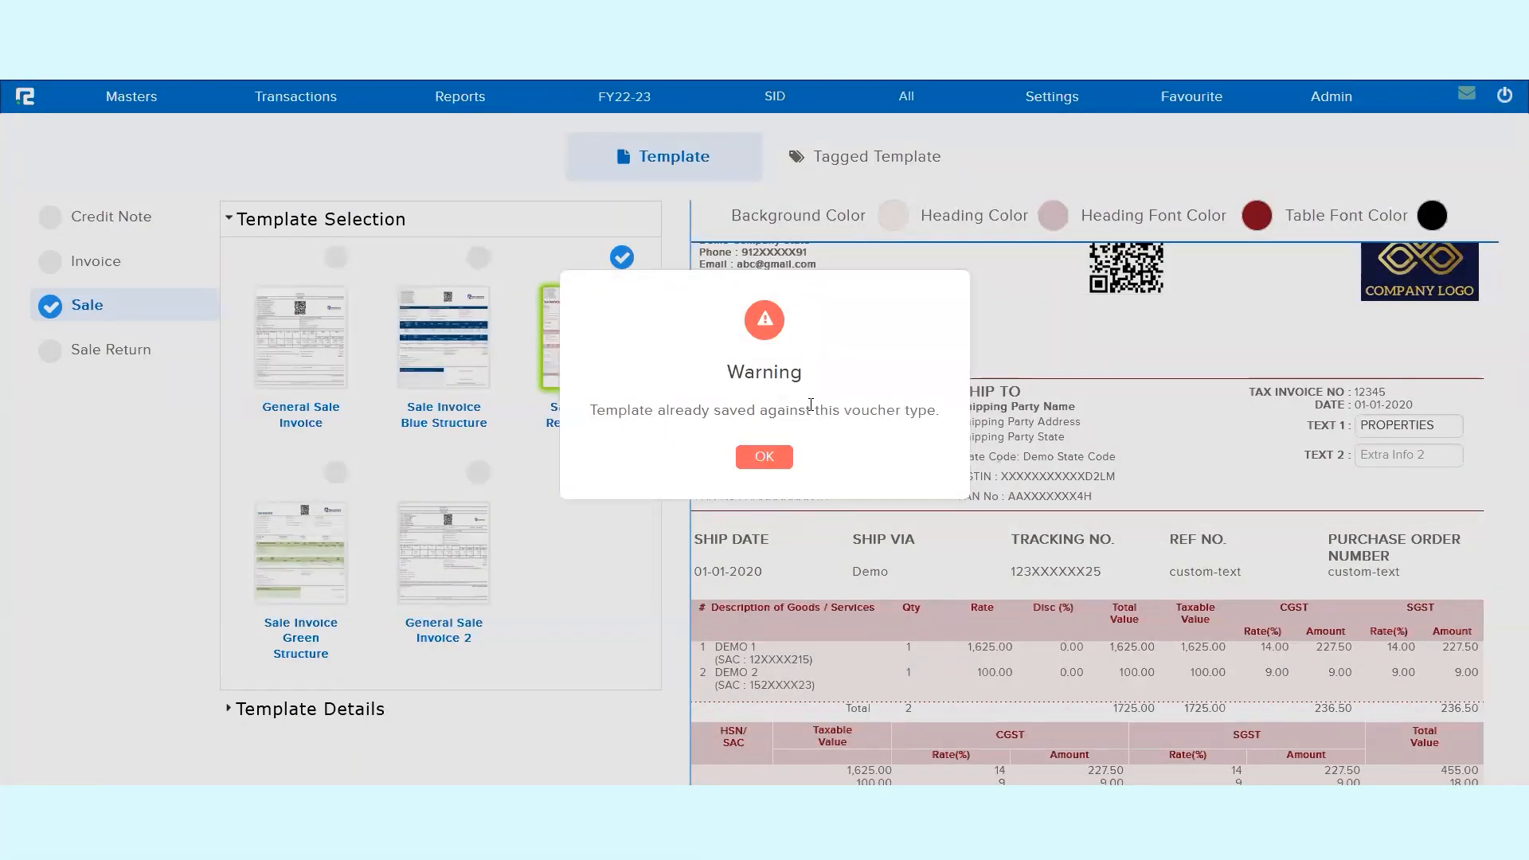
left_click(765, 458)
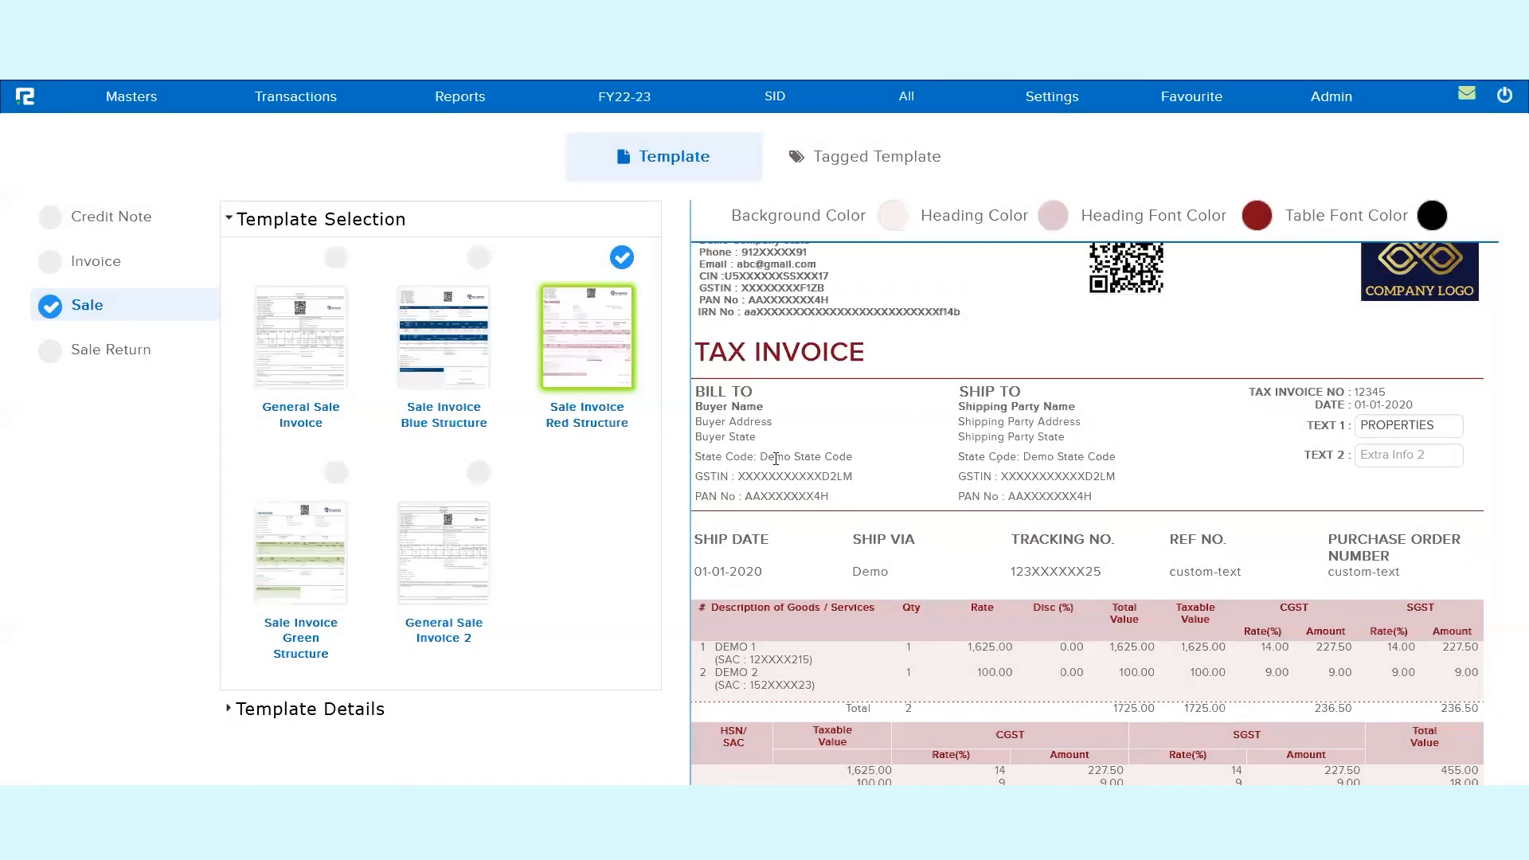
Change the voucher type of Dynamic Red Template to SALES and save the template.
left_click(387, 704)
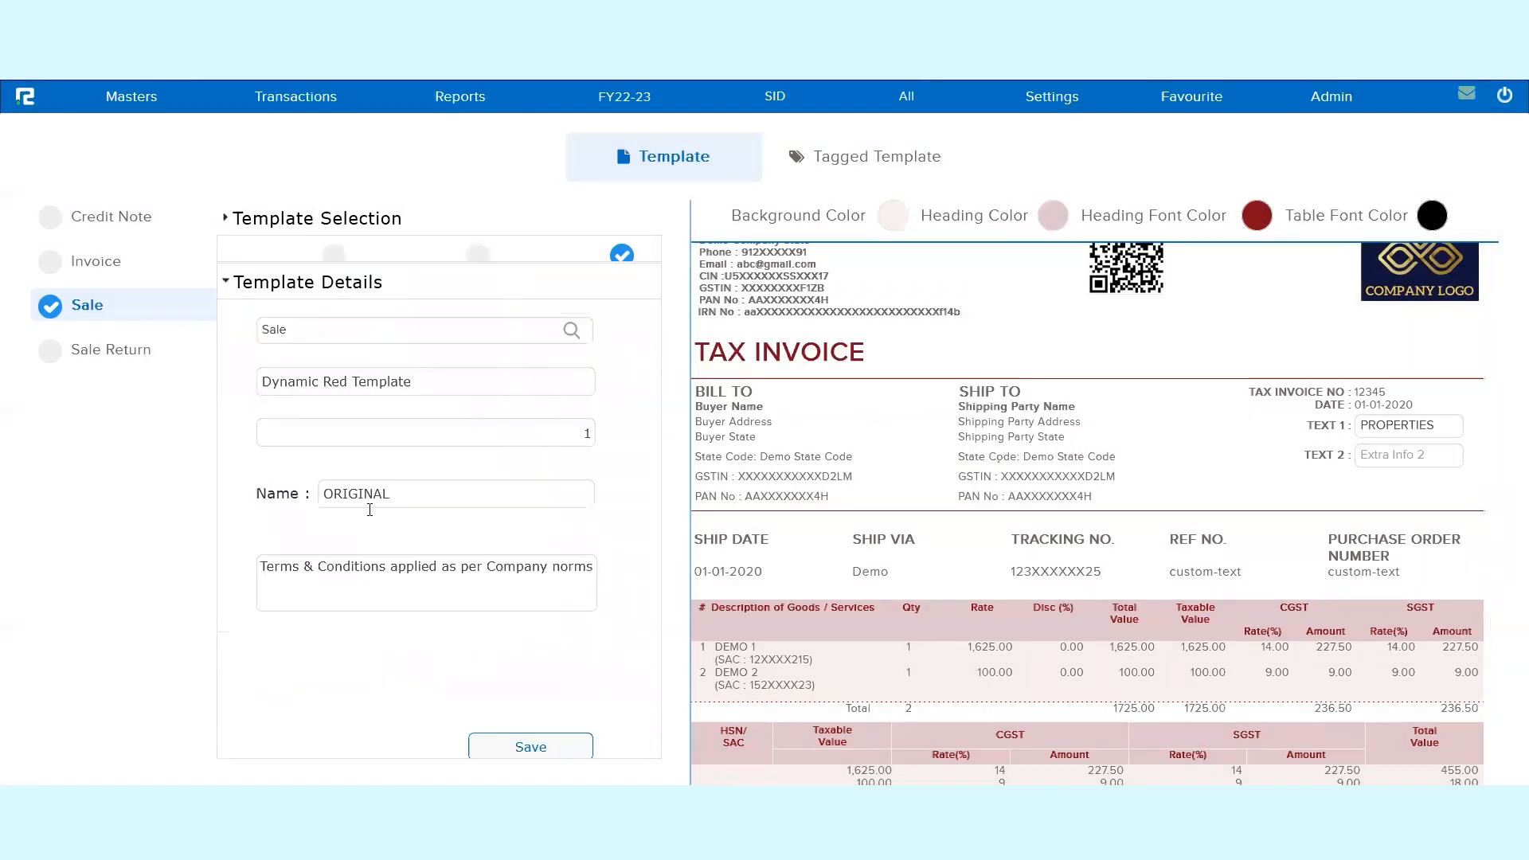
left_click(392, 309)
key("BackSpace")
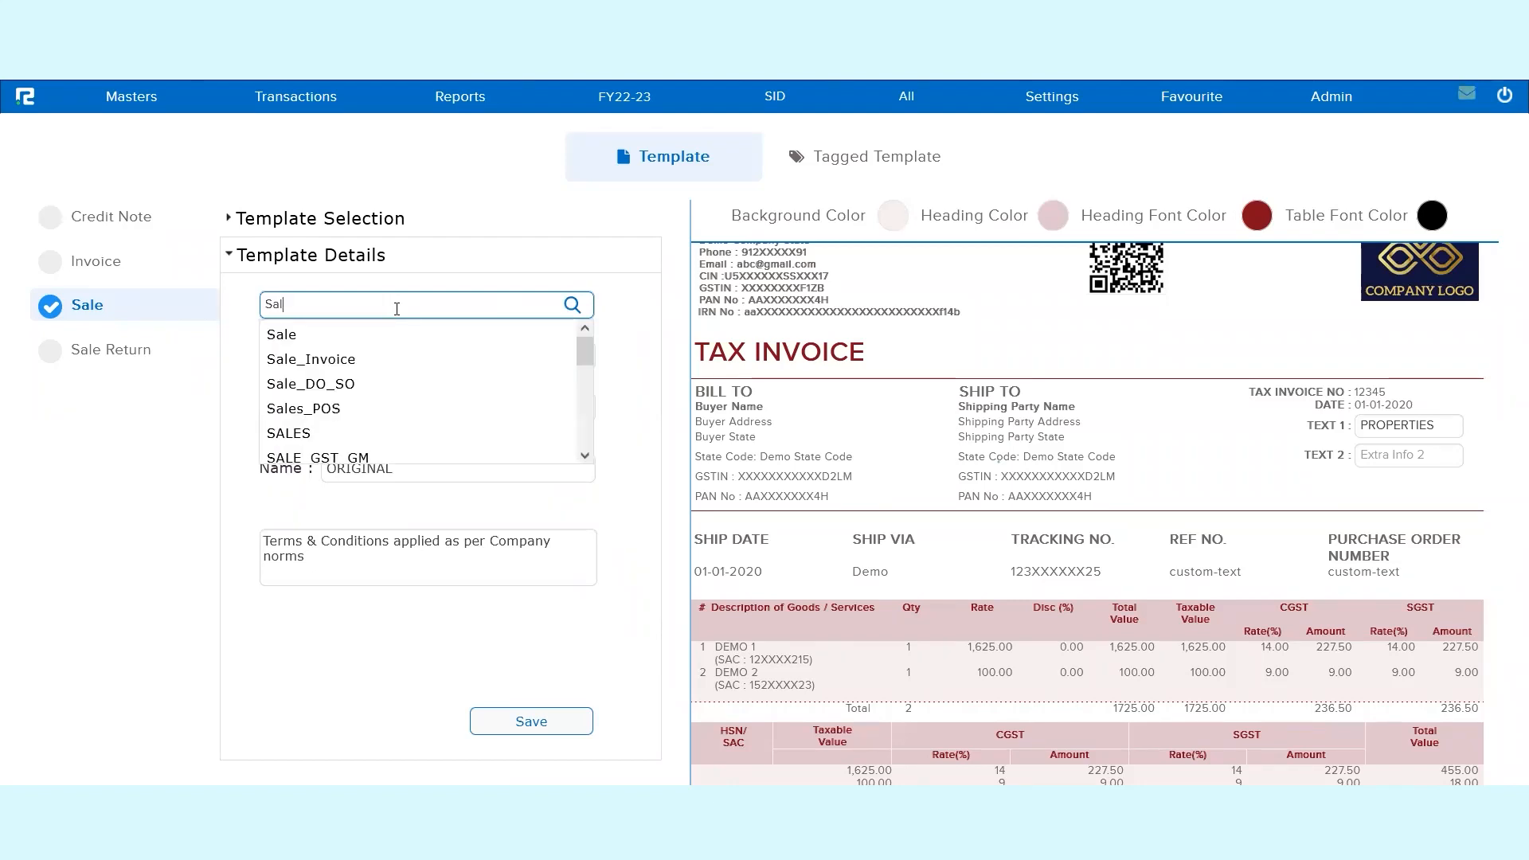
left_click(331, 432)
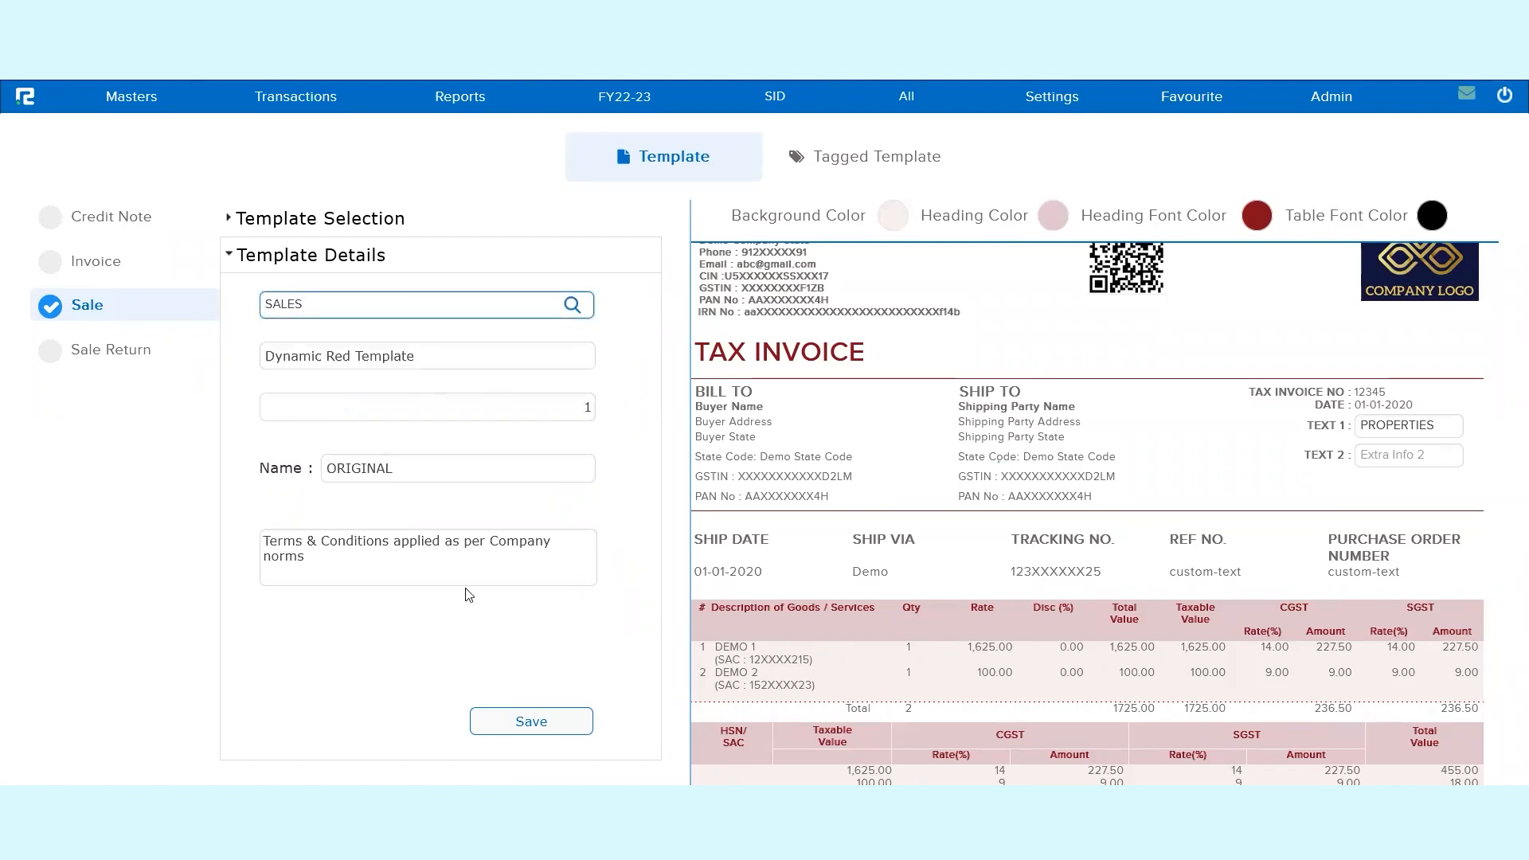
left_click(526, 708)
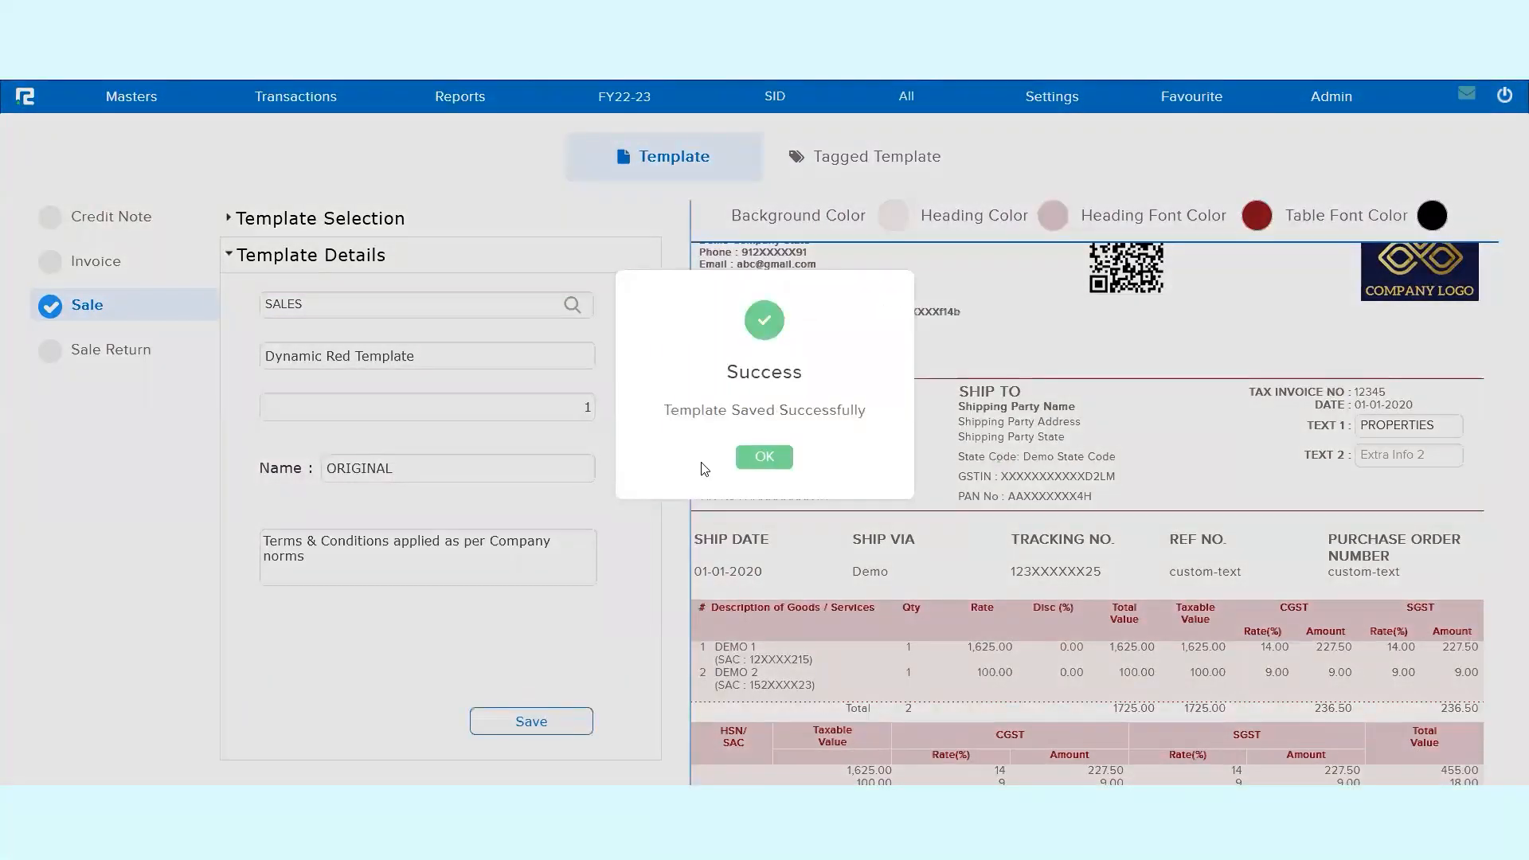
left_click(763, 458)
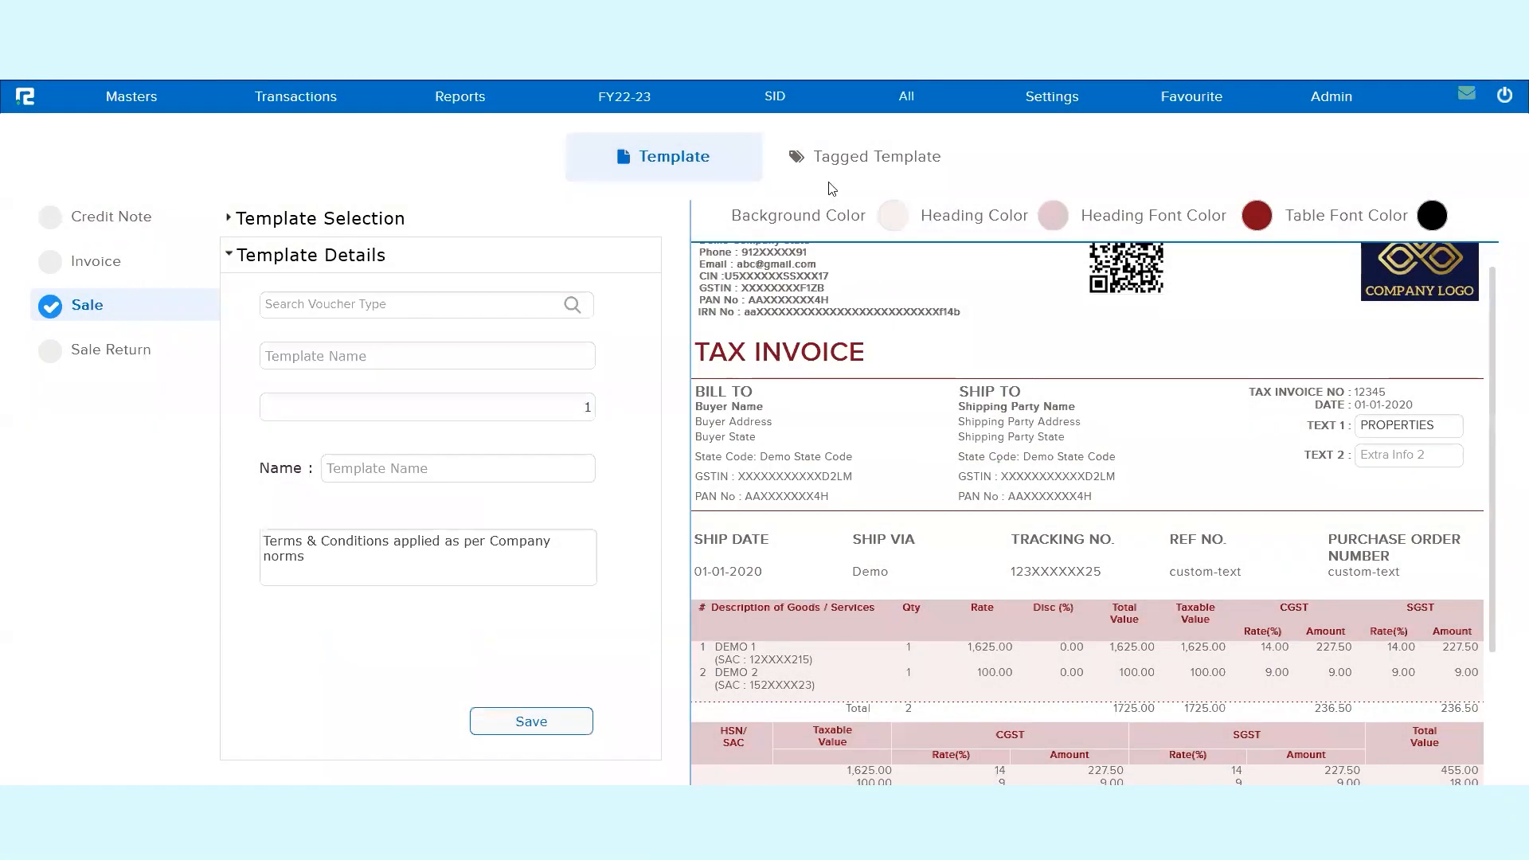
Check the list of tagged templates to see which voucher types Dynamic Sale Template and Dynamic Red Template are assigned to.
left_click(873, 171)
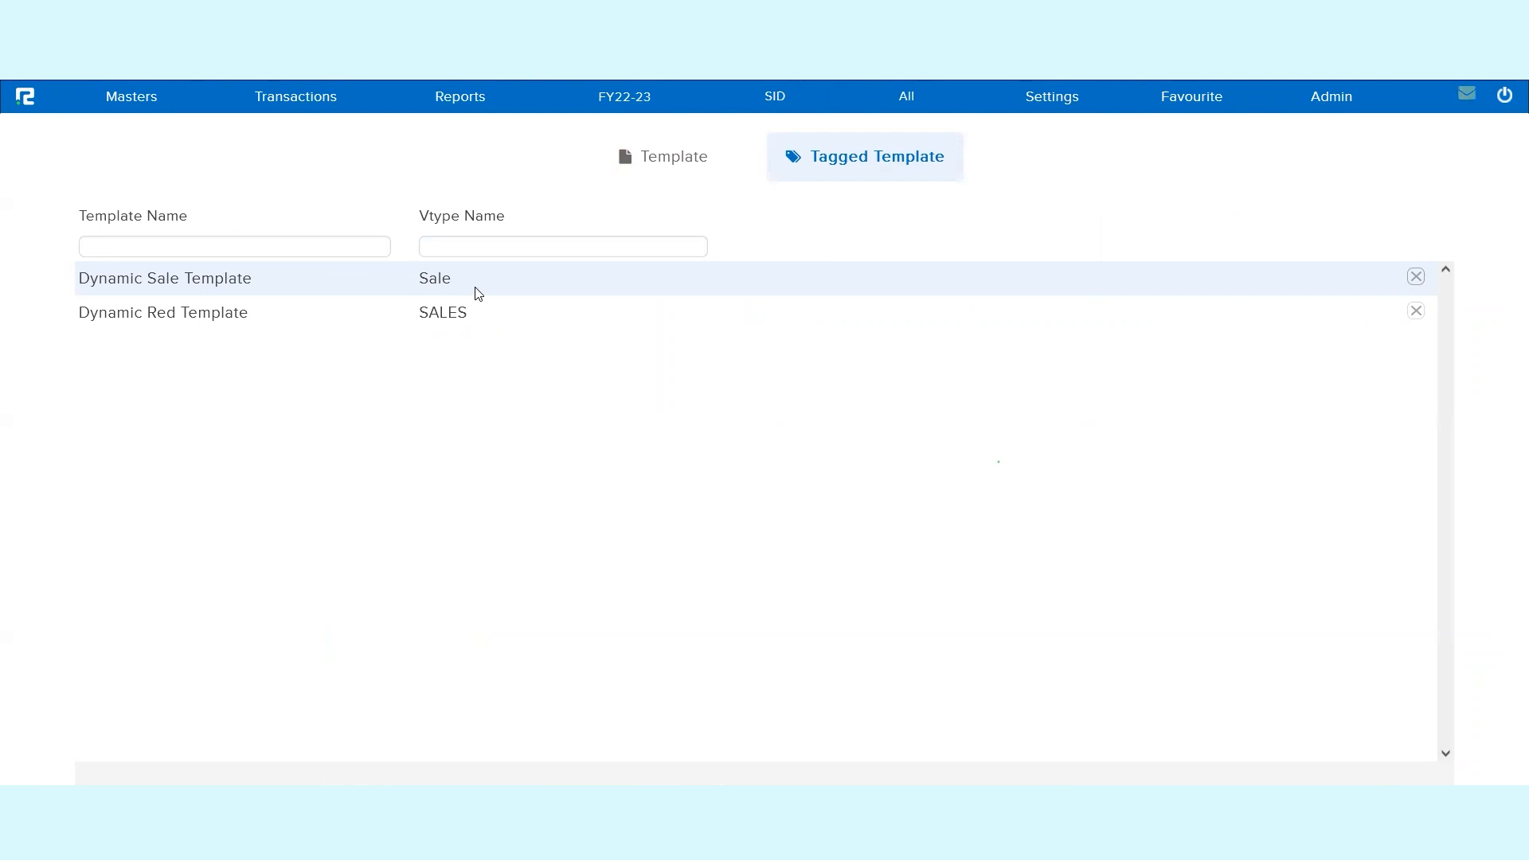
triple_click(237, 281)
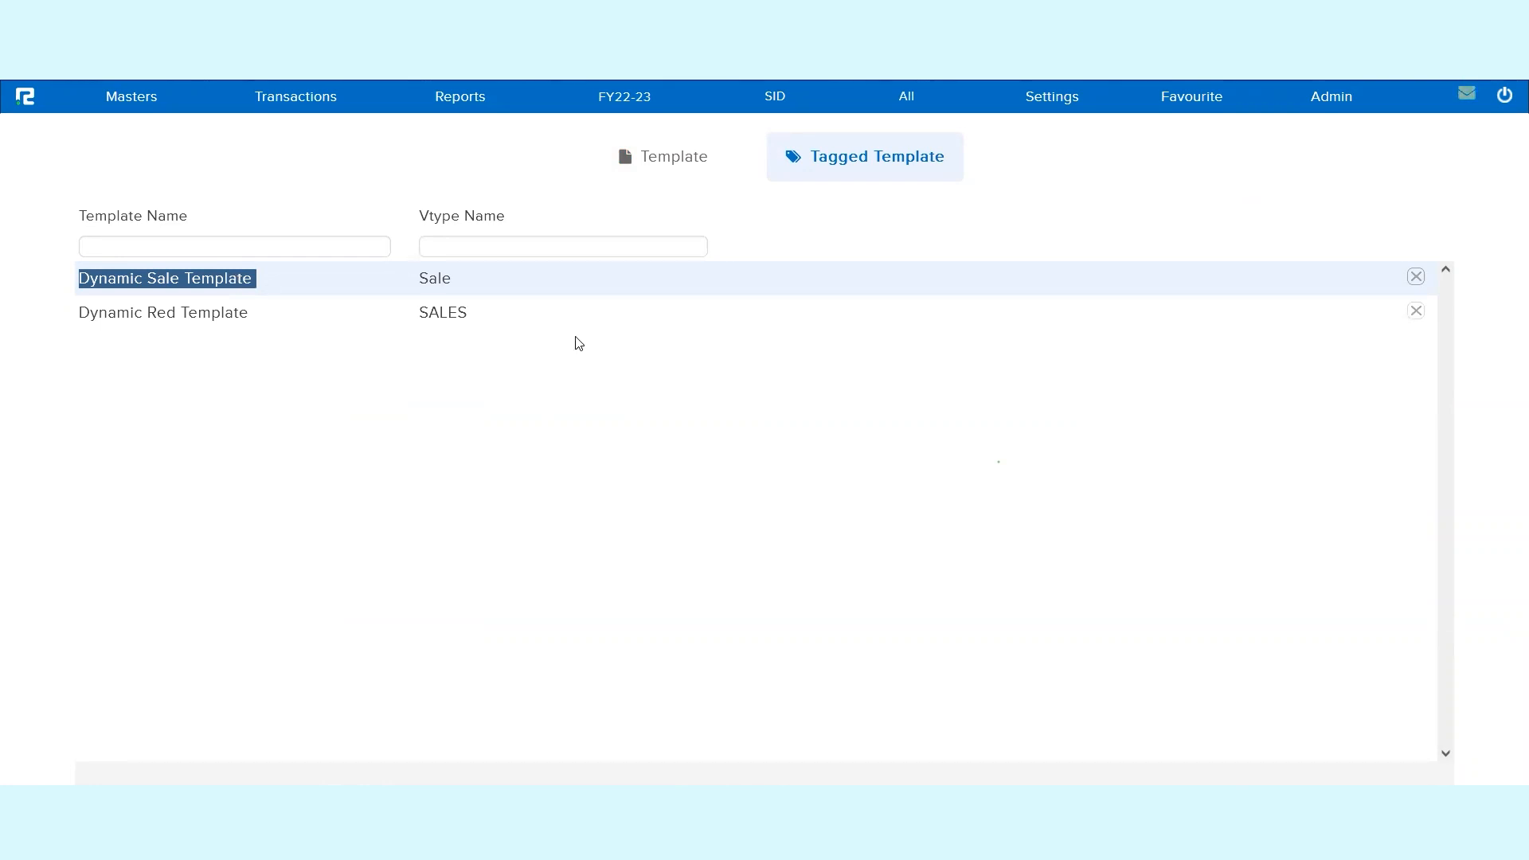
double_click(435, 312)
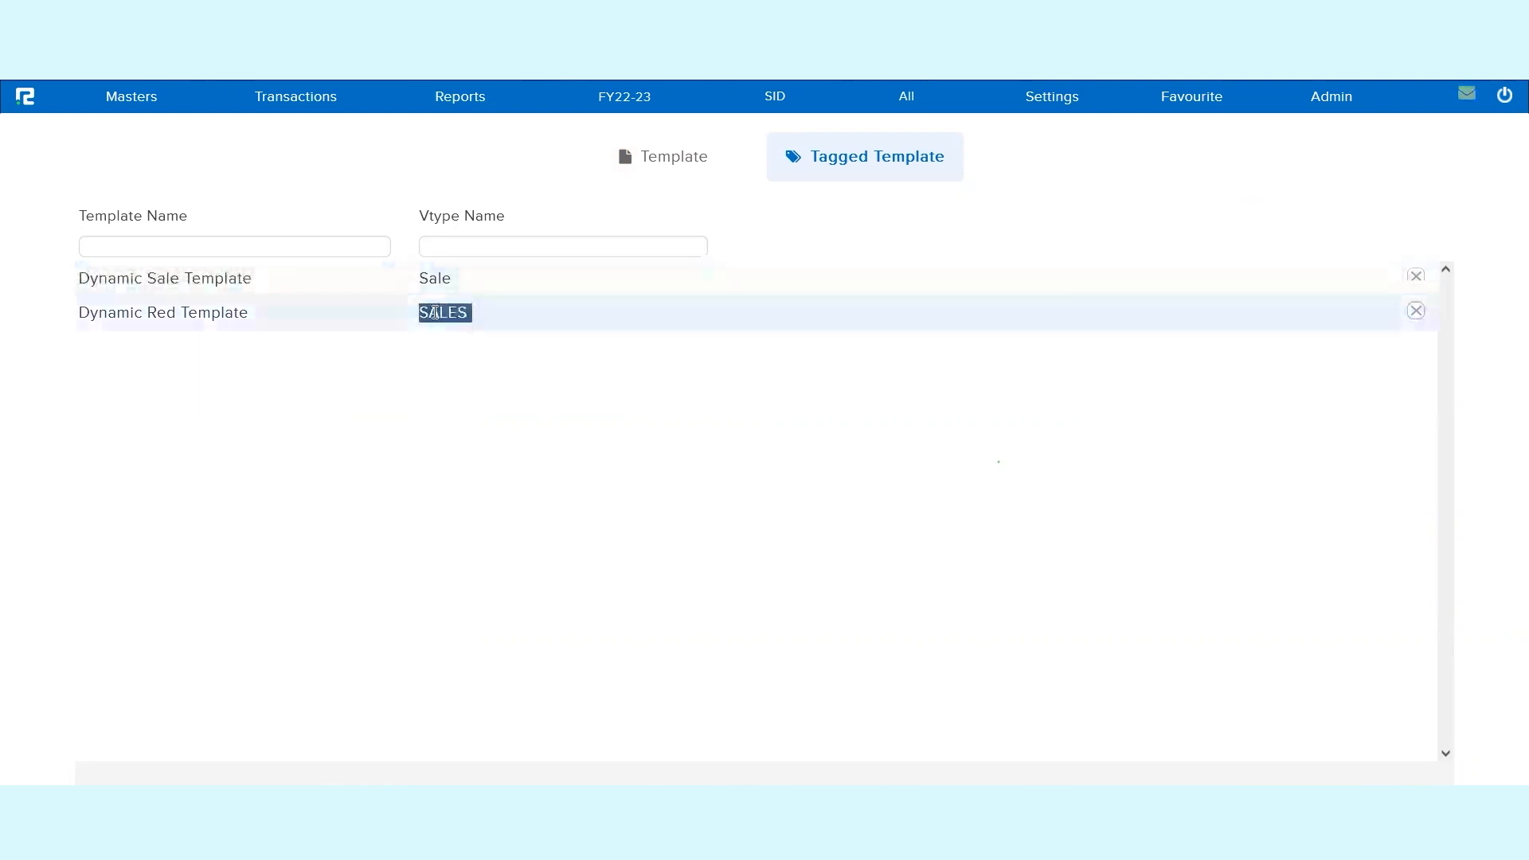
left_click(317, 100)
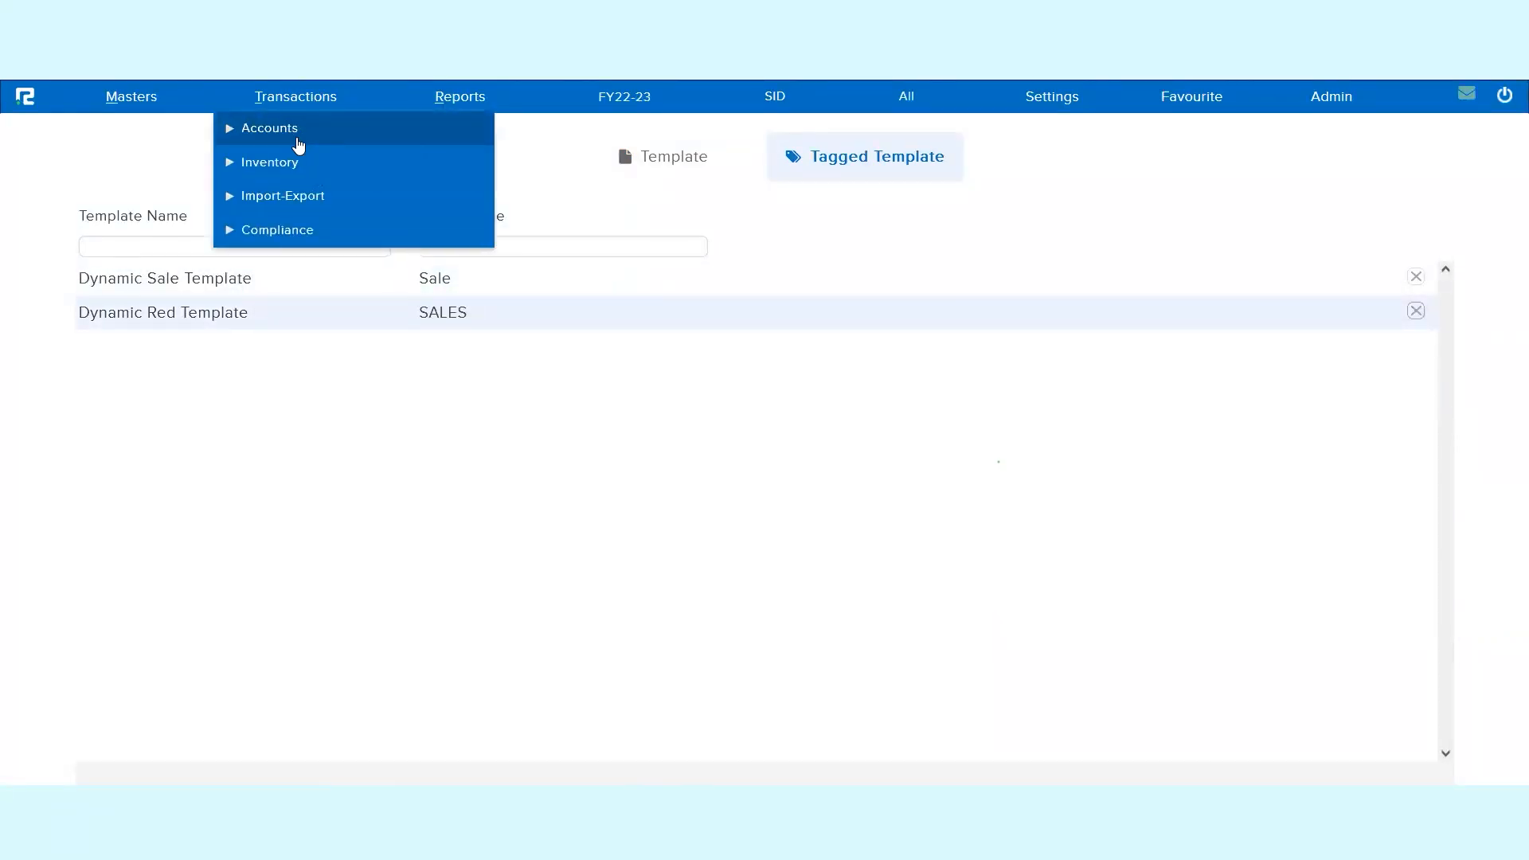
left_click(290, 163)
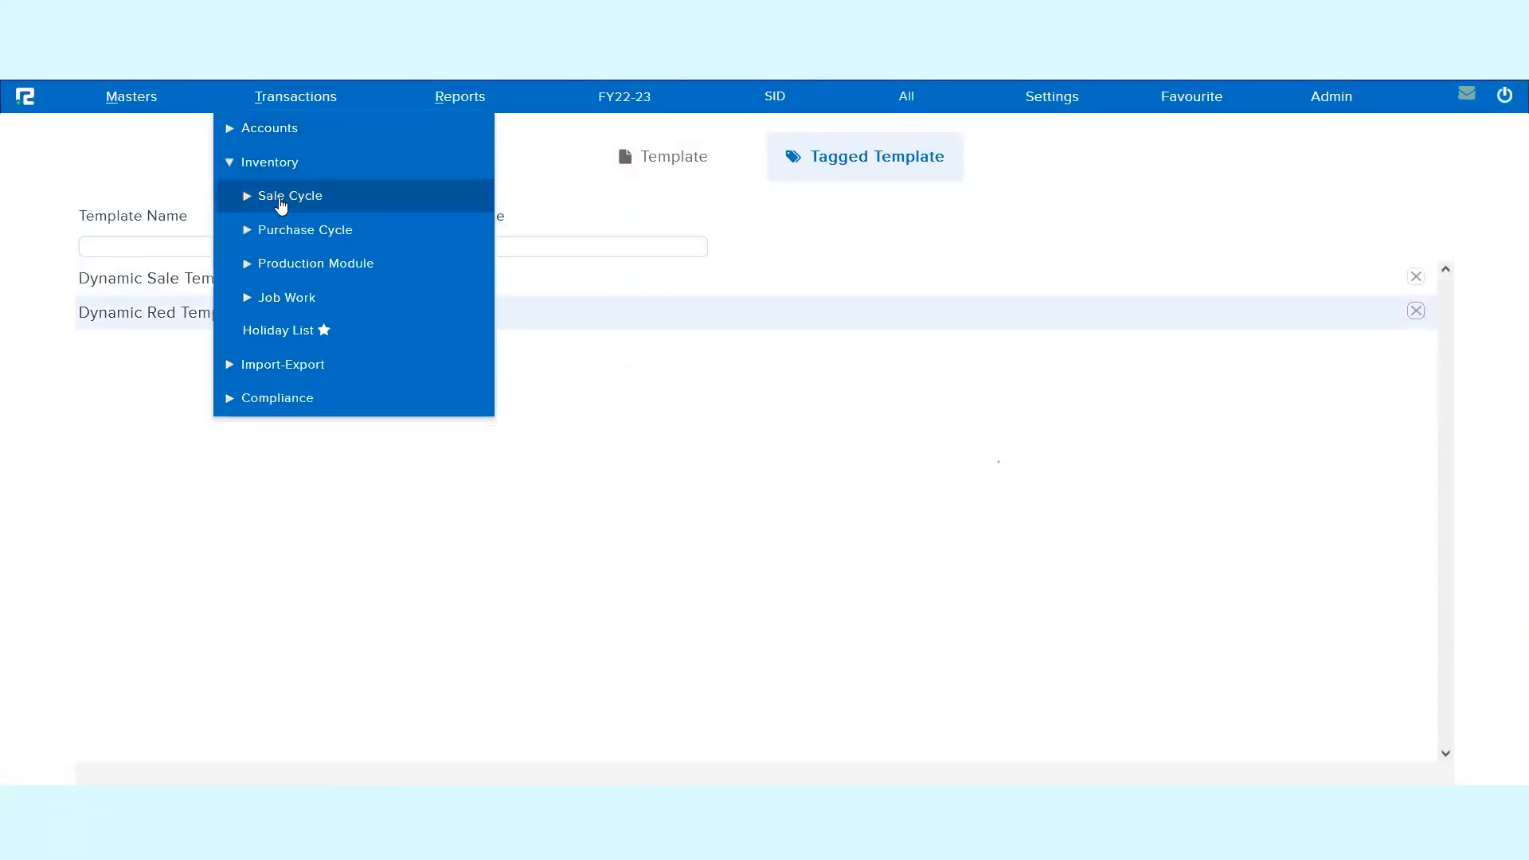
left_click(281, 199)
left_click(273, 231)
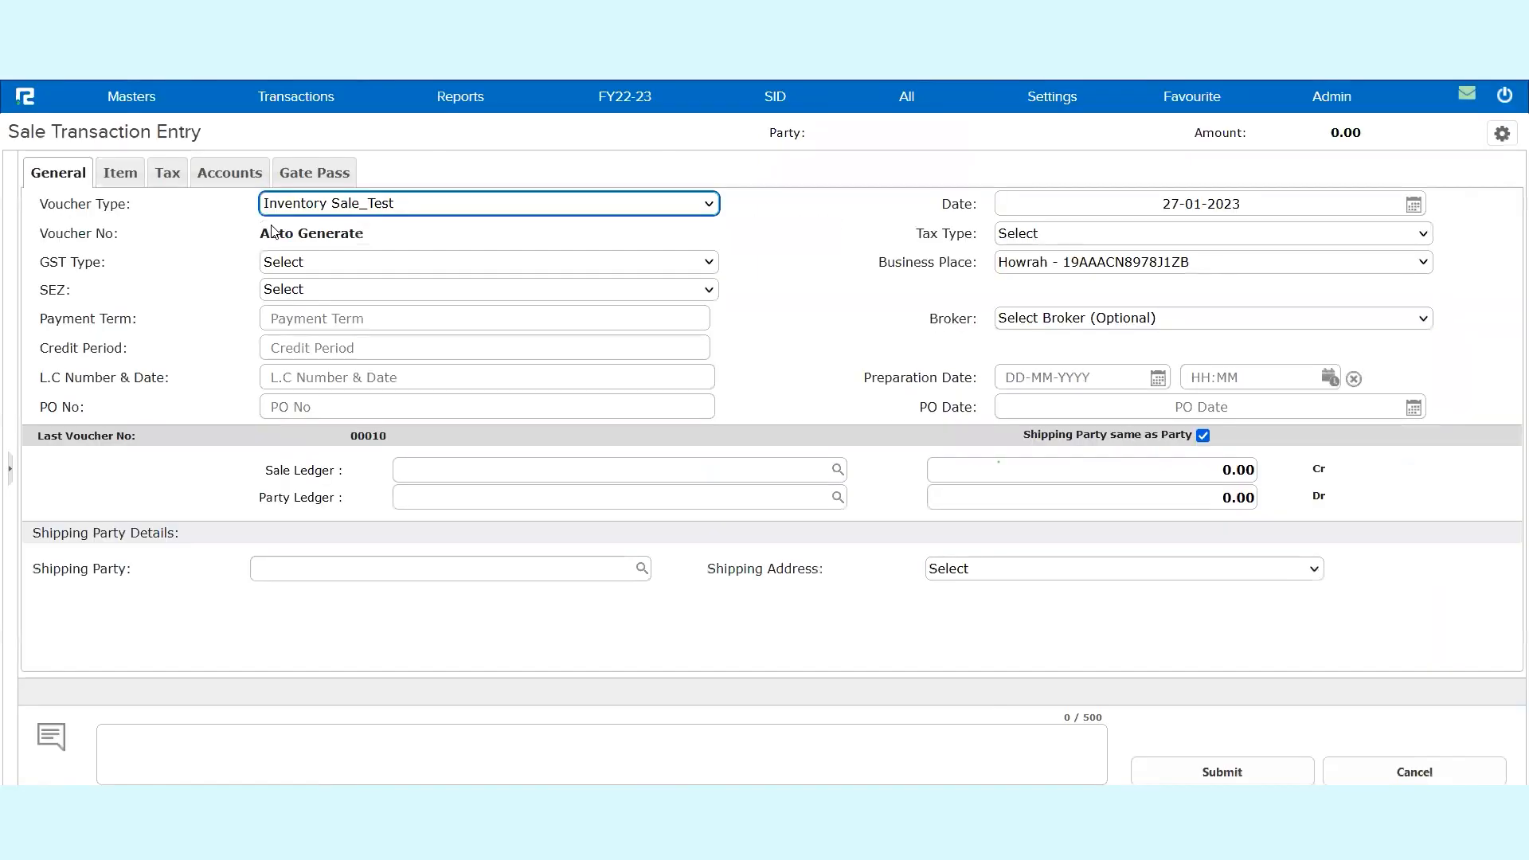
left_click(359, 208)
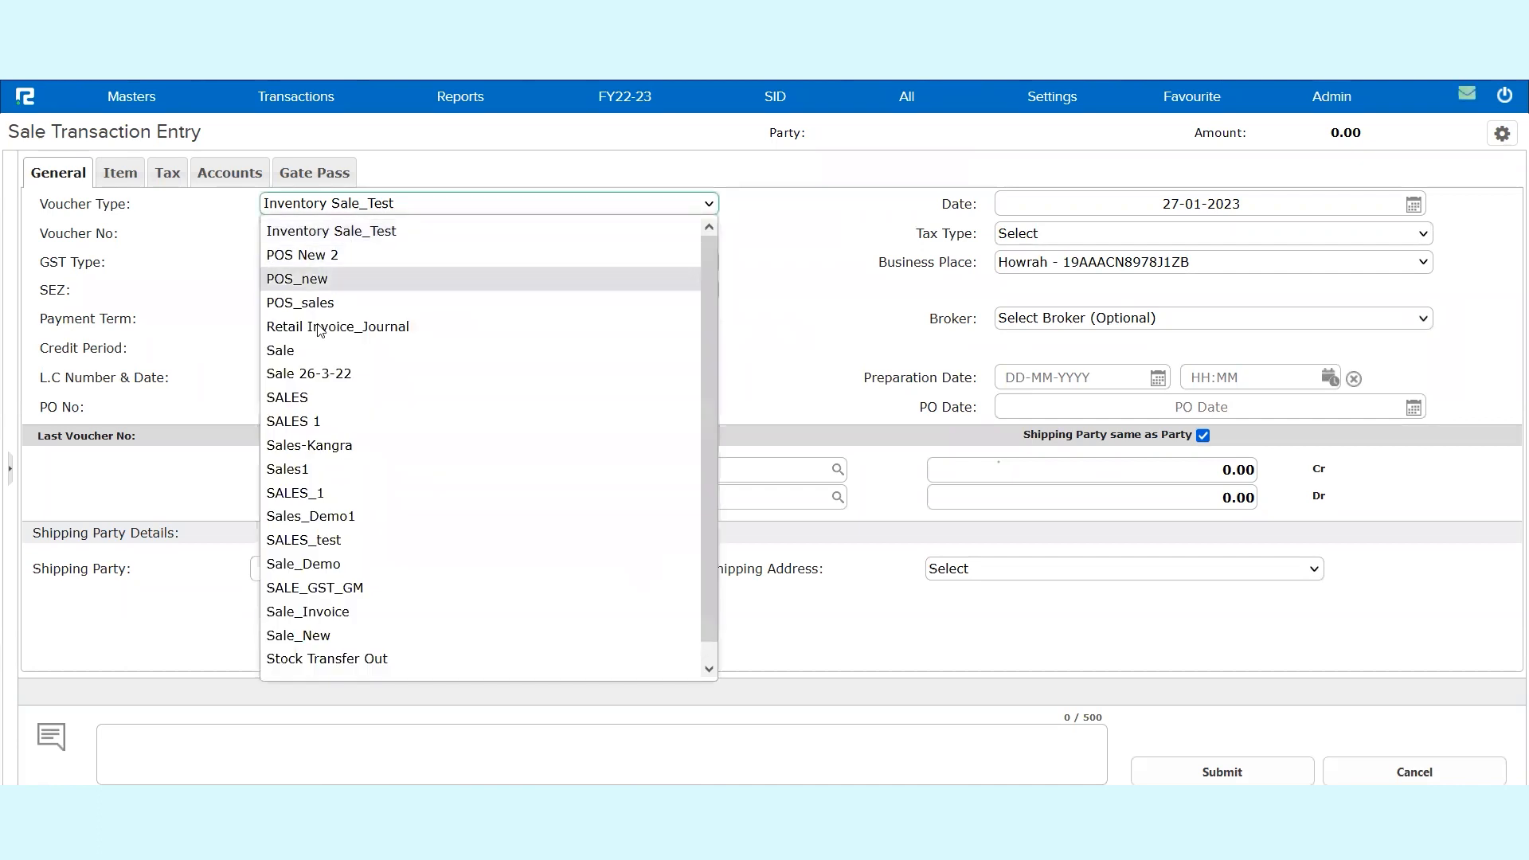
left_click(304, 398)
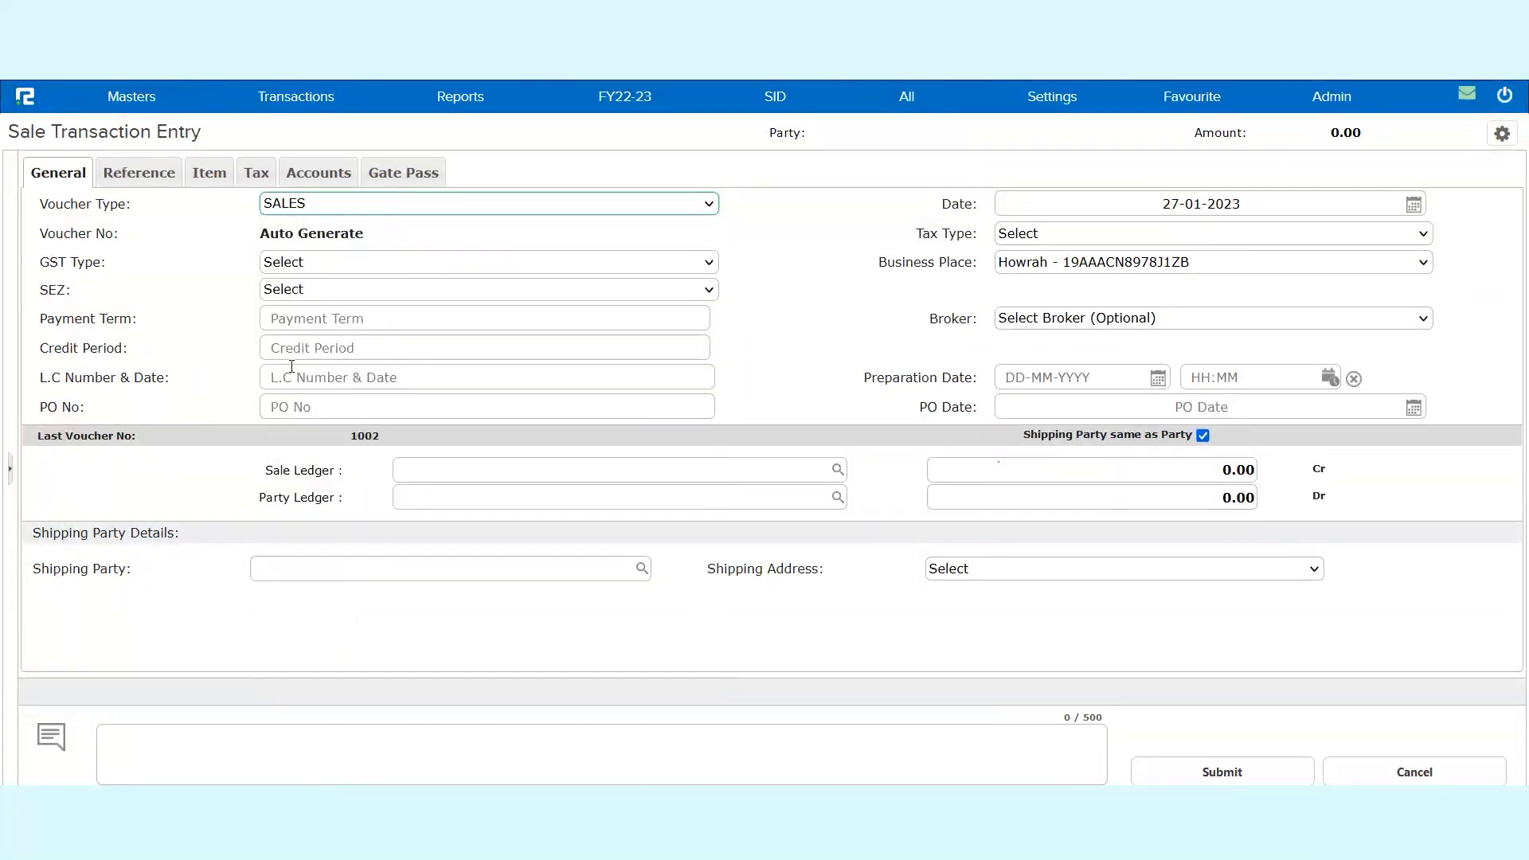
left_click(428, 506)
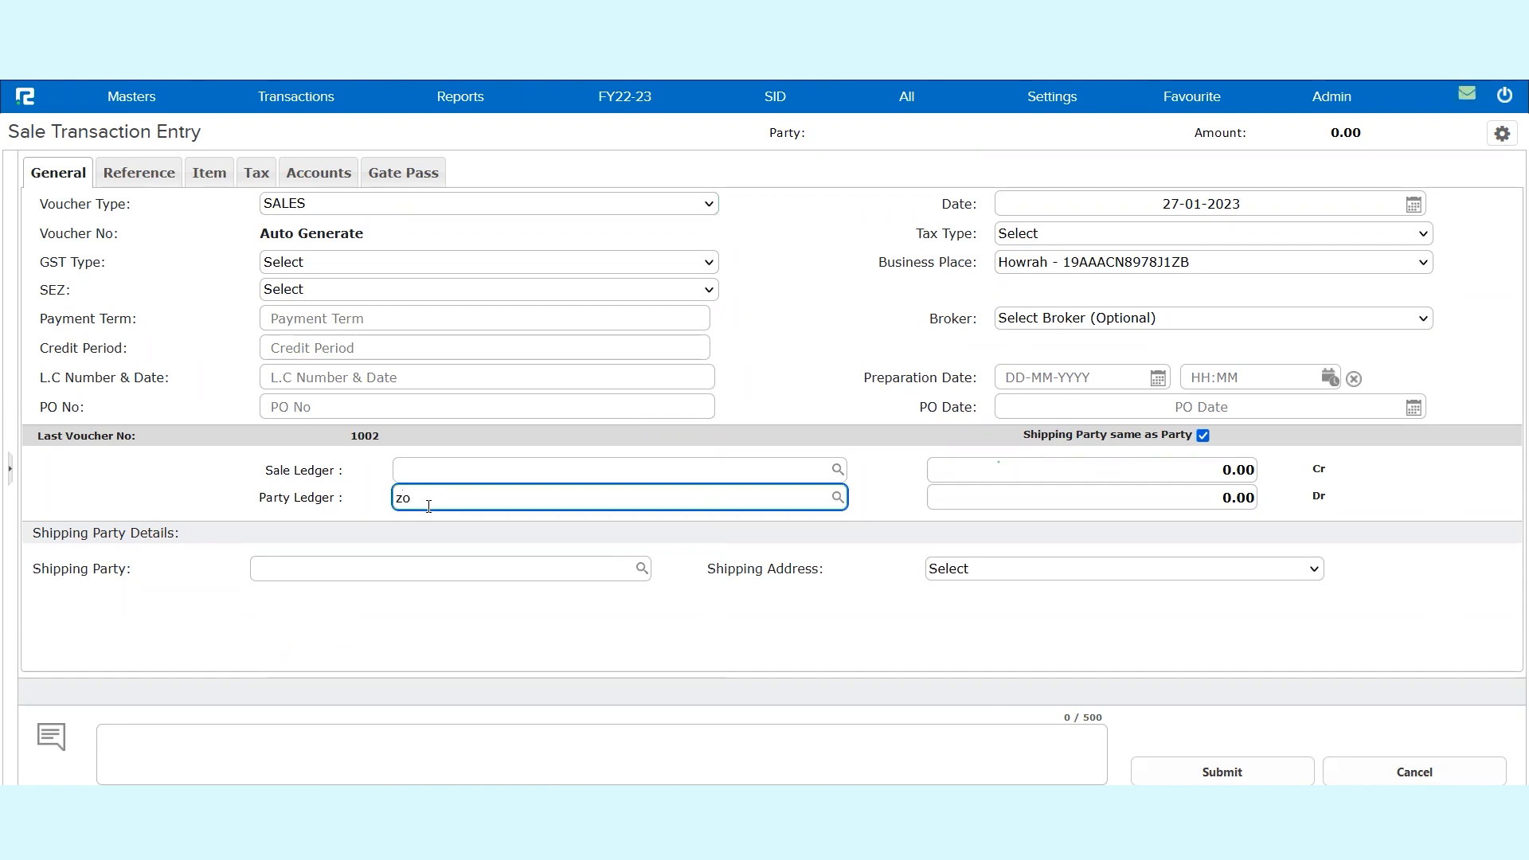
type("zoma")
left_click(460, 525)
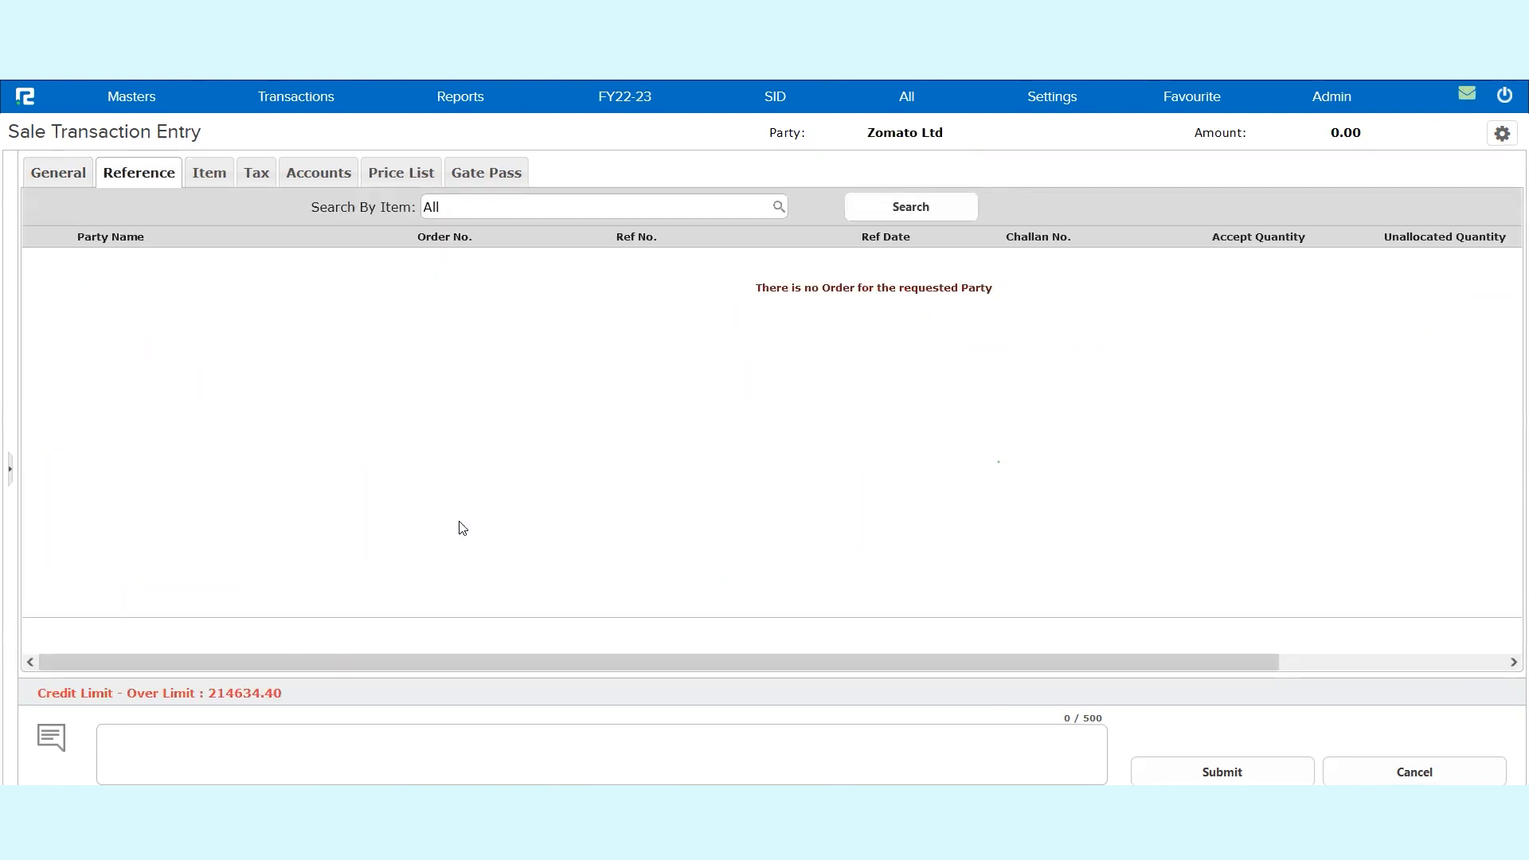
left_click(56, 174)
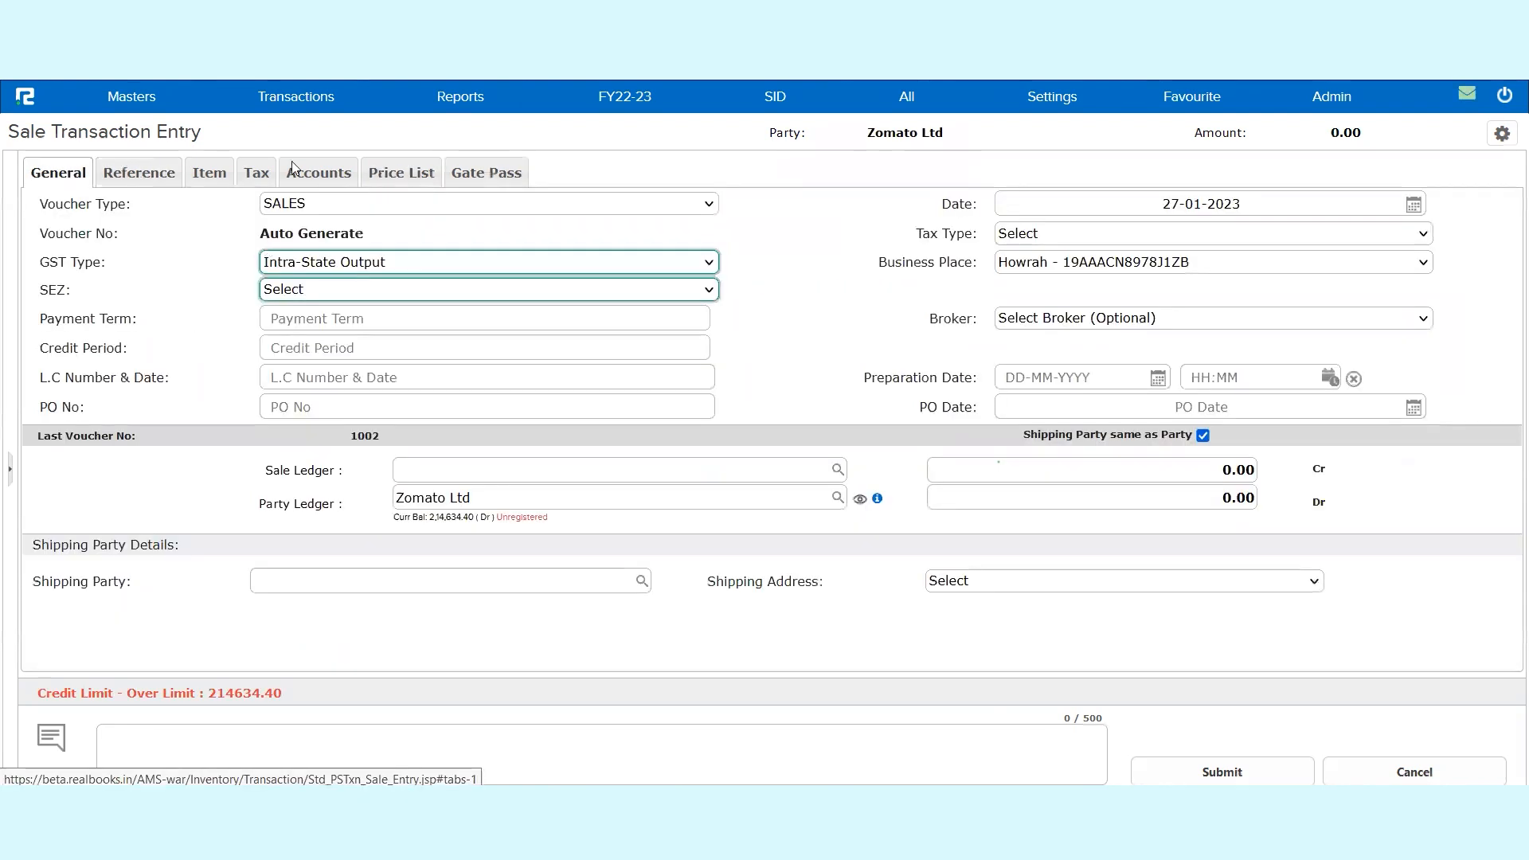
Open the Day Book report and limit it to the SALES voucher type only.
left_click(459, 107)
left_click(461, 130)
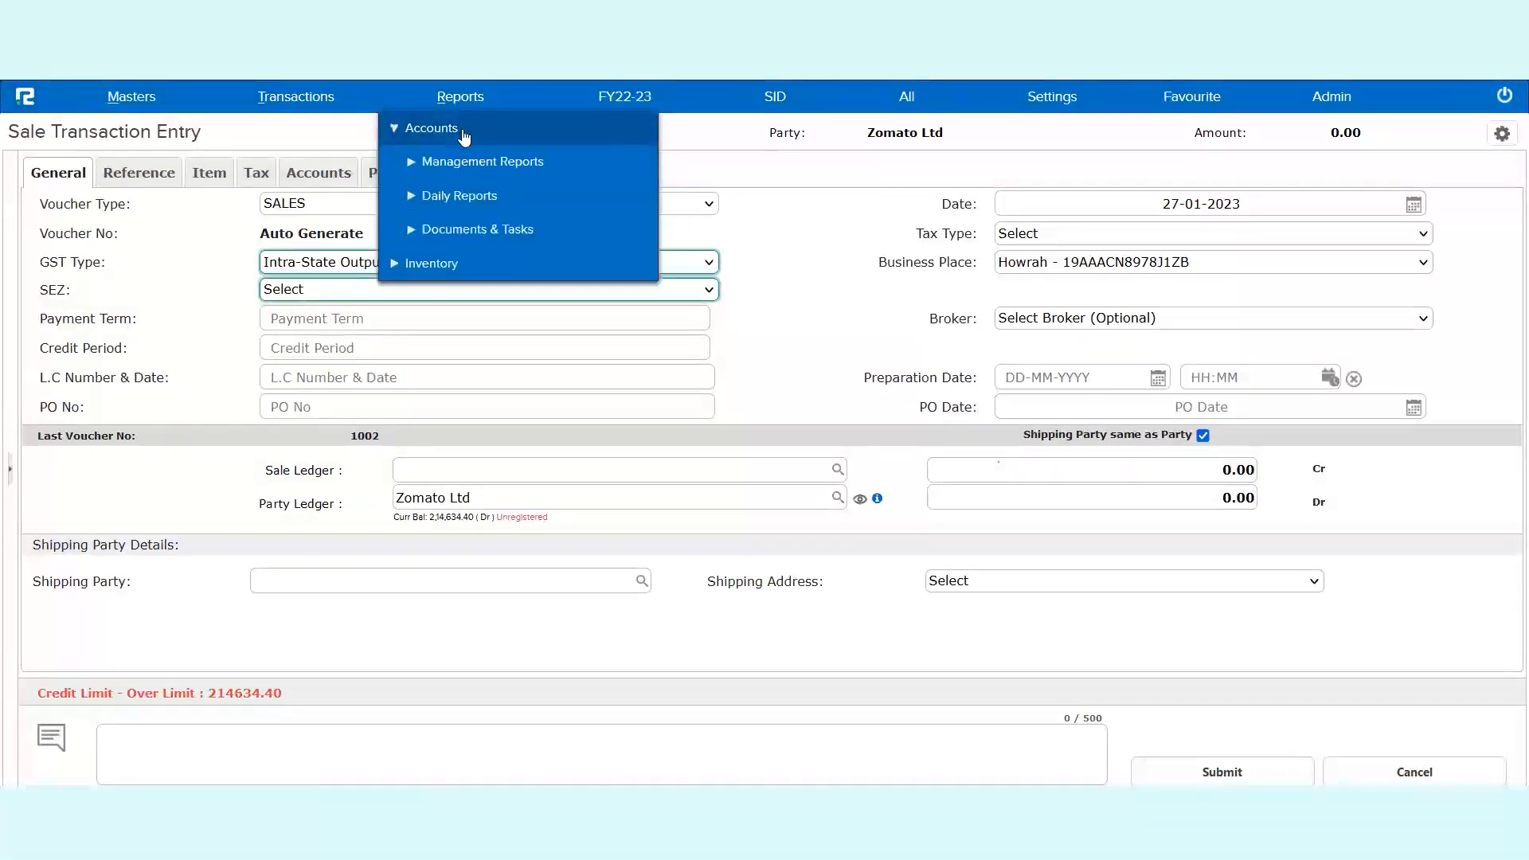
left_click(464, 205)
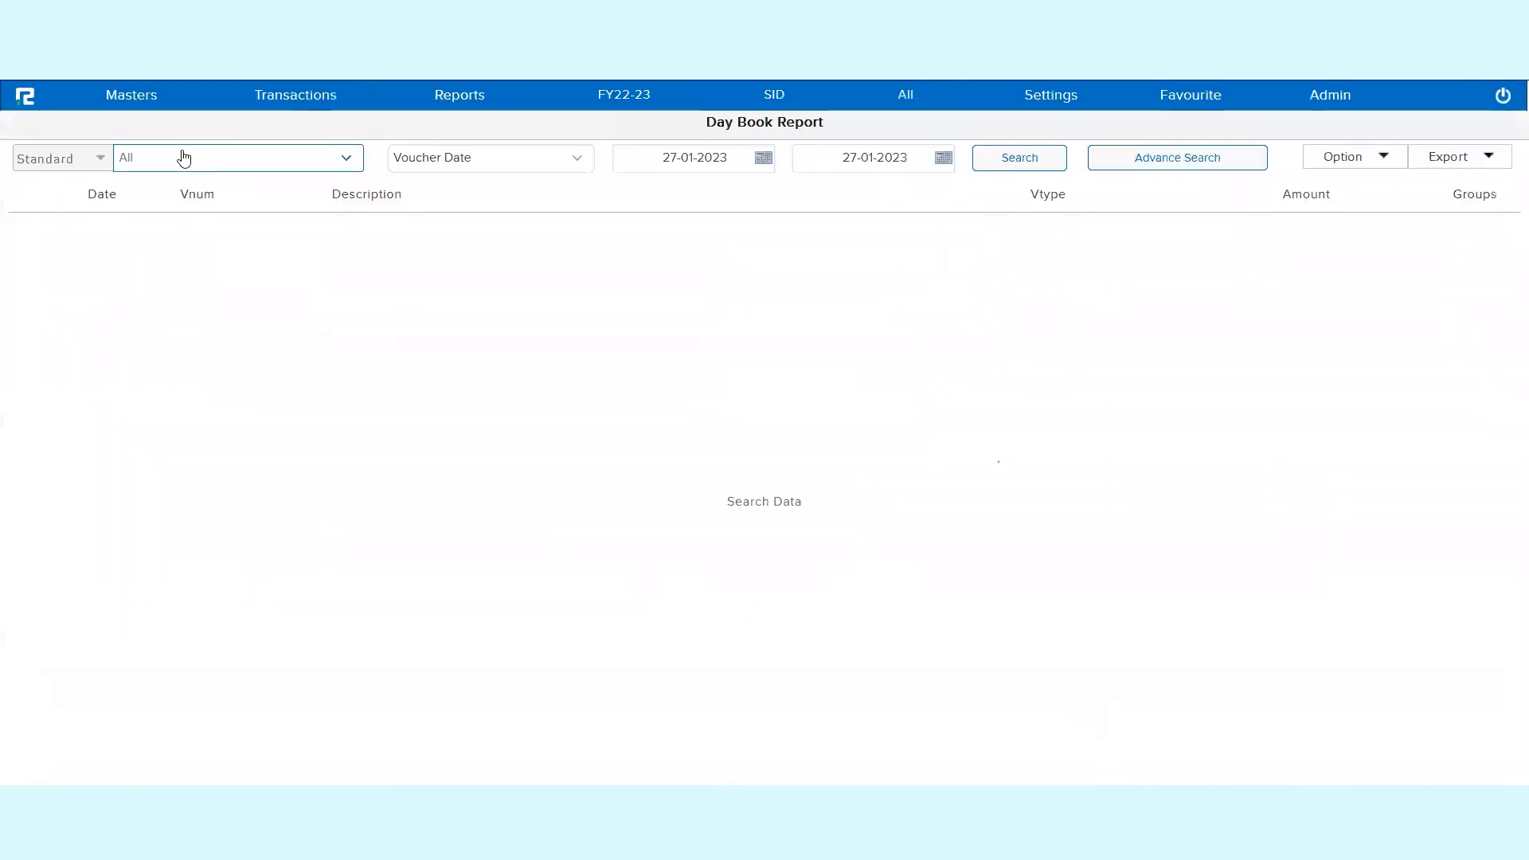
left_click(174, 161)
left_click(128, 182)
left_click(279, 182)
type("sale")
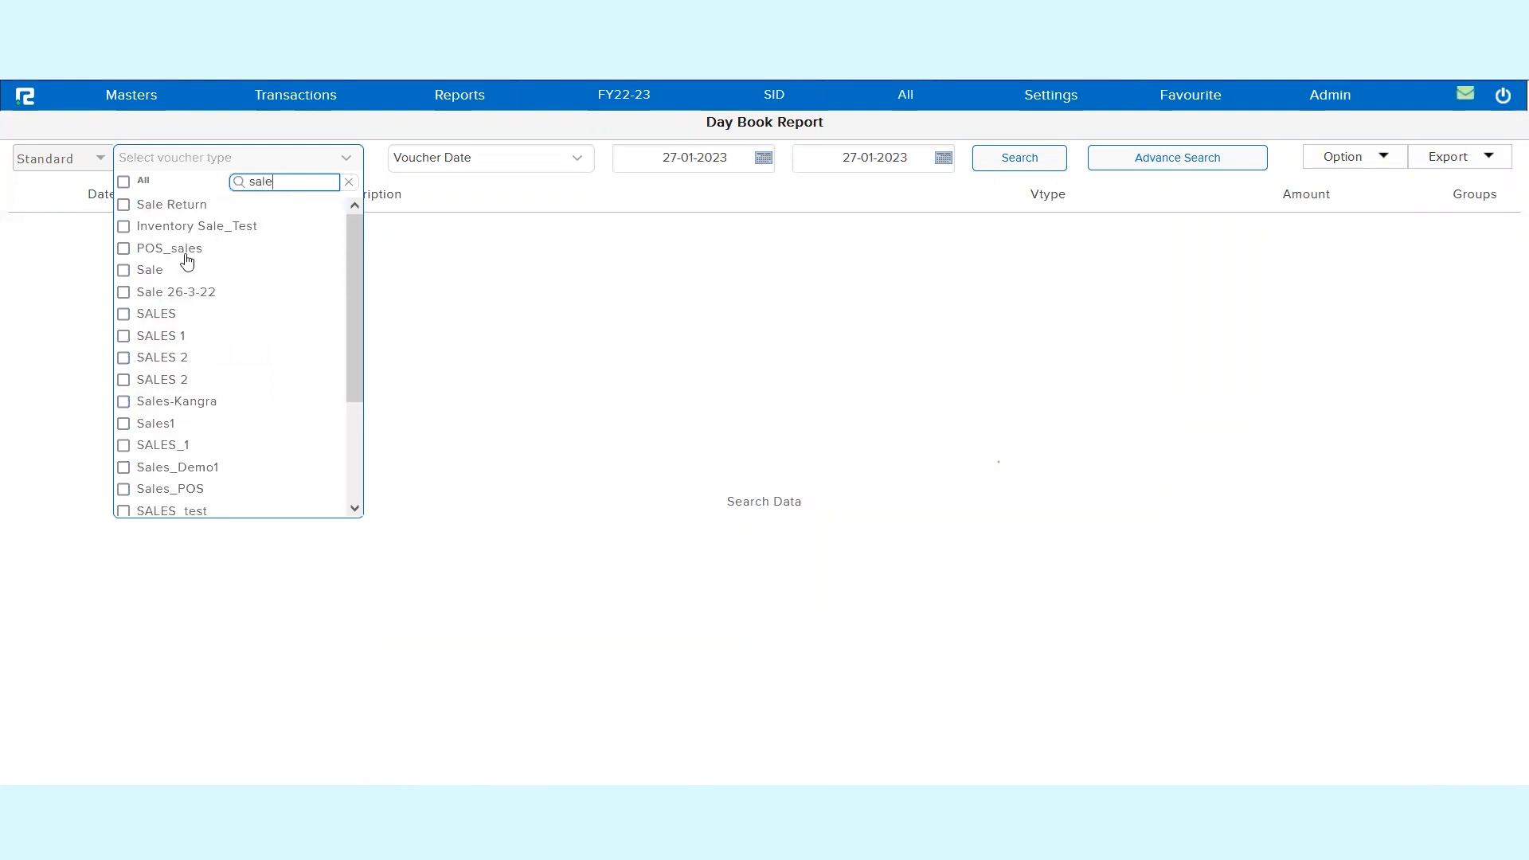
left_click(157, 312)
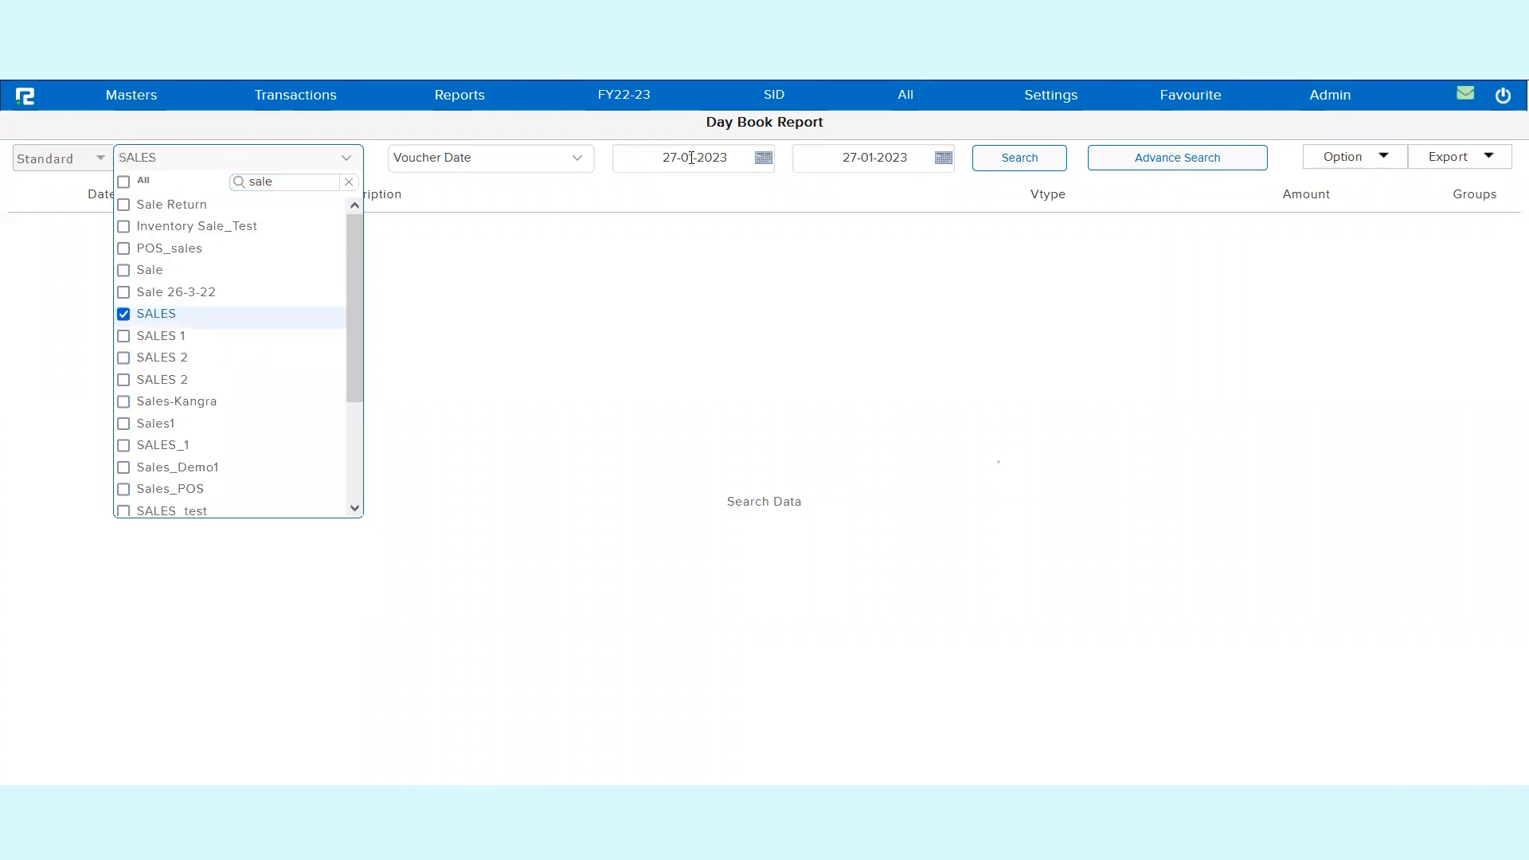
Search the Day Book for SALES vouchers with 01-12-2022 as the start date.
triple_click(691, 158)
type("1-12-2022")
key("Tab")
key("Tab")
key("Return")
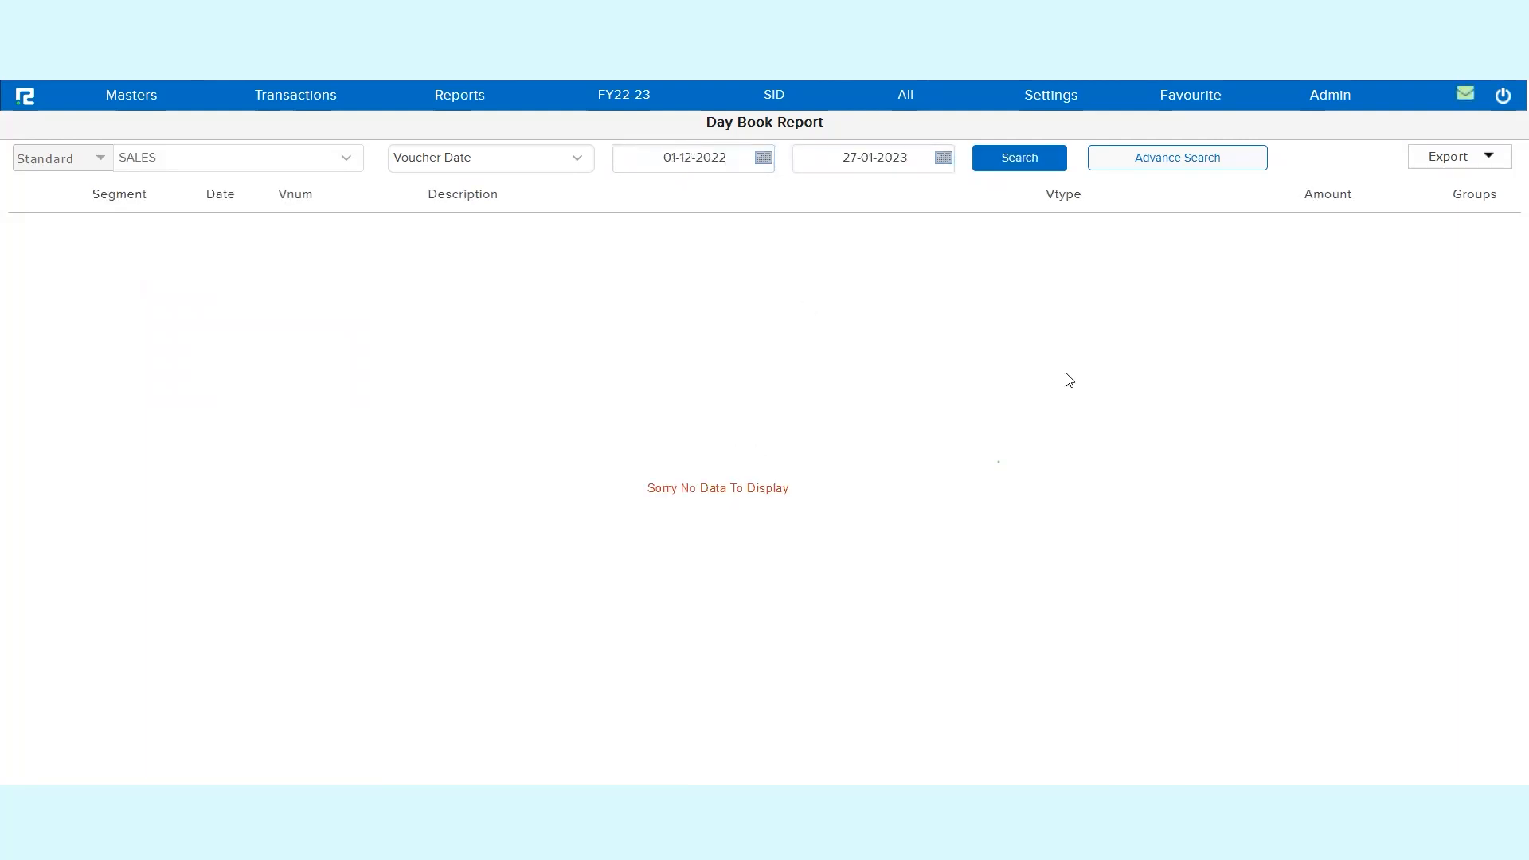
Set the Day Book start date to 01-04-2022 and run the search for SALES vouchers.
triple_click(736, 158)
type("1")
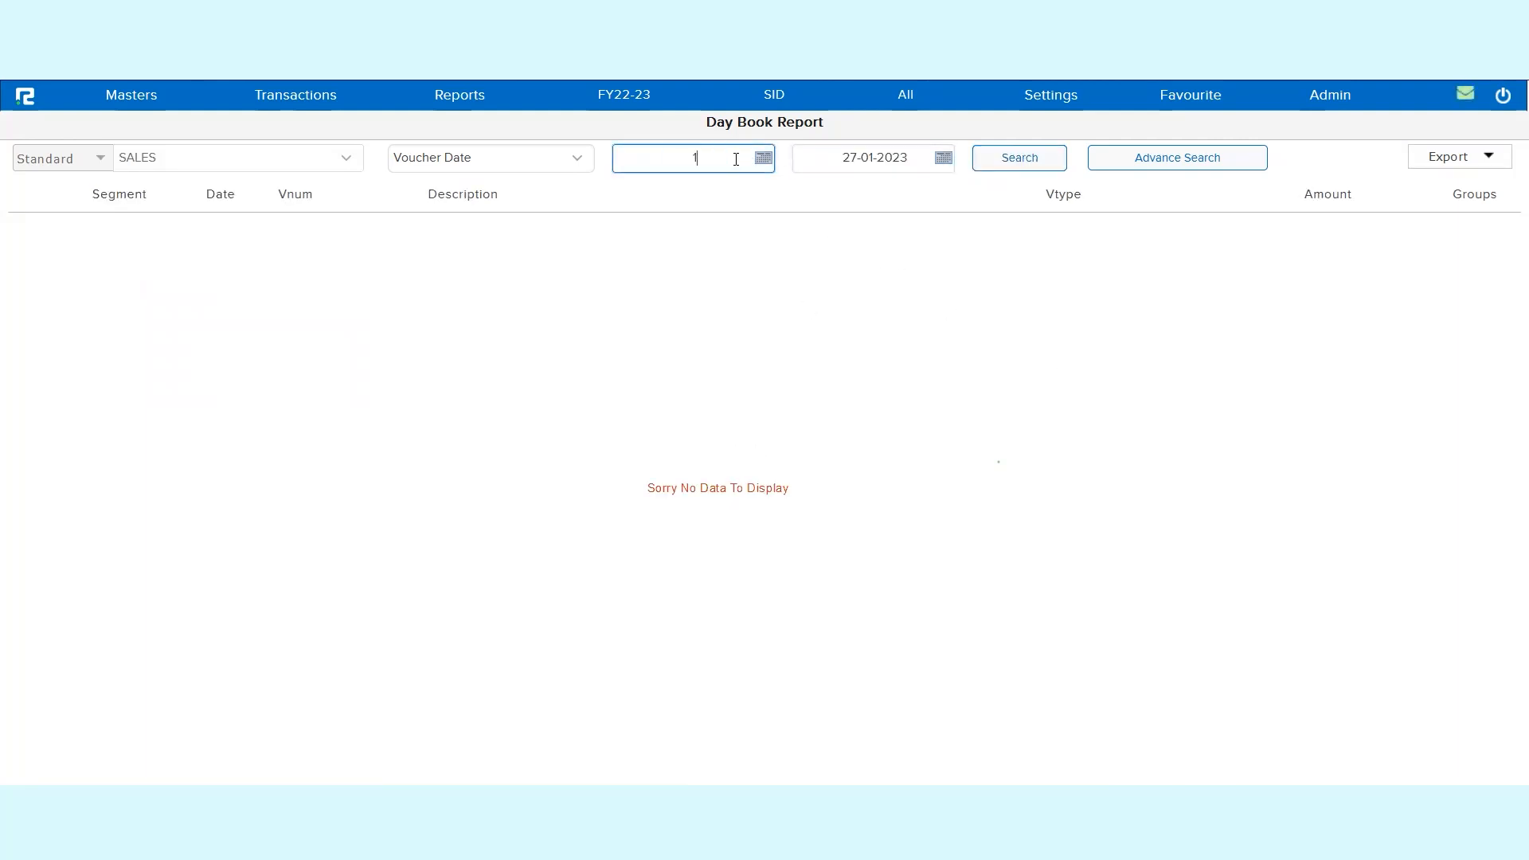
type("-04-2022")
key("Tab")
key("Tab")
key("Return")
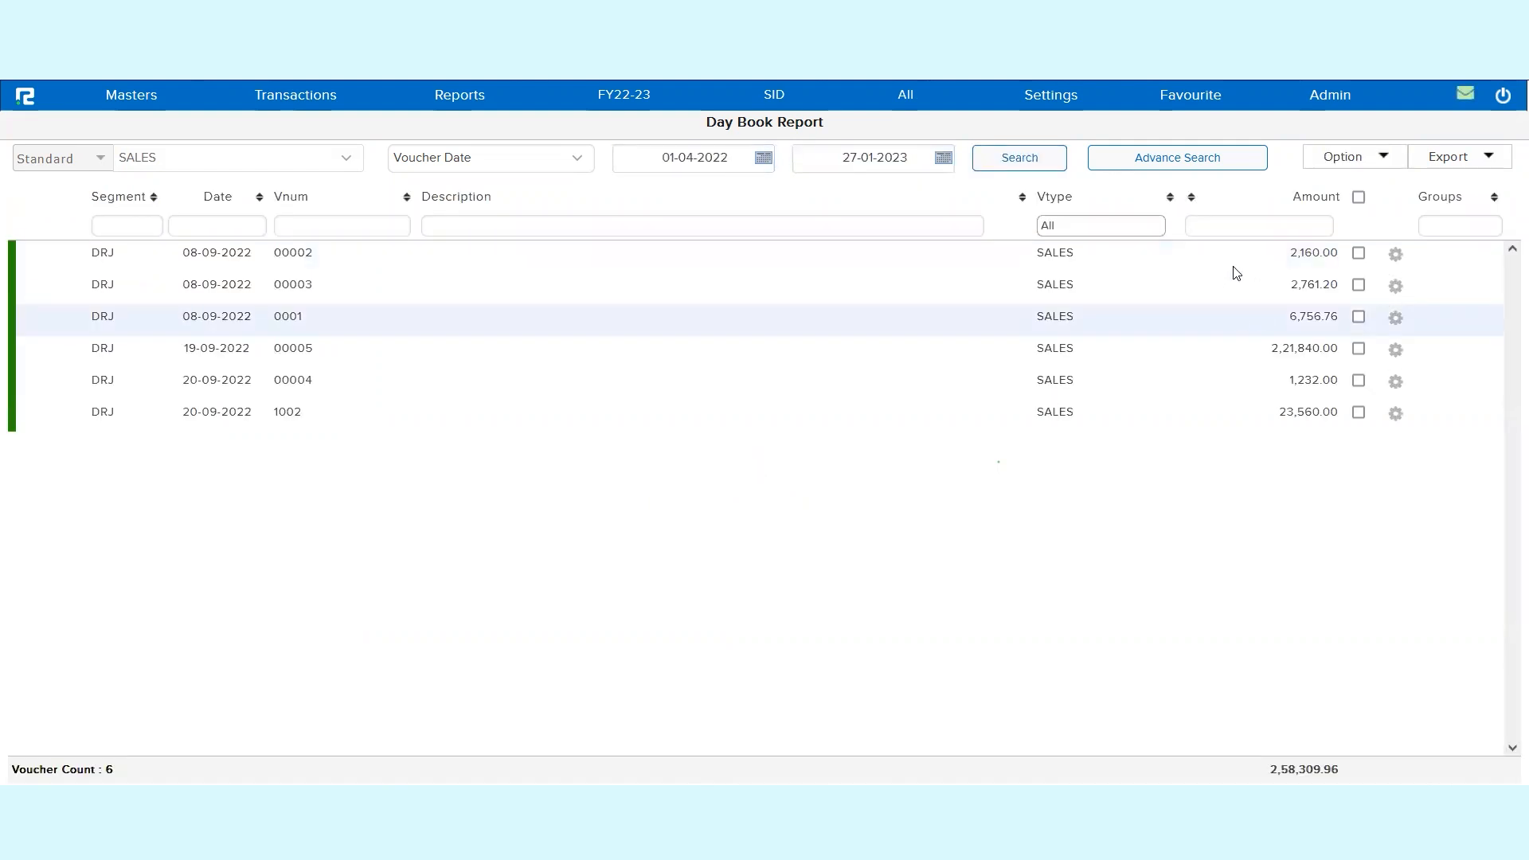
Select the SALES voucher dated 19-09-2022 and open its custom invoice form with Dynamic Red Template as the template.
key("Down")
key("Down")
key("space")
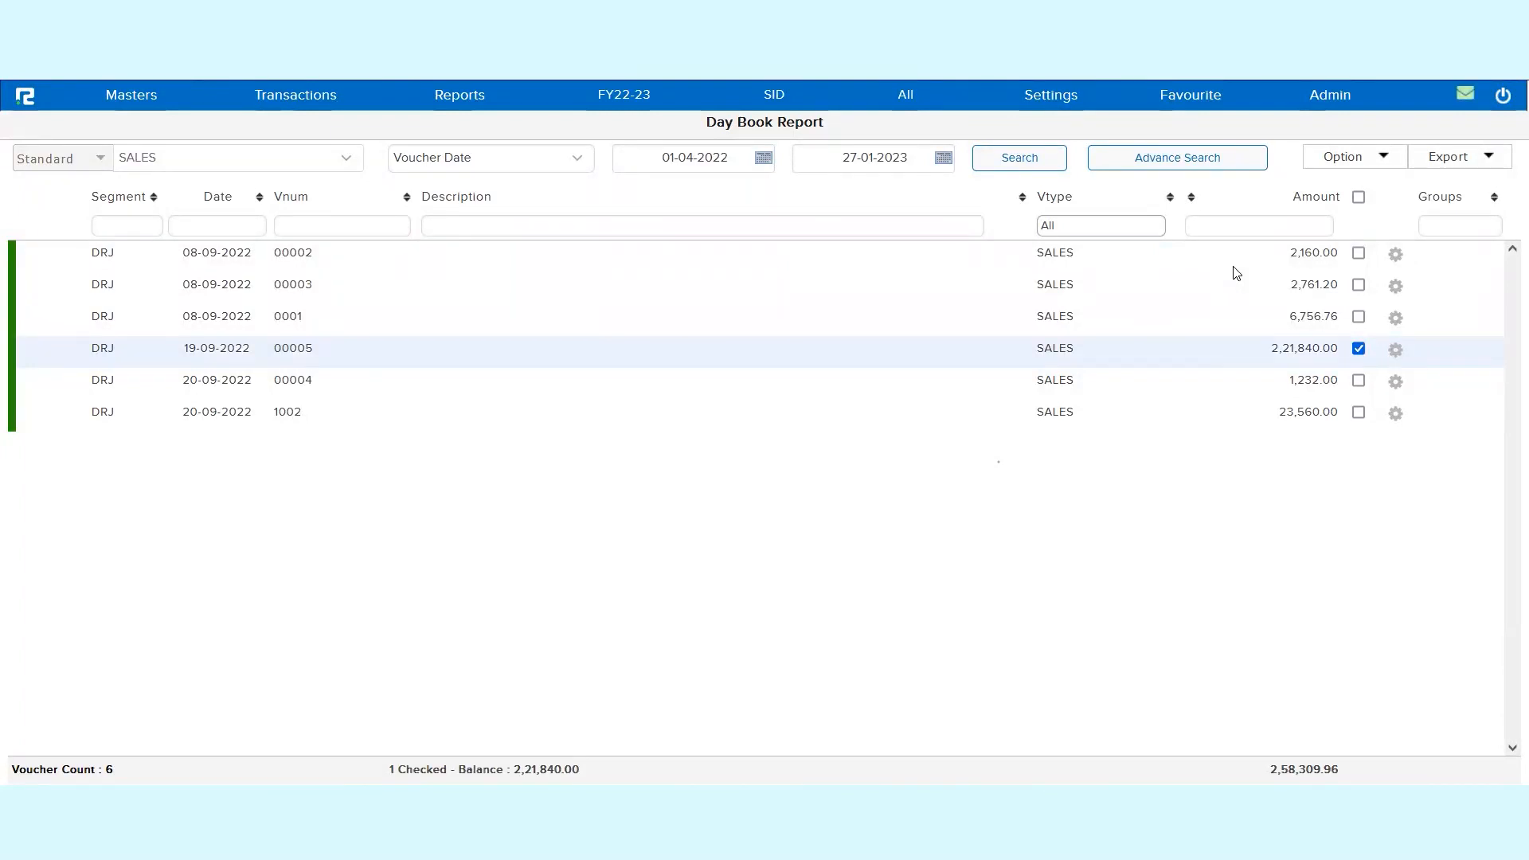
key("Return")
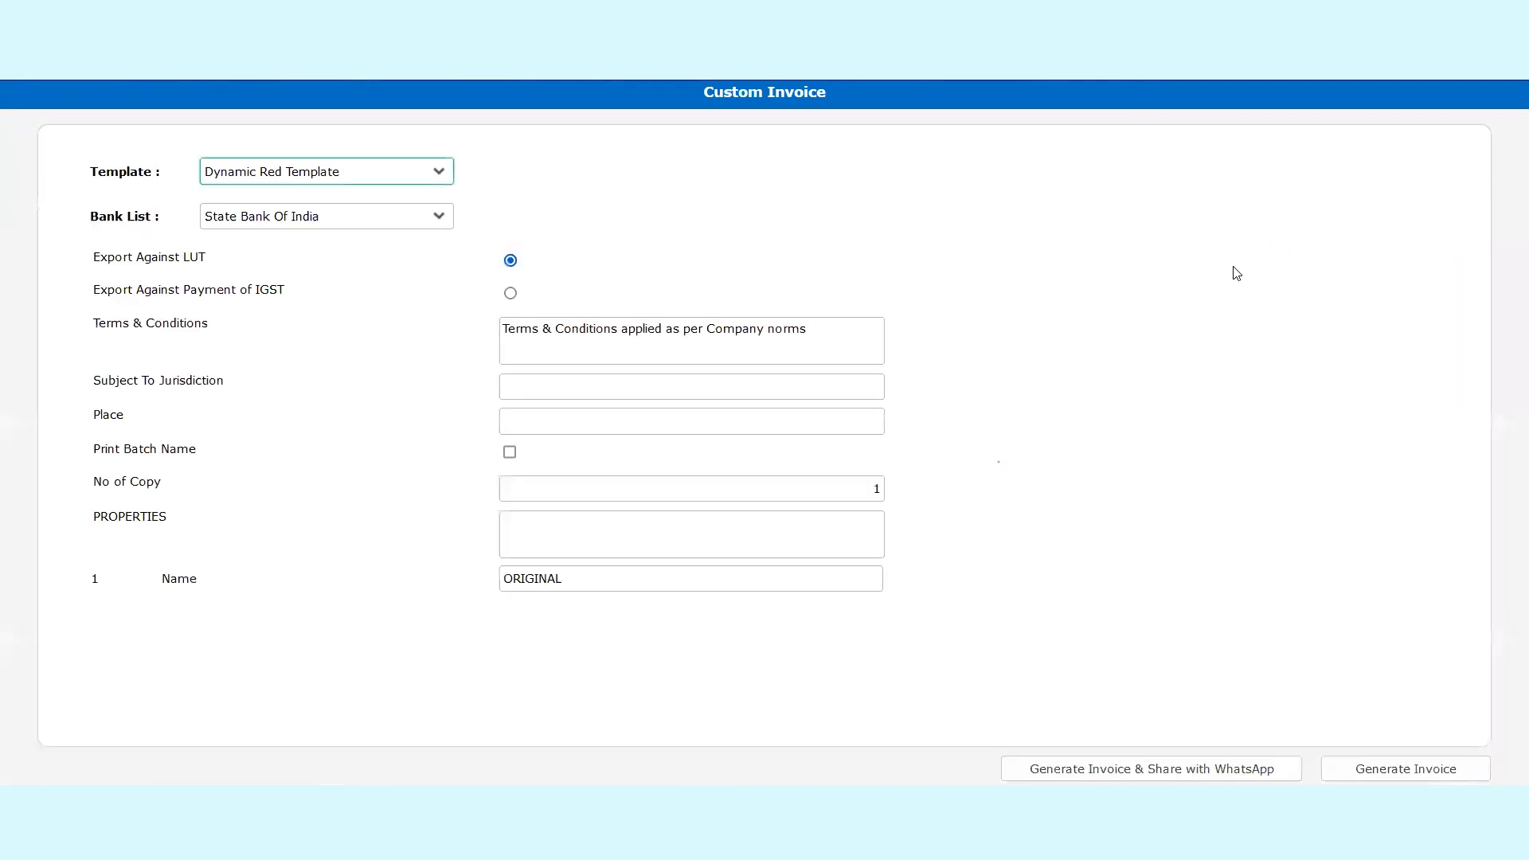
left_click(303, 180)
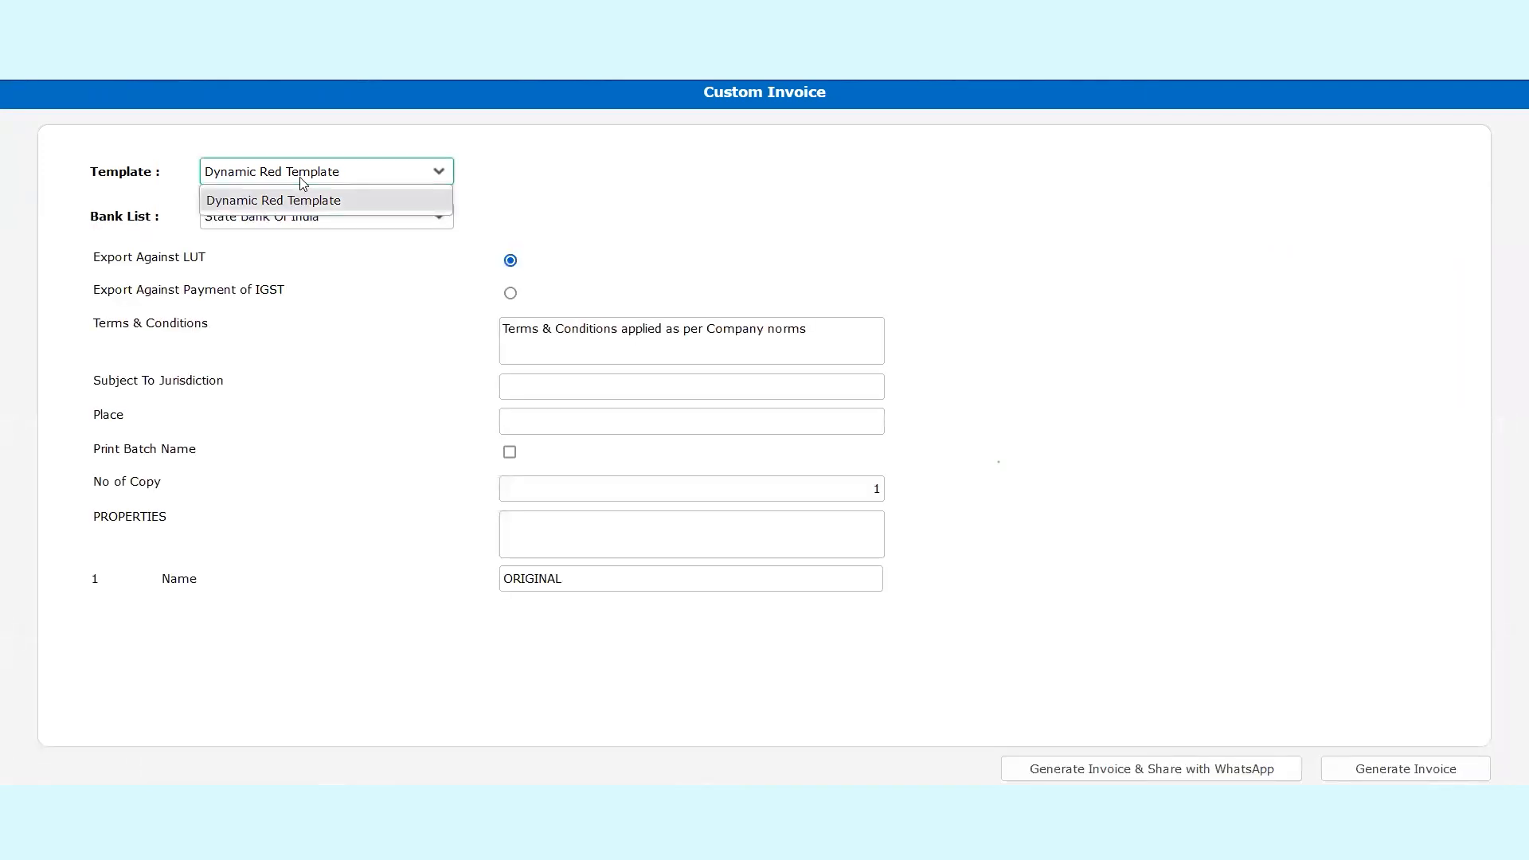
left_click(302, 183)
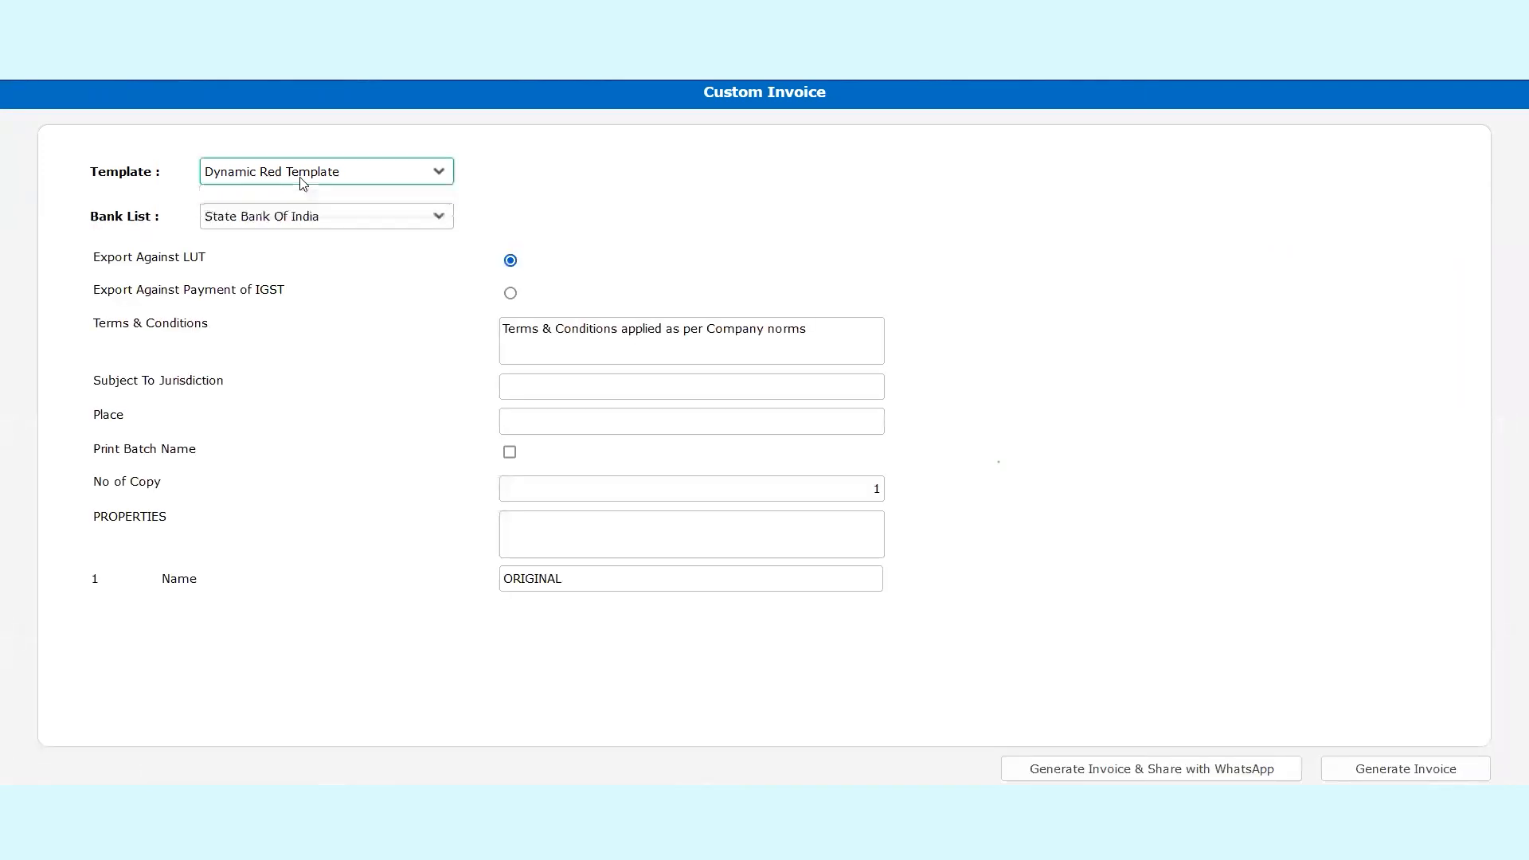
Enter Kolkata as both the jurisdiction and the place in the custom invoice form.
triple_click(164, 337)
triple_click(635, 334)
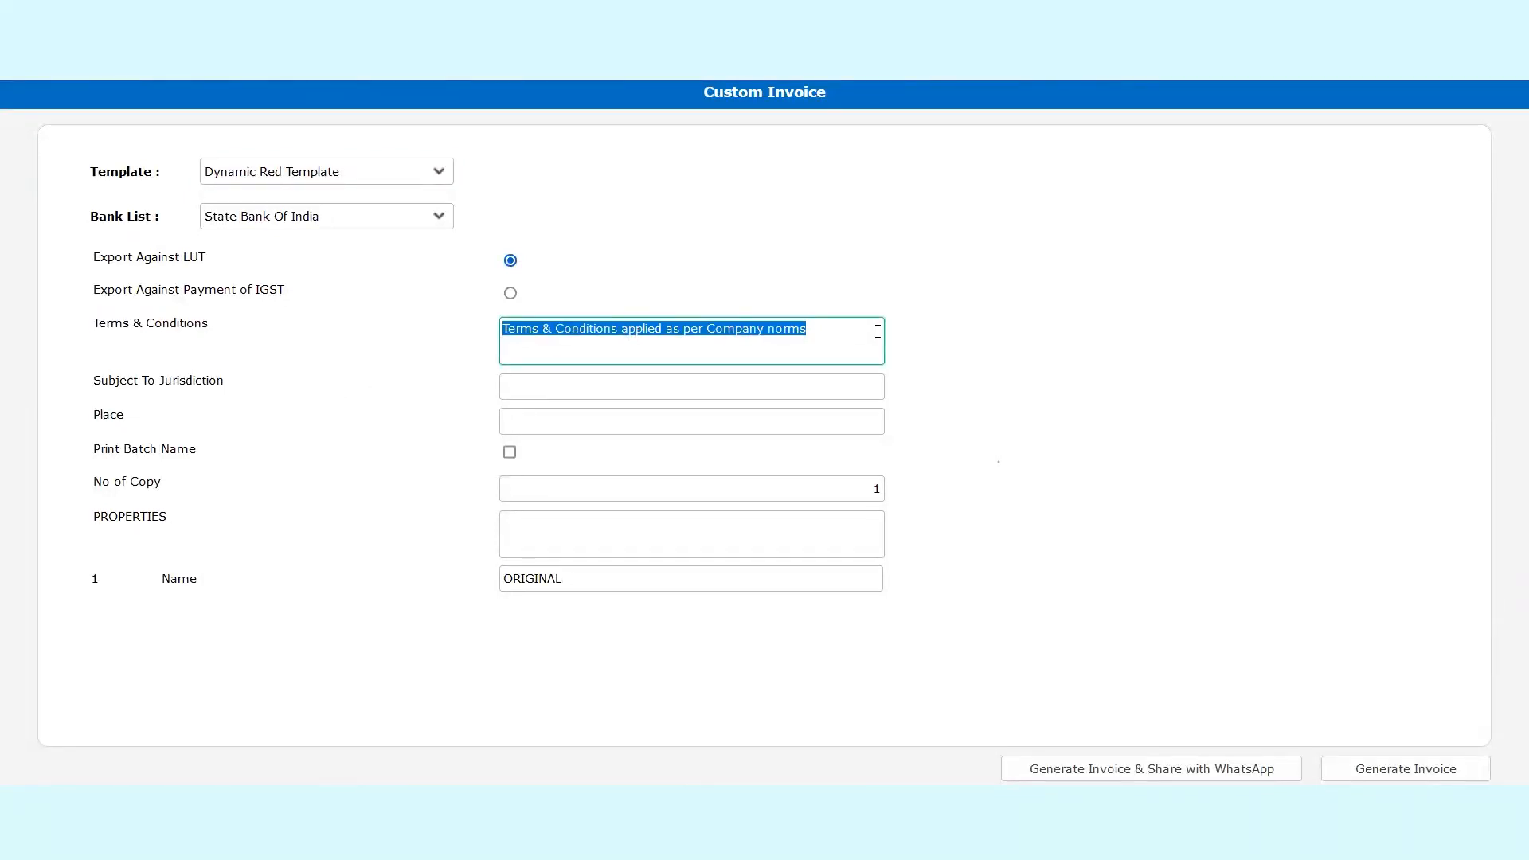
left_click(183, 377)
left_click(531, 391)
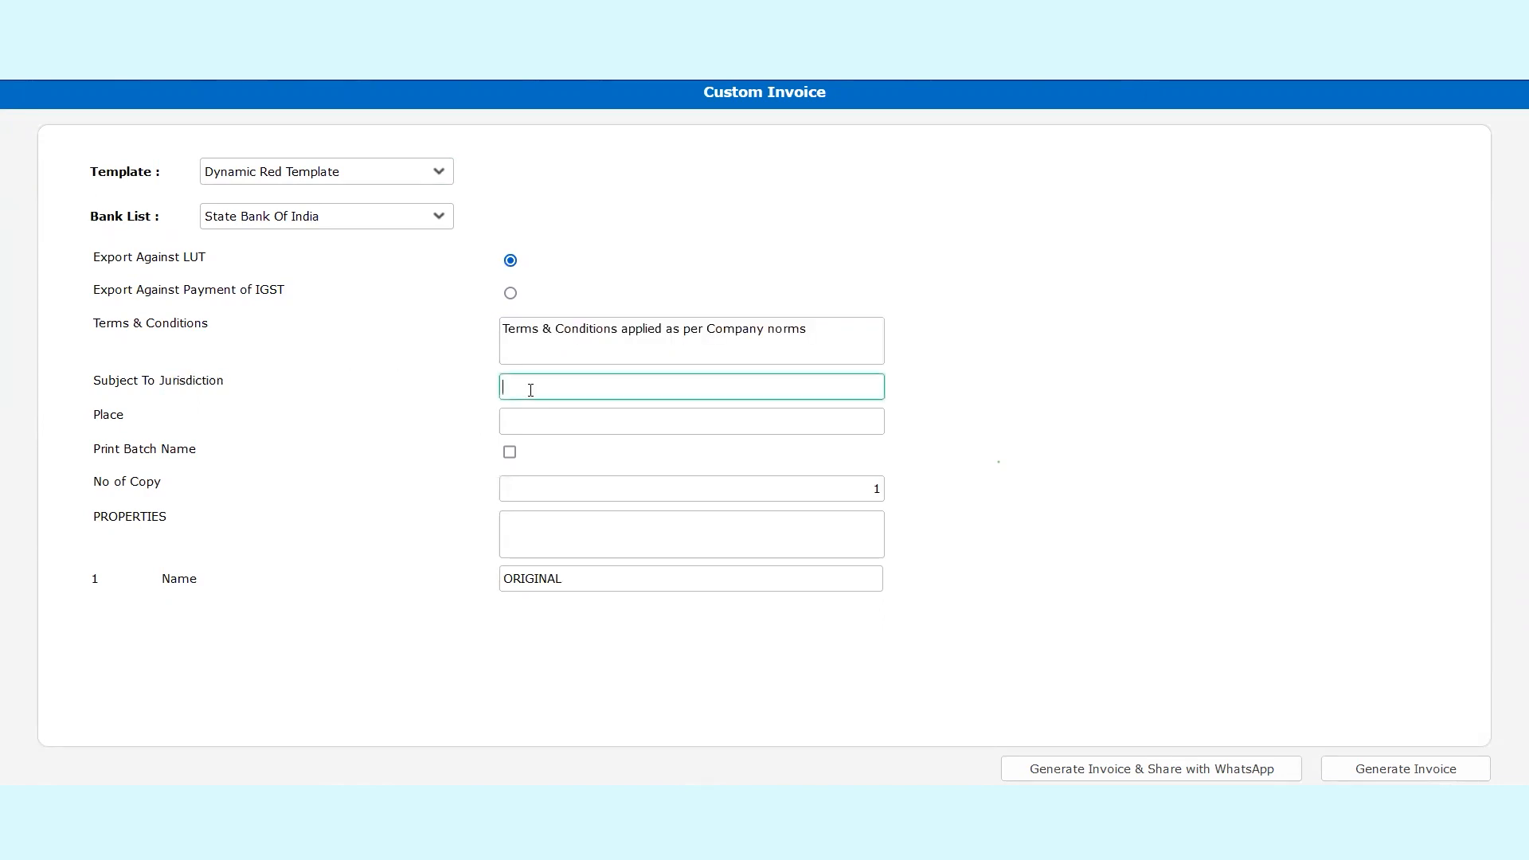
type("Kolkata")
key("Tab")
type("Kolakata")
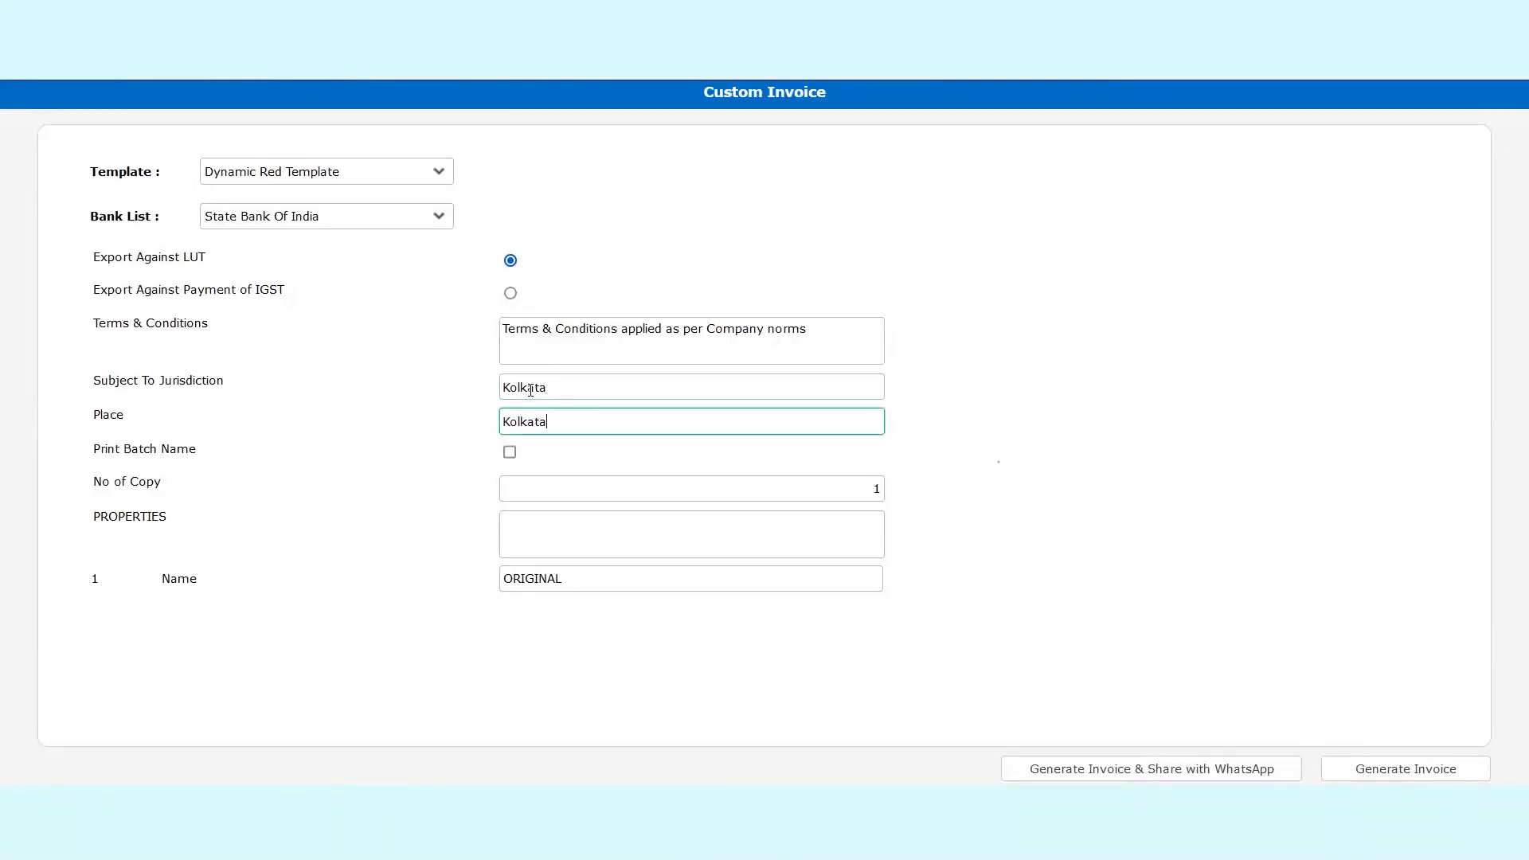
Enter COLOR as the PROPERTIES text and generate the invoice.
left_click(665, 495)
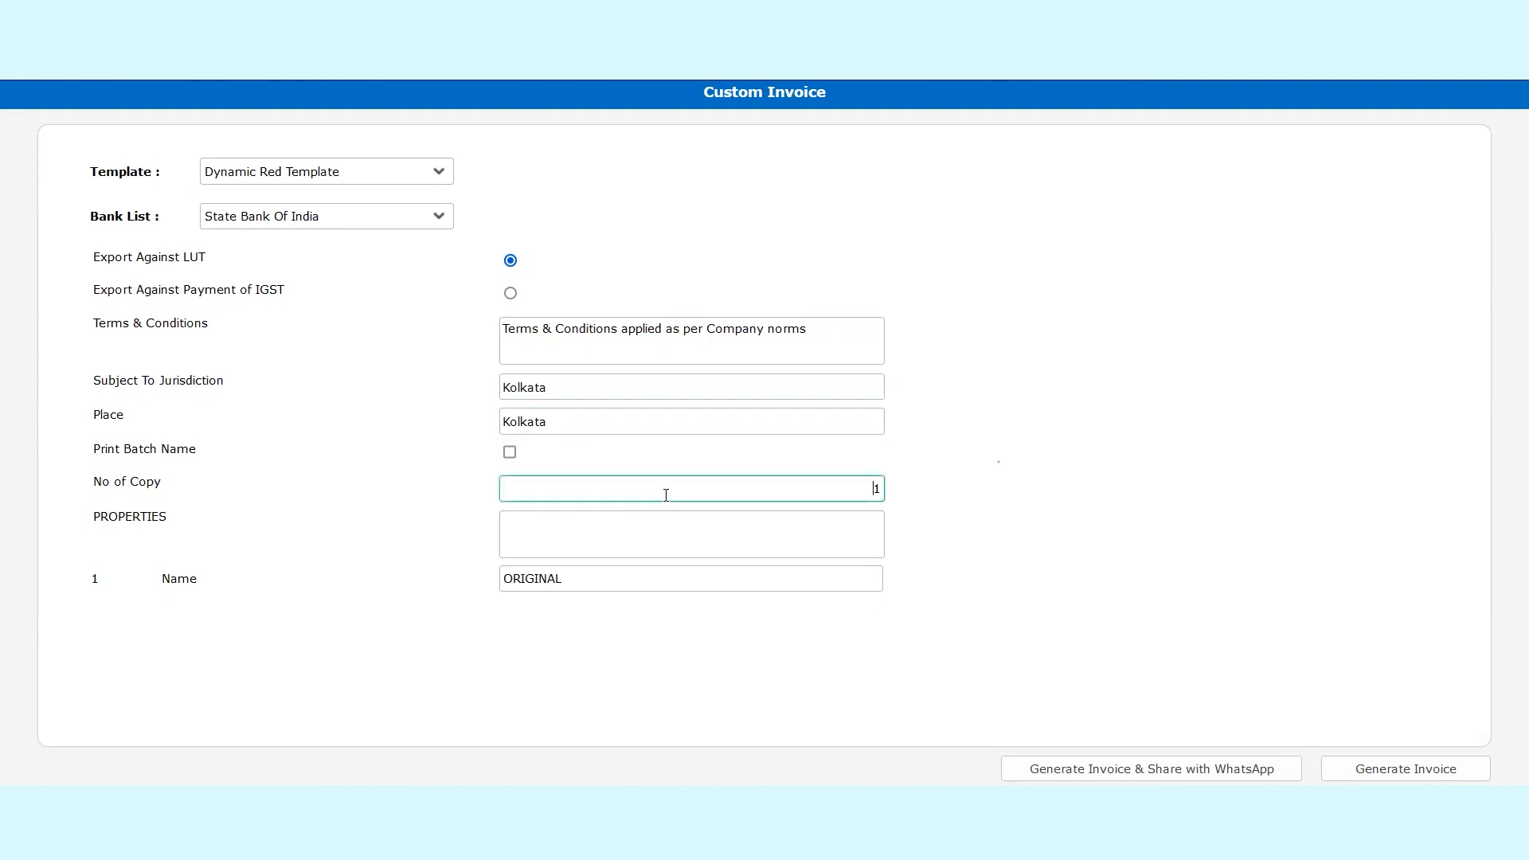
left_click(599, 538)
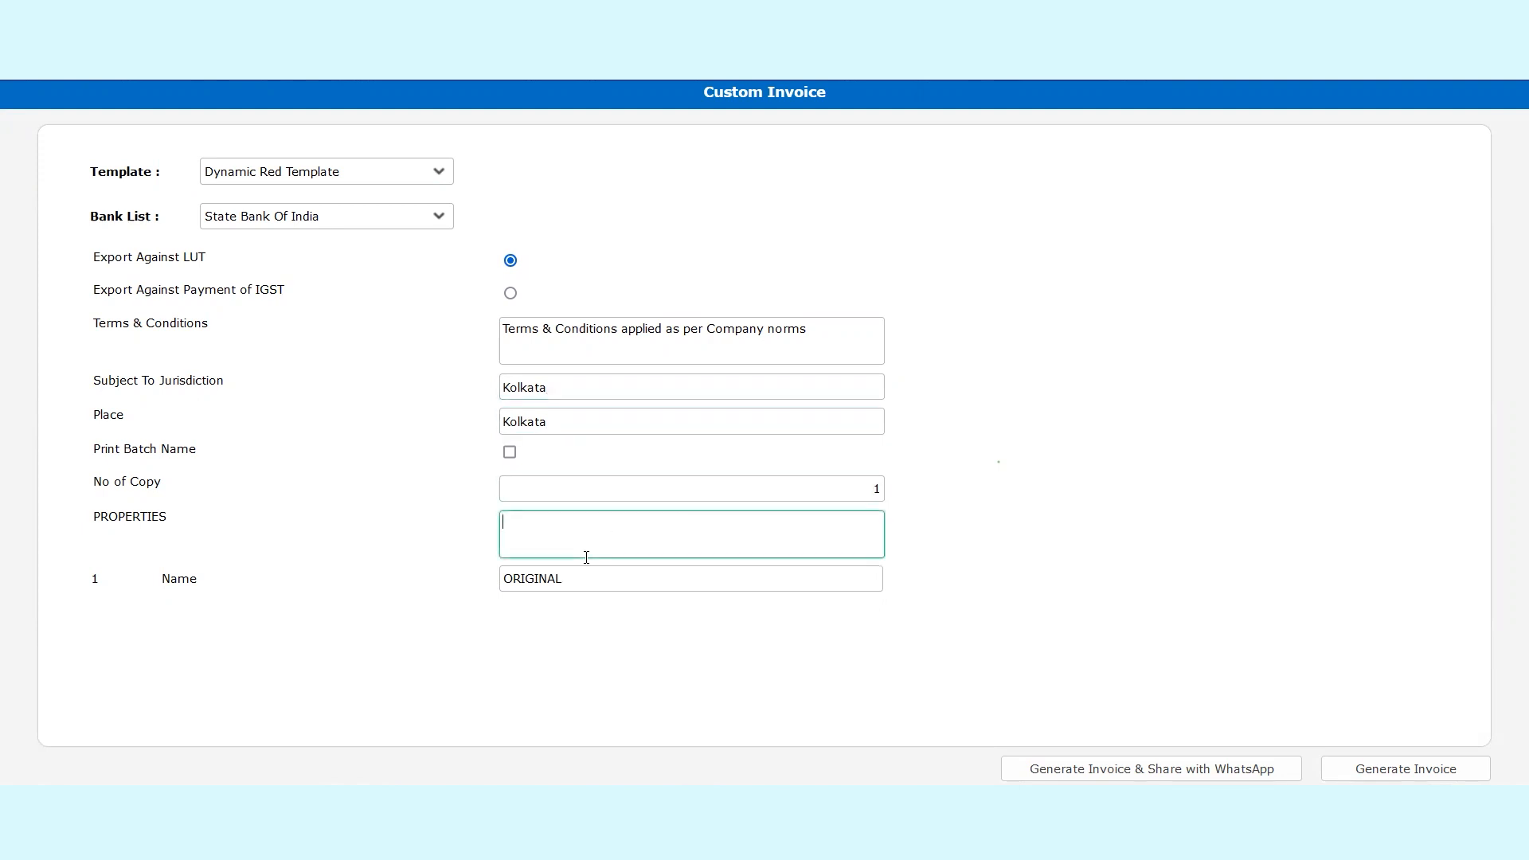
double_click(152, 516)
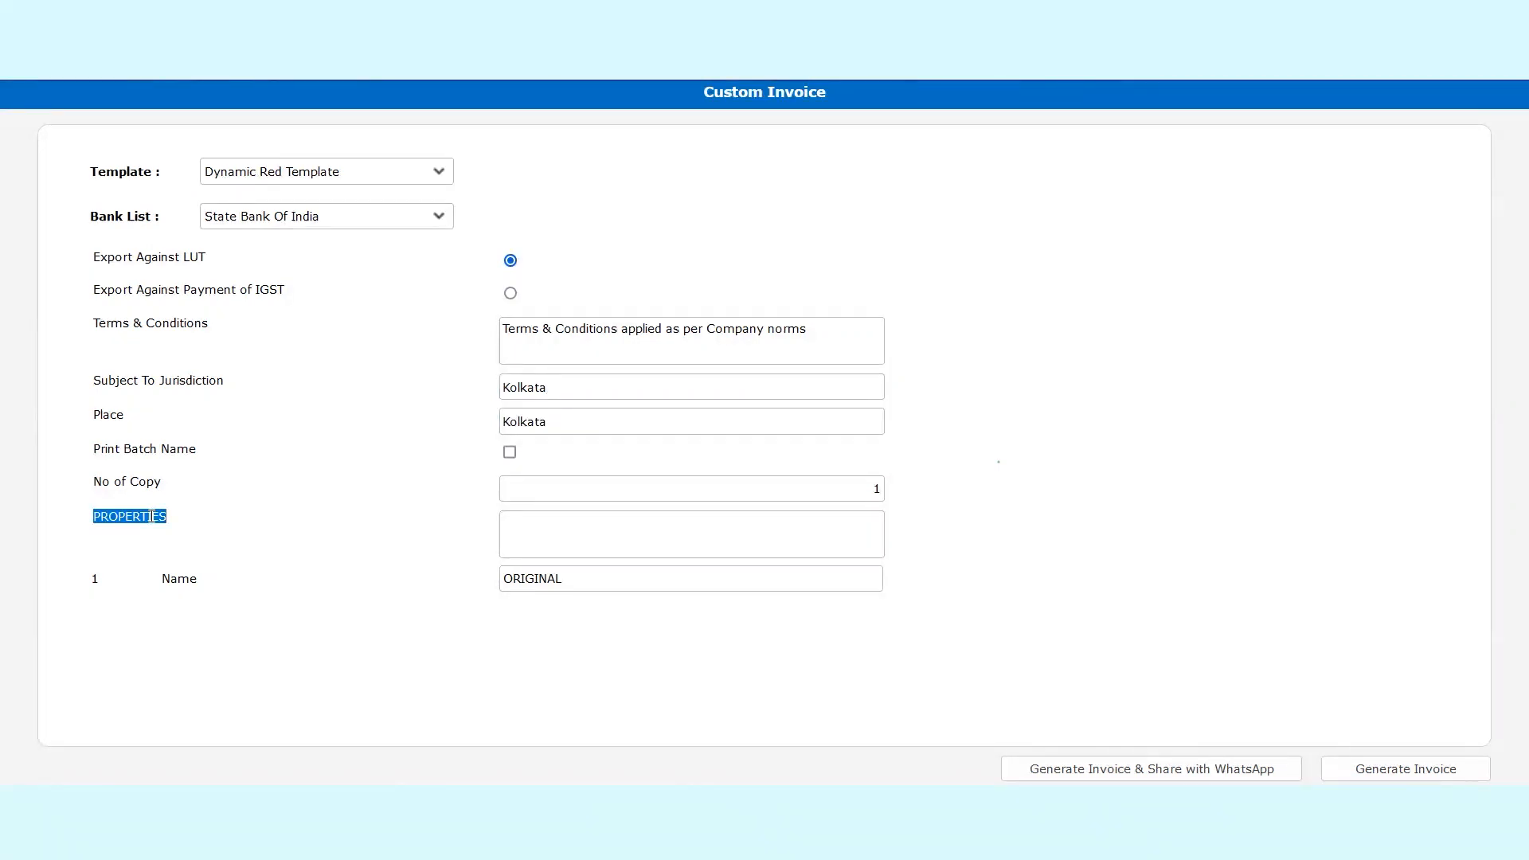
left_click(559, 518)
type("COLOR")
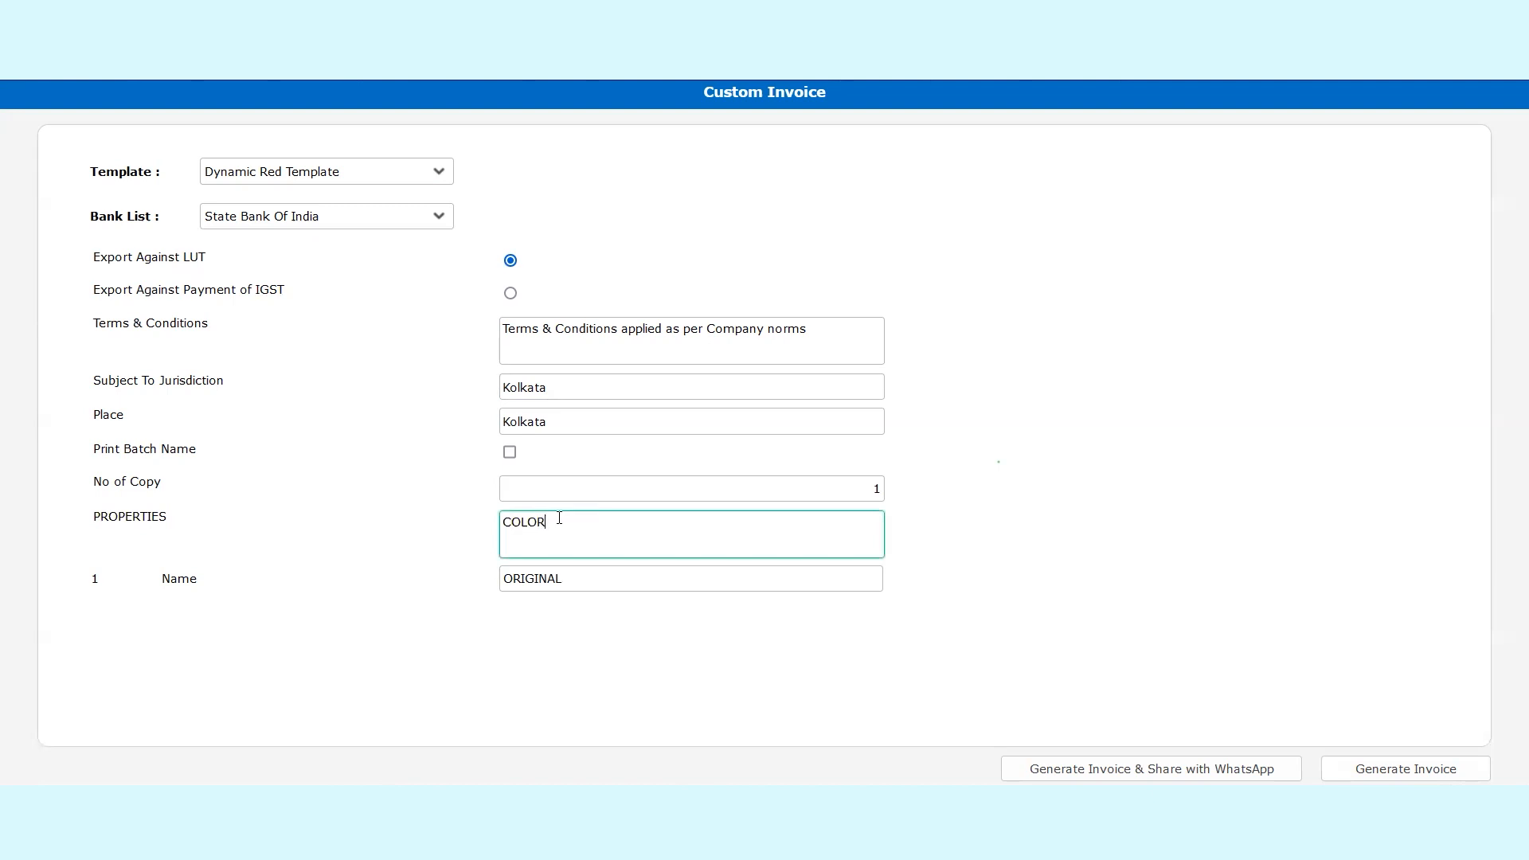
left_click(1381, 769)
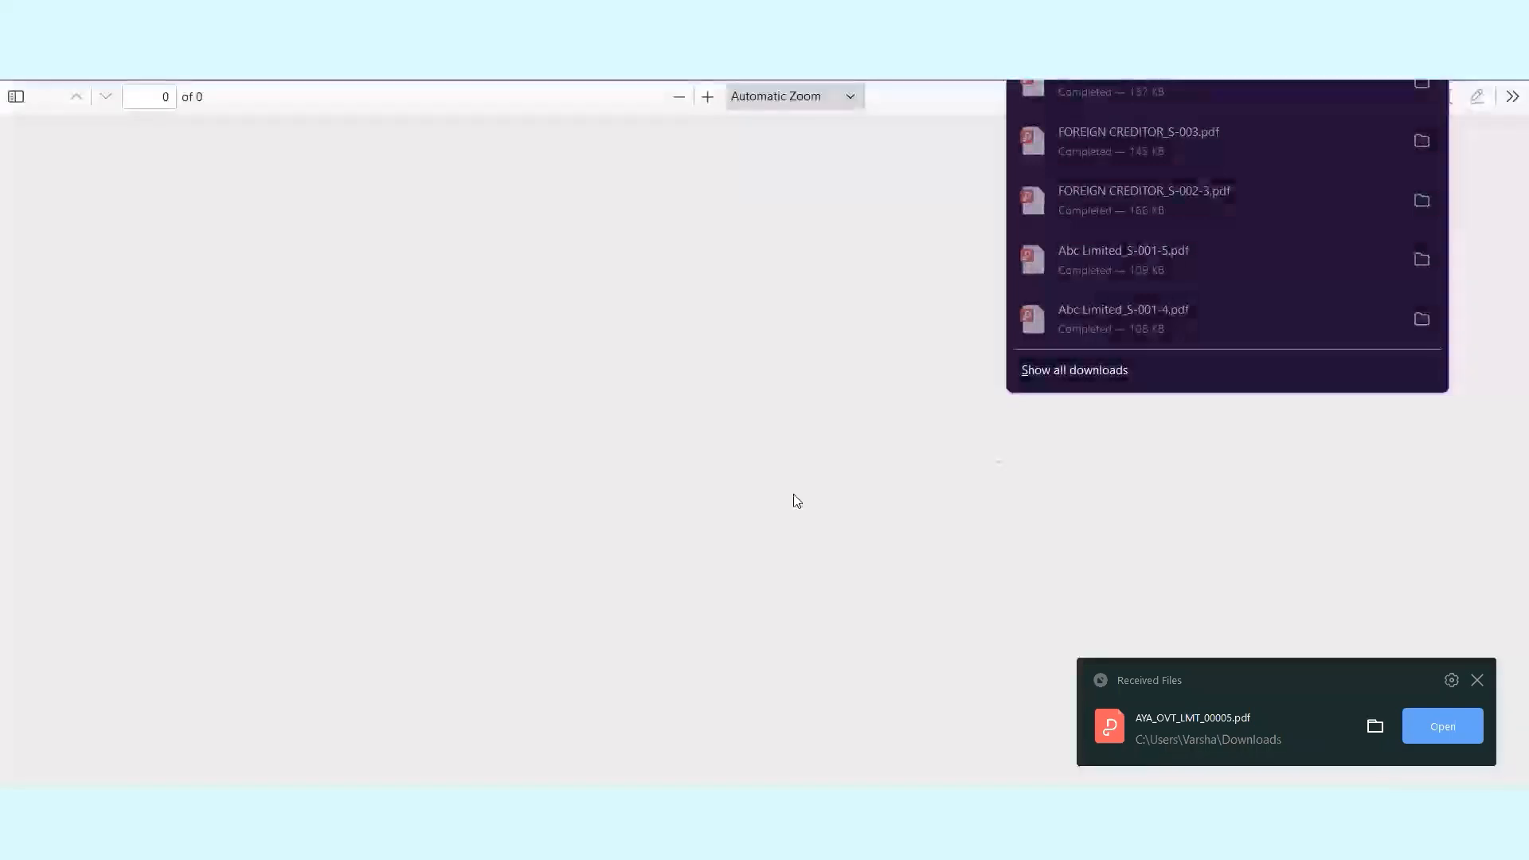
Review the generated red tax invoice from item table to terms, and return to the Print Batch Name option of the custom invoice form.
scroll(795, 541, "down", 3)
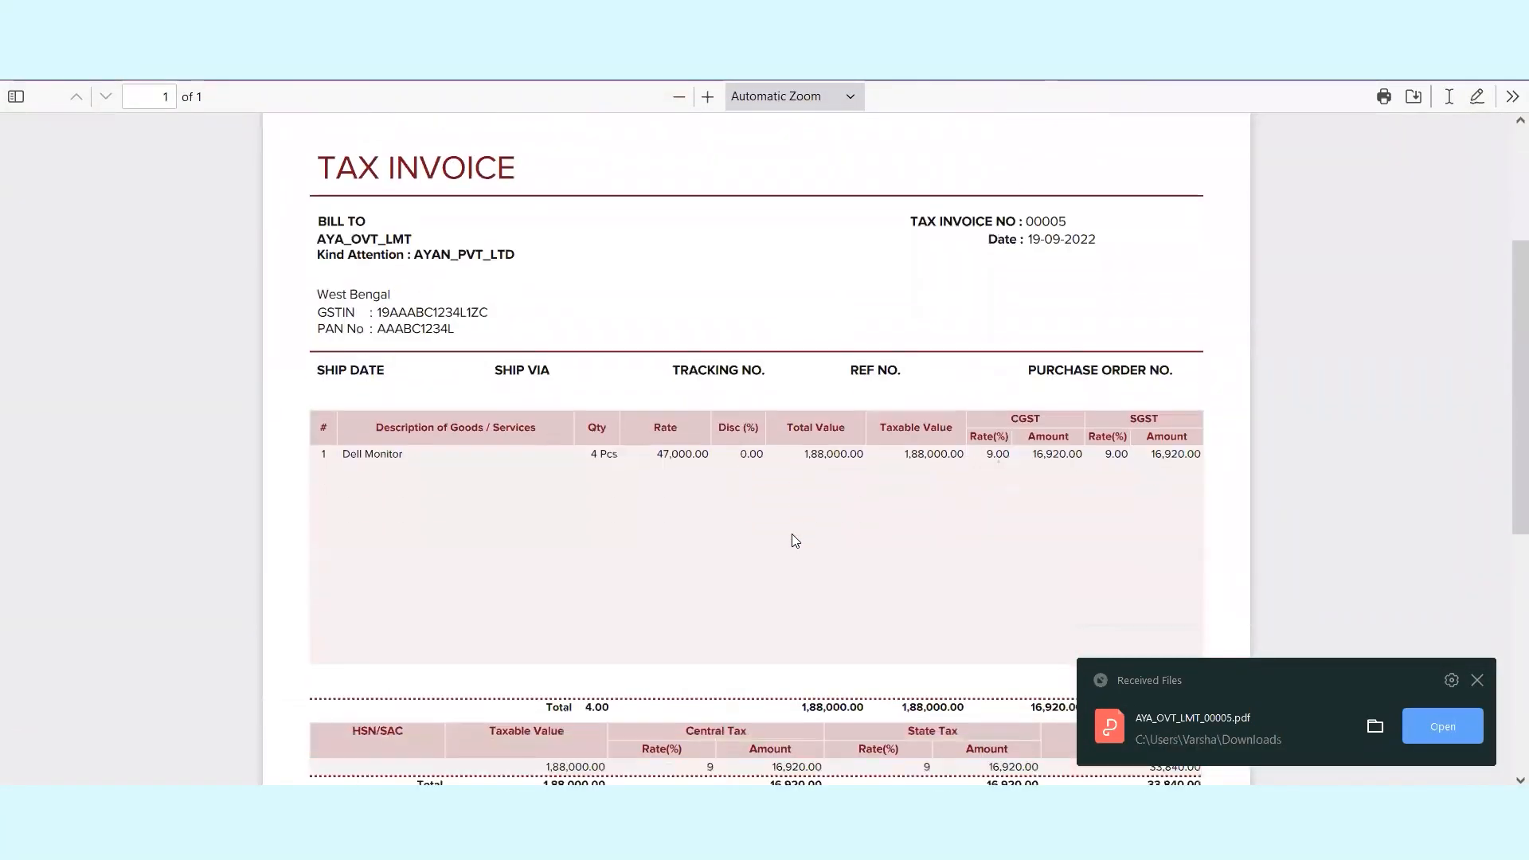
scroll(793, 535, "down", 7)
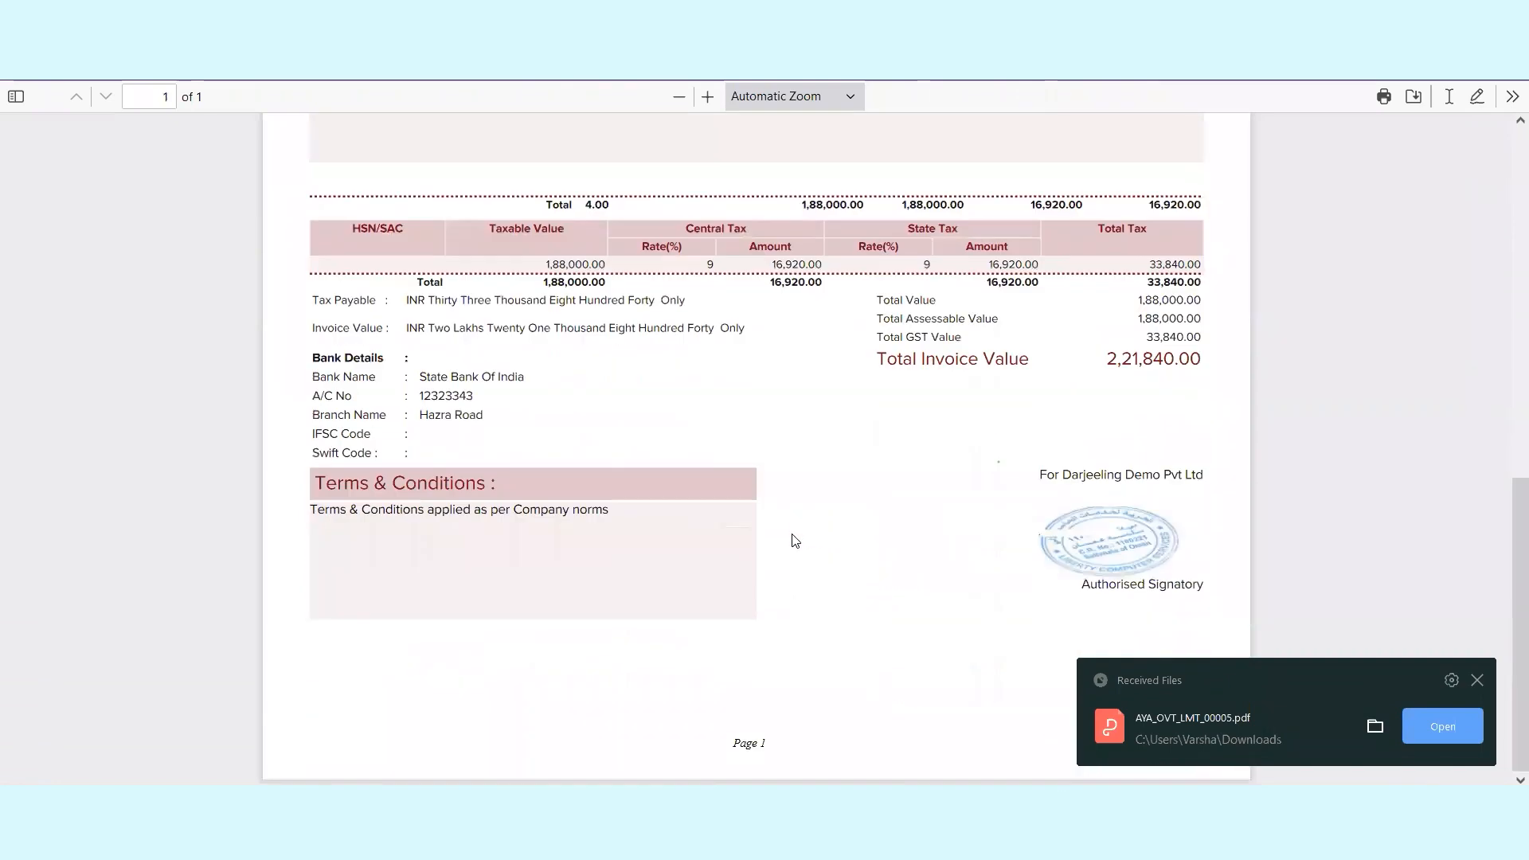
scroll(794, 541, "up", 5)
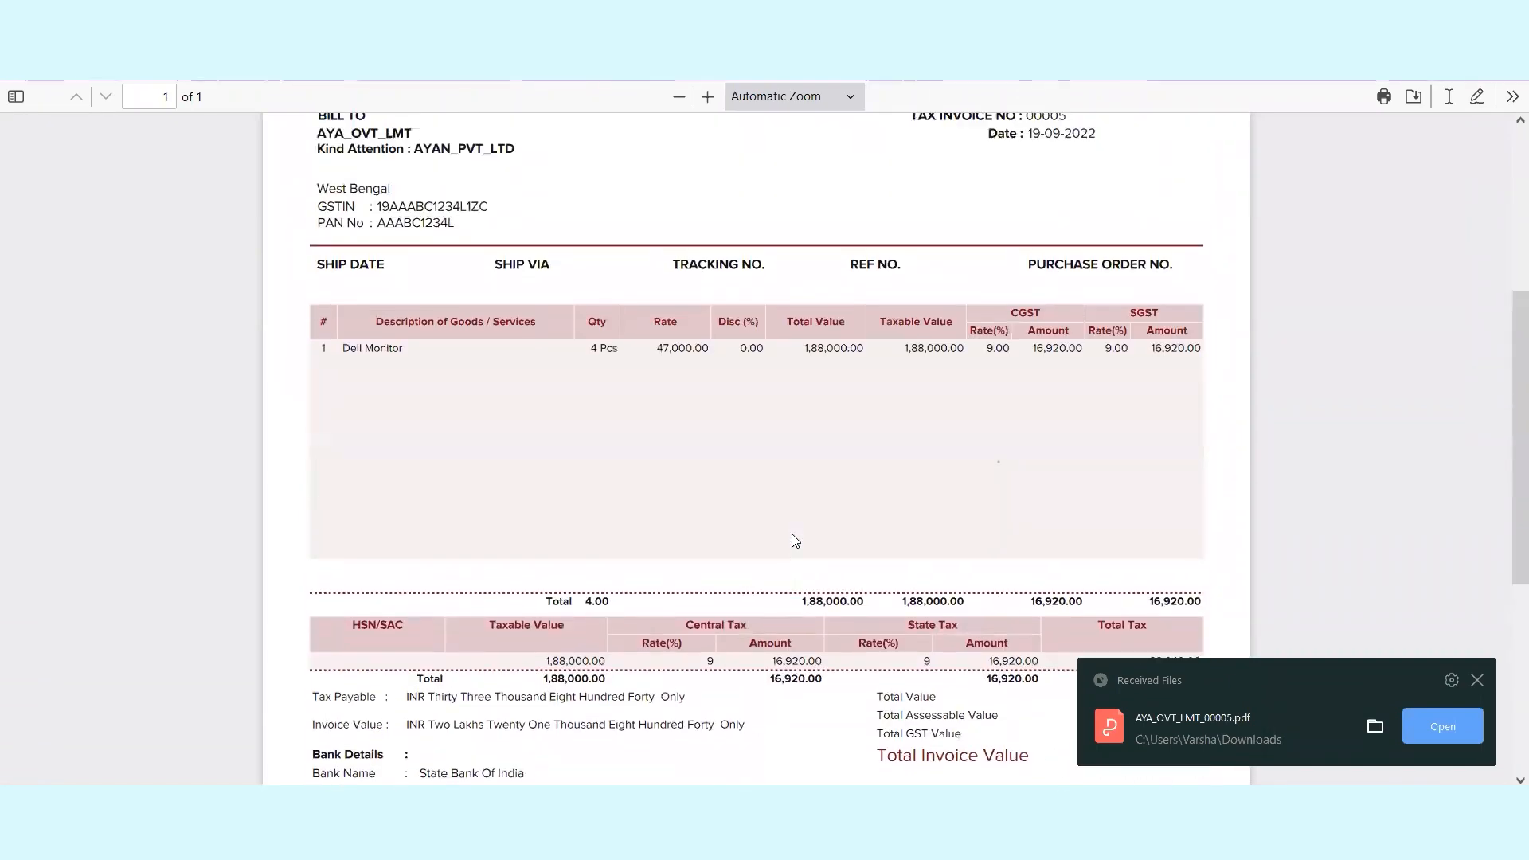
scroll(794, 540, "up", 4)
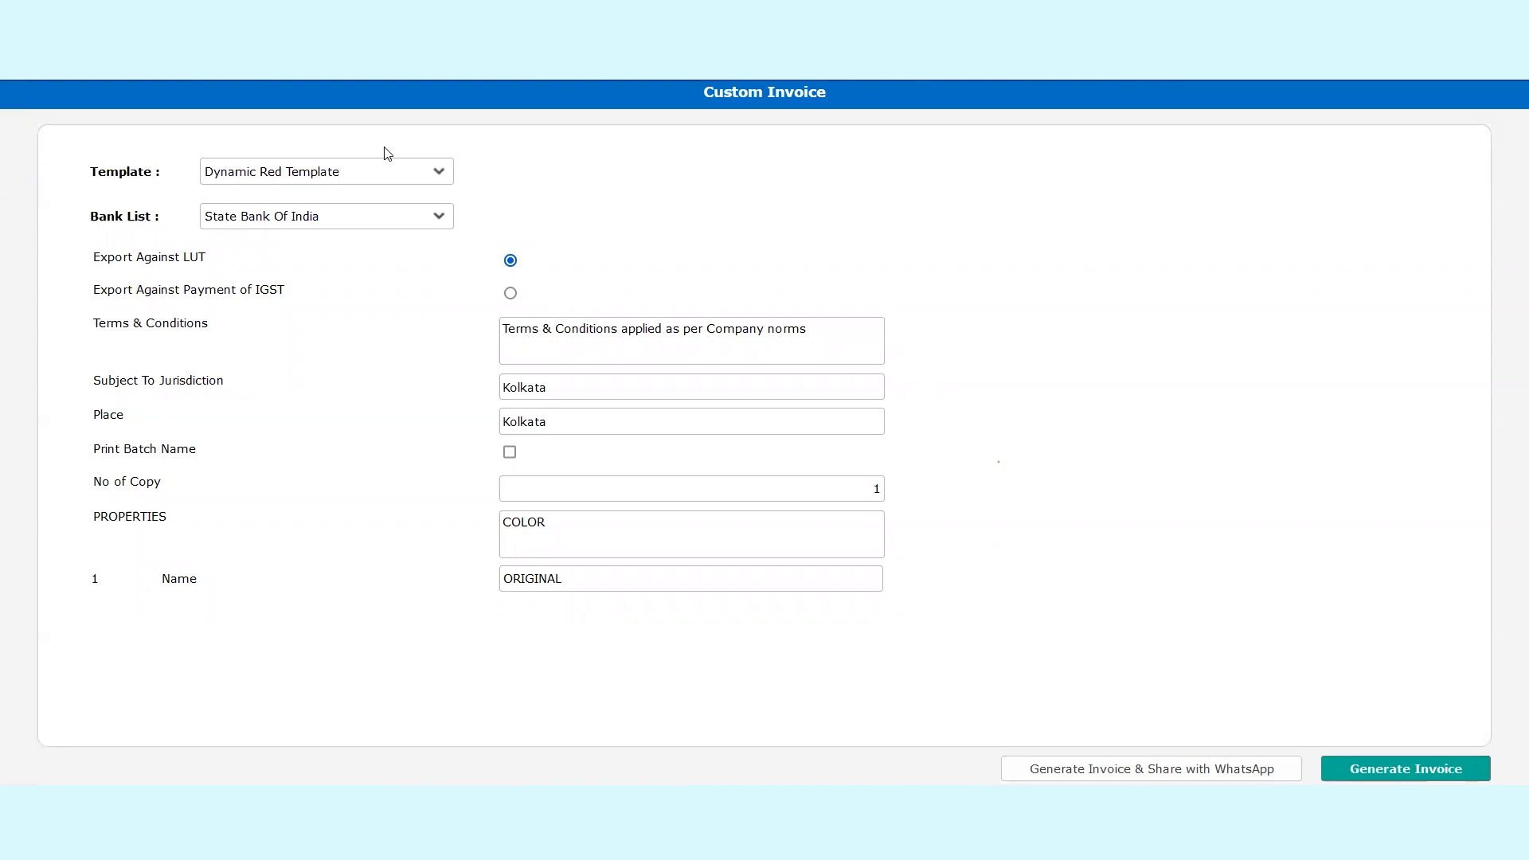
triple_click(183, 450)
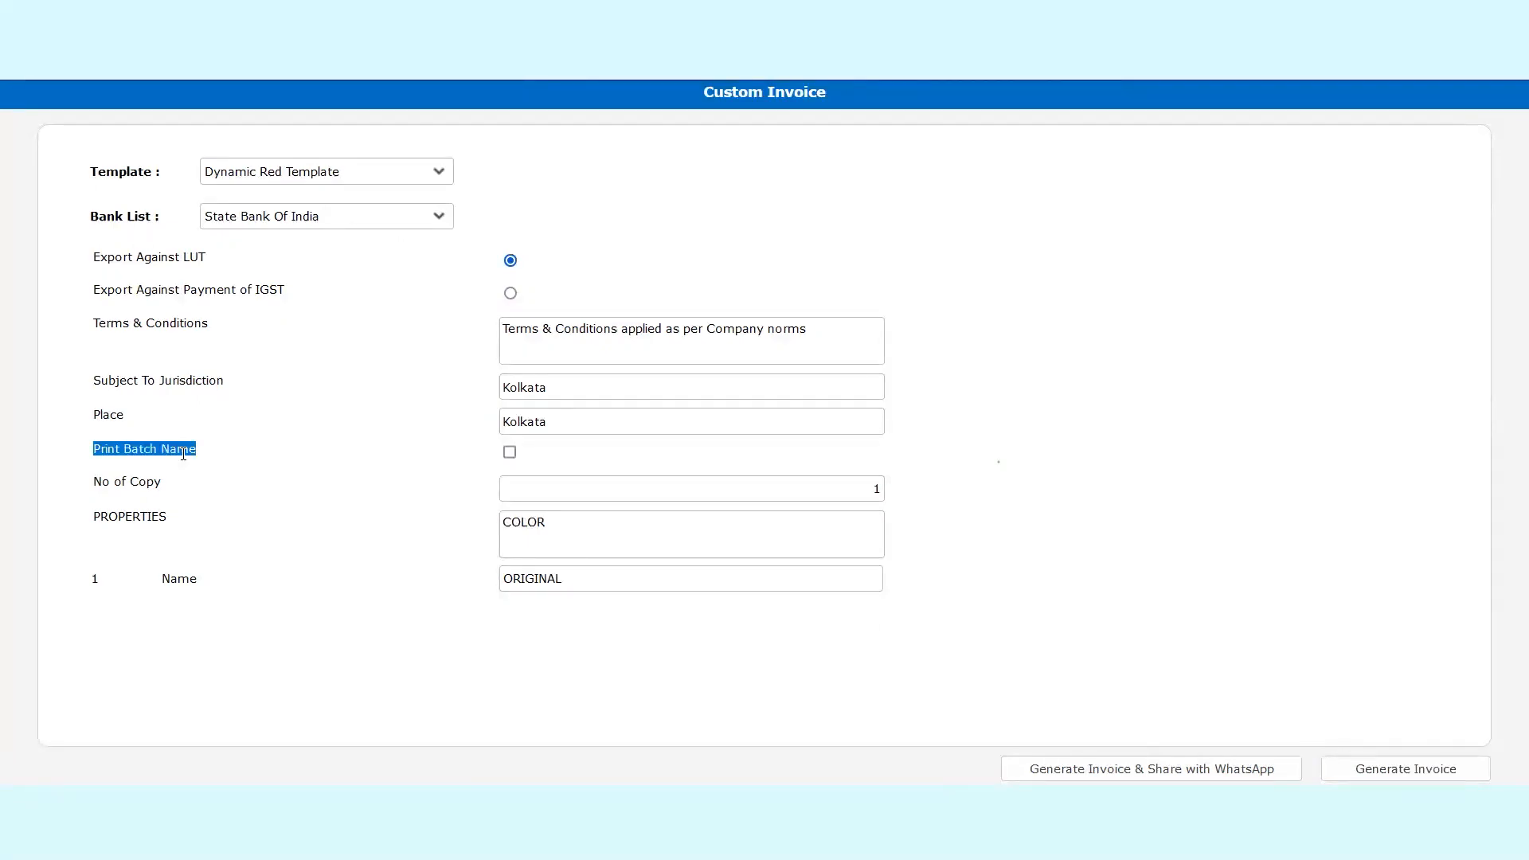
Check the Batch column among the items of the SALES voucher dated 19-09-2022 and enable Print Batch Name in its custom invoice form.
key("ctrl+w")
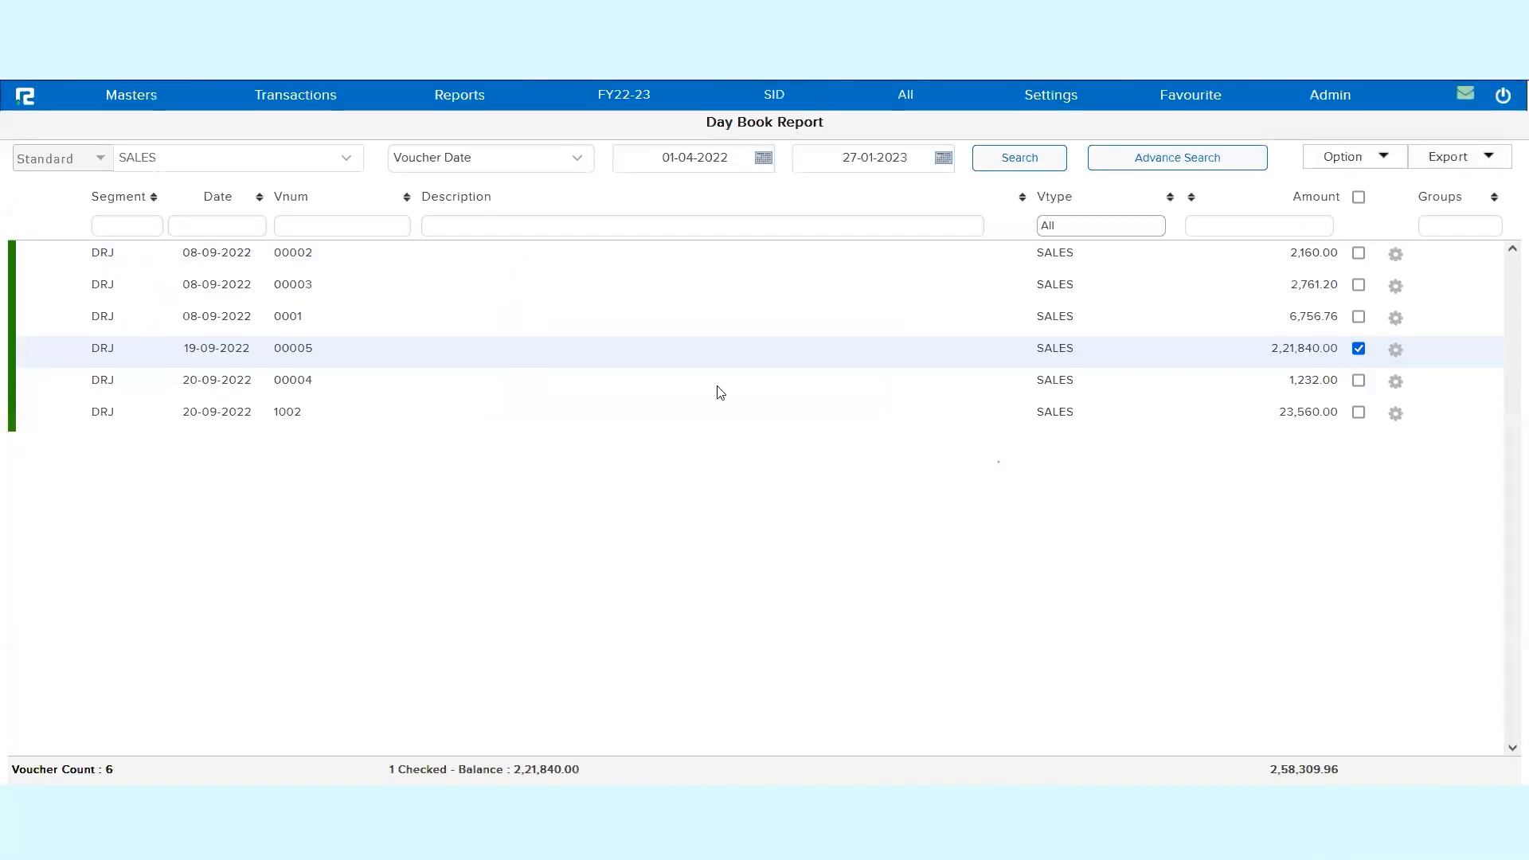
double_click(888, 363)
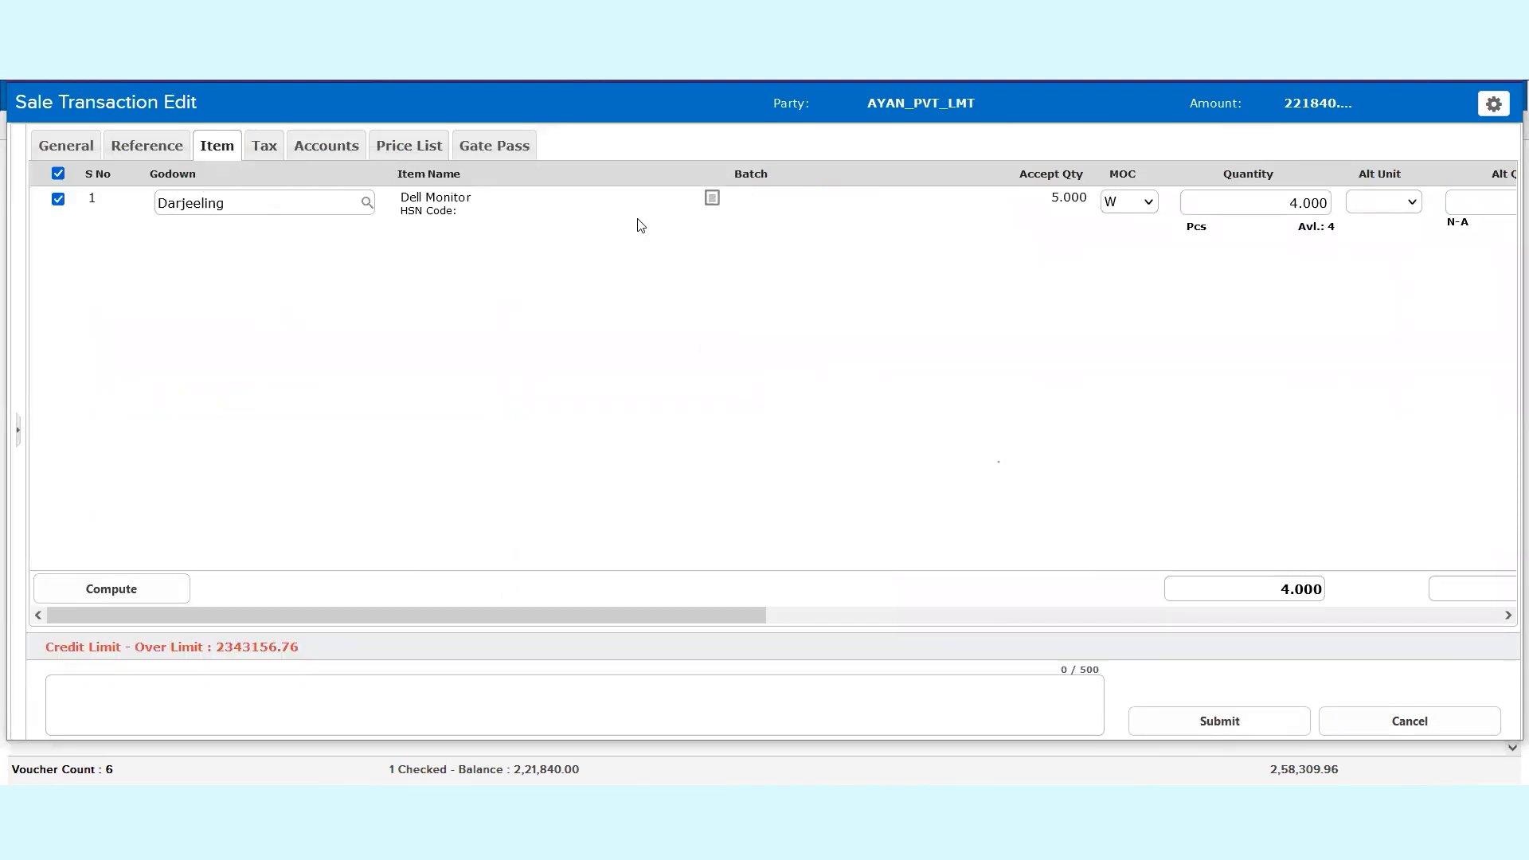
double_click(768, 176)
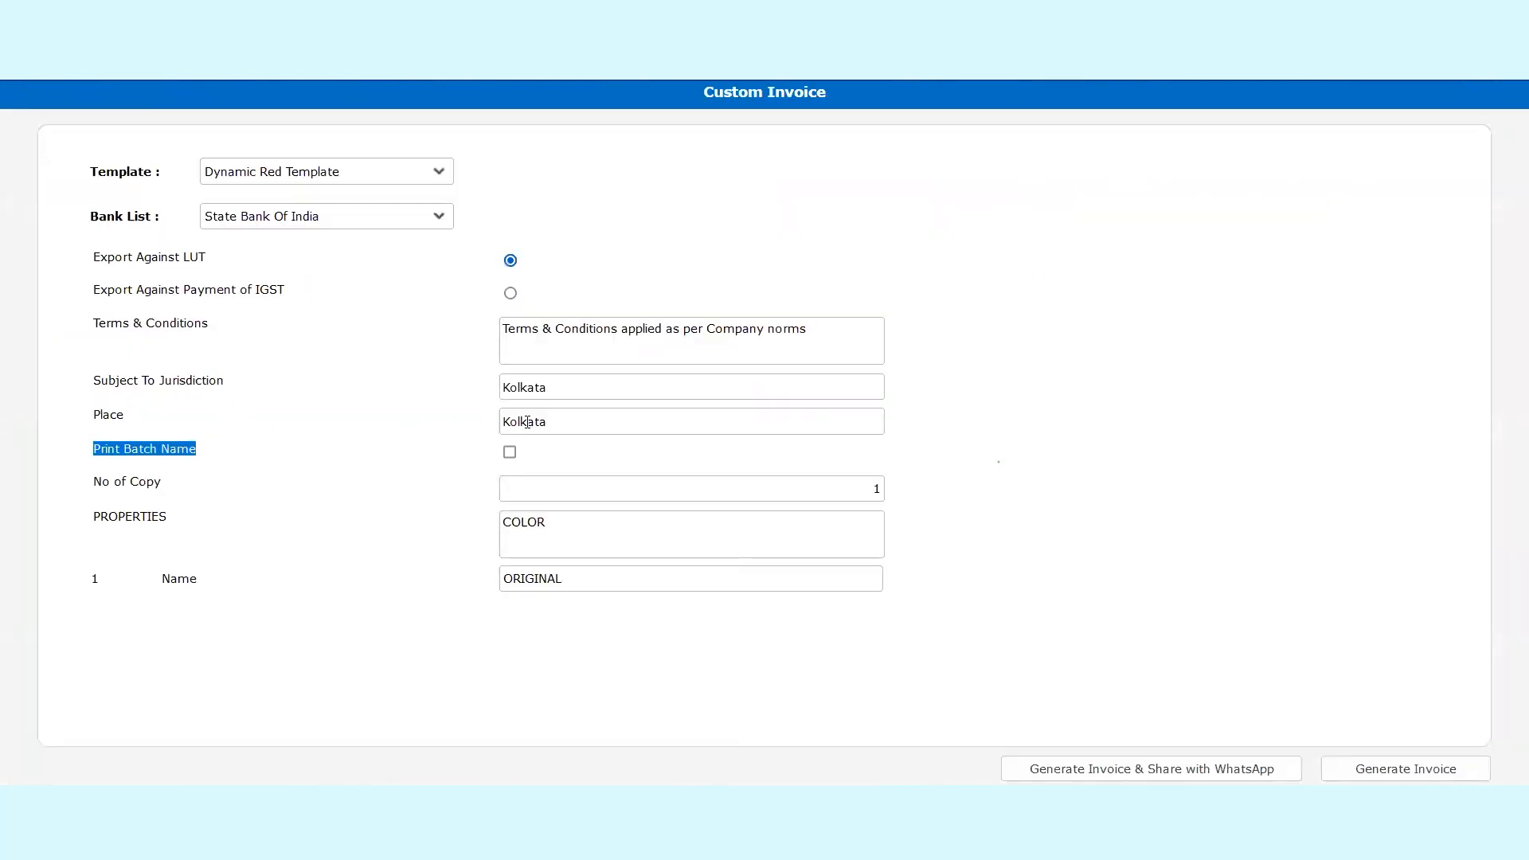
left_click(510, 452)
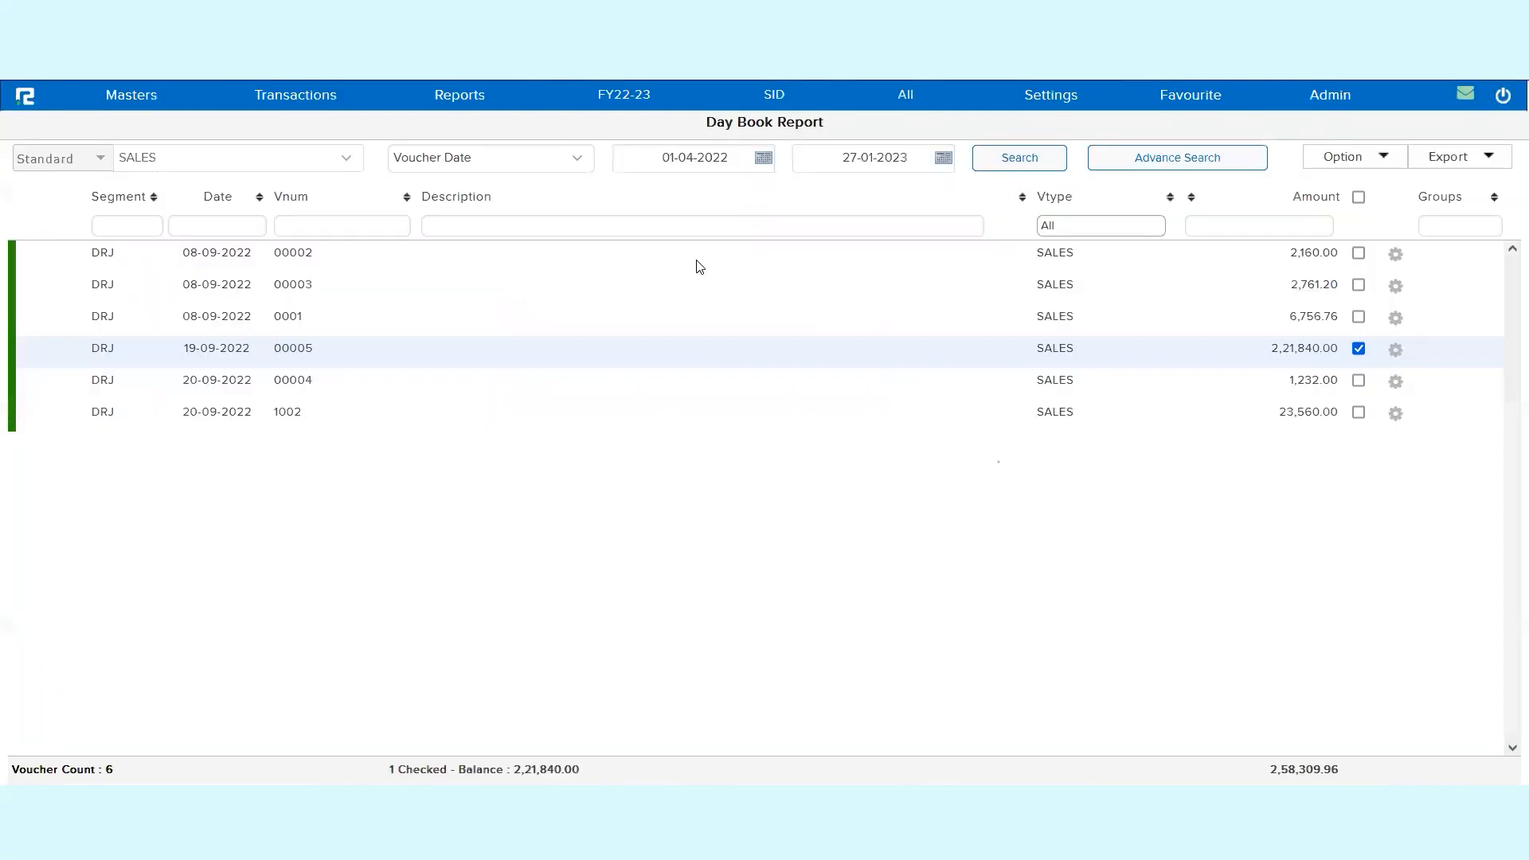
Open the invoice customization settings and load Invoice Template 2 from the Invoice templates.
left_click(1035, 97)
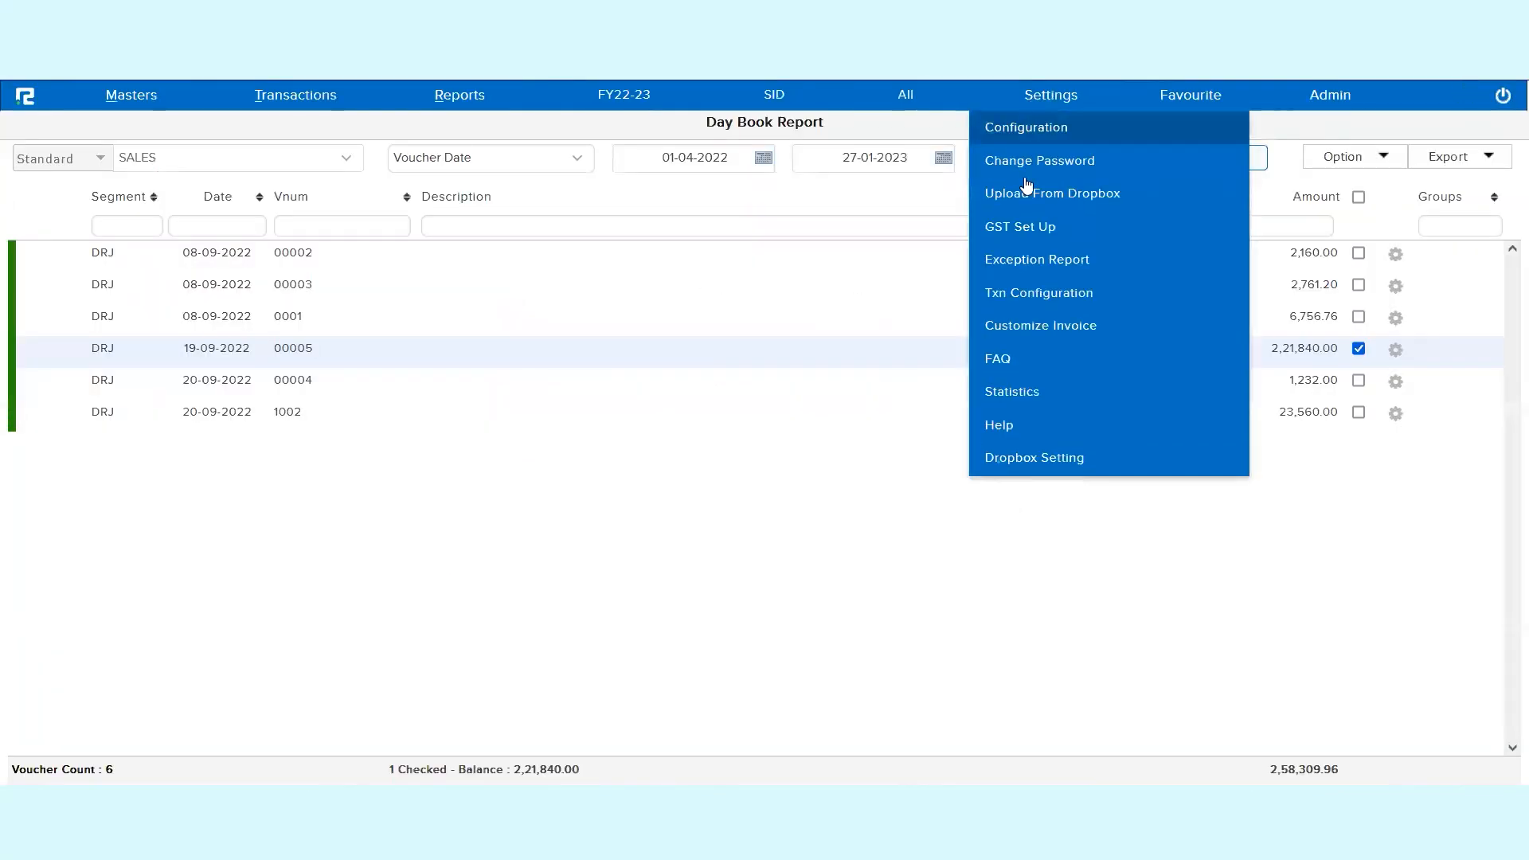
left_click(1039, 332)
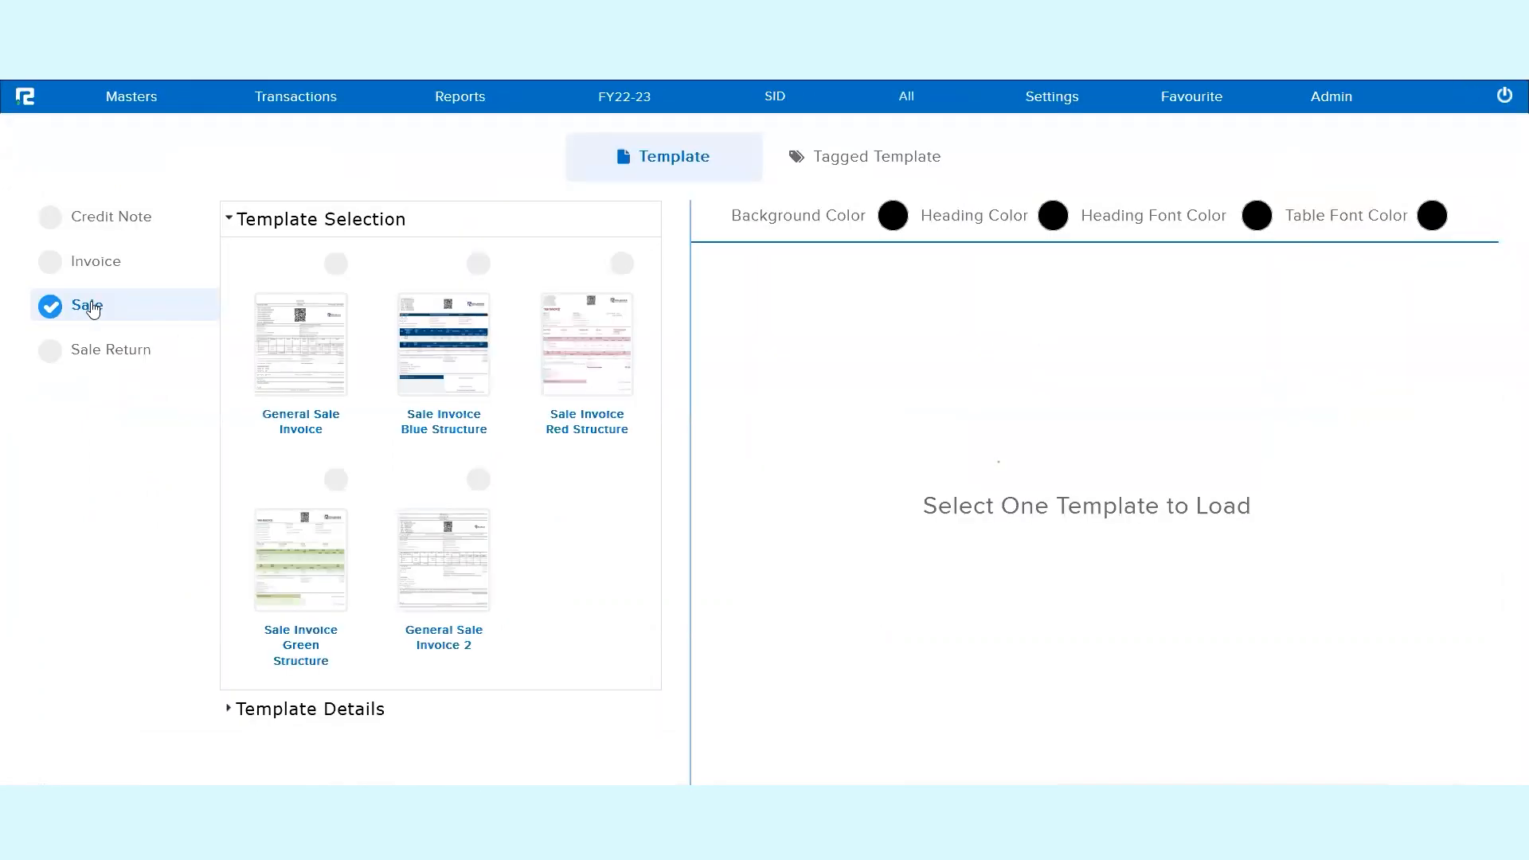
left_click(100, 267)
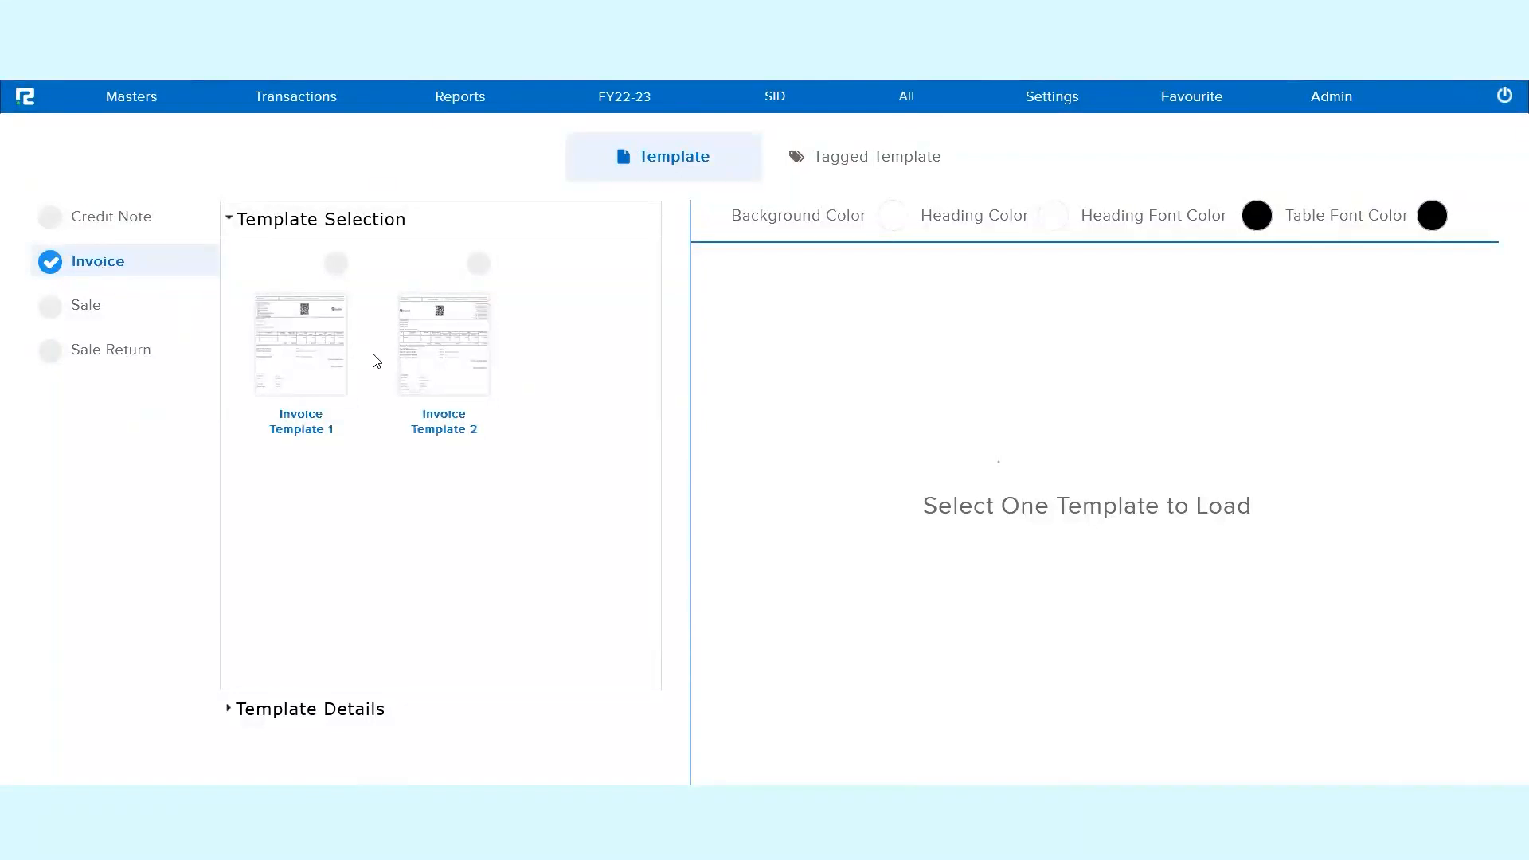
left_click(439, 356)
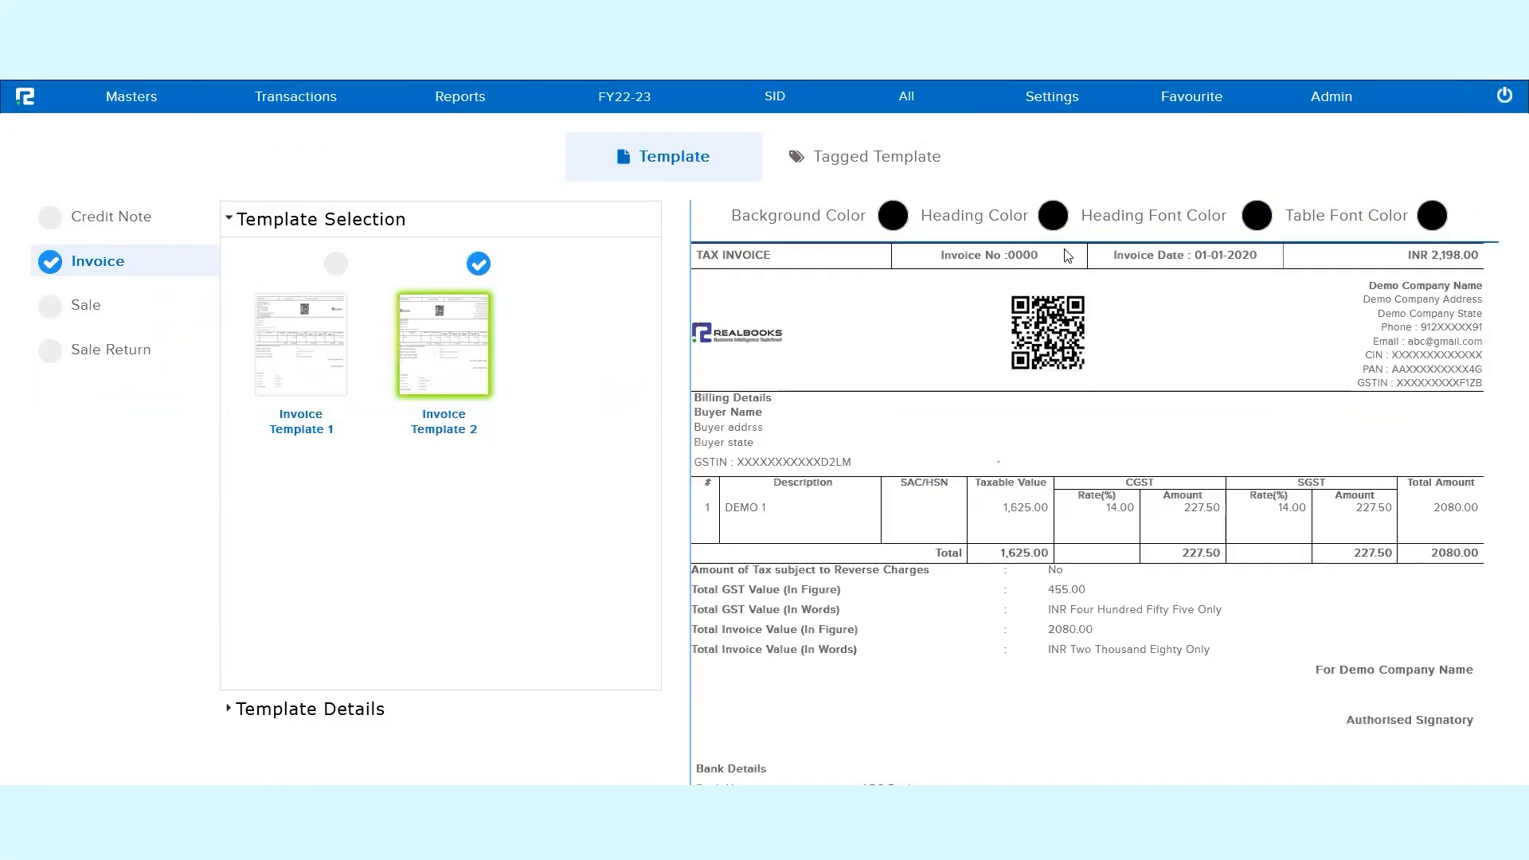
Set the heading color of Invoice Template 2 to green with RGB 107, 199, 117.
left_click(1057, 217)
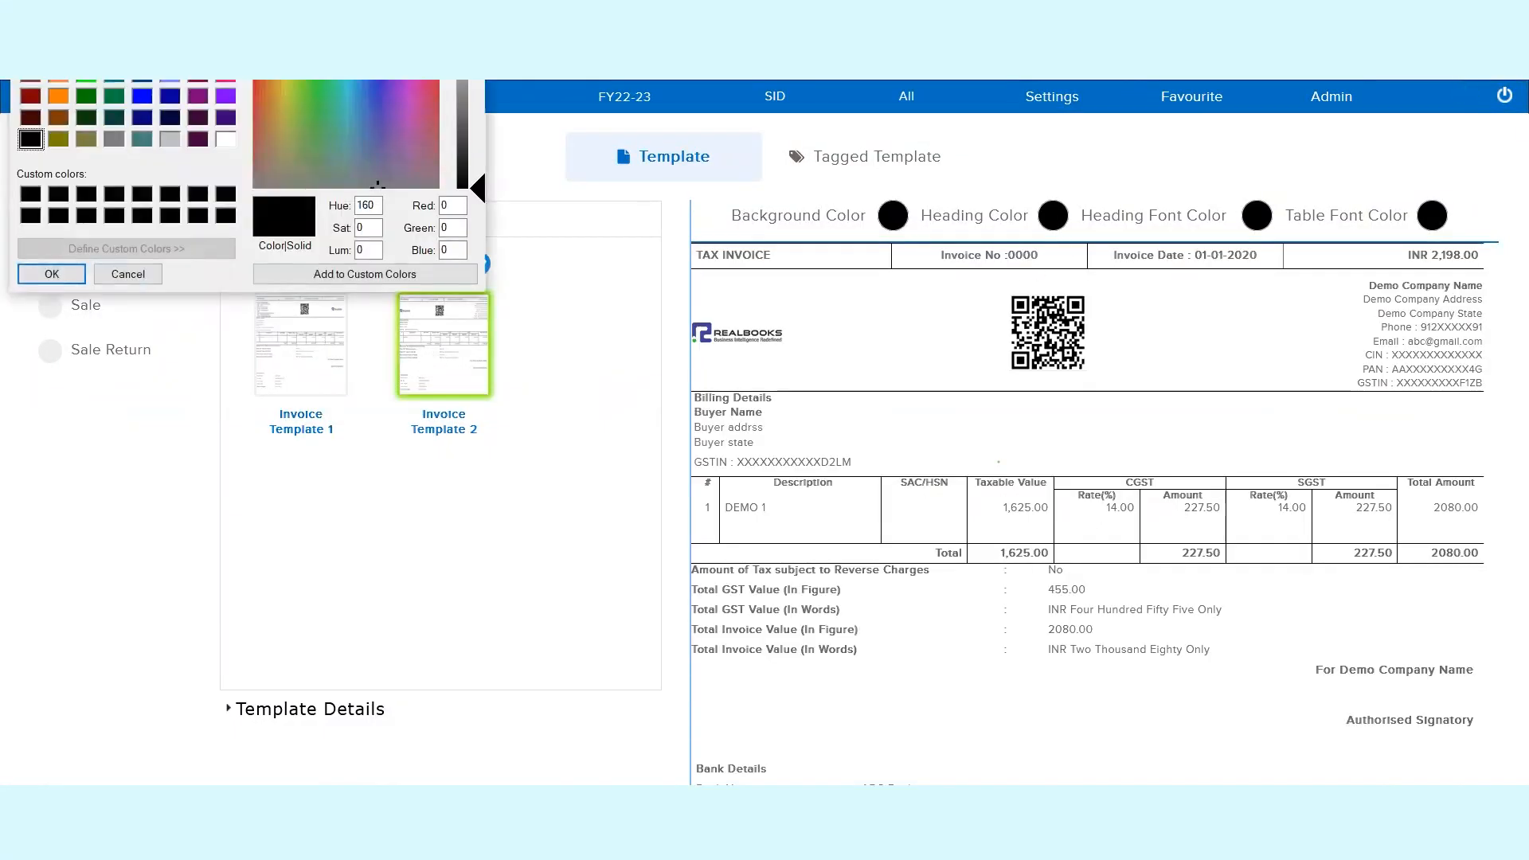
left_click(44, 274)
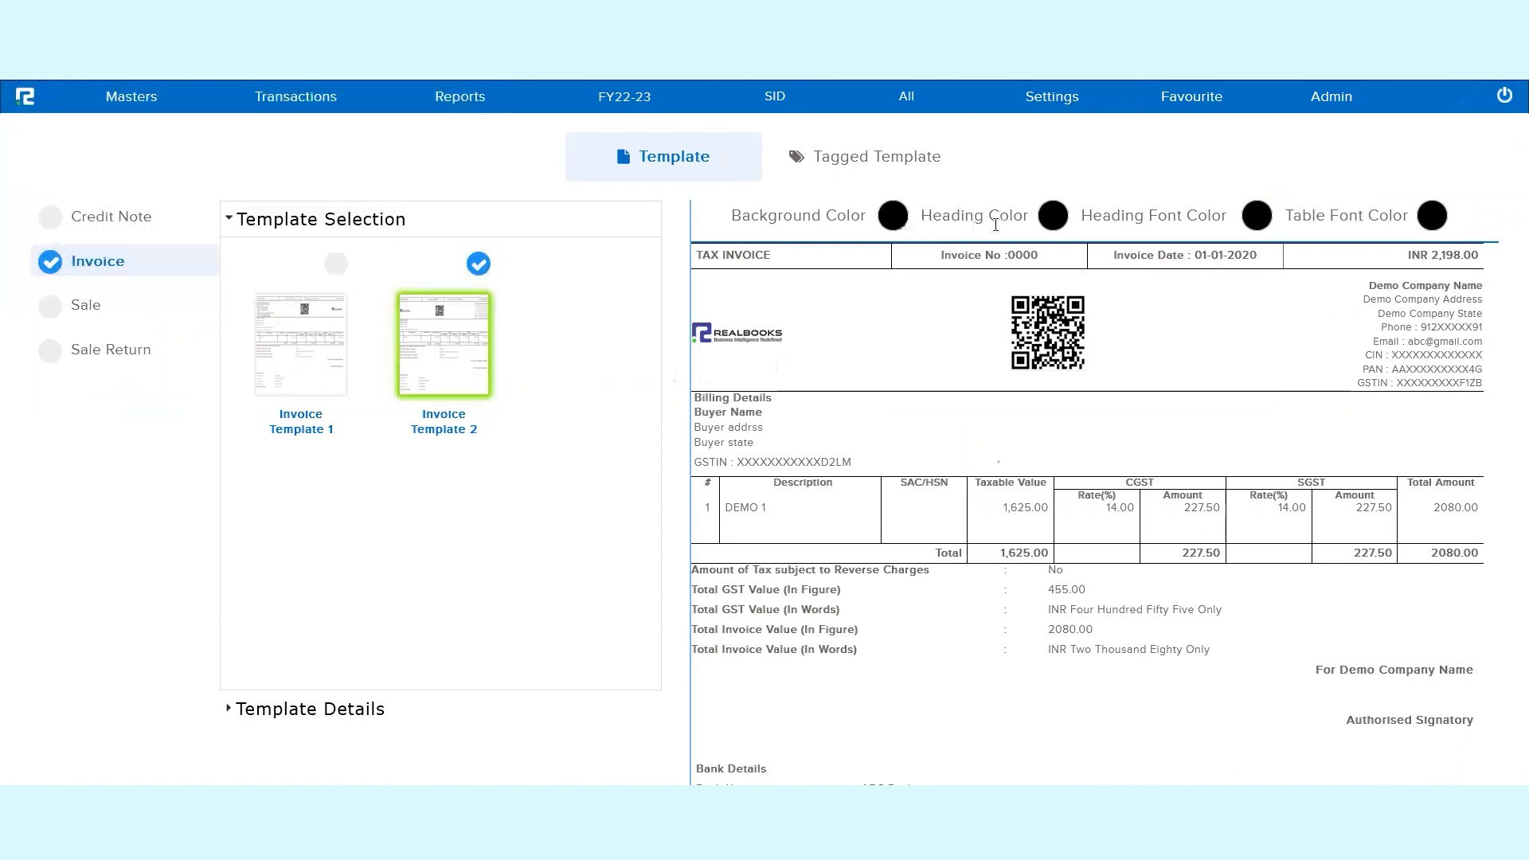
left_click(1055, 221)
left_click(307, 89)
left_click(312, 62)
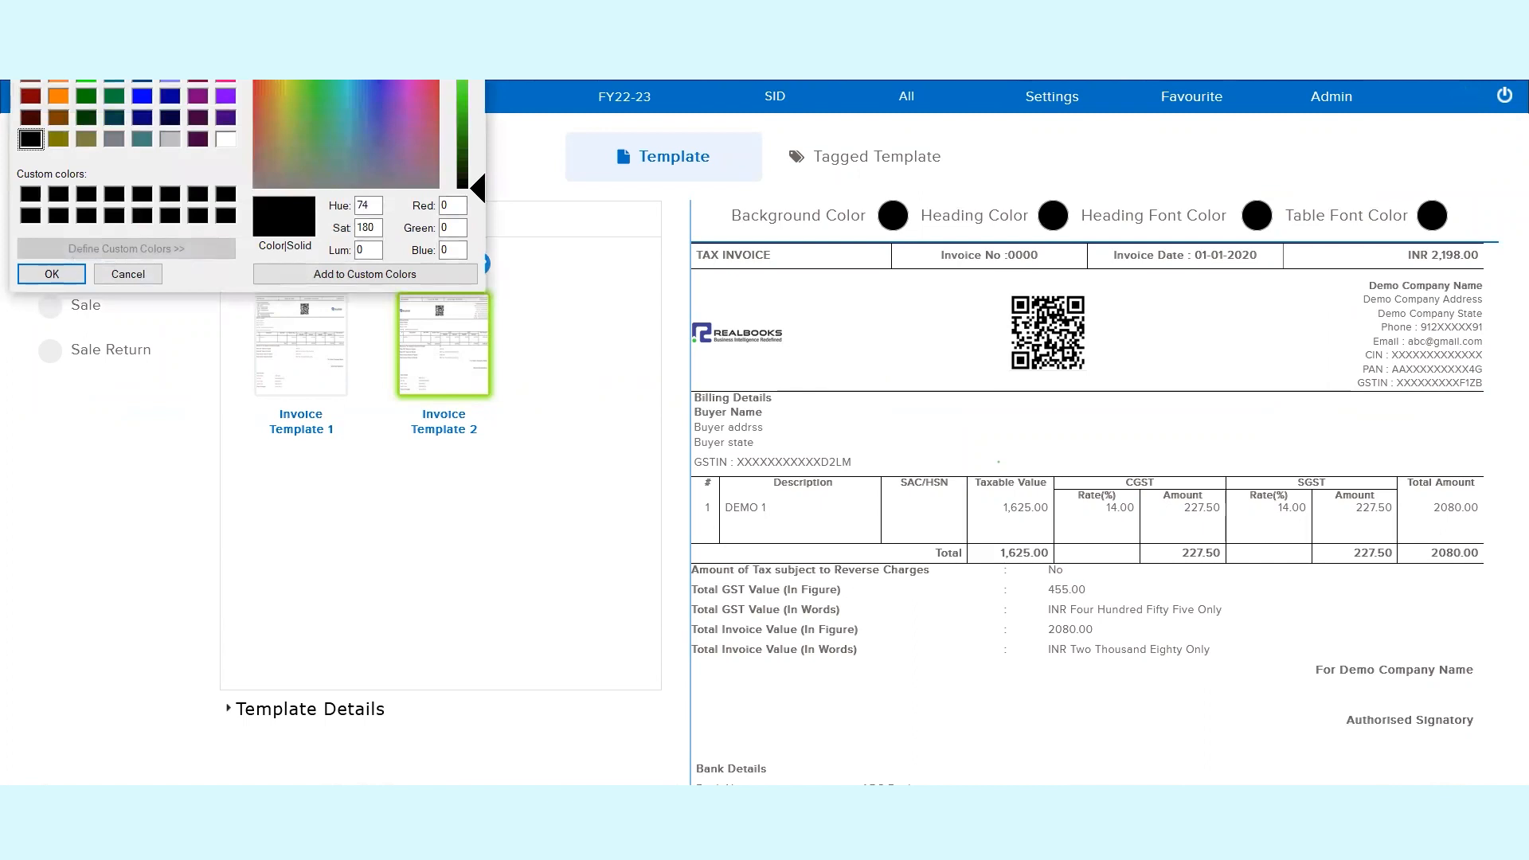
left_click(319, 105)
left_click_drag(475, 205, 472, 84)
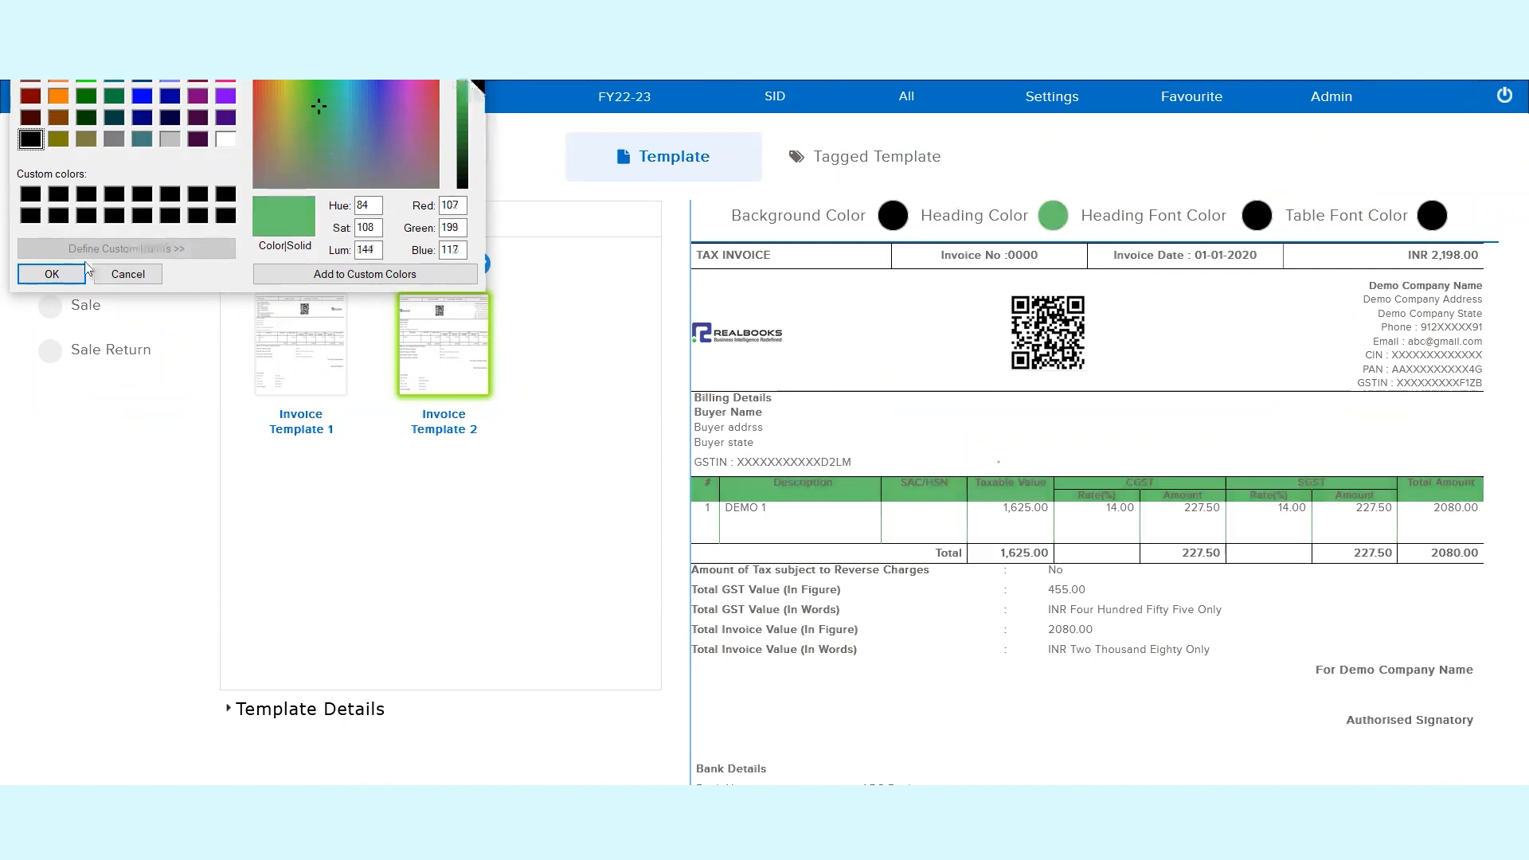
left_click(53, 270)
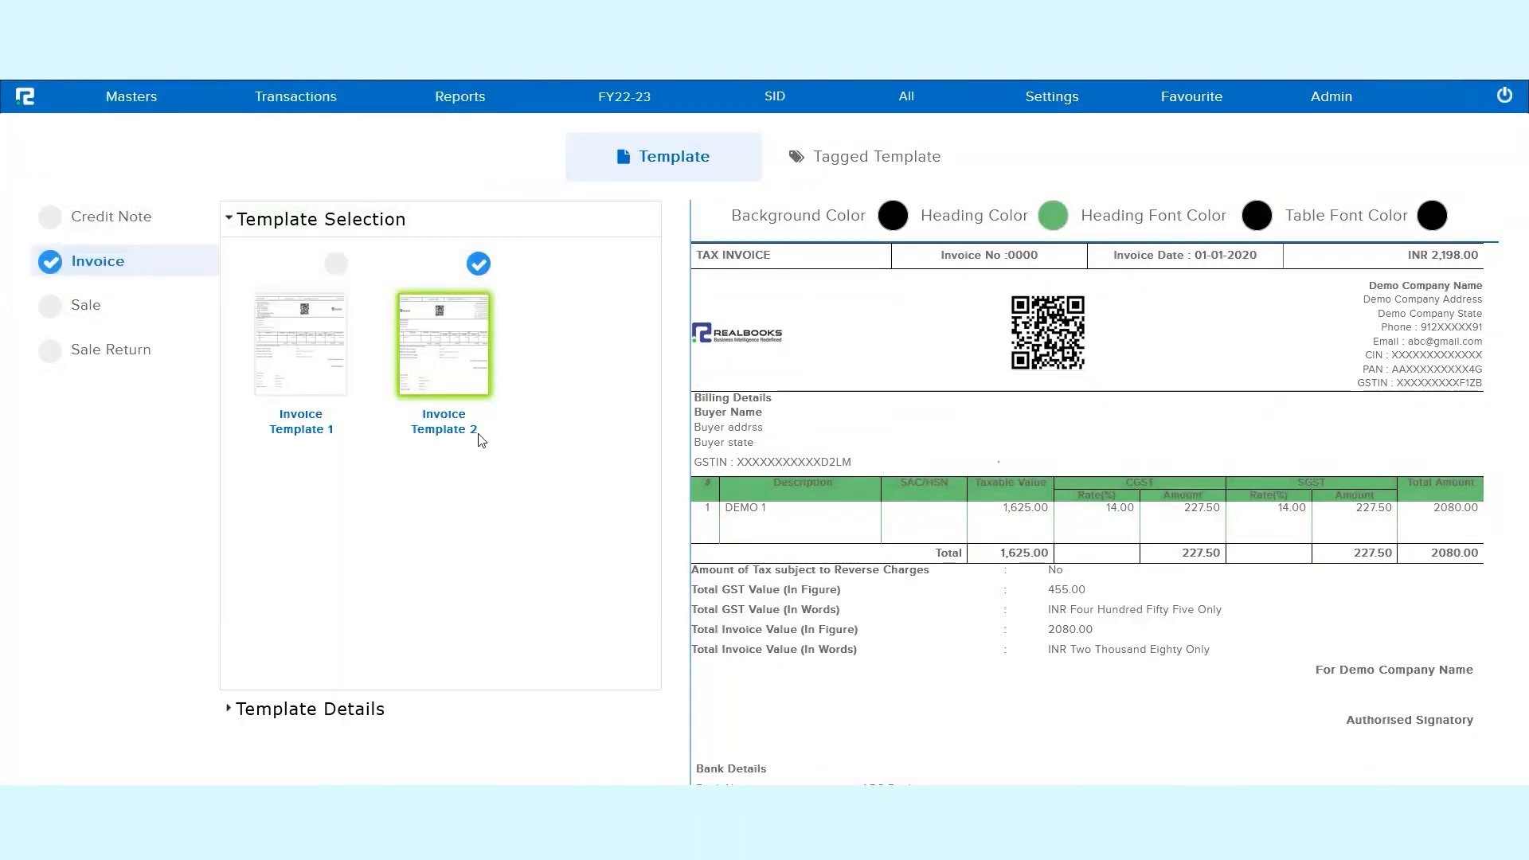
Examine the preview of Invoice Template 2 with its colored table heading, and load Invoice Template 1 for comparison.
scroll(1118, 491, "down", 1)
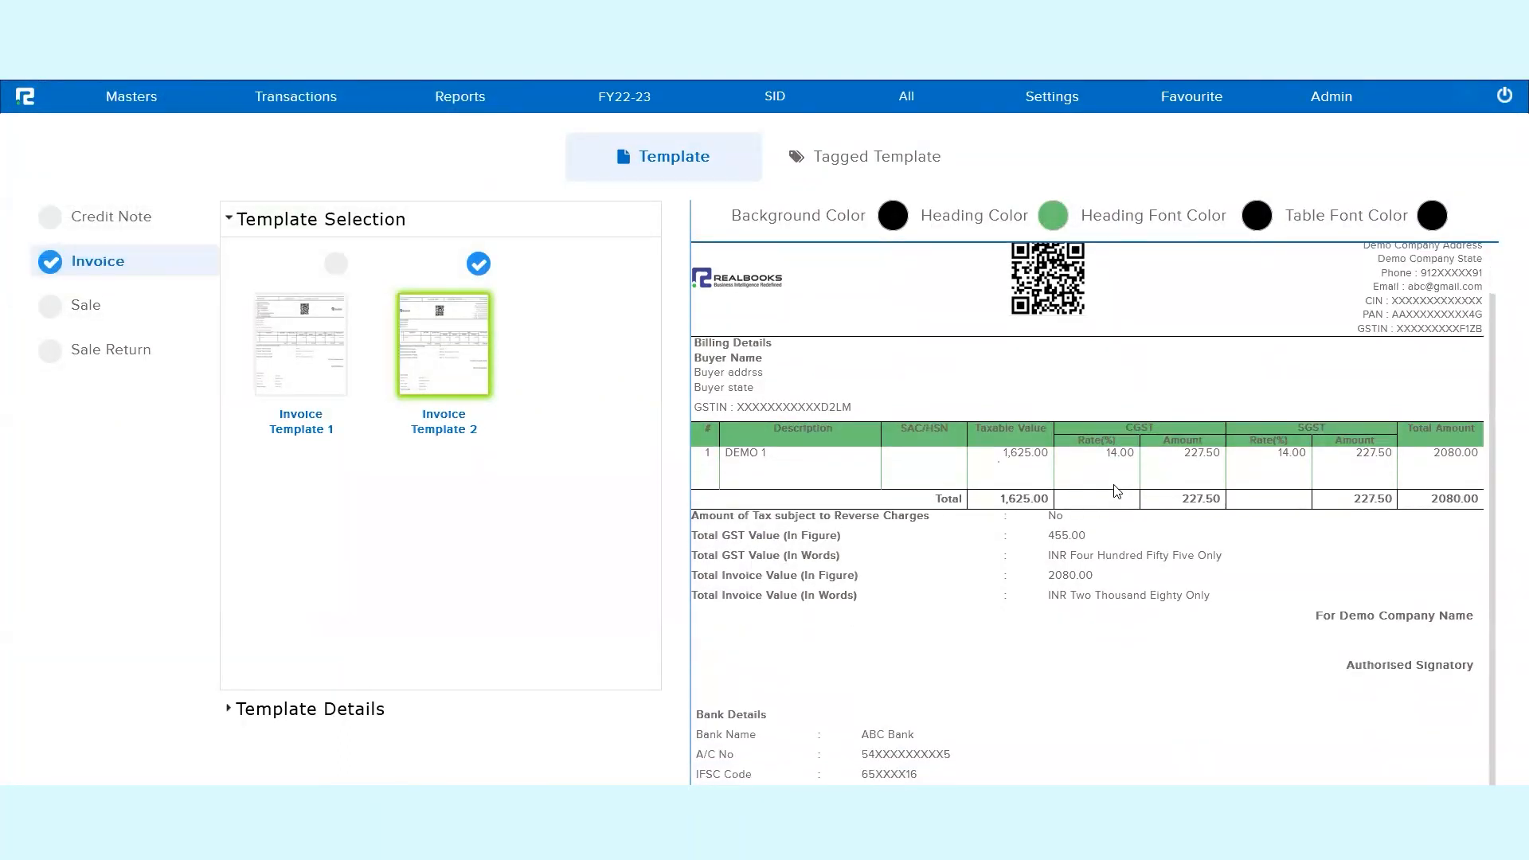
scroll(1117, 491, "up", 1)
scroll(1118, 492, "down", 1)
scroll(1117, 491, "up", 1)
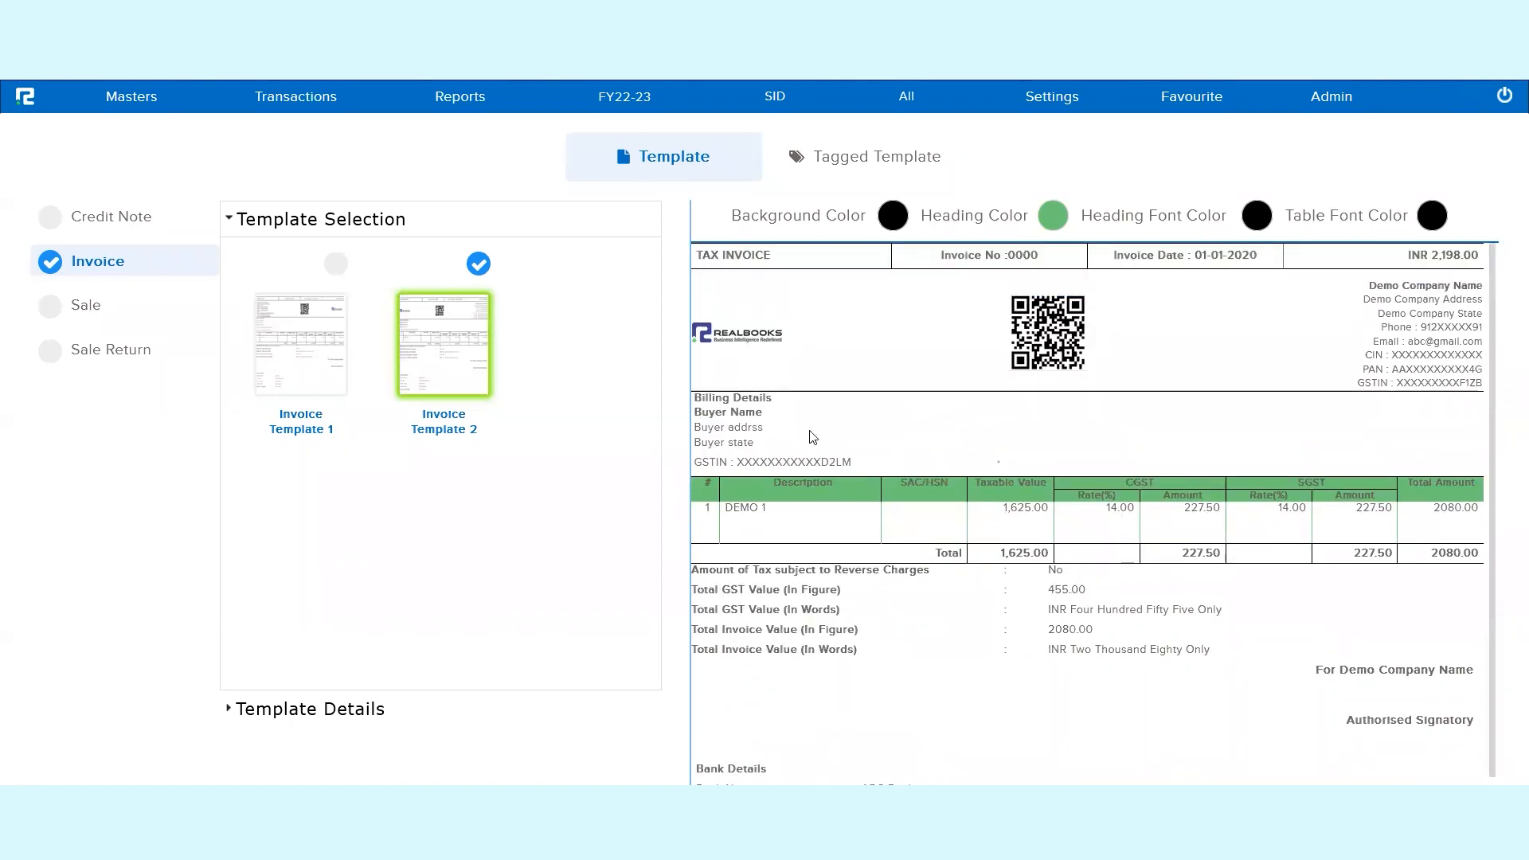
left_click(282, 378)
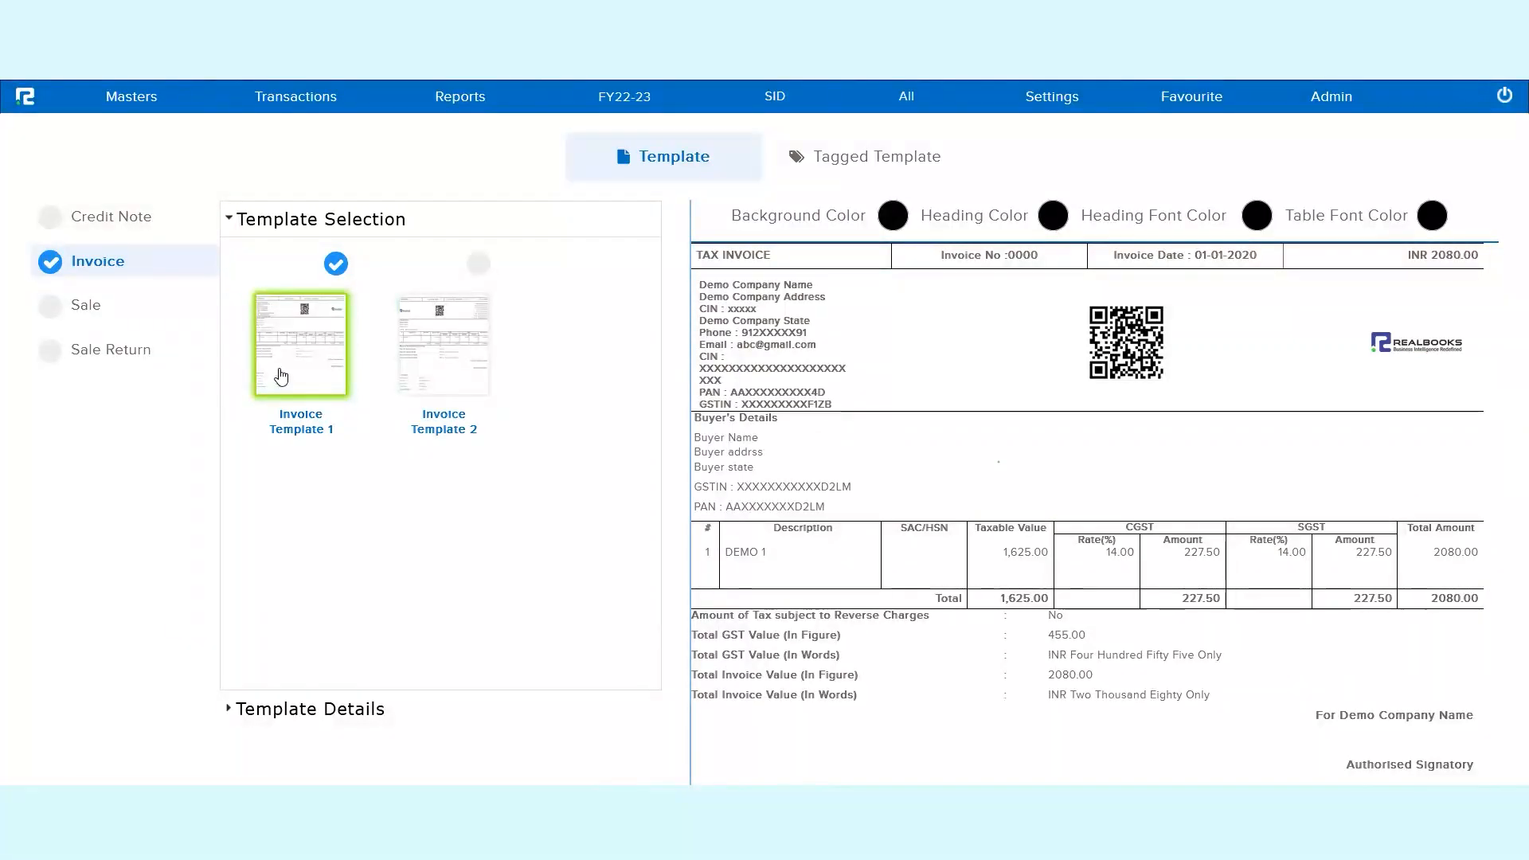
Browse the Credit Note, Invoice and Sale template categories and preview Sale Return Template 1.
left_click(140, 232)
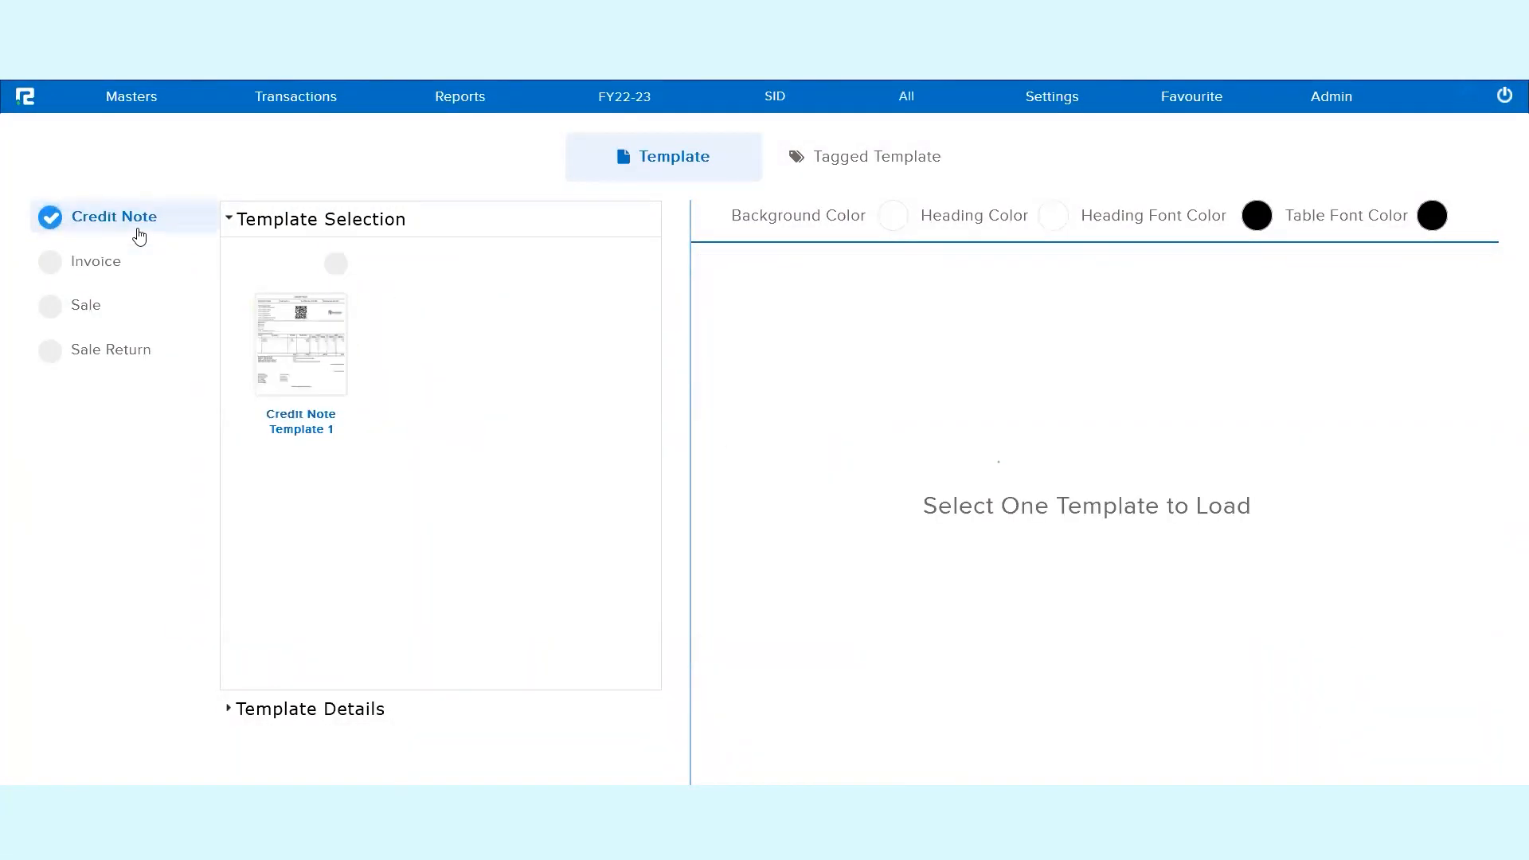
left_click(113, 266)
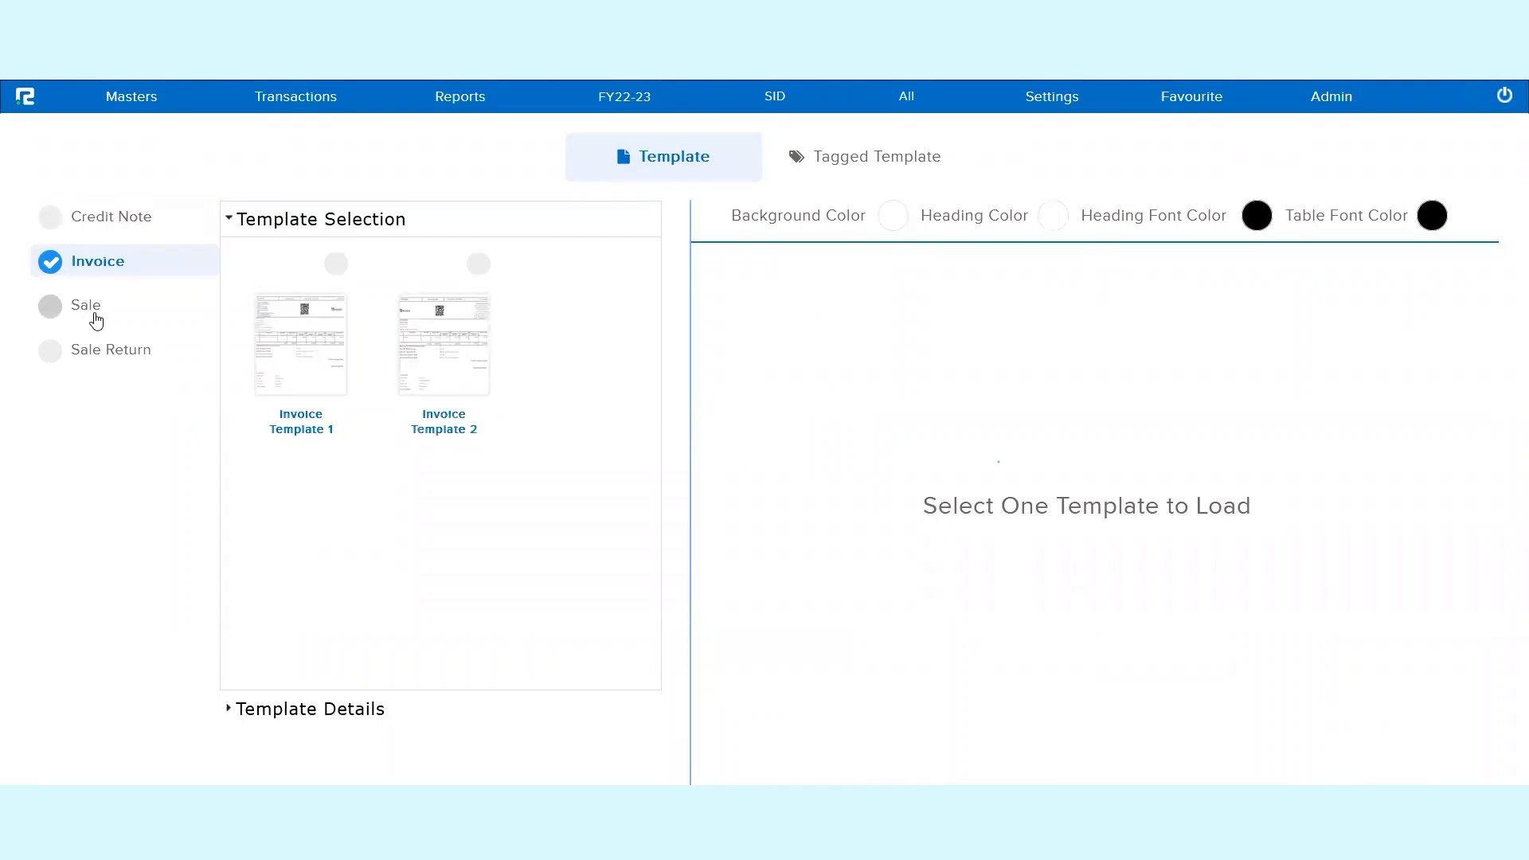
left_click(98, 318)
left_click(120, 355)
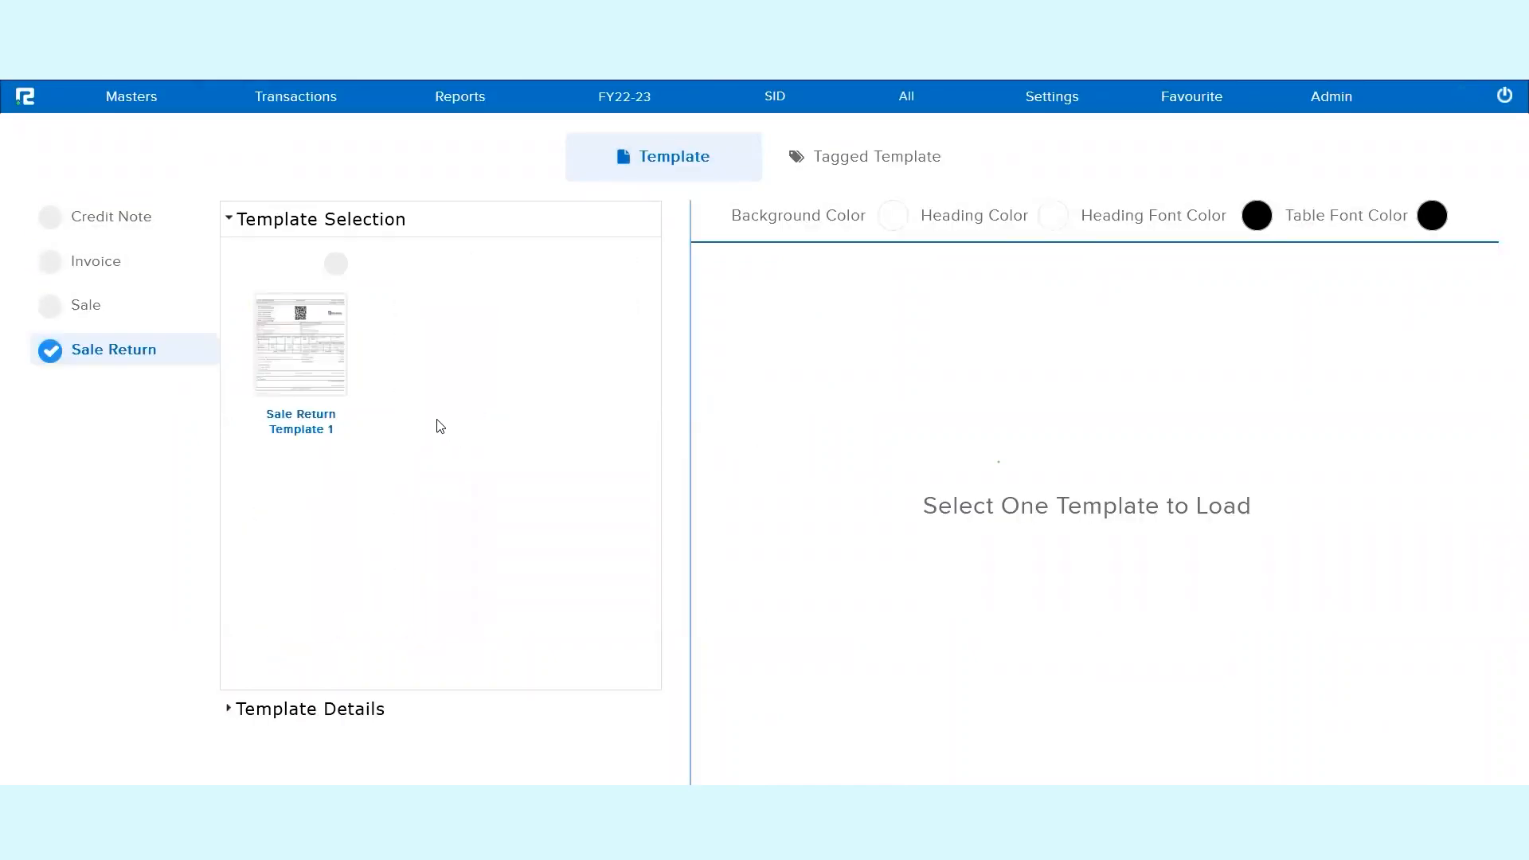
left_click(268, 348)
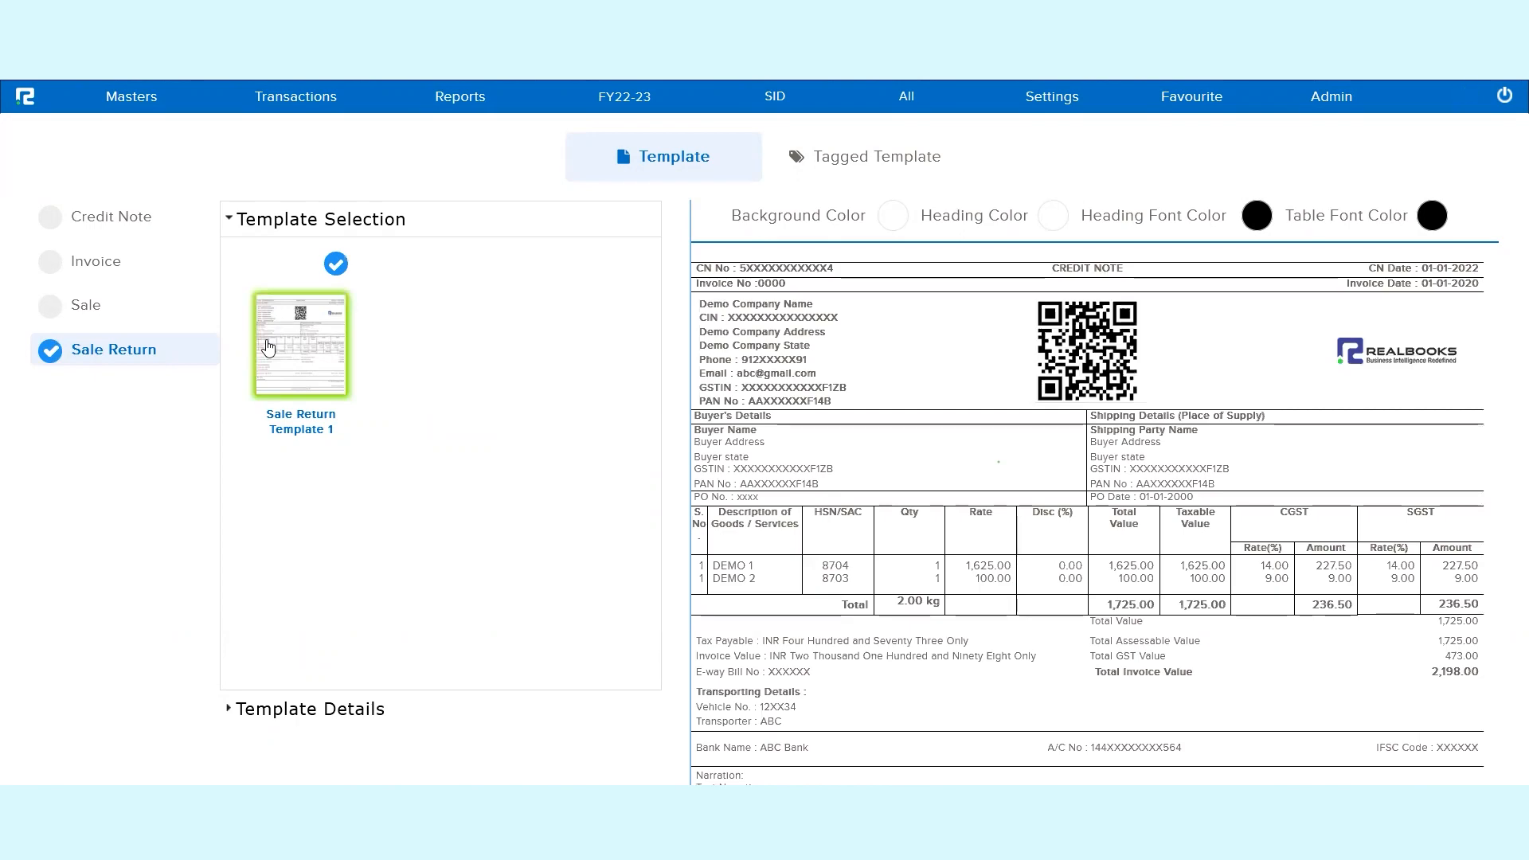
Load the Sale Invoice Red Structure template and examine its preview, highlighting the headings from SHIP DATE to PURCHASE ORDER NUMBER.
left_click(105, 310)
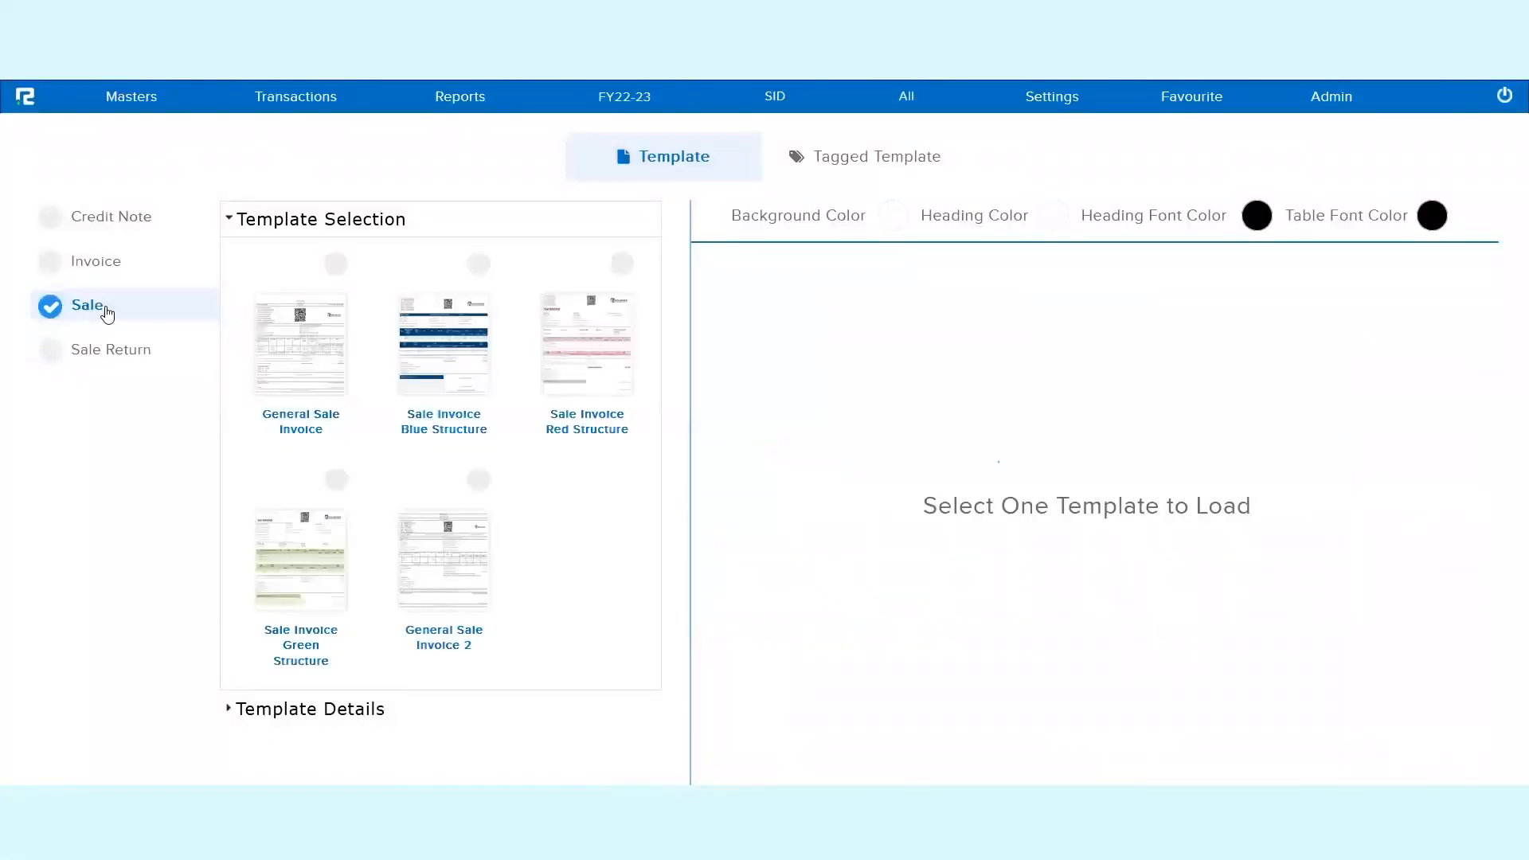
left_click(603, 387)
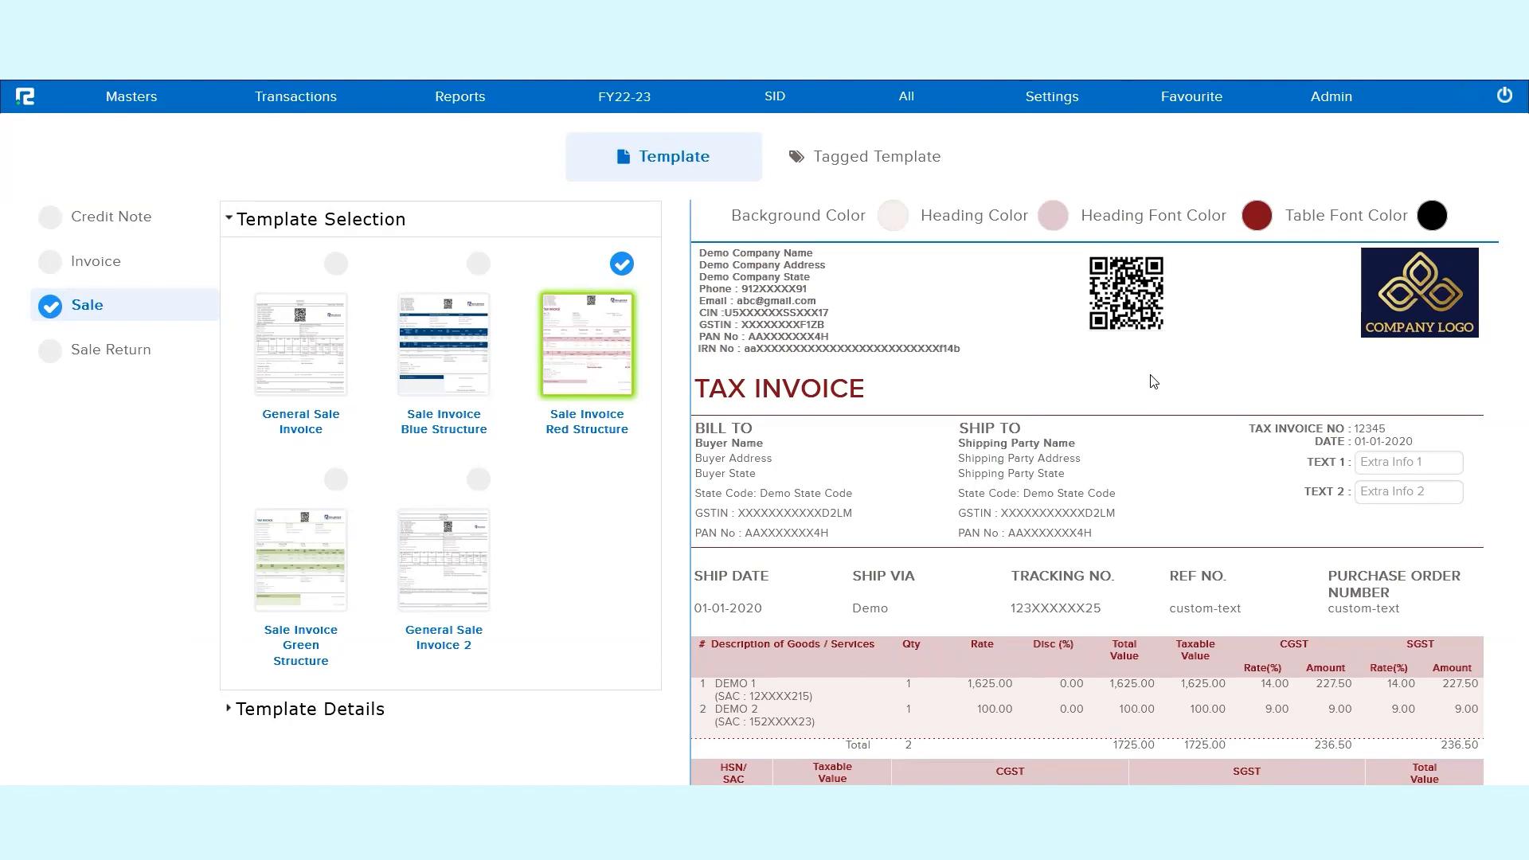
scroll(1121, 506, "down", 3)
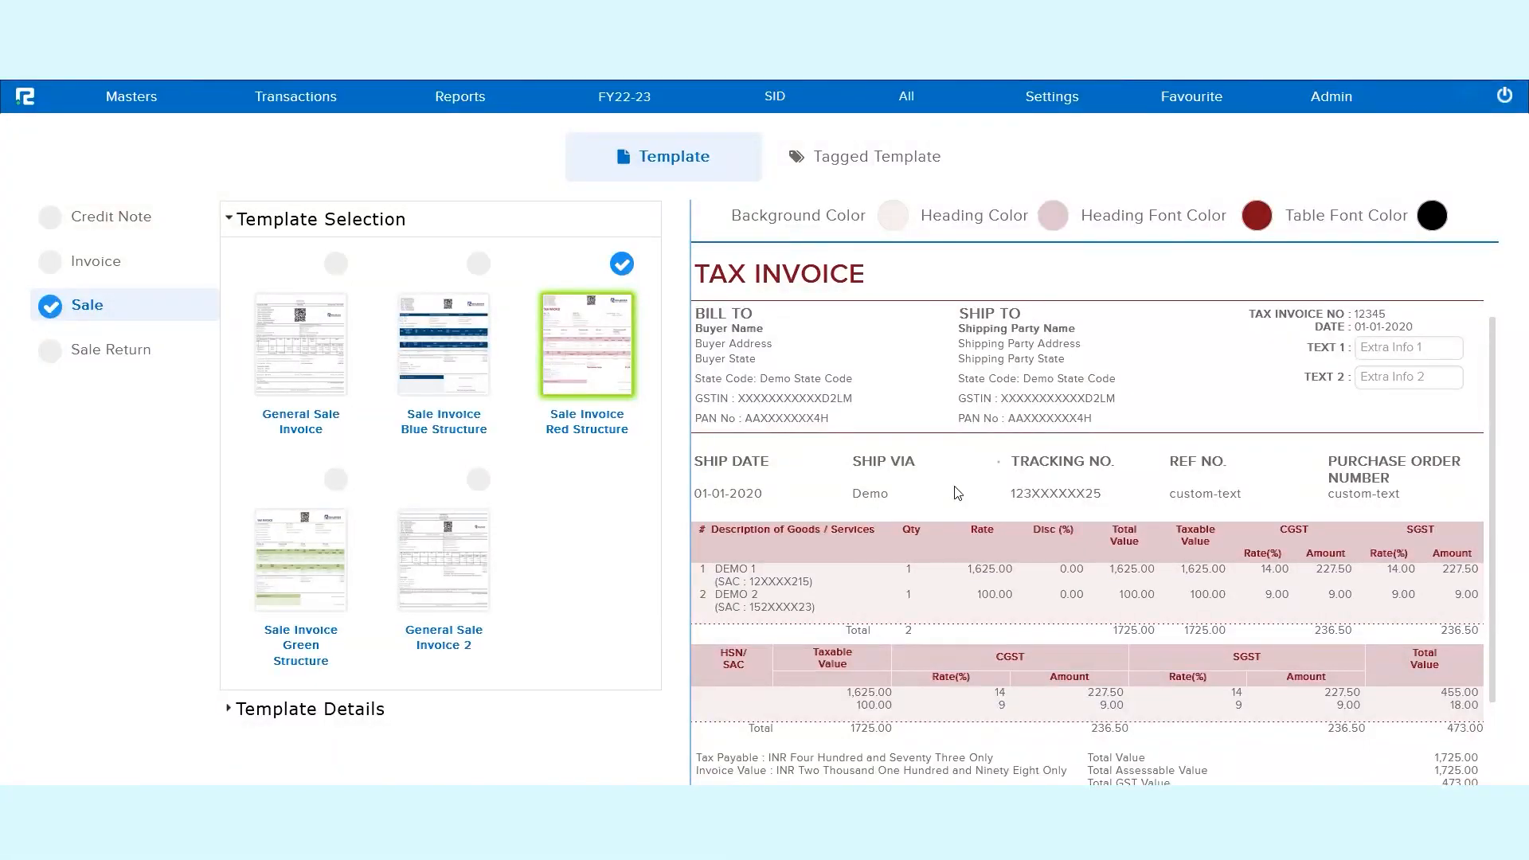
left_click_drag(694, 462, 1097, 474)
left_click_drag(1252, 486, 1400, 486)
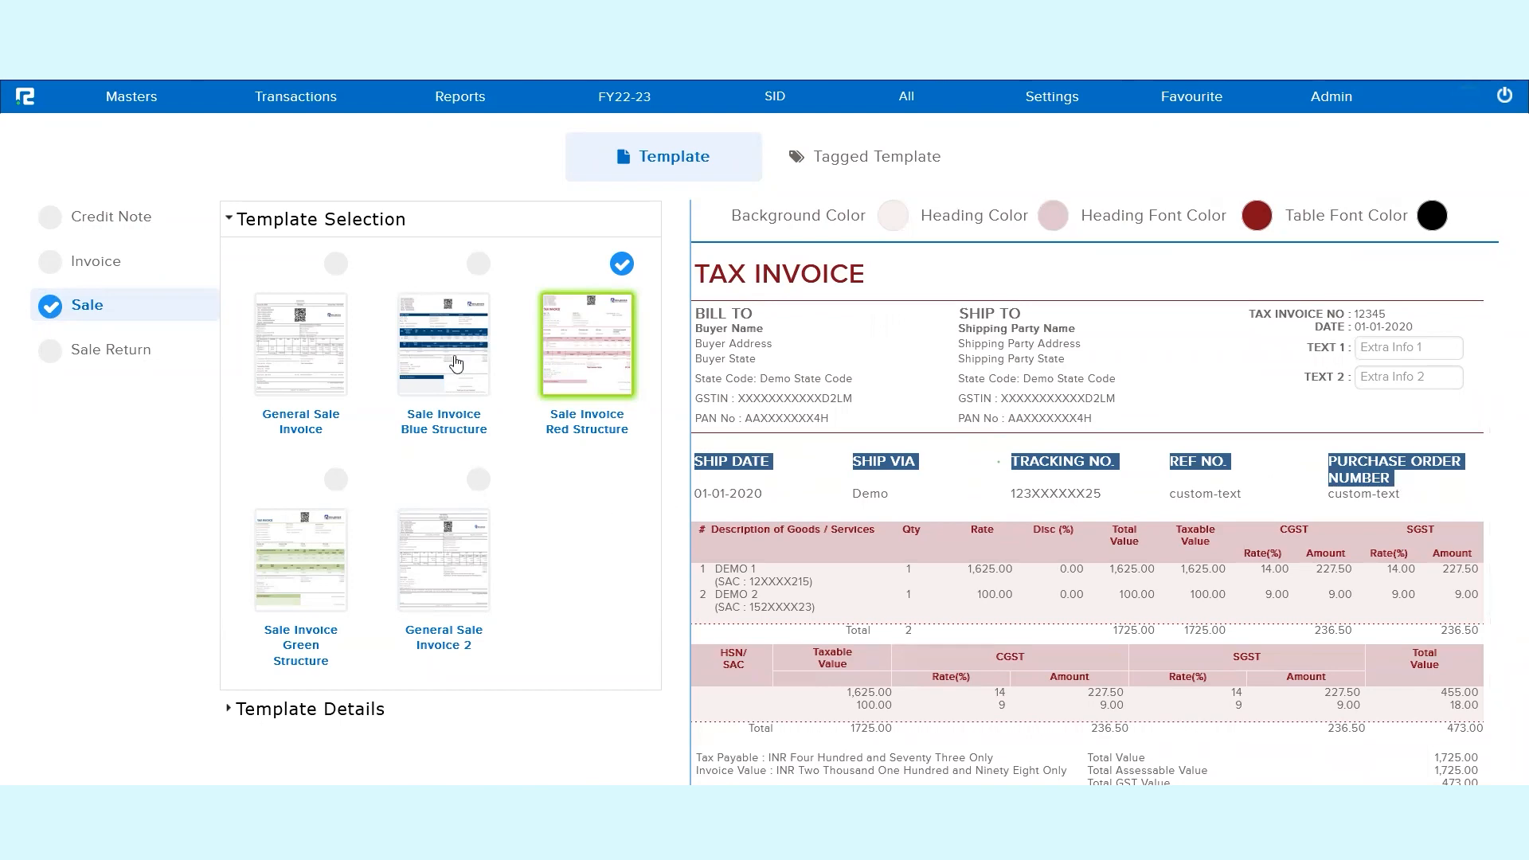
scroll(1046, 537, "down", 2)
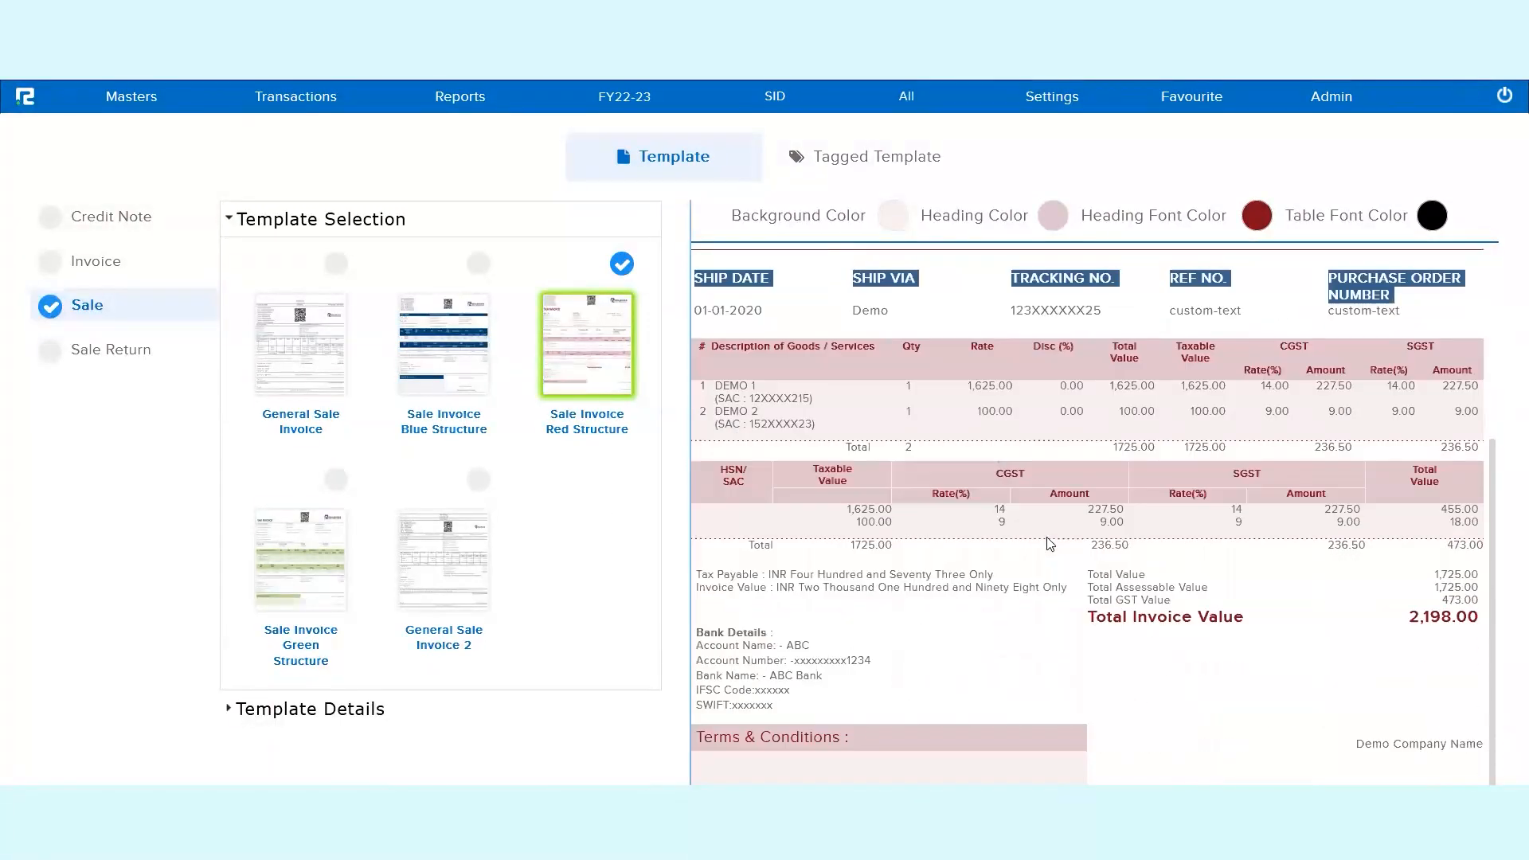